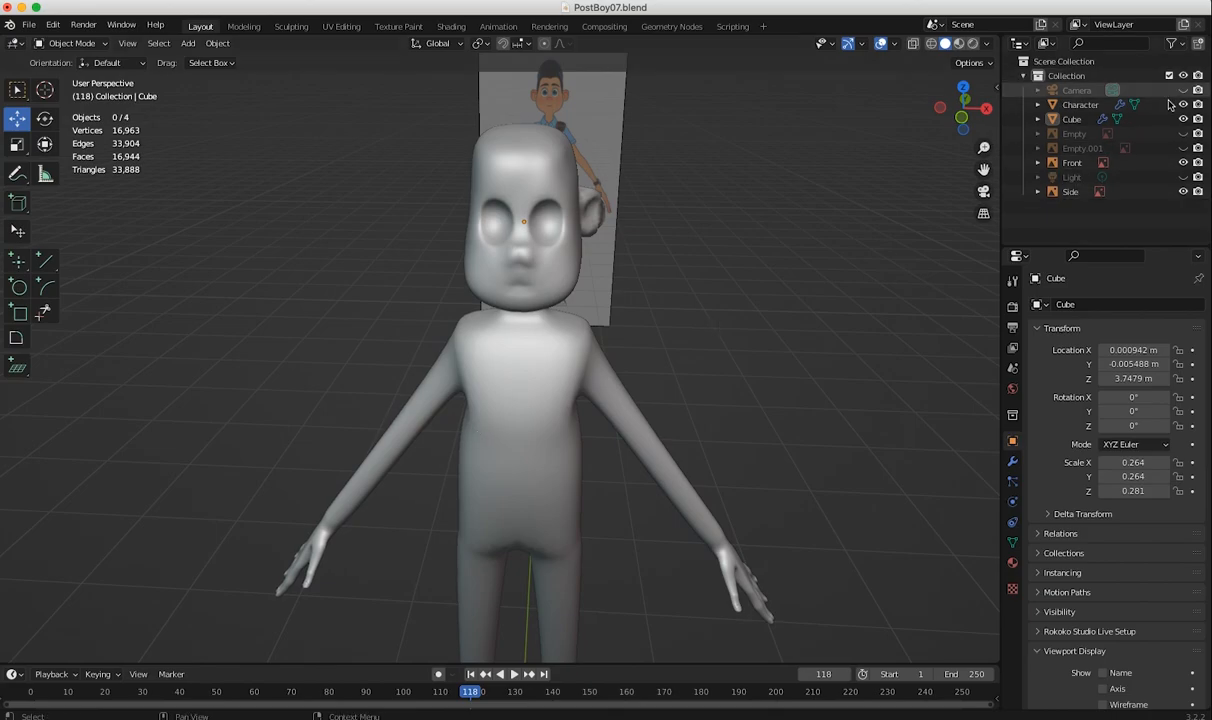
- Hide the Character body object and select the head mesh (Cube)
click(1183, 104)
middle_drag(667, 280, 565, 387)
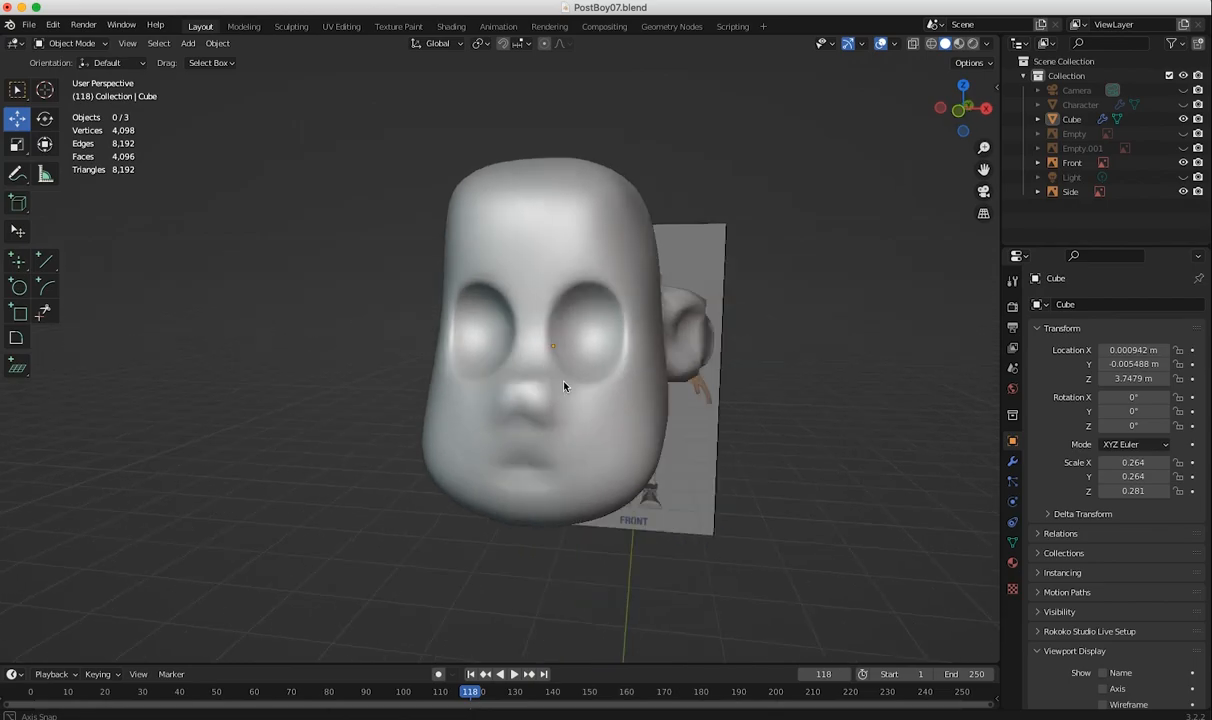
click(547, 270)
- Examine the head's base mesh in Edit Mode and its sculpted detail in Sculpt Mode, ending in Object Mode
click(72, 43)
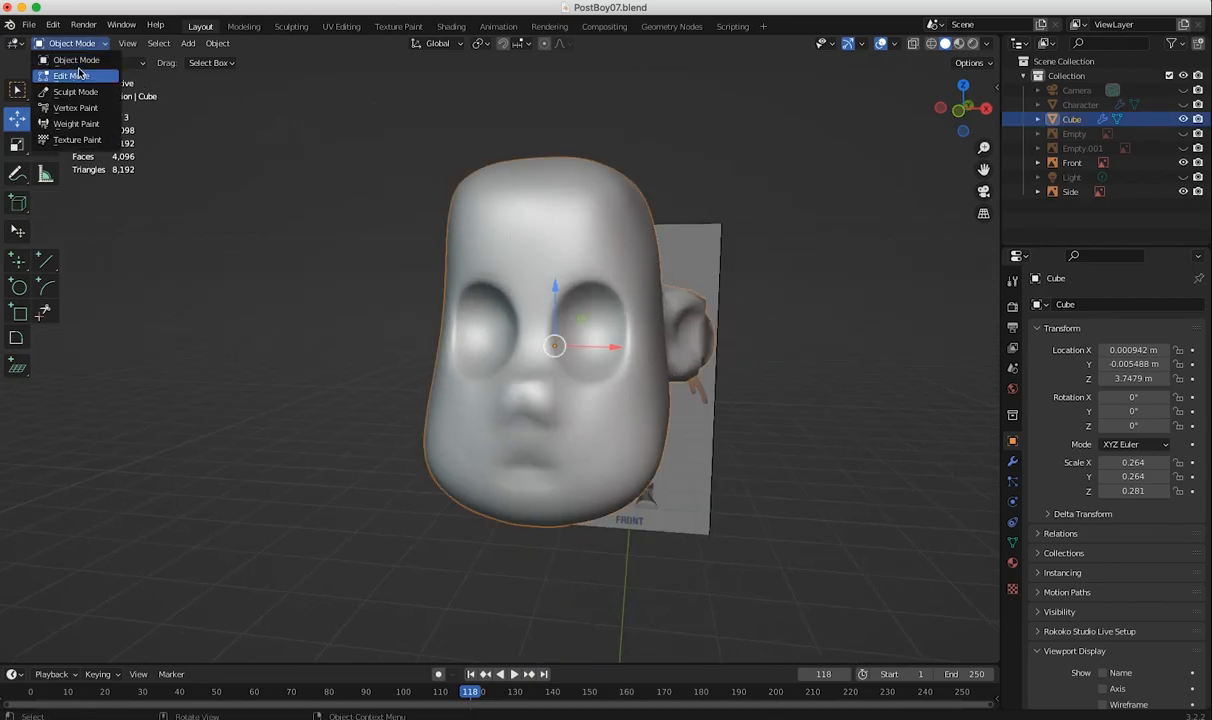
click(78, 70)
mouse_move(417, 254)
middle_down()
mouse_move(251, 264)
mouse_move(401, 266)
middle_up()
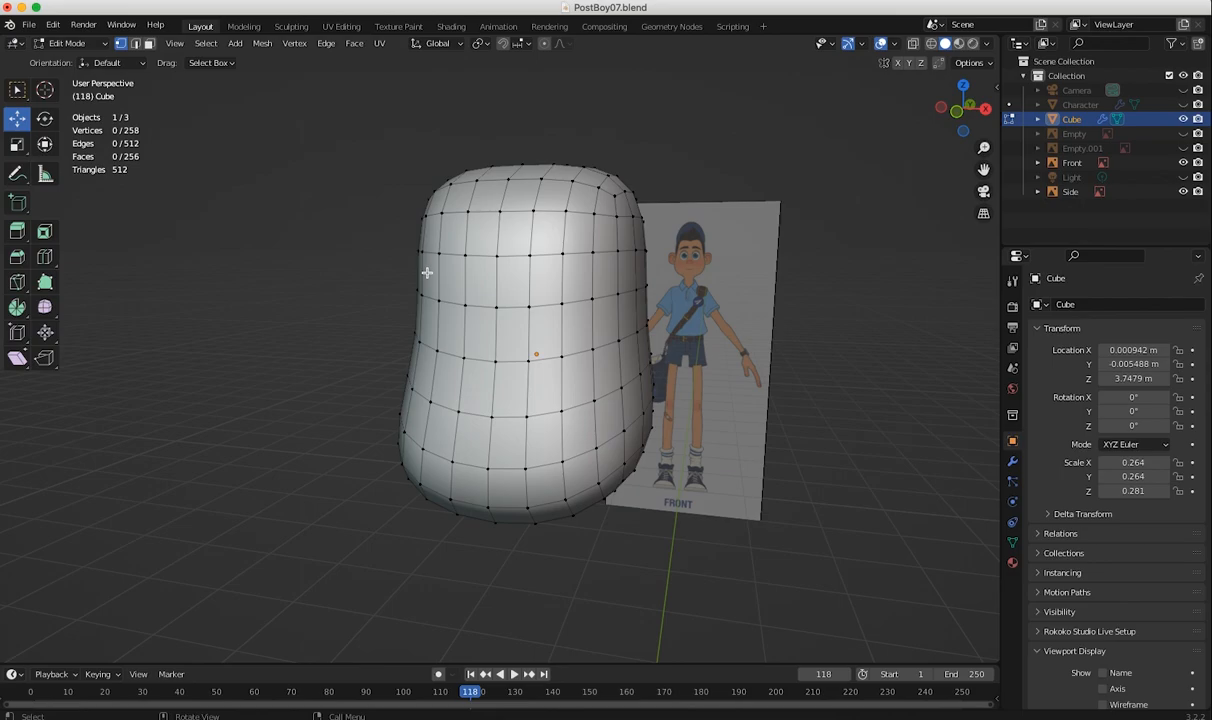
click(67, 43)
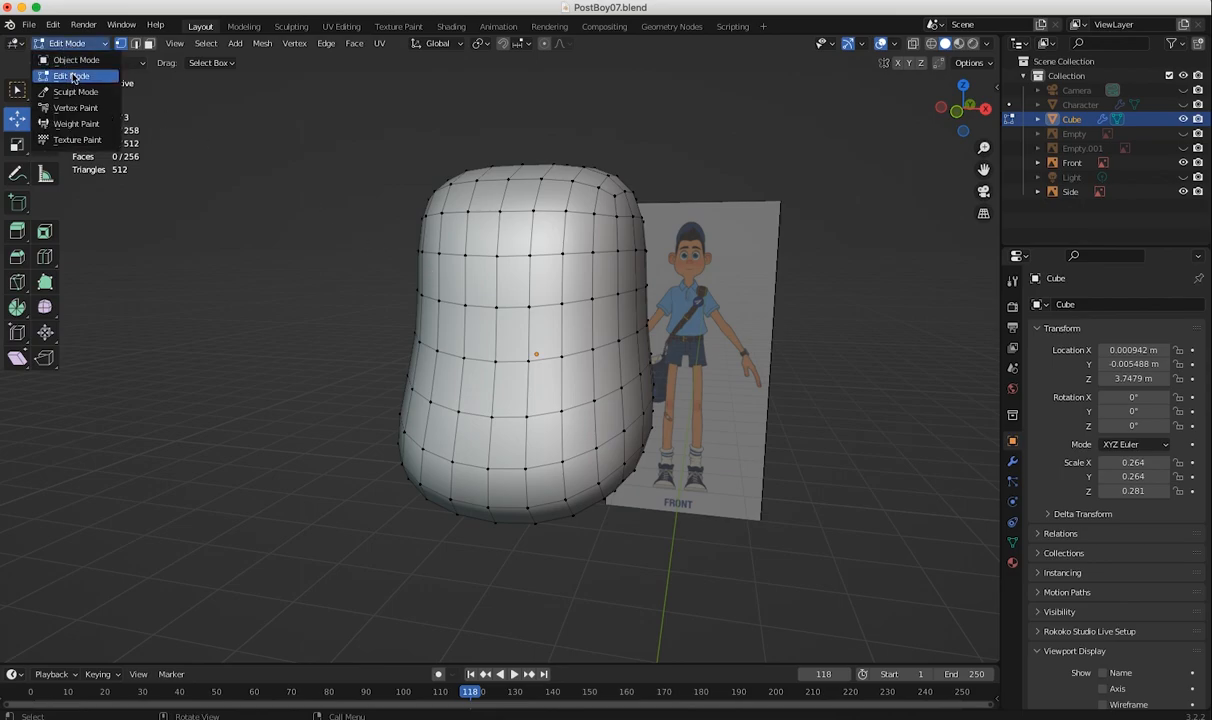
click(77, 93)
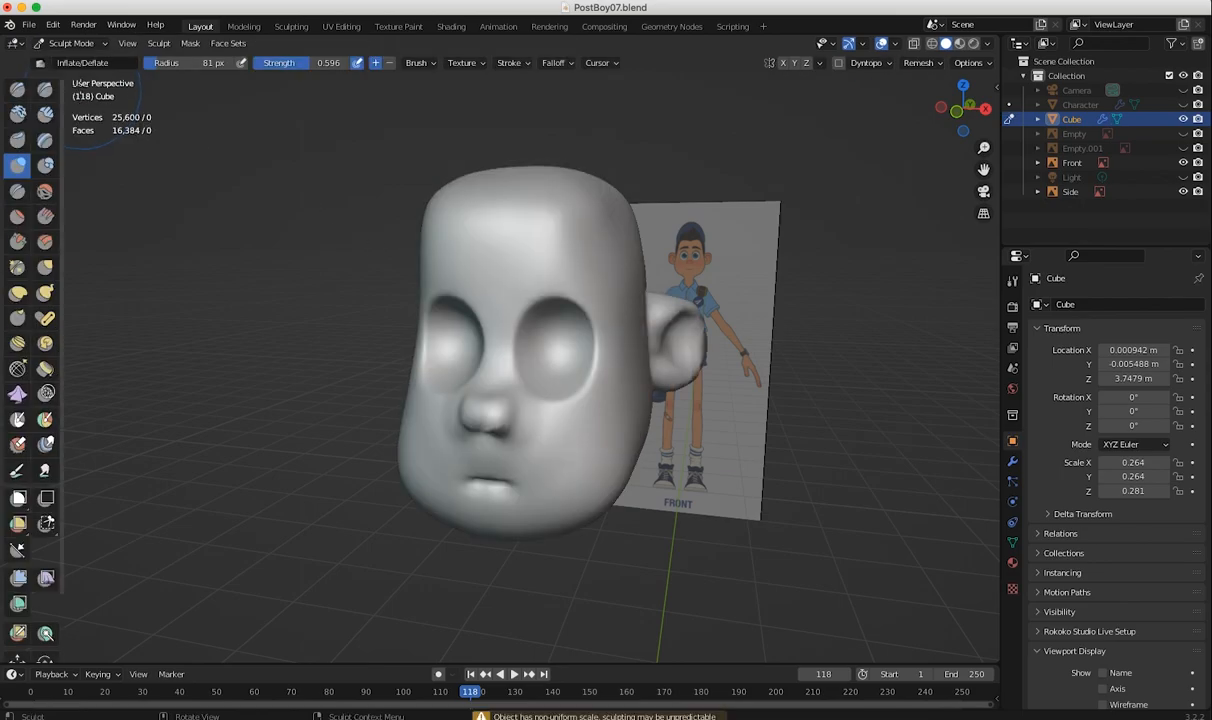
click(70, 43)
click(76, 61)
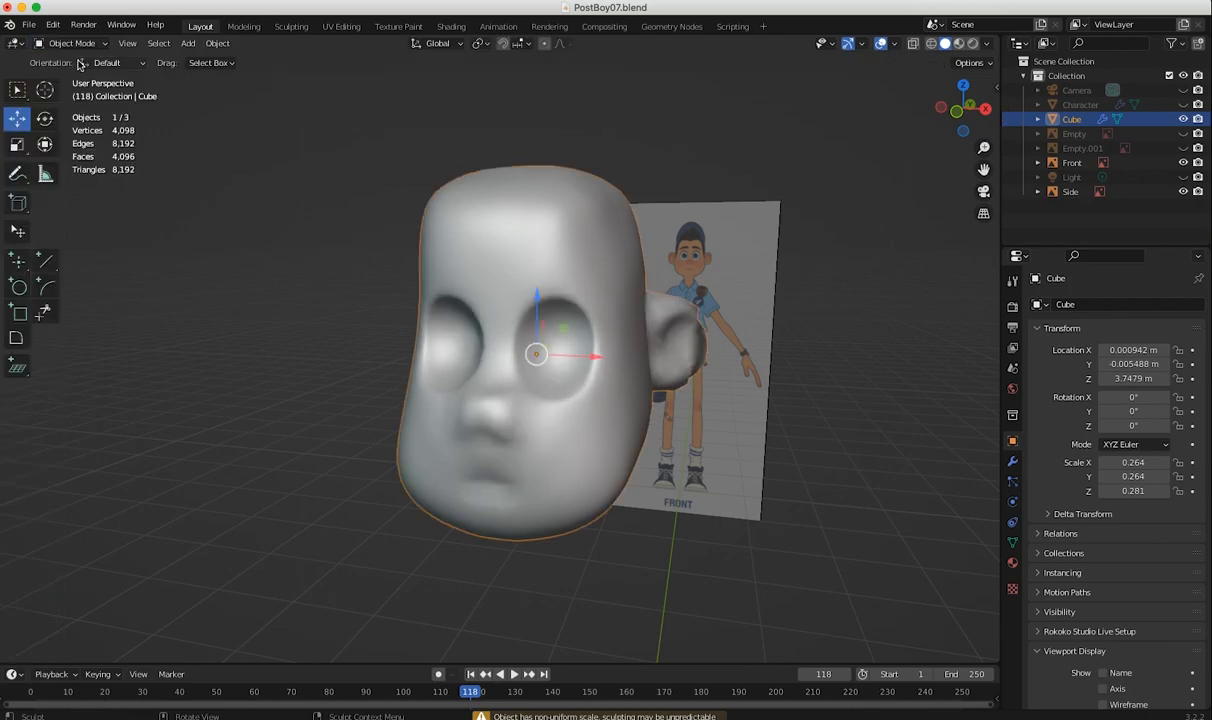
- Apply the Multires modifier to the head mesh
click(1012, 461)
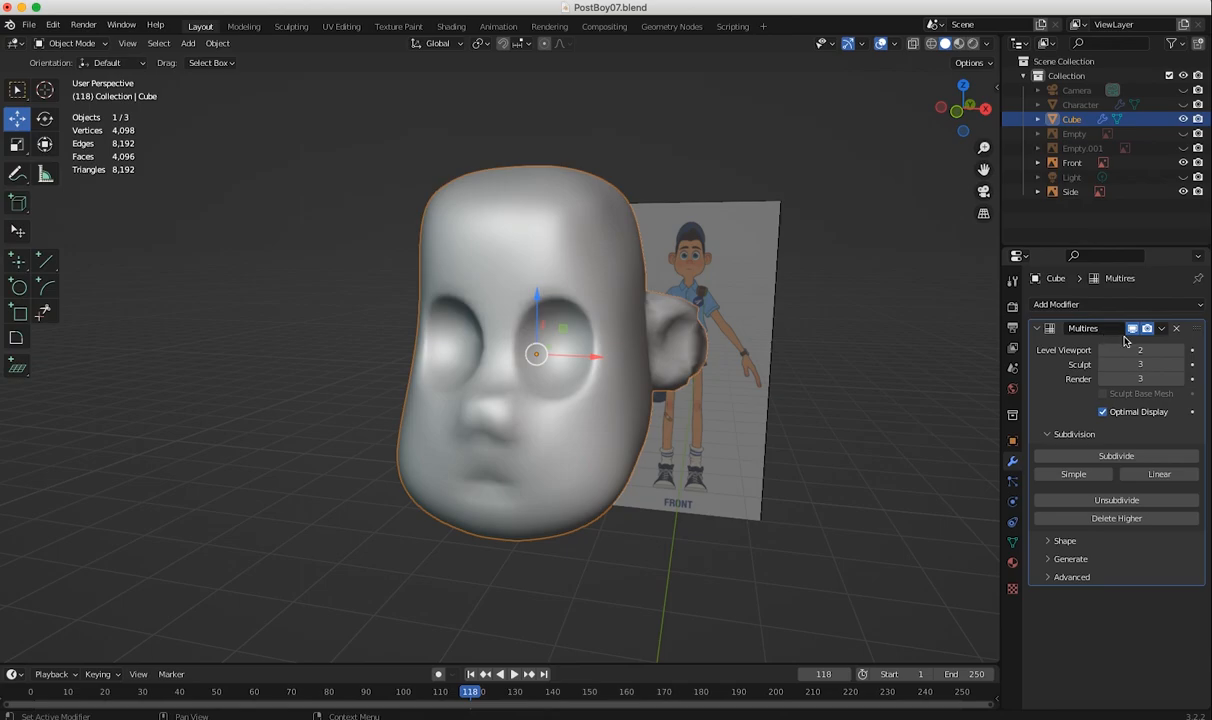
click(1161, 328)
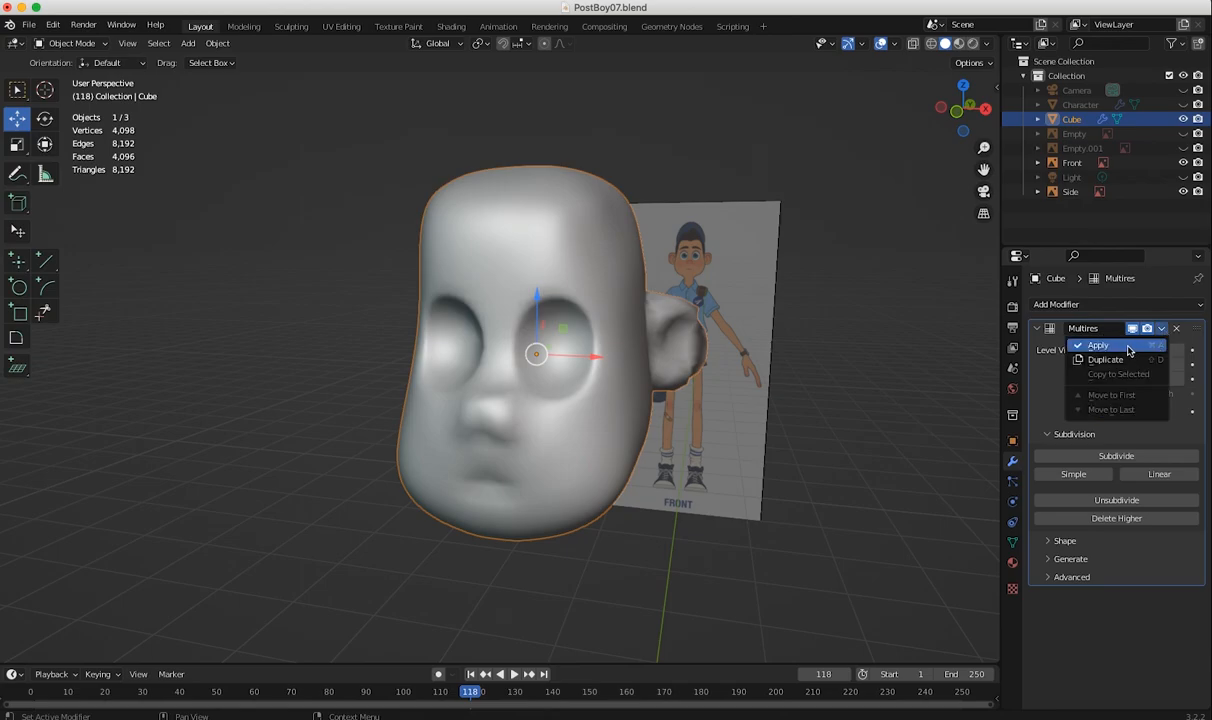
click(1129, 349)
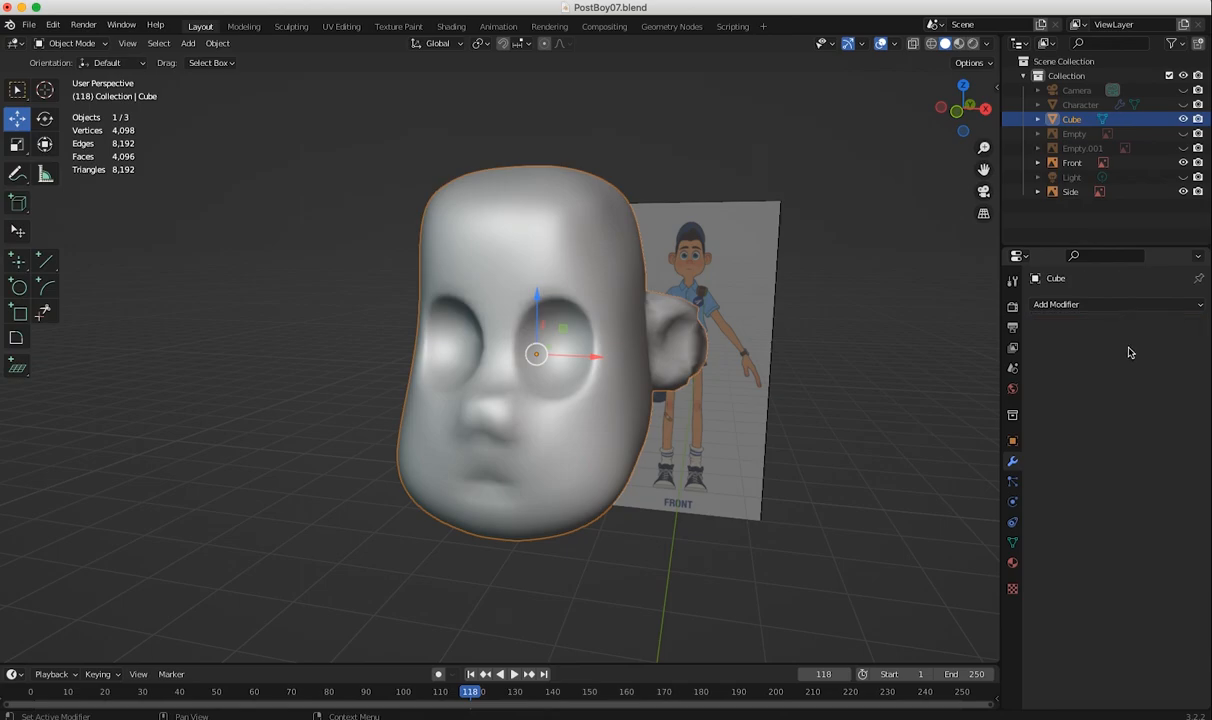
- Examine the head's full wireframe topology around the eyes, nose and ear in Edit Mode
click(66, 45)
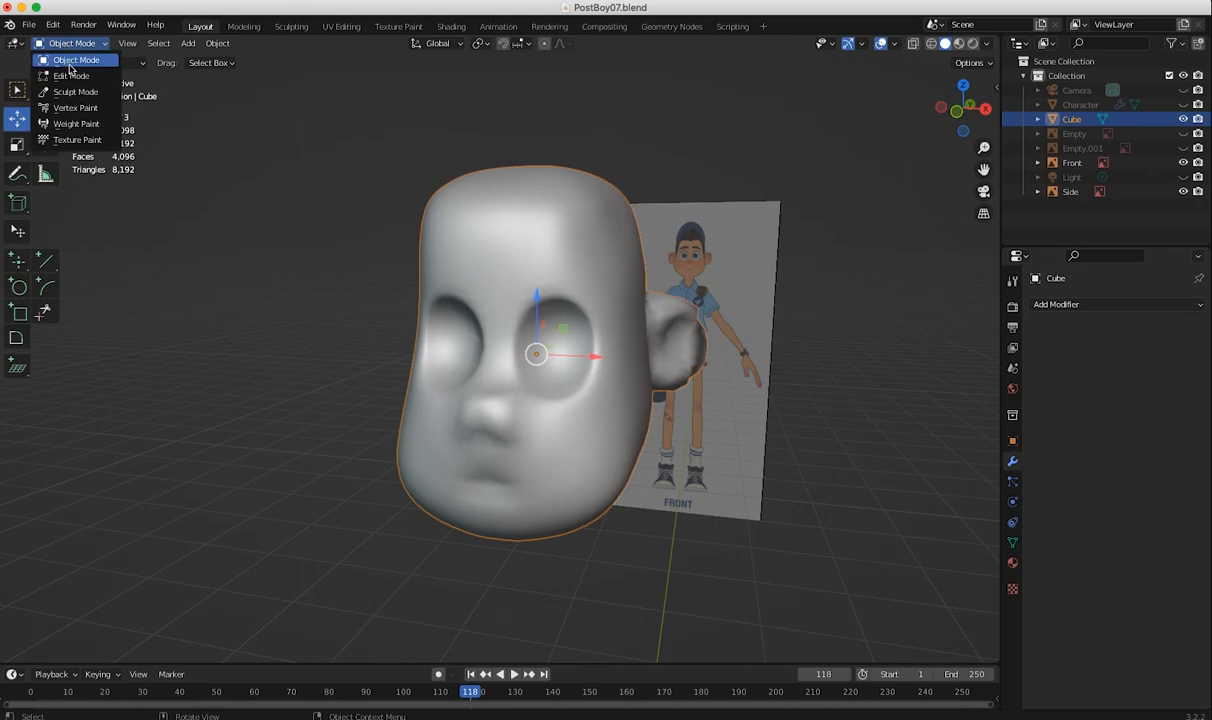
click(69, 76)
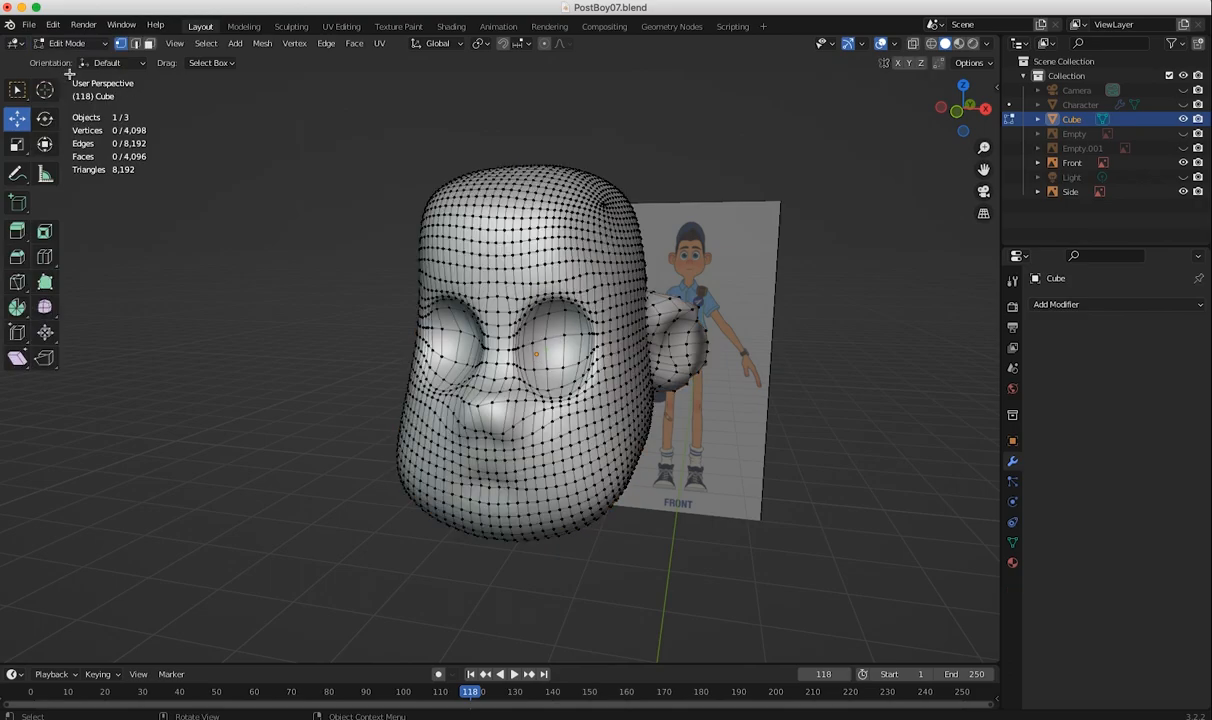
middle_drag(376, 253, 320, 312)
scroll(349, 288, up, 5)
scroll(410, 310, down, 3)
middle_drag(450, 362, 508, 346)
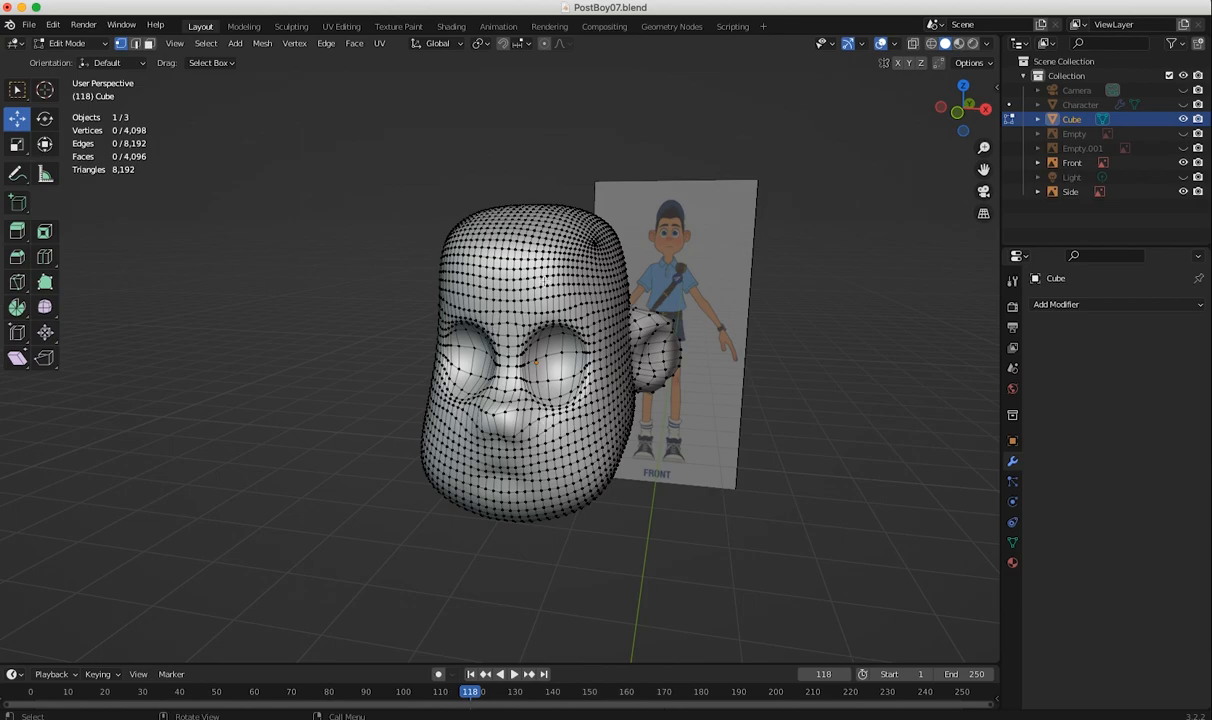
middle_drag(541, 378, 526, 324)
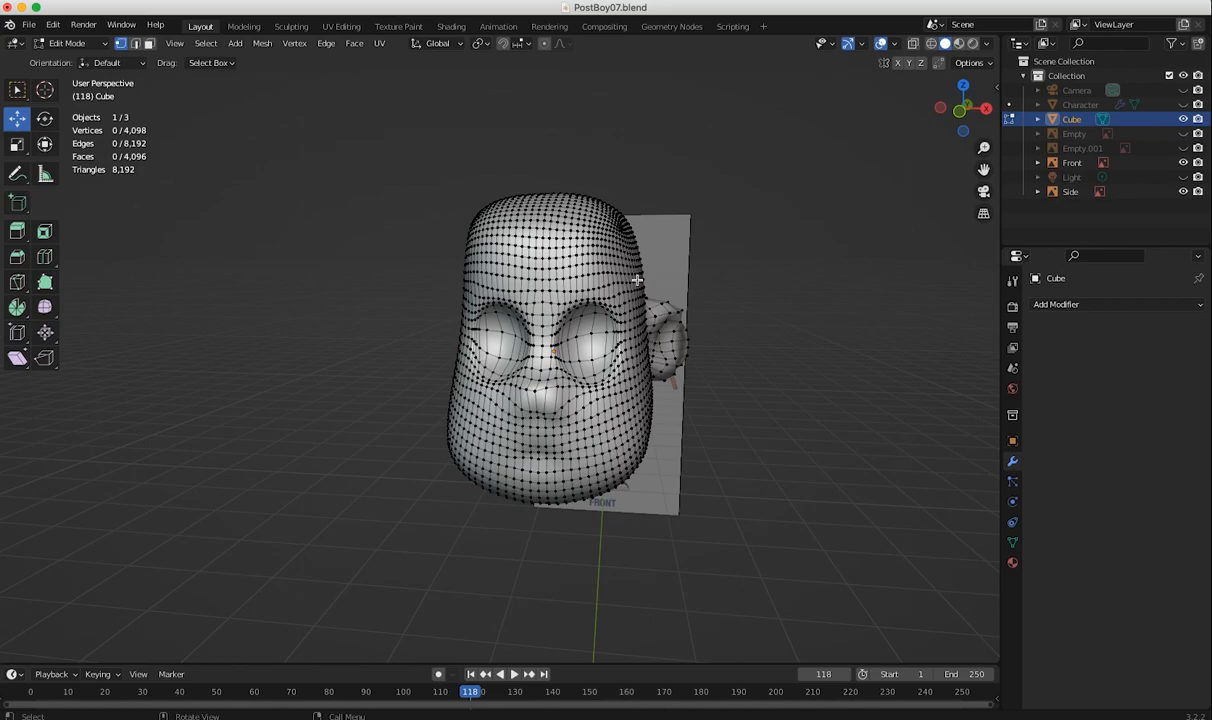
middle_drag(503, 260, 513, 291)
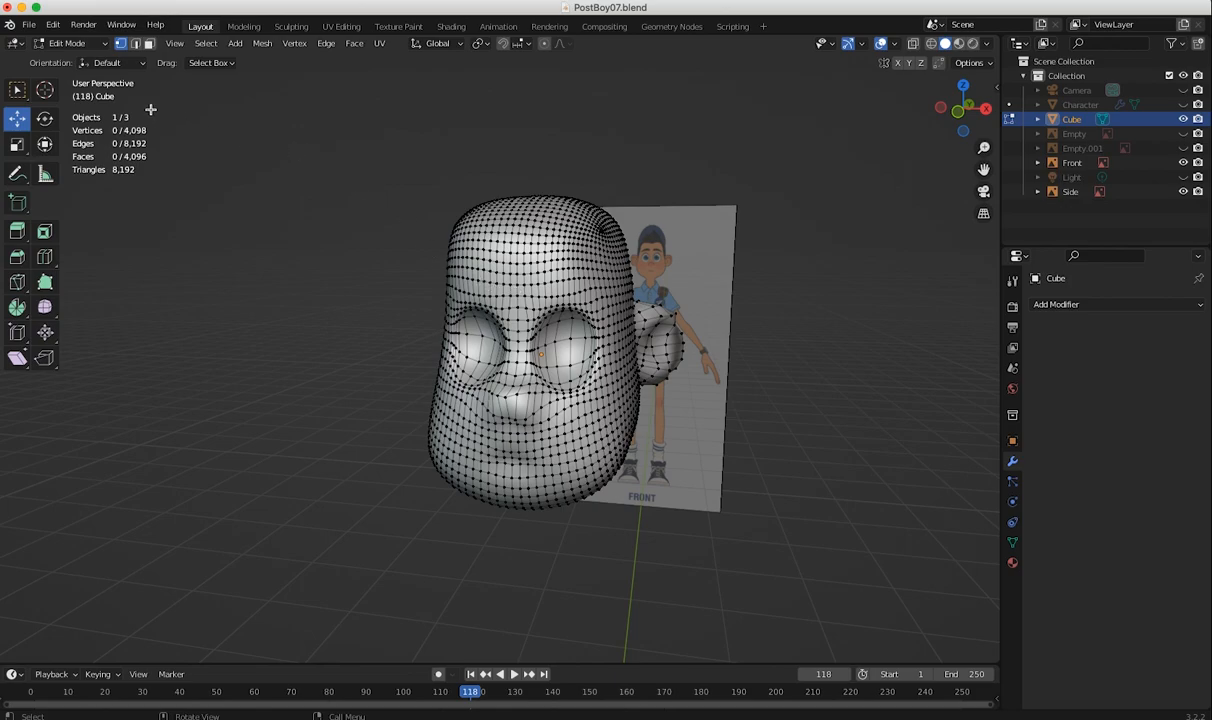
- Return to Object Mode, undo applying the Multires modifier and deselect the head
click(77, 45)
click(60, 25)
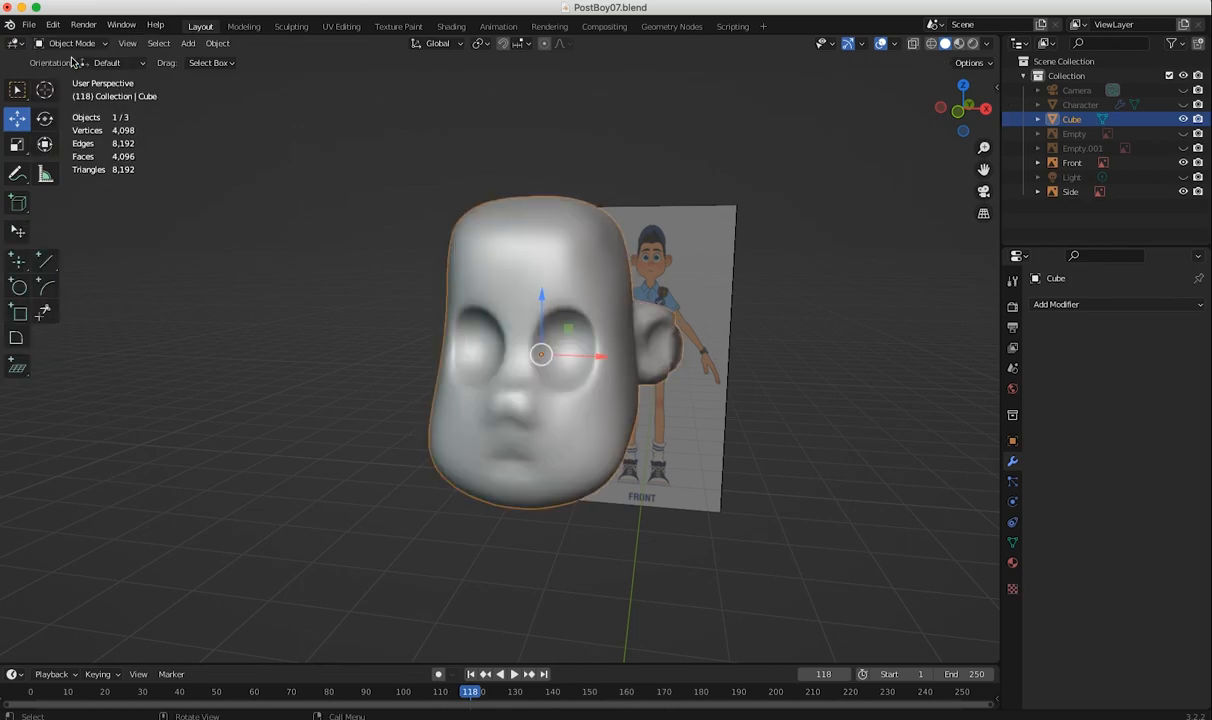
key(ctrl+z)
key(ctrl+z)
key(ctrl+z)
click(355, 355)
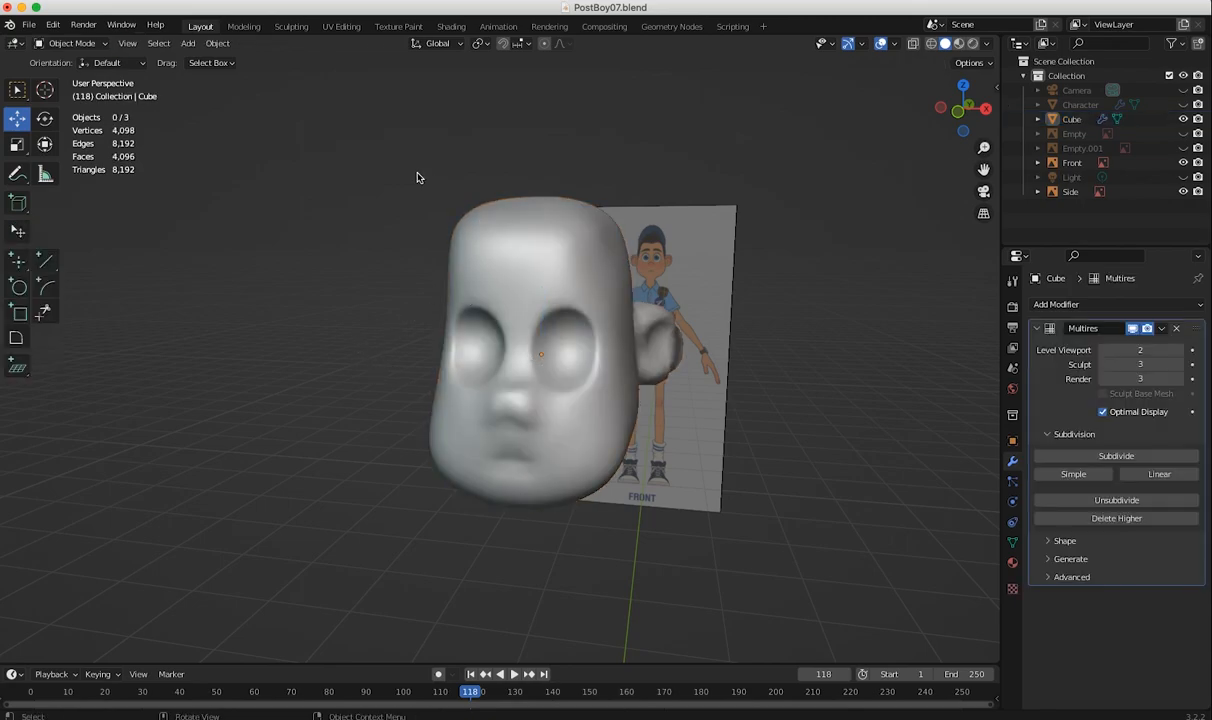
middle_drag(380, 283, 427, 373)
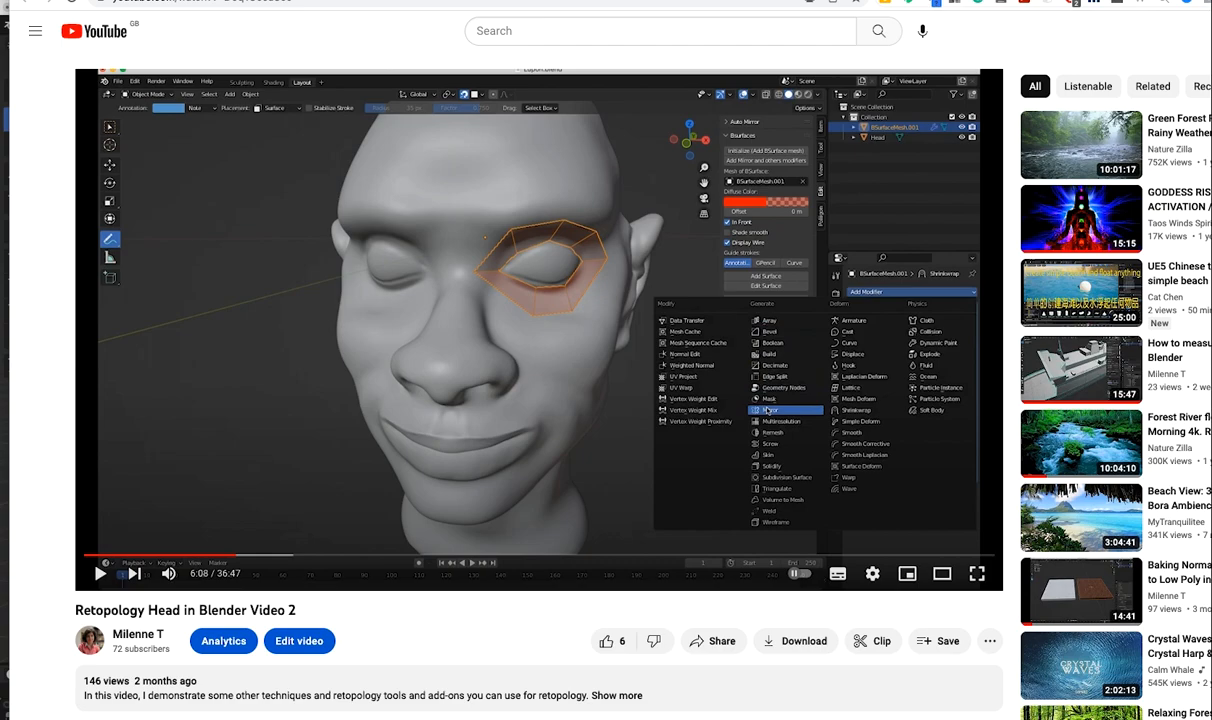
- Search Google Images for "face mesh flow" in a new browser tab
key(ctrl+t)
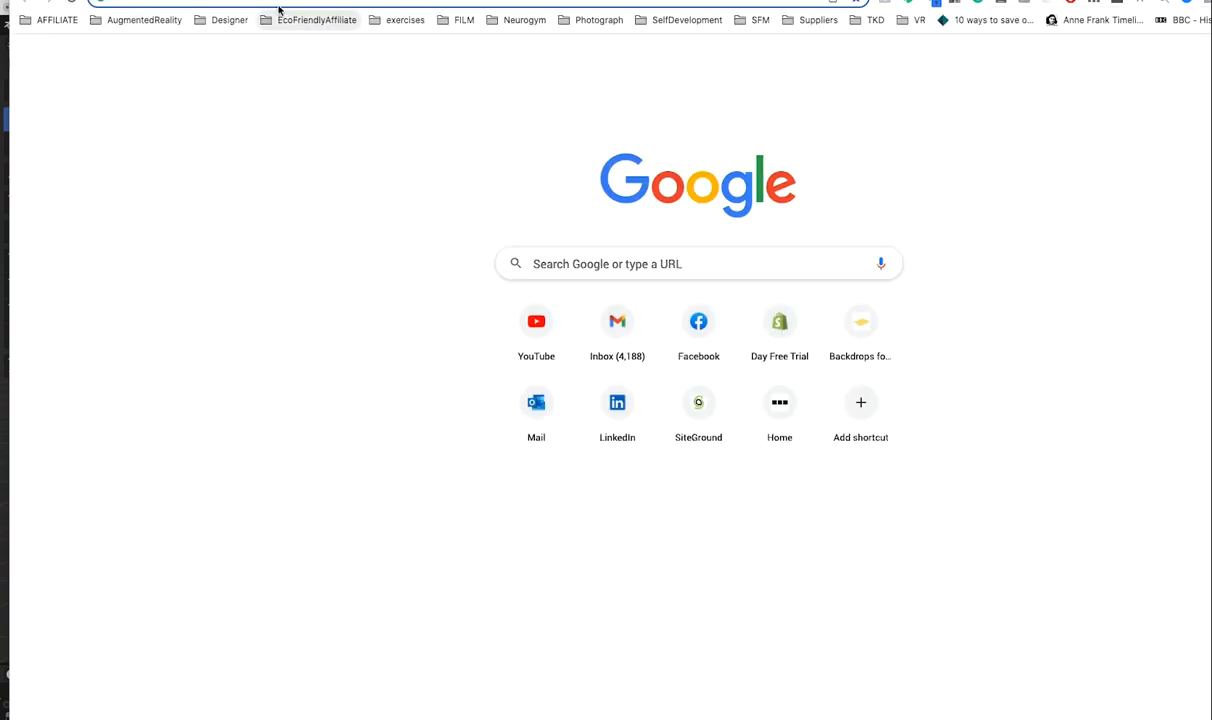
click(270, 2)
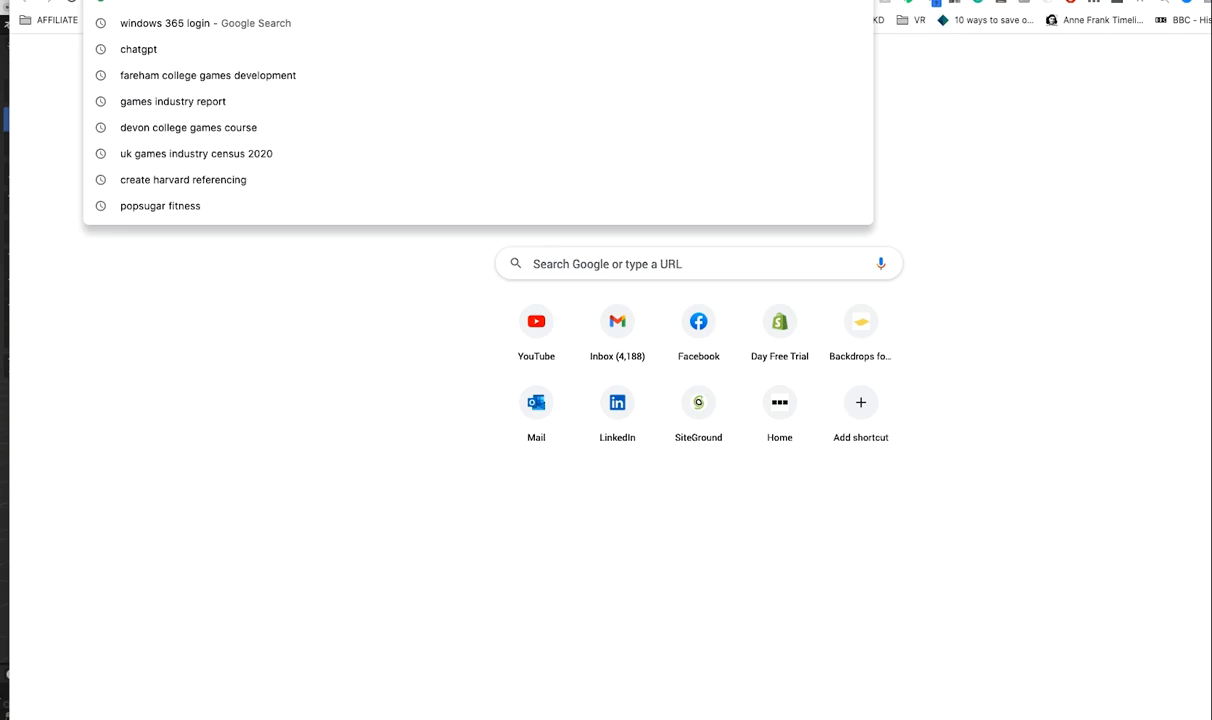
text(face mesh)
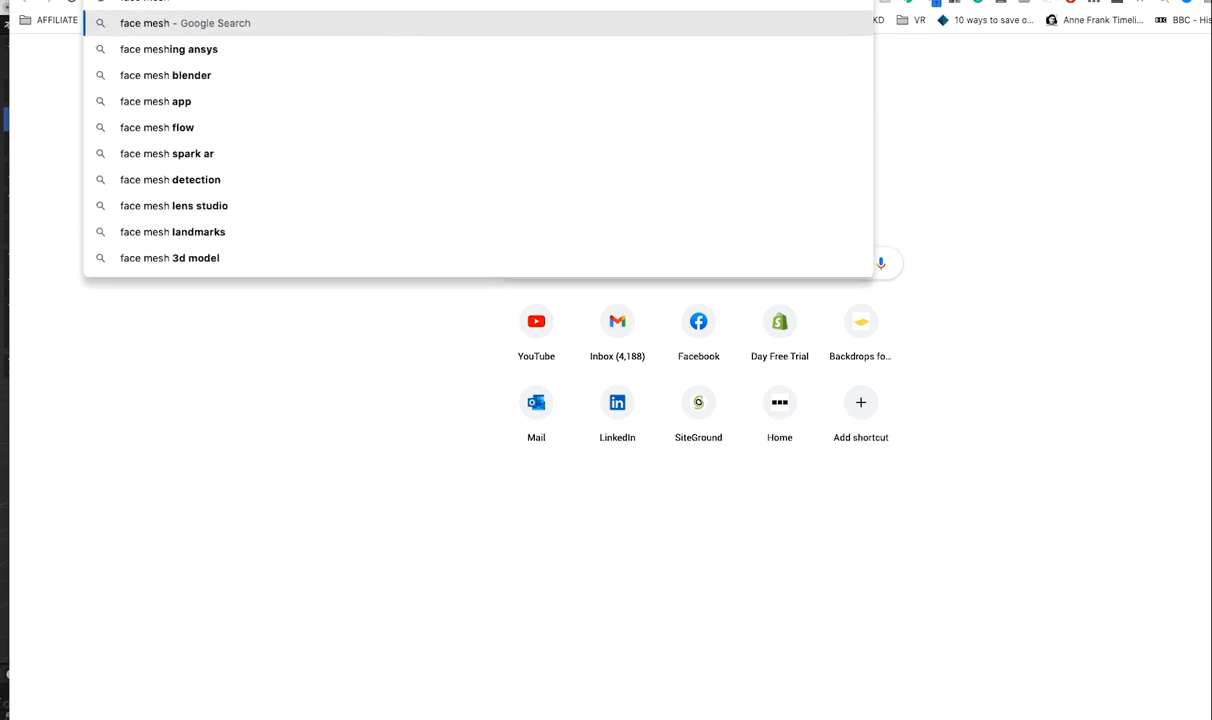
text( d)
key(BackSpace)
text(flow)
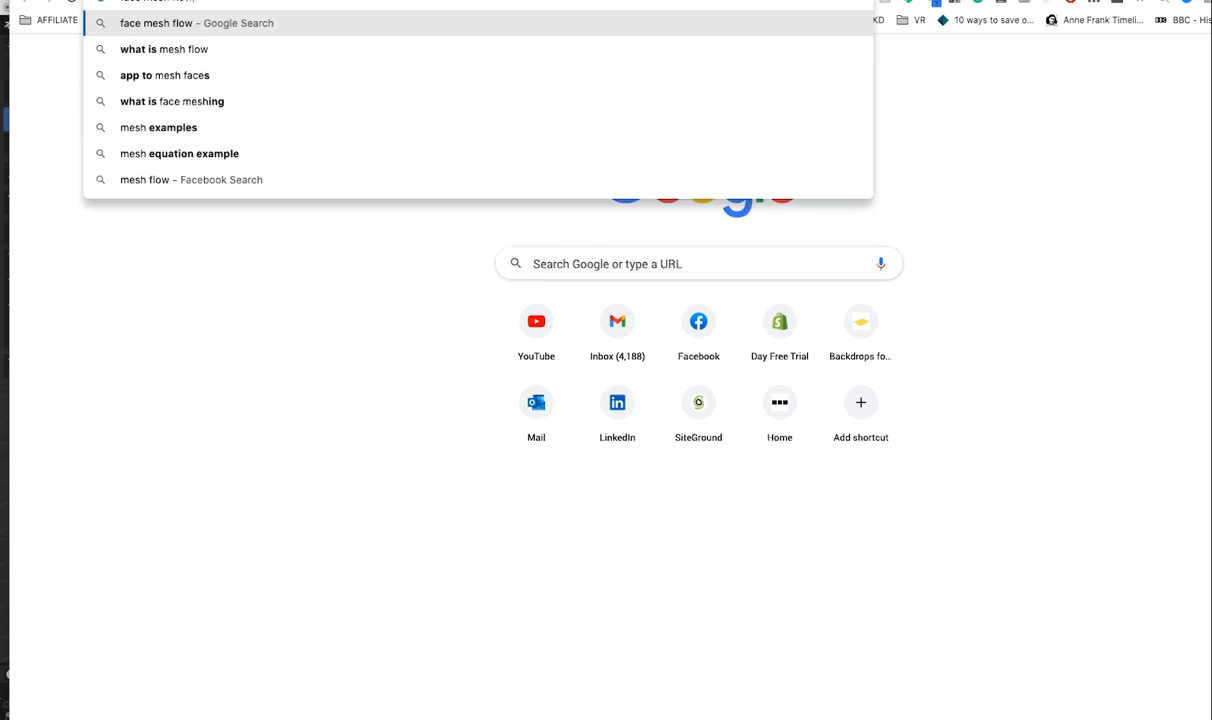
key(Return)
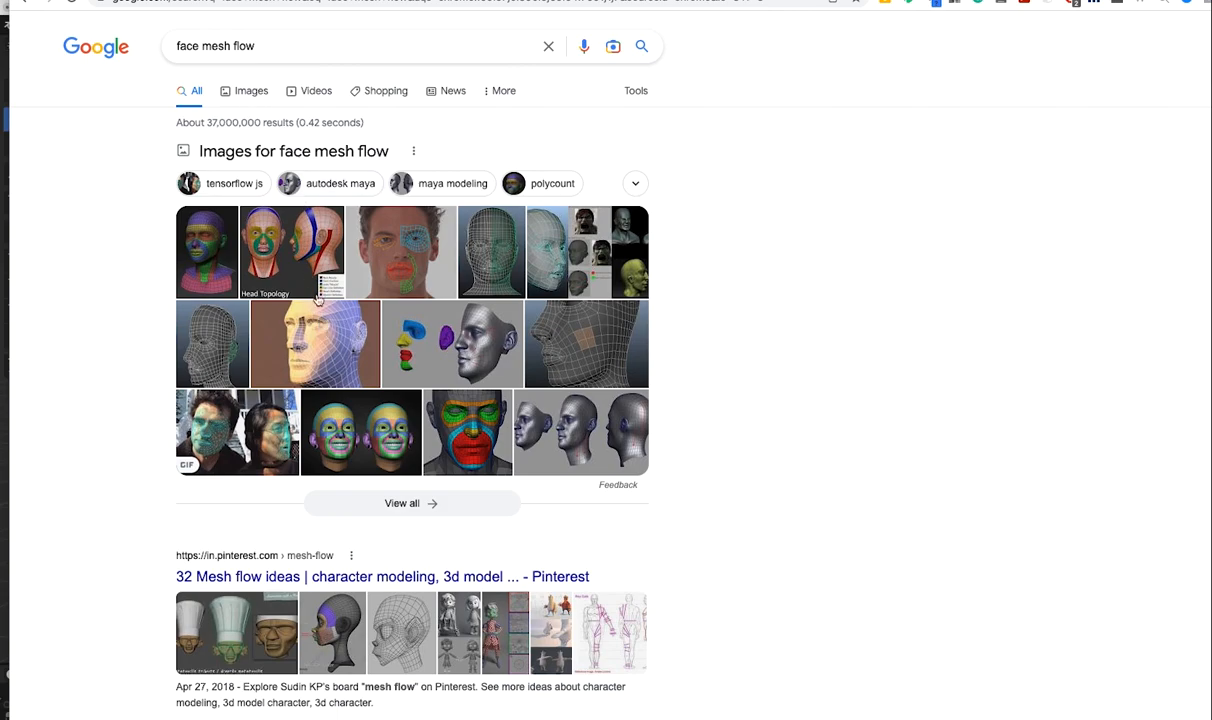
click(243, 98)
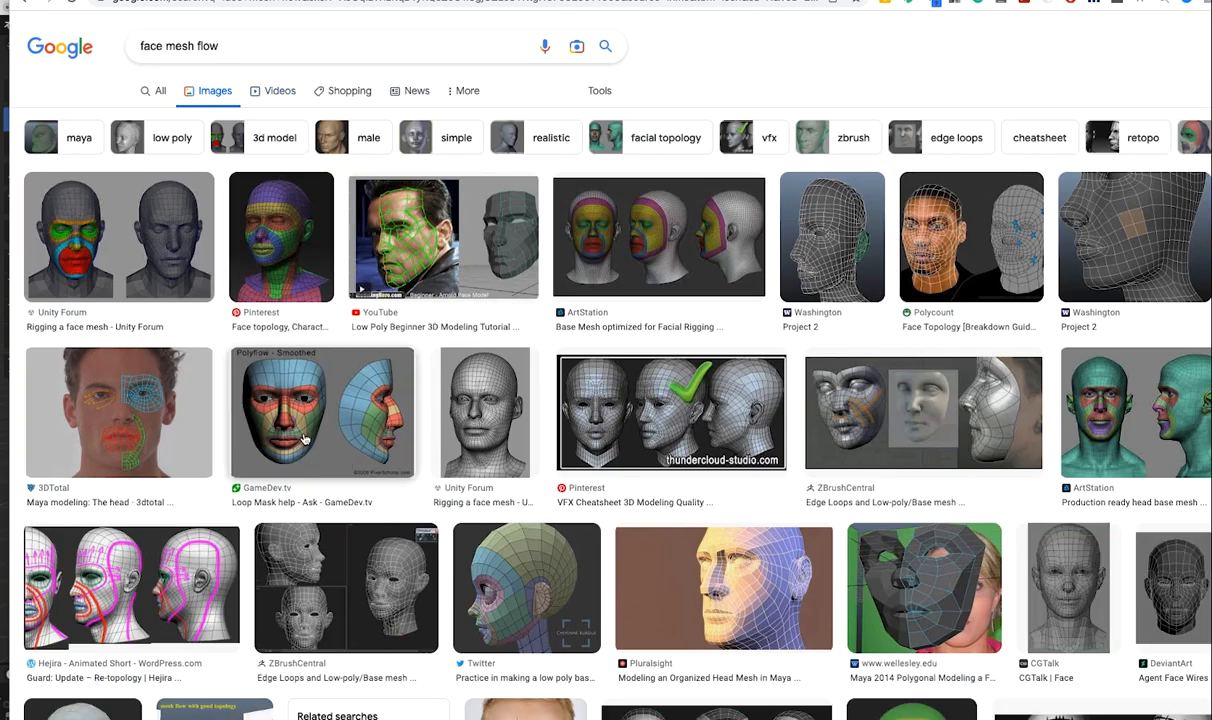
- Preview the Pinterest, ArtStation, GameDev.tv, Twitter and Unity Forum face topology images to compare their edge flow
click(258, 255)
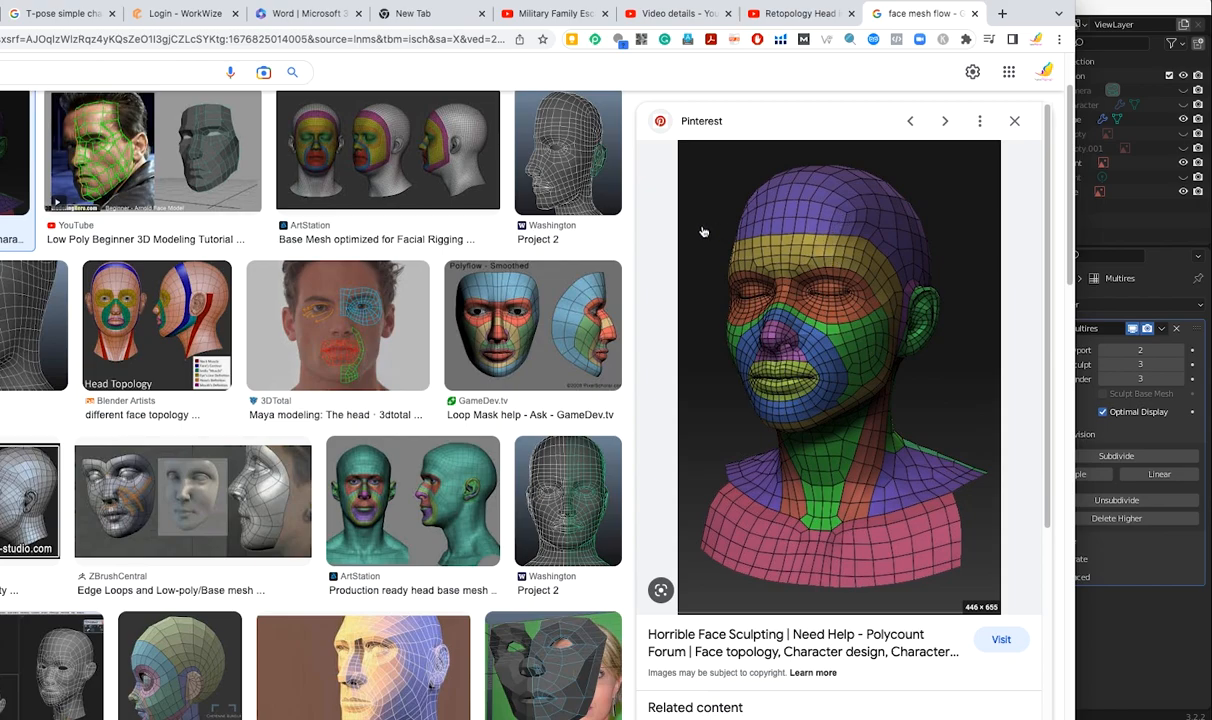
click(400, 180)
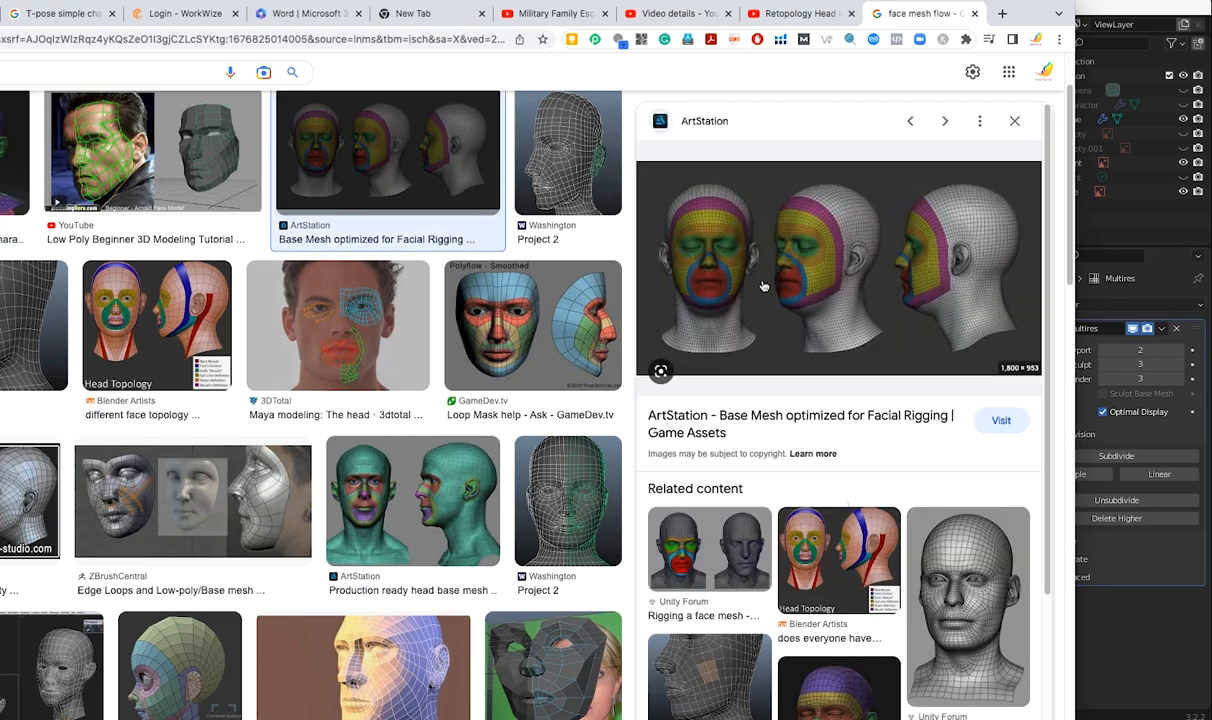
click(530, 325)
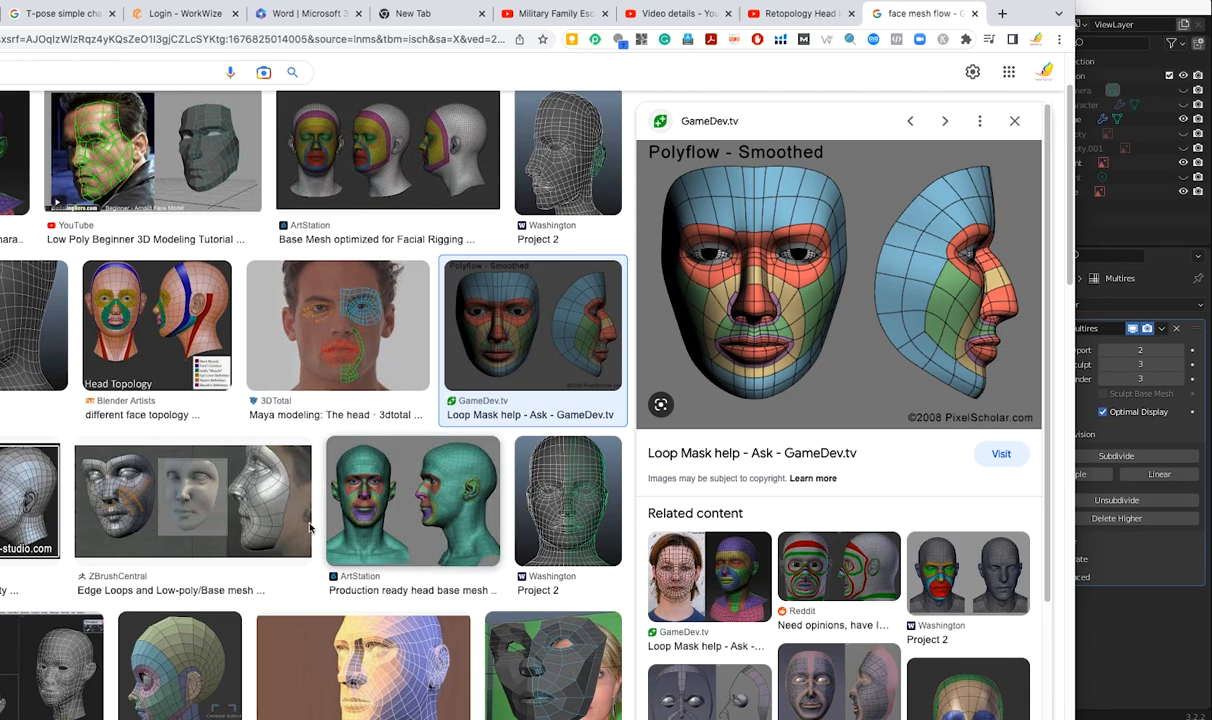
click(169, 683)
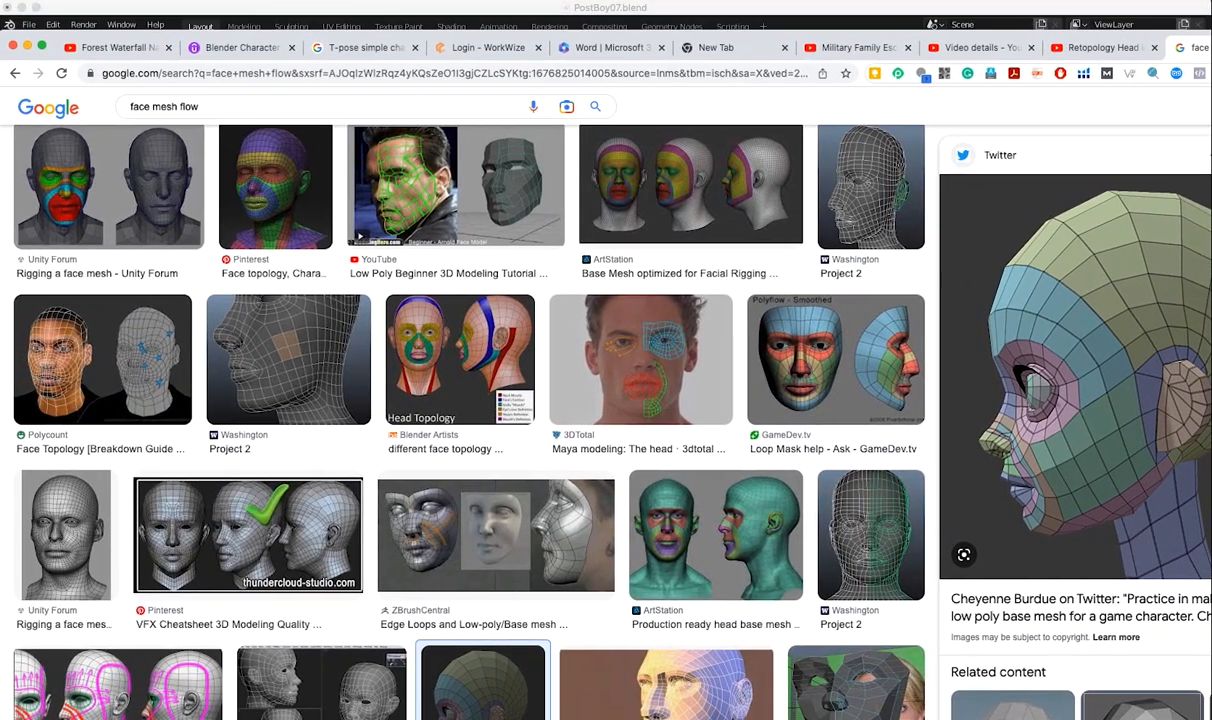
drag(900, 38, 914, 76)
click(116, 226)
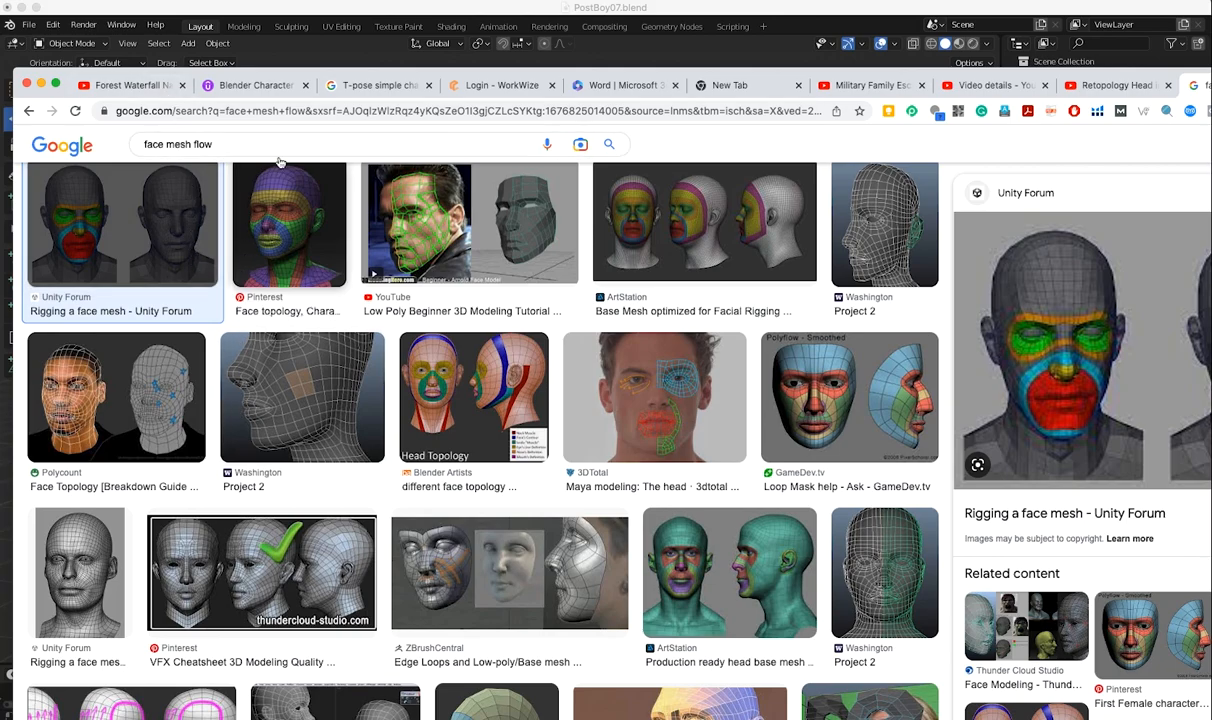
- Switch back to Blender and inspect the head's base mesh in Edit Mode, returning to Object Mode with nothing selected
click(338, 46)
click(518, 268)
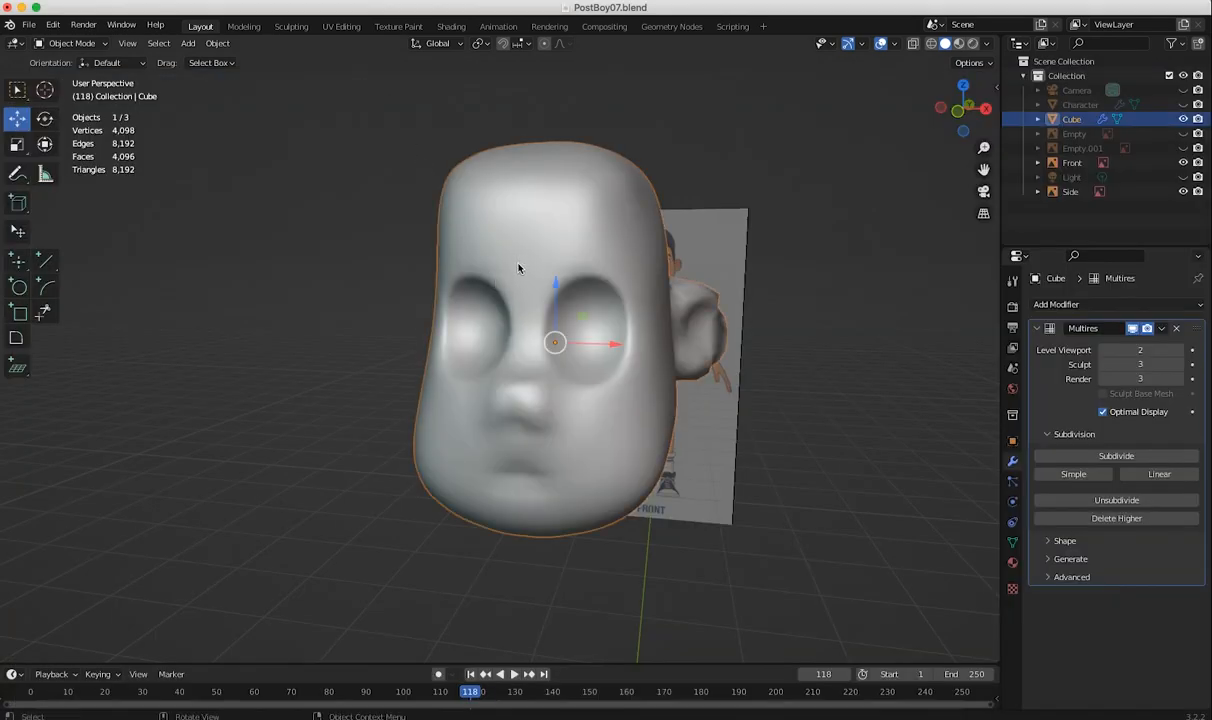
click(70, 43)
click(65, 56)
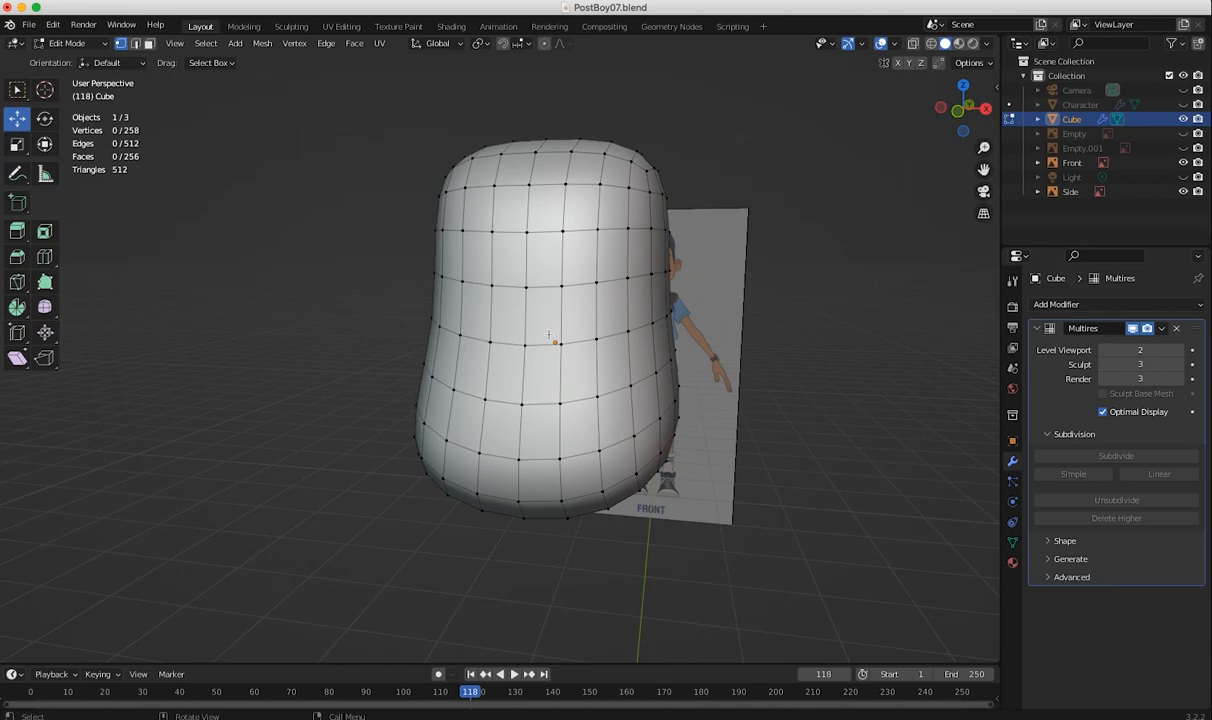
click(67, 43)
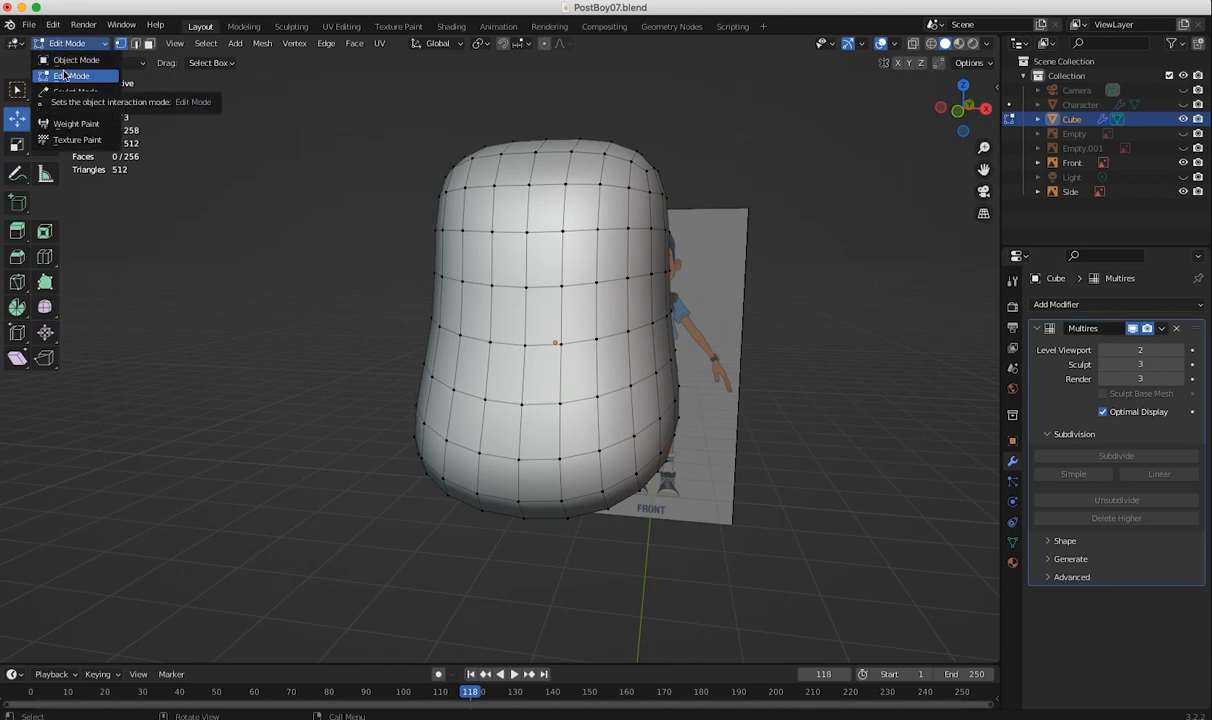
click(67, 60)
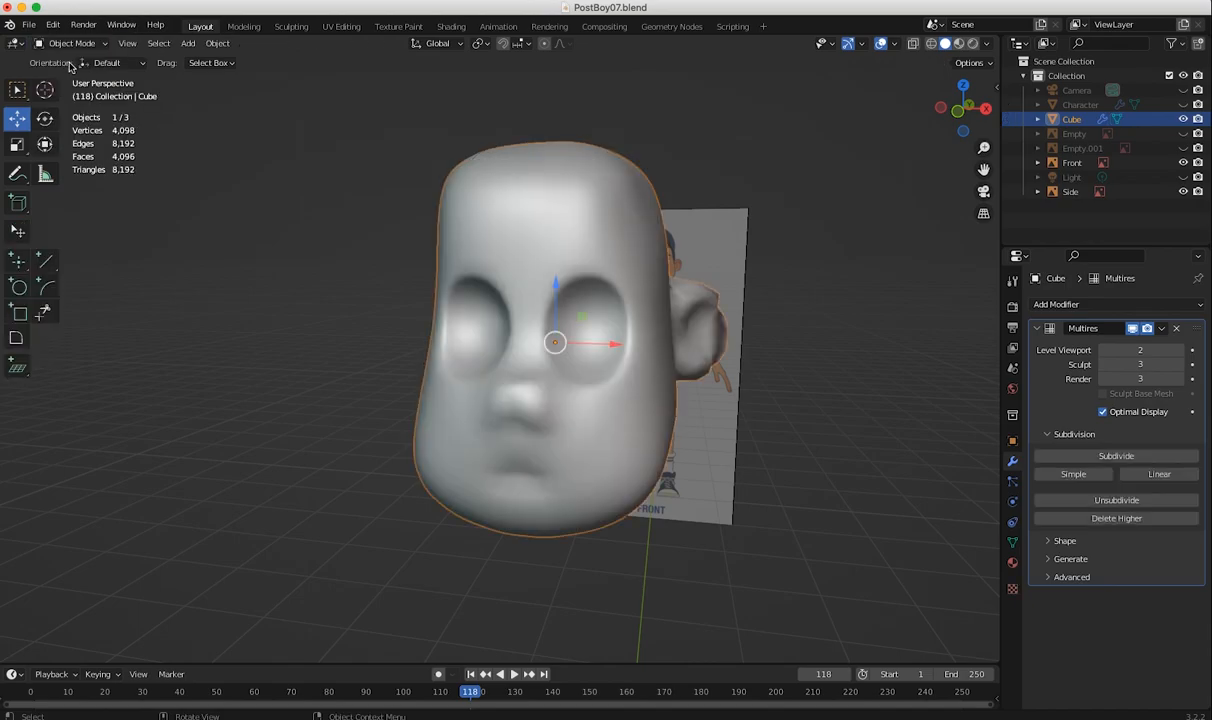
click(310, 246)
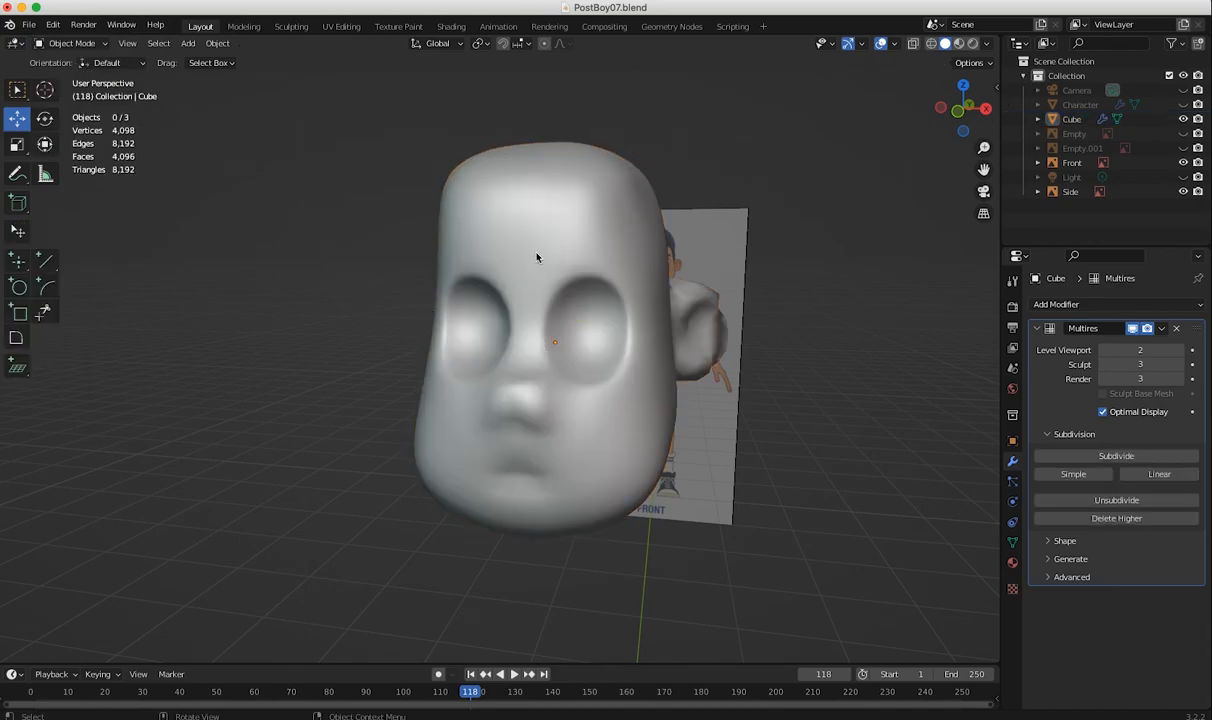
- Switch to the browser with the face topology references and minimise its window to return to Blender
key(super+Tab)
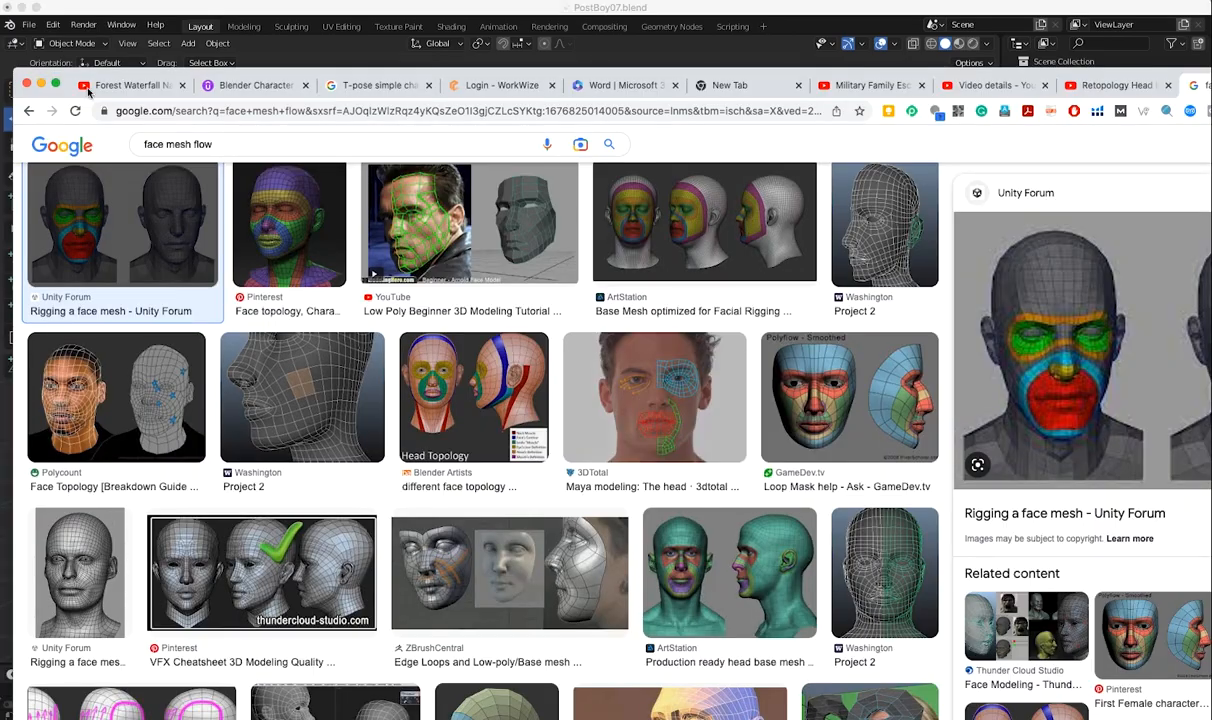
click(40, 84)
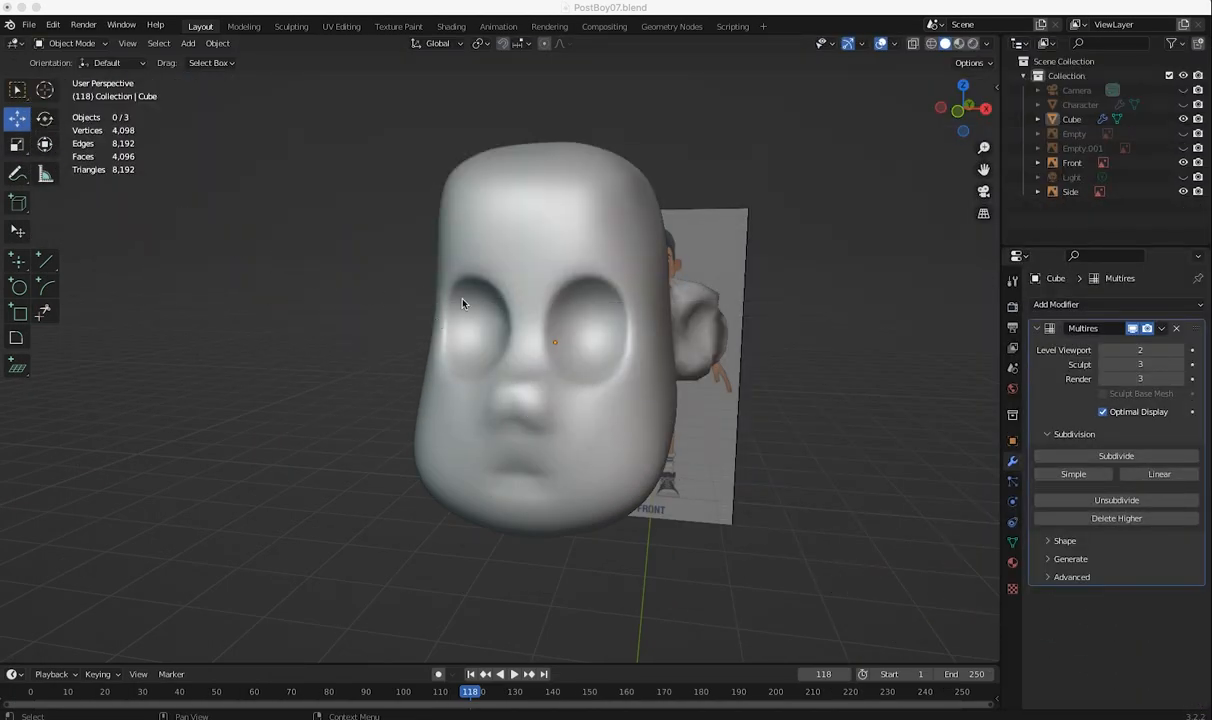
- Open the add-on preferences, search for "f2" to check the Mesh: F2 add-on, and clear the search
mouse_move(489, 323)
middle_down()
mouse_move(522, 322)
mouse_move(494, 320)
mouse_move(504, 323)
middle_up()
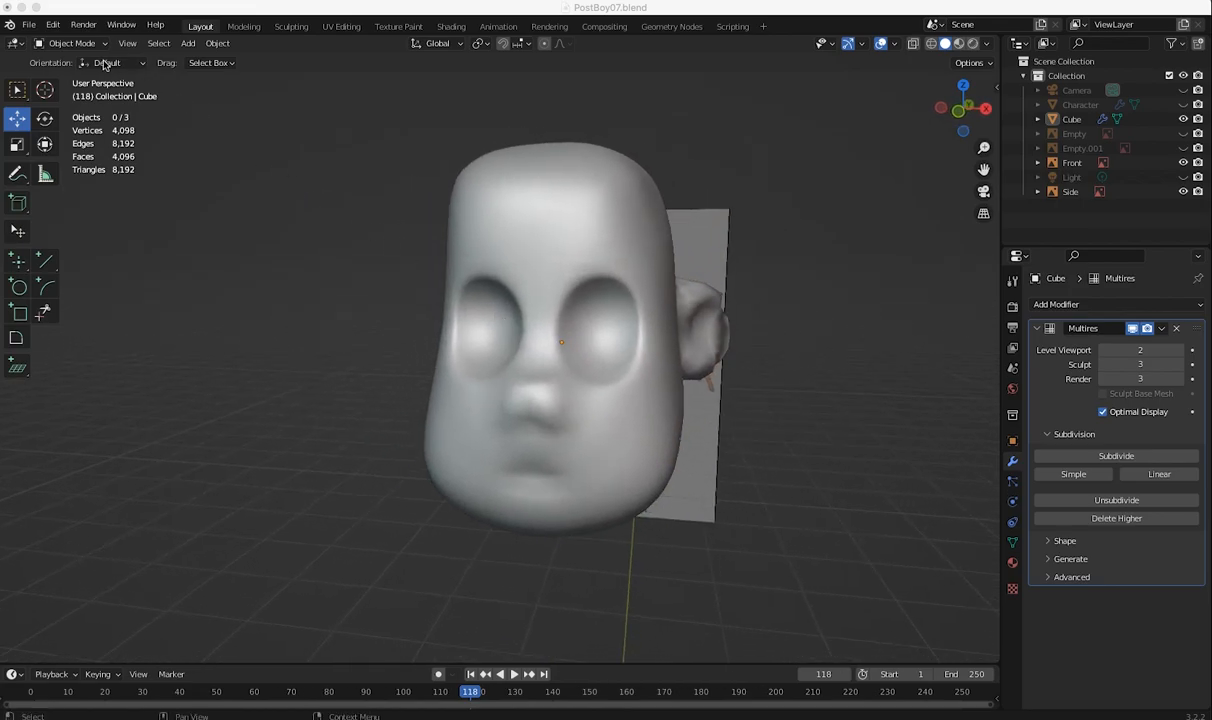
click(26, 25)
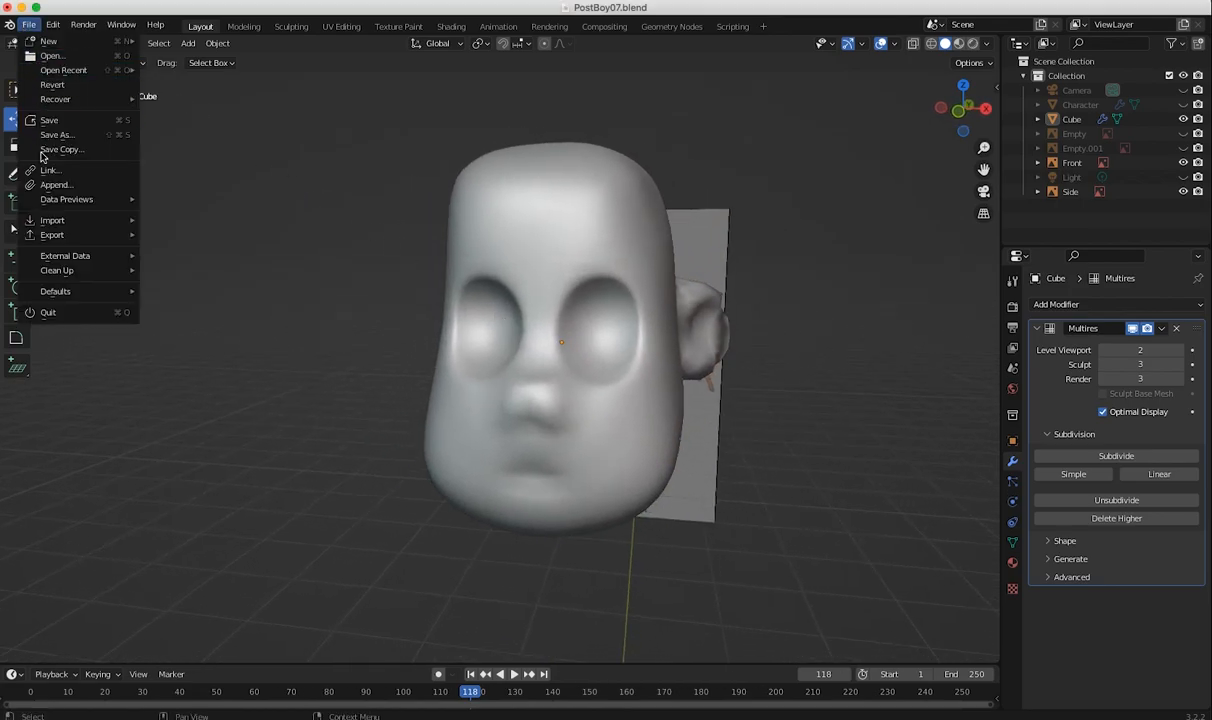
click(52, 24)
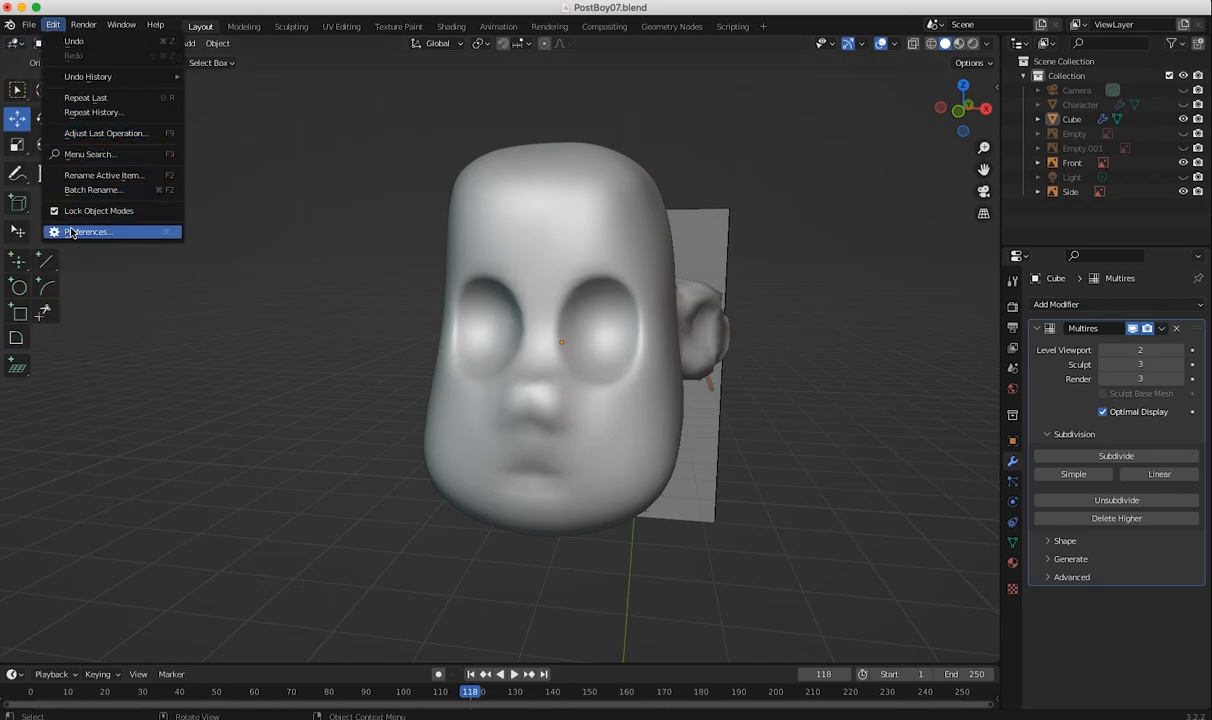
click(70, 228)
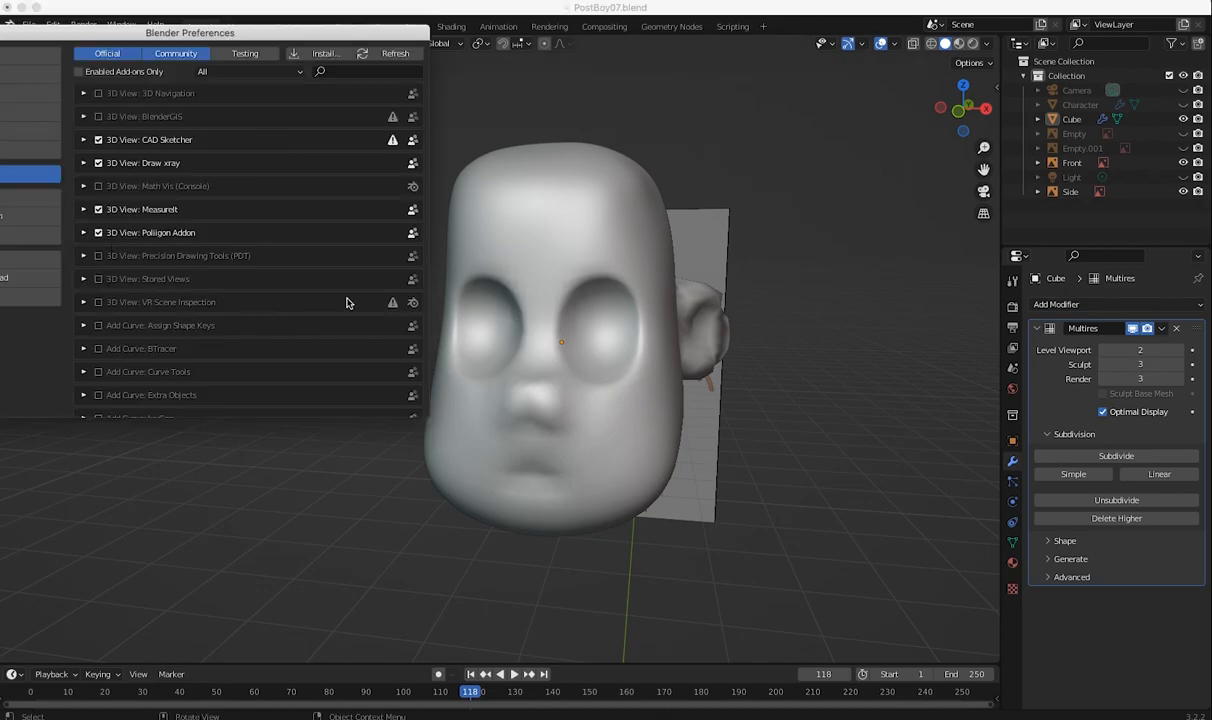
click(340, 72)
text(f2)
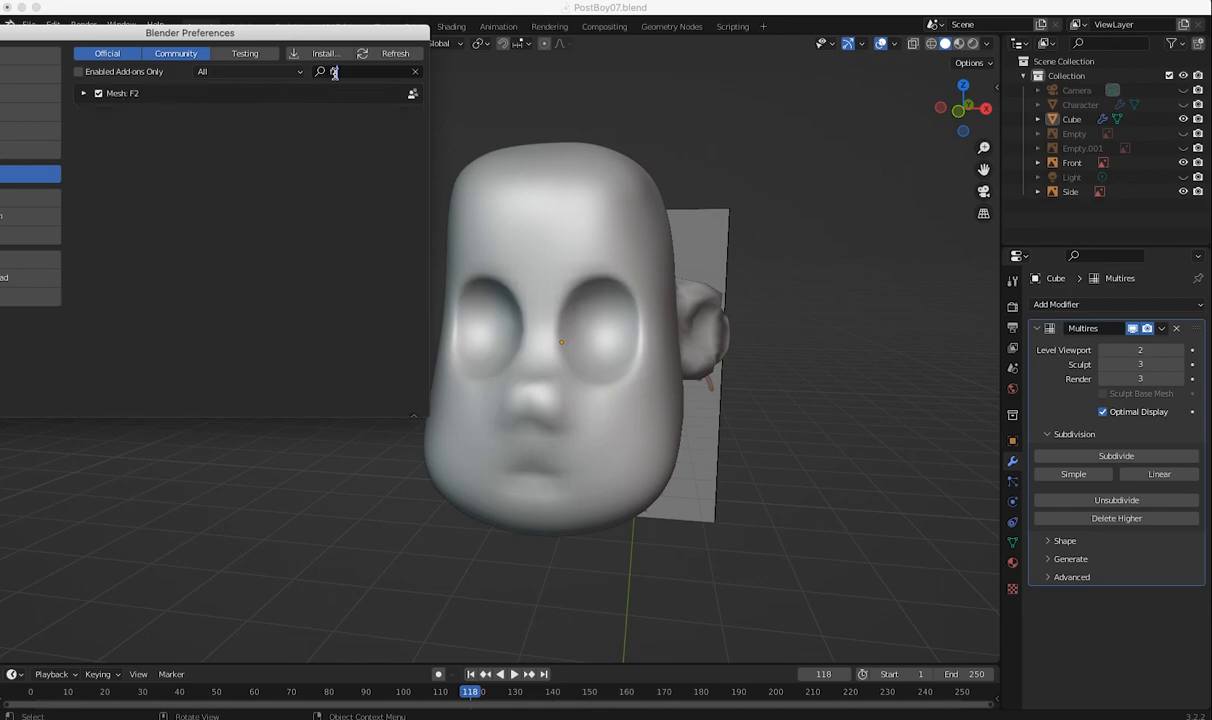
click(409, 73)
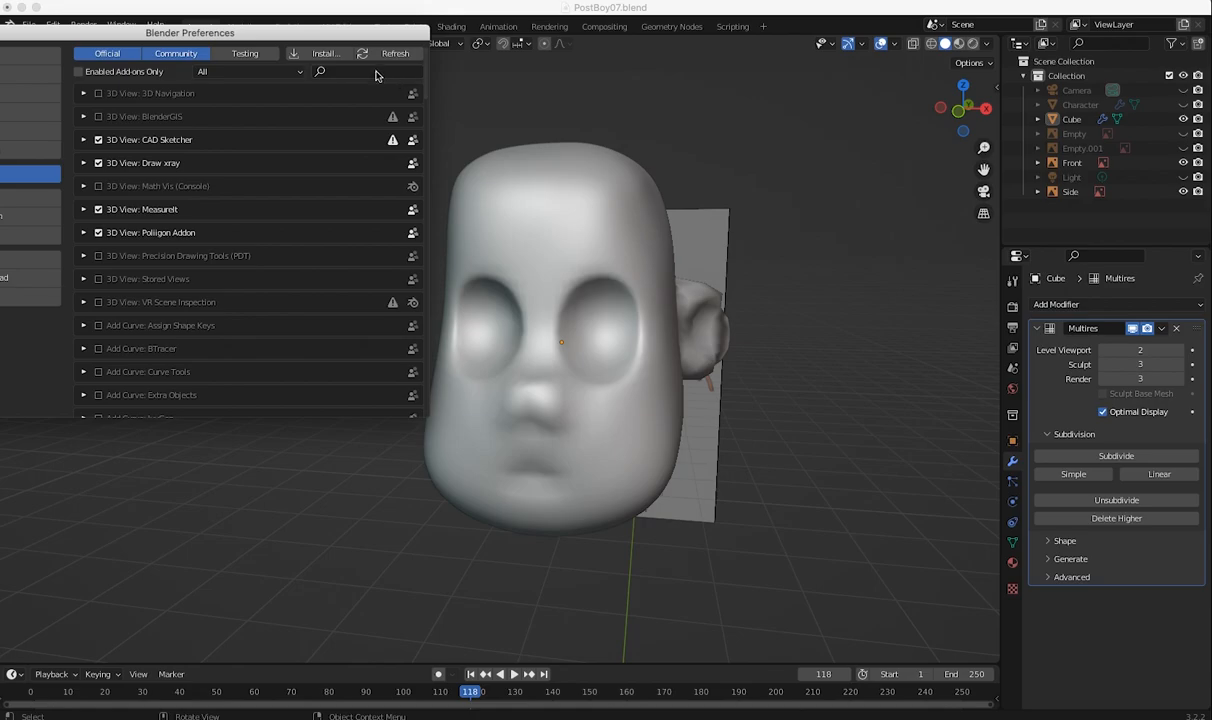
- Look up the Bsurfaces GPL Edition and LoopTools add-ons by searching for "bsurf" and "loop", leaving both enabled
click(318, 71)
text(bsurf)
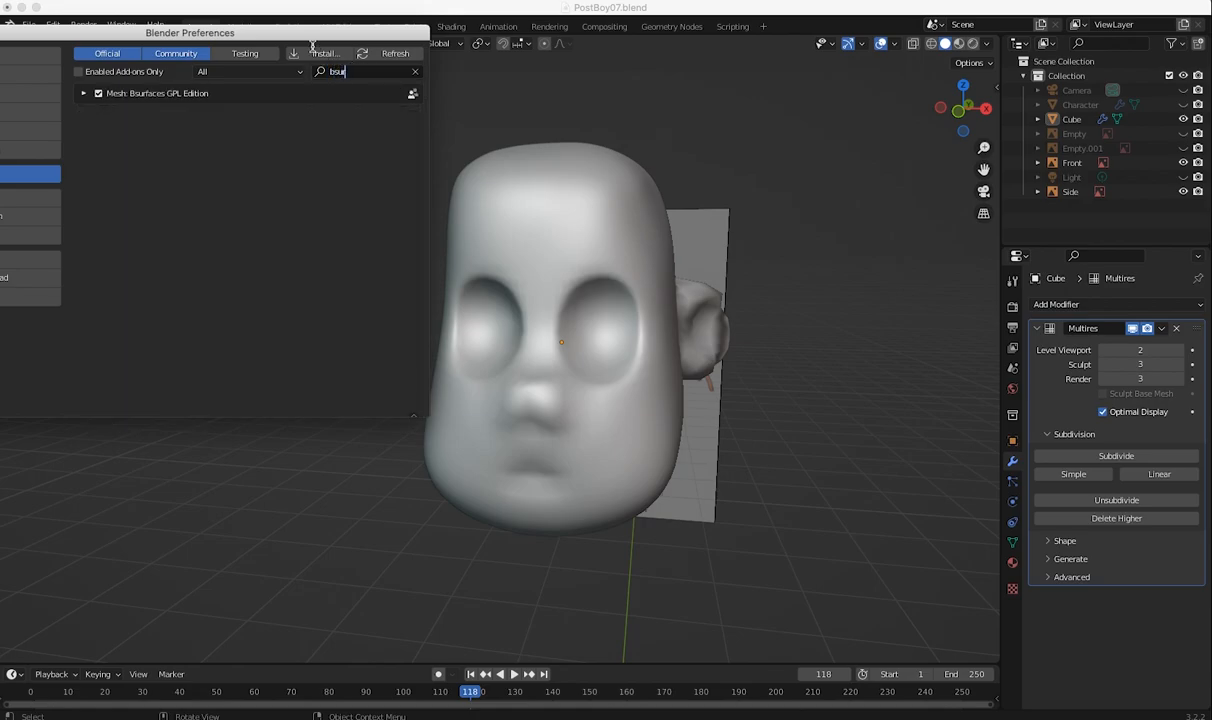
click(98, 94)
click(98, 94)
click(414, 72)
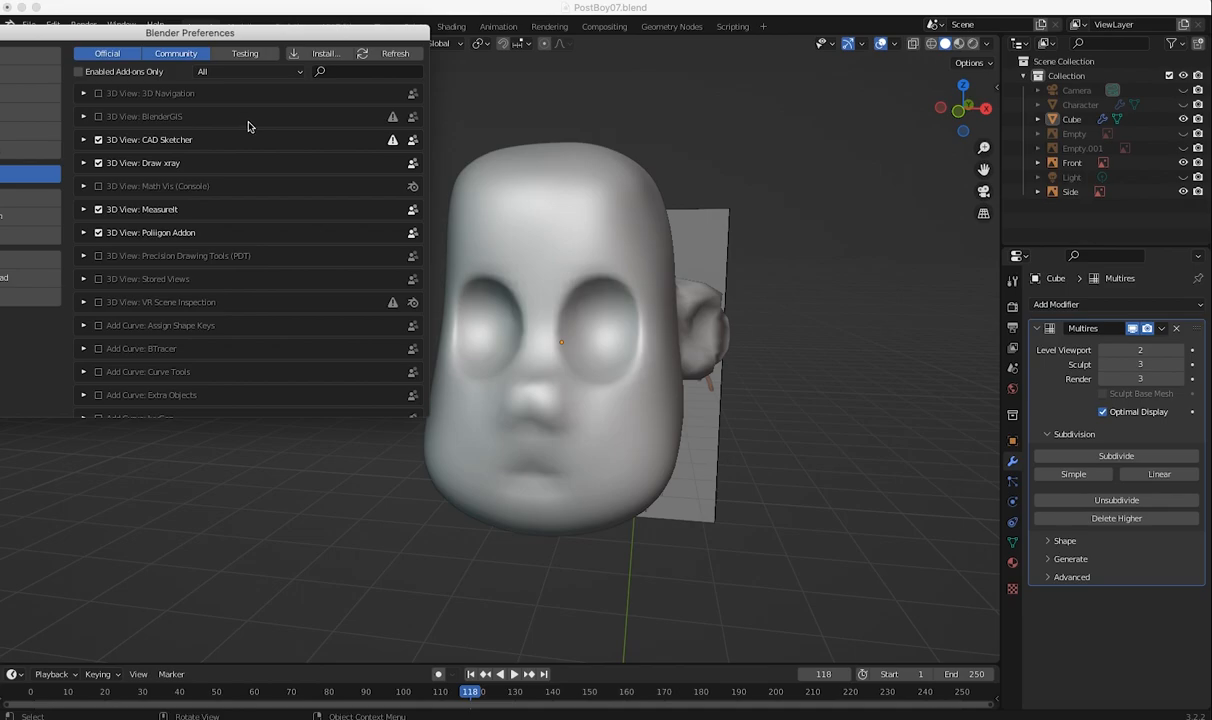
click(346, 70)
text(loop)
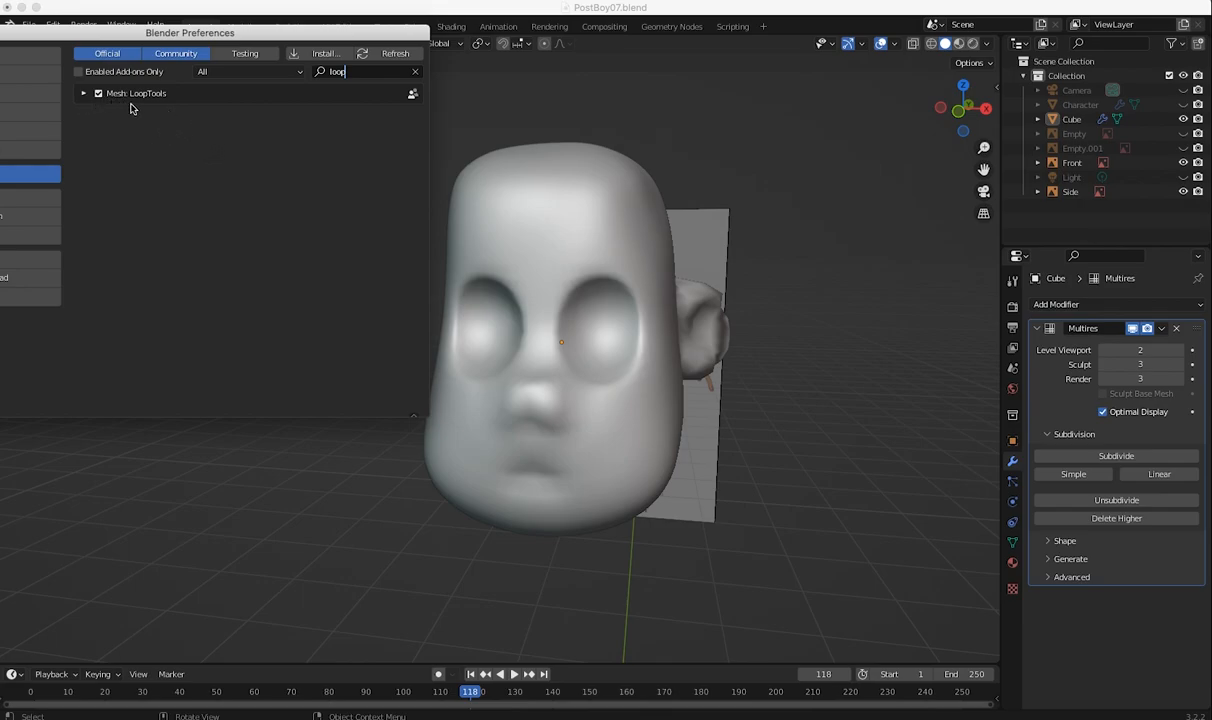
- Initialize a BSurface mesh for the sculpted head with Bsurfaces and enable its In Front display
click(995, 90)
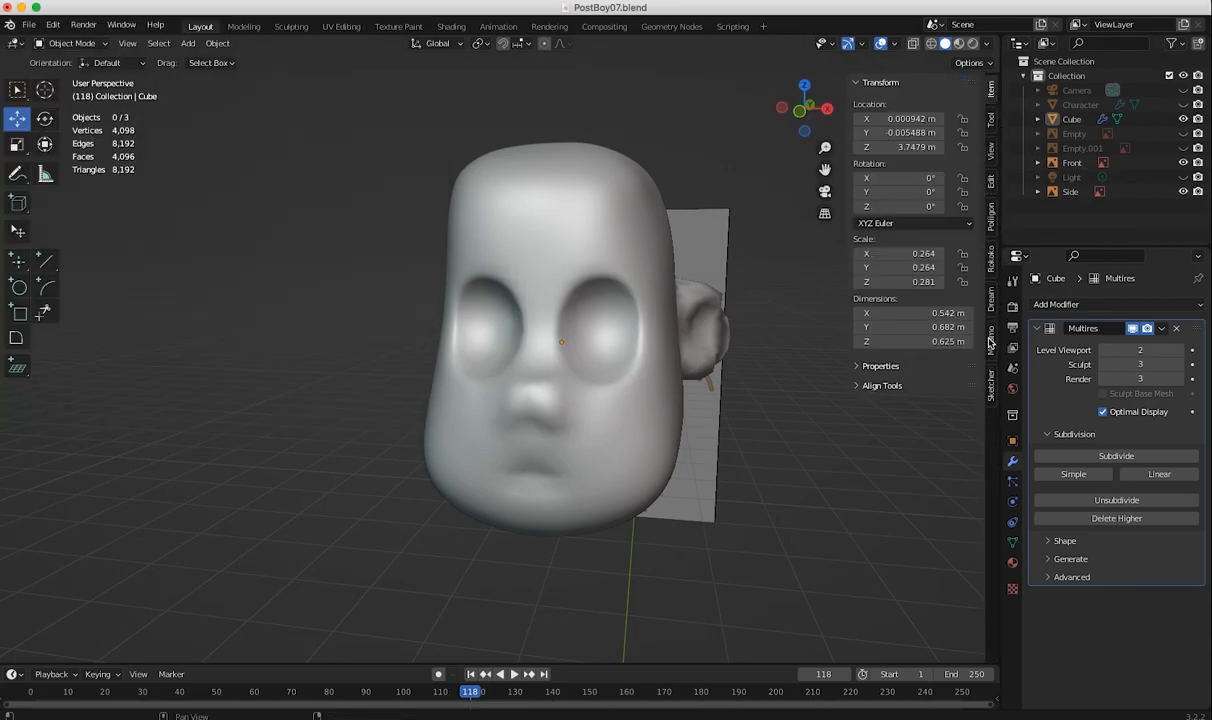
click(990, 130)
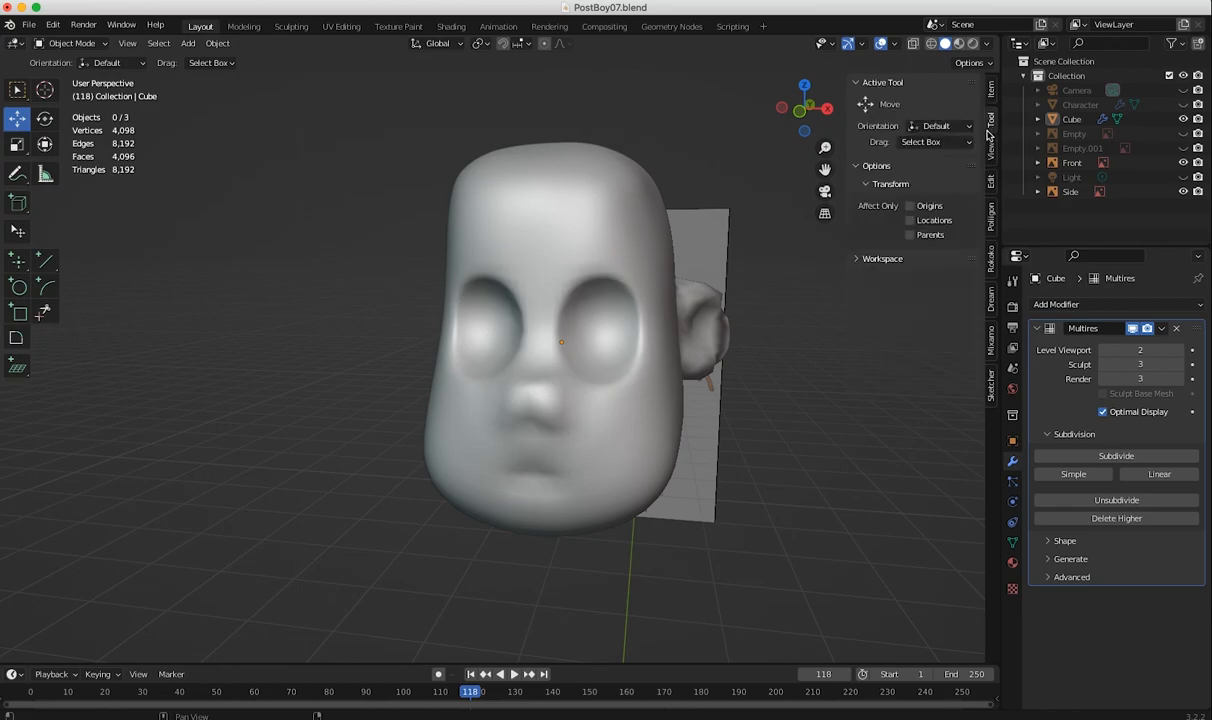
click(991, 152)
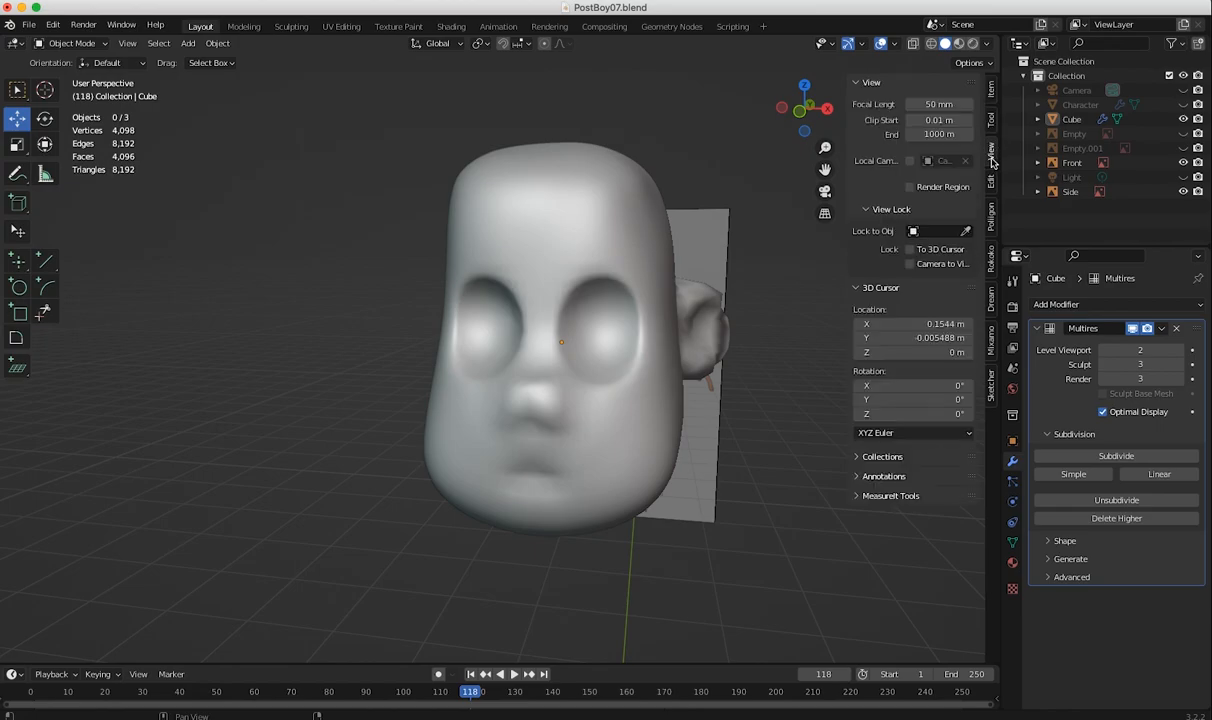
click(990, 186)
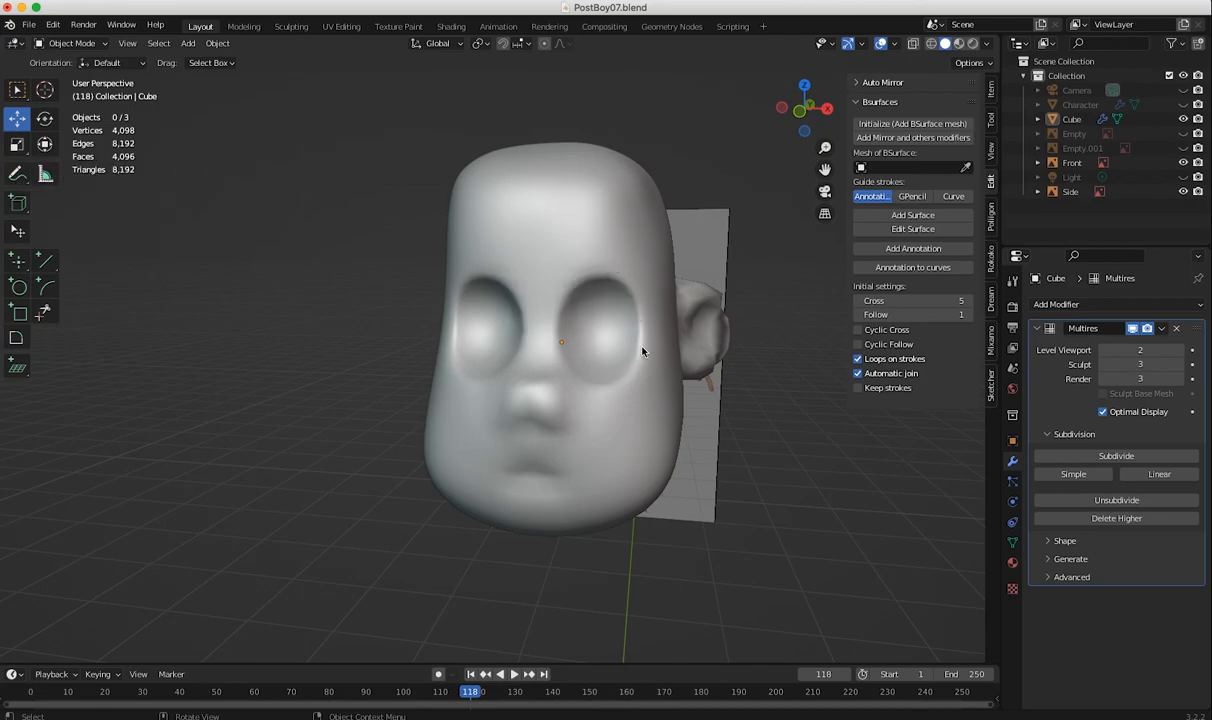
scroll(570, 345, up, 3)
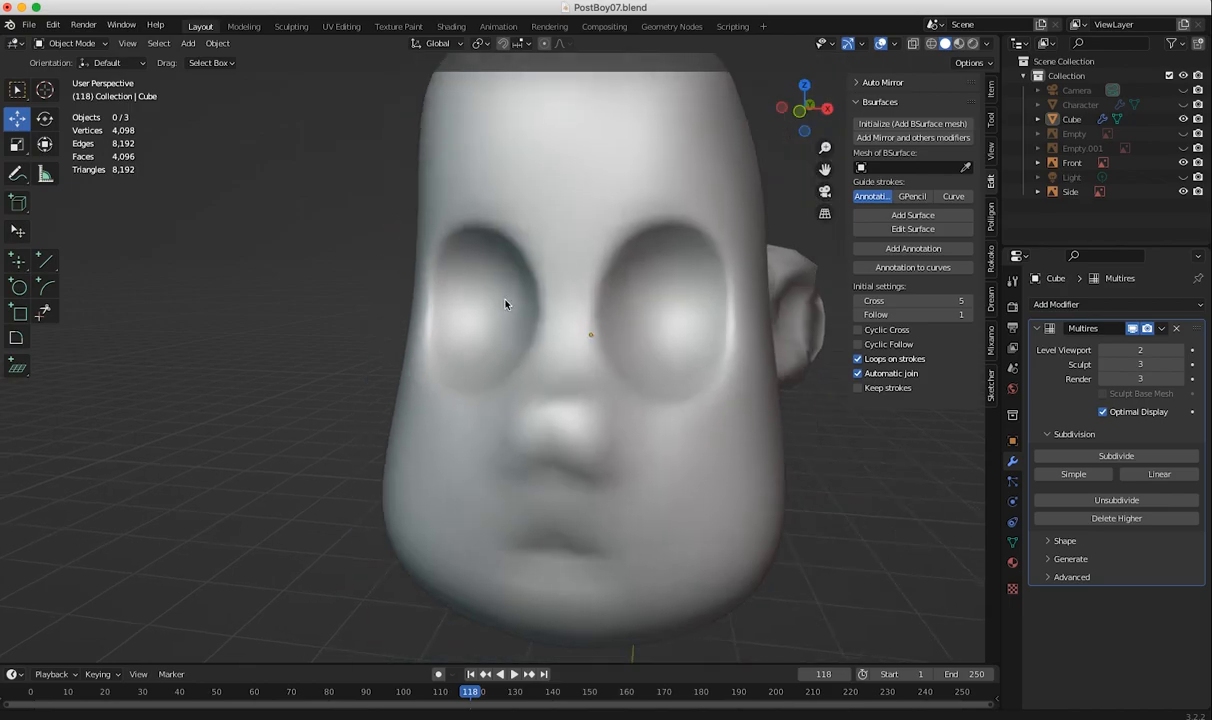
mouse_move(480, 316)
shift+middle_down()
mouse_move(433, 336)
mouse_move(474, 336)
shift+middle_up()
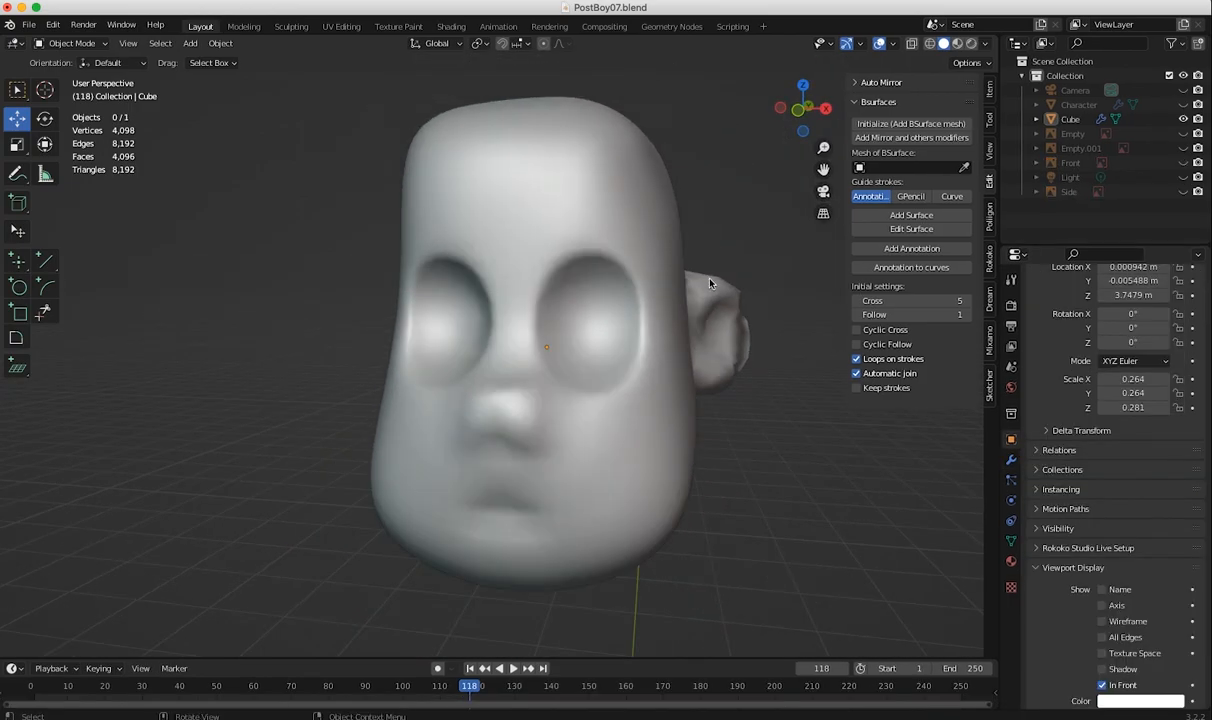
click(873, 125)
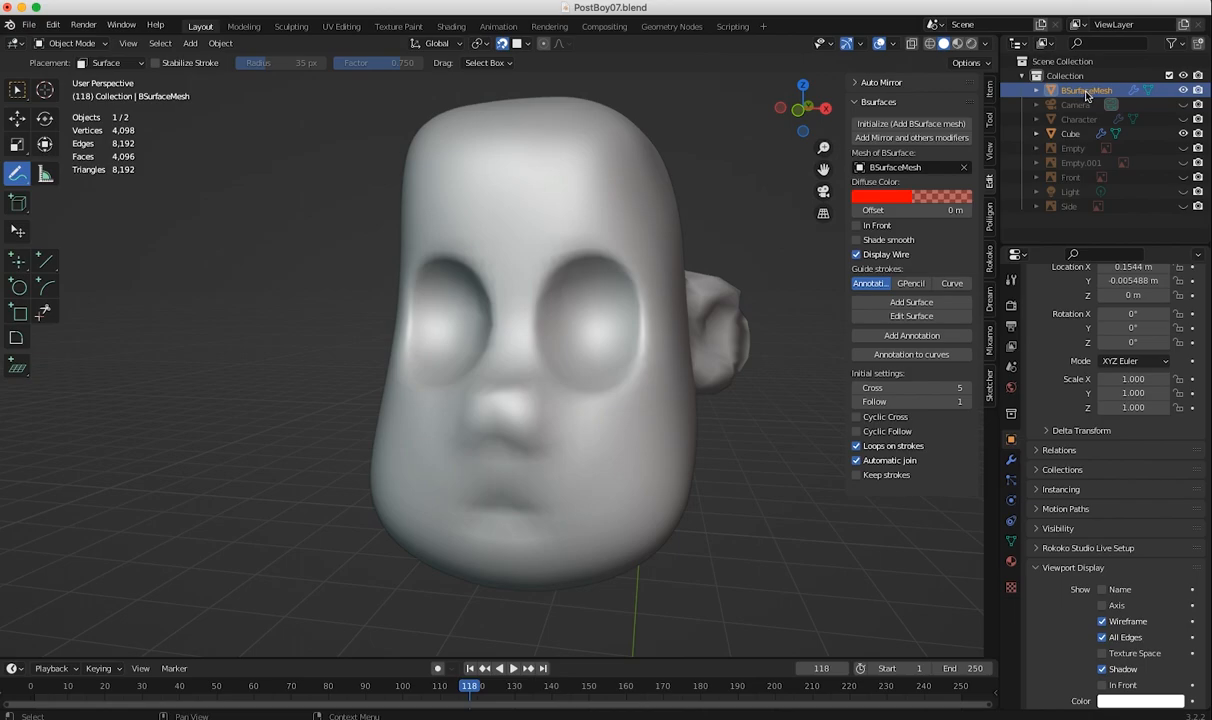
click(856, 226)
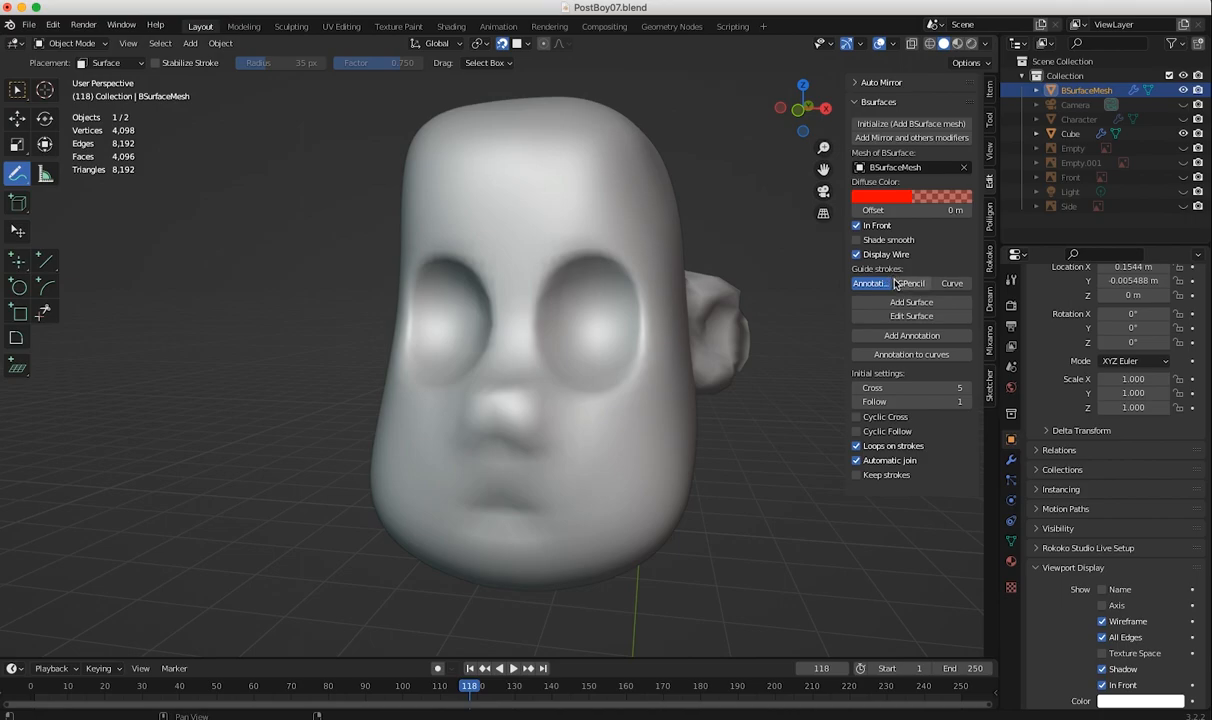
- Clear the BSurface mesh's Shrinkwrap target and pick the sculpted head (Cube) as its target again
click(1010, 461)
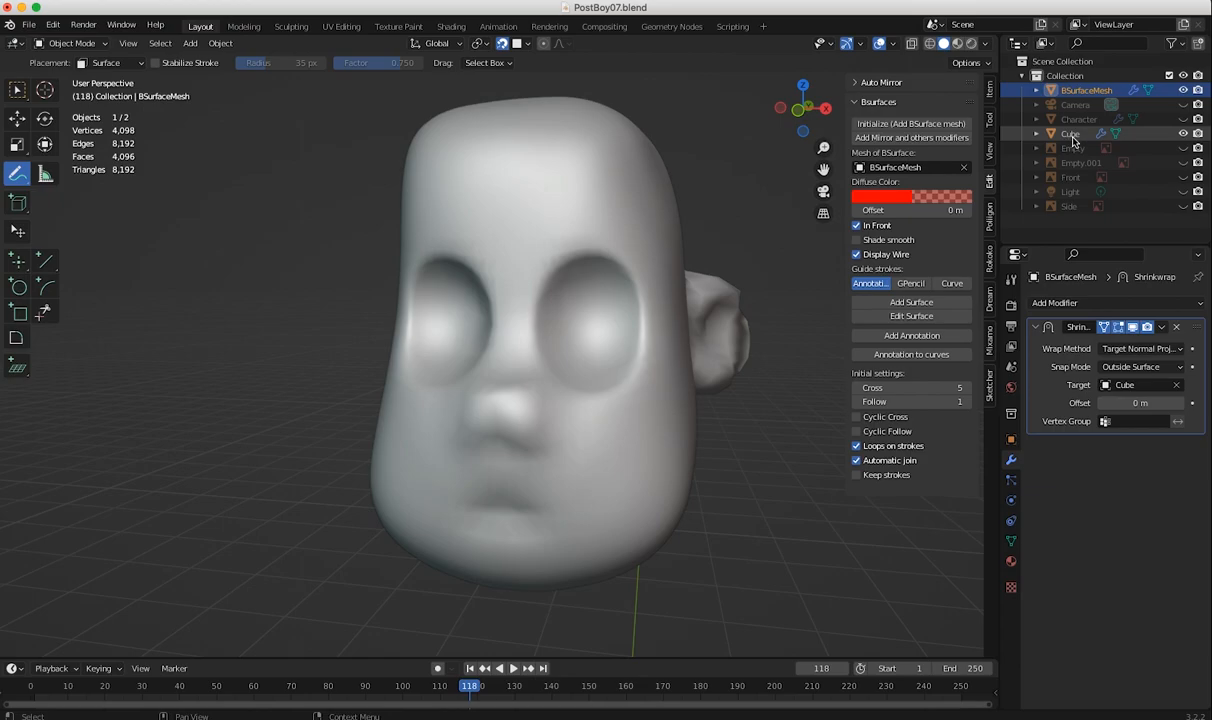
click(1176, 385)
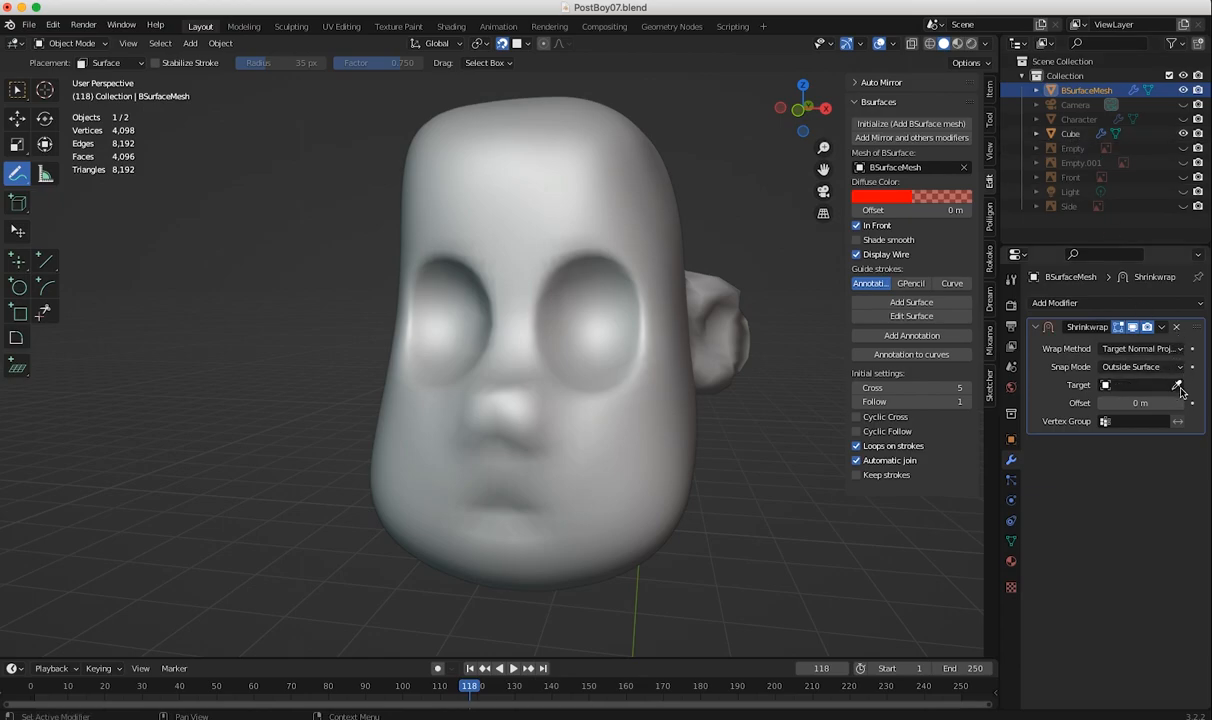
click(1177, 385)
click(635, 203)
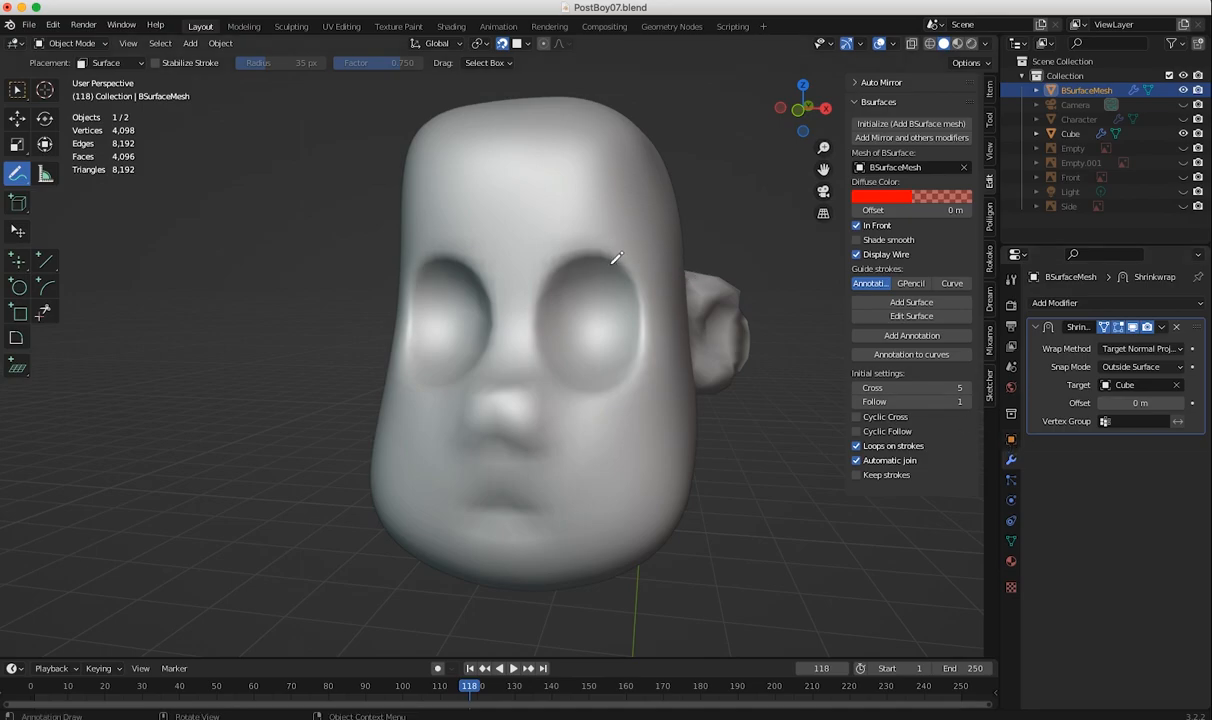
- Draw ten short radial annotation strokes around the rim of the eye socket on the visible ear's side
scroll(600, 255, up, 3)
scroll(589, 247, down, 2)
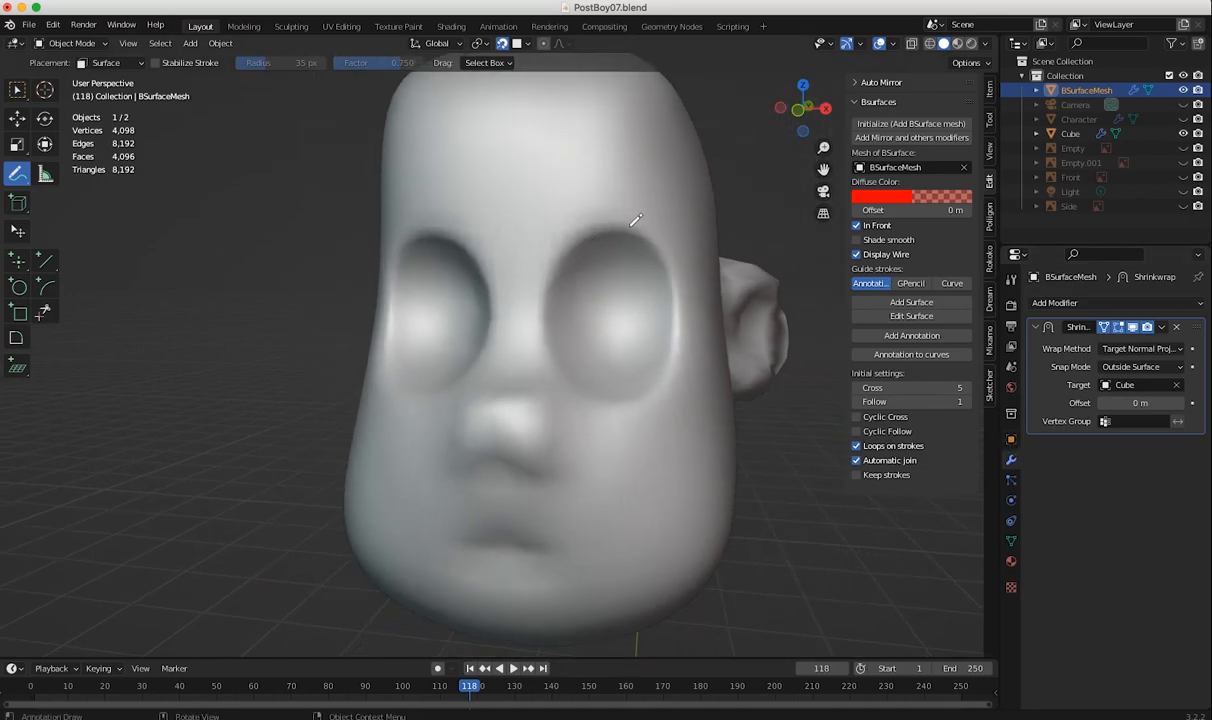
drag(625, 220, 624, 190)
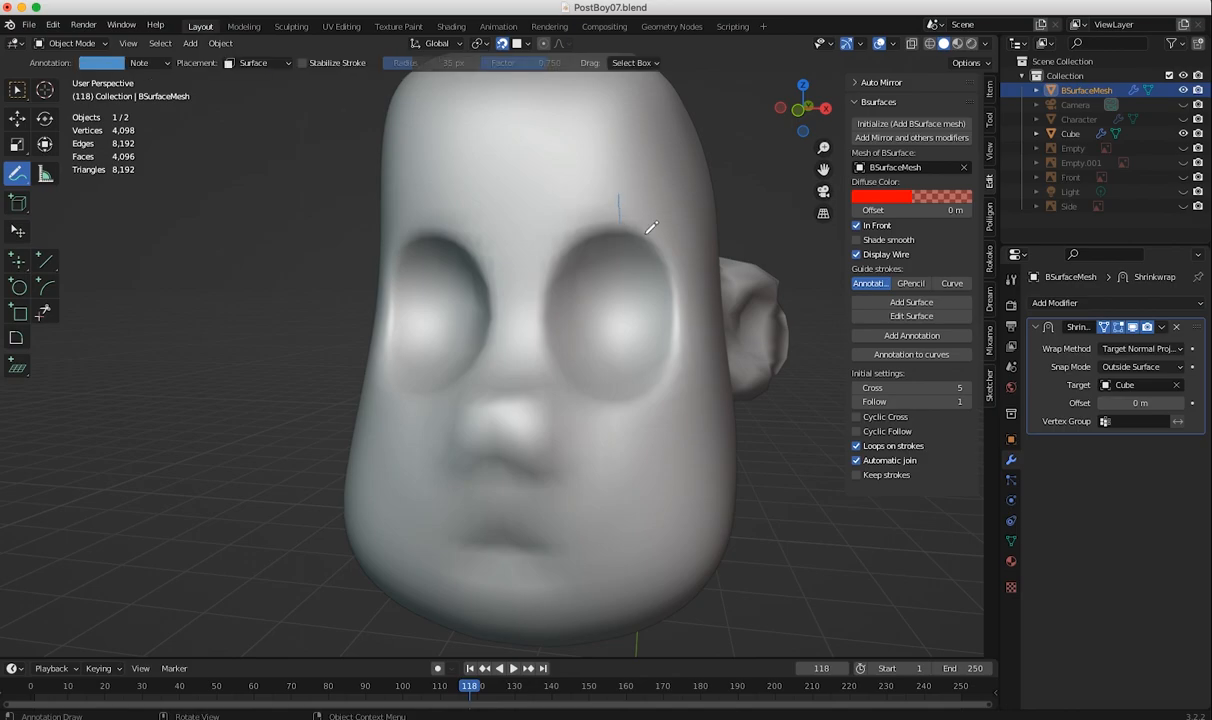
drag(656, 234, 667, 224)
drag(655, 389, 657, 423)
drag(556, 367, 529, 377)
drag(541, 318, 522, 313)
drag(552, 262, 528, 237)
mouse_move(496, 301)
middle_down()
mouse_move(459, 314)
mouse_move(495, 333)
middle_up()
middle_drag(585, 368, 592, 308)
middle_drag(557, 366, 565, 338)
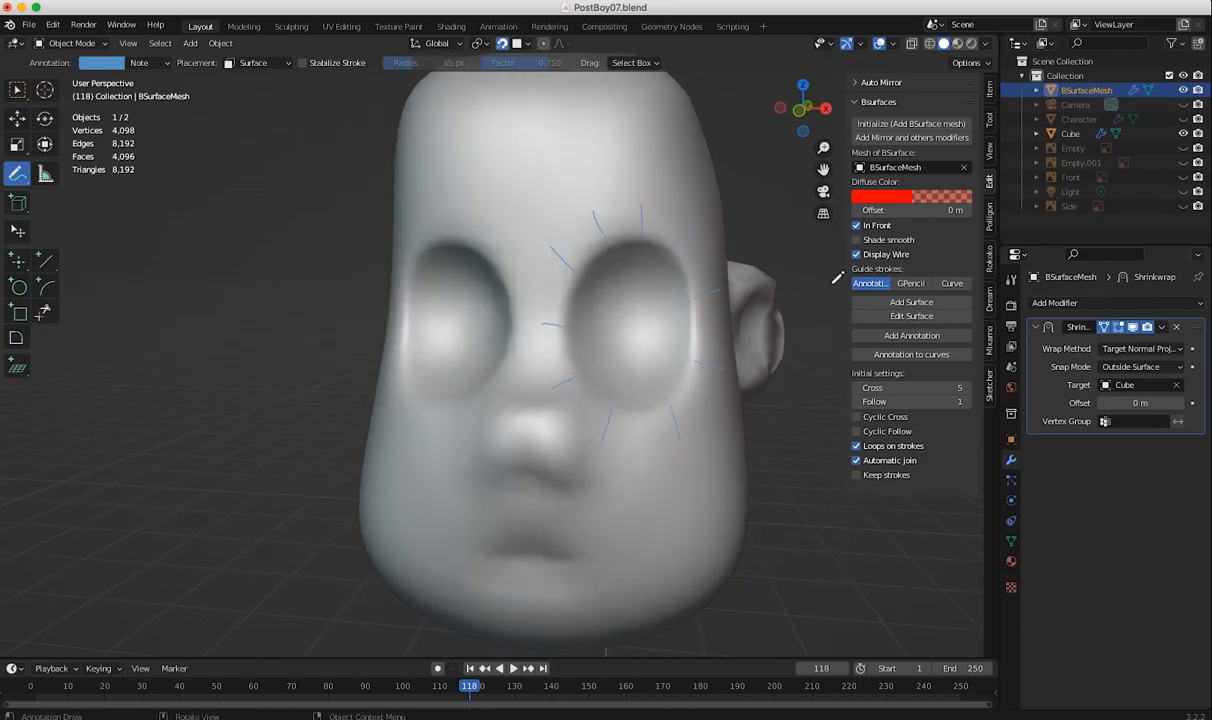
- Generate a Bsurfaces surface from the eye guide strokes with Cross set to 1 and Cyclic Cross enabled
click(909, 302)
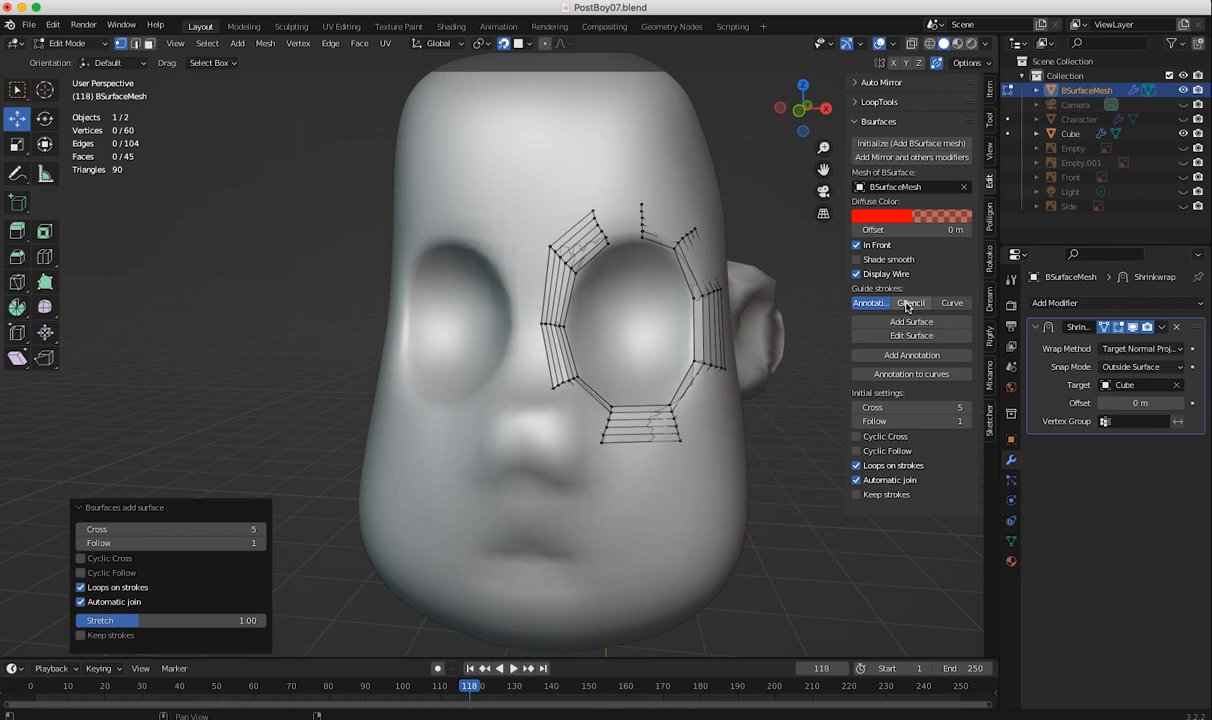
middle_drag(520, 300, 490, 306)
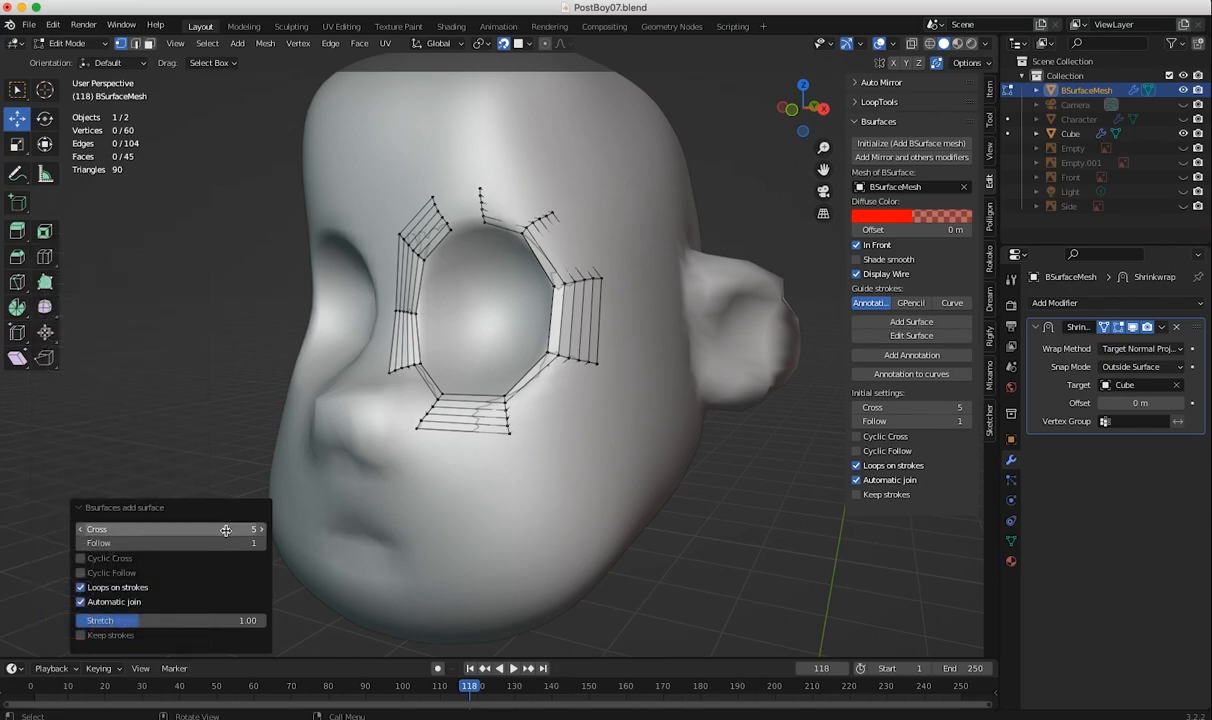
click(80, 530)
click(80, 530)
click(80, 530)
click(80, 530)
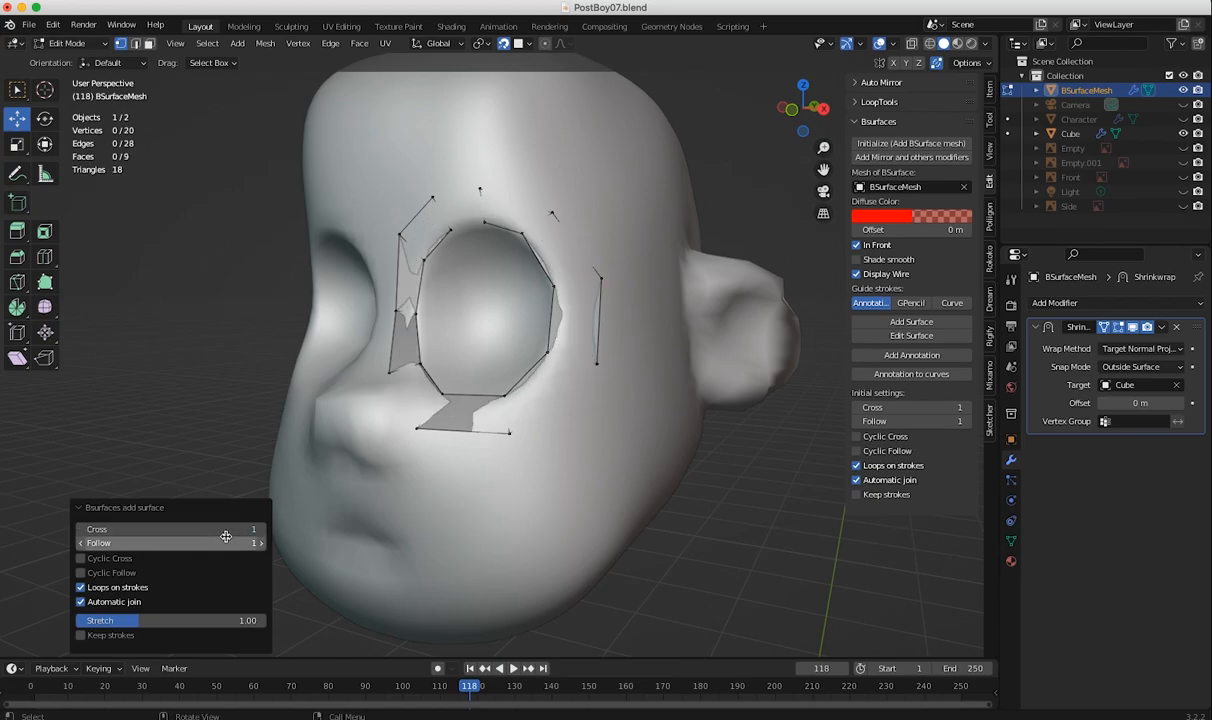
click(80, 560)
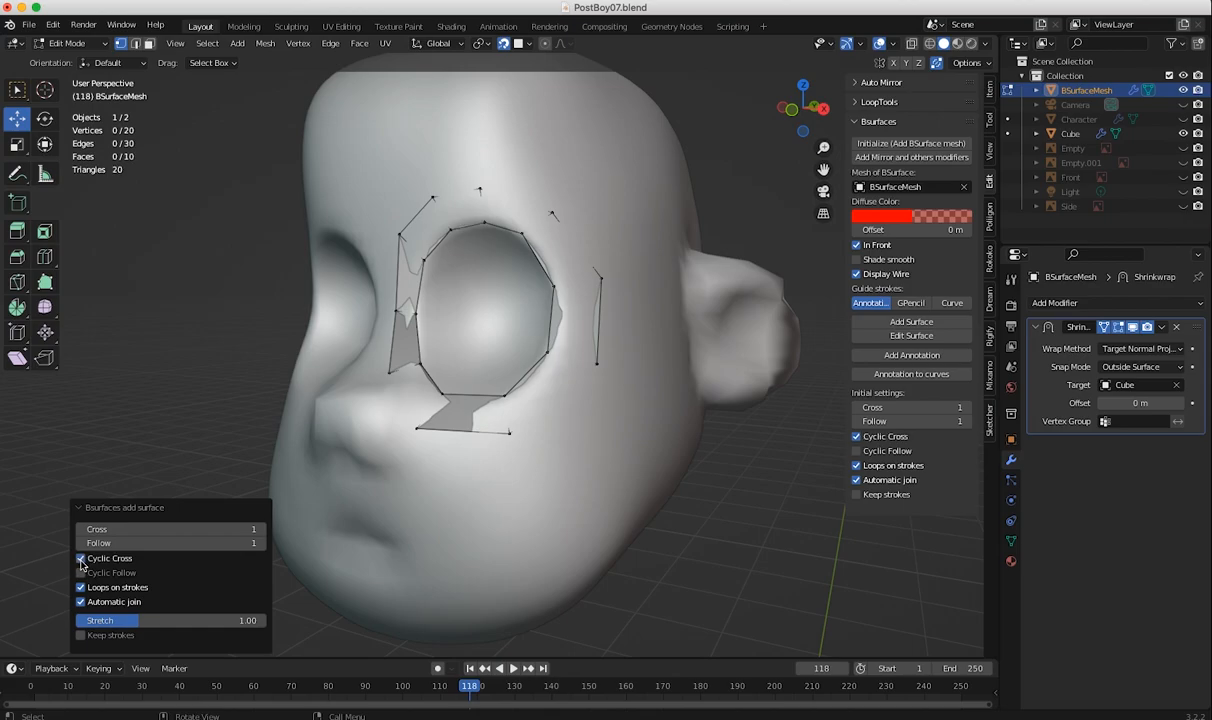
middle_drag(592, 513, 583, 475)
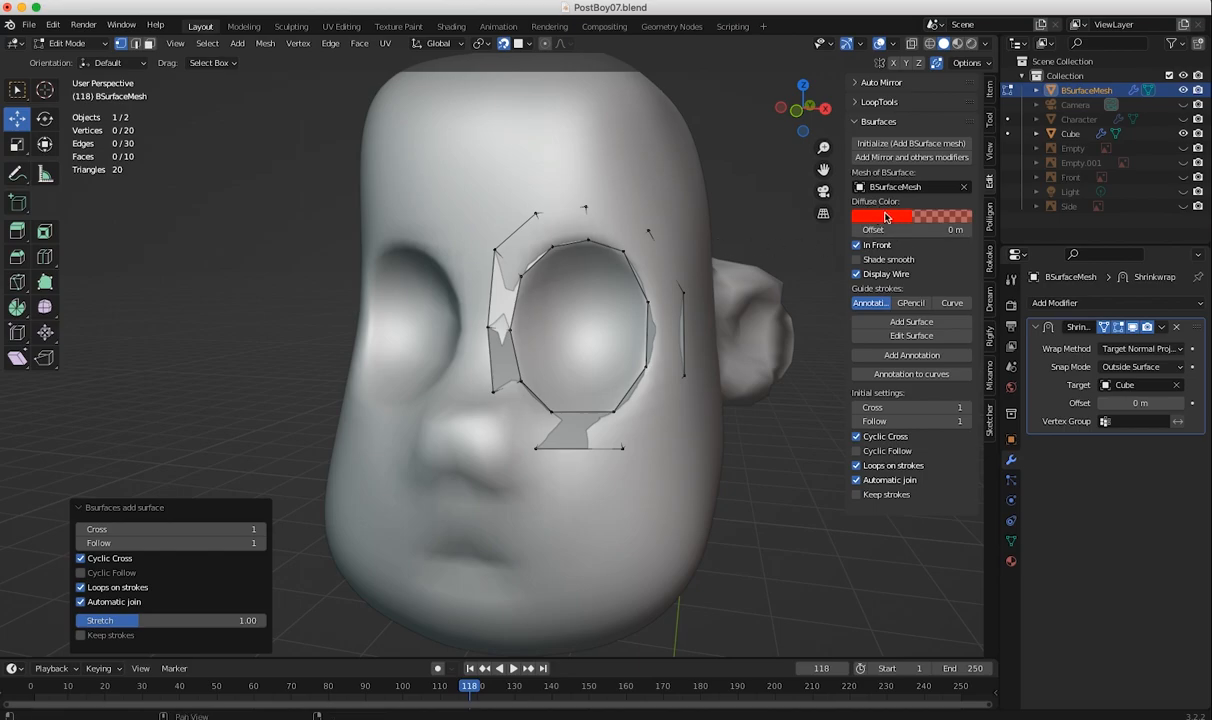
- Set the BSurface mesh's offset to 0.01 m and check the eye ring with X-ray briefly switched on
click(880, 220)
click(910, 229)
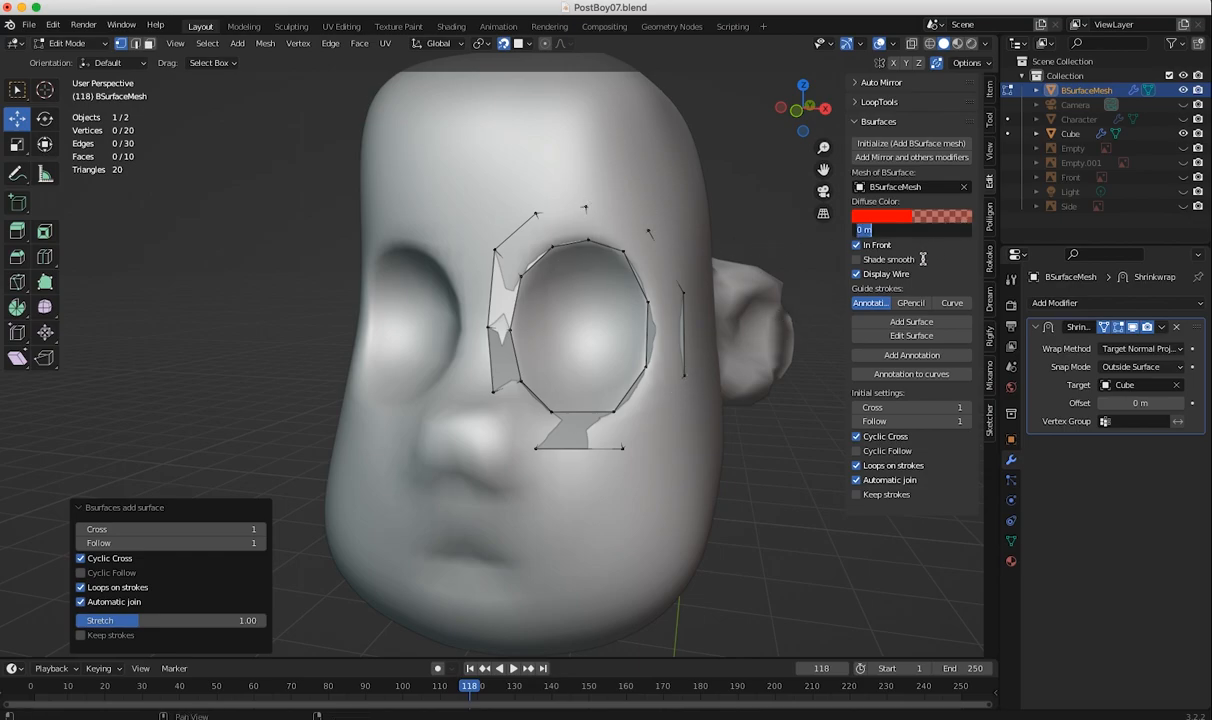
key(Return)
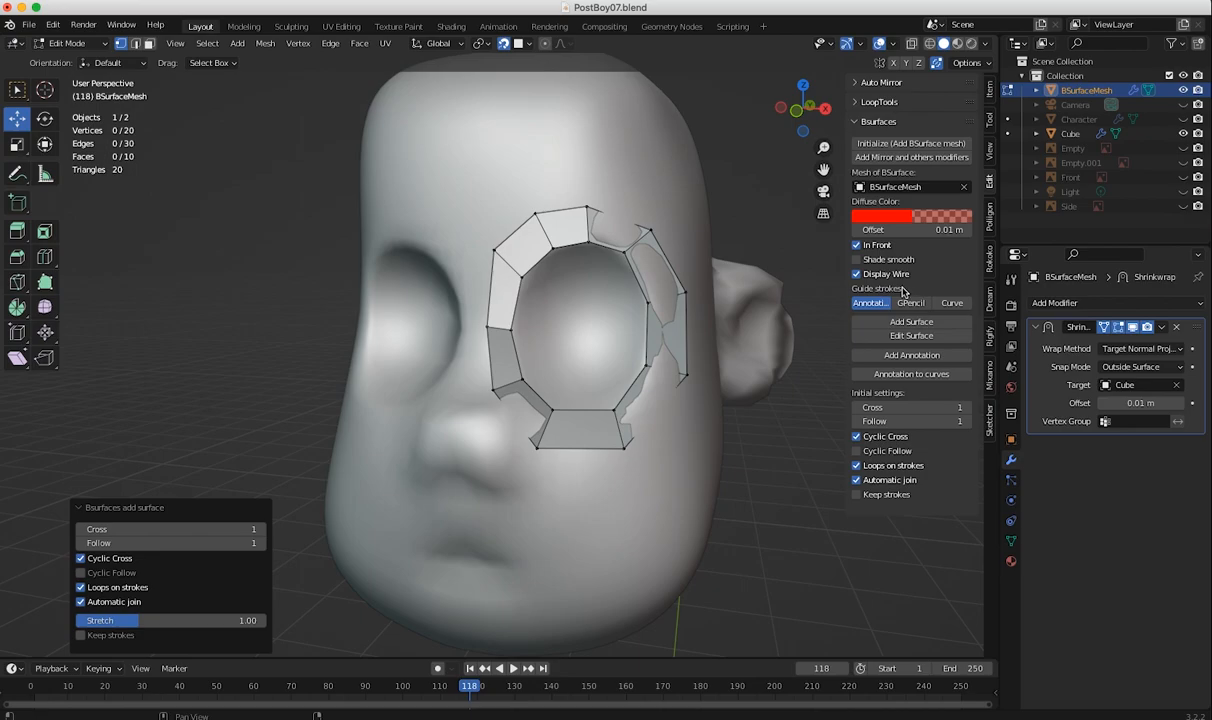
middle_drag(537, 336, 580, 390)
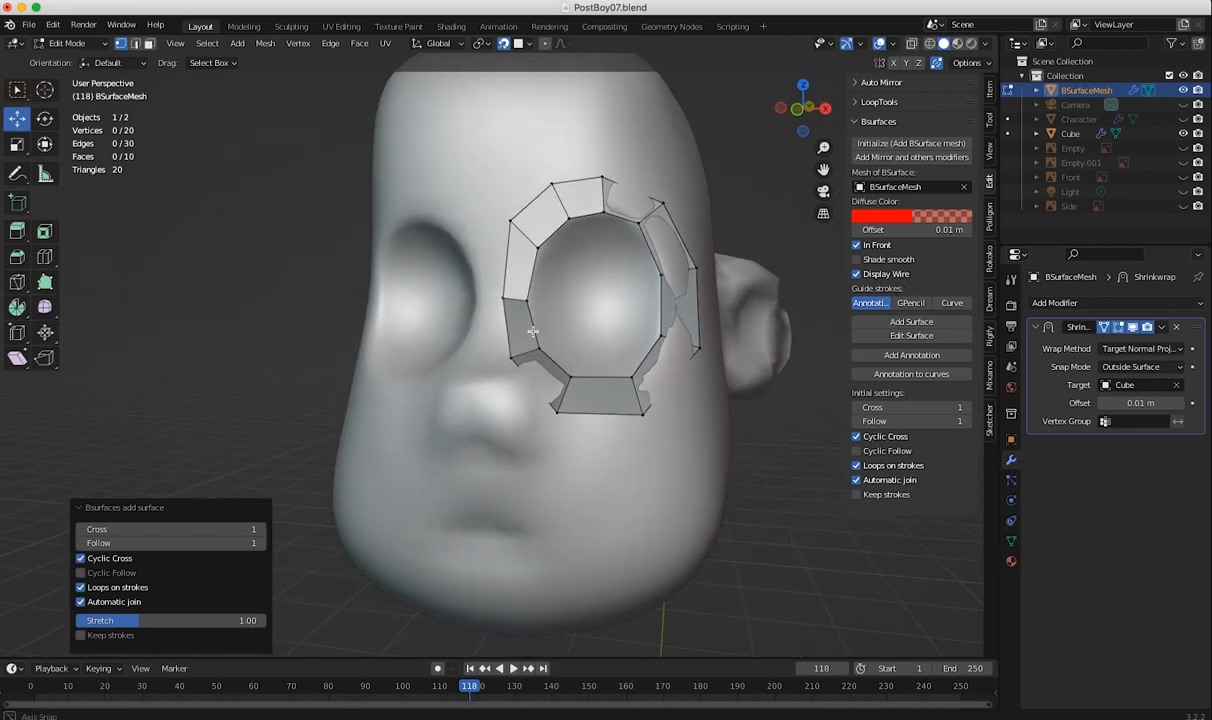
click(911, 44)
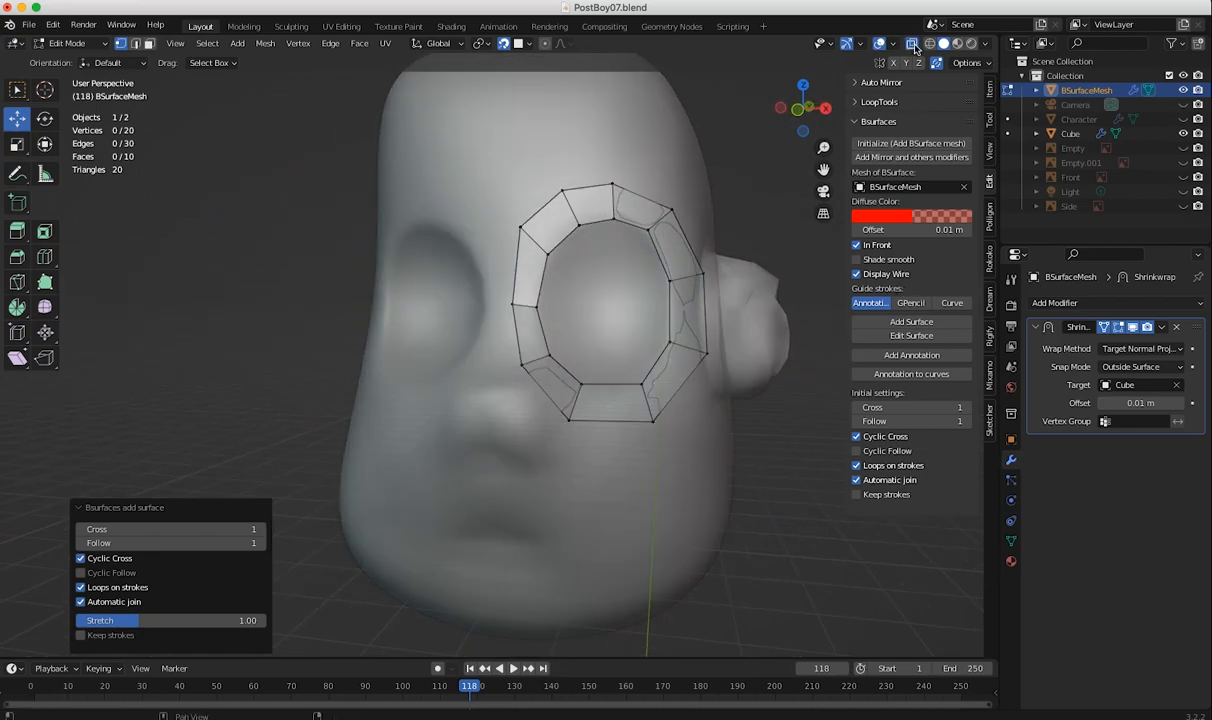
click(911, 44)
middle_drag(628, 379, 600, 312)
- Set the BSurface mesh's offset to 0.02 m so the eye ring sits further off the head
click(933, 230)
text(0.02)
key(Return)
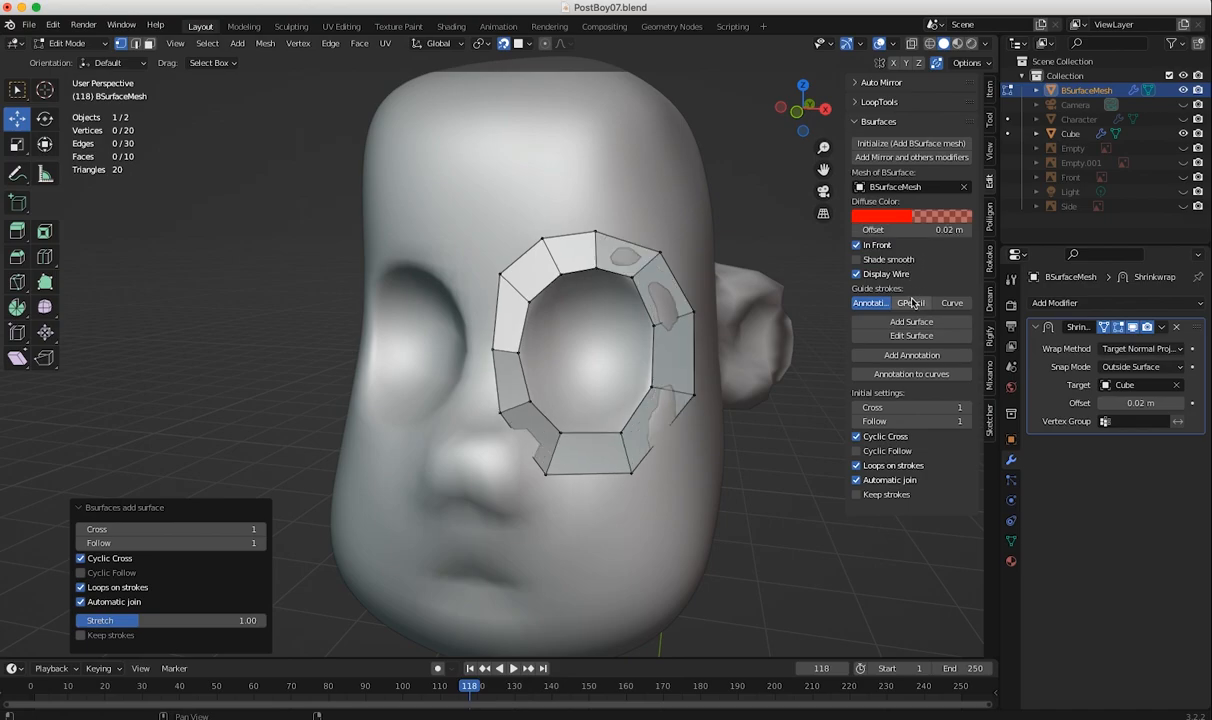
- Set the BSurface mesh's viewport display color to light green so the retopology stands out from the sculpt
middle_drag(538, 362, 562, 305)
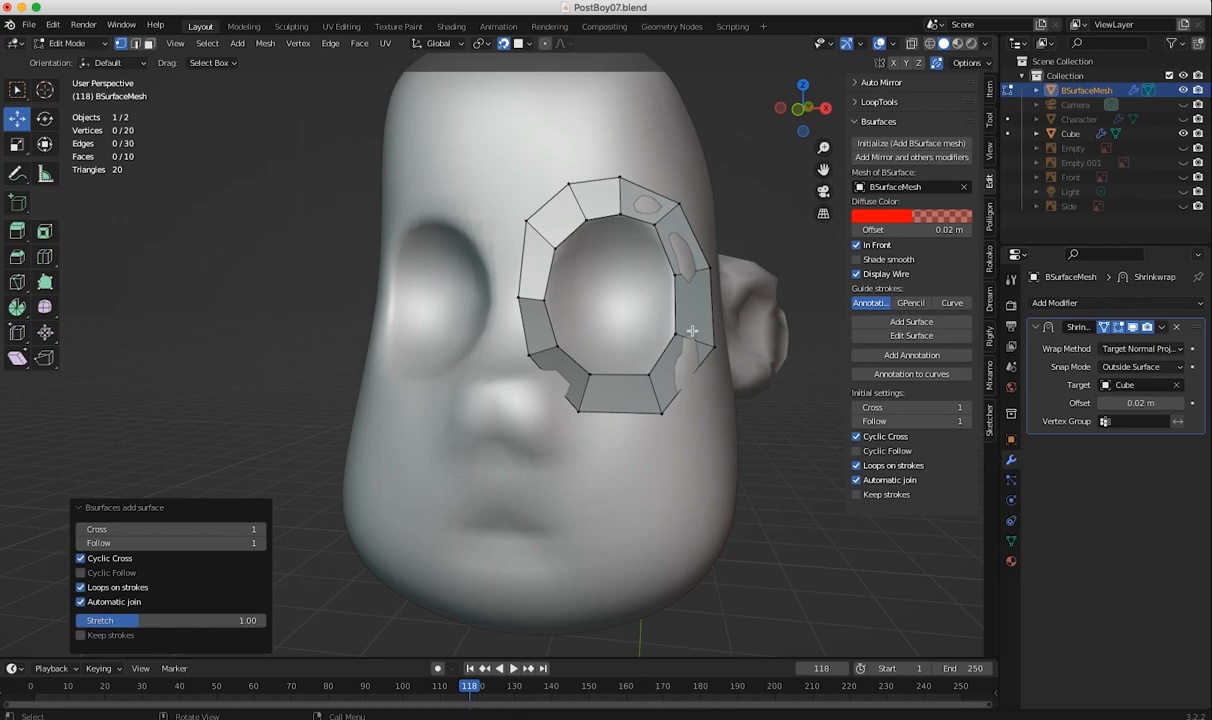
click(1010, 439)
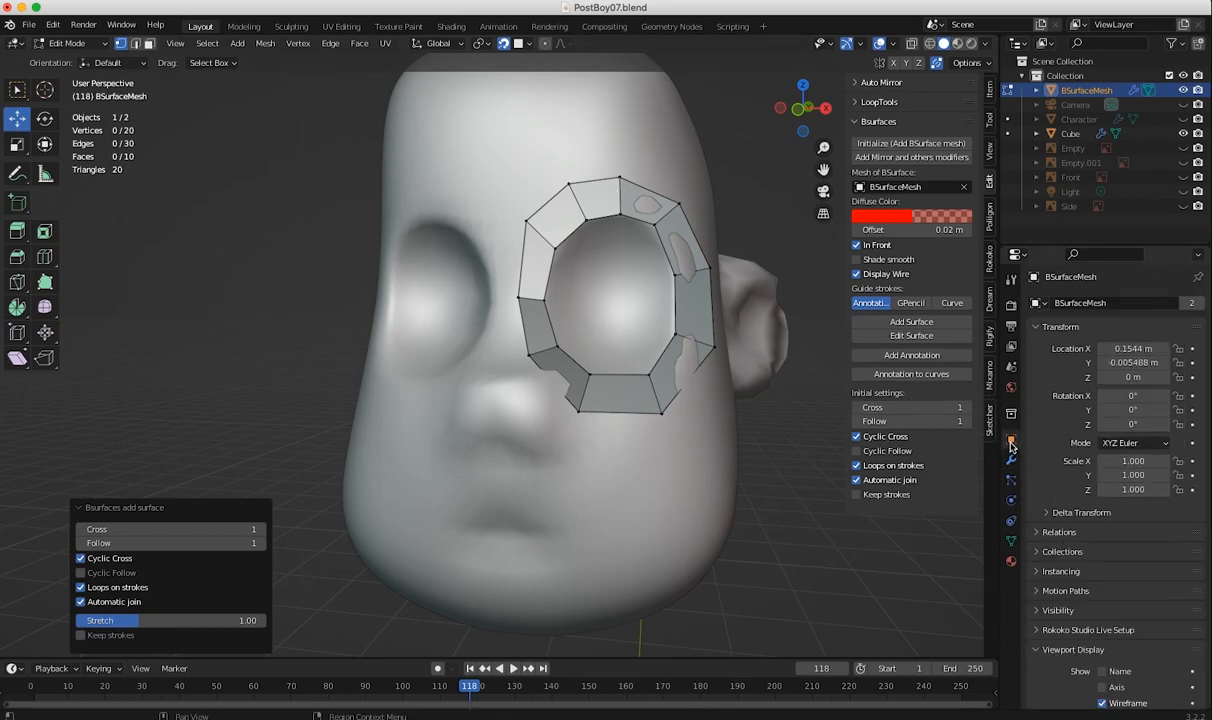
scroll(1143, 435, down, 5)
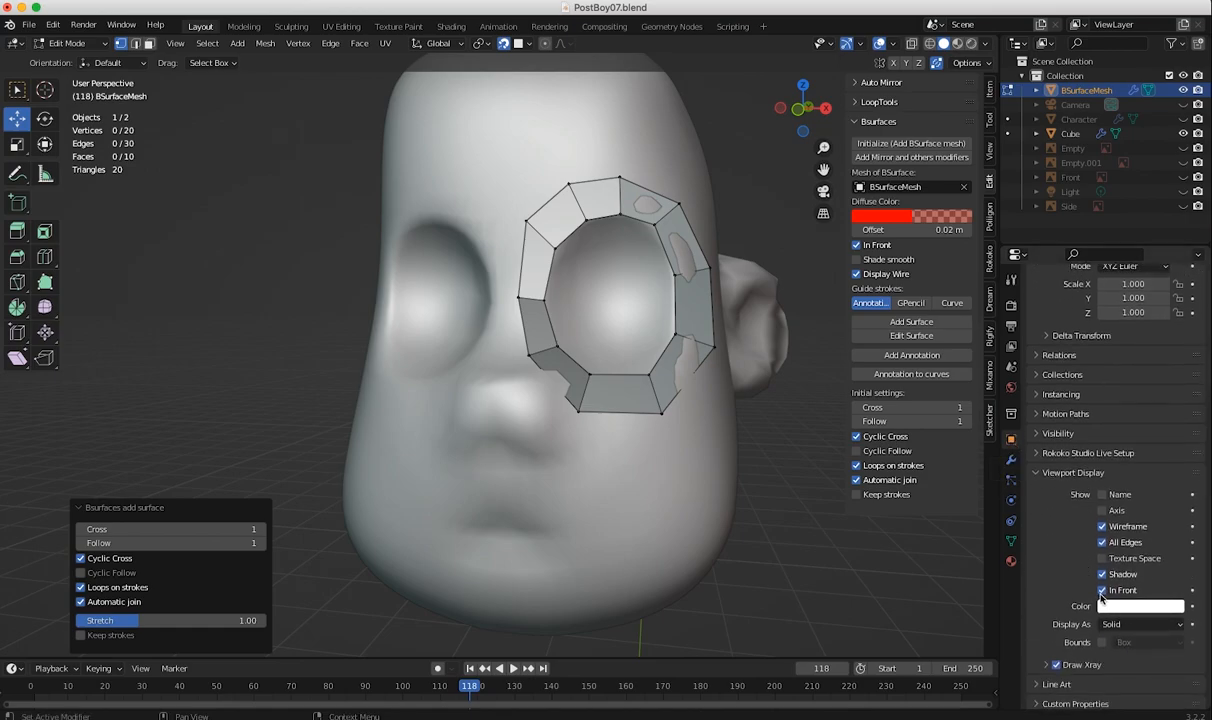
click(1138, 607)
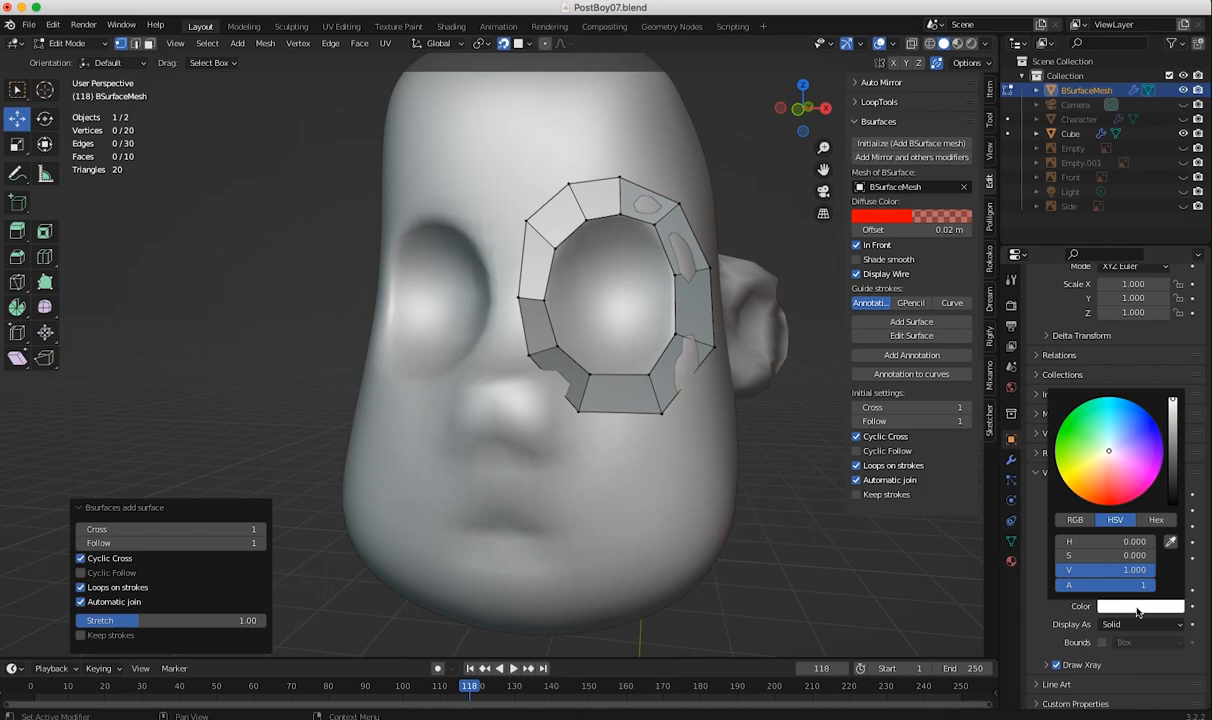
drag(1088, 449, 1094, 452)
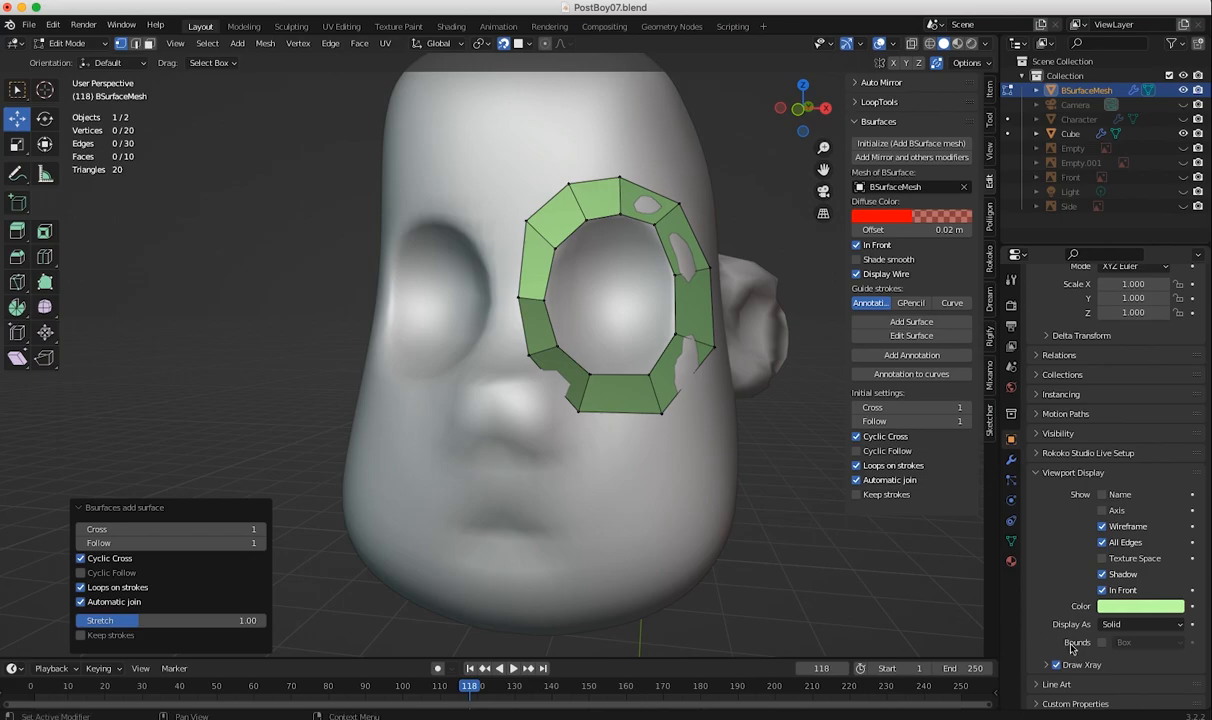
click(1046, 665)
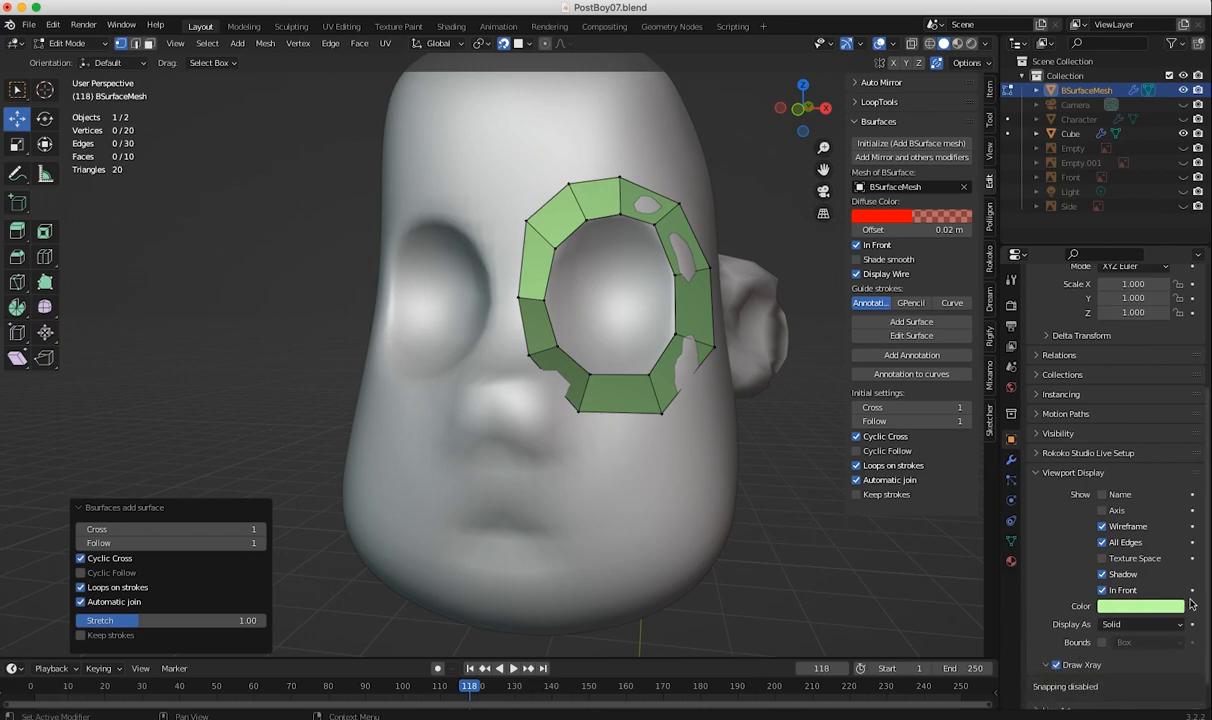
scroll(1100, 560, down, 1)
scroll(1100, 450, up, 4)
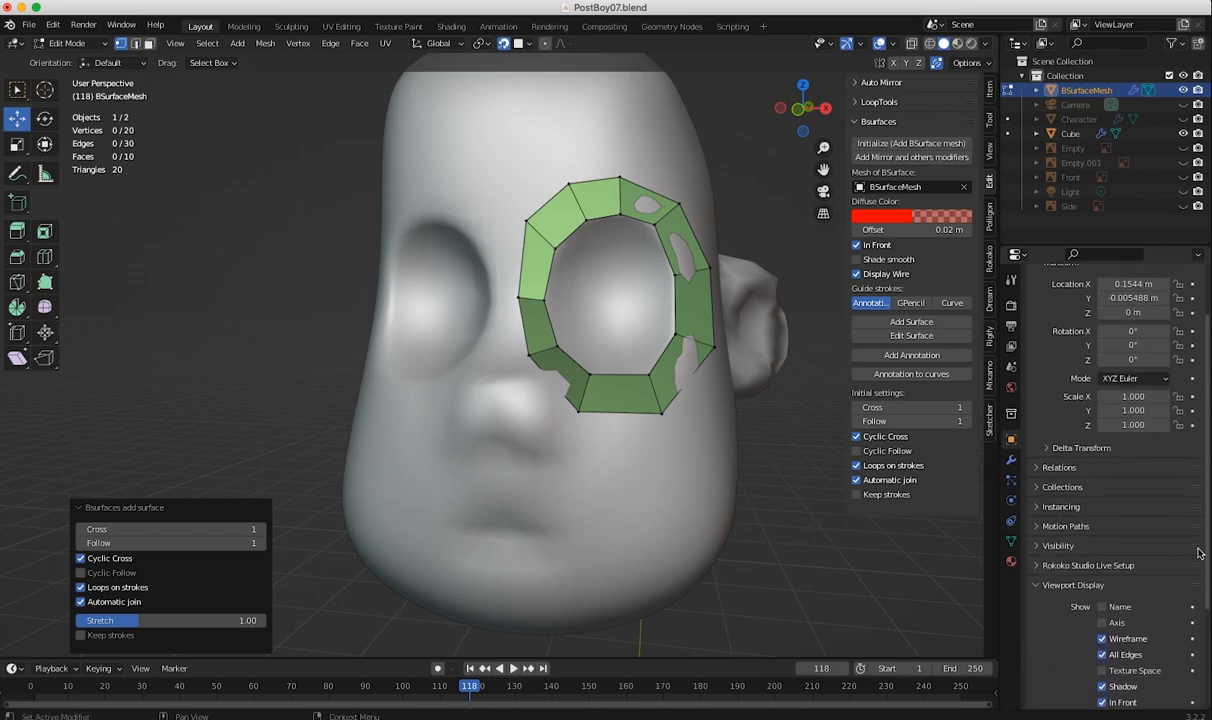
middle_drag(645, 410, 690, 397)
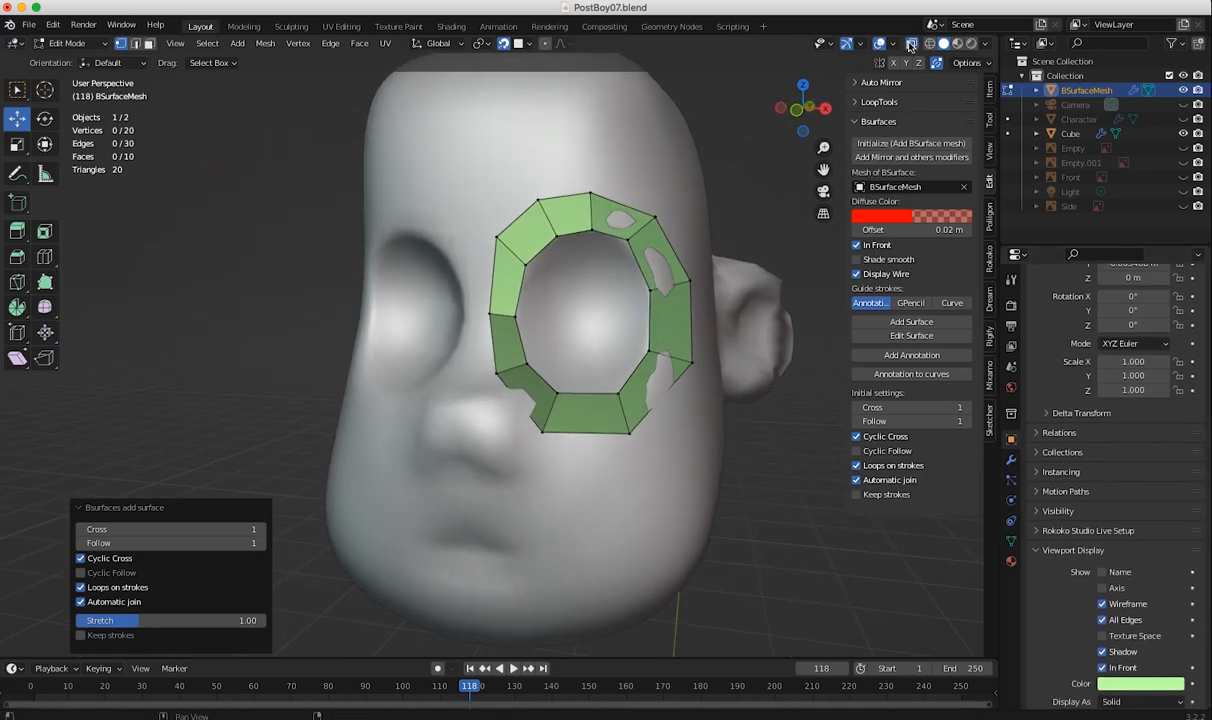
- Use Poly Build with X-ray temporarily enabled to pull the eye ring's lower outer vertices closer to the socket
key(alt+z)
middle_drag(688, 232, 545, 392)
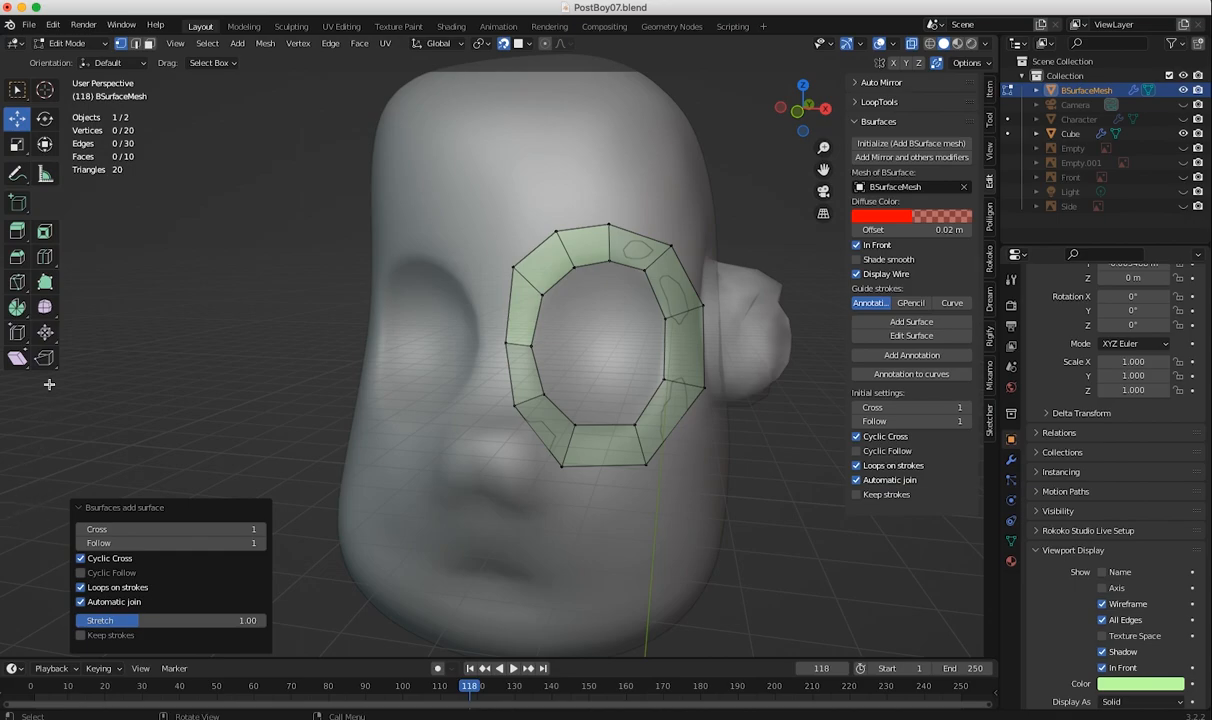
drag(58, 352, 12, 493)
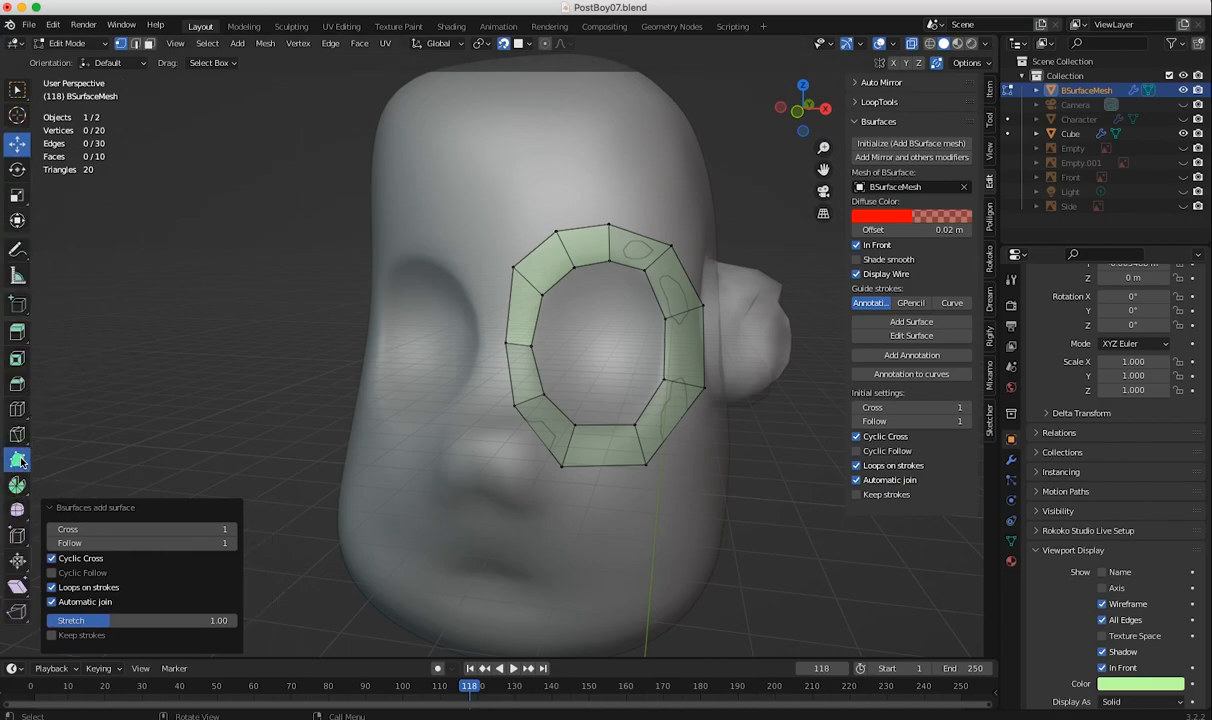
click(18, 459)
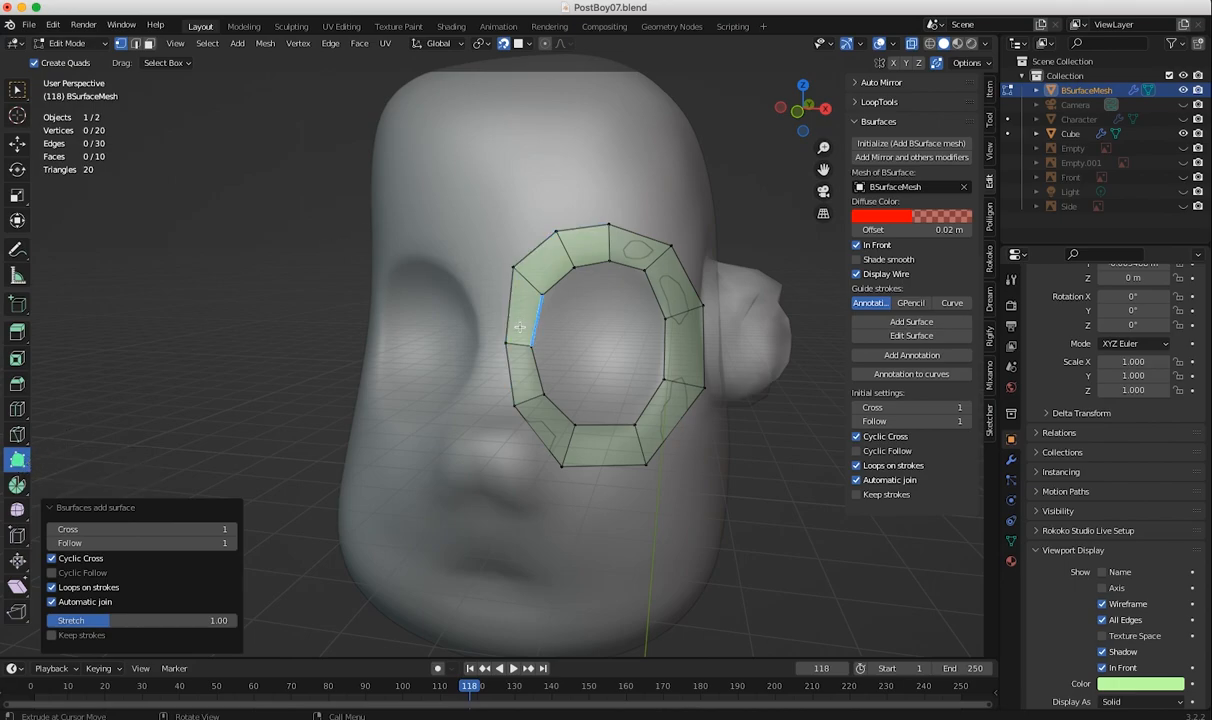
ctrl+click(522, 400)
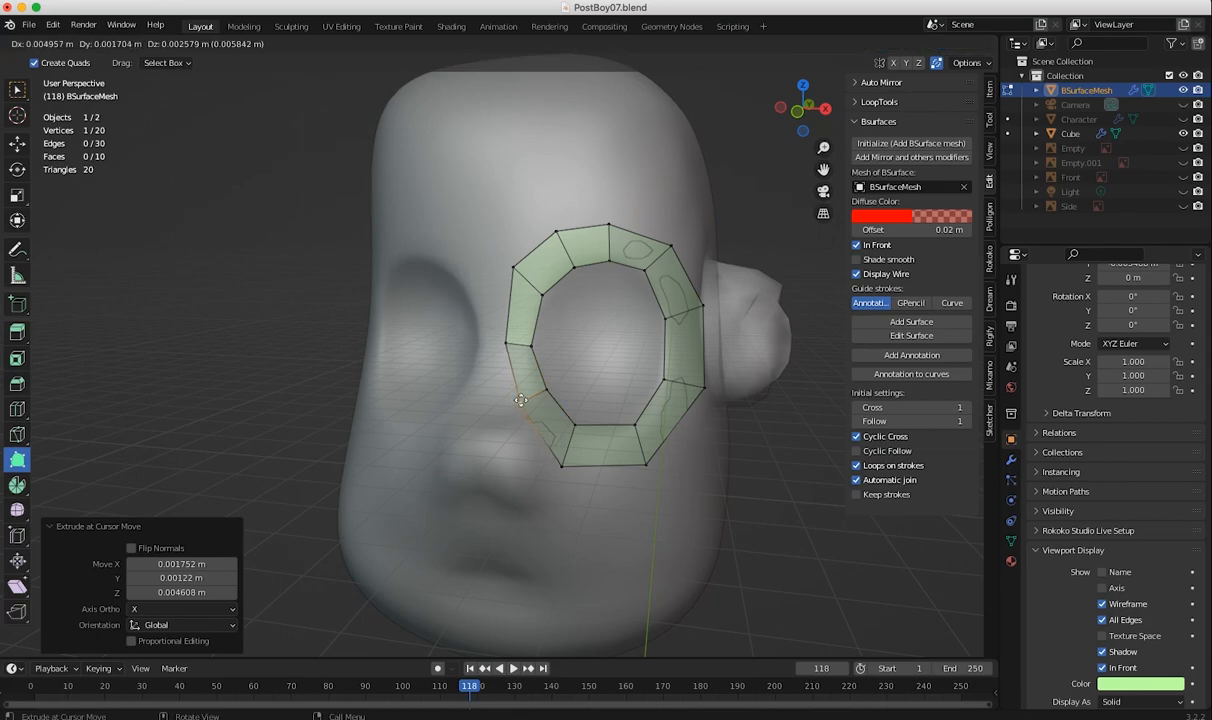
drag(564, 462, 572, 423)
drag(645, 465, 641, 453)
drag(707, 386, 696, 385)
click(911, 44)
- Reposition the vertices around the eye ring with Poly Build to even out its faces around the socket
middle_drag(625, 262, 563, 244)
drag(605, 243, 552, 174)
drag(483, 155, 499, 153)
drag(525, 201, 567, 188)
drag(487, 189, 514, 150)
middle_drag(465, 222, 537, 240)
drag(611, 268, 597, 233)
drag(670, 223, 654, 255)
middle_drag(654, 255, 641, 306)
drag(595, 250, 563, 266)
drag(513, 382, 520, 350)
drag(427, 372, 467, 356)
drag(445, 382, 461, 385)
- Adjust the eye ring's outer vertices on the nose side to smooth its outline from the brow down to the cheek
middle_drag(432, 398, 515, 405)
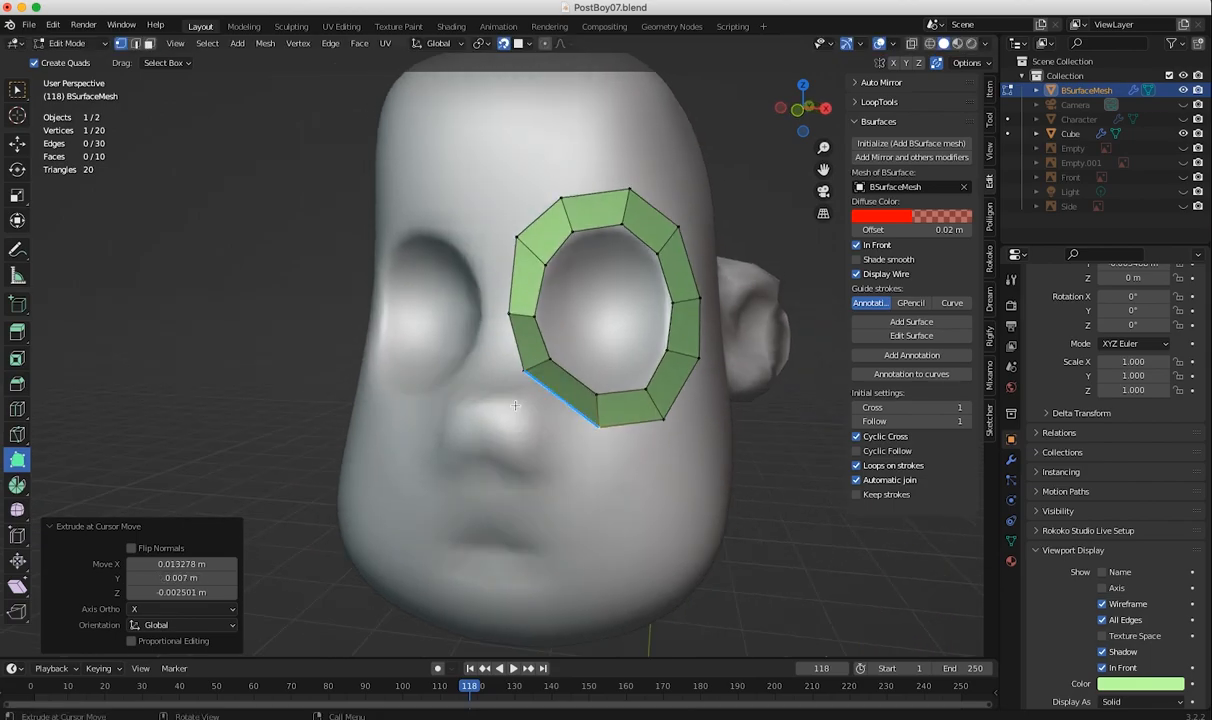
mouse_move(524, 371)
mouse_down()
mouse_move(539, 389)
mouse_move(564, 370)
mouse_move(535, 388)
mouse_up()
drag(508, 316, 535, 322)
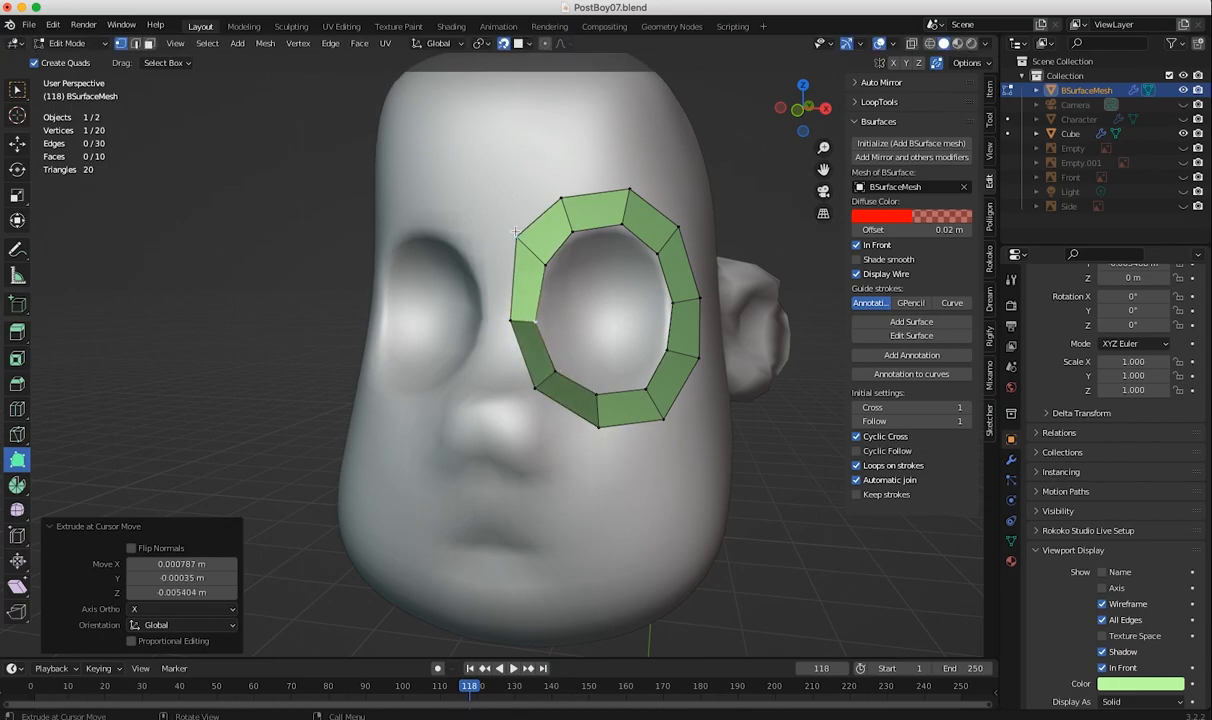
drag(516, 236, 542, 264)
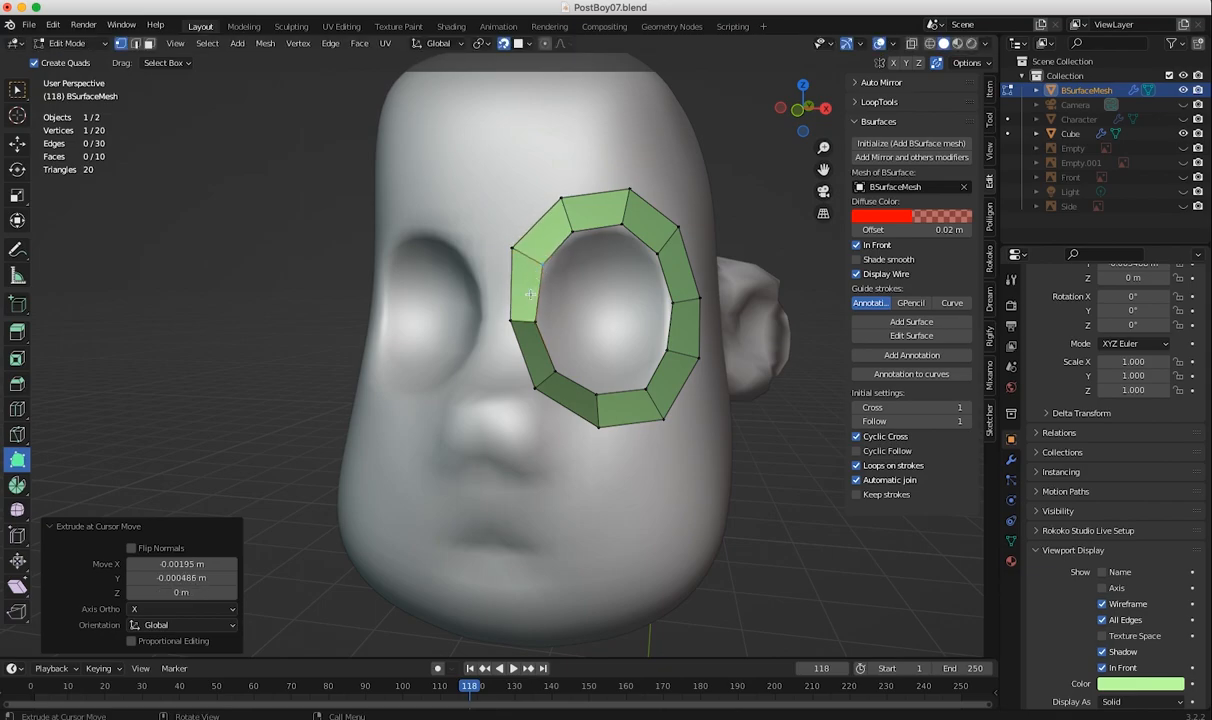
drag(510, 320, 511, 321)
- Draw two diagonal annotation strokes on the cheek below the eye ring and generate a Bsurfaces face between them
middle_drag(511, 321, 312, 331)
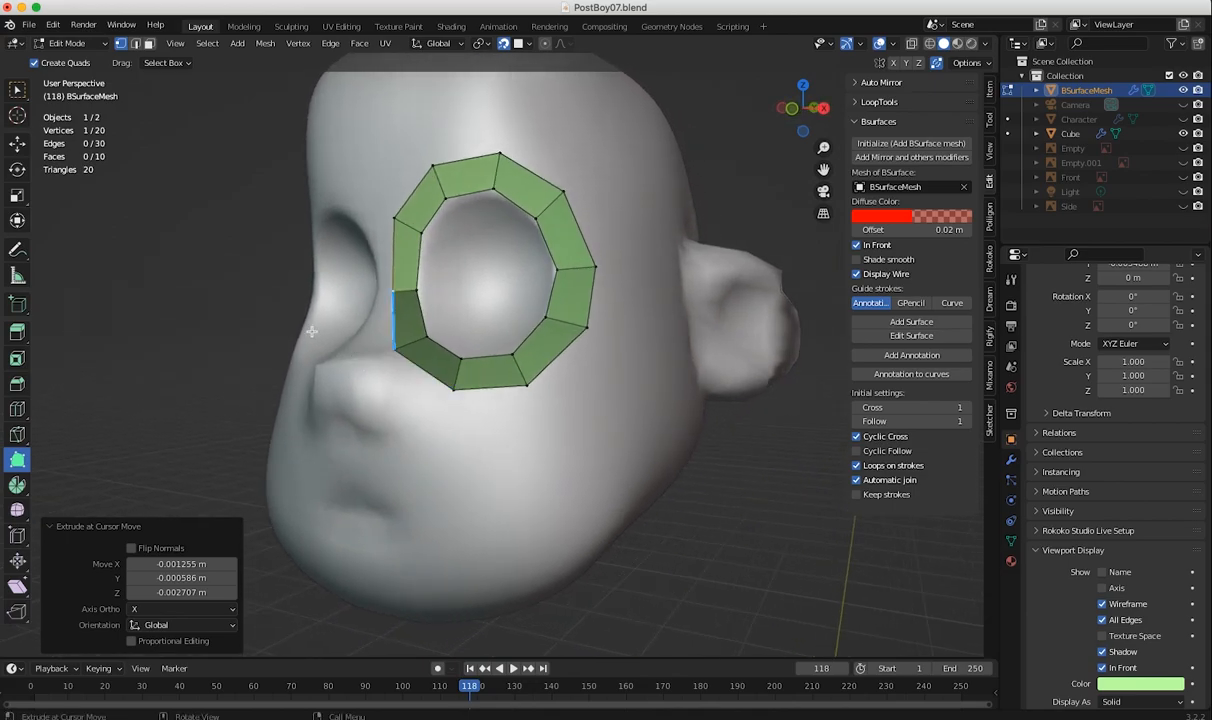
click(17, 251)
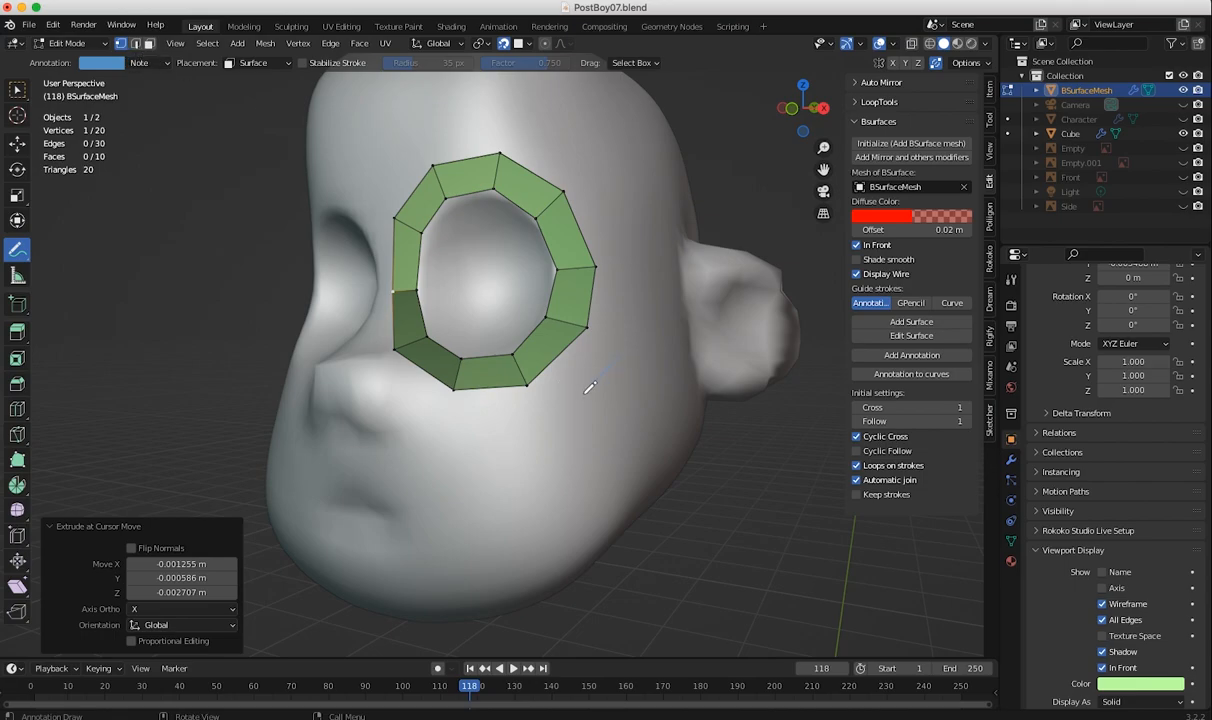
drag(560, 410, 554, 415)
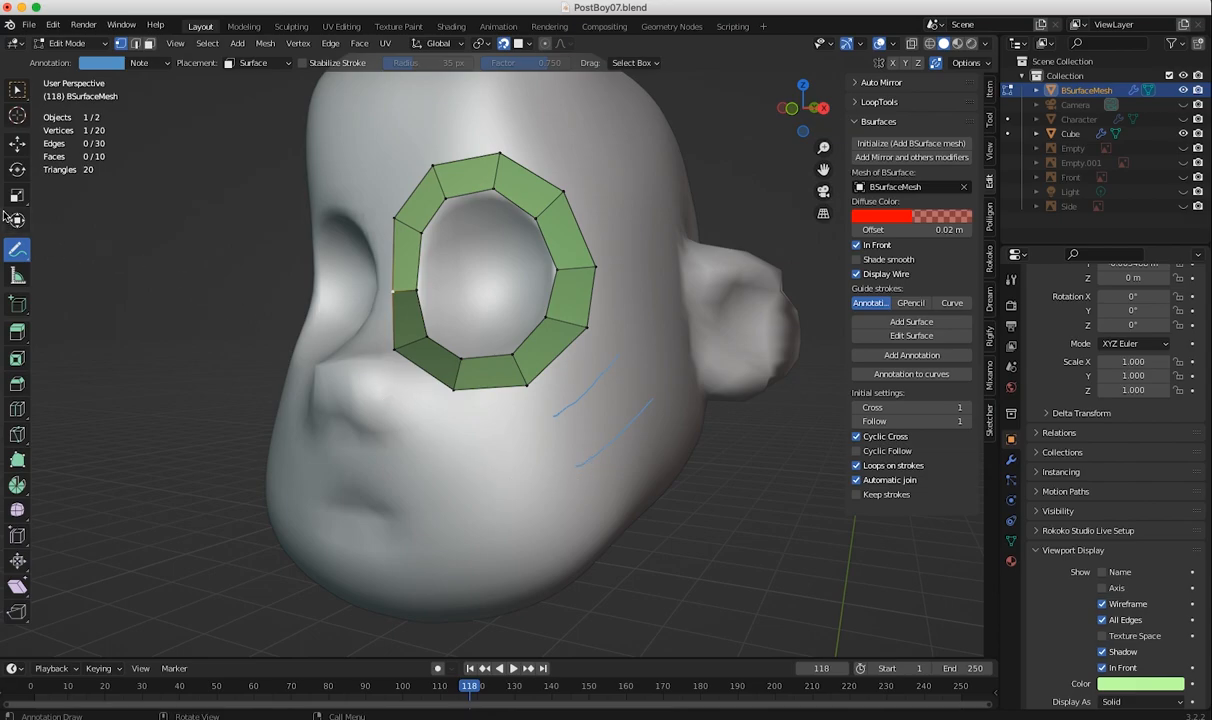
click(905, 321)
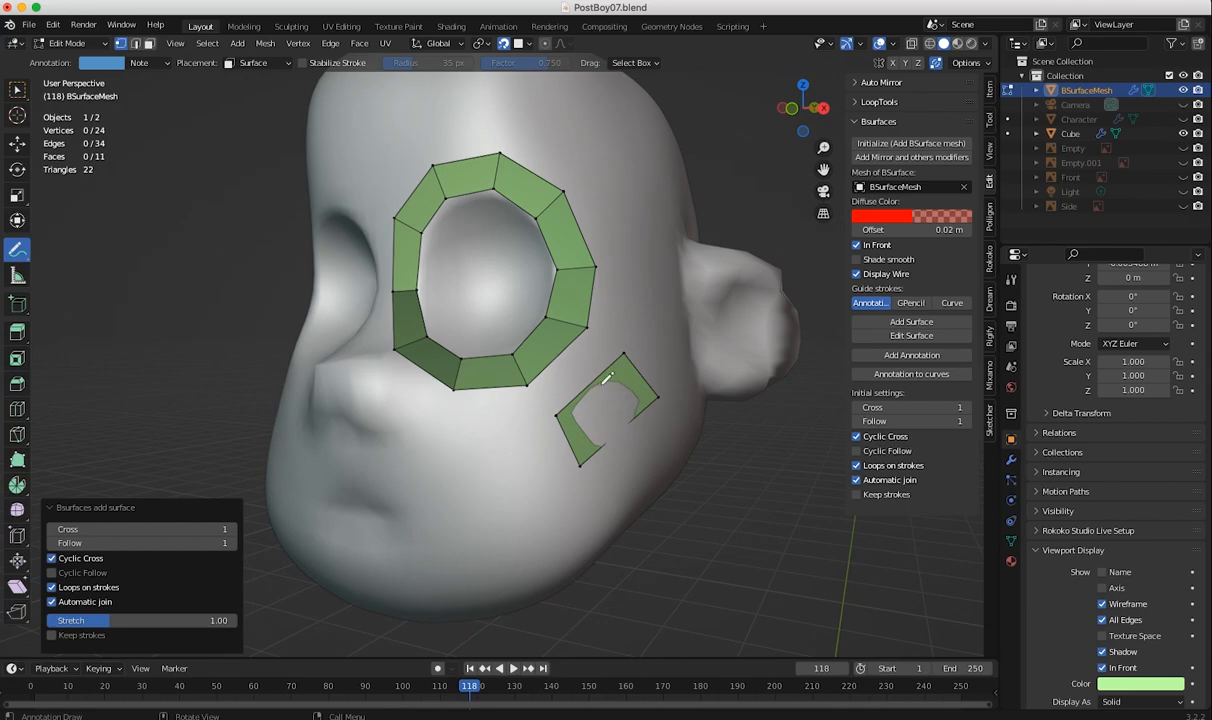
middle_drag(564, 412, 590, 420)
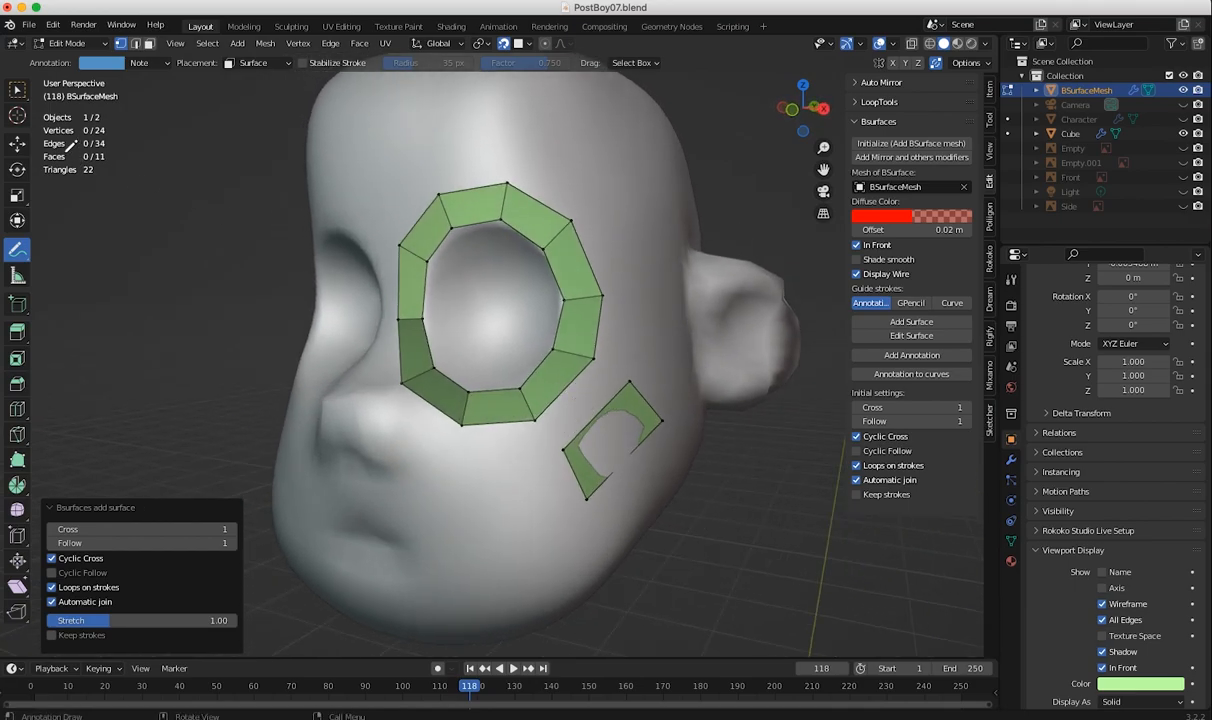
- Extrude the cheek face's upper edge with Poly Build and join its ends to the eye ring's lower outer vertices
click(17, 459)
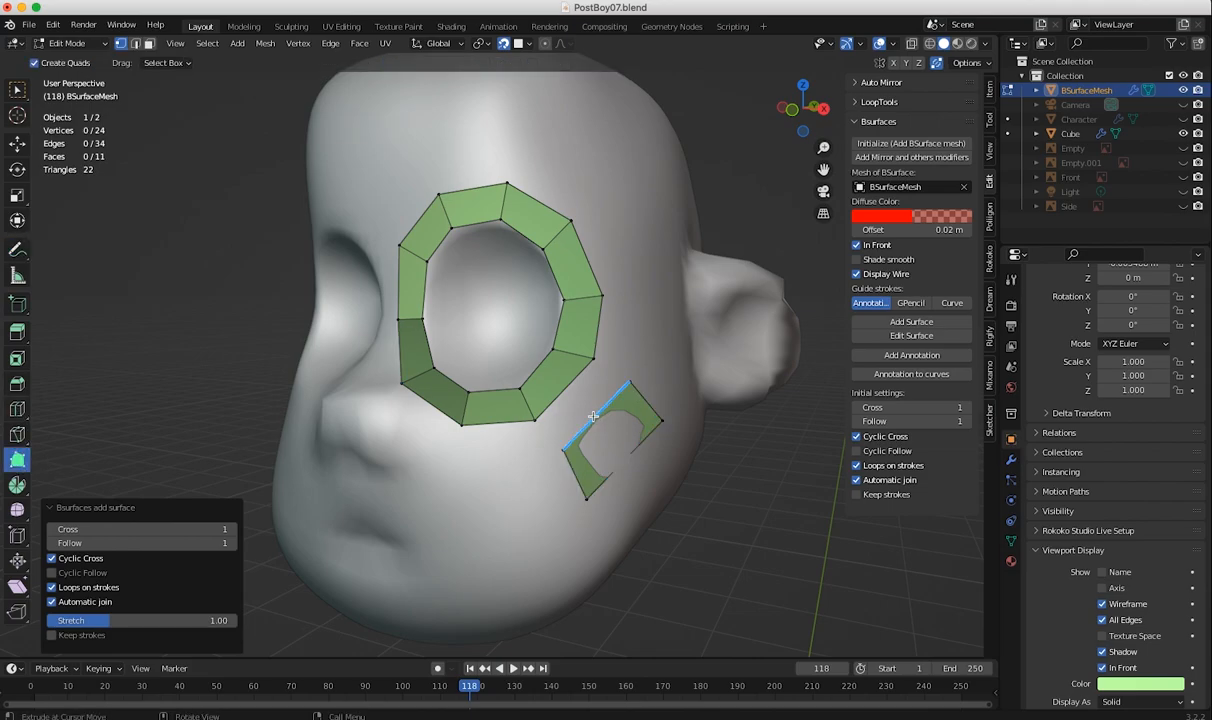
drag(592, 415, 535, 419)
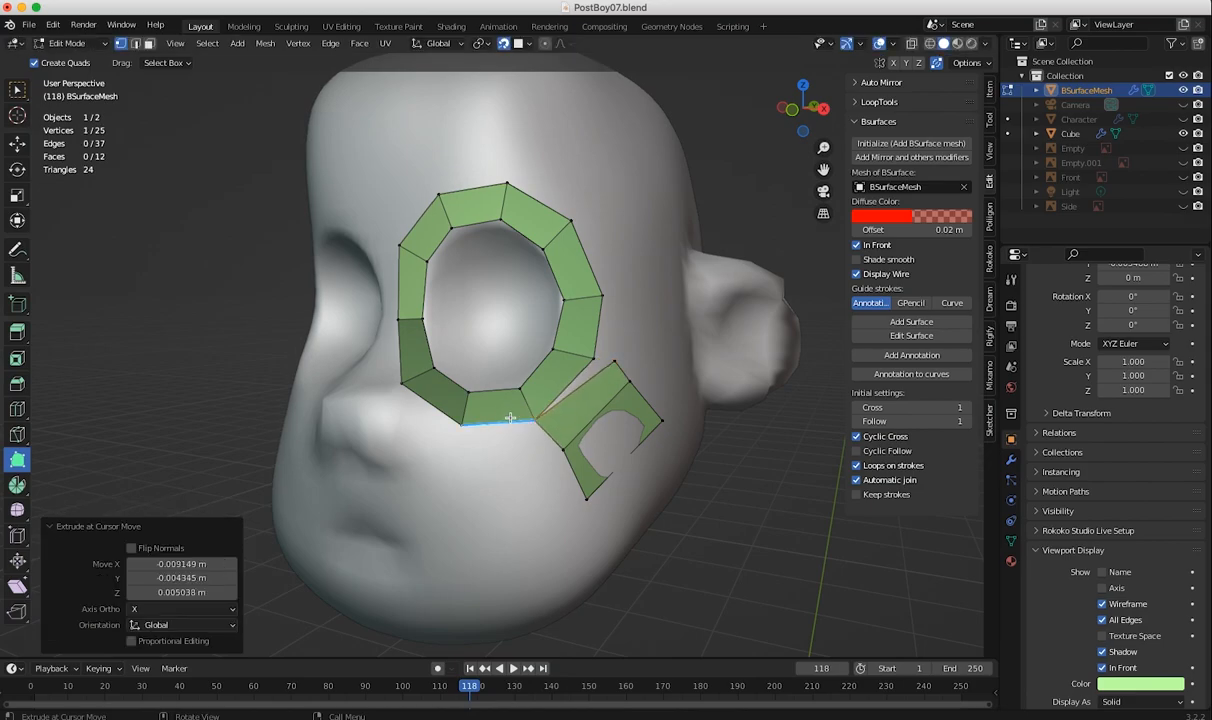
mouse_move(616, 361)
mouse_down()
mouse_move(592, 359)
mouse_move(606, 372)
mouse_move(594, 362)
mouse_up()
- Reposition the cheek strip's vertices with Poly Build so its two faces run evenly away from the eye ring
drag(535, 420, 561, 452)
drag(631, 382, 646, 421)
drag(589, 500, 585, 484)
middle_drag(569, 444, 499, 446)
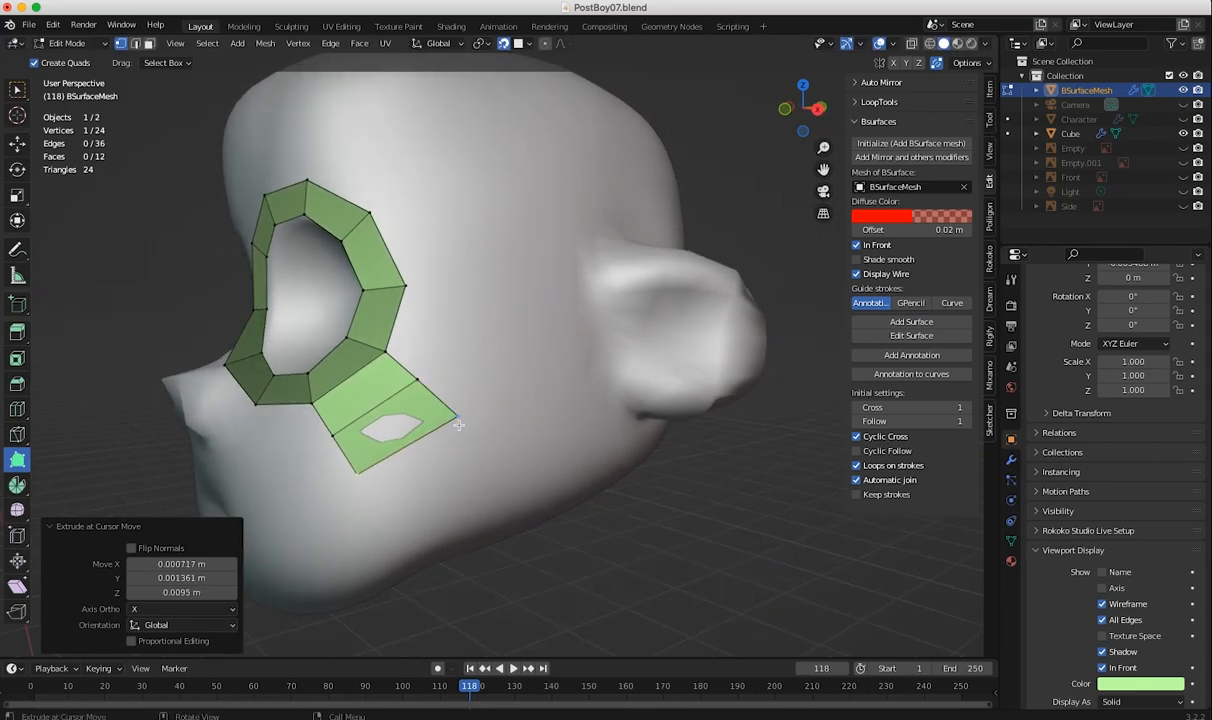
drag(455, 421, 438, 425)
drag(388, 354, 406, 384)
middle_drag(458, 456, 417, 479)
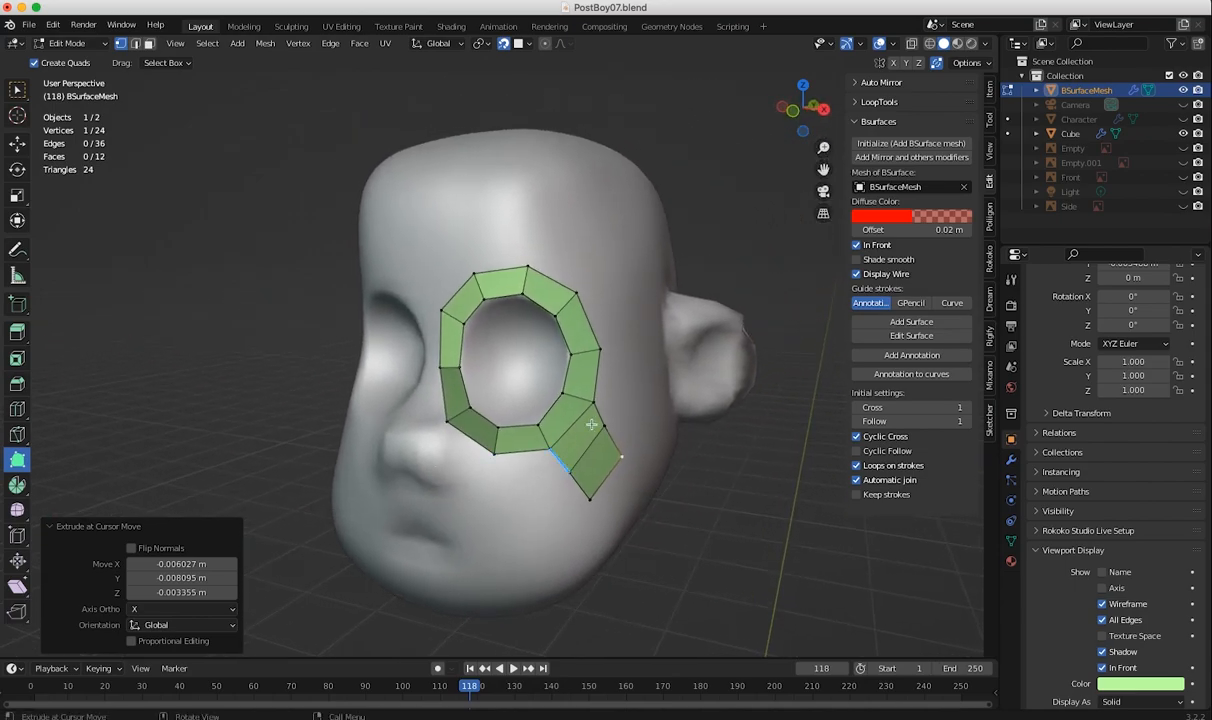
- Draw two annotation strokes between the eye and the ear and generate a separate Bsurfaces face from them
click(17, 252)
drag(627, 369, 620, 410)
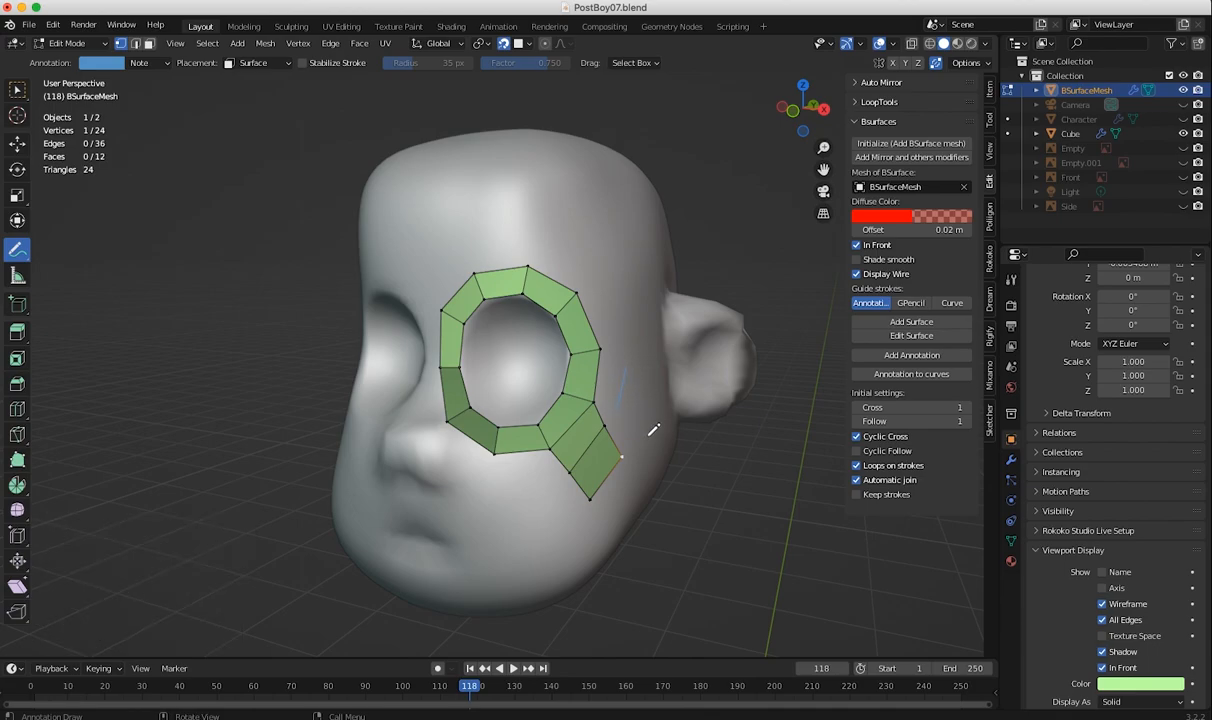
mouse_move(564, 462)
middle_down()
mouse_move(380, 460)
mouse_move(400, 462)
middle_up()
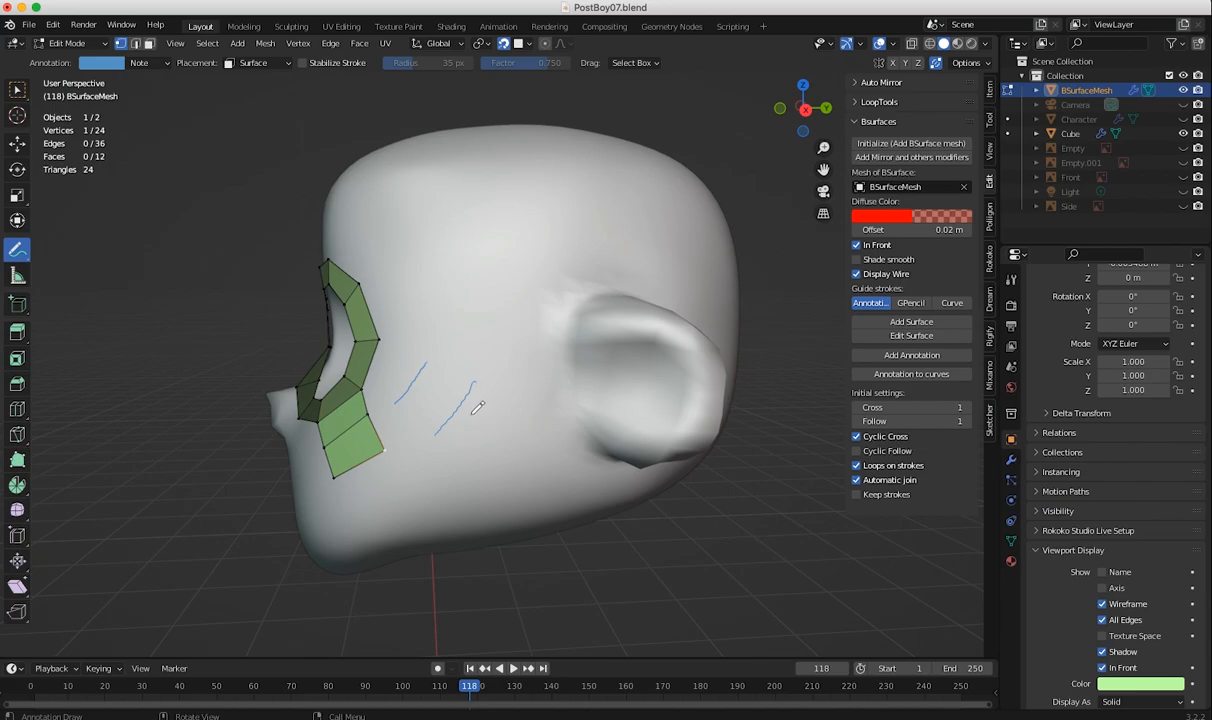
drag(438, 431, 436, 433)
middle_drag(325, 322, 350, 328)
click(911, 322)
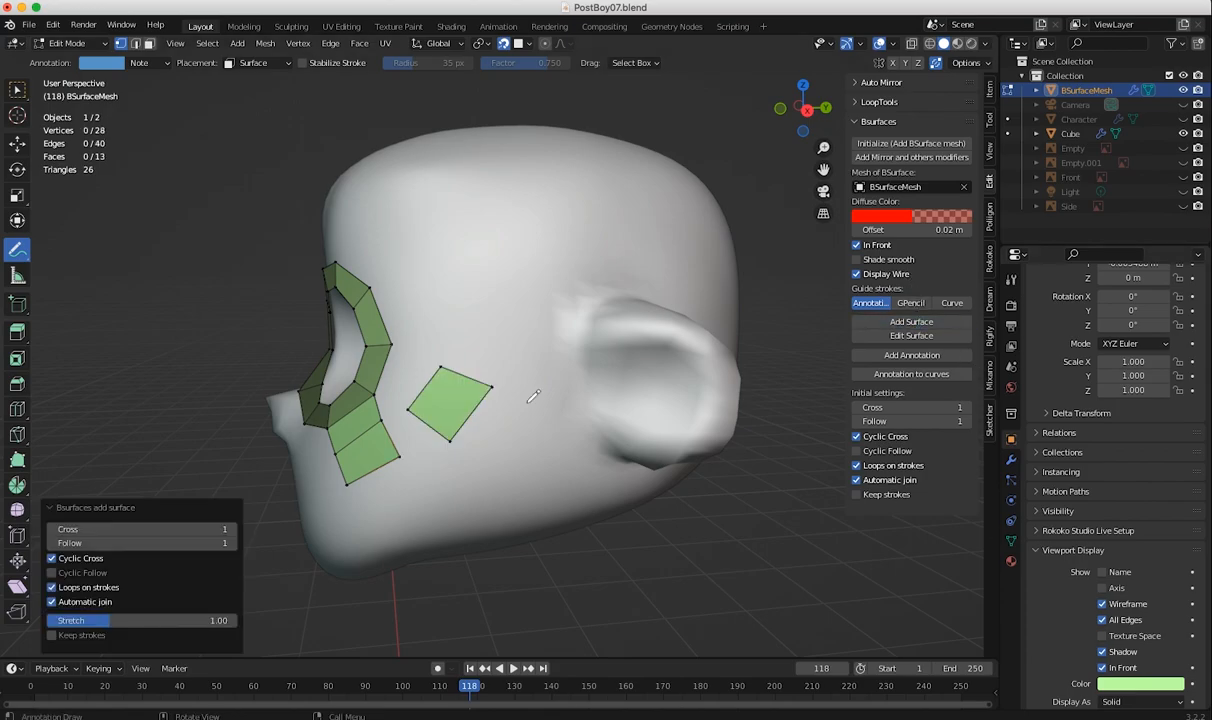
- Select the loose face between the eye ring and the ear in face select mode and delete it
middle_drag(488, 418, 589, 483)
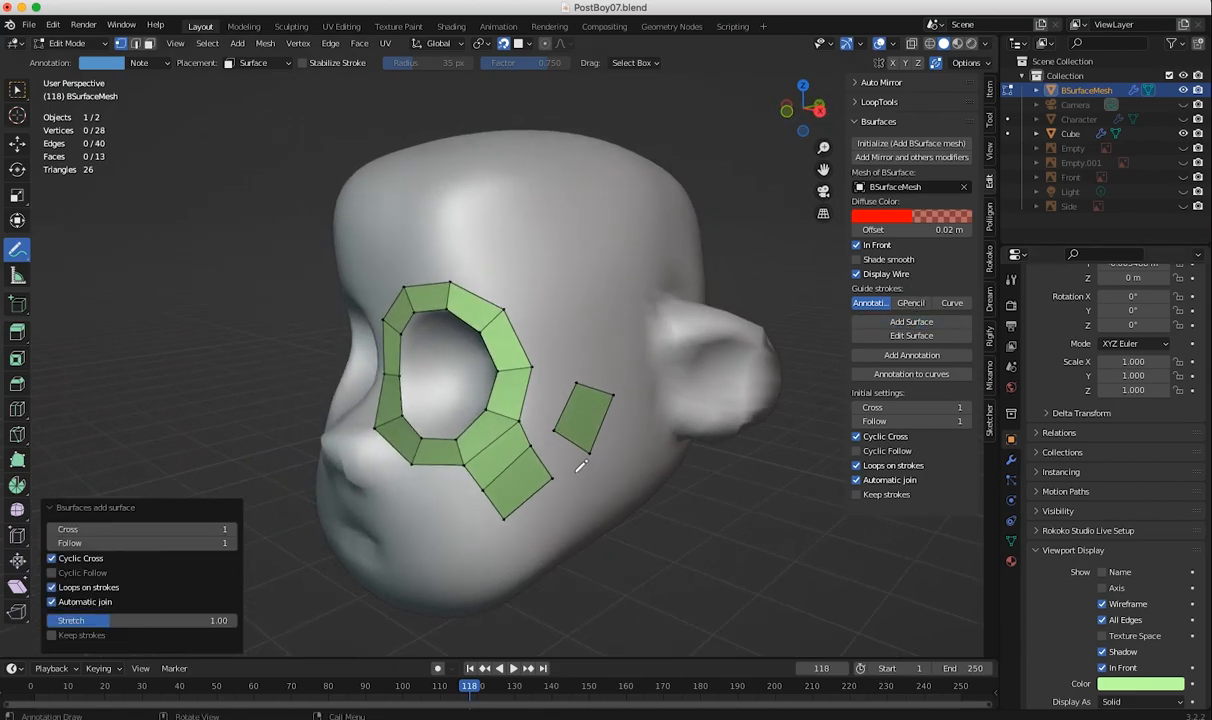
click(149, 44)
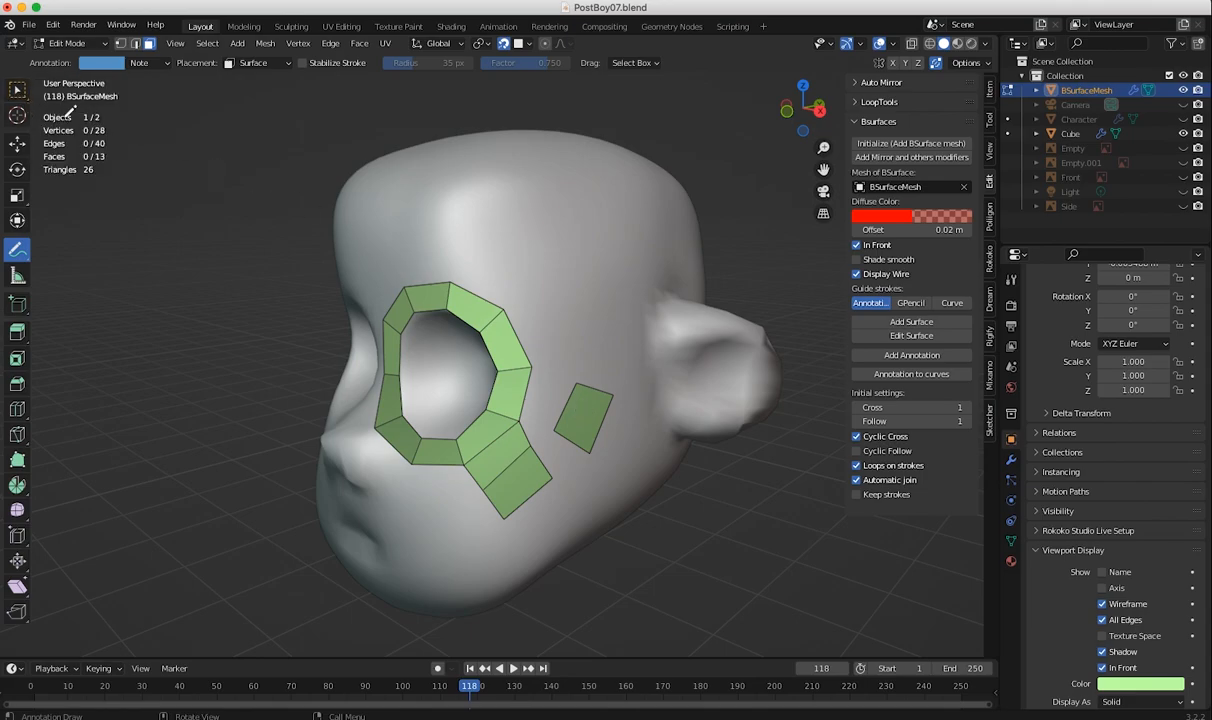
click(17, 89)
click(591, 412)
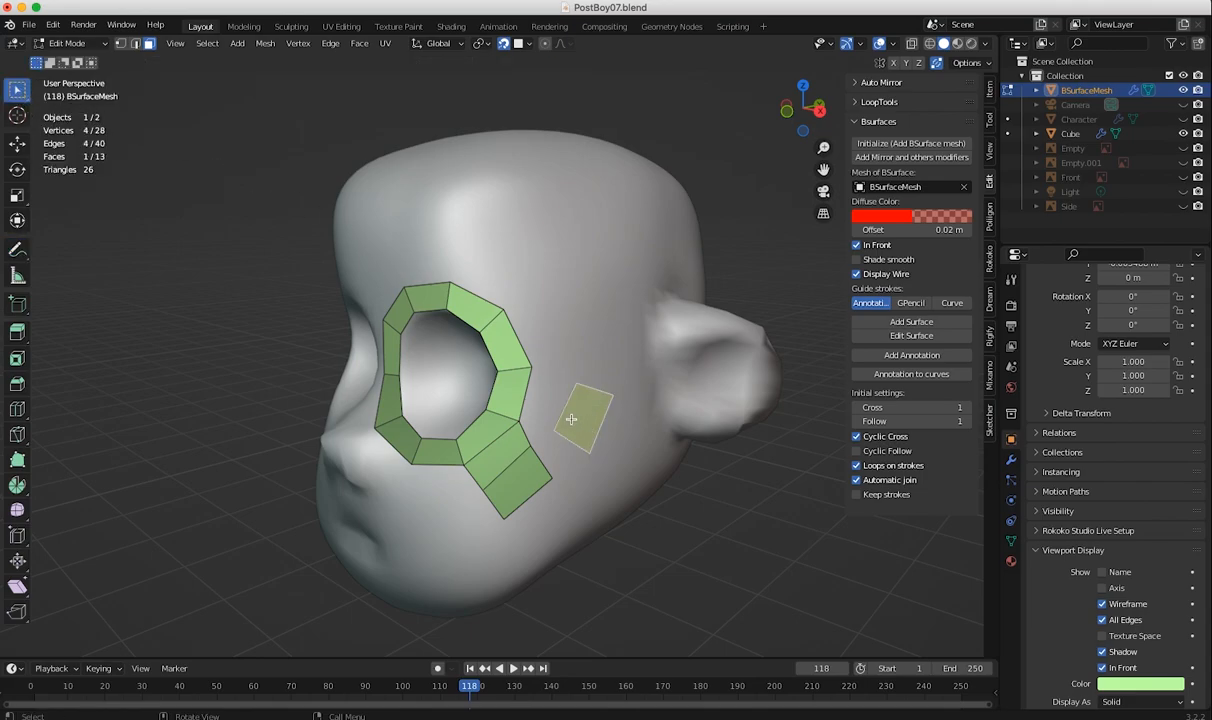
key(x)
click(512, 427)
- Switch the eye ring mesh to Object Mode and bring up its modifier settings
middle_drag(491, 461, 552, 440)
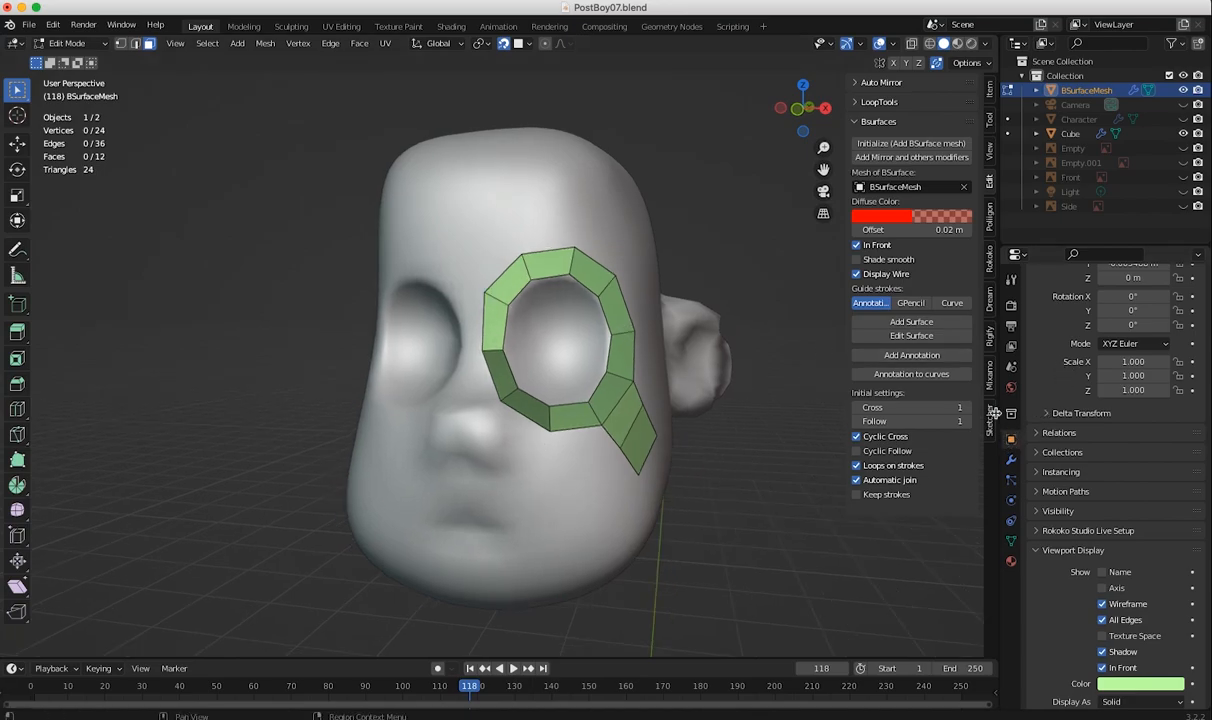
click(70, 43)
click(72, 56)
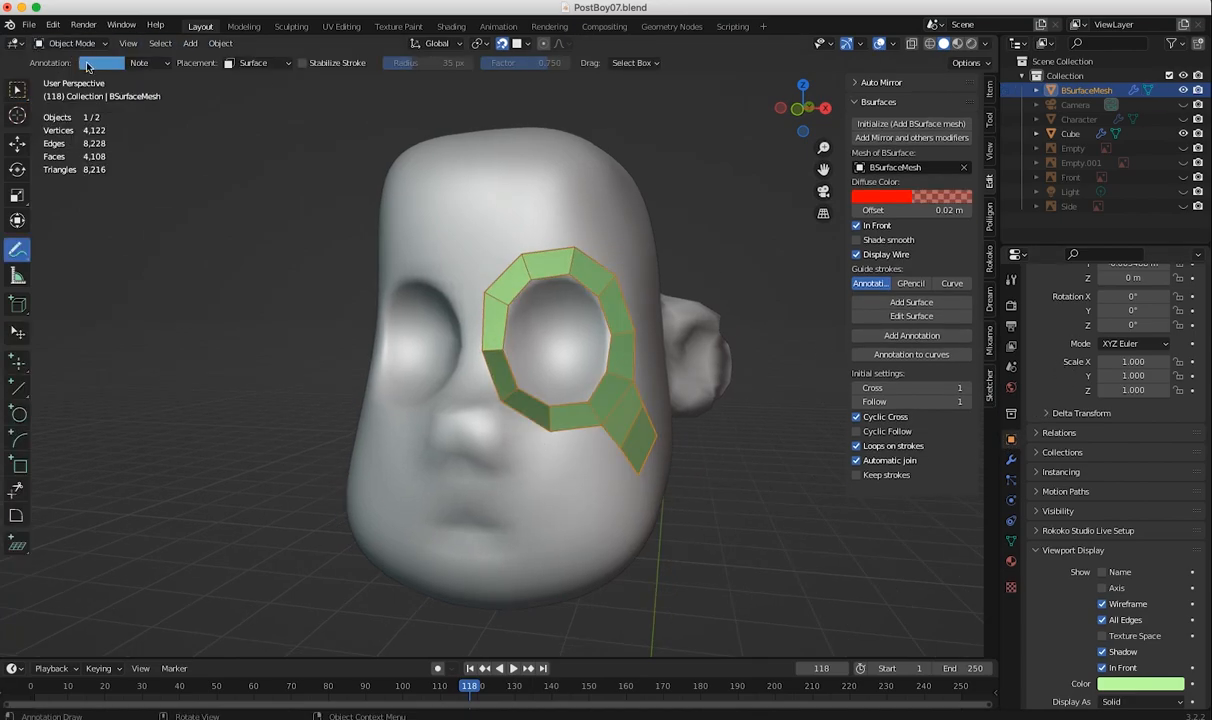
click(1011, 459)
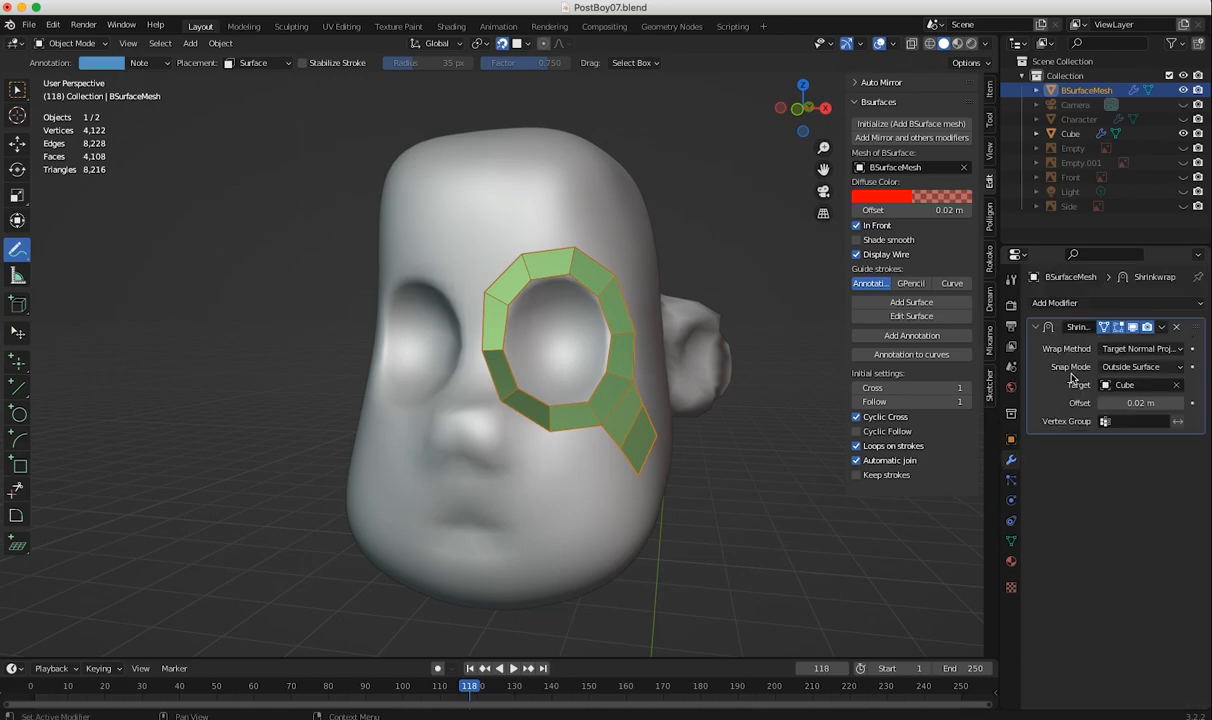
- Try a Mirror modifier on the eye ring mesh, check how it mirrors across the head, and undo it
click(1093, 303)
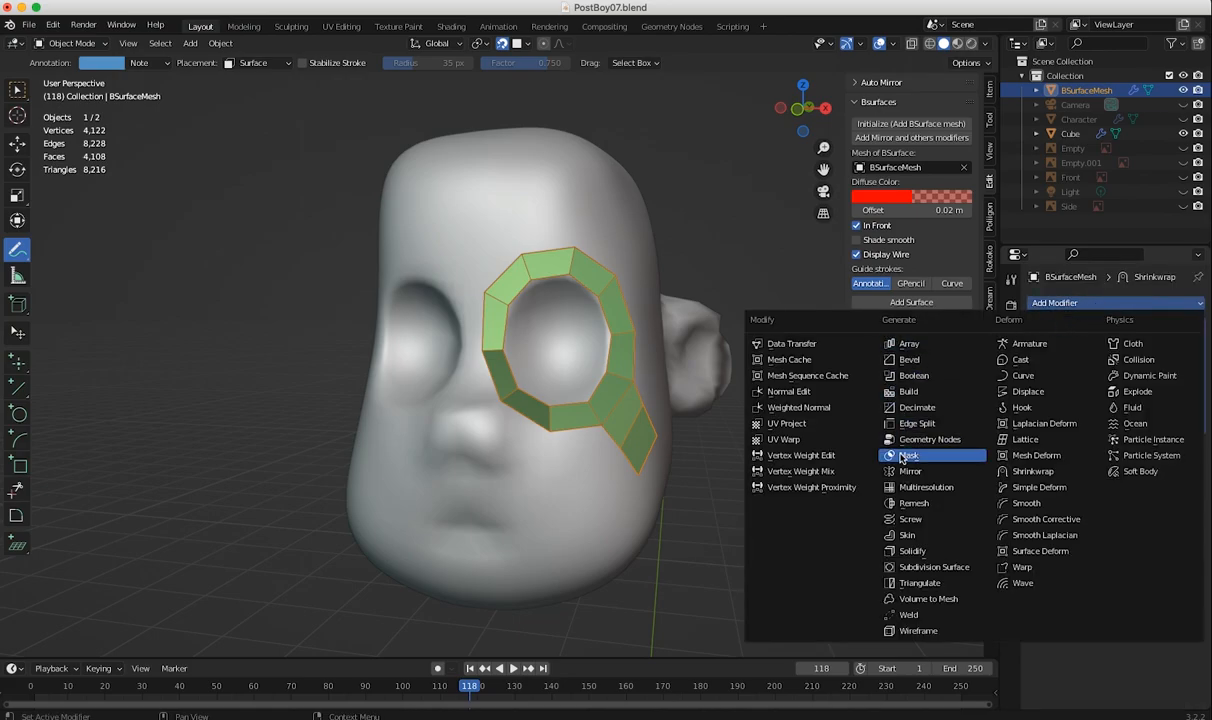
ctrl+middle_drag(490, 356, 809, 644)
shift+middle_drag(692, 425, 417, 360)
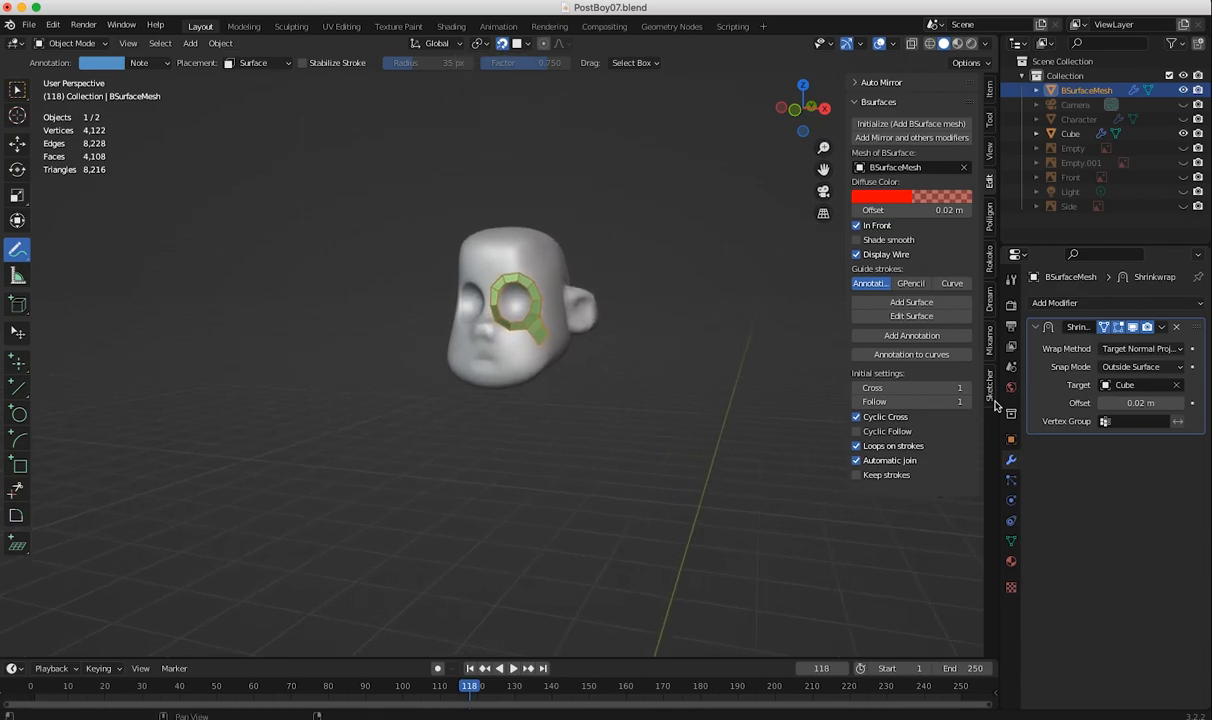
click(1068, 304)
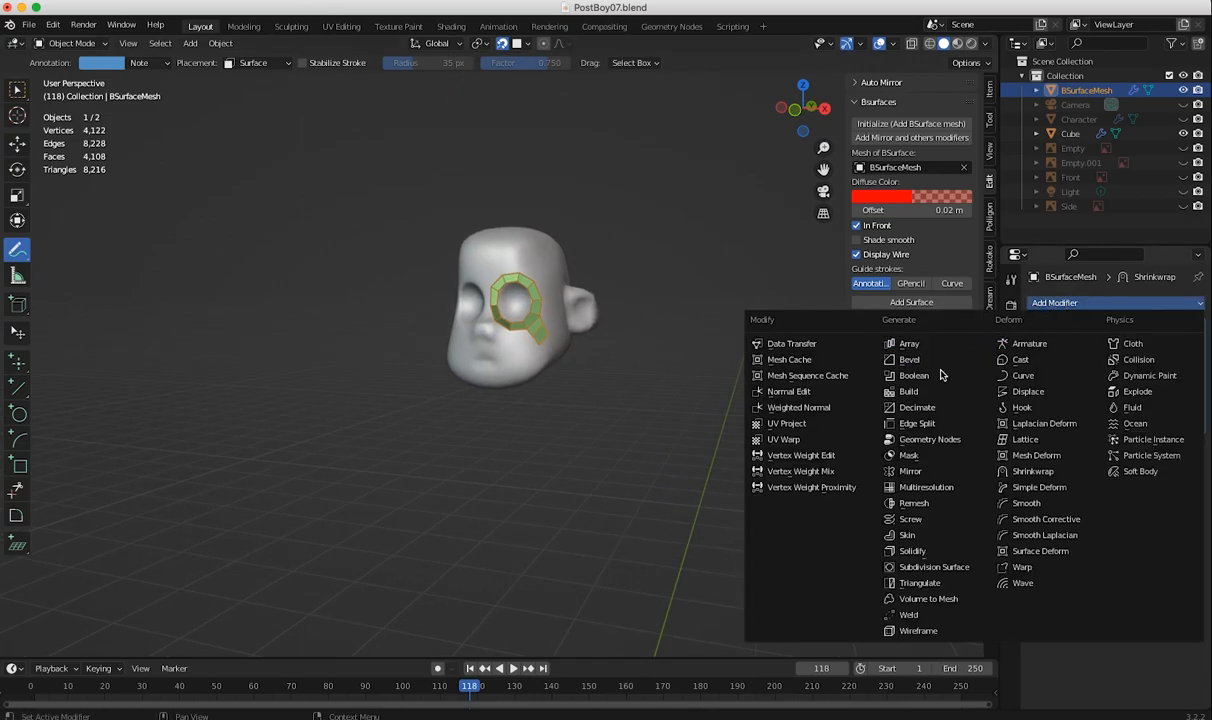
click(907, 471)
ctrl+middle_drag(530, 419, 550, 460)
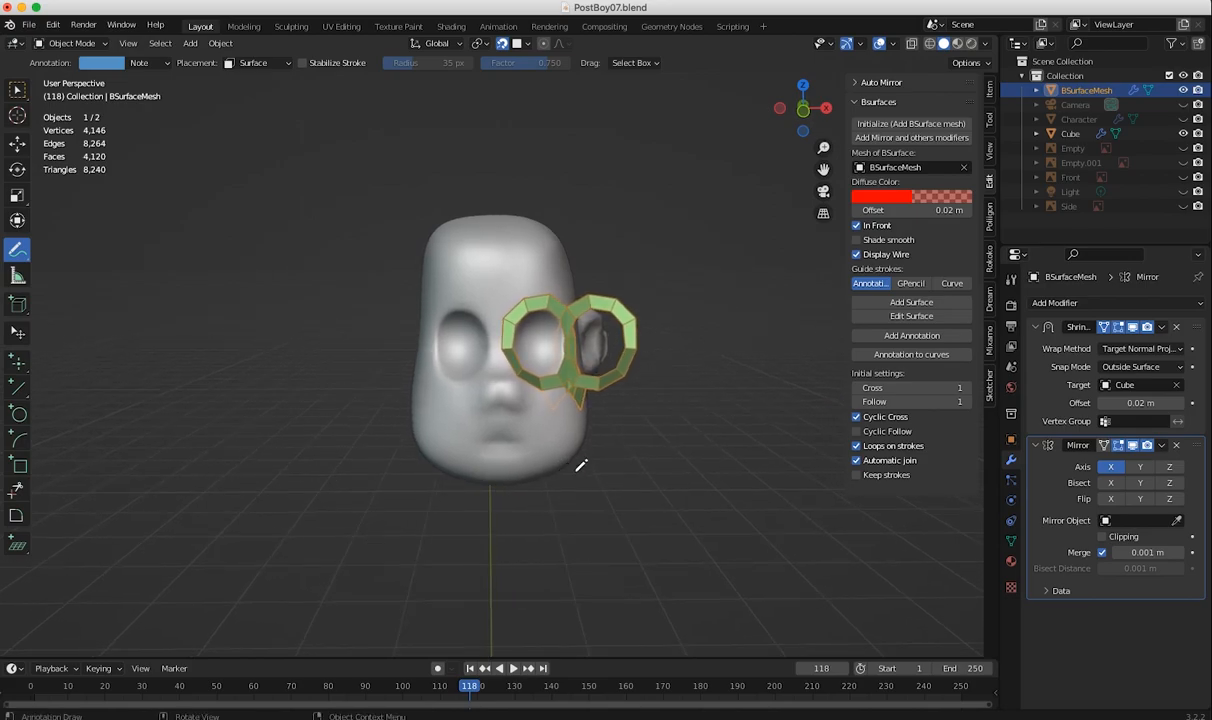
key(ctrl+z)
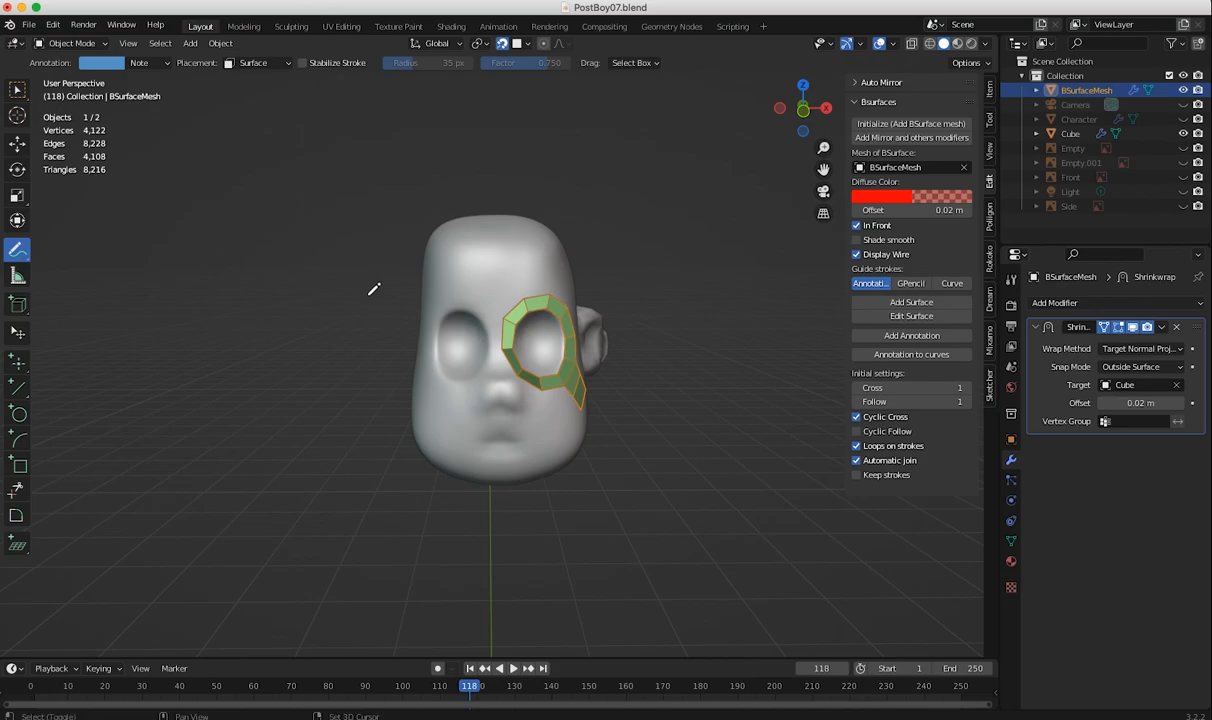
- Snap the 3D cursor to the world origin and set the eye ring mesh's origin to the 3D cursor
key(shift+s)
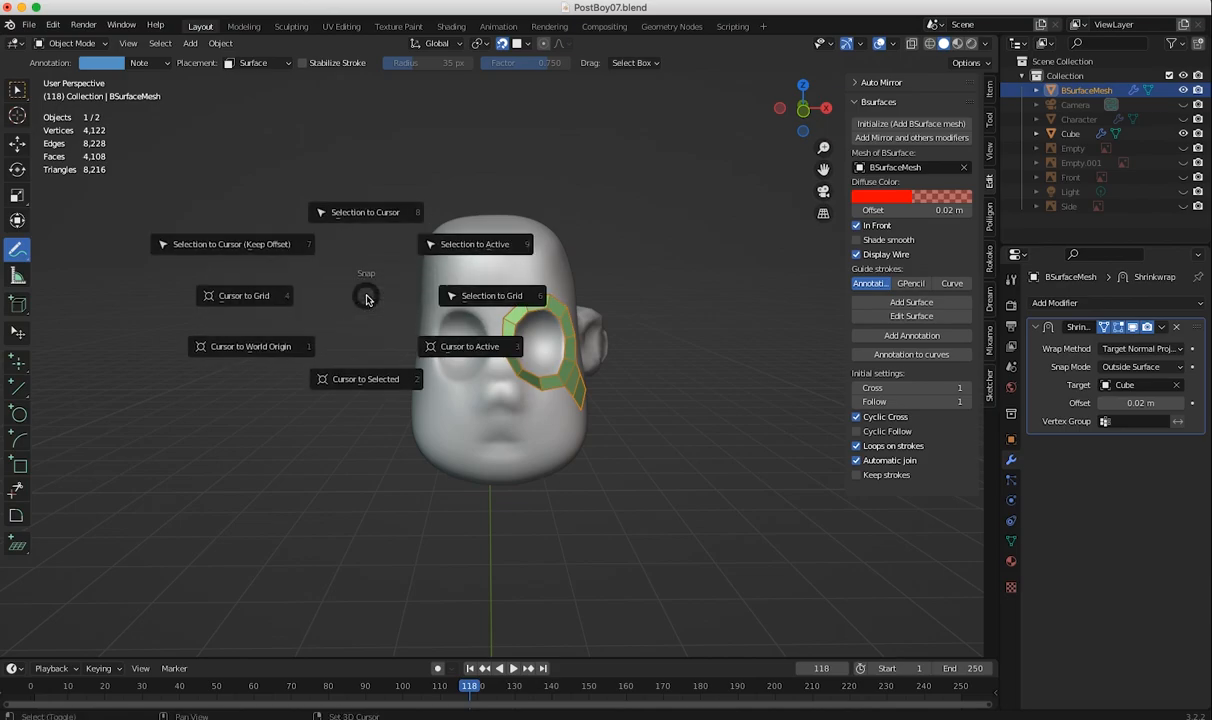
click(258, 349)
ctrl+middle_drag(451, 397, 763, 656)
shift+middle_drag(595, 387, 546, 64)
shift+middle_drag(592, 497, 632, 667)
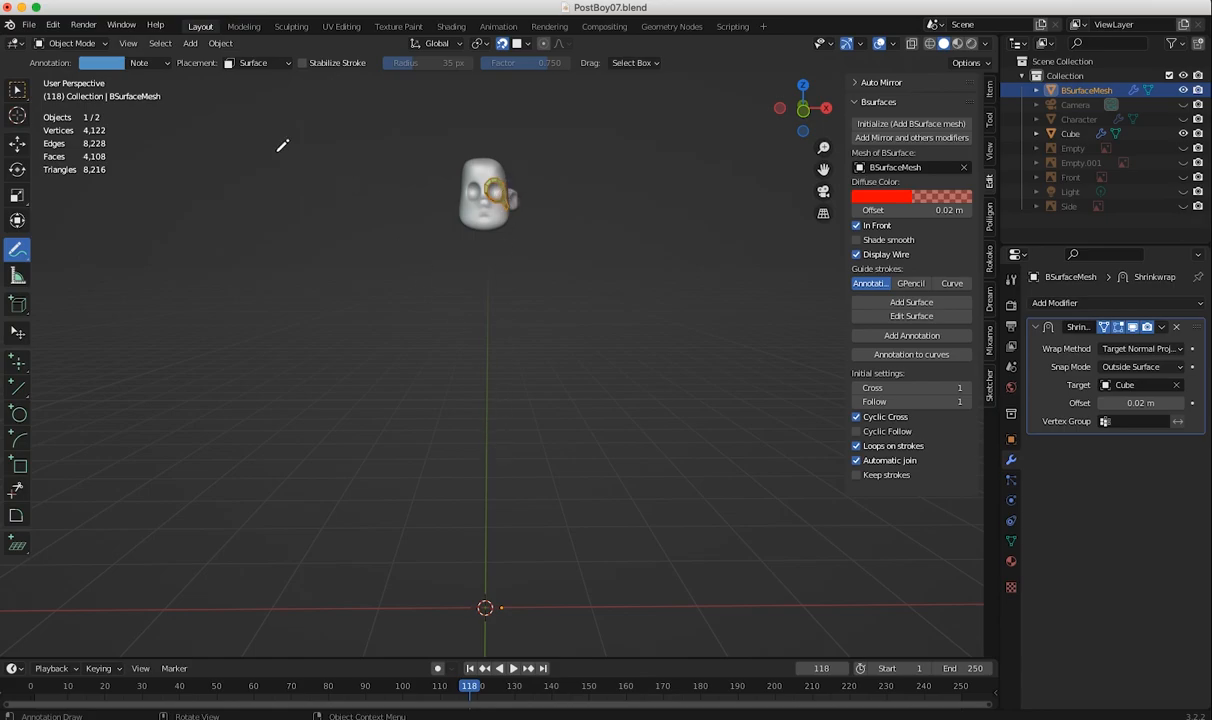
click(220, 43)
mouse_move(216, 74)
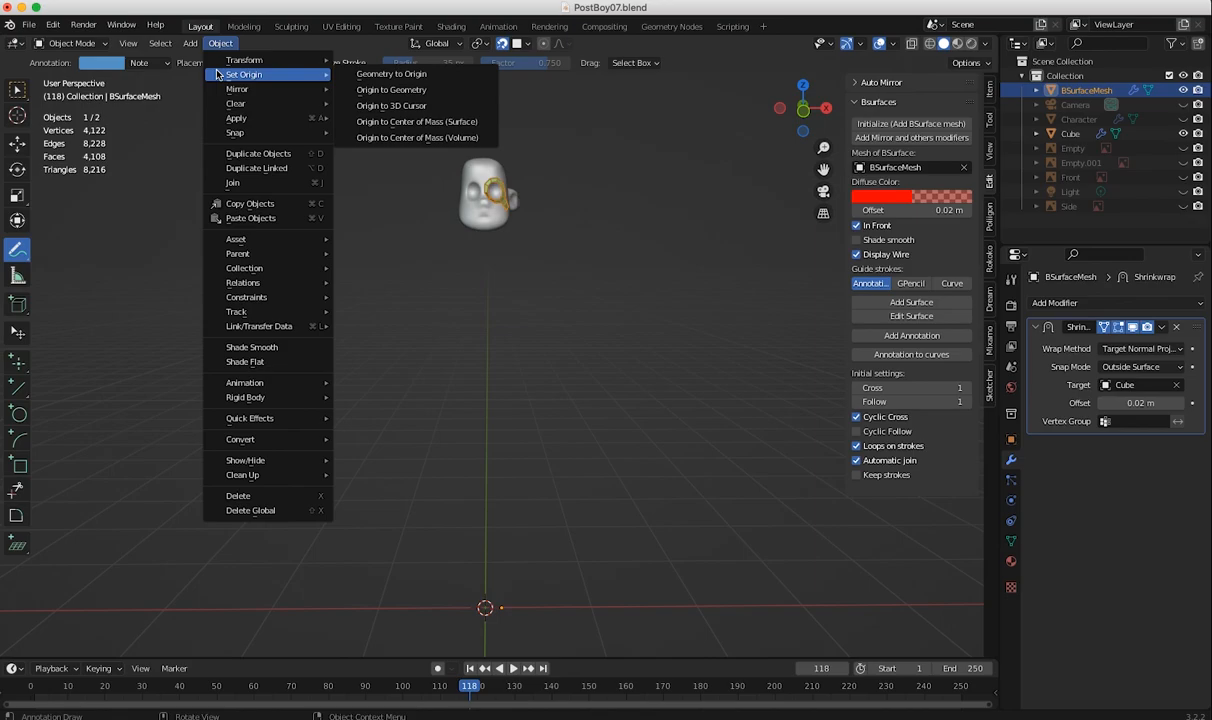
click(365, 105)
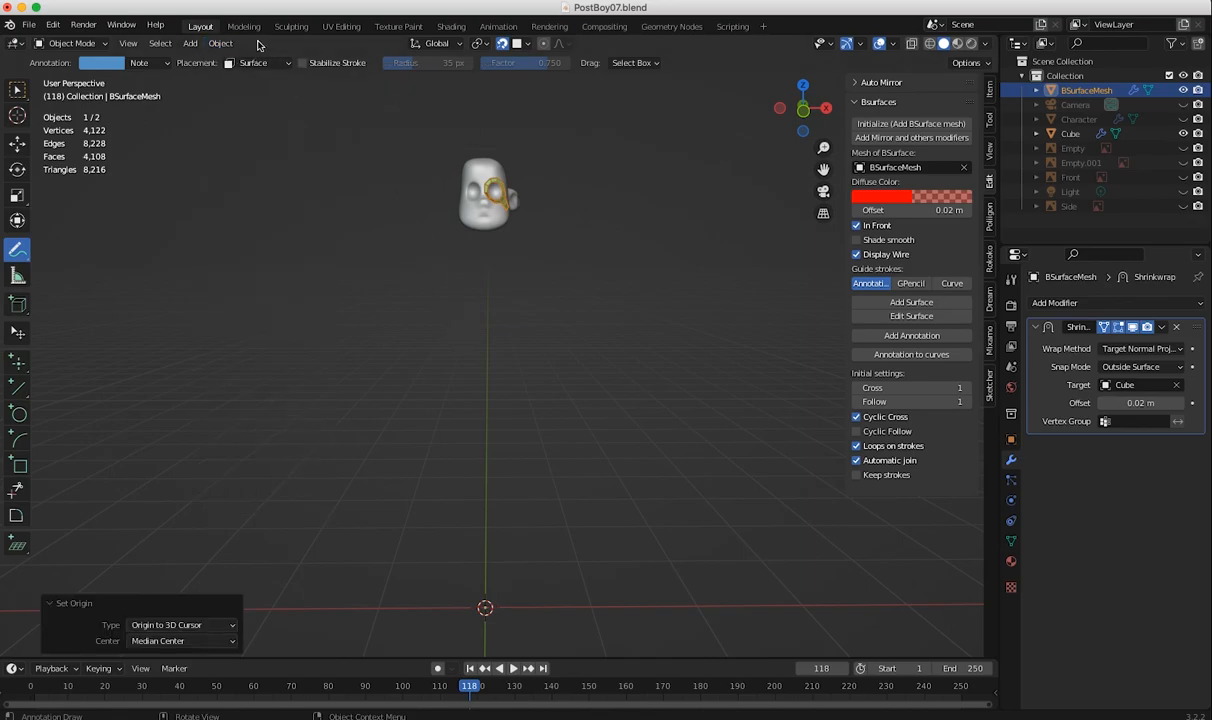
- Add a Mirror modifier on the X axis to the eye ring mesh
ctrl+middle_drag(405, 345, 411, 491)
ctrl+middle_drag(318, 398, 275, 300)
middle_drag(430, 389, 540, 480)
click(1074, 304)
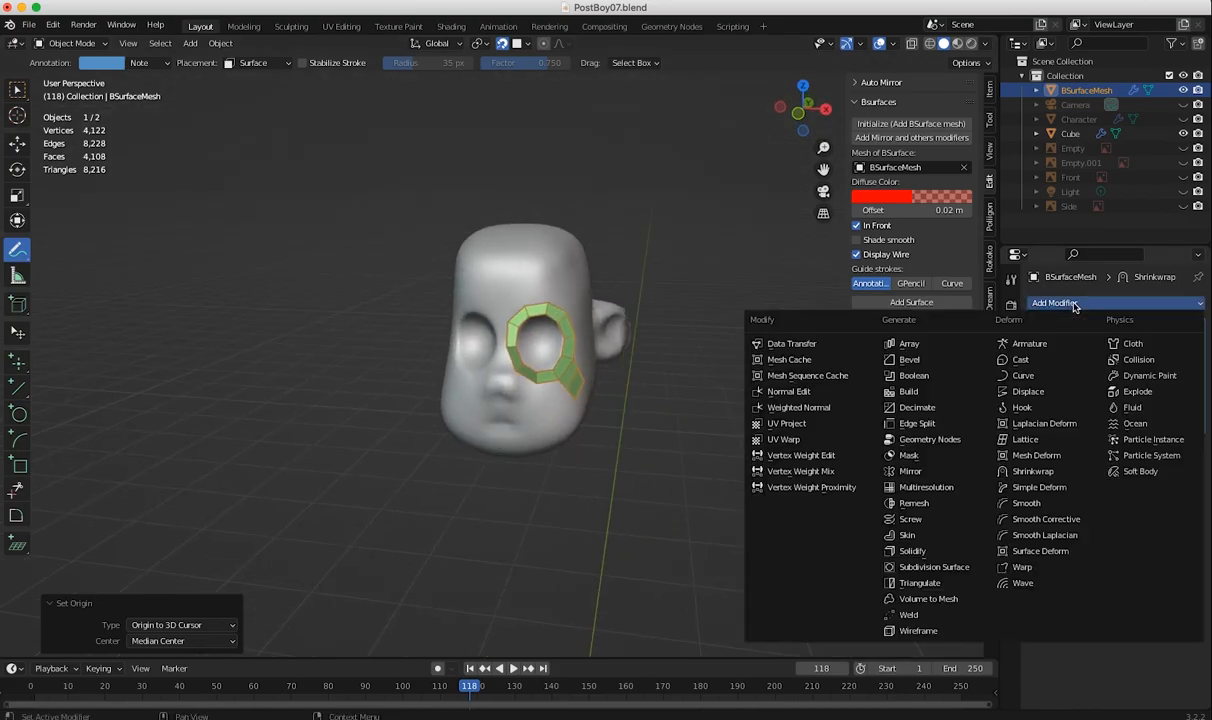
click(904, 472)
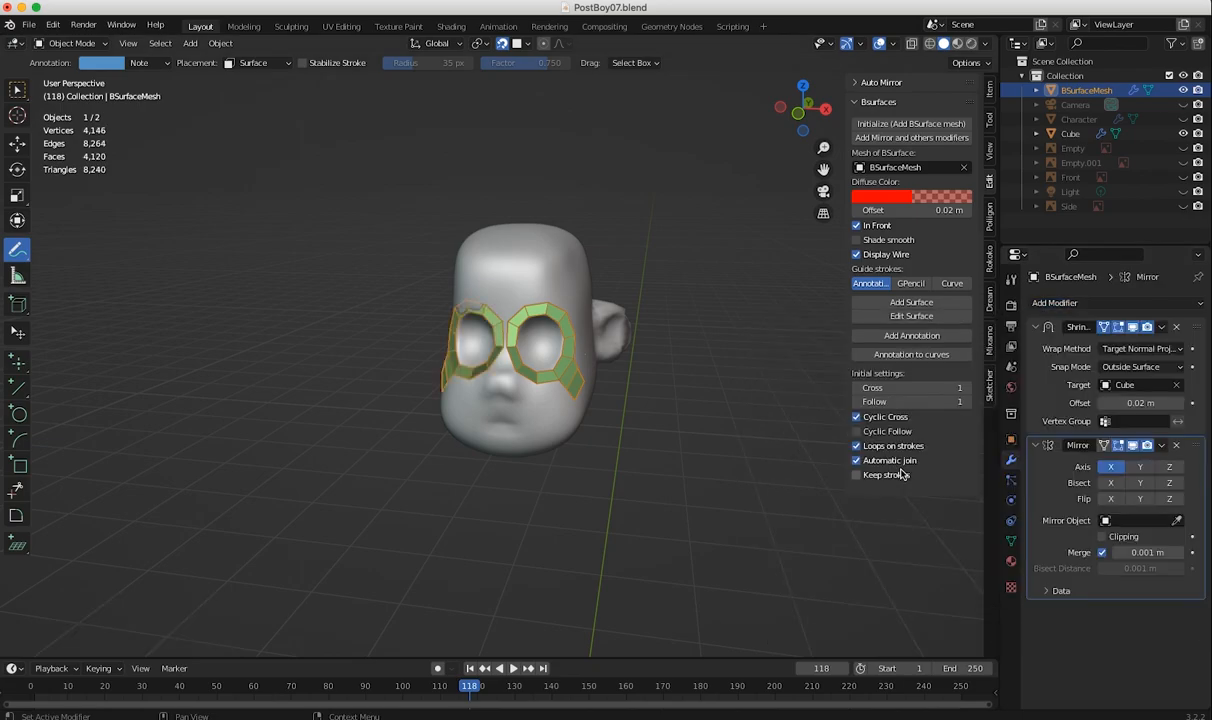
- Enable Clipping on the Mirror modifier and move it above the Shrinkwrap modifier
middle_drag(549, 495, 598, 405)
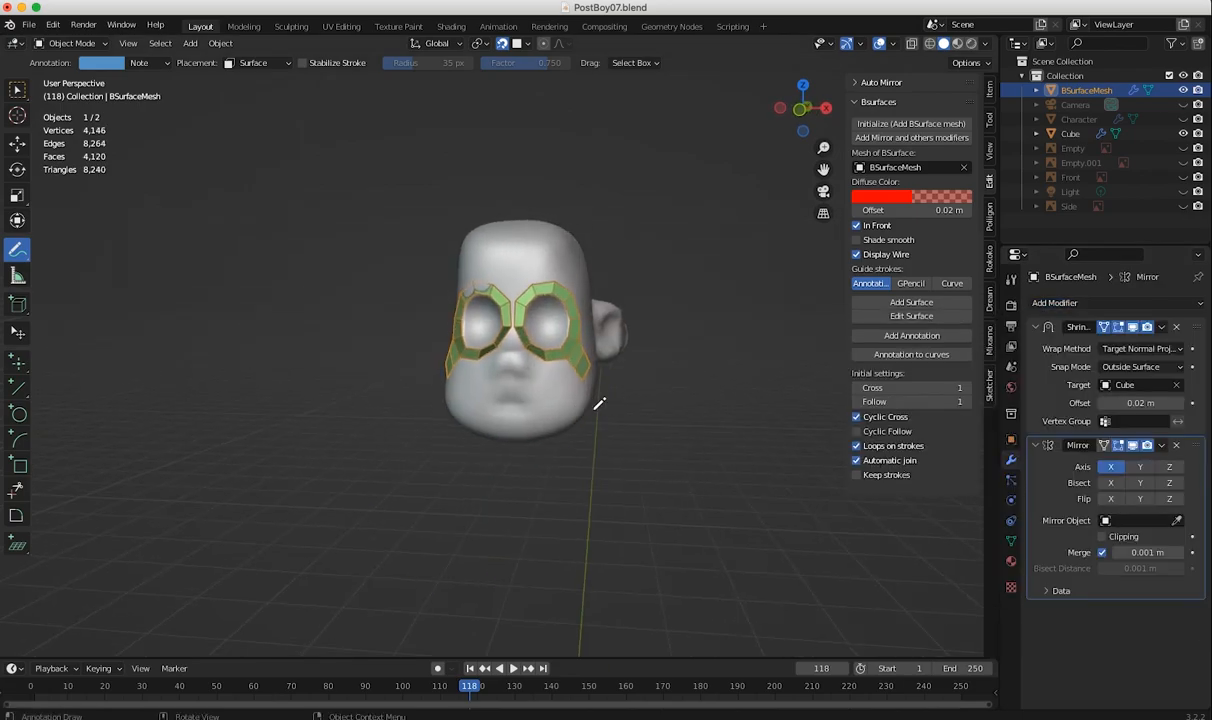
click(1102, 537)
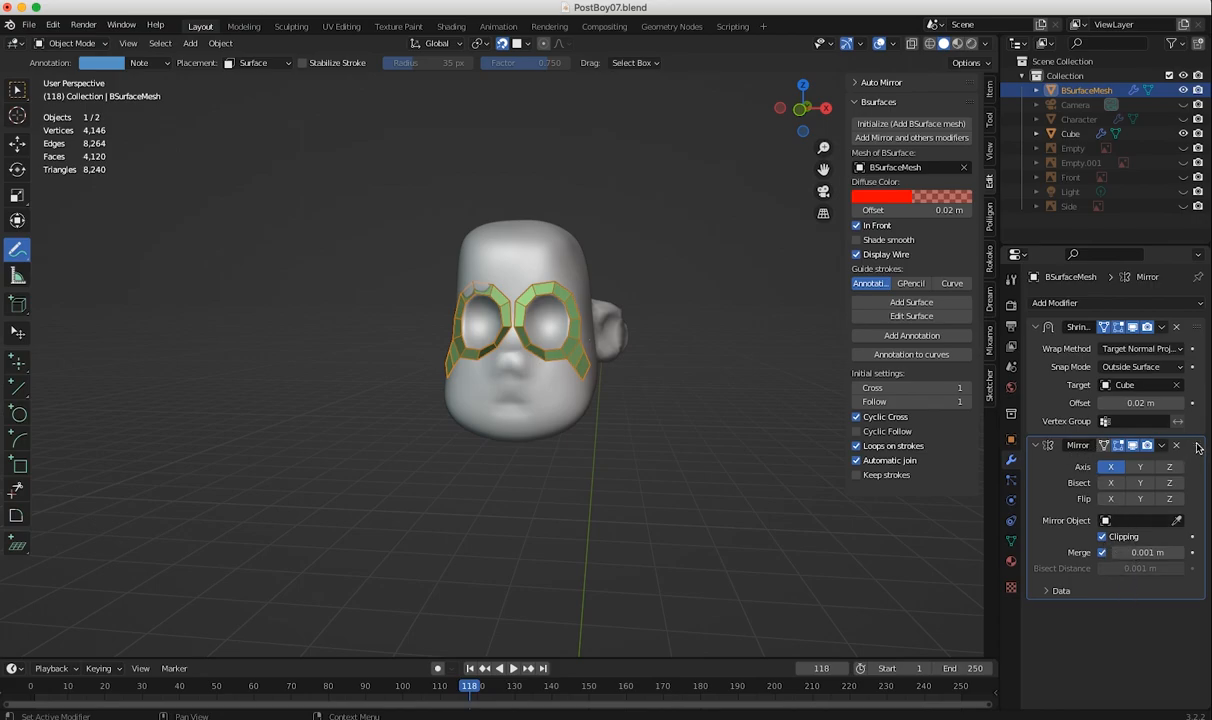
drag(1199, 450, 1202, 330)
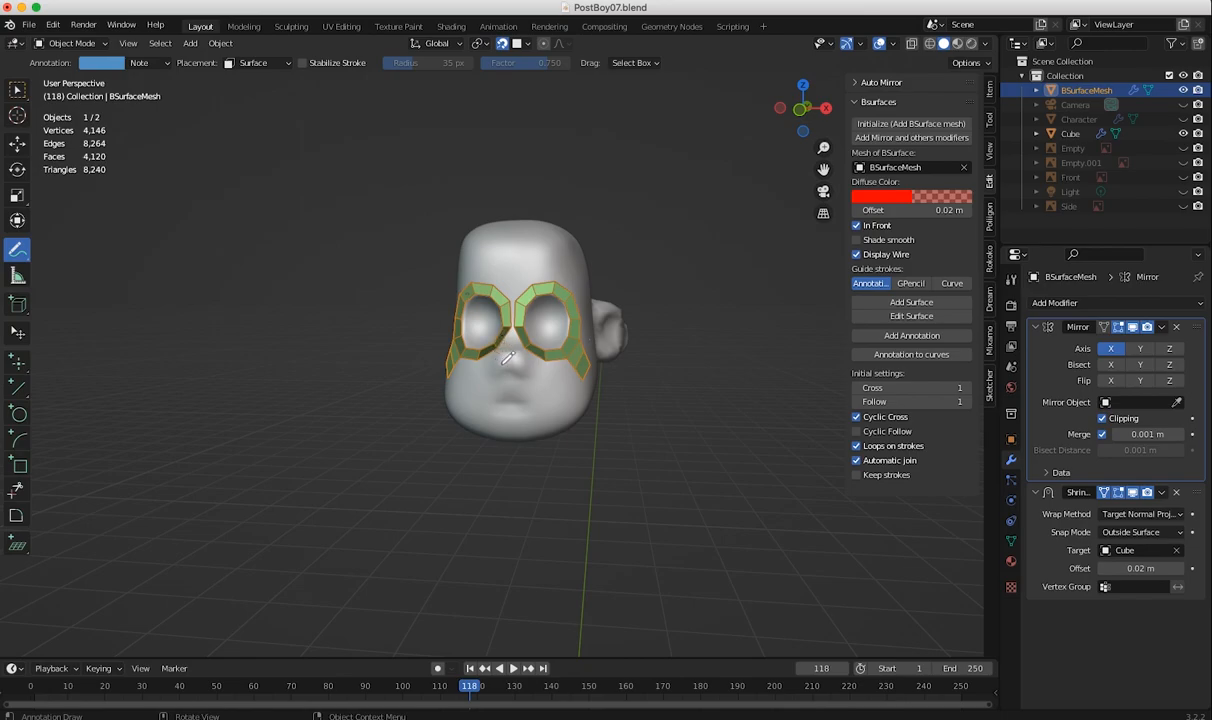
- In Edit Mode, use Poly Build to move the eye ring's two inner vertices onto the centre line between the eyes
scroll(490, 350, up, 5)
middle_drag(410, 430, 449, 333)
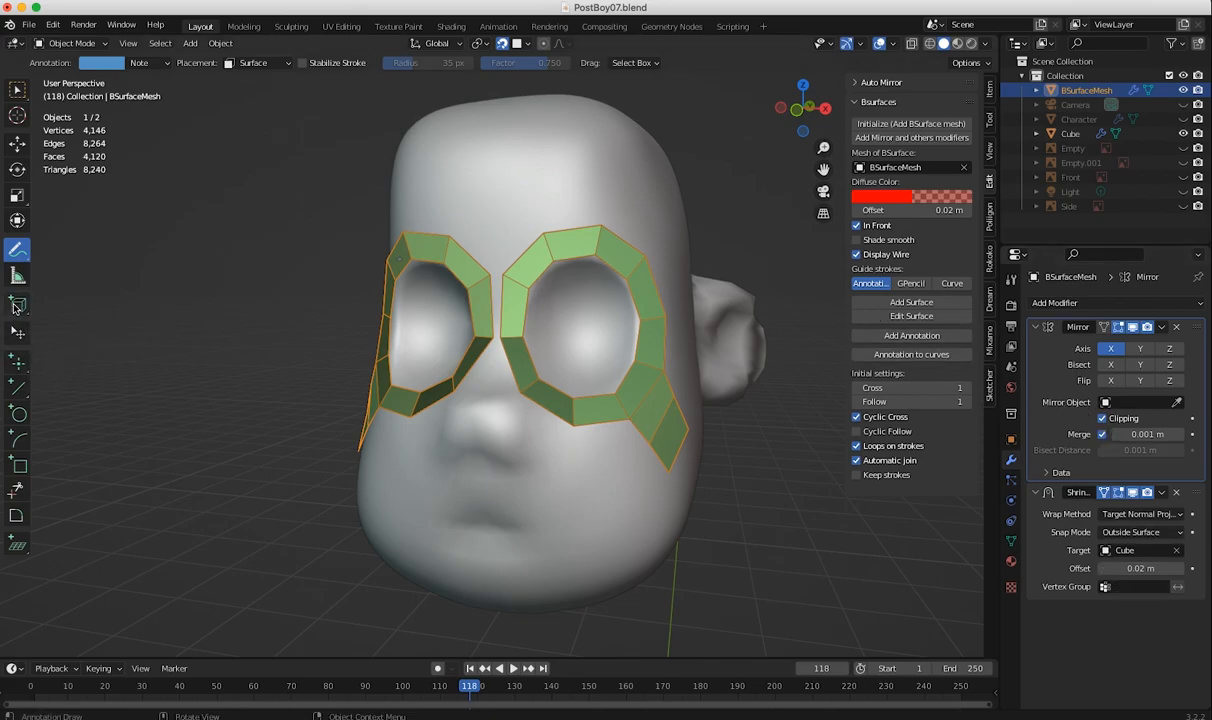
click(72, 44)
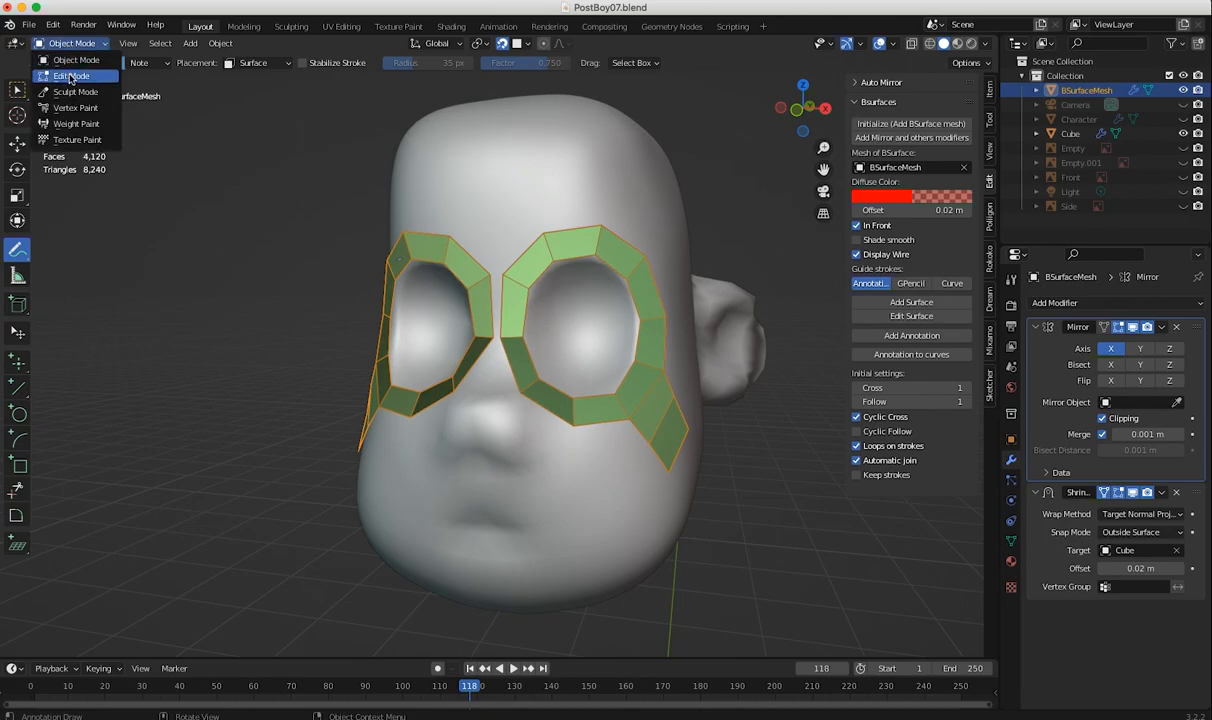
click(66, 60)
mouse_move(190, 360)
middle_down()
mouse_move(221, 365)
mouse_move(190, 380)
middle_up()
click(17, 461)
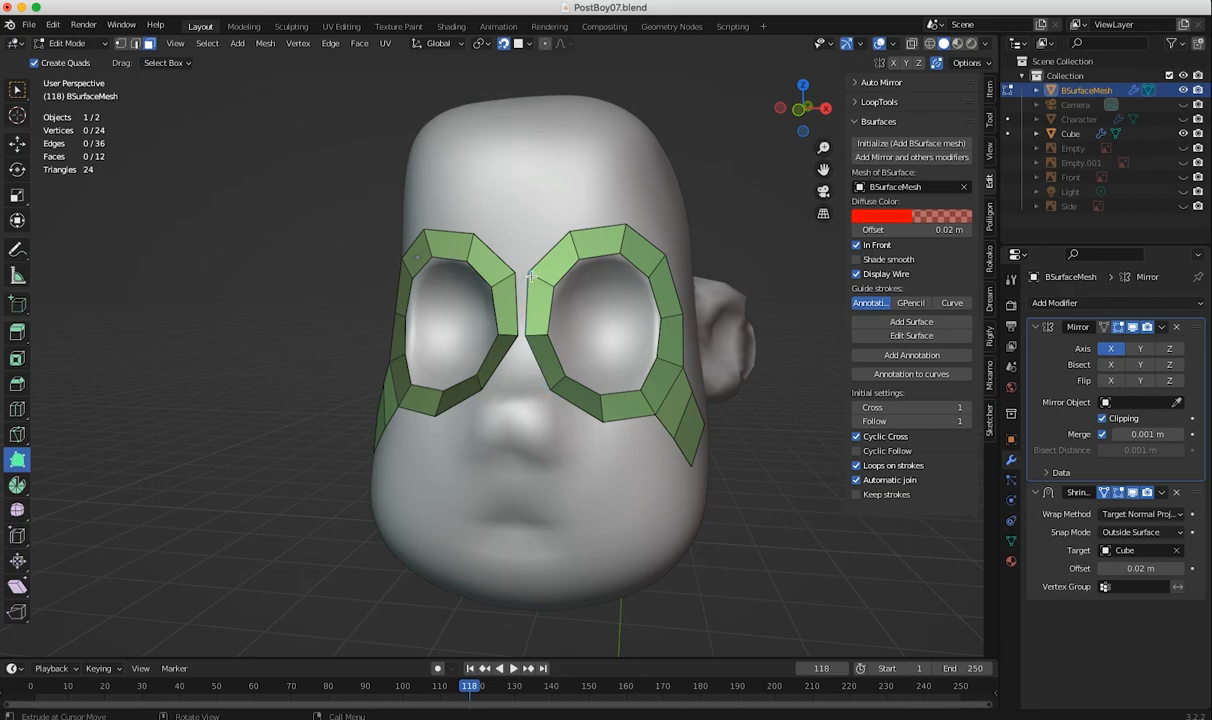
drag(533, 278, 507, 291)
mouse_move(526, 335)
mouse_down()
mouse_move(495, 320)
mouse_move(511, 324)
mouse_up()
- Try to build from the eye ring's lower outer edge and the adjoining cheek strip edge with Poly Build, and undo it
middle_drag(506, 323, 467, 338)
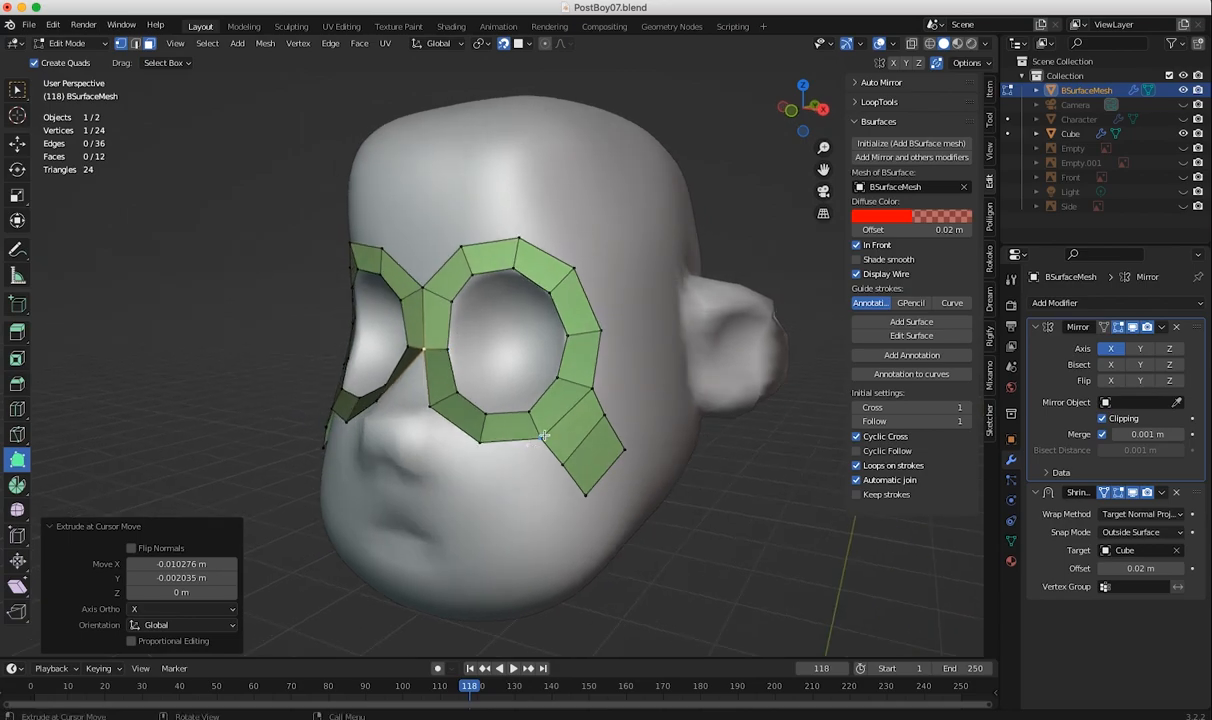
scroll(544, 435, up, 4)
shift+middle_drag(519, 435, 457, 217)
scroll(457, 217, down, 2)
middle_drag(525, 322, 468, 342)
click(417, 378)
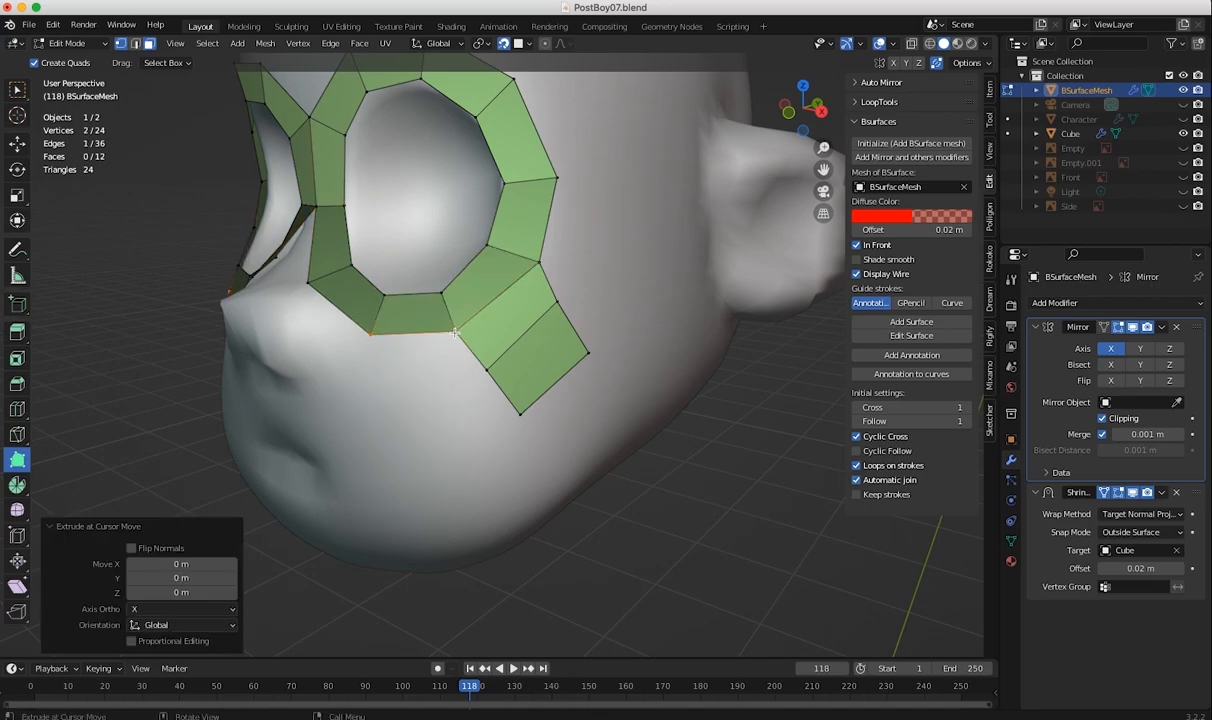
click(464, 358)
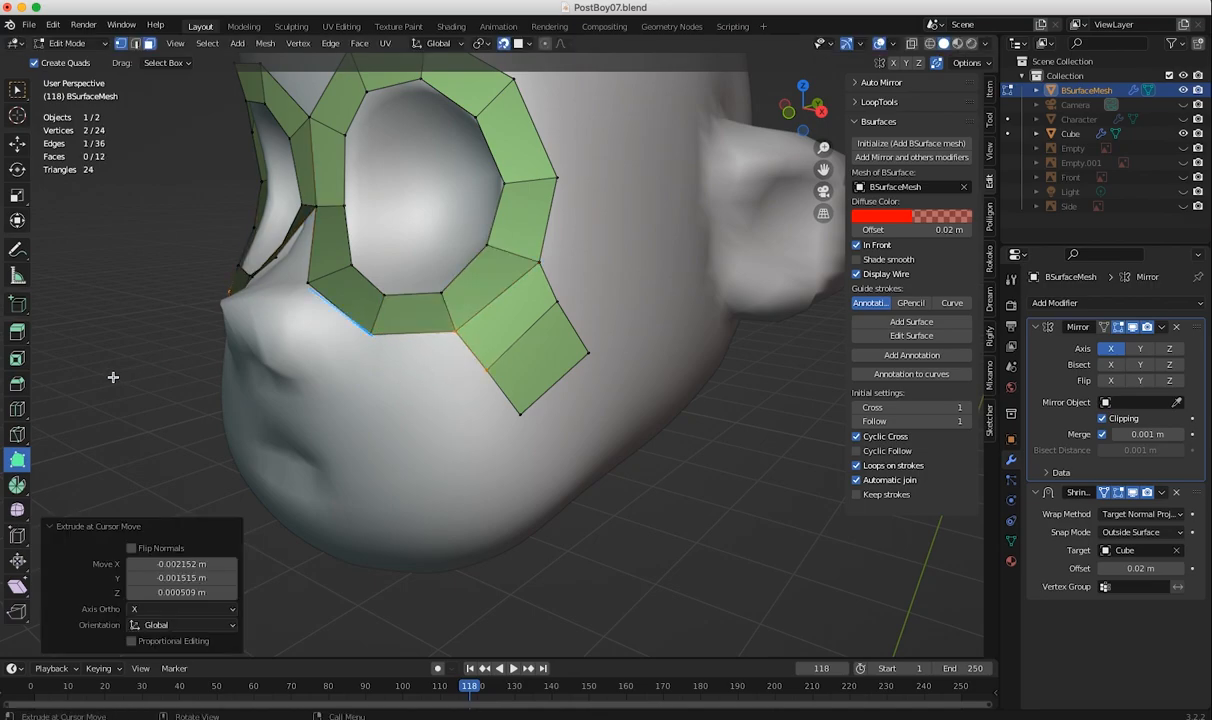
mouse_move(455, 332)
middle_down()
mouse_move(505, 338)
mouse_move(457, 332)
middle_up()
alt+click(428, 329)
key(ctrl+z)
key(ctrl+z)
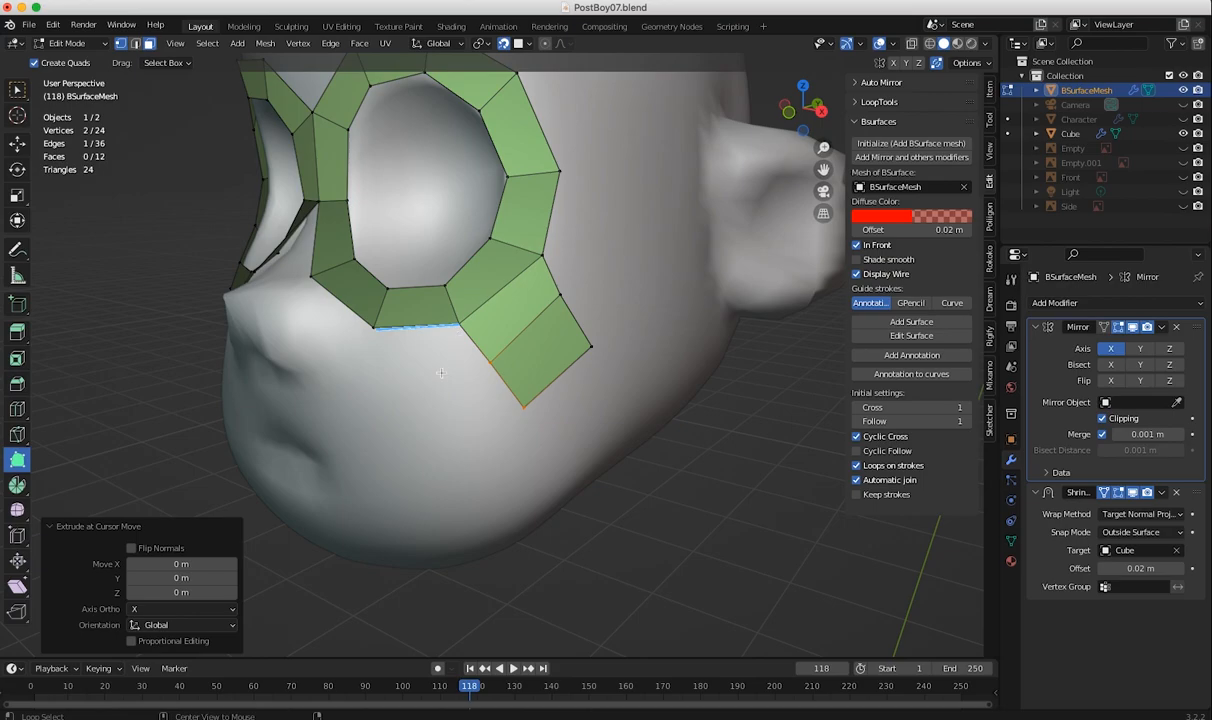
key(ctrl+z)
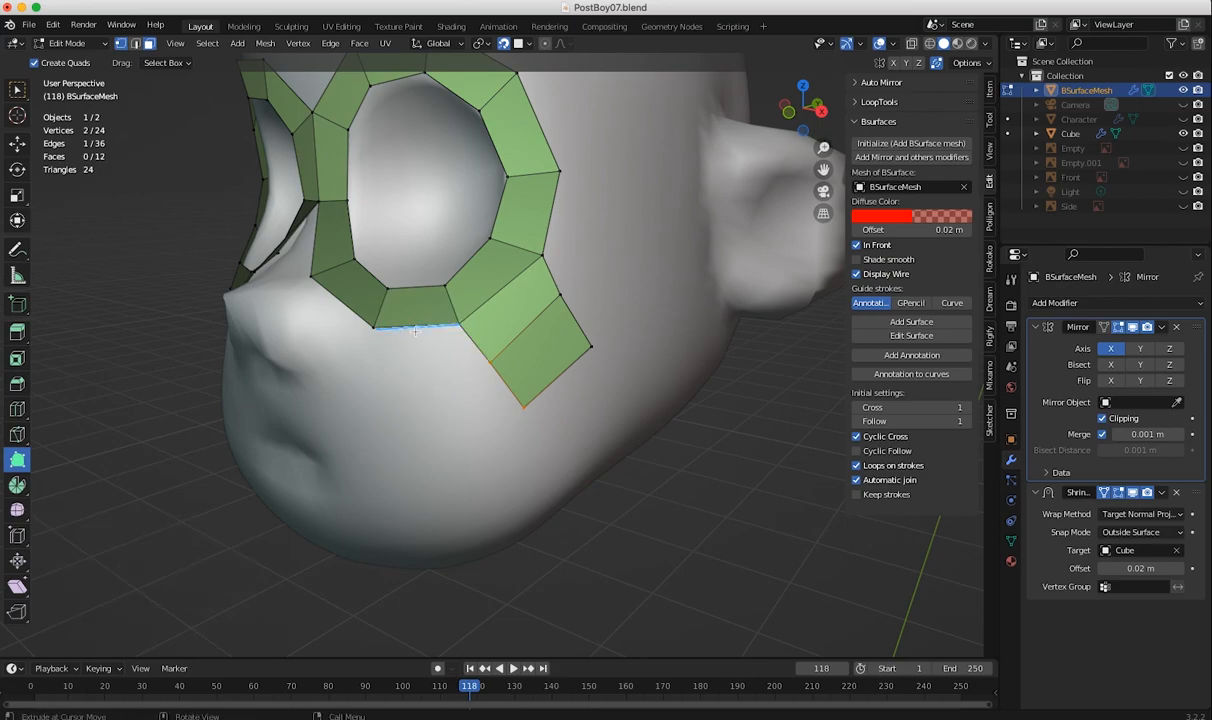
- Try to extend a face from the cheek strip's lower side vertices with Poly Build and undo it
right_click(415, 331)
mouse_move(509, 388)
mouse_down()
mouse_move(460, 414)
mouse_move(509, 390)
mouse_move(520, 403)
mouse_up()
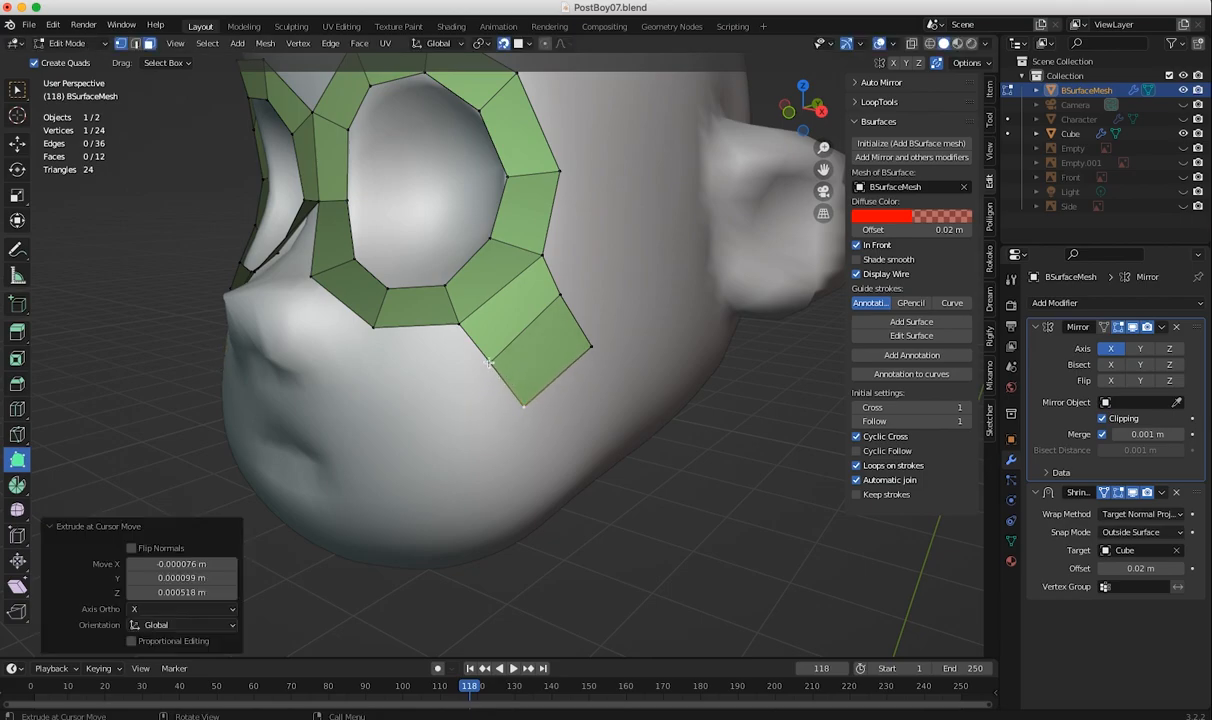
mouse_move(490, 367)
mouse_down()
mouse_move(472, 350)
mouse_move(468, 360)
mouse_up()
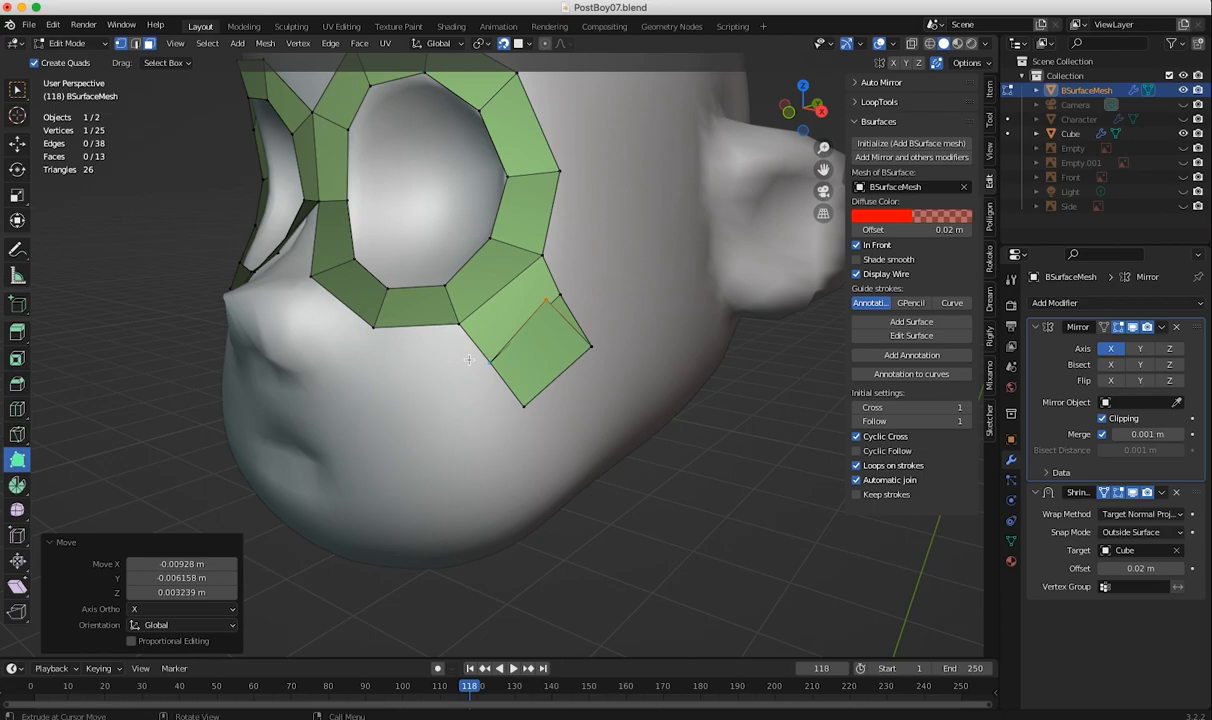
key(ctrl+z)
key(ctrl+z)
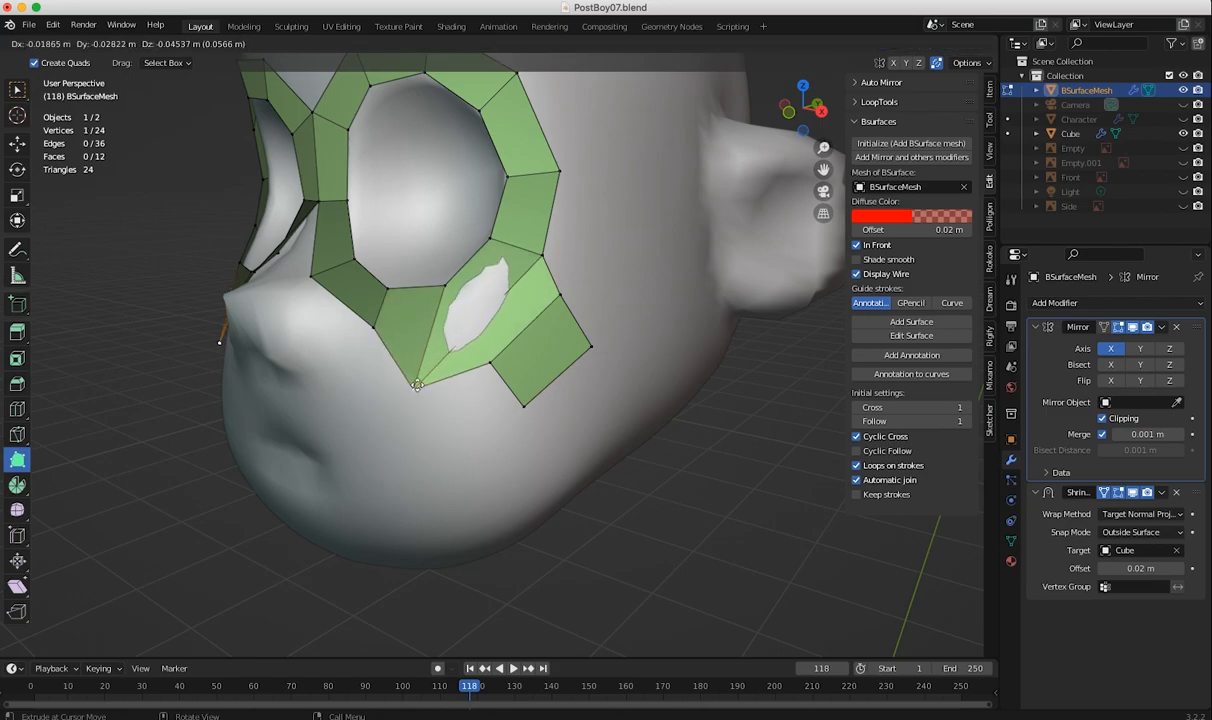
- Add a face with Poly Build in the corner between the eye ring's lower edge and the cheek strip, and adjust its vertices
ctrl+click(457, 326)
drag(456, 327, 462, 353)
middle_drag(438, 405, 556, 370)
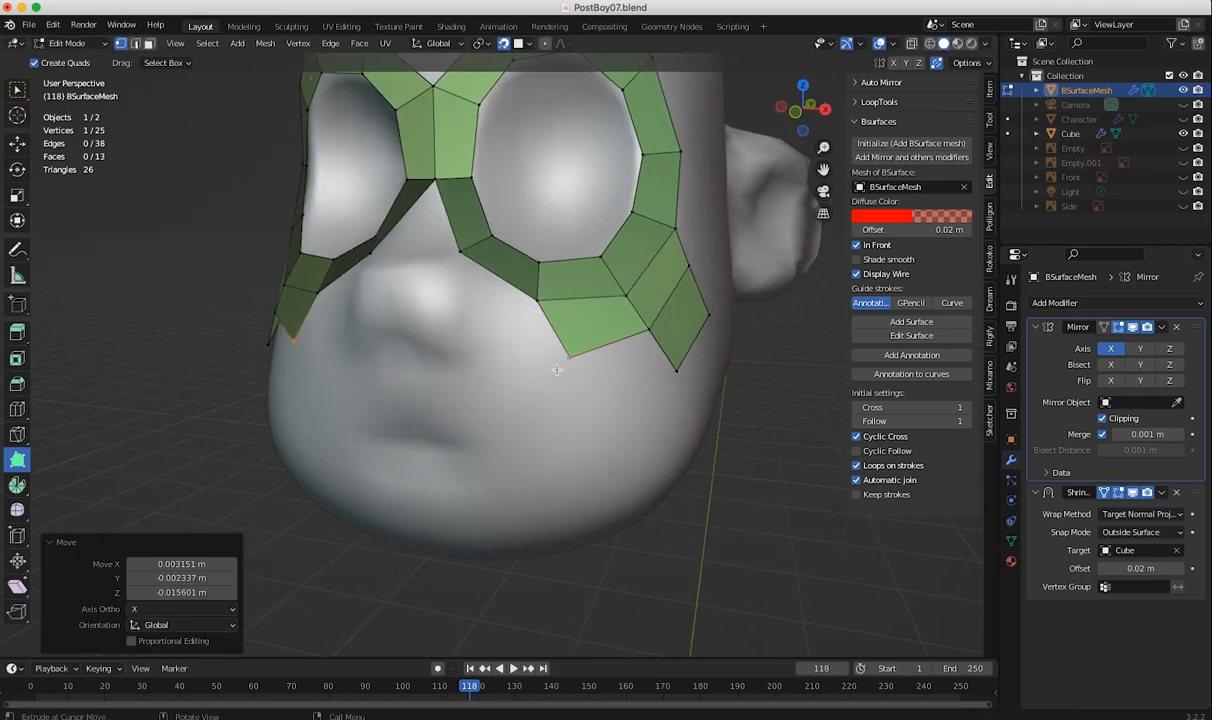
drag(569, 354, 596, 354)
drag(539, 300, 545, 301)
drag(592, 351, 580, 344)
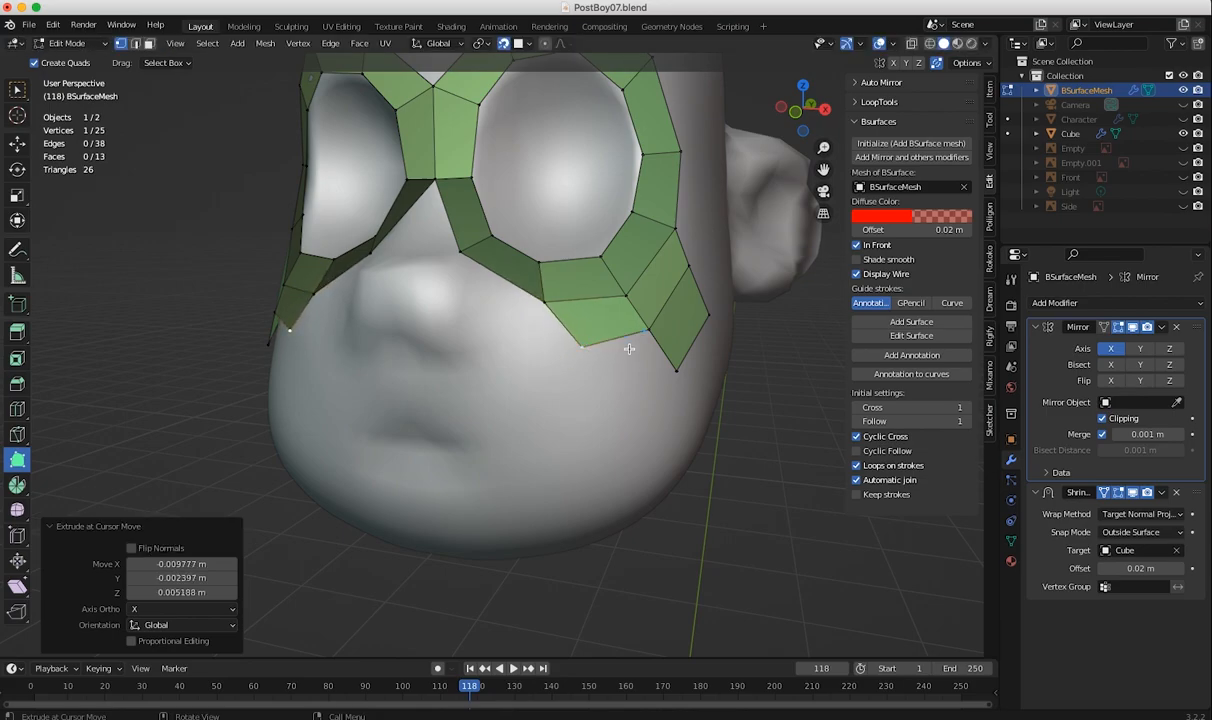
- Extrude the new corner face's lower edge down the cheek, join it to the cheek strip's end vertex and even out the vertices
shift+click(625, 350)
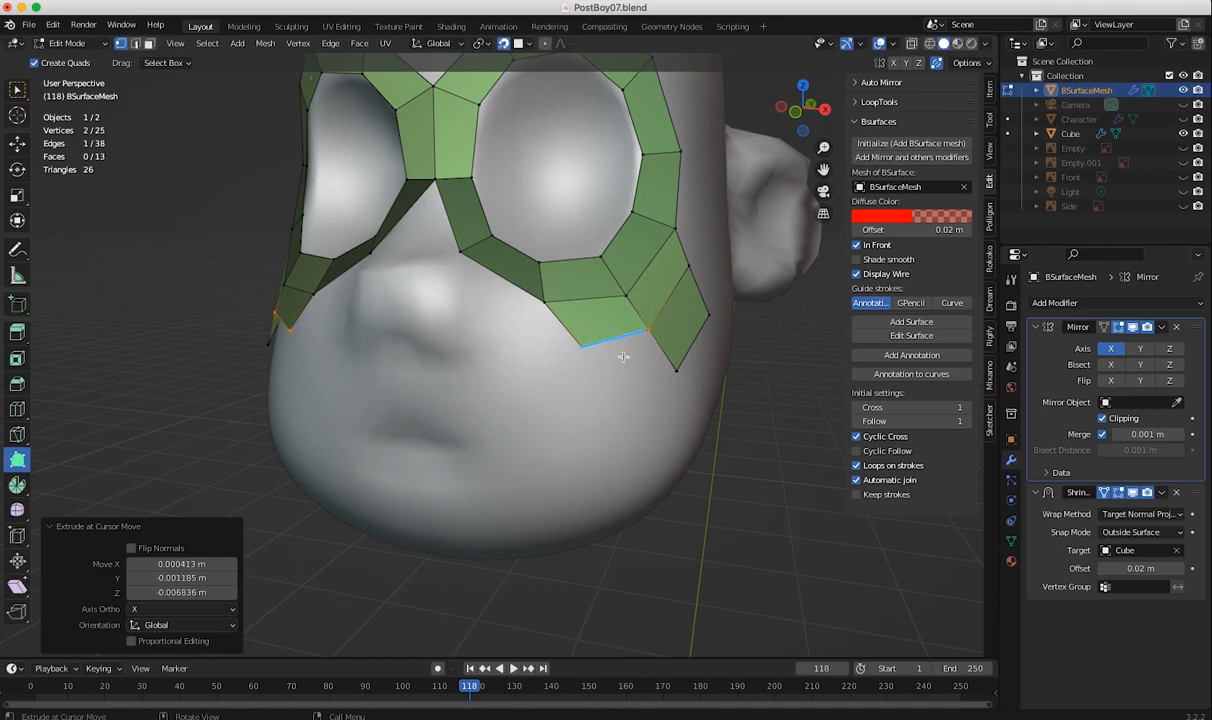
drag(620, 349, 639, 395)
middle_drag(581, 408, 503, 402)
click(505, 392)
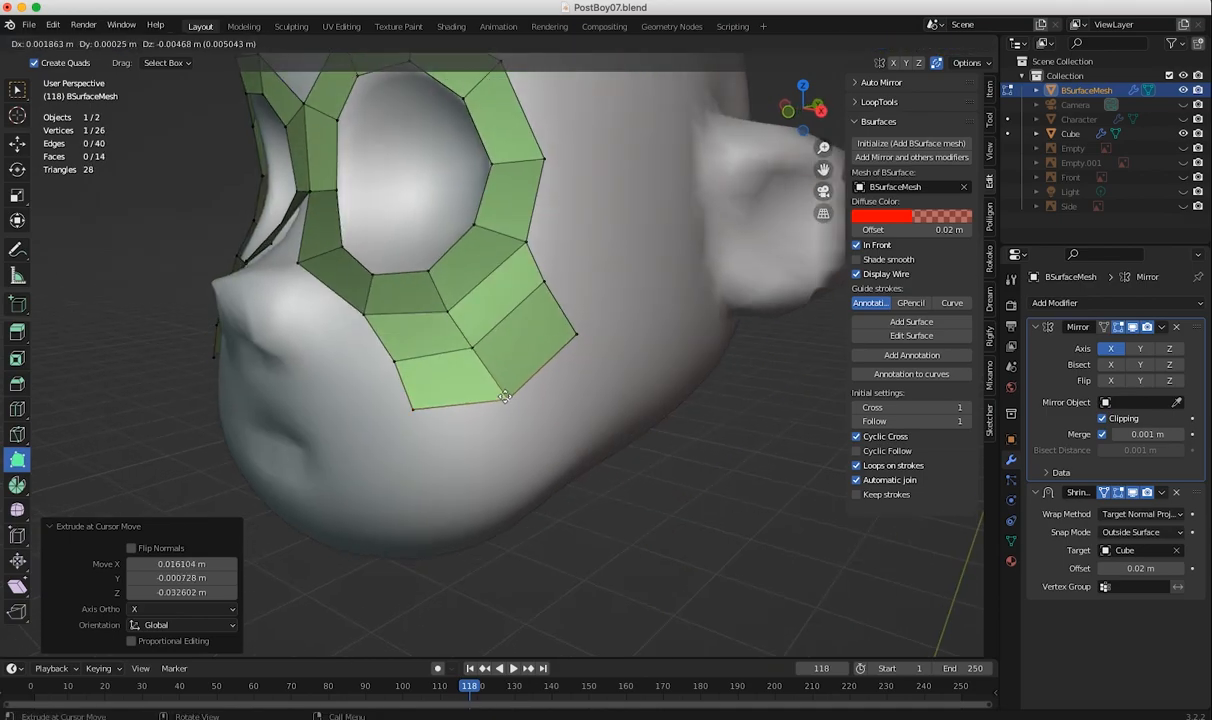
drag(394, 361, 401, 365)
mouse_move(430, 422)
middle_down()
mouse_move(239, 418)
mouse_move(425, 441)
mouse_move(422, 410)
middle_up()
- Return the retopology mesh to Object Mode with X-Ray display turned on
middle_drag(260, 420, 508, 435)
click(295, 376)
middle_drag(295, 376, 256, 354)
click(65, 43)
click(66, 56)
- Enable Backface Culling in the viewport shading options to reveal the direction of the mesh faces
middle_drag(260, 254, 371, 266)
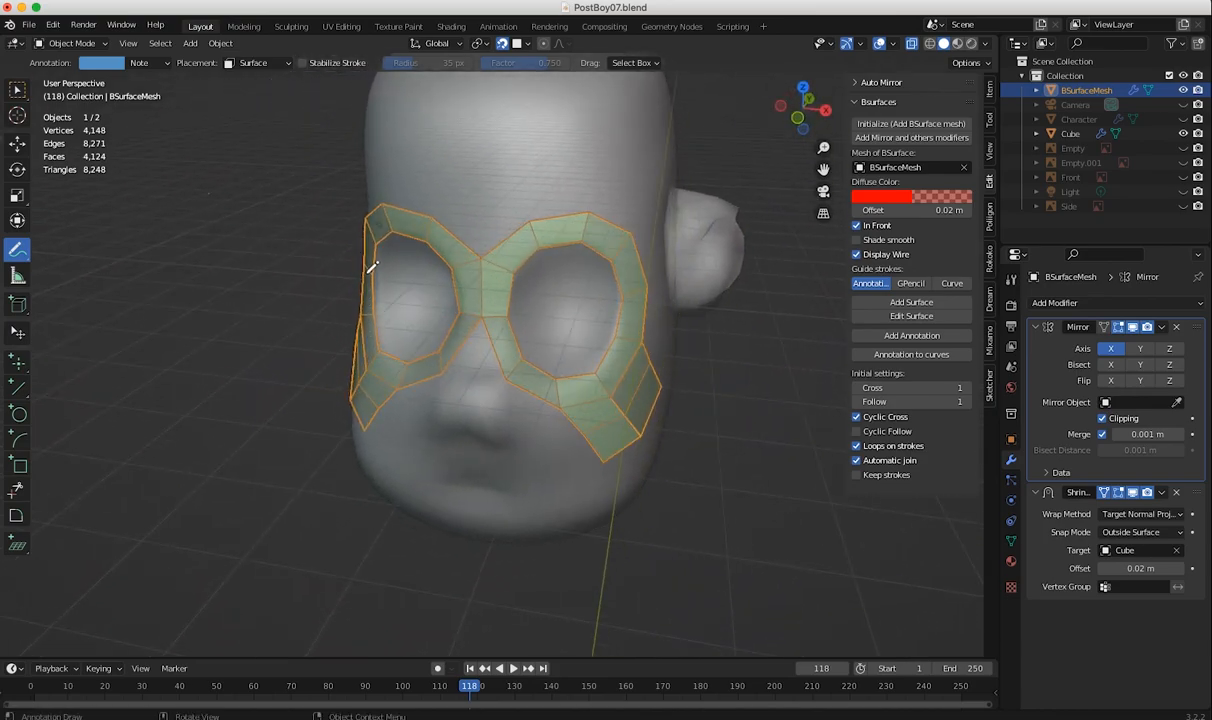
click(986, 45)
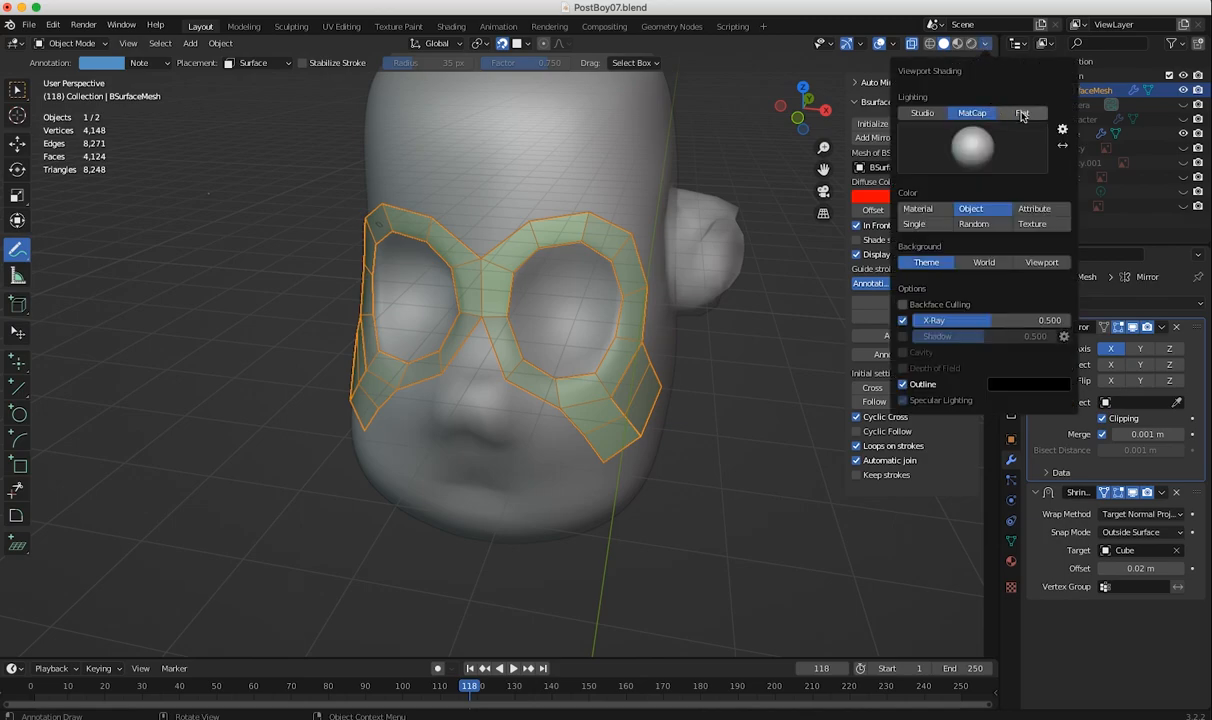
click(904, 305)
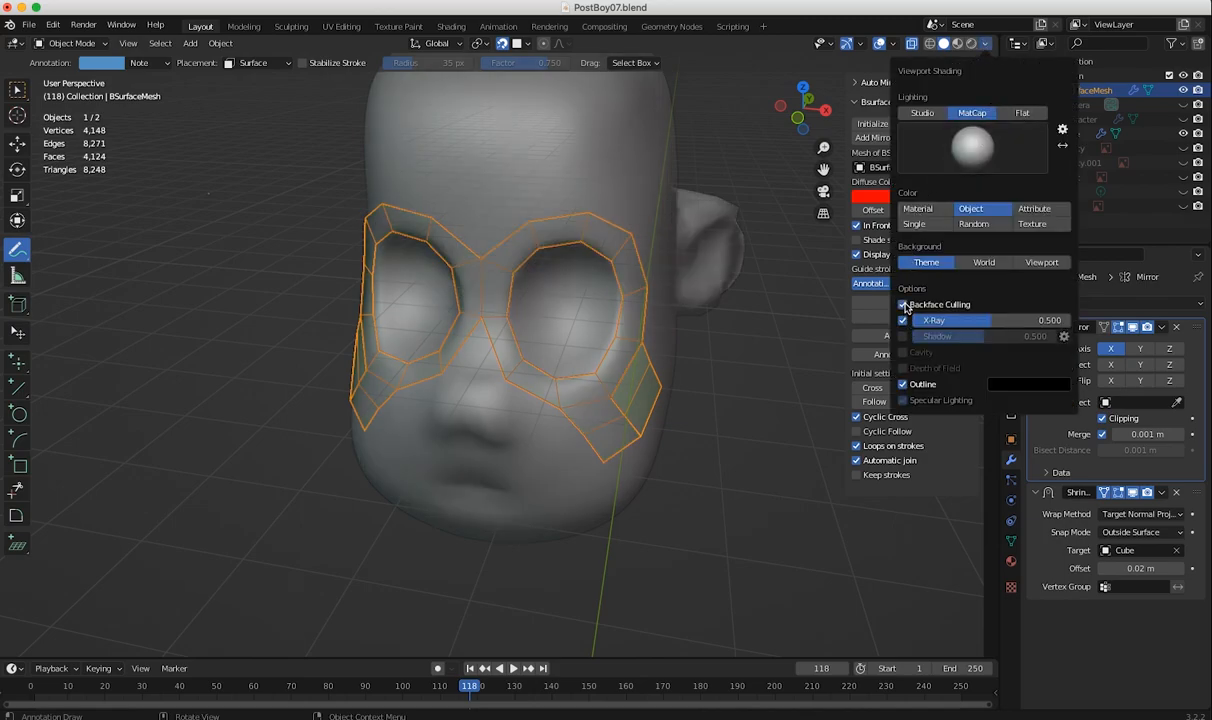
- Examine the direction of the retopology mesh faces around both eyes from several angles, switching X-Ray off and back on
middle_drag(520, 390, 495, 403)
middle_drag(427, 373, 580, 372)
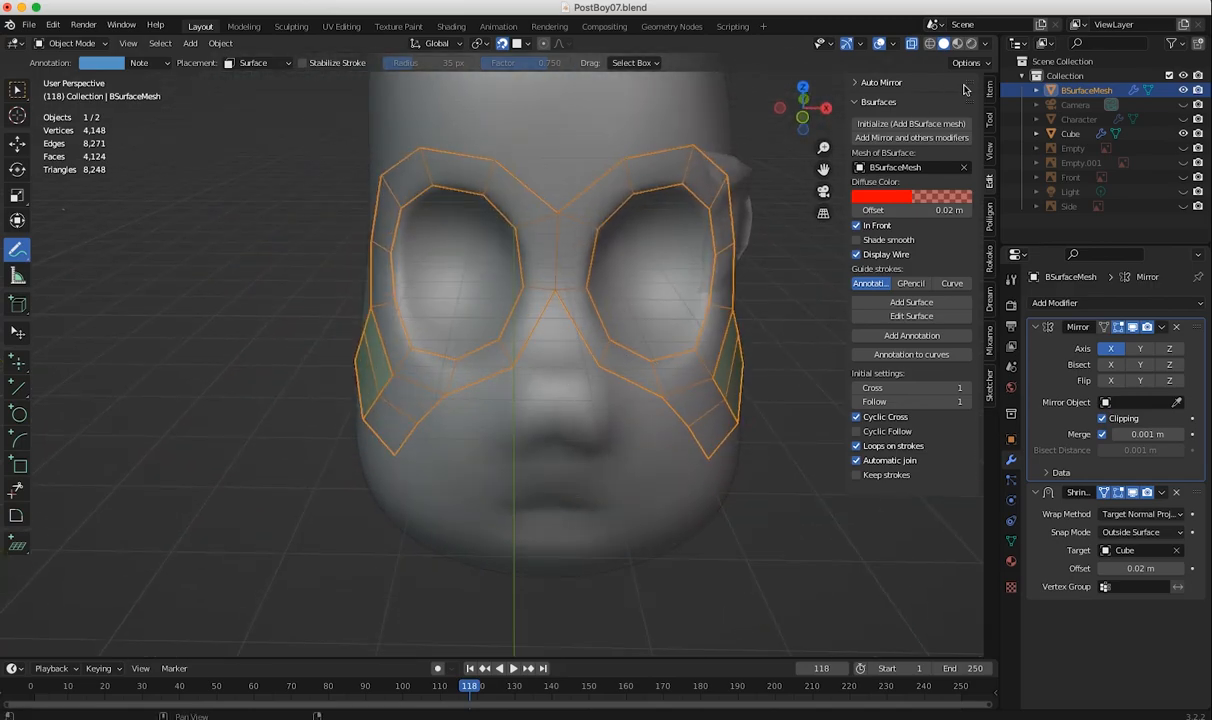
click(986, 45)
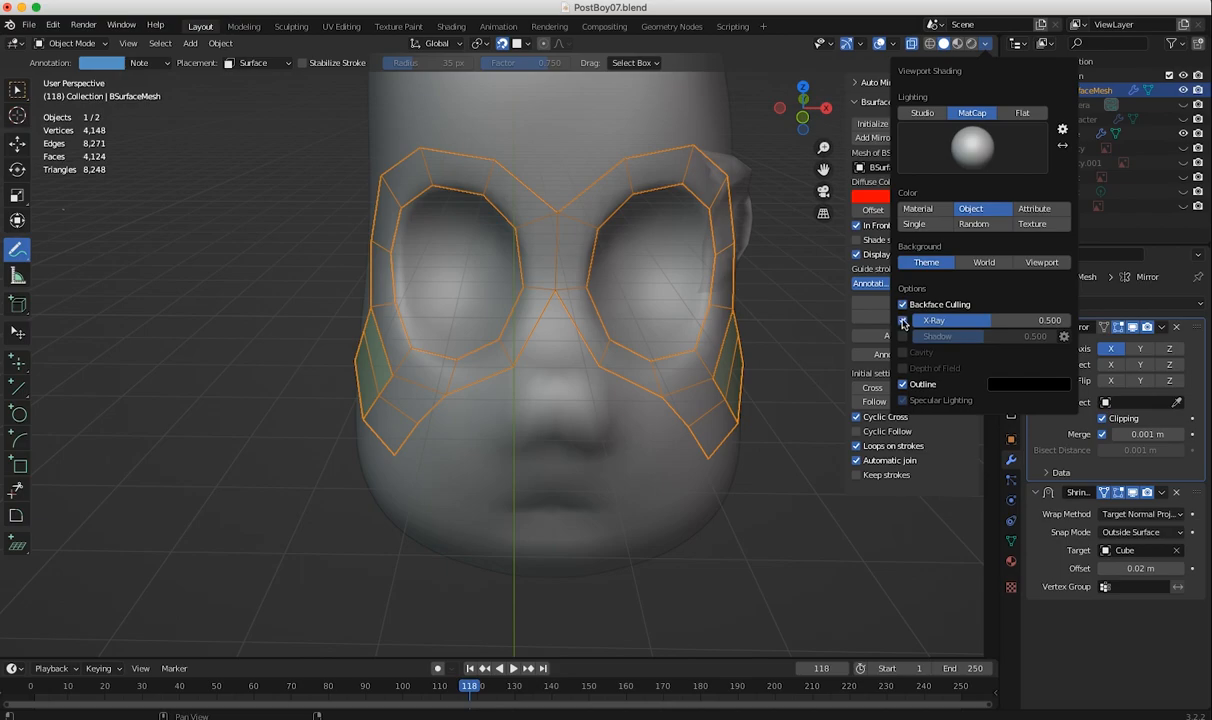
click(903, 321)
click(904, 318)
mouse_move(473, 400)
middle_down()
mouse_move(419, 392)
mouse_move(581, 383)
middle_up()
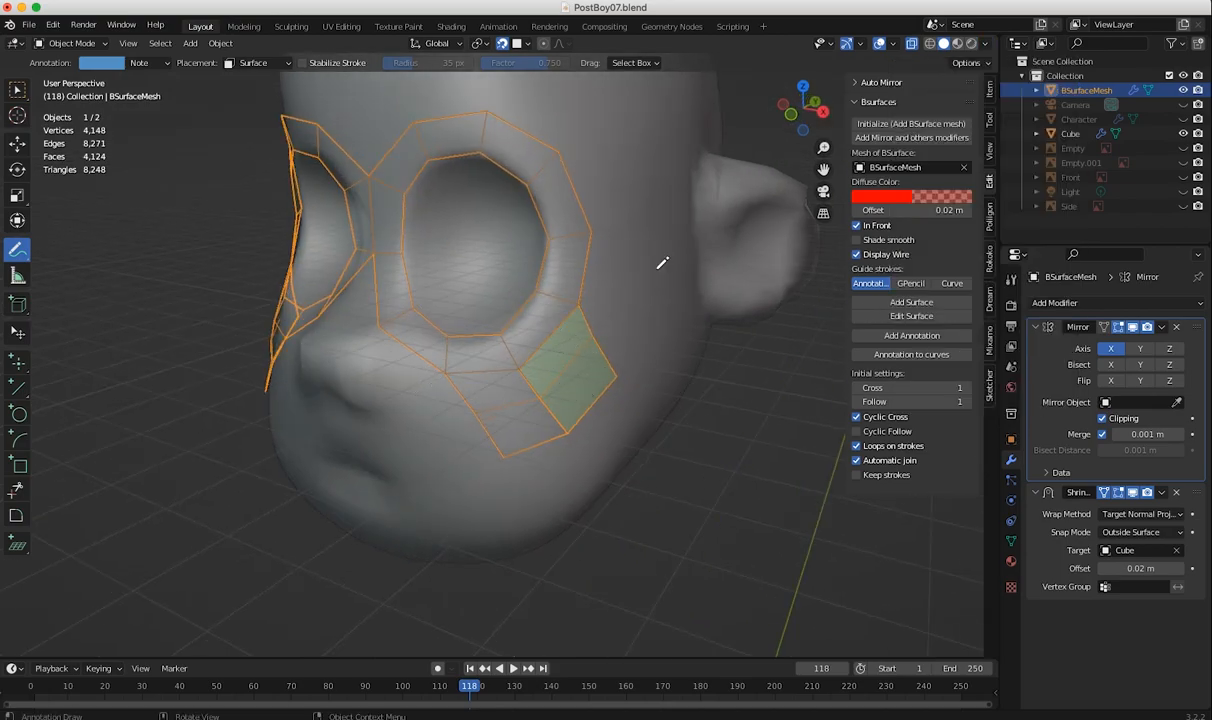
middle_drag(578, 340, 482, 378)
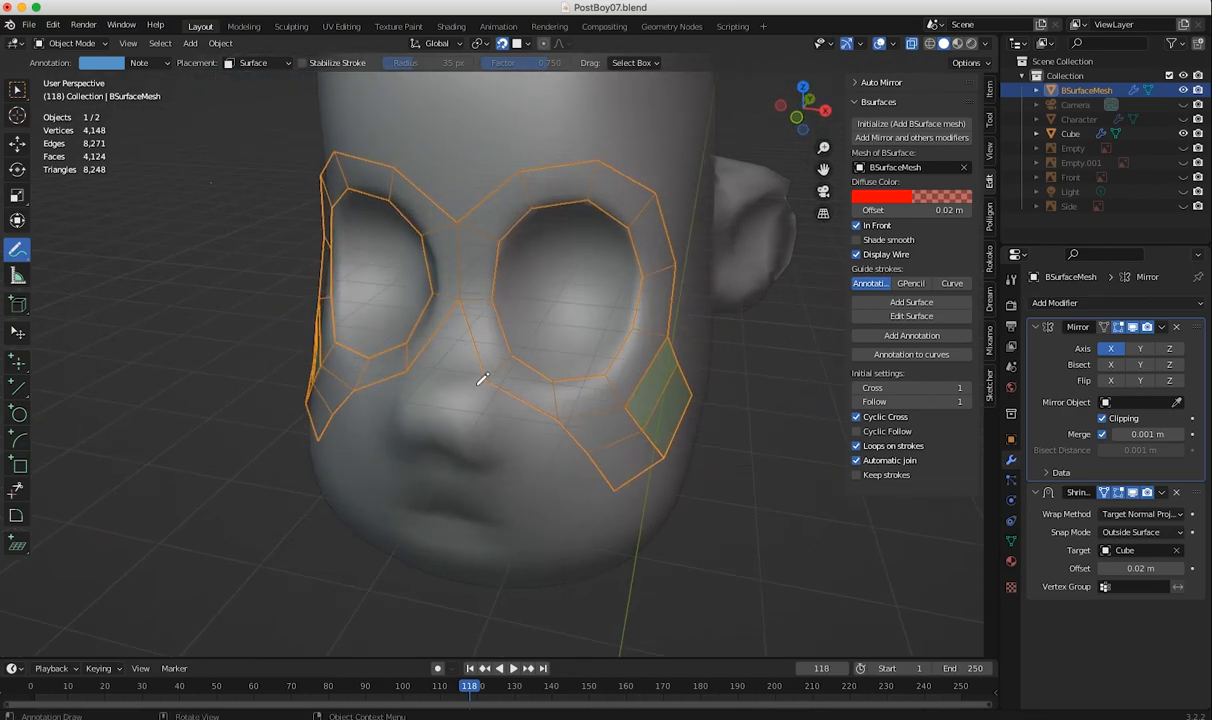
- Select all faces of the retopology mesh in Edit Mode and recalculate their normals to the outside
click(70, 43)
click(70, 43)
click(60, 57)
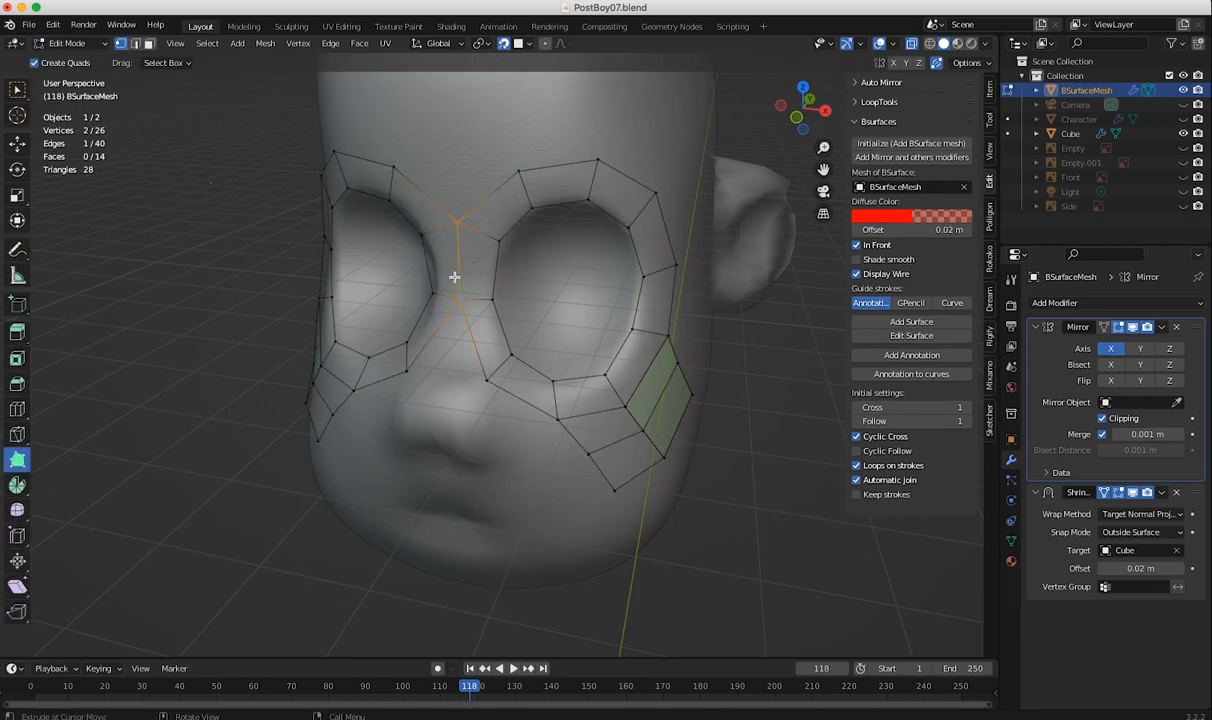
click(149, 43)
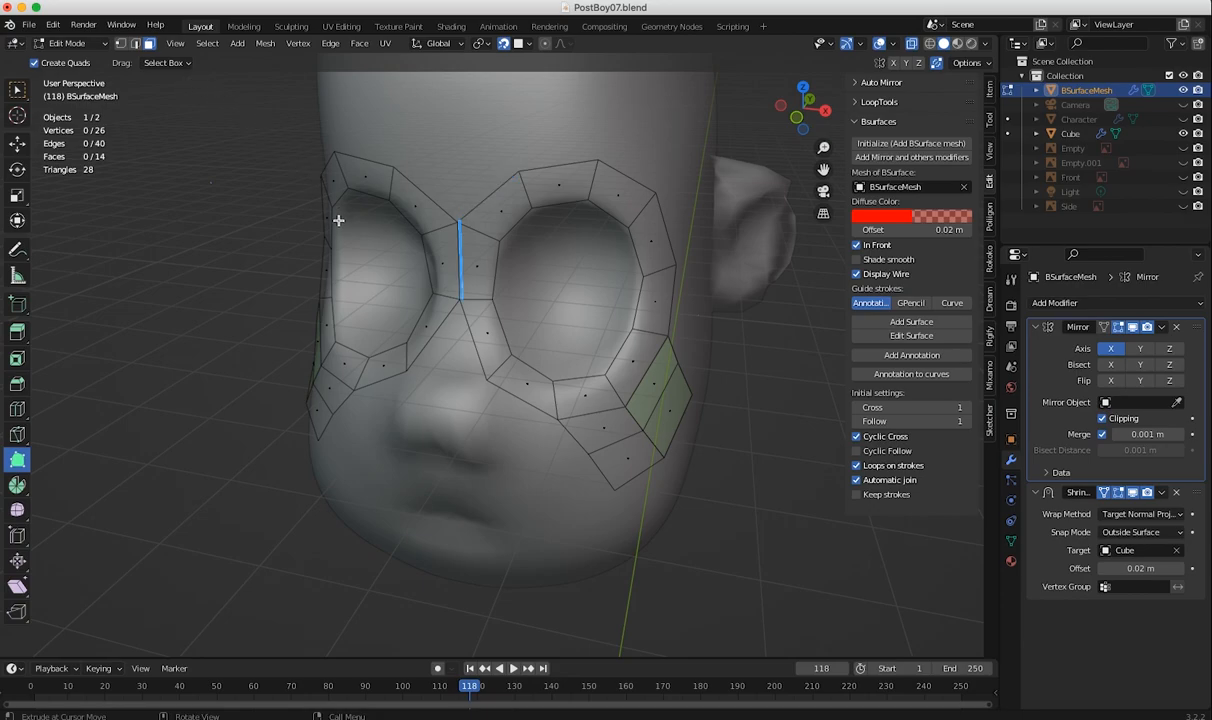
key(a)
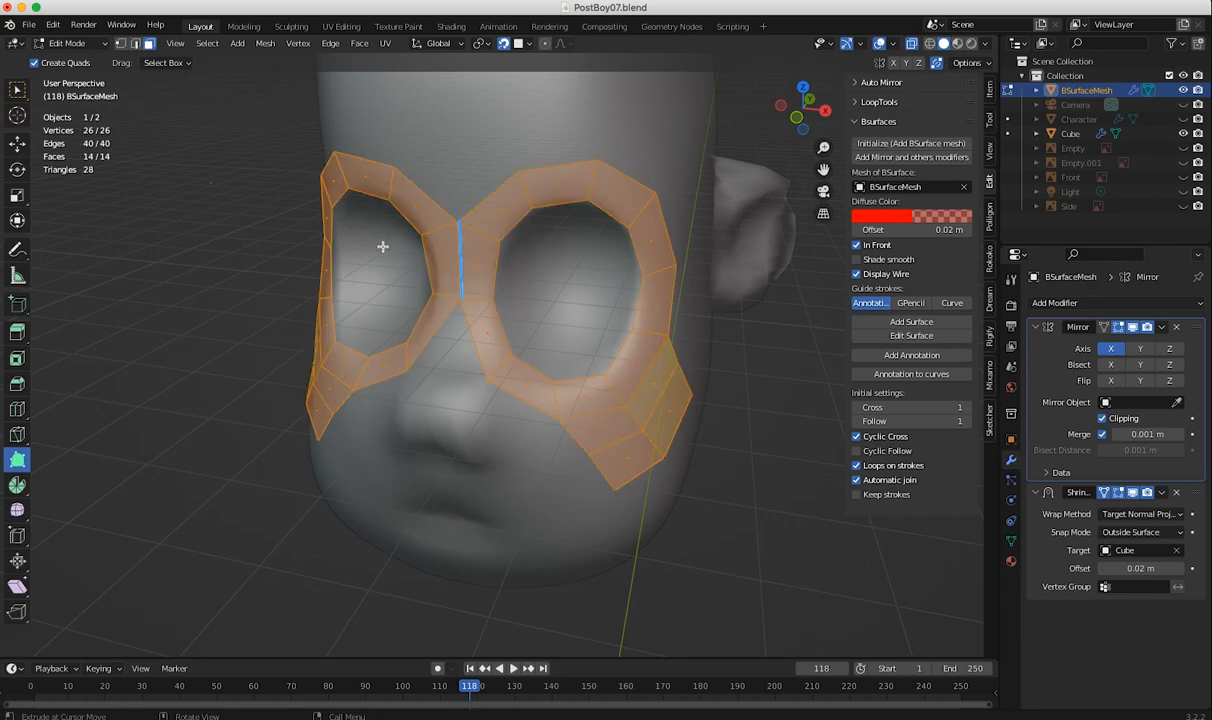
click(262, 44)
mouse_move(276, 305)
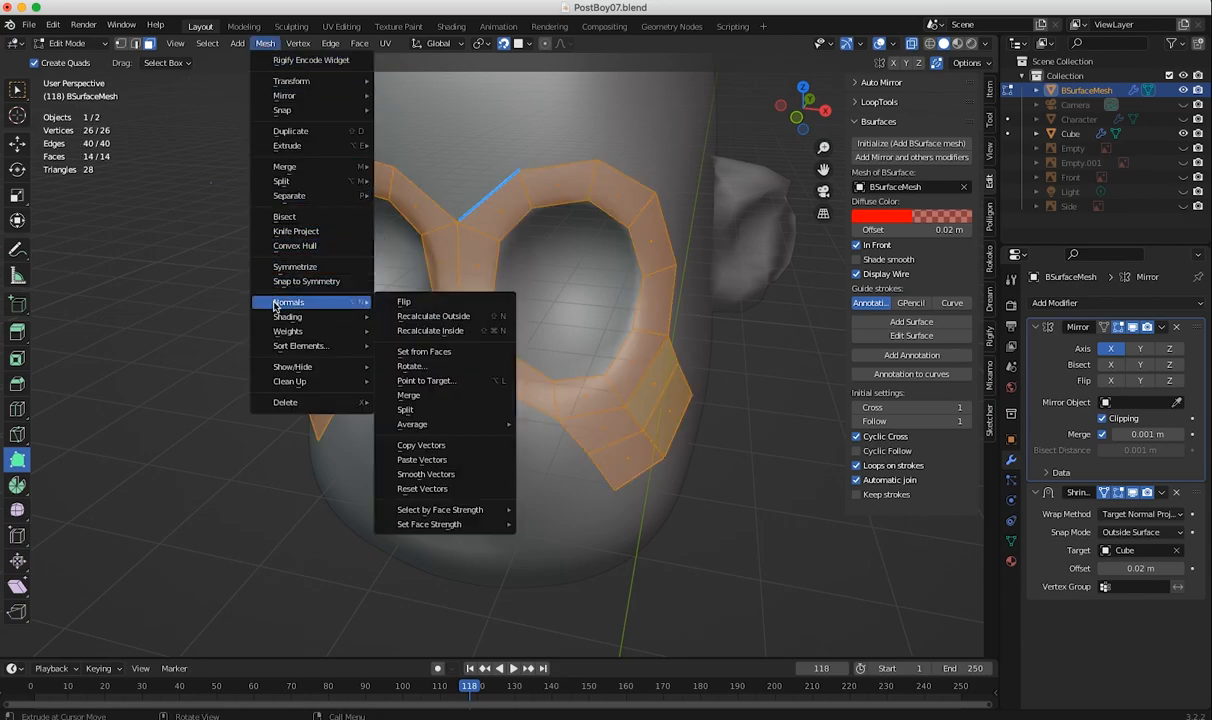
click(405, 317)
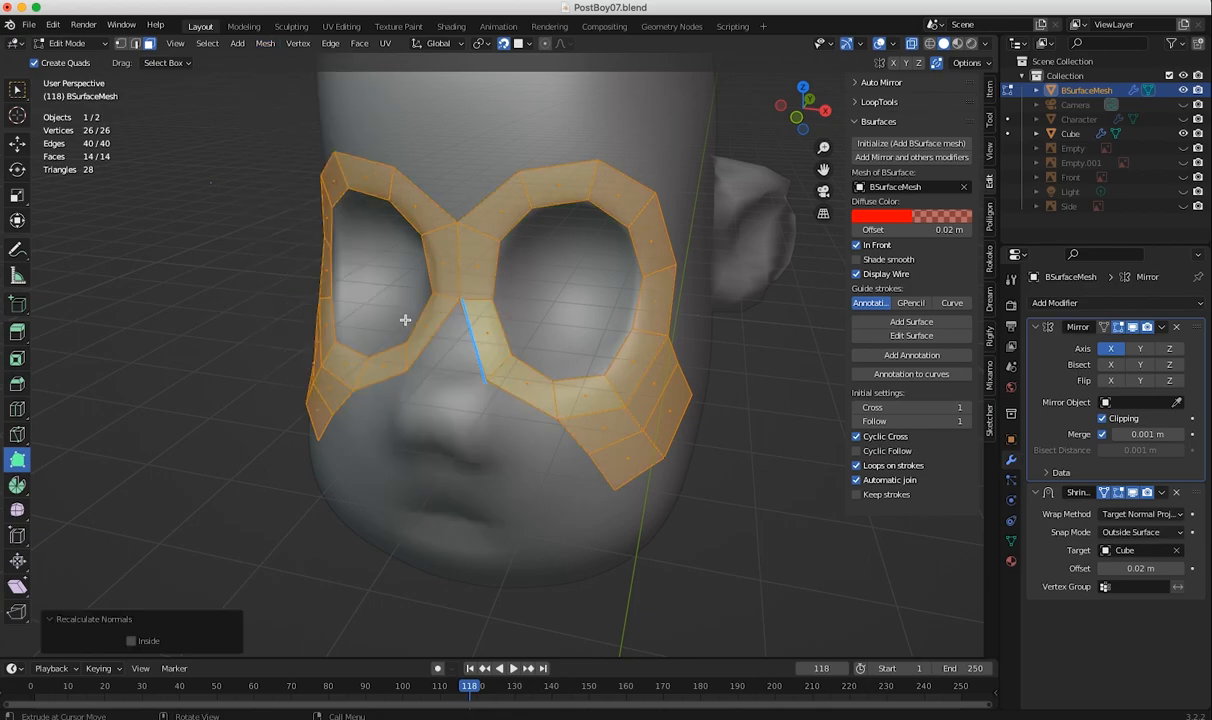
middle_drag(409, 330, 506, 349)
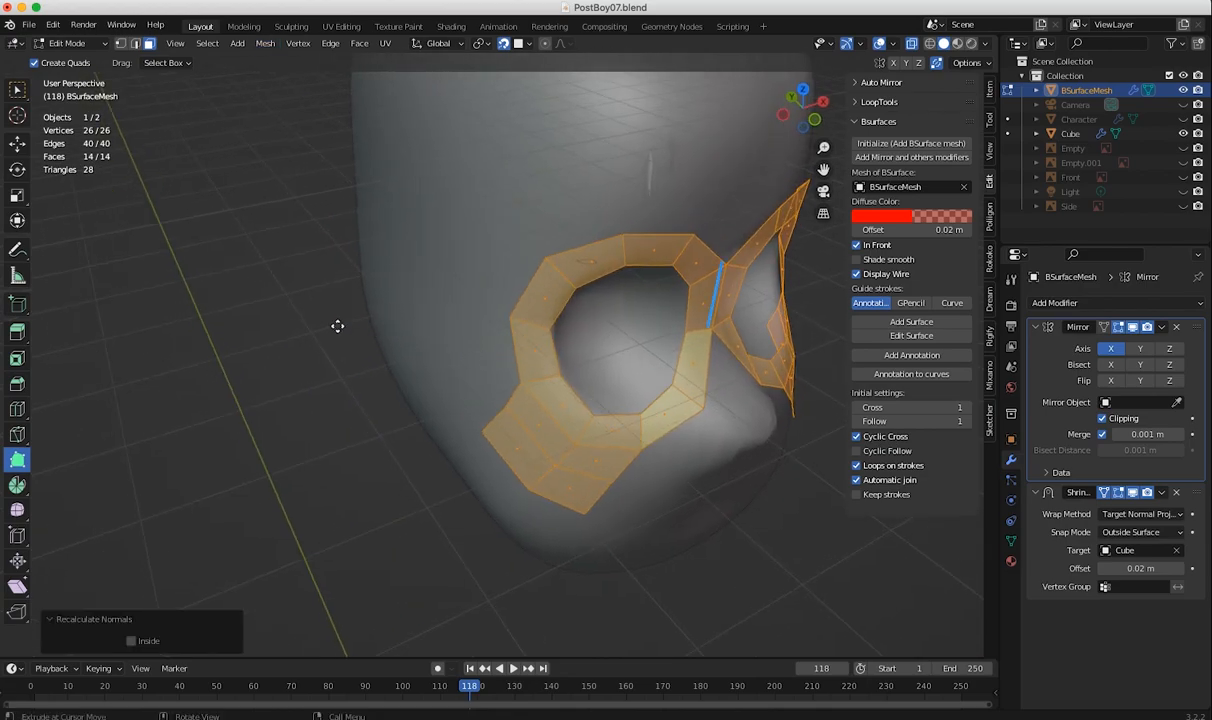
key(ctrl+z)
key(ctrl+z)
middle_drag(313, 320, 398, 203)
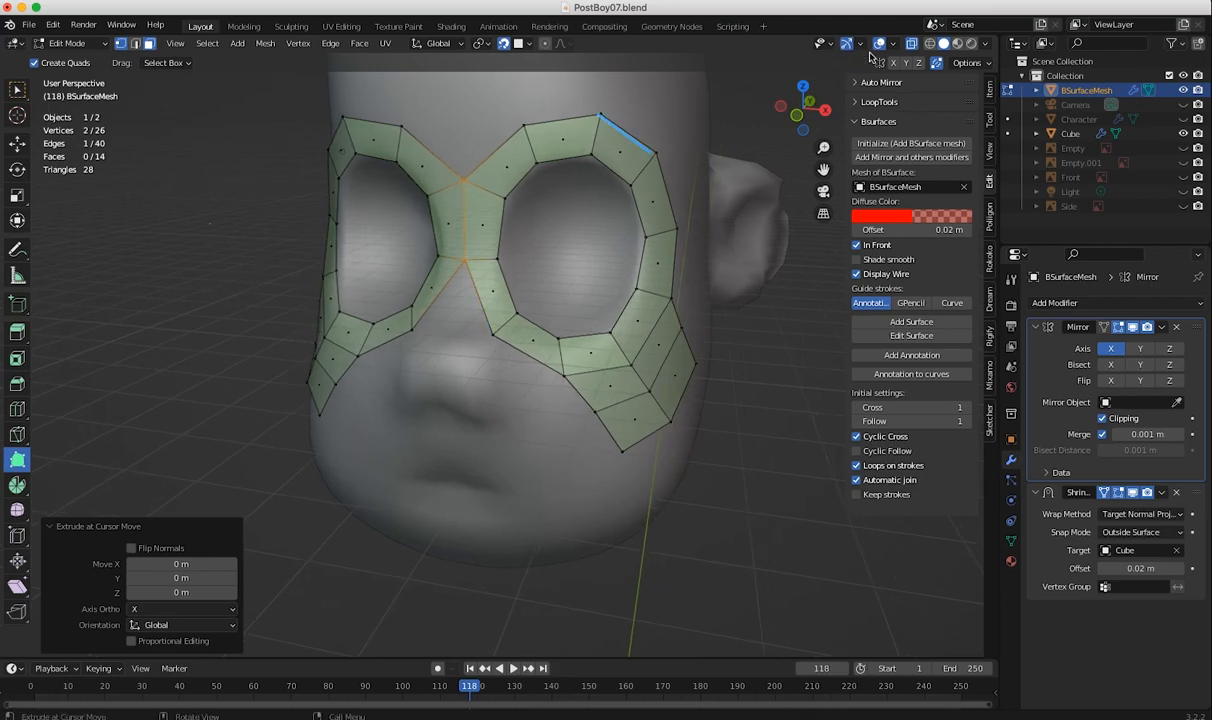
- Turn off Backface Culling in the viewport shading options while keeping X-Ray on
click(985, 45)
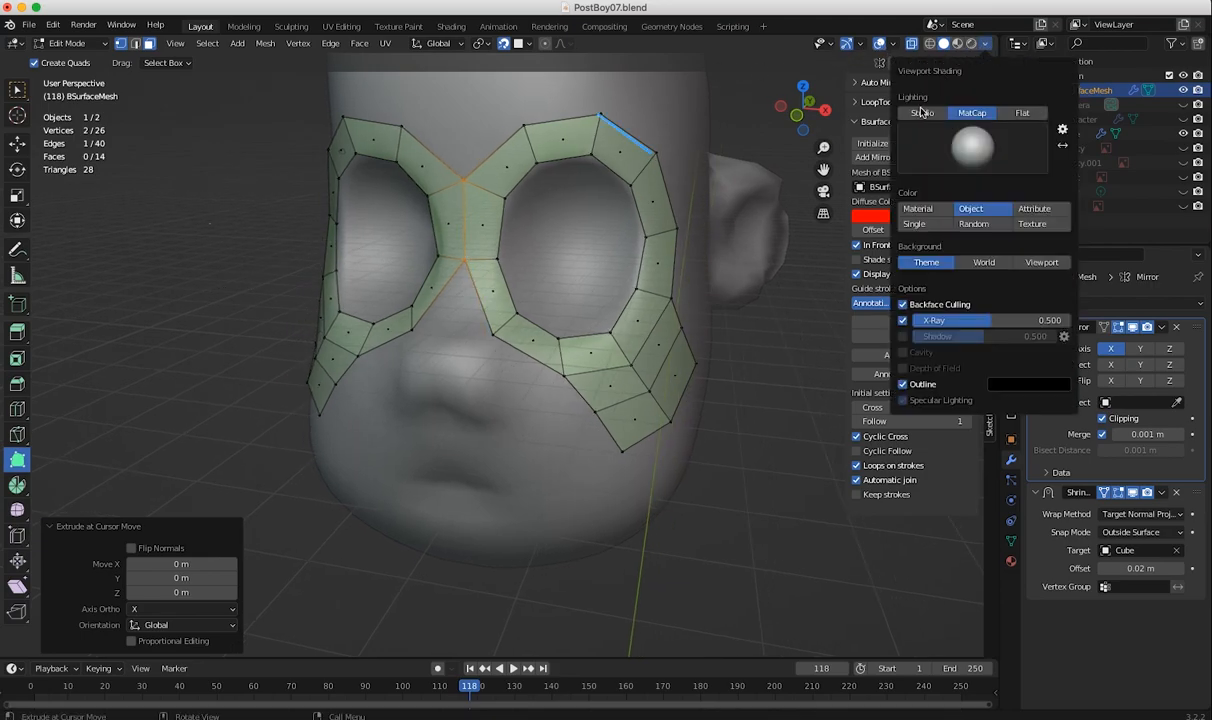
mouse_move(663, 379)
middle_down()
mouse_move(292, 347)
mouse_move(288, 331)
mouse_move(660, 345)
middle_up()
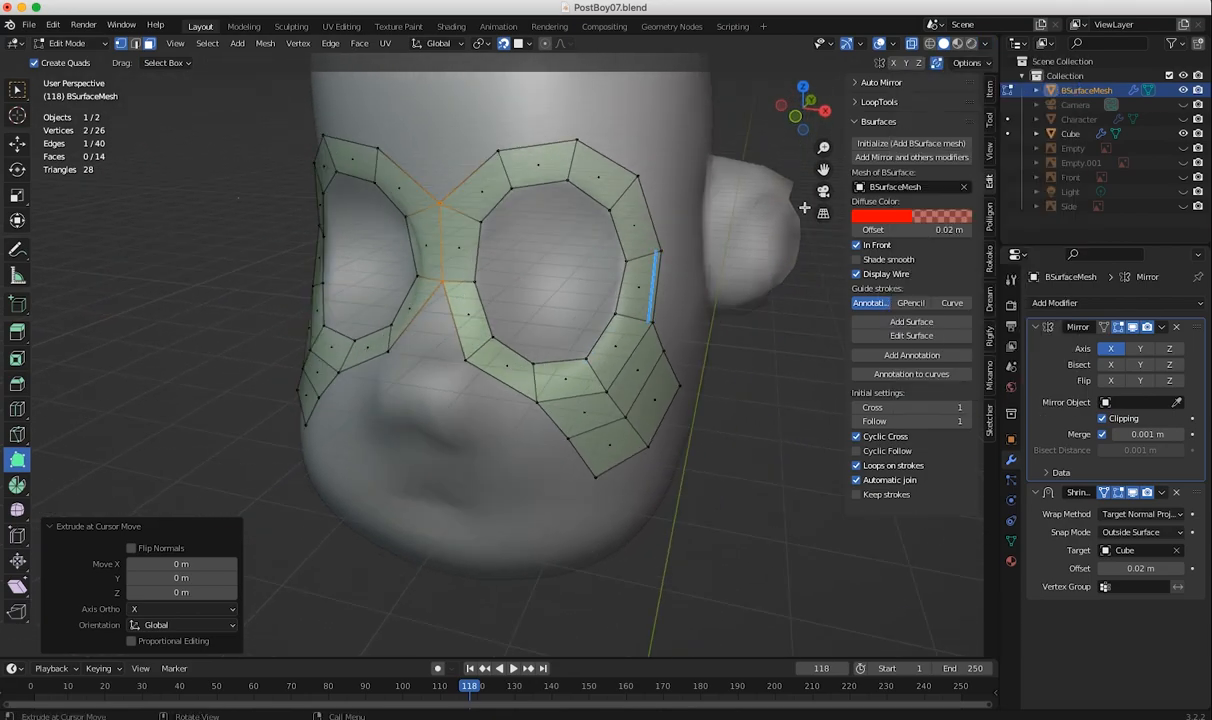
click(986, 44)
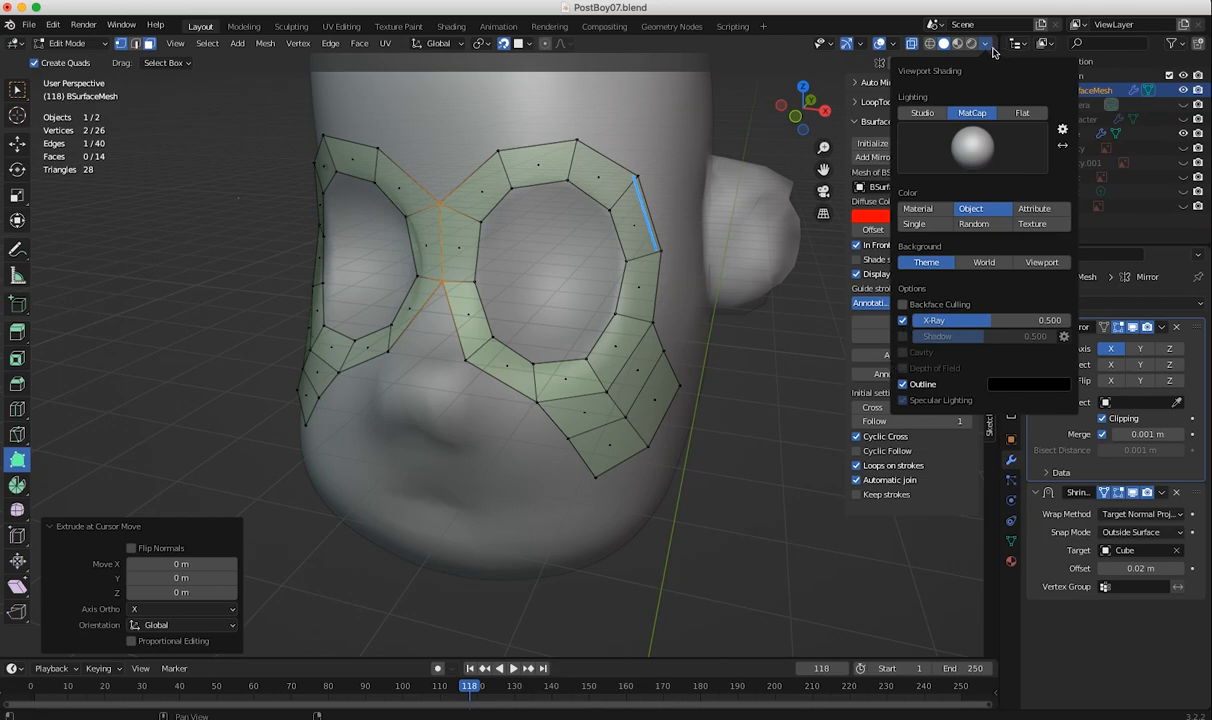
key(alt+z)
- Add a face with Poly Build below the eye ring's lower inner edge, beside the cheek strip, and adjust its corner vertices
mouse_move(800, 279)
middle_down()
mouse_move(307, 357)
mouse_move(306, 314)
middle_up()
middle_drag(326, 158, 638, 216)
middle_drag(548, 365, 525, 342)
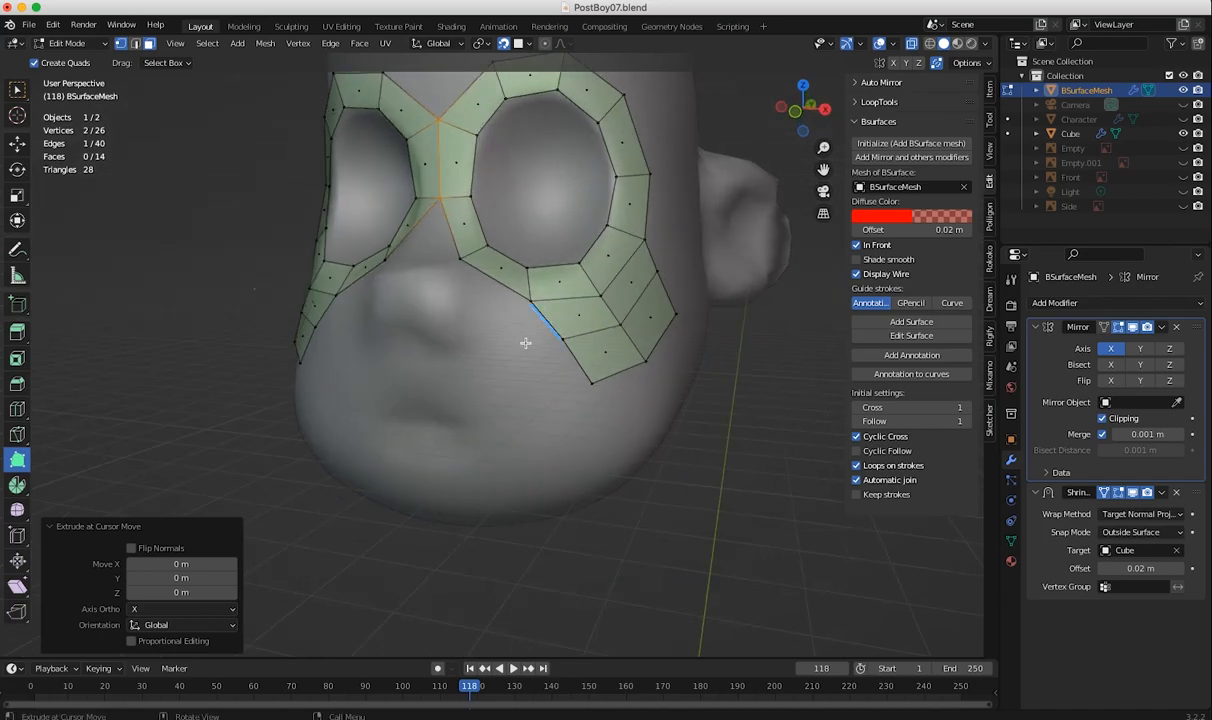
drag(529, 302, 527, 345)
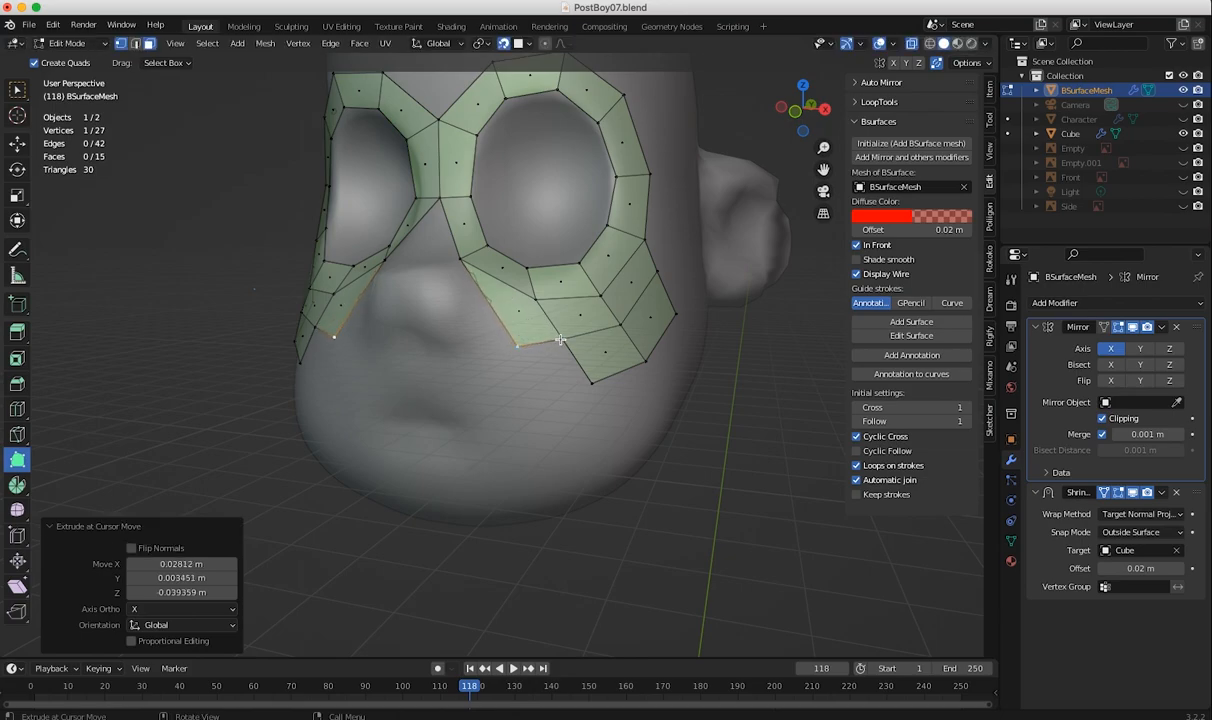
click(560, 340)
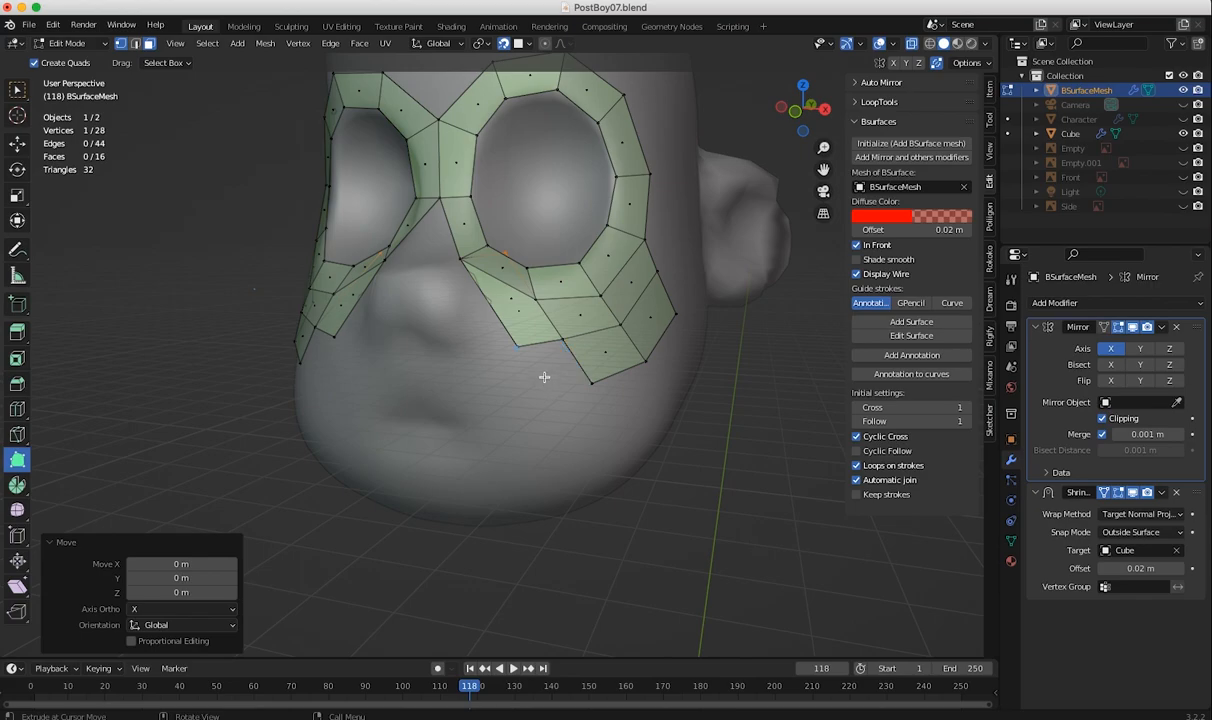
key(ctrl+z)
mouse_move(559, 341)
mouse_down()
mouse_move(536, 389)
mouse_move(570, 340)
mouse_up()
middle_drag(496, 348, 388, 383)
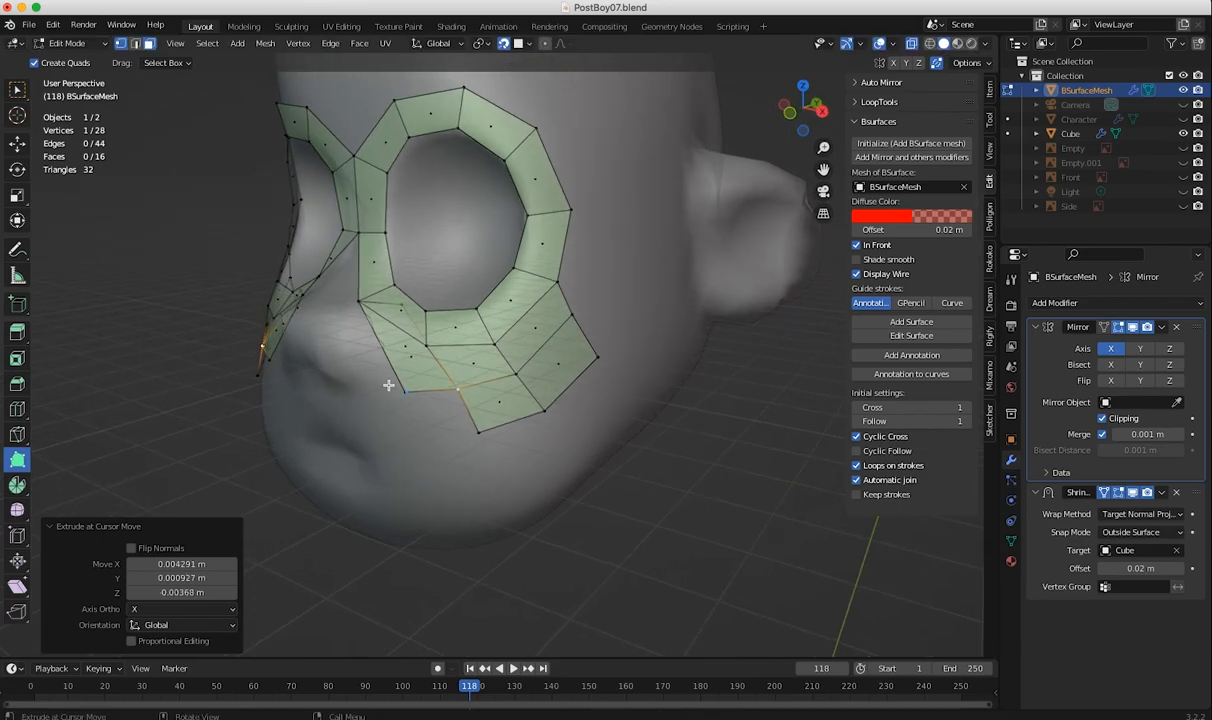
drag(405, 396, 382, 369)
middle_drag(385, 369, 574, 296)
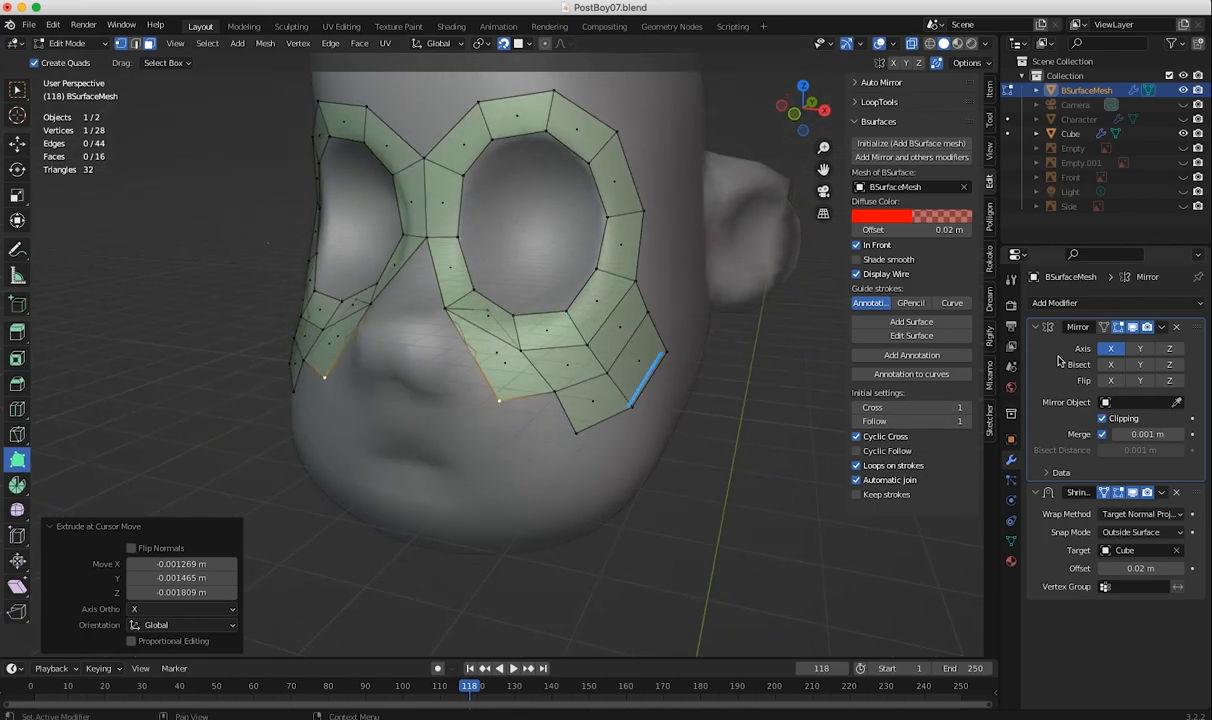
- Collapse the Mirror modifier's settings and turn off its display in the viewport
key(a)
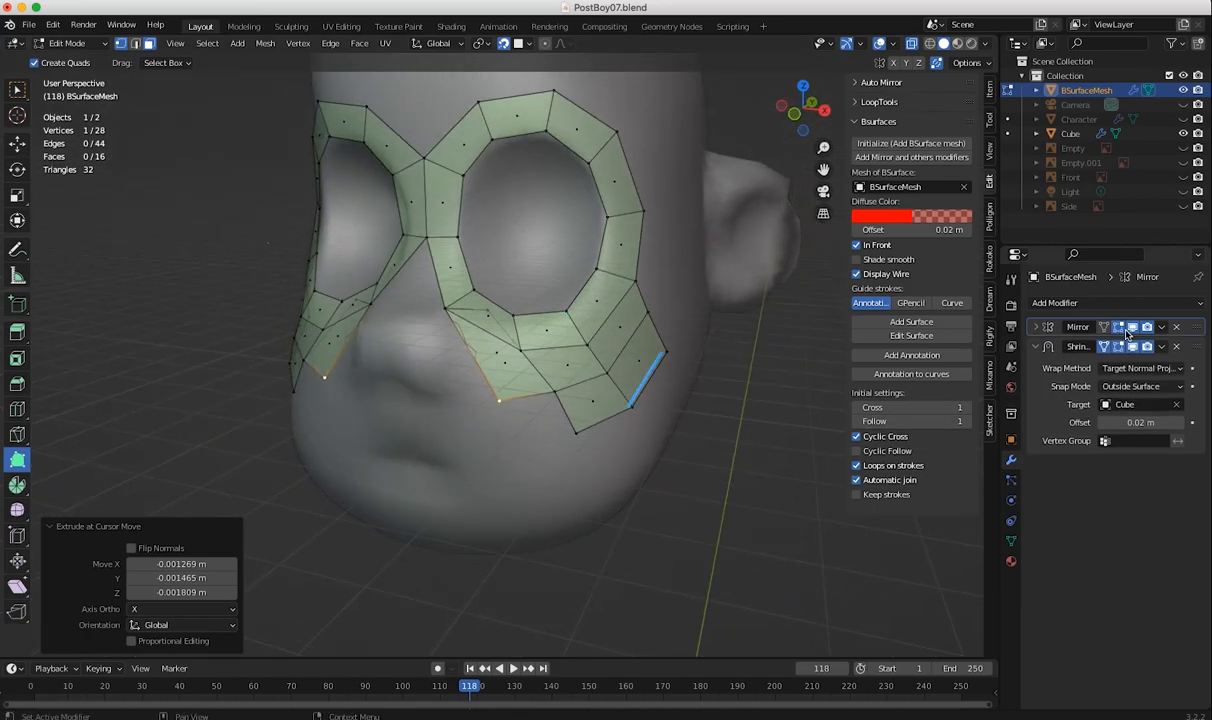
click(1161, 328)
click(1161, 329)
click(1118, 328)
click(1120, 330)
click(1133, 328)
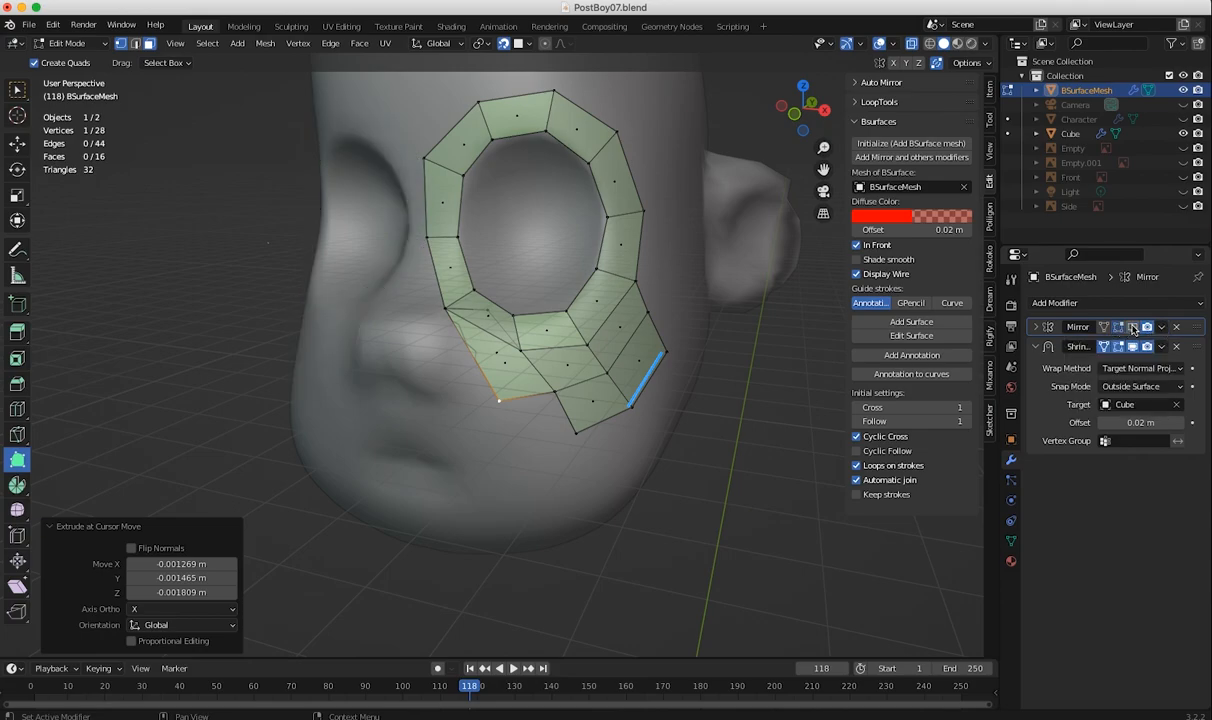
- Pull the overlapping cheek face's outer vertex down toward the mouth to expose the face, and try selecting it with Poly Build active
middle_drag(445, 345, 408, 340)
drag(408, 404, 391, 474)
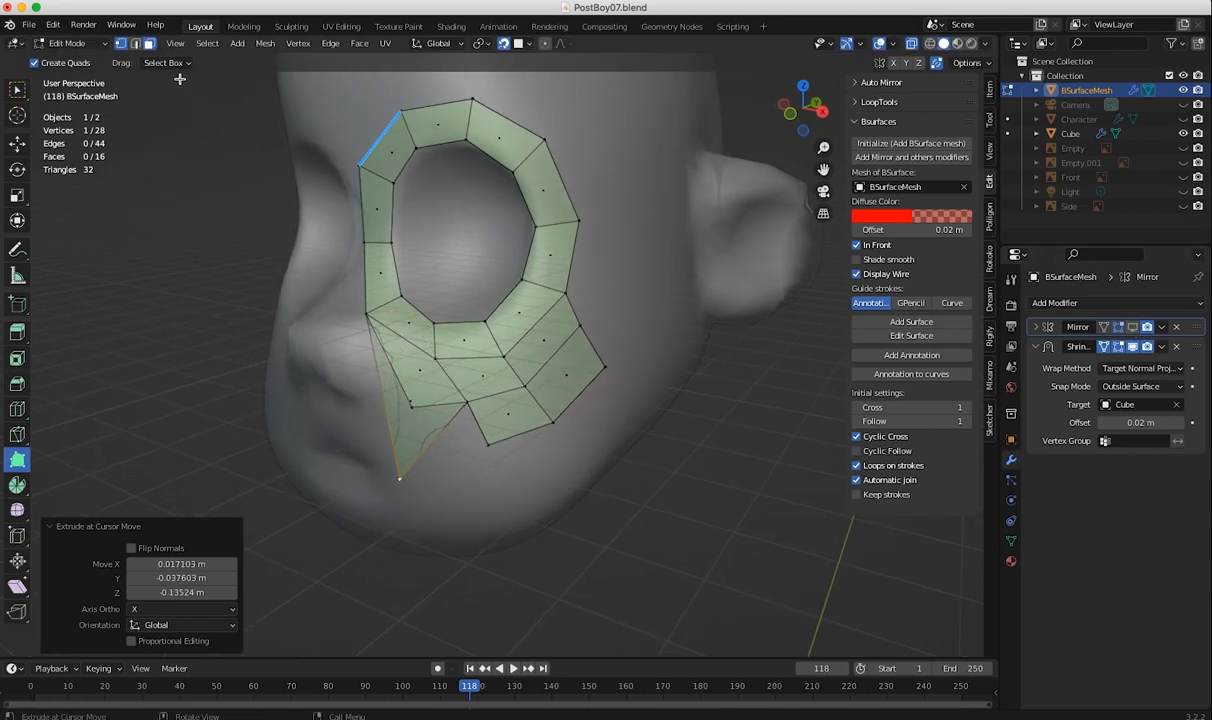
click(149, 43)
click(408, 459)
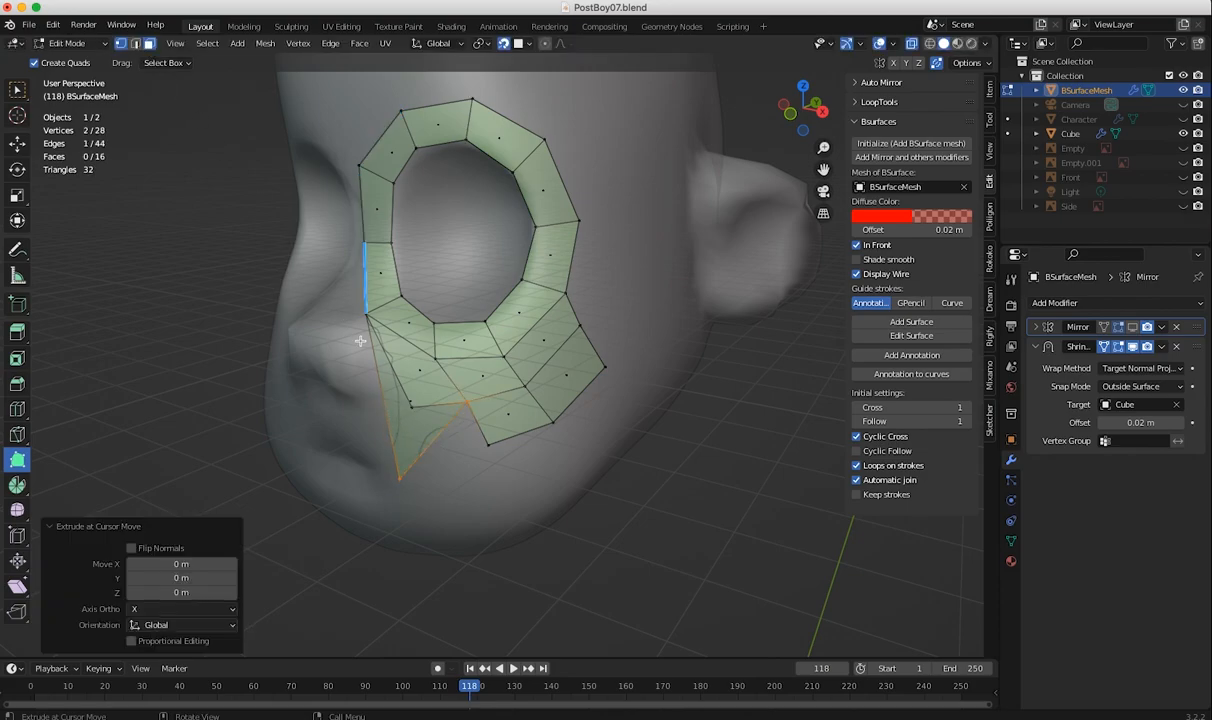
click(119, 45)
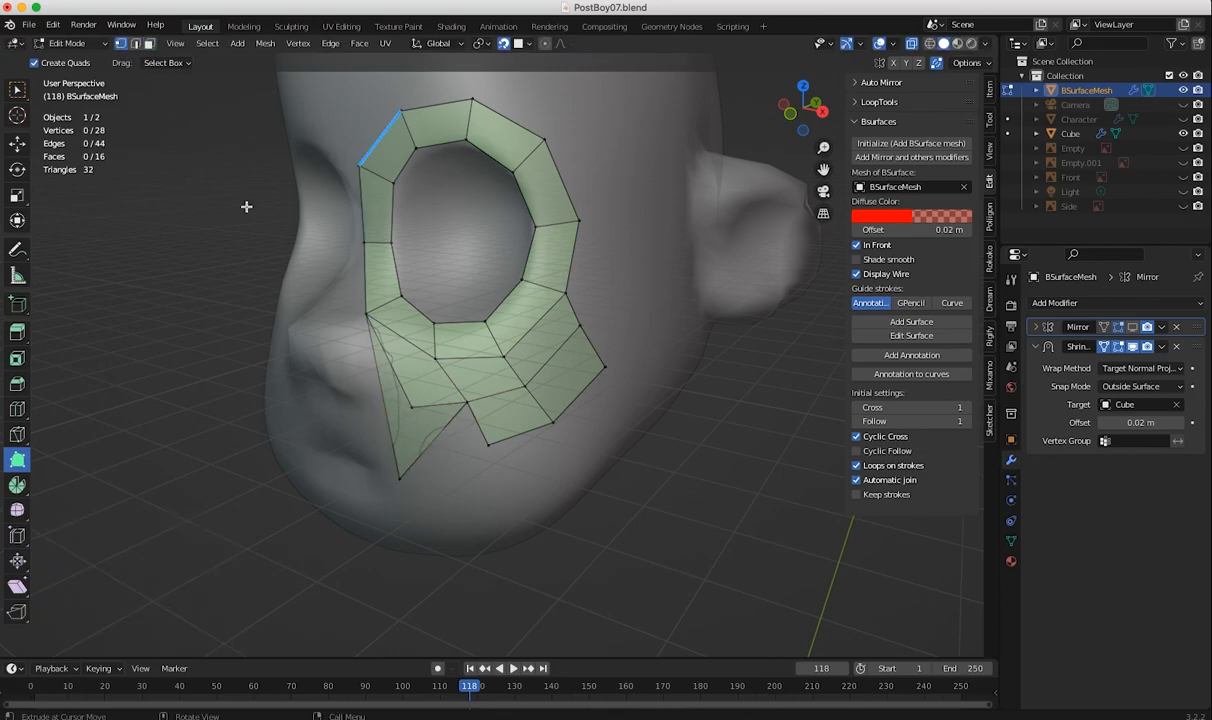
click(411, 436)
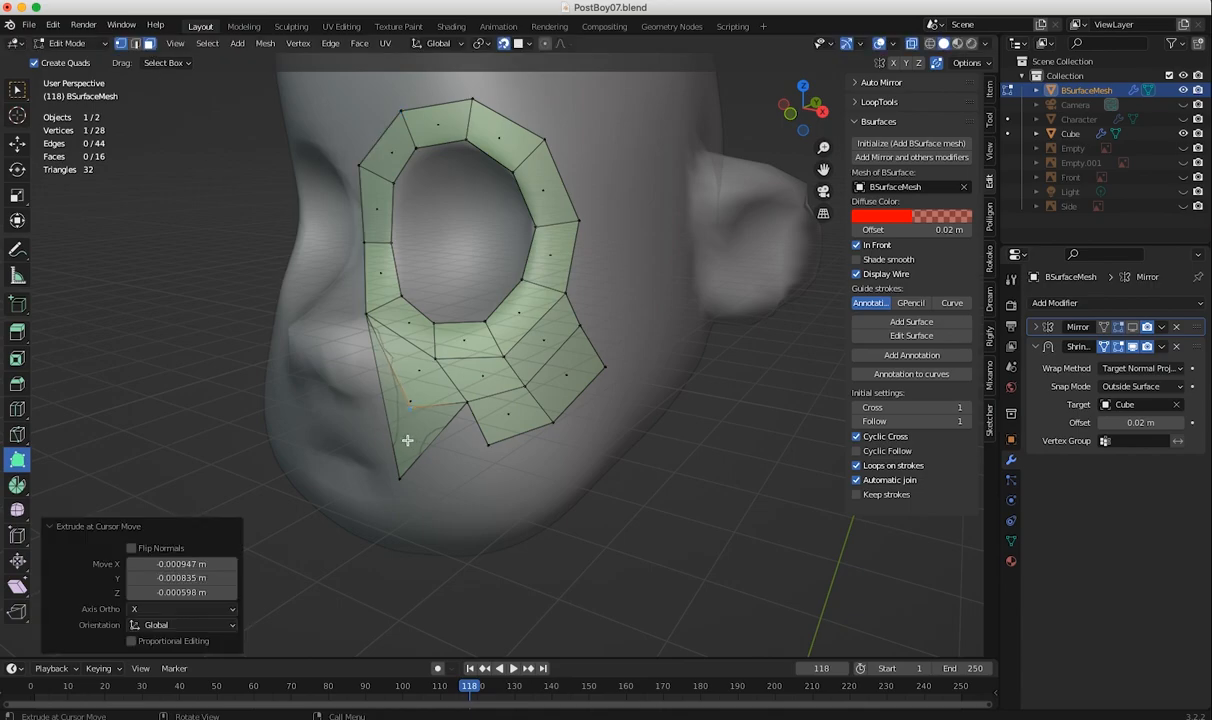
click(119, 46)
click(148, 44)
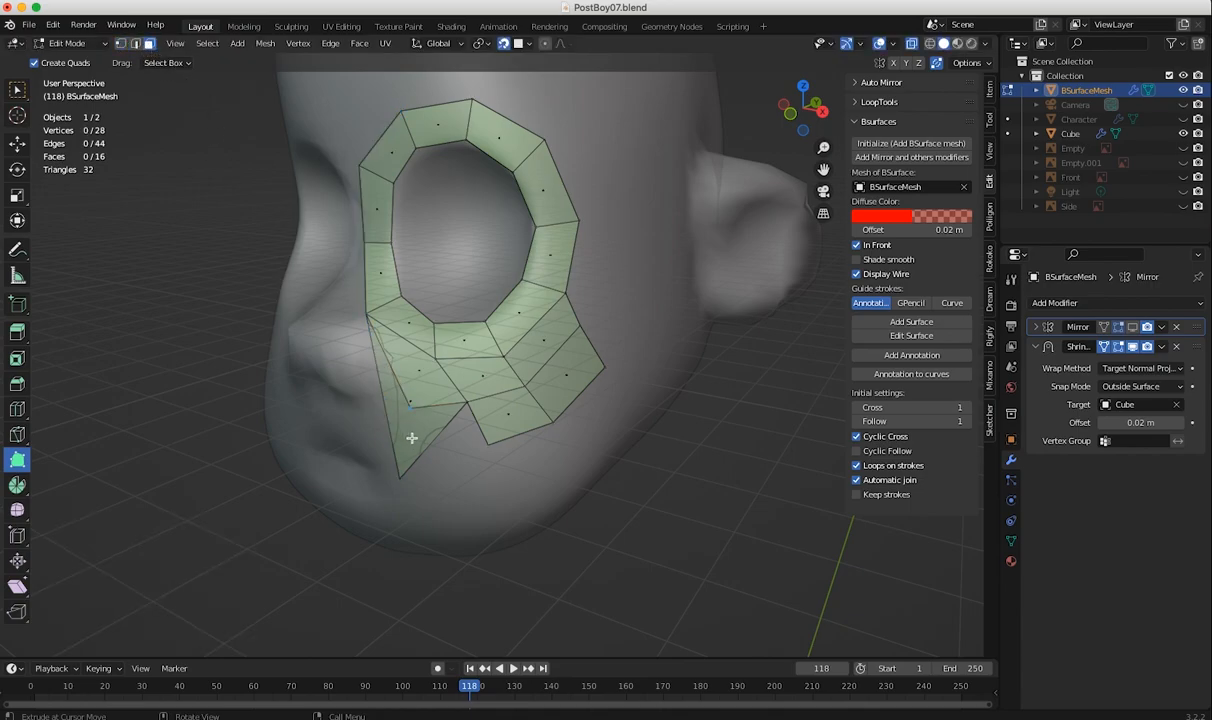
middle_drag(289, 216, 620, 414)
click(612, 431)
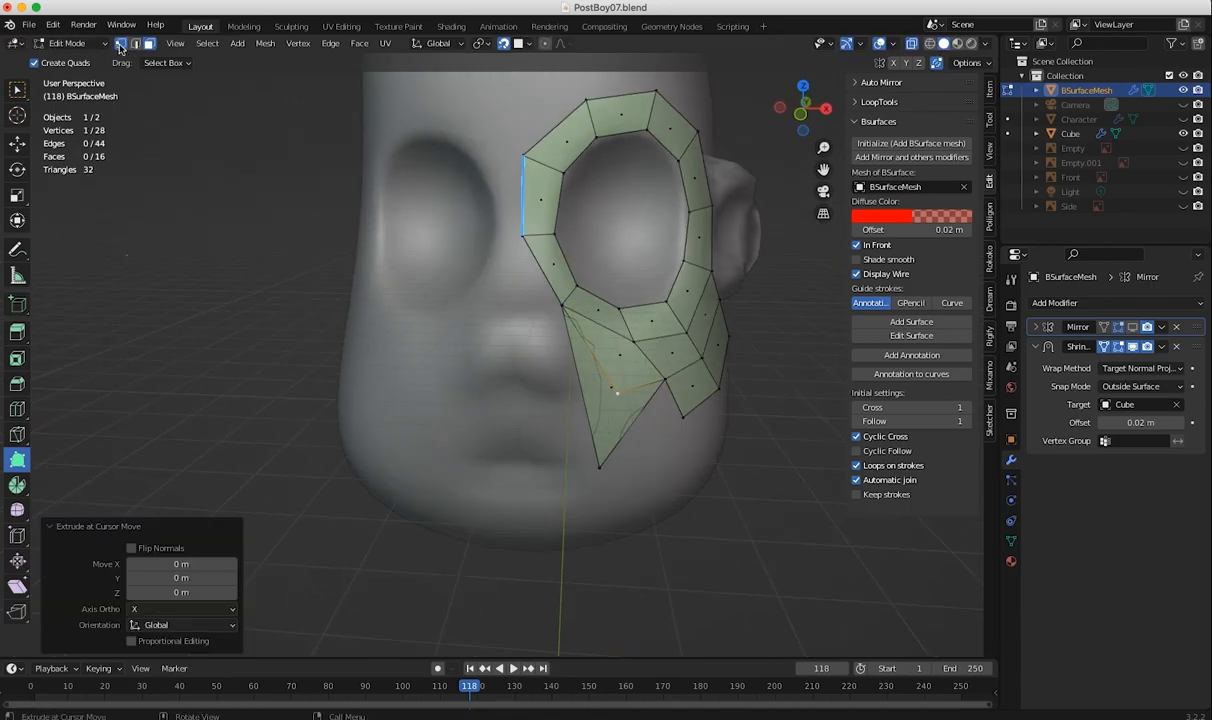
click(119, 46)
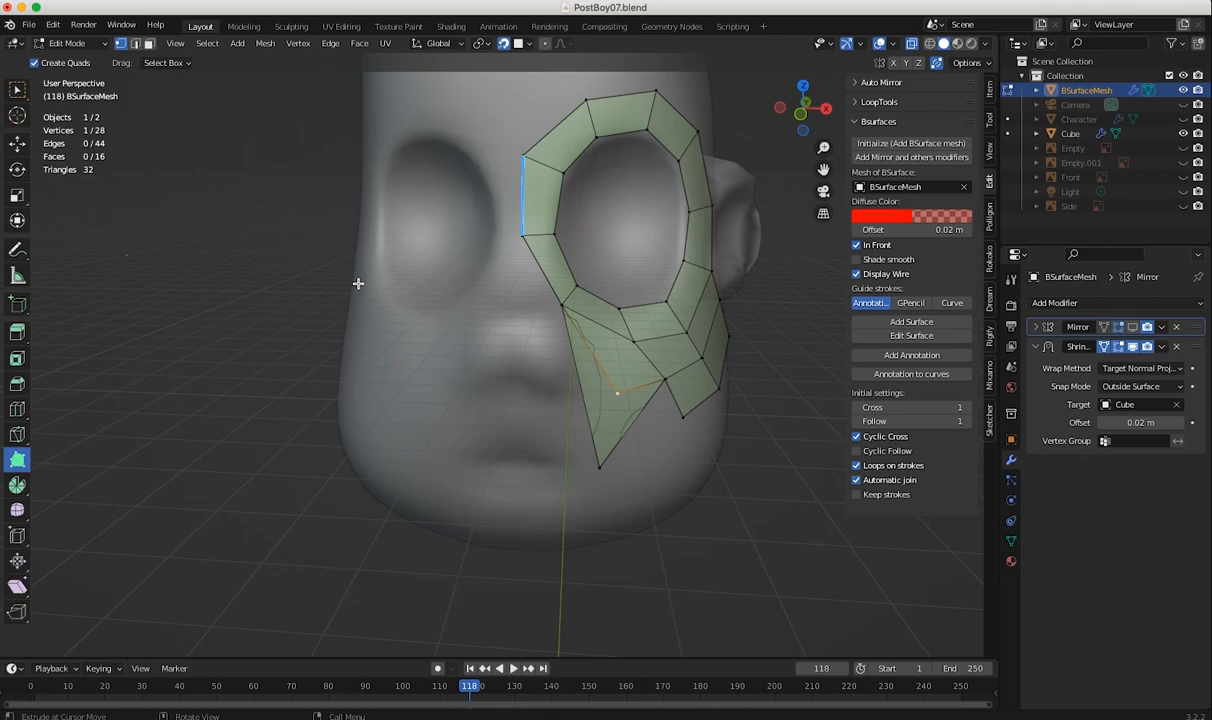
click(164, 104)
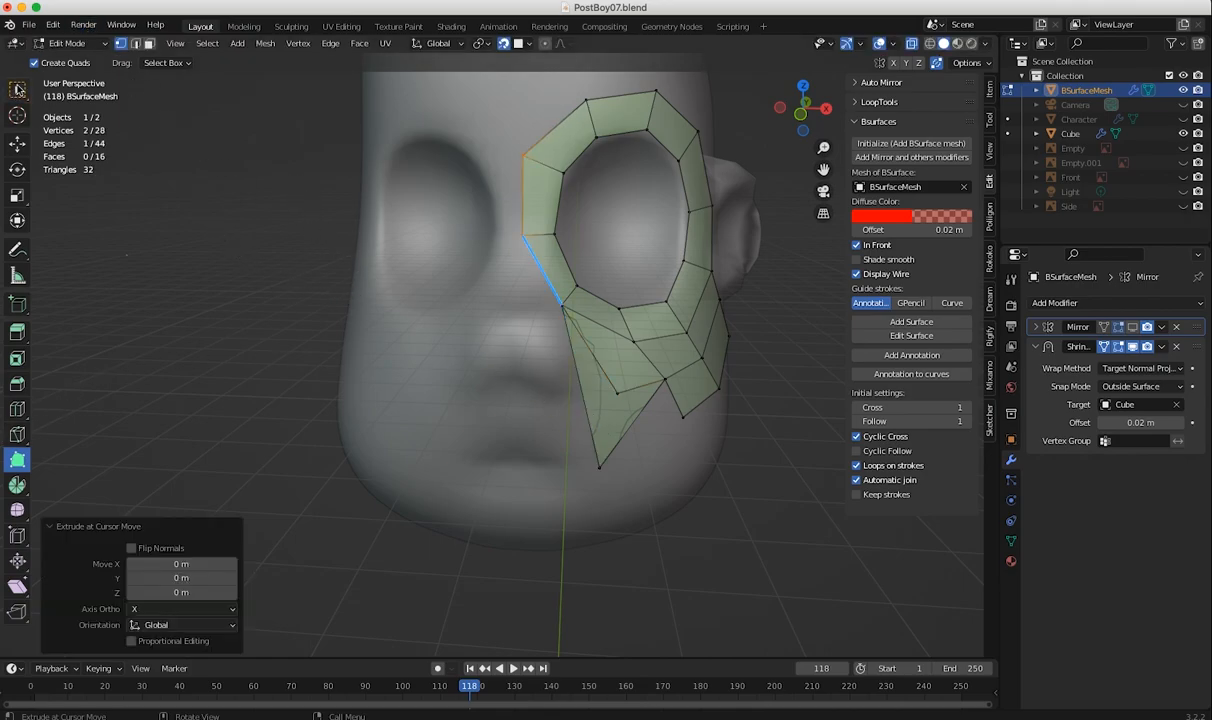
- Select the exposed overlapping face below the cheek strip with the Select Box tool in face mode and delete it
click(17, 89)
key(3)
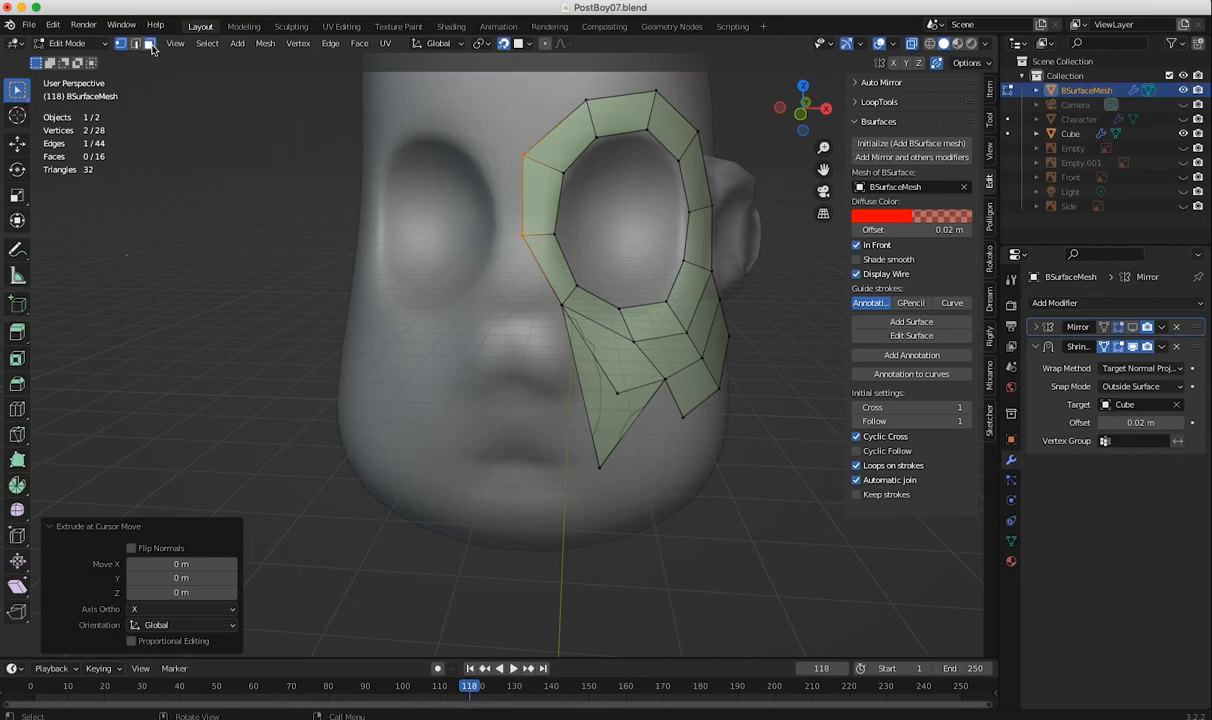
click(610, 415)
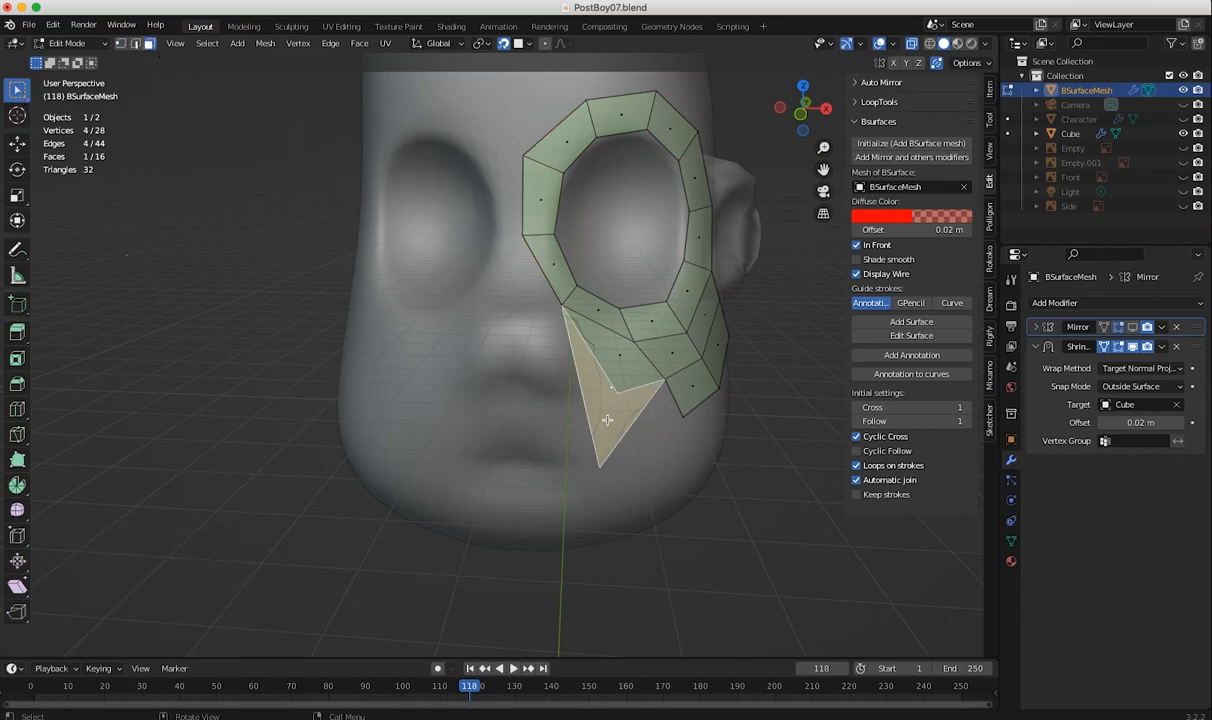
key(x)
click(586, 422)
- Turn off X-Ray and reposition the lower vertices of the cheek faces with Poly Build to even them out
middle_drag(584, 427, 709, 216)
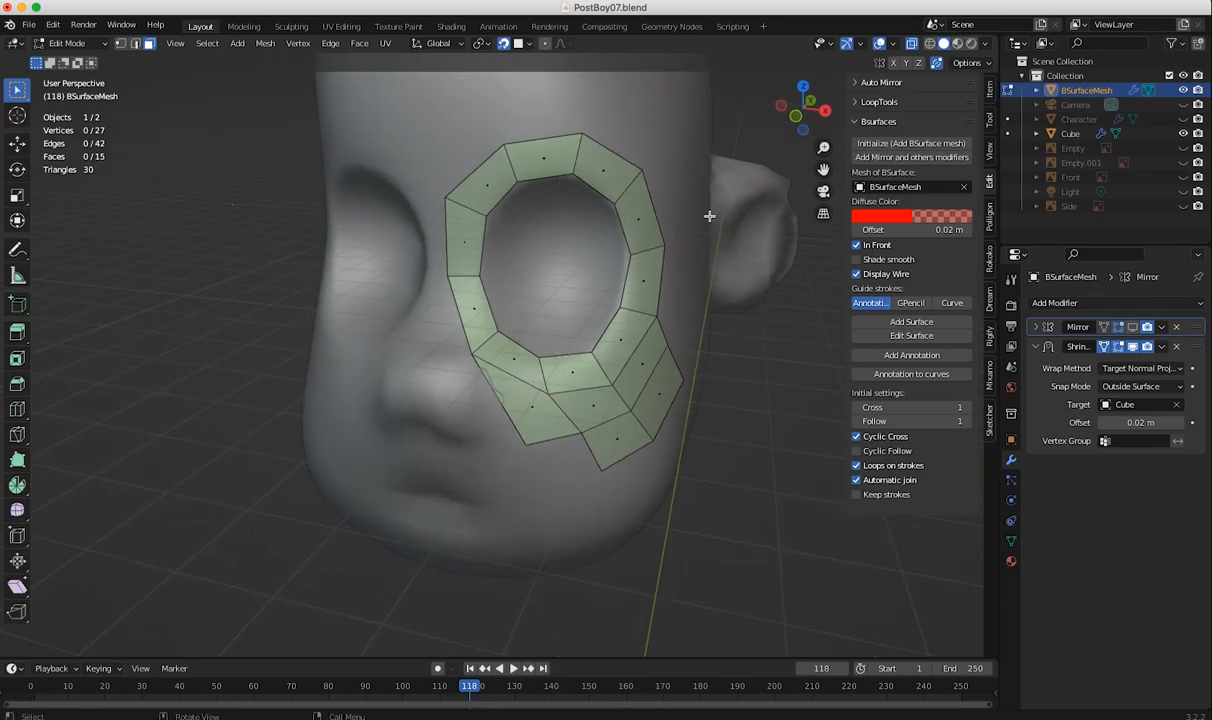
click(910, 46)
middle_drag(516, 437, 428, 358)
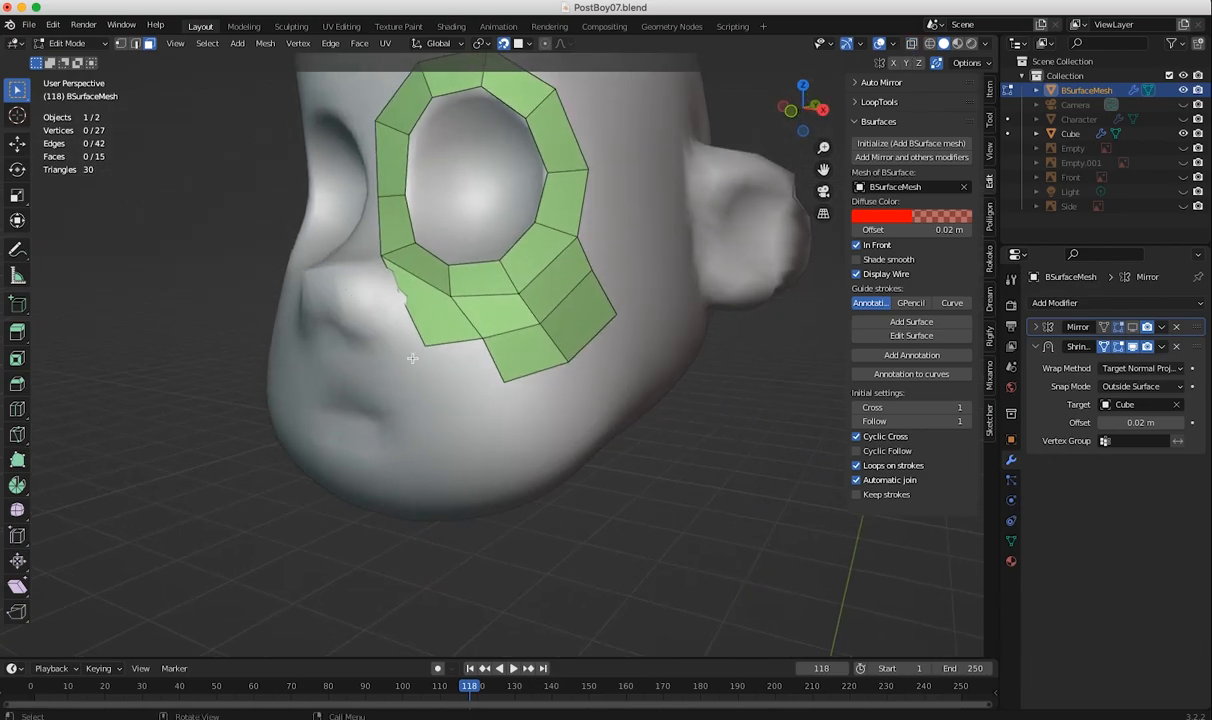
click(17, 459)
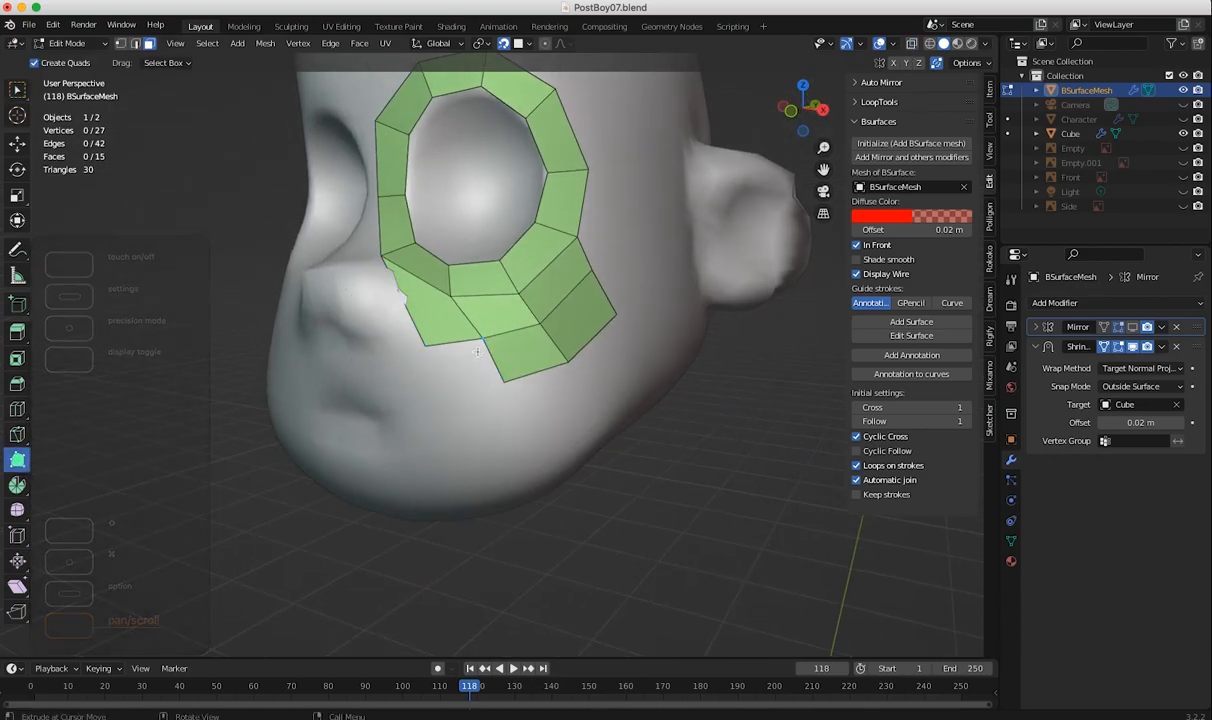
drag(483, 338, 447, 338)
drag(567, 361, 553, 354)
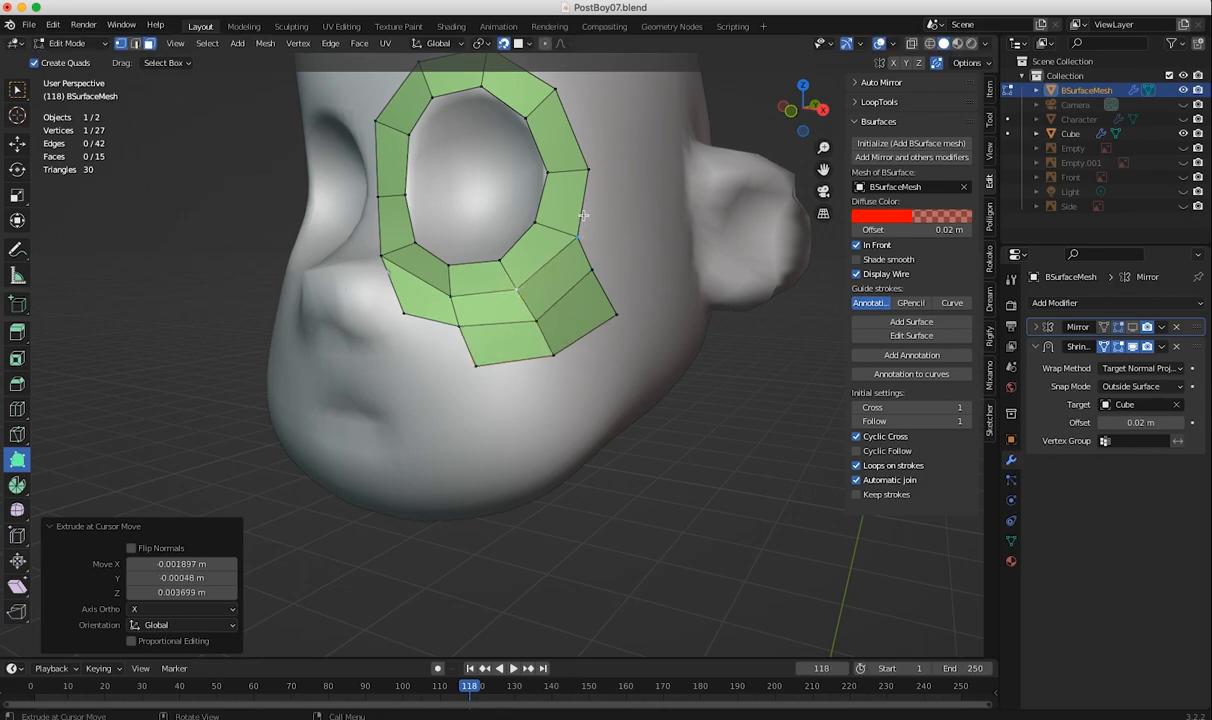
- Extrude a new face outward from the outer side of the eye ring with Poly Build and weld it to the cheek strip
key(e)
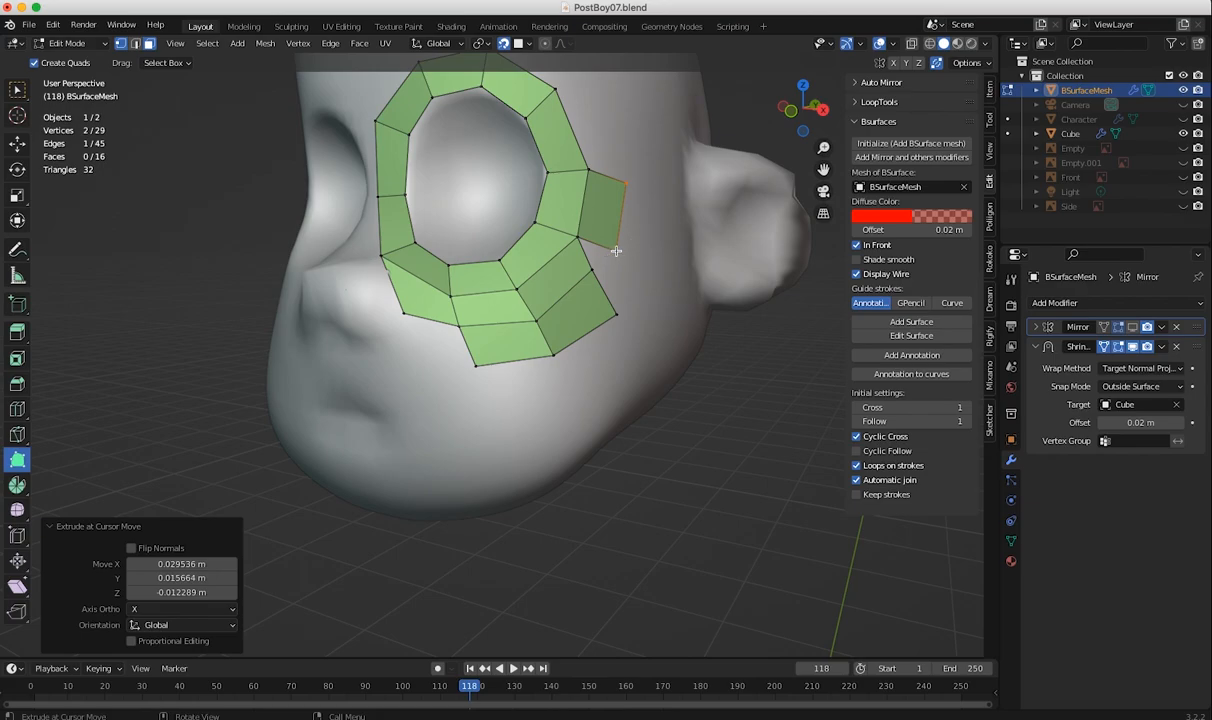
click(588, 262)
drag(626, 184, 588, 175)
drag(577, 236, 617, 314)
drag(657, 233, 662, 253)
drag(623, 197, 603, 203)
middle_drag(603, 203, 614, 282)
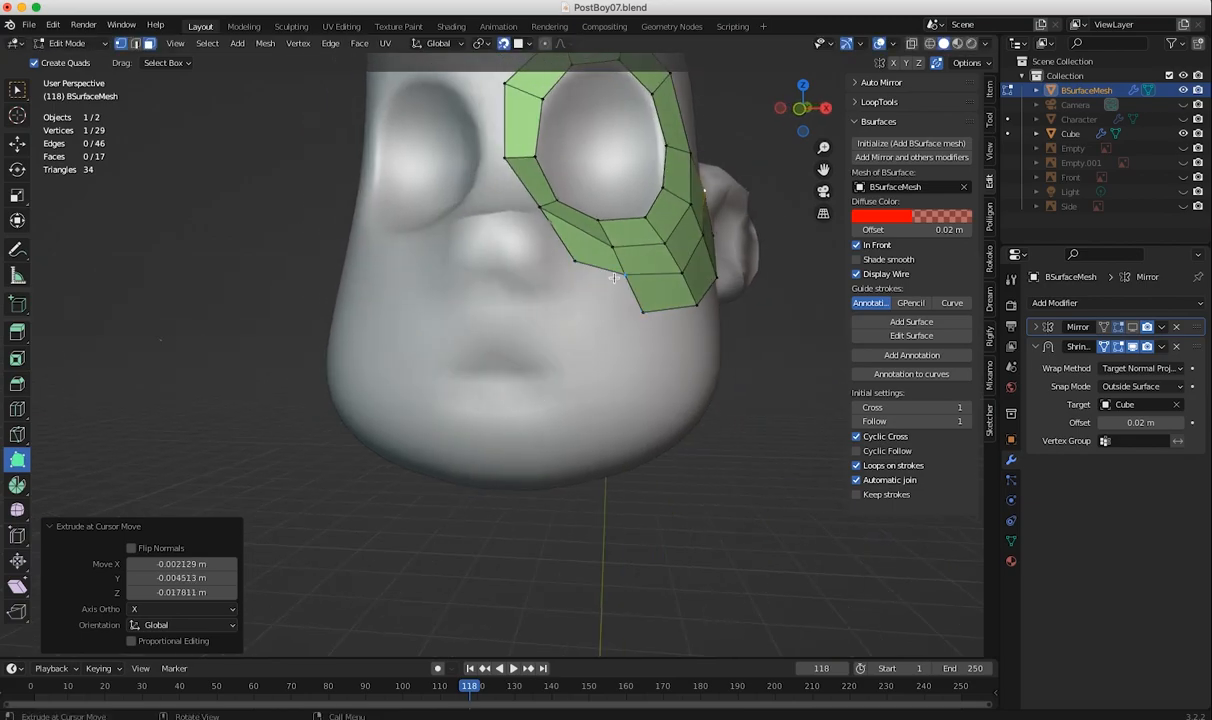
- Add a face at the inner end of the lower cheek strip beside the nose and reposition its vertices to even the strip
drag(624, 273, 625, 306)
middle_drag(621, 277, 495, 347)
drag(504, 349, 497, 306)
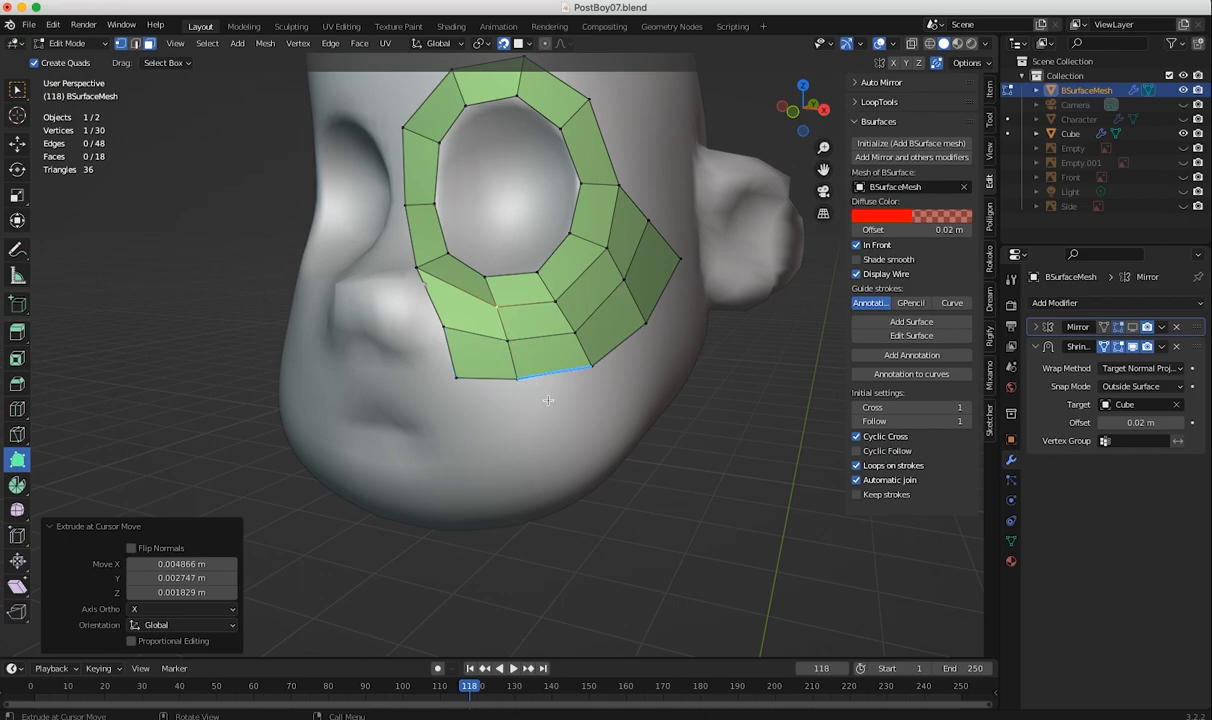
- Extrude a temple face from the upper outer eye ring, weld it to the cheek strip, and pull its upper vertex inward
middle_drag(553, 381, 505, 385)
drag(479, 243, 497, 286)
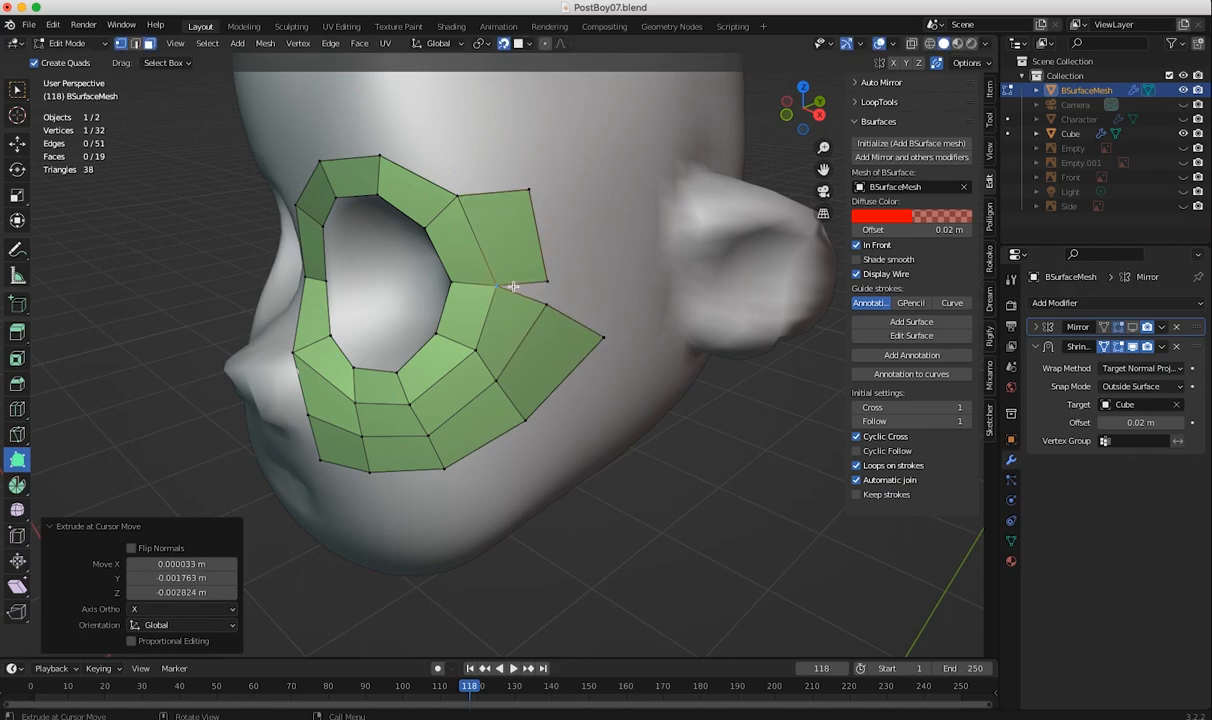
drag(603, 335, 539, 299)
drag(529, 189, 497, 193)
middle_drag(497, 193, 570, 253)
- Extrude a face above the outer corner of the eye, join it to the temple face, and adjust its upper vertex
click(569, 162)
ctrl+right_click(604, 148)
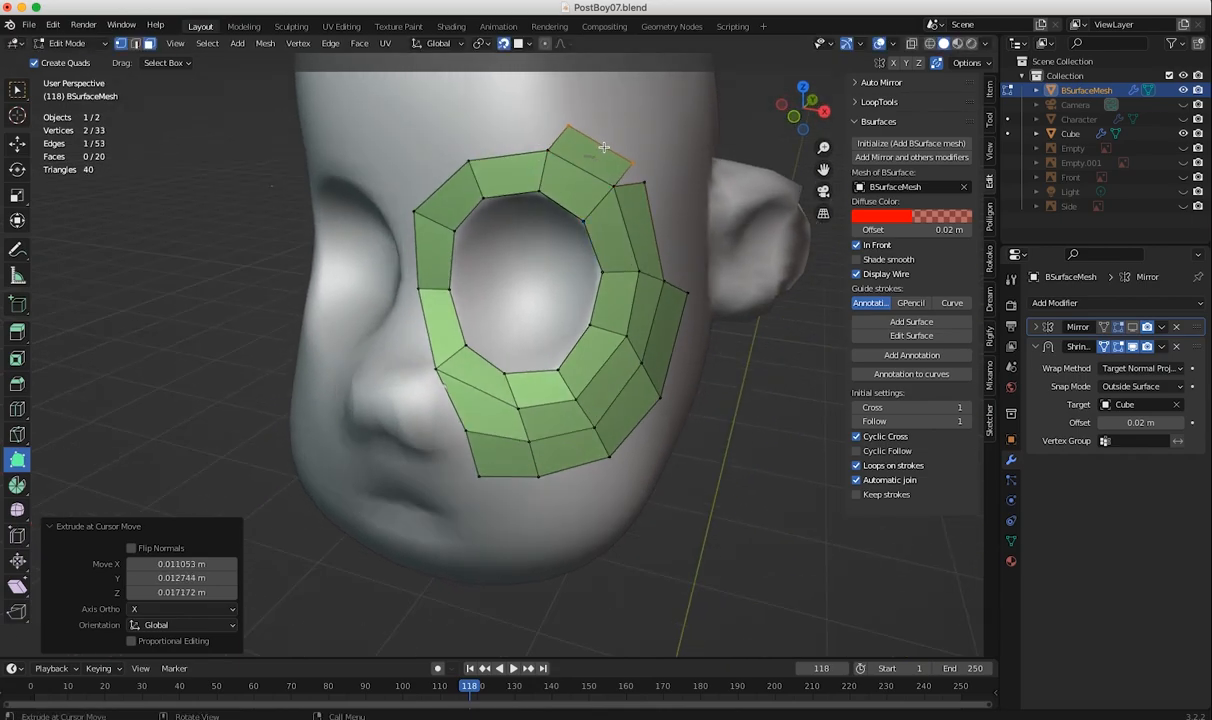
mouse_move(640, 179)
mouse_down()
mouse_move(631, 163)
mouse_move(644, 178)
mouse_move(641, 168)
mouse_up()
drag(568, 126, 553, 117)
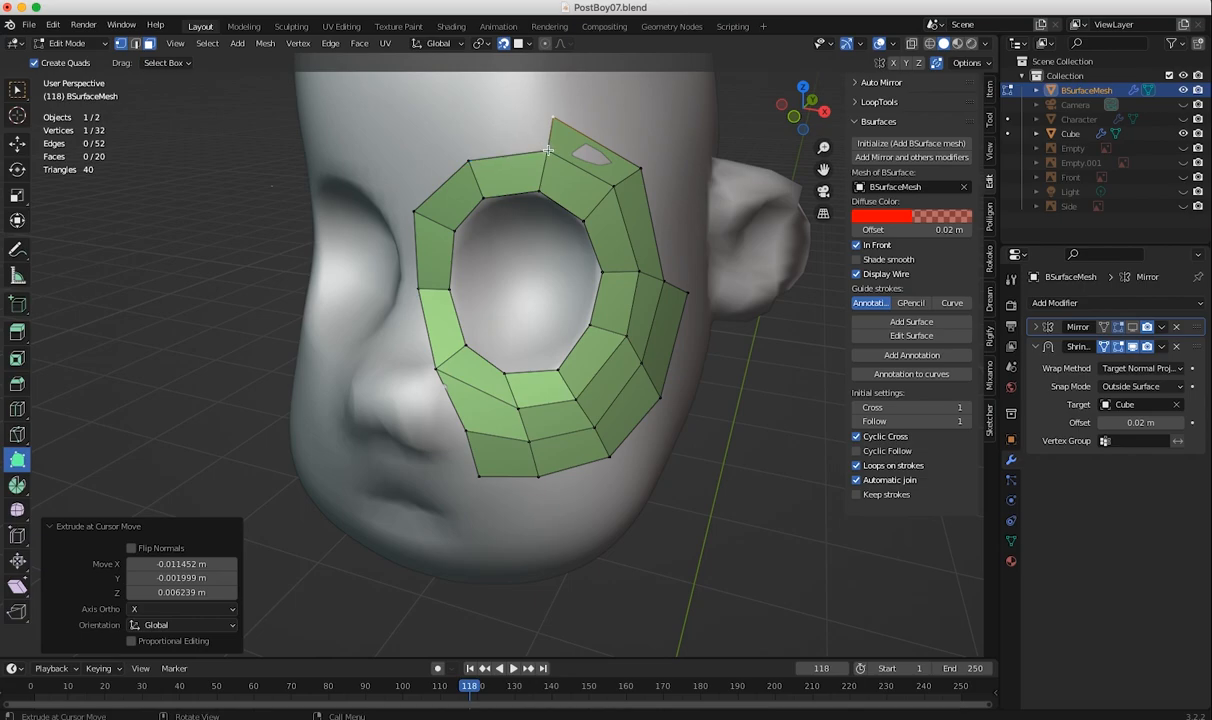
- Add another face to the outer row directly above the eye and even out the row's vertices
drag(548, 150, 543, 149)
key(f)
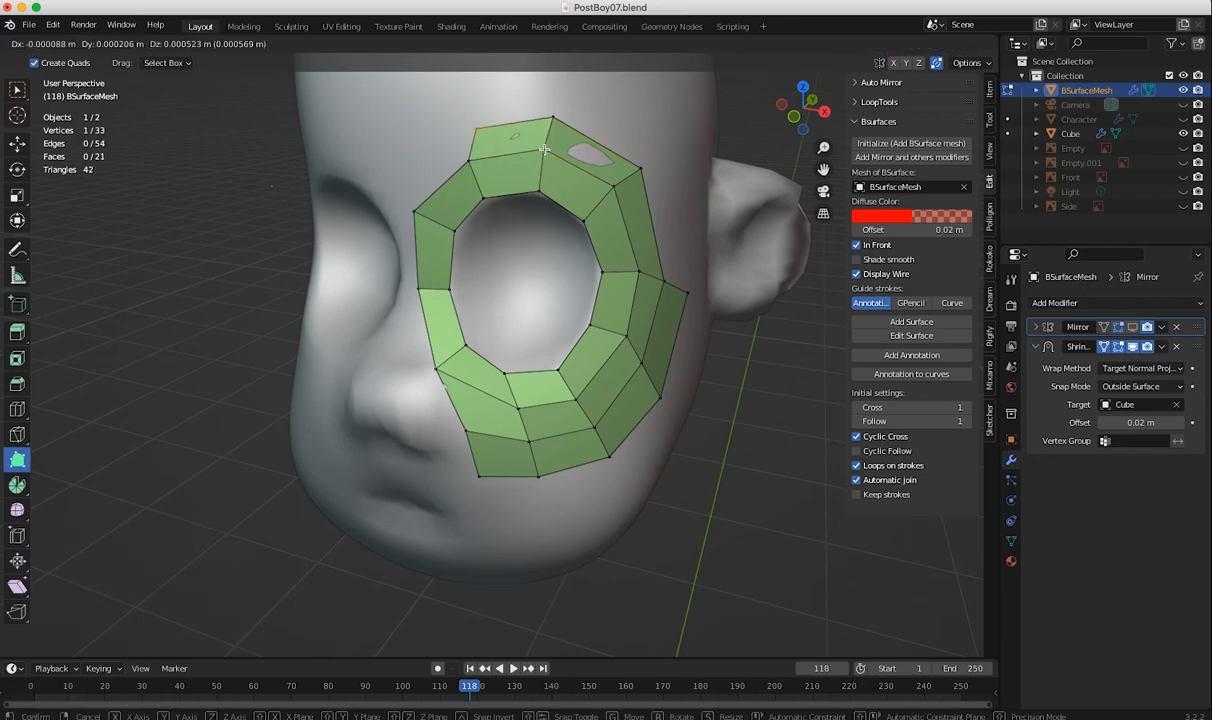
click(530, 144)
drag(548, 122, 548, 156)
drag(639, 167, 647, 171)
drag(533, 117, 542, 117)
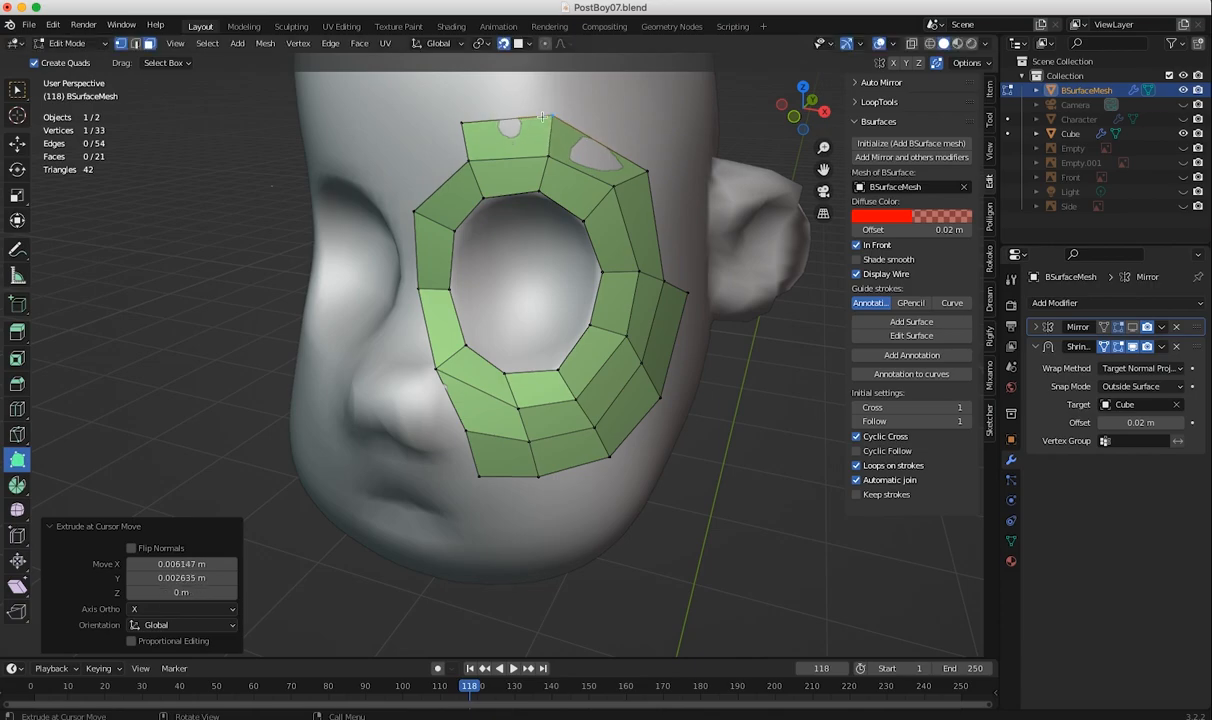
- With X-Ray on, add a face at the inner brow and turn on the Mirror modifier's viewport display
key(alt+z)
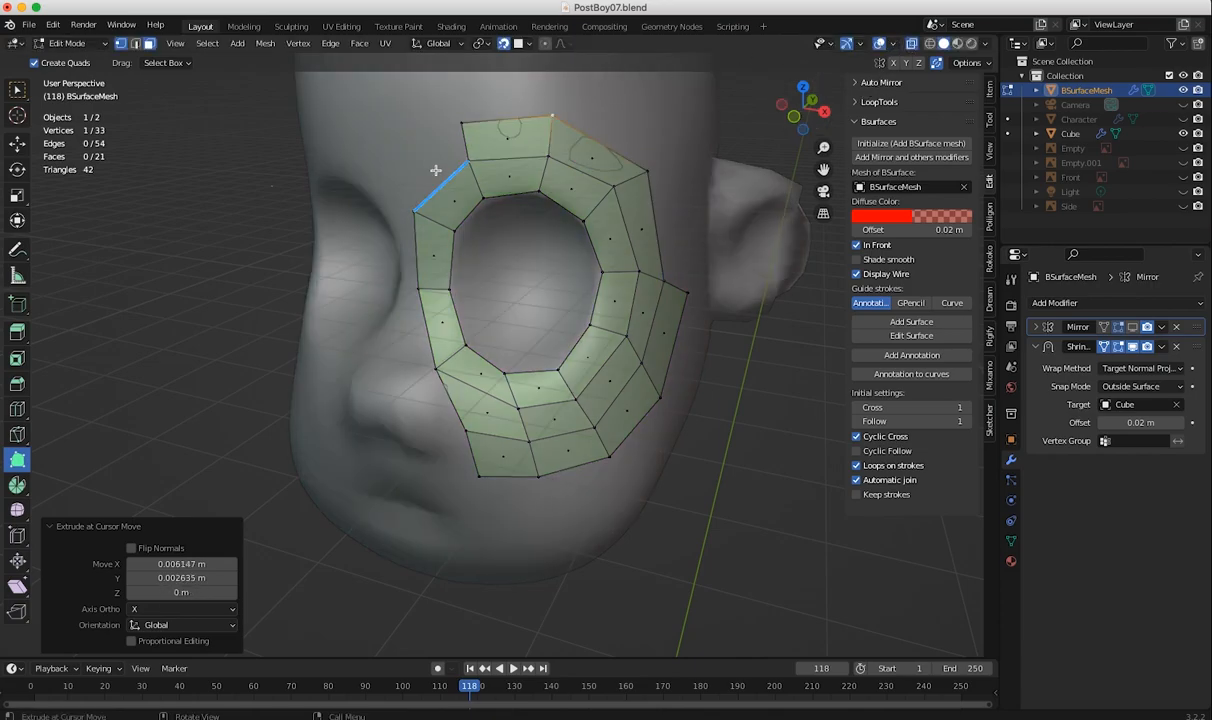
ctrl+click(389, 179)
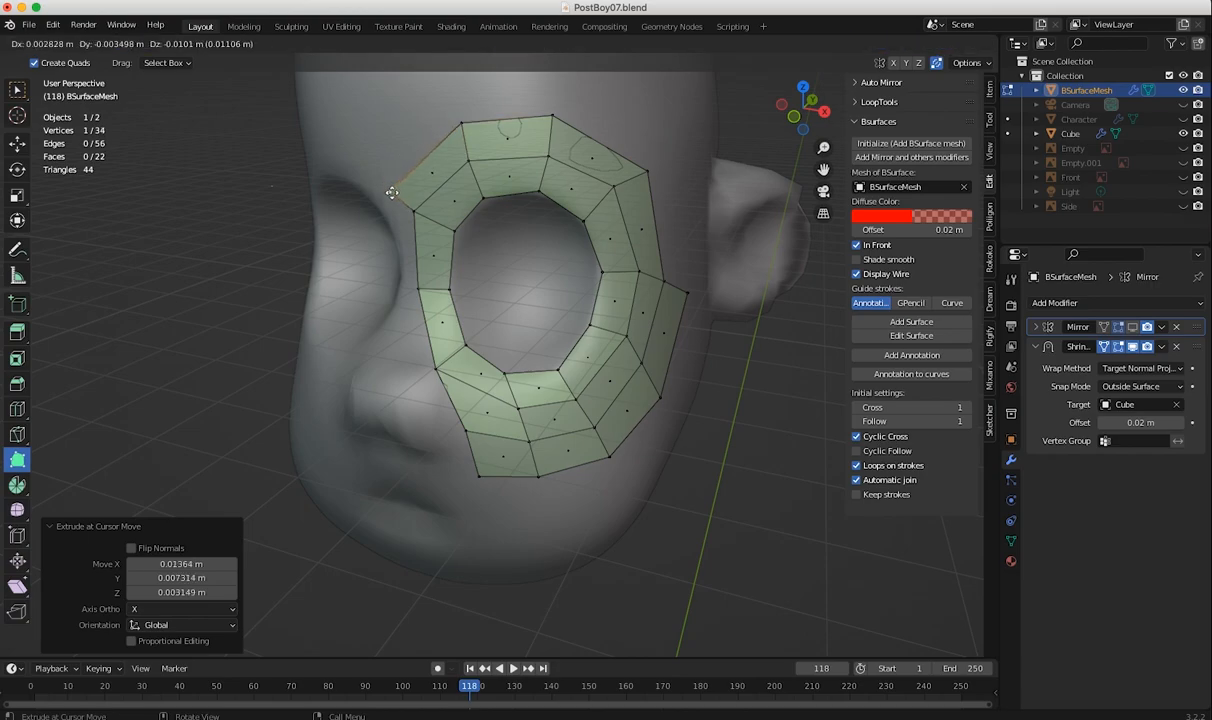
middle_drag(372, 183, 655, 218)
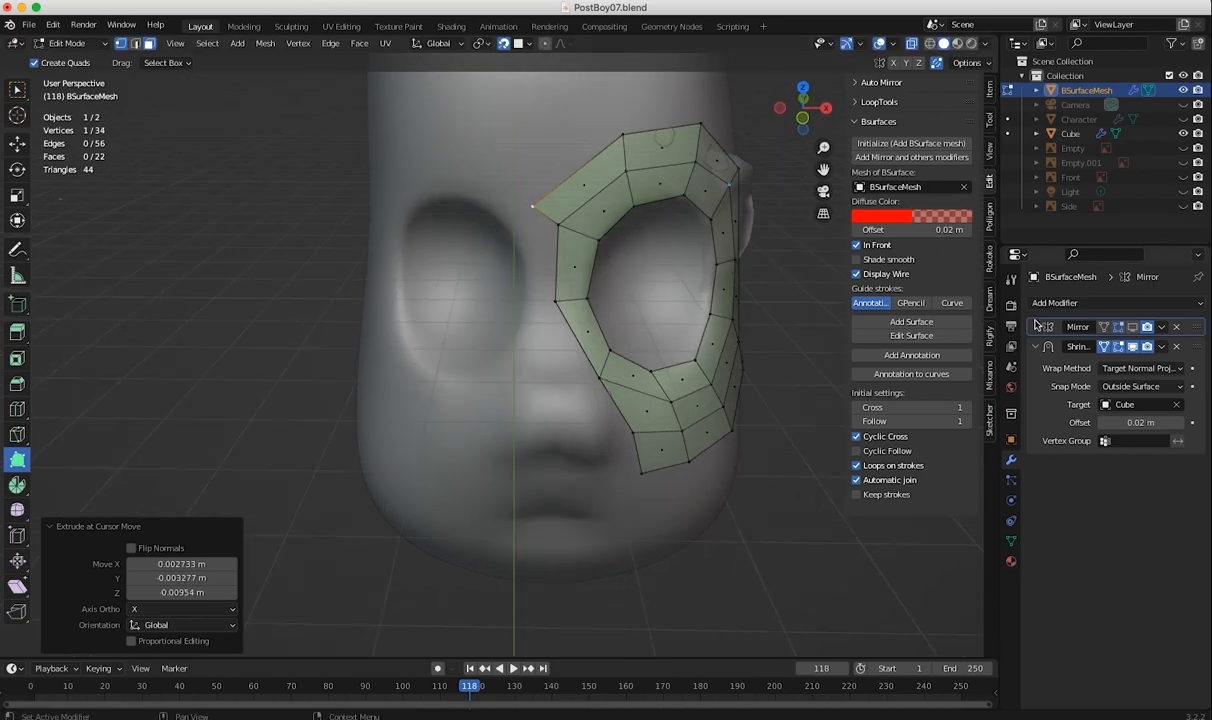
click(1133, 327)
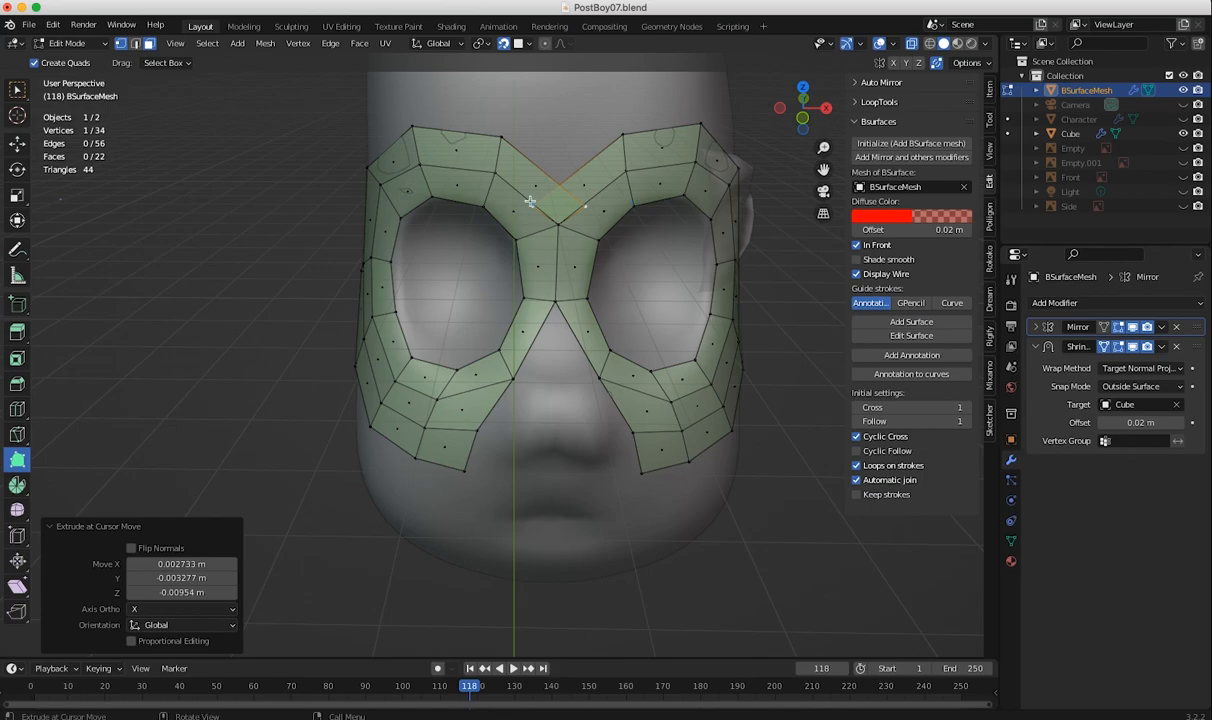
- Move the inner brow vertices onto the face's centre line so the mirrored halves meet above the nose bridge
drag(537, 213, 574, 185)
middle_drag(574, 185, 473, 198)
mouse_move(455, 146)
mouse_down()
mouse_move(473, 120)
mouse_move(470, 140)
mouse_up()
middle_drag(470, 150, 512, 239)
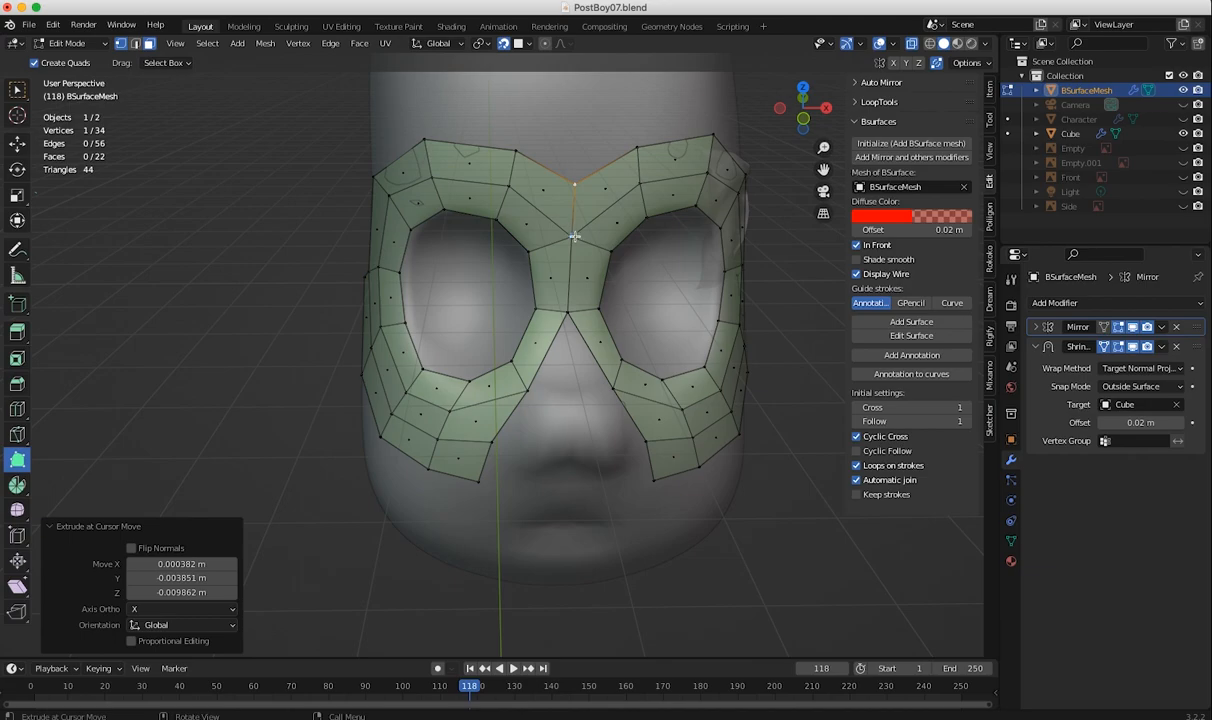
drag(570, 235, 569, 232)
- Reposition the outermost cheek vertex from the side and turn off the Mirror modifier's display in Edit Mode
middle_drag(579, 235, 449, 243)
drag(489, 318, 471, 310)
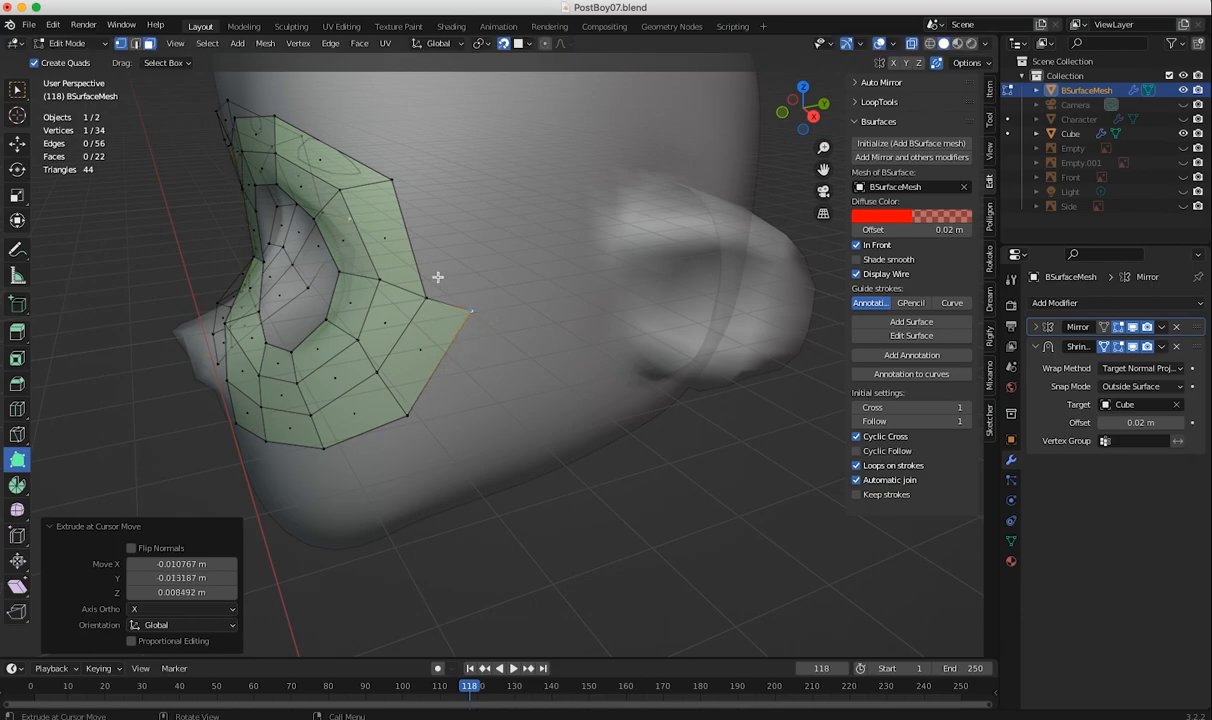
middle_drag(401, 197, 476, 319)
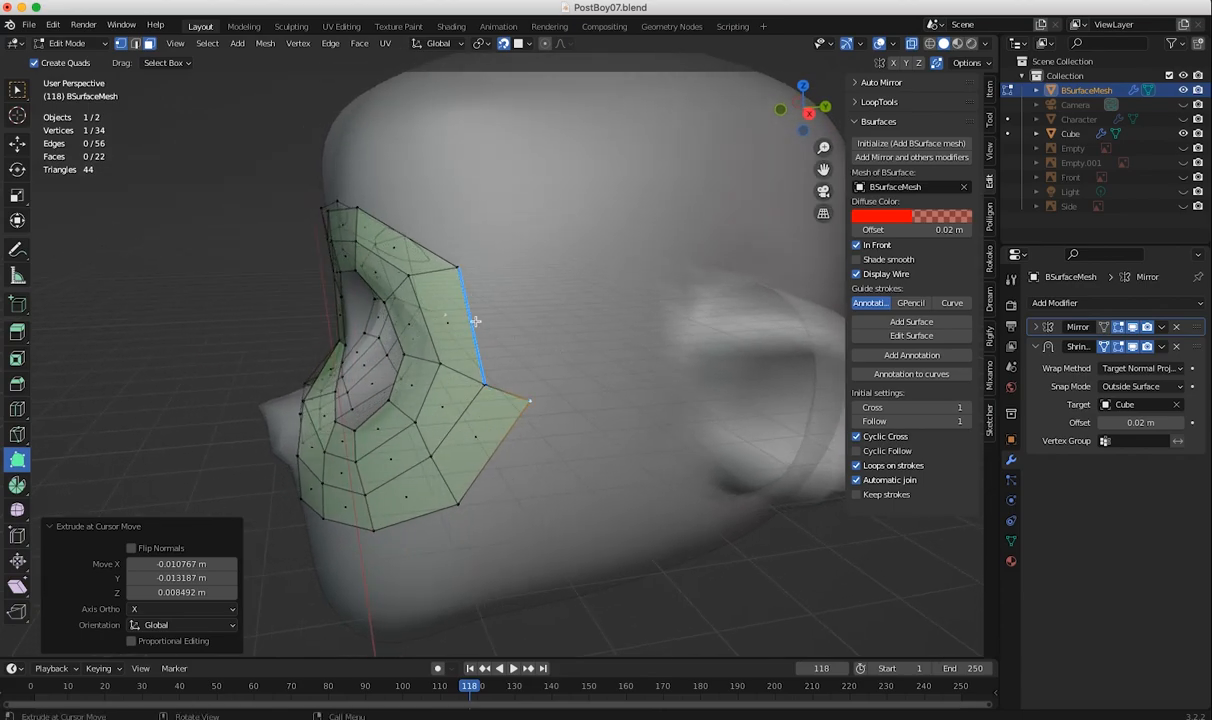
click(1119, 328)
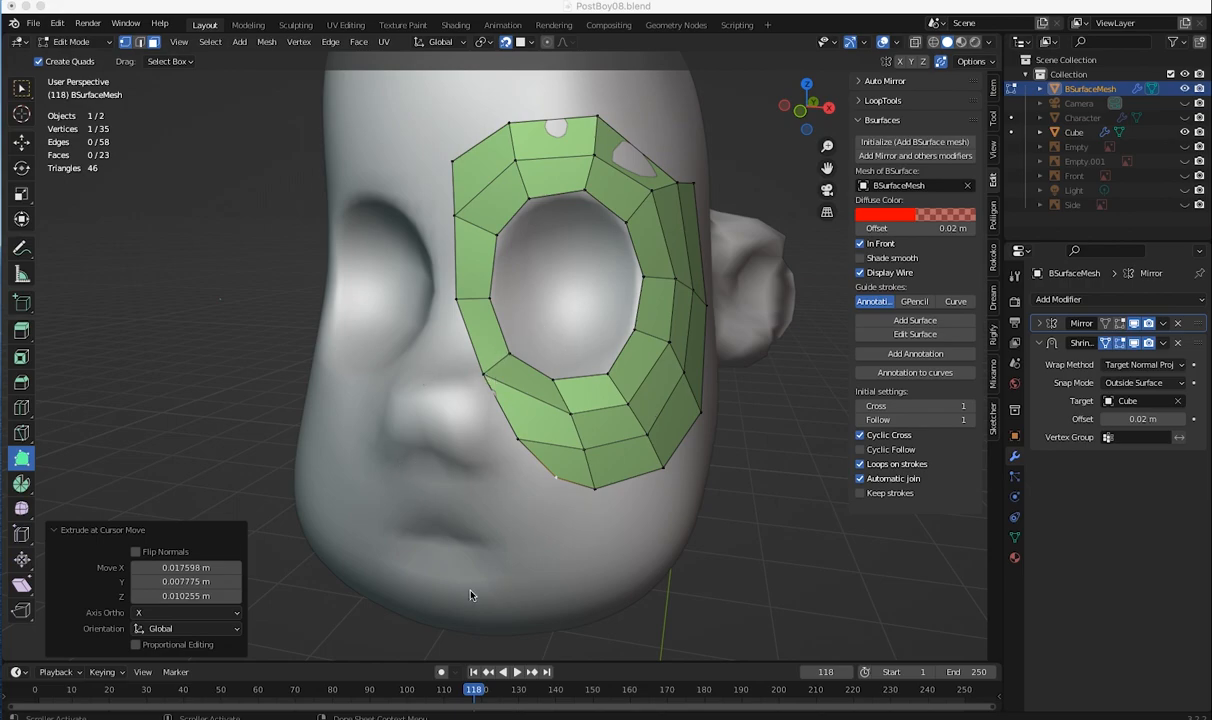
- Collapse the last operation's settings, switch to Select Box, and initialize the Bsurfaces mesh for annotation strokes
middle_drag(473, 503, 549, 489)
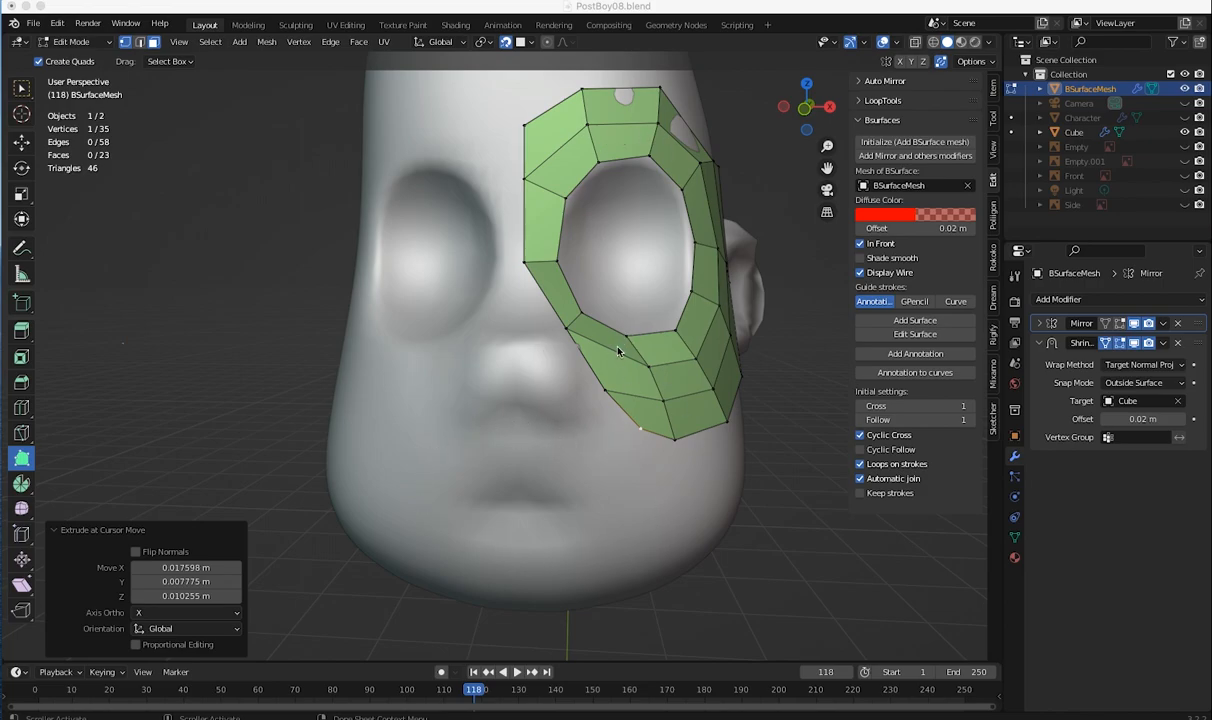
middle_drag(600, 429, 492, 383)
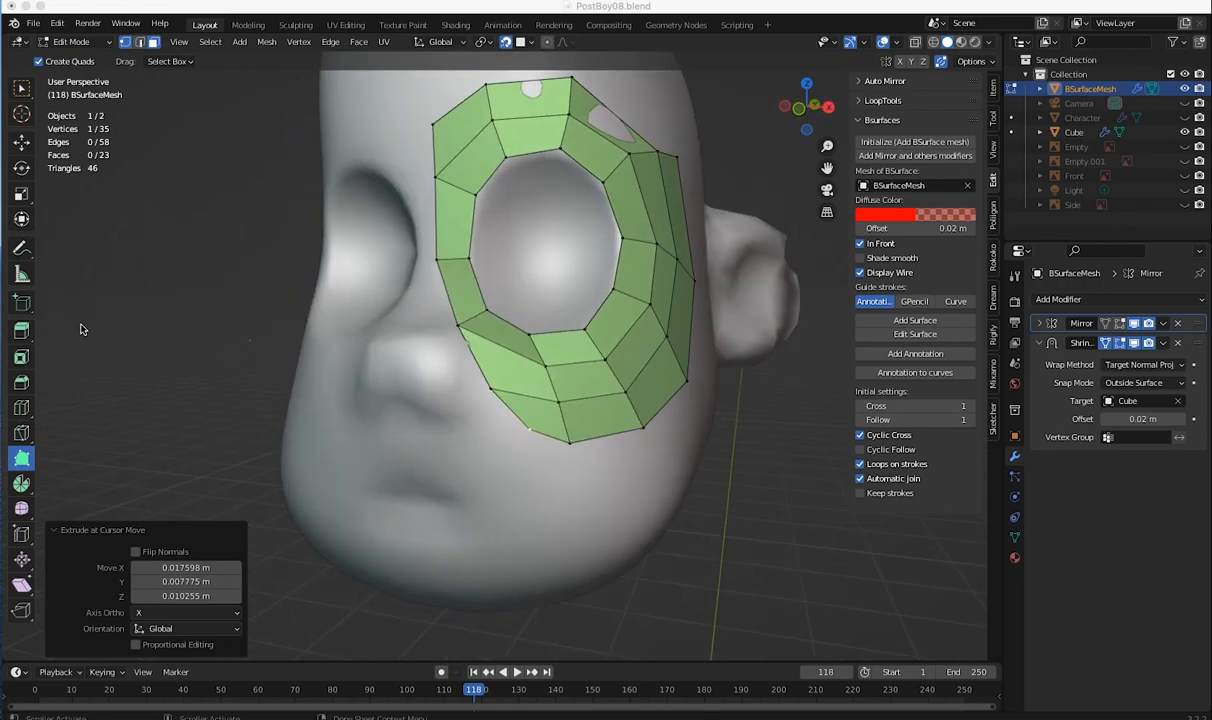
click(54, 531)
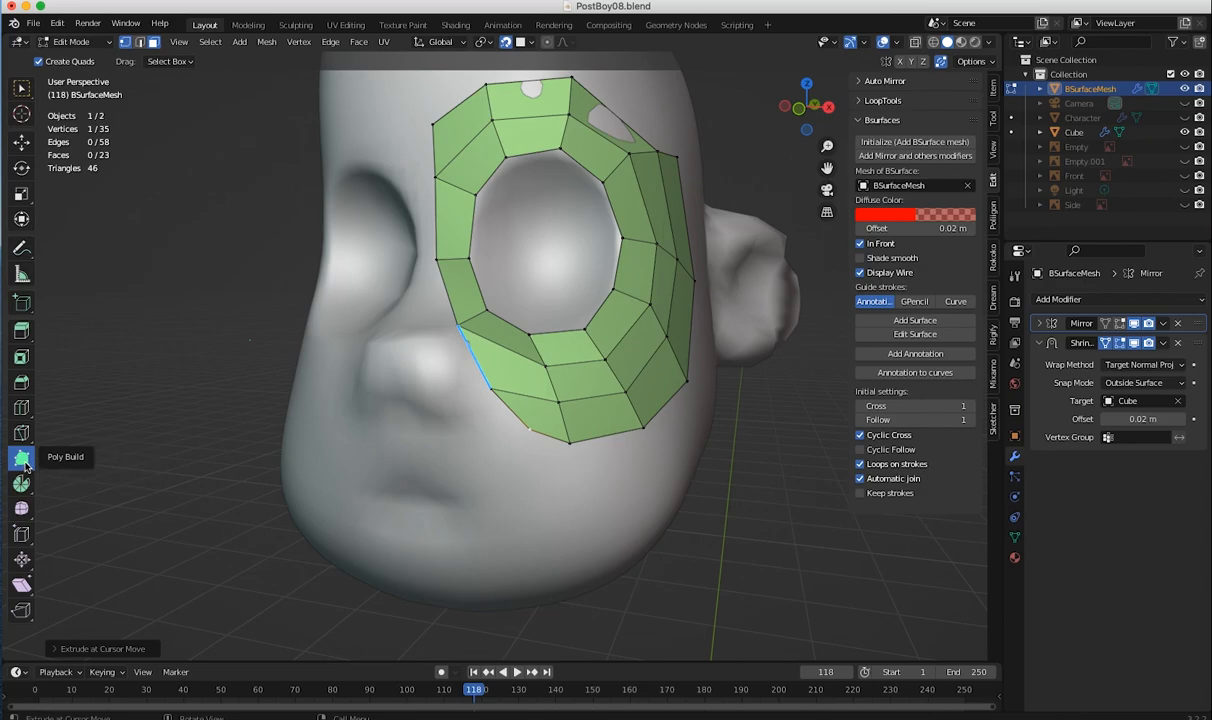
middle_drag(514, 448, 549, 443)
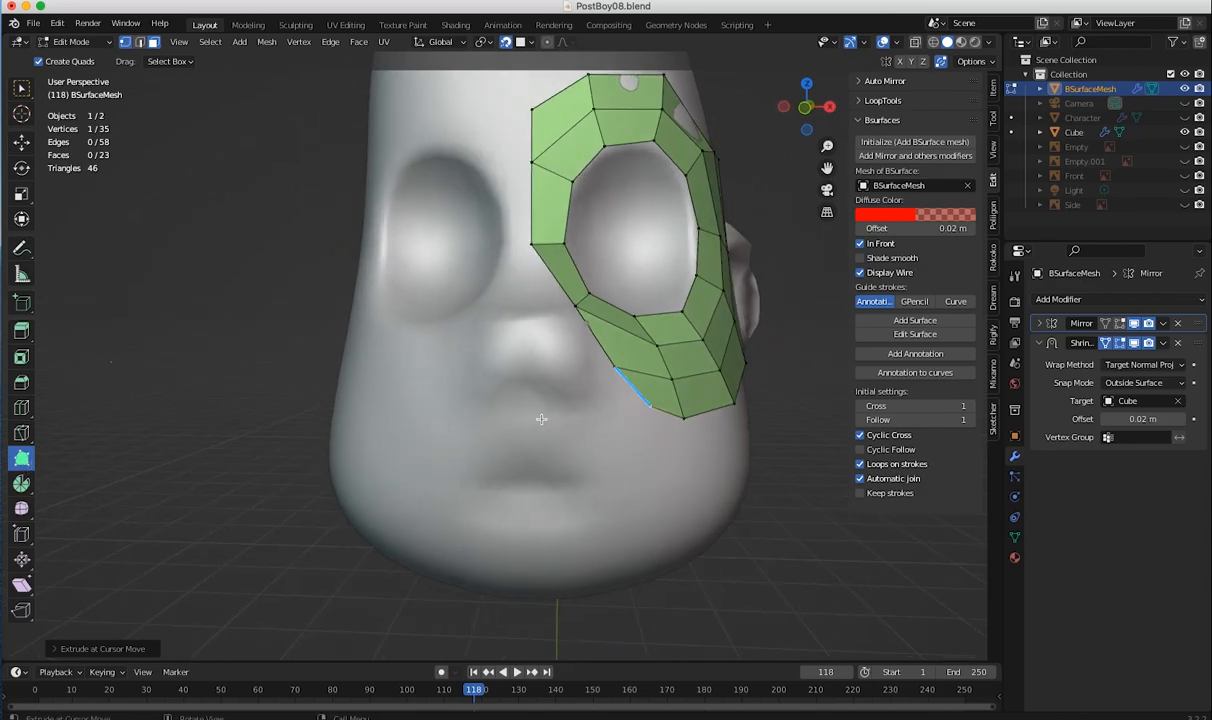
middle_drag(546, 414, 584, 393)
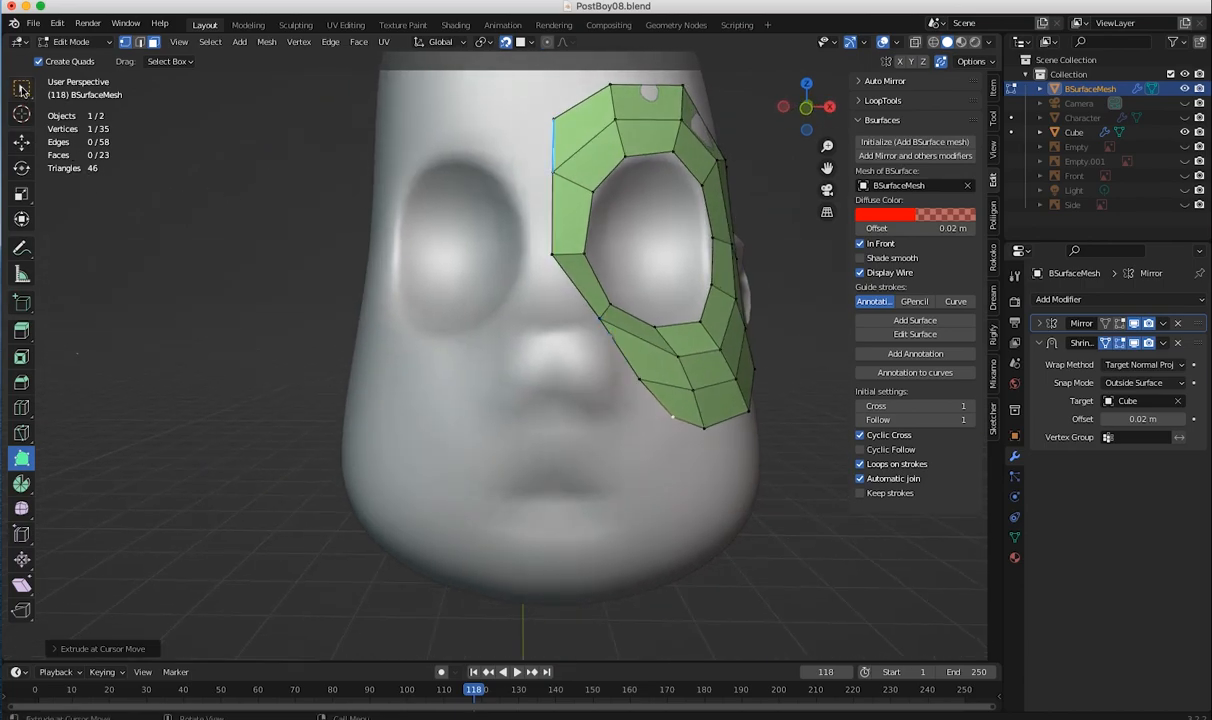
click(20, 90)
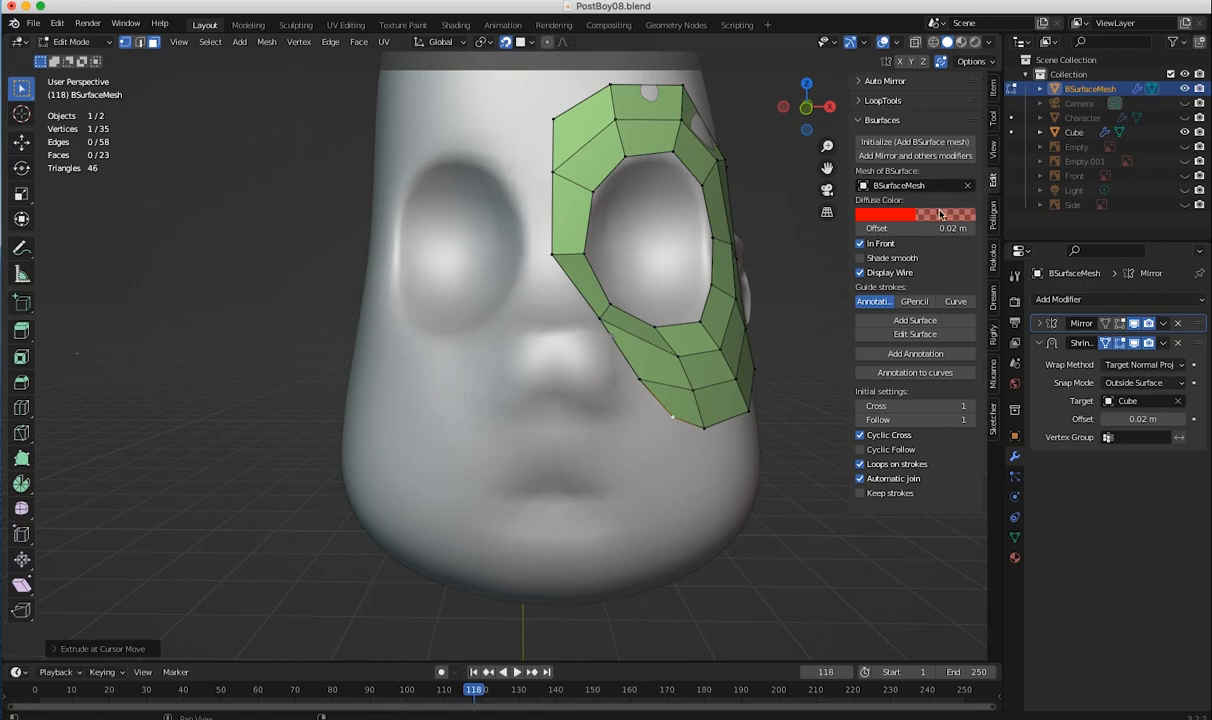
click(883, 146)
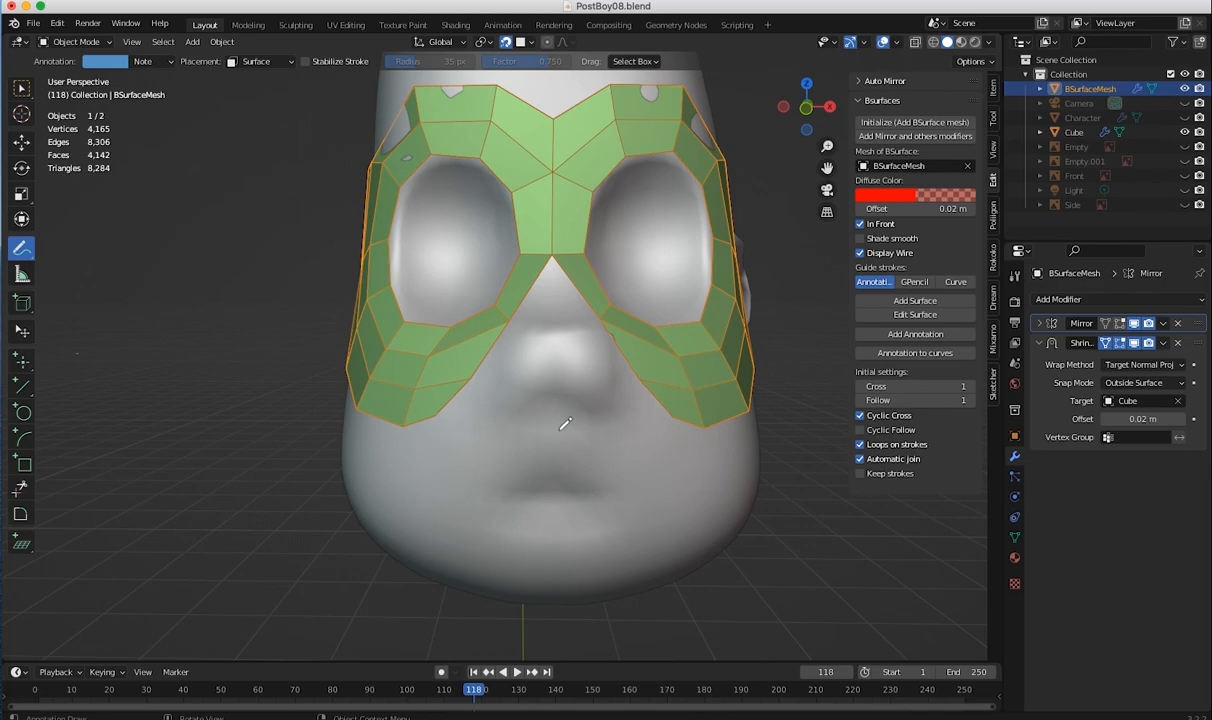
- Draw five short guide strokes radiating around one half of the mouth and add a Bsurfaces surface from them
scroll(582, 452, up, 1)
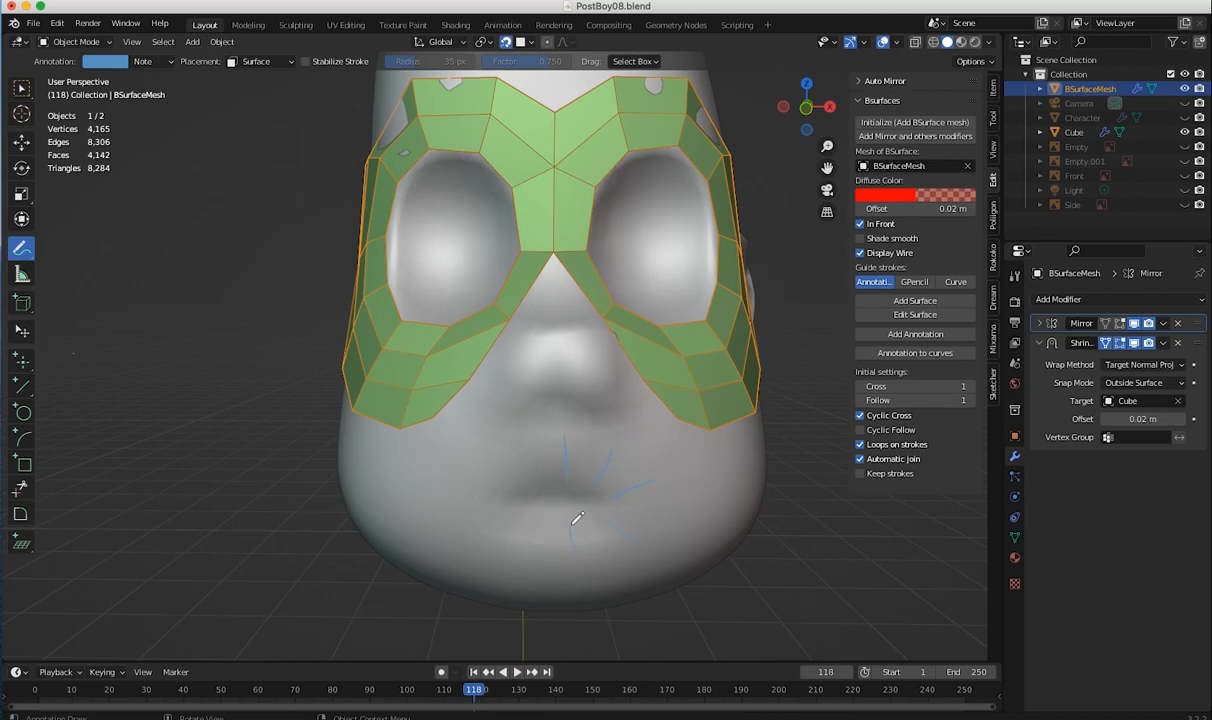
middle_drag(616, 590, 628, 563)
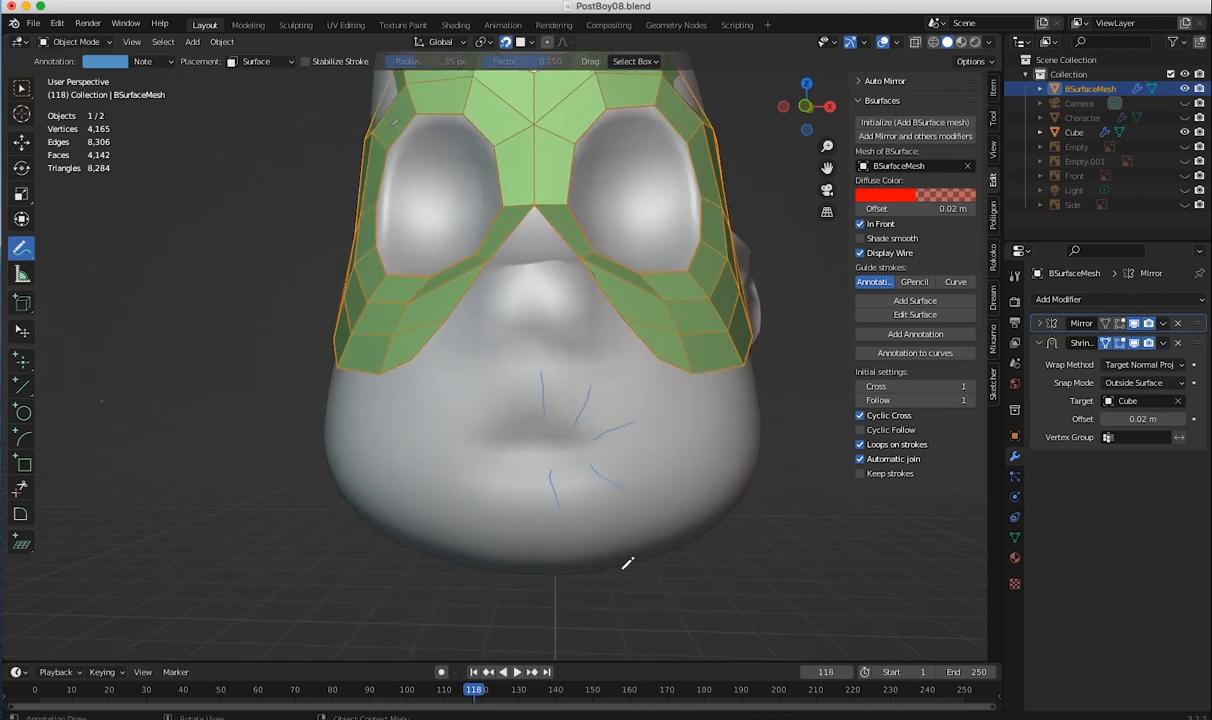
click(904, 302)
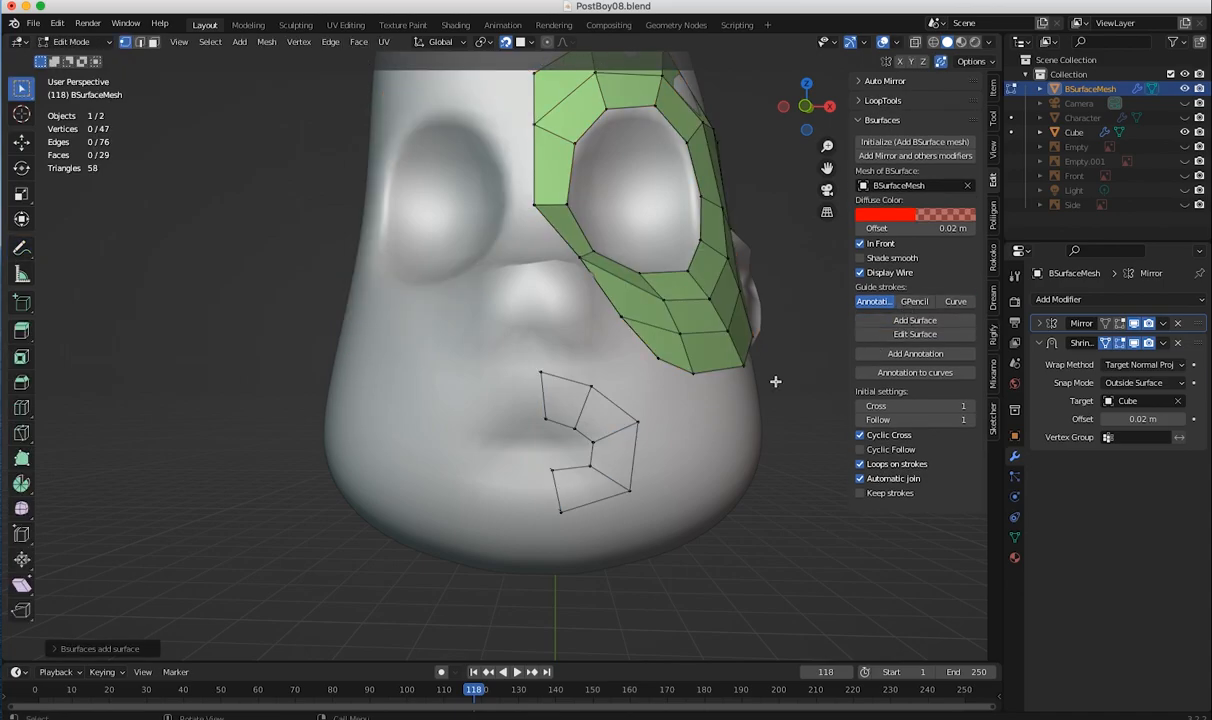
- Select all linked faces of the new mouth patch in face mode and flip their normals
mouse_move(589, 438)
middle_down()
mouse_move(578, 511)
mouse_move(730, 417)
mouse_move(344, 491)
mouse_move(370, 470)
mouse_move(408, 495)
mouse_move(450, 361)
middle_up()
click(153, 42)
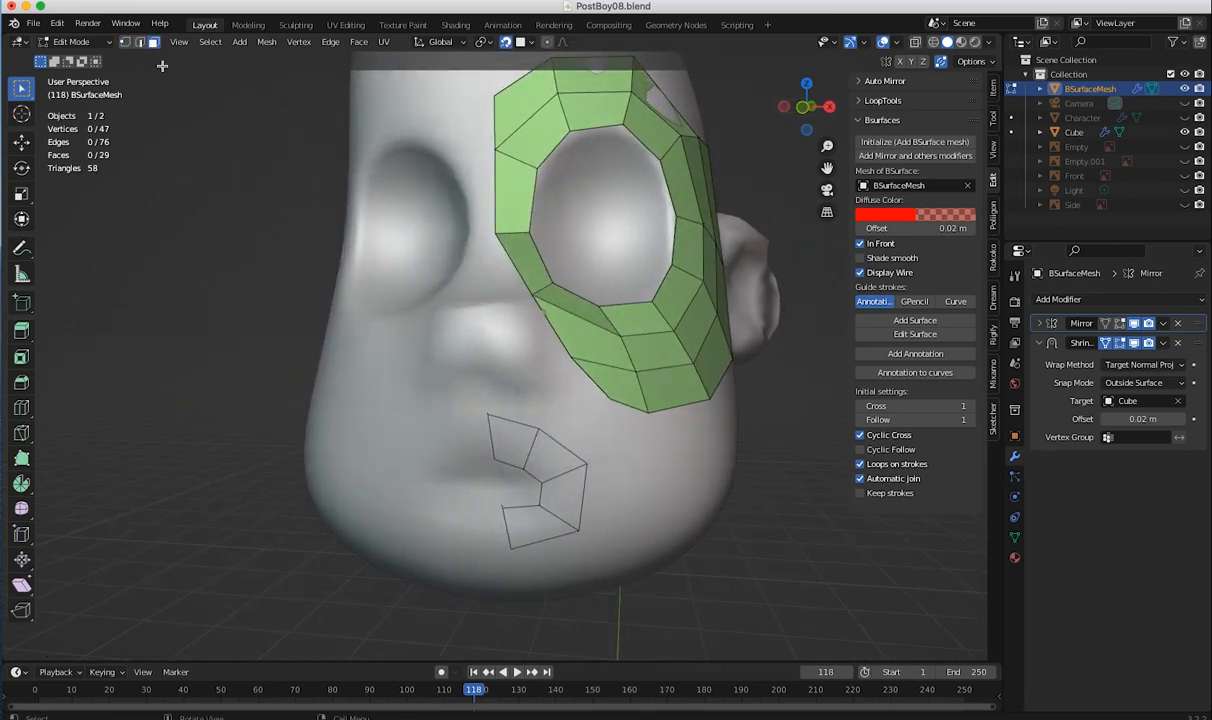
click(541, 467)
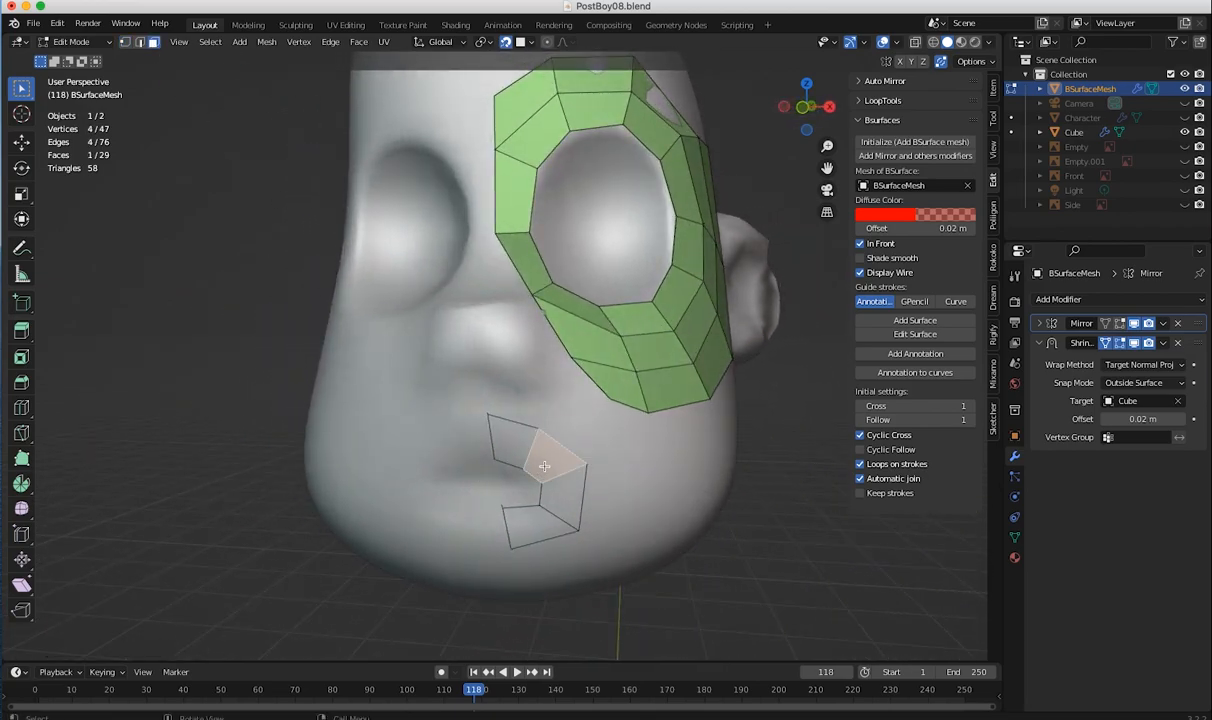
key(ctrl+l)
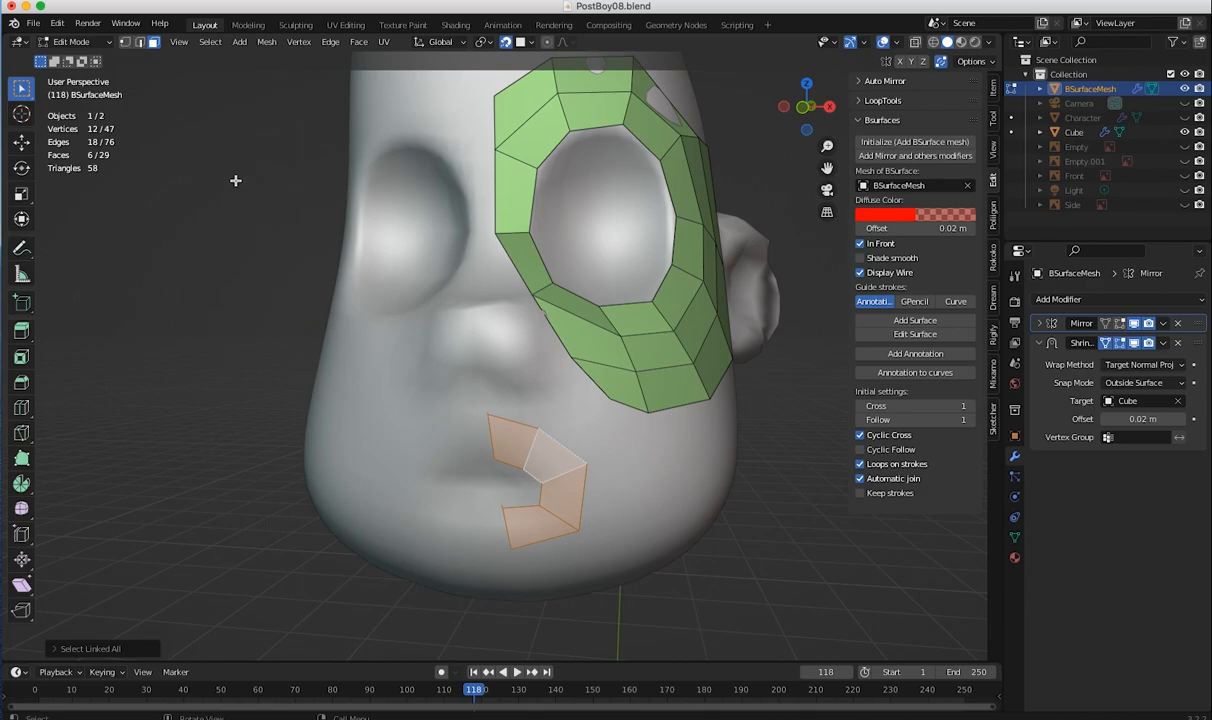
click(299, 41)
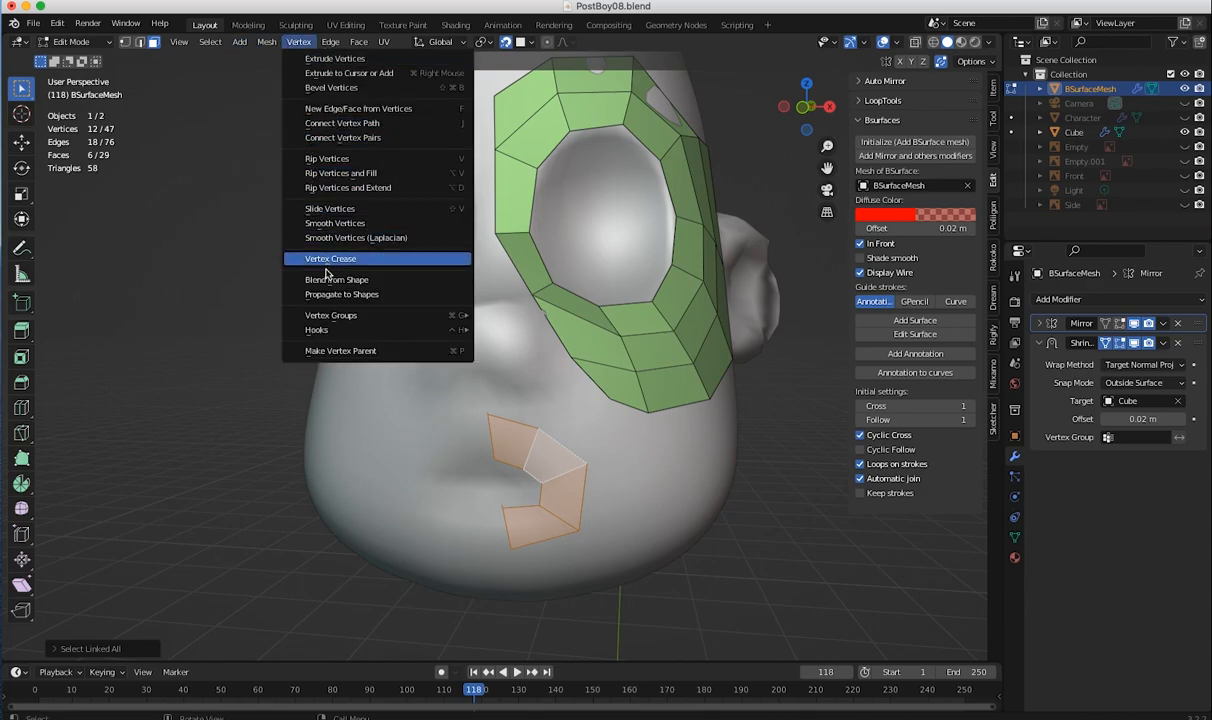
mouse_move(322, 318)
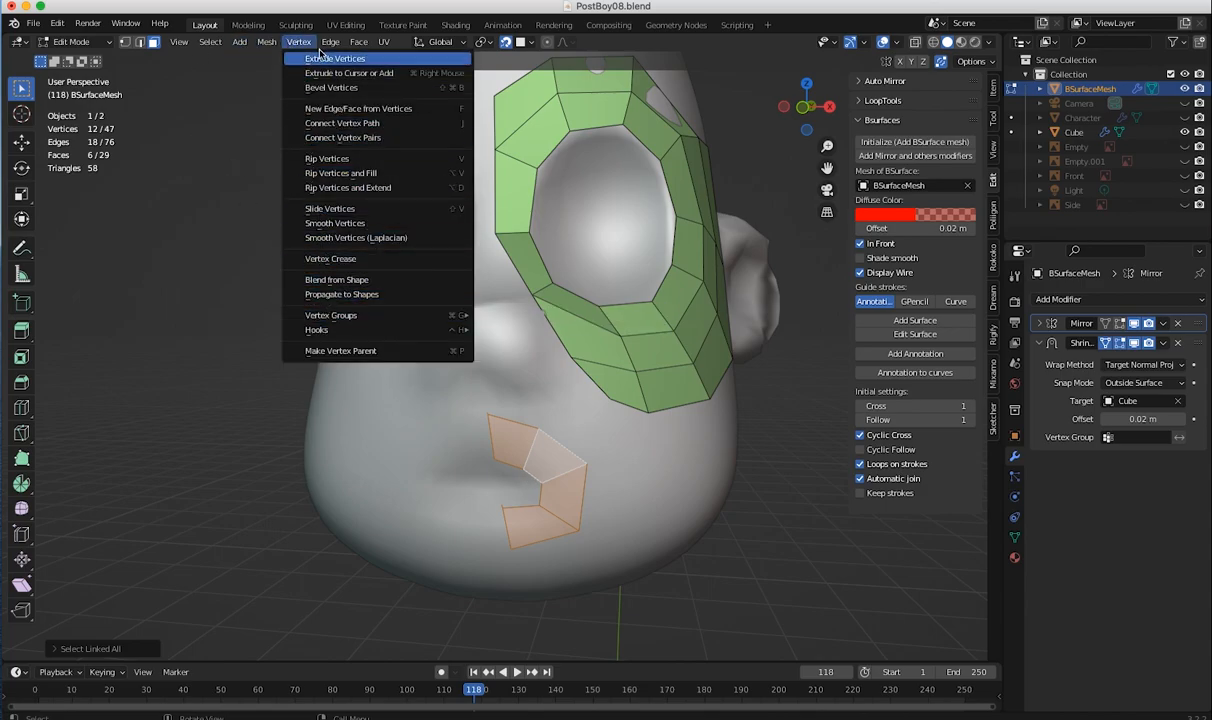
click(266, 41)
mouse_move(322, 292)
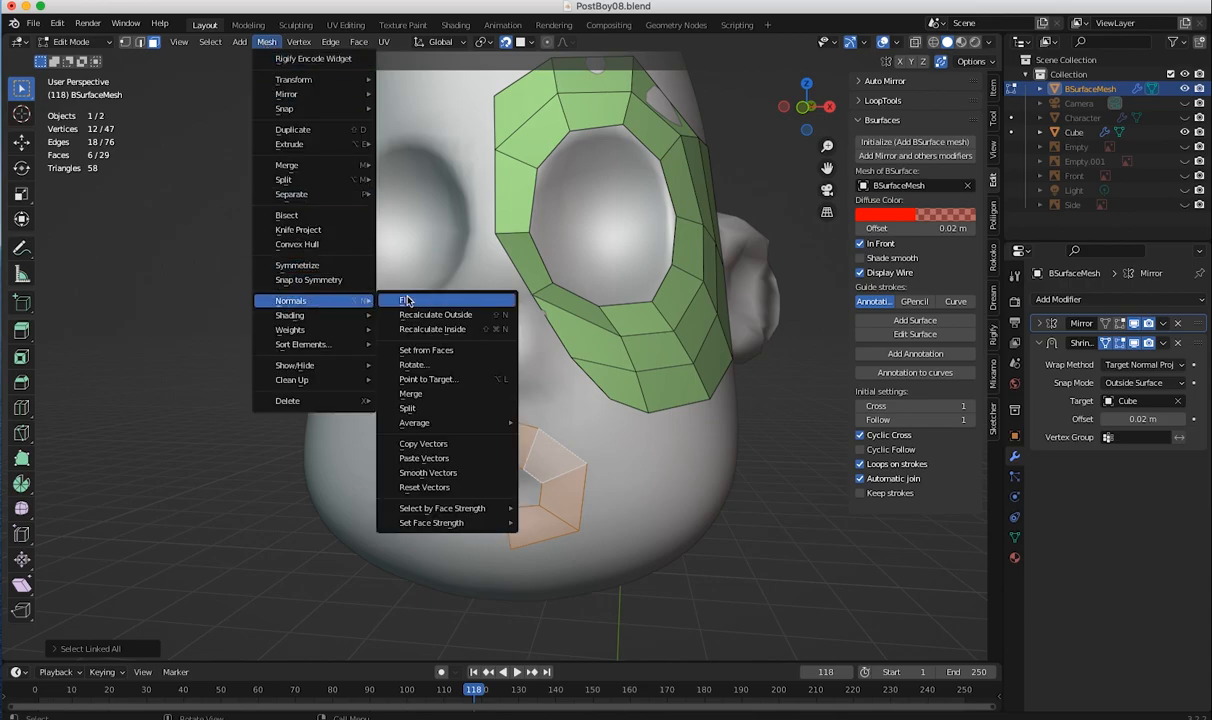
click(400, 300)
- Delete the two stretched faces joining the mouth patch to the back of the head, using X-ray only for that
middle_drag(403, 476, 511, 506)
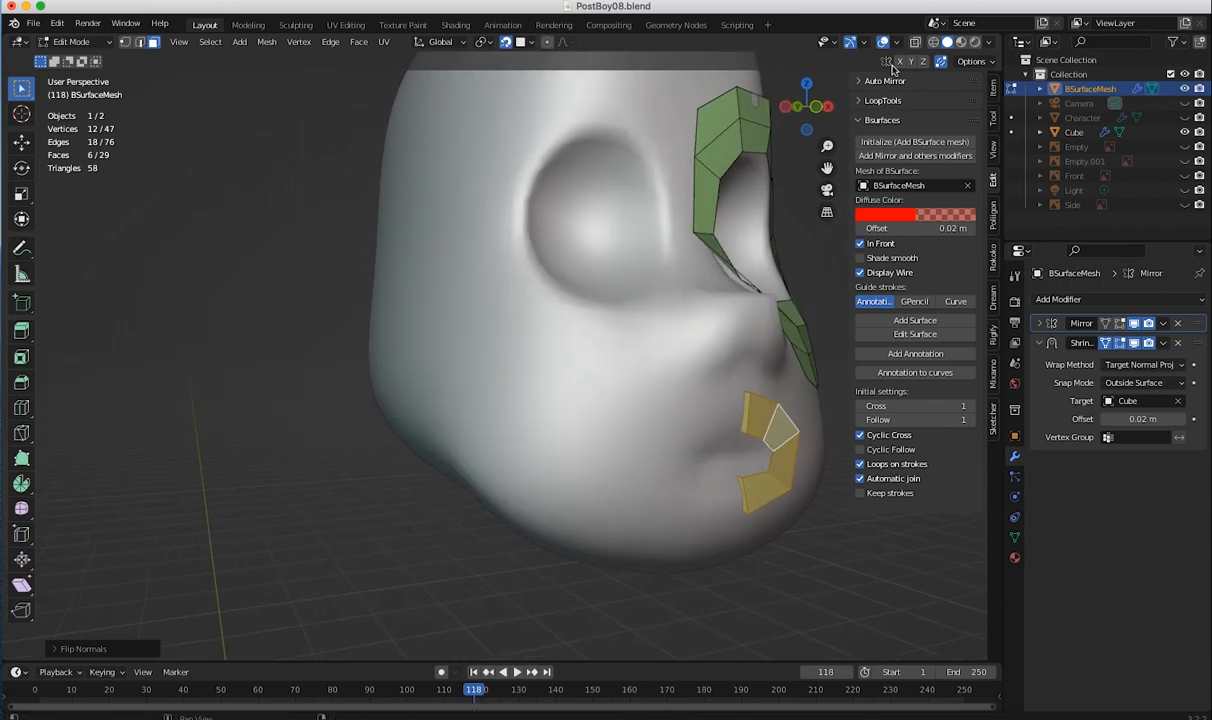
key(alt+z)
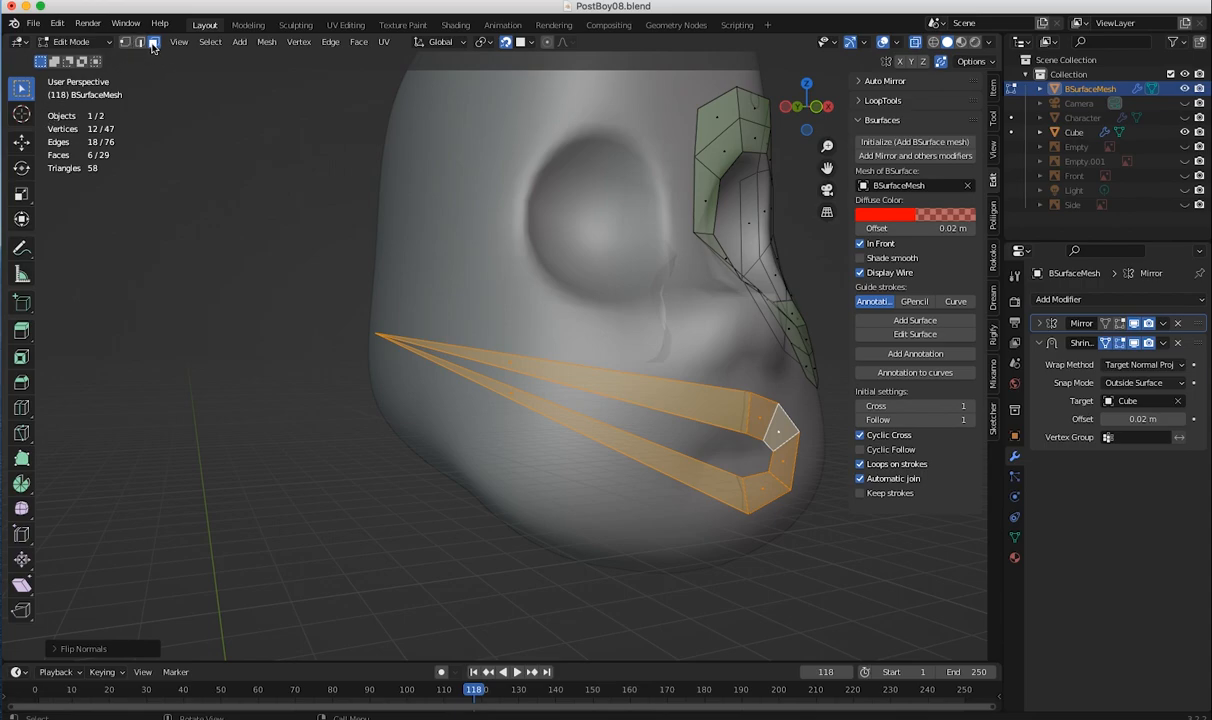
click(276, 236)
click(510, 368)
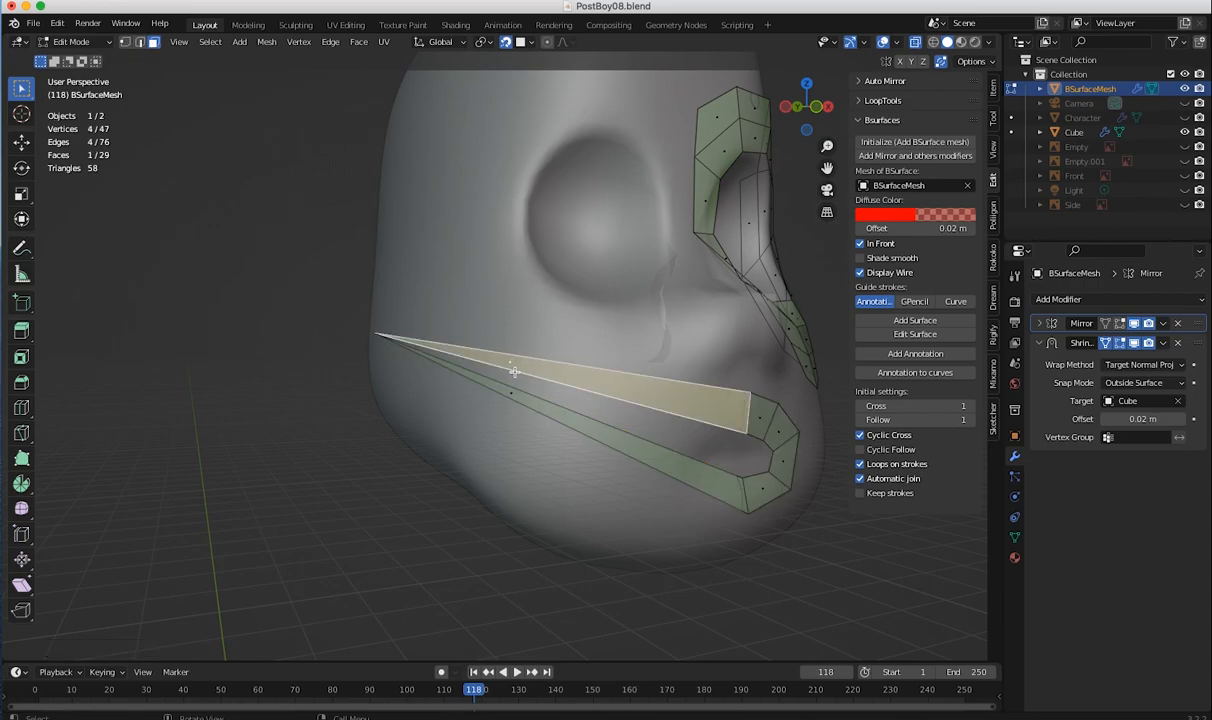
key(x)
click(481, 390)
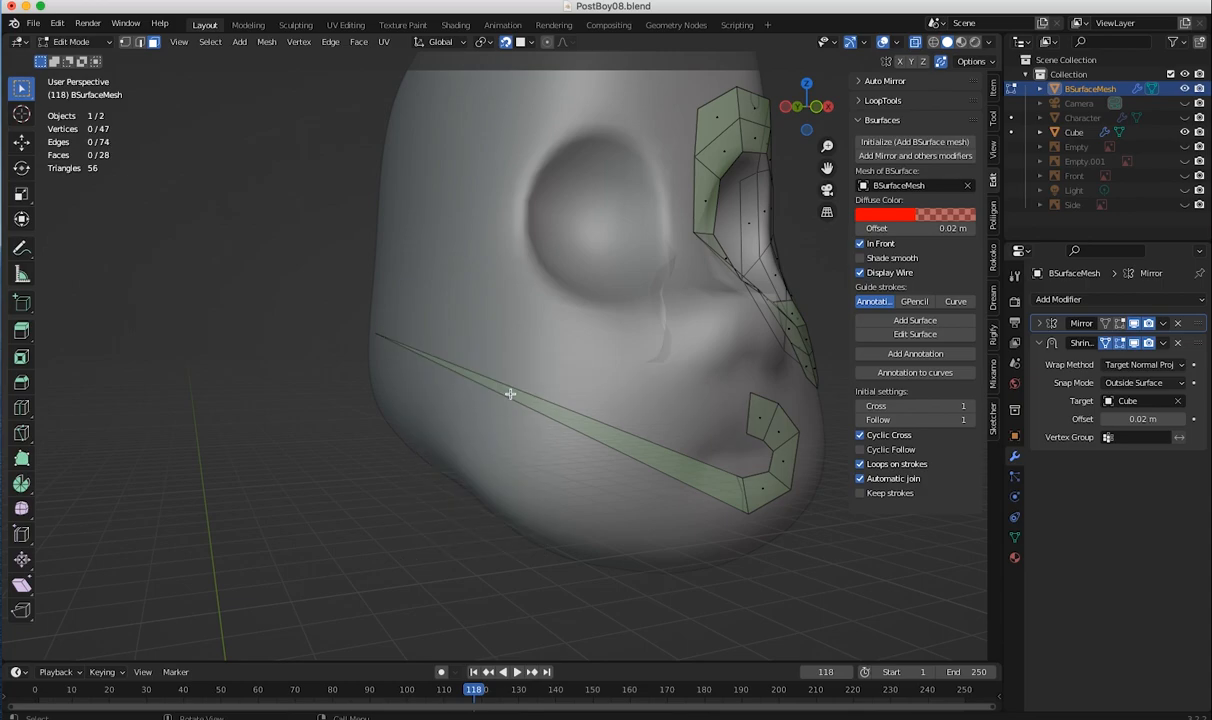
click(510, 393)
key(x)
click(493, 405)
mouse_move(395, 395)
middle_down()
mouse_move(276, 392)
mouse_move(404, 403)
middle_up()
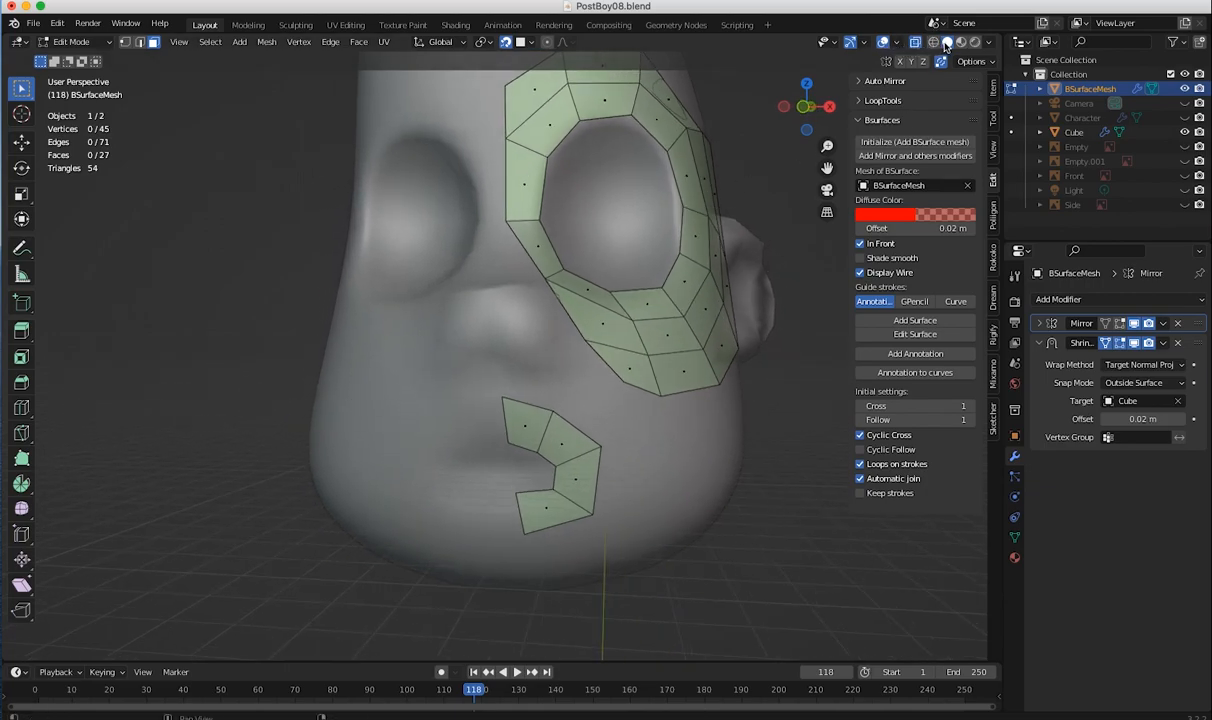
click(915, 44)
- Turn the Mirror modifier's display in Edit Mode back on for the retopology mesh
middle_drag(612, 328, 608, 397)
middle_drag(535, 495, 560, 500)
key(space)
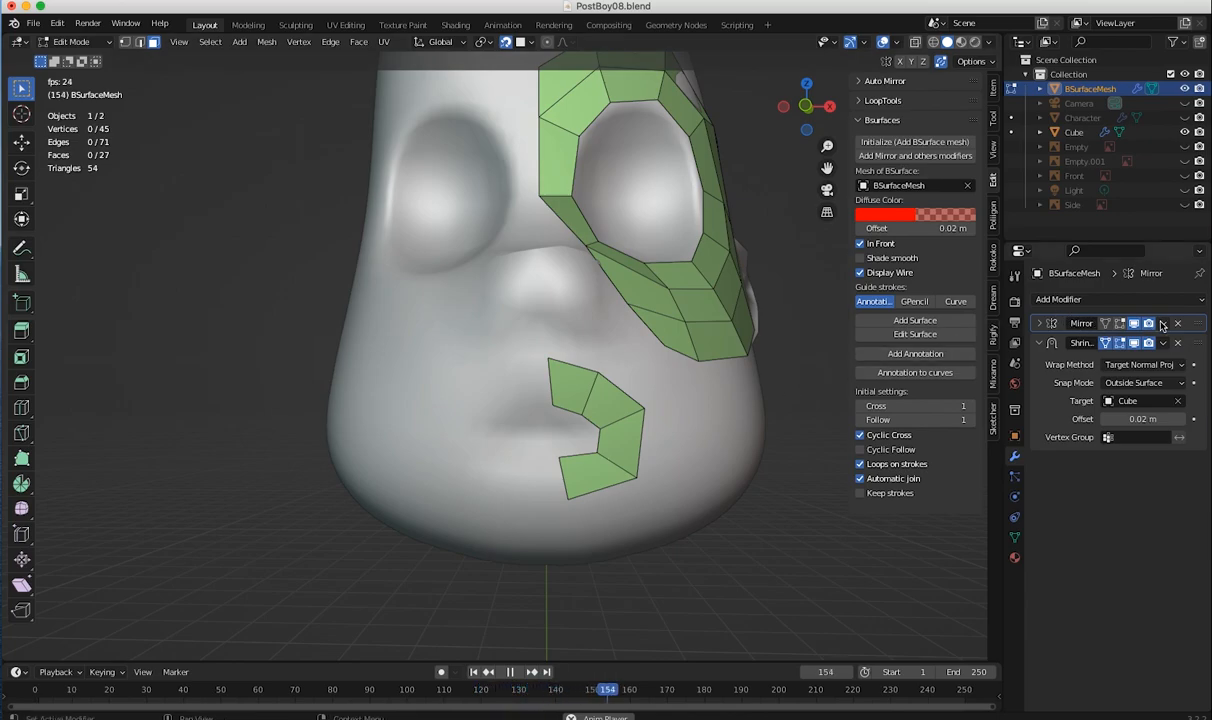
key(space)
click(1119, 324)
middle_drag(493, 462, 665, 474)
scroll(527, 444, up, 2)
shift+middle_drag(527, 444, 632, 376)
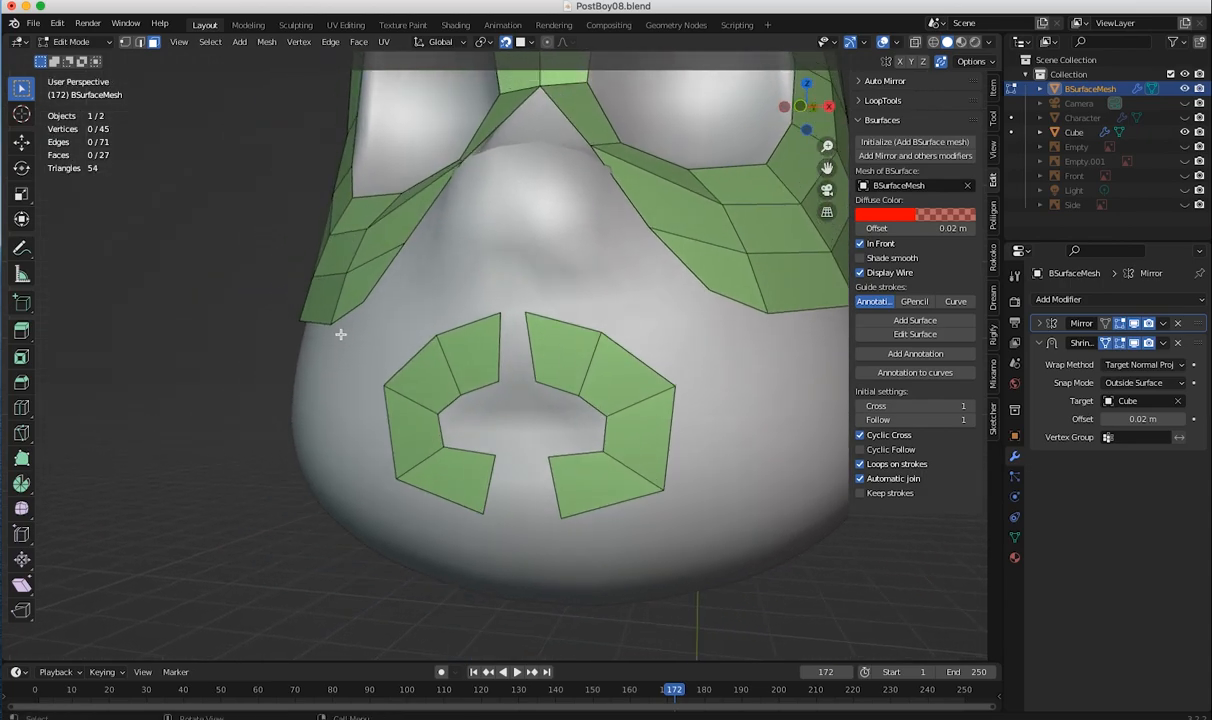
- With Poly Build, move the mouth patch's inner-end vertices to the mirror line so both halves close into a loop
click(22, 459)
drag(534, 381, 510, 381)
mouse_move(526, 313)
mouse_down()
mouse_move(504, 310)
mouse_move(513, 314)
mouse_up()
drag(548, 456, 521, 459)
drag(560, 517, 470, 506)
middle_drag(466, 506, 560, 480)
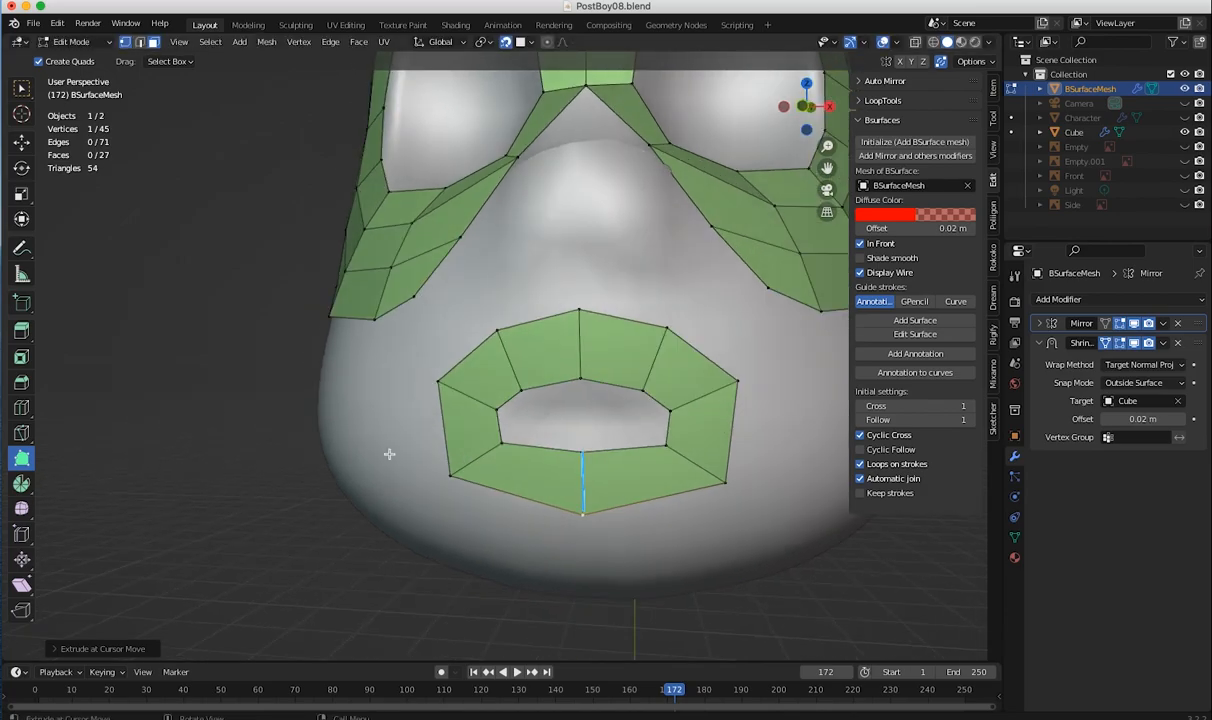
drag(602, 440, 652, 482)
right_click(652, 482)
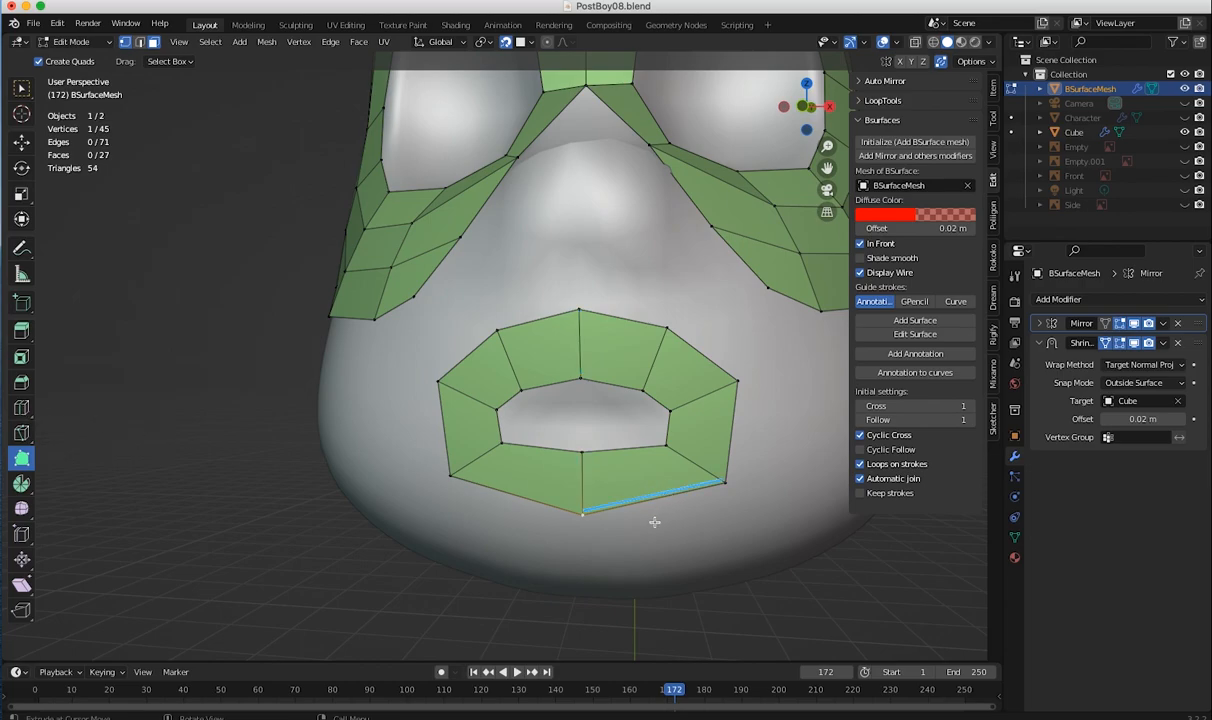
- Add one loop cut through the lower lip face beside the centre and reposition its vertices to round the mouth loop
click(22, 407)
click(615, 472)
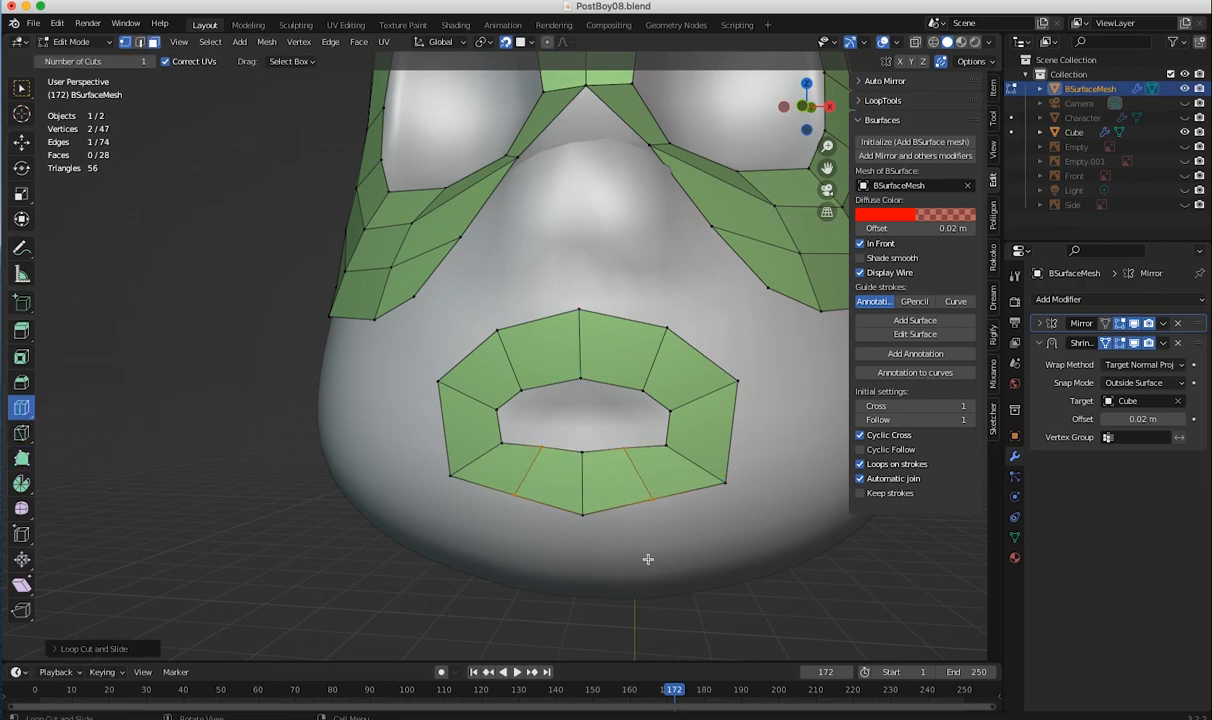
click(22, 457)
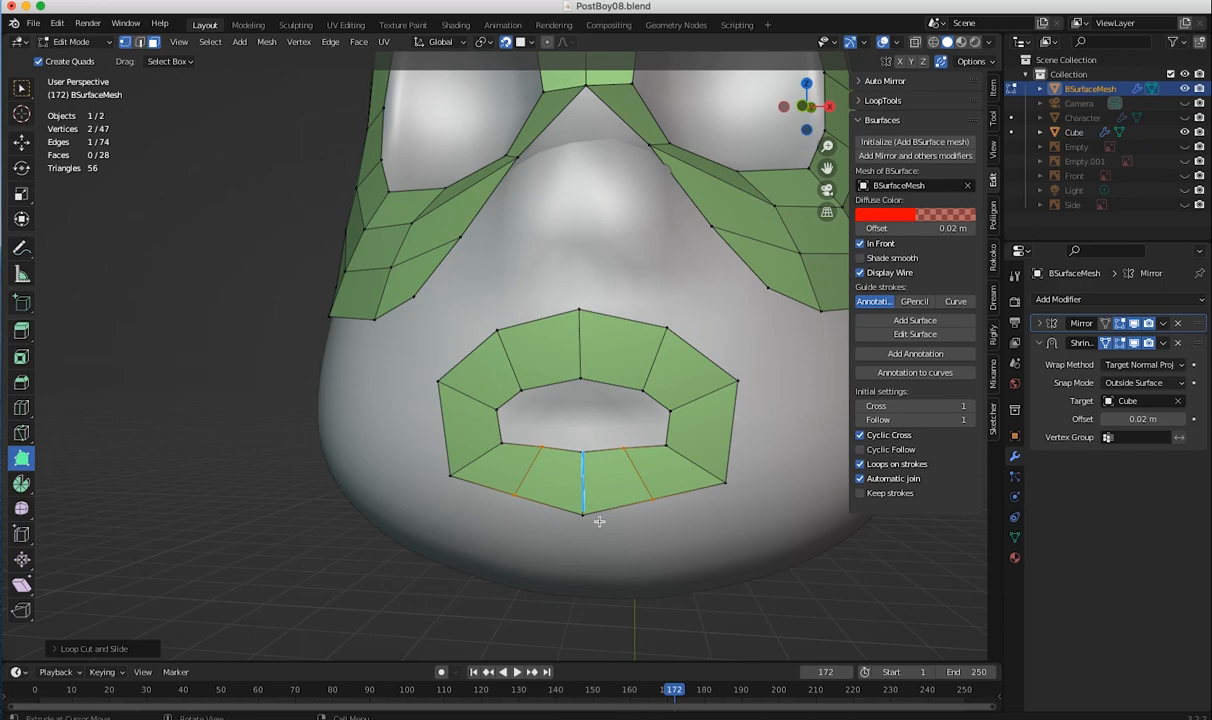
drag(652, 499, 660, 516)
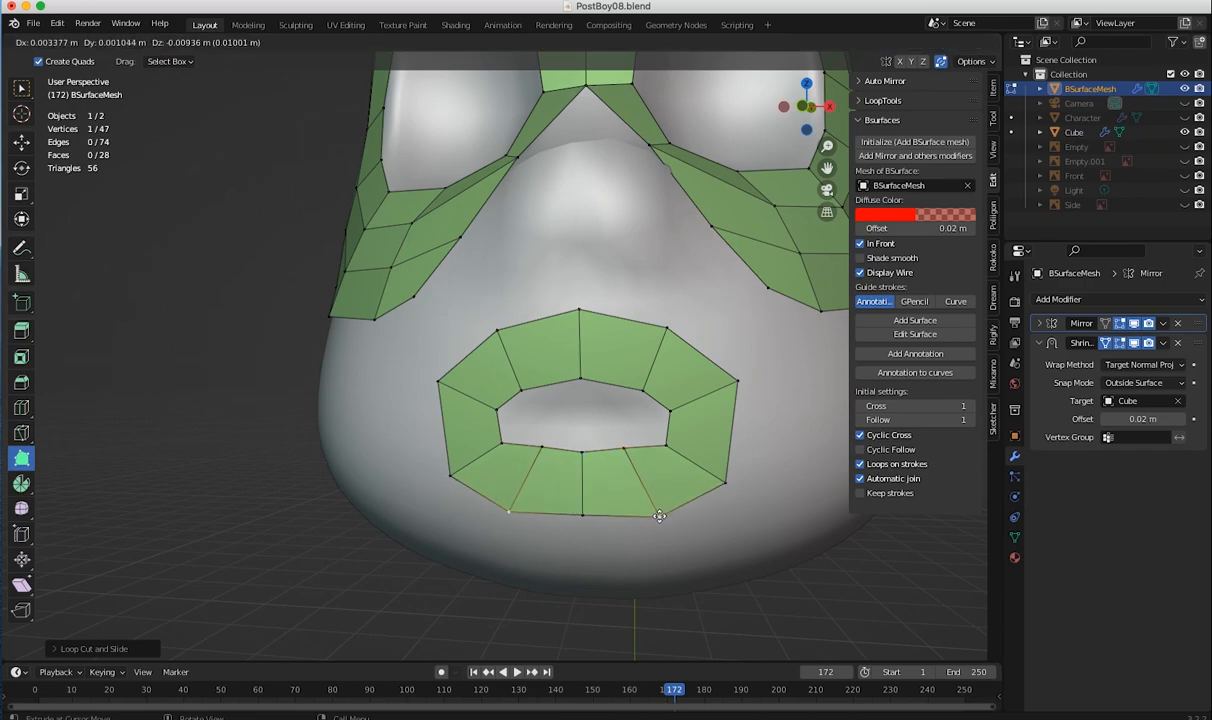
drag(624, 448, 671, 413)
- Even out the mouth loop by nudging its corner, upper lip and top centre vertices
drag(738, 380, 746, 391)
drag(666, 329, 674, 325)
drag(643, 391, 581, 381)
drag(579, 309, 579, 319)
middle_drag(583, 408, 342, 388)
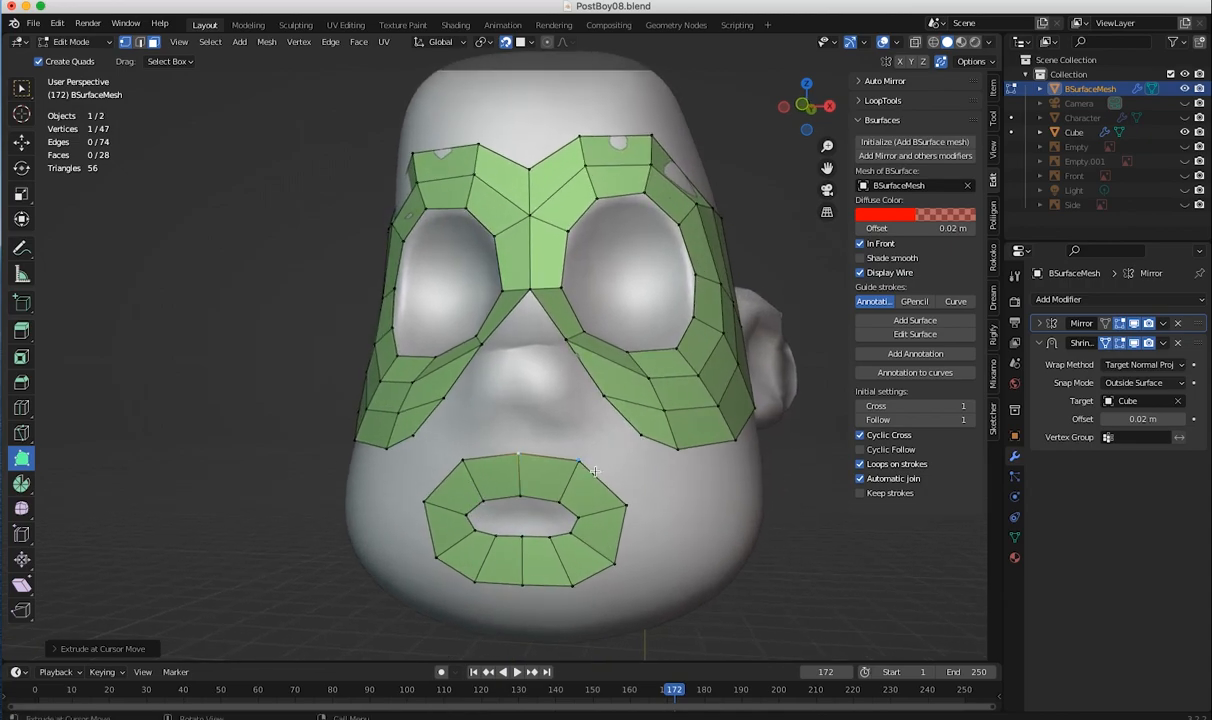
- Extrude a second ring of quads around the upper lip and mouth corner toward the chin, joining and adjusting their vertices
ctrl+drag(593, 471, 569, 434)
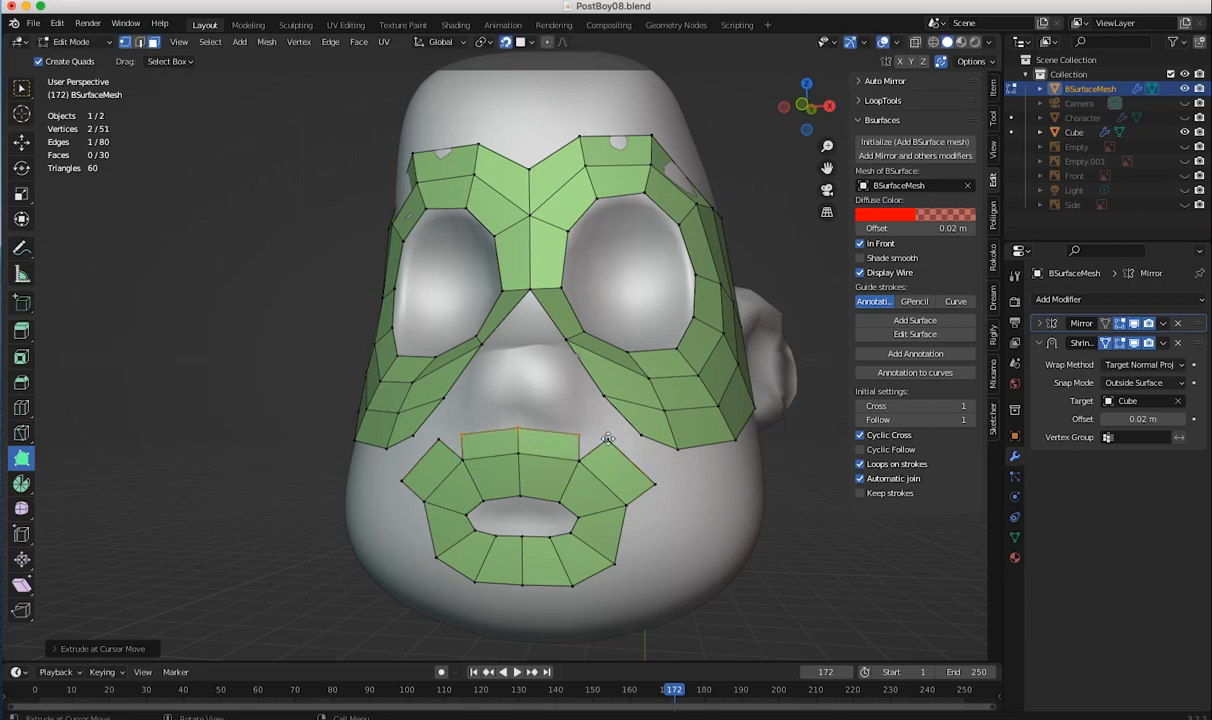
click(578, 432)
drag(578, 432, 596, 436)
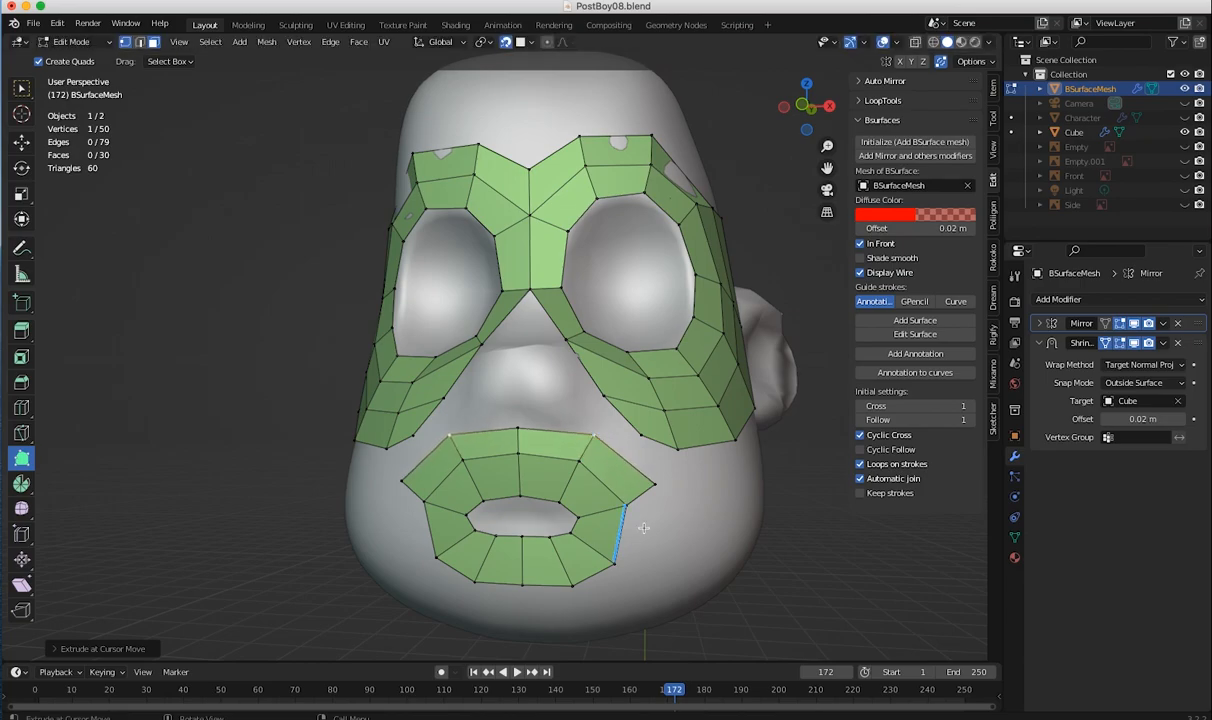
drag(622, 535, 658, 500)
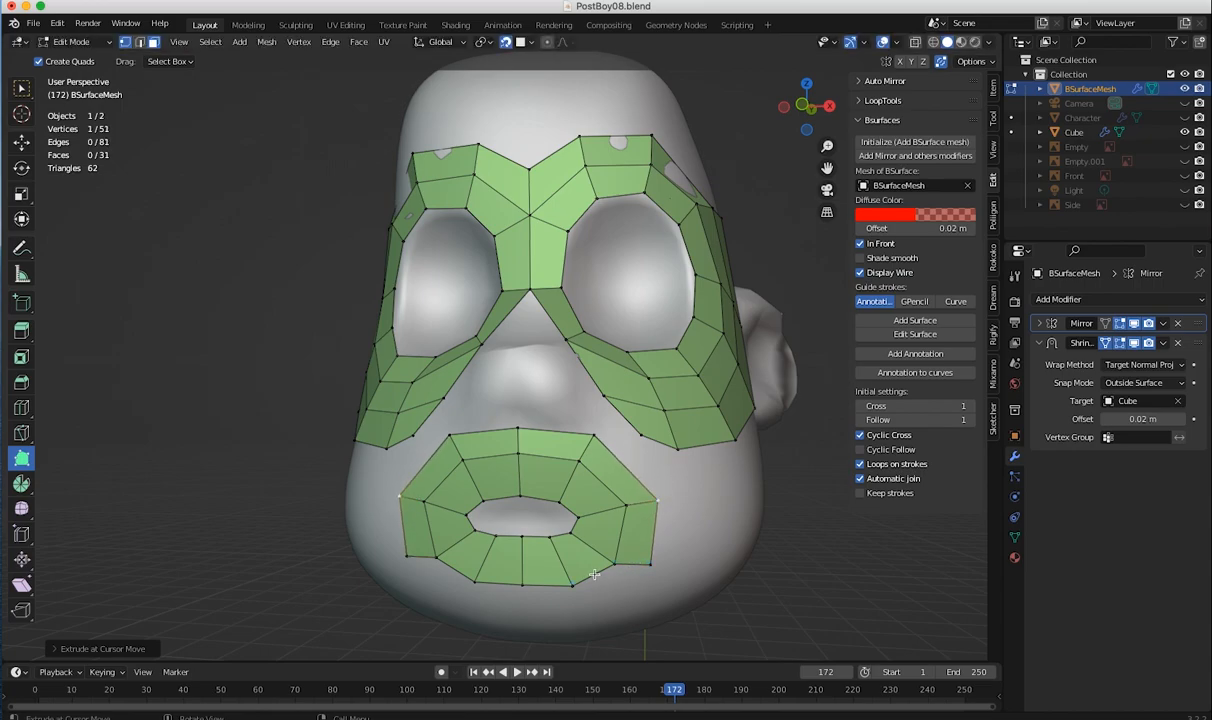
drag(594, 574, 642, 573)
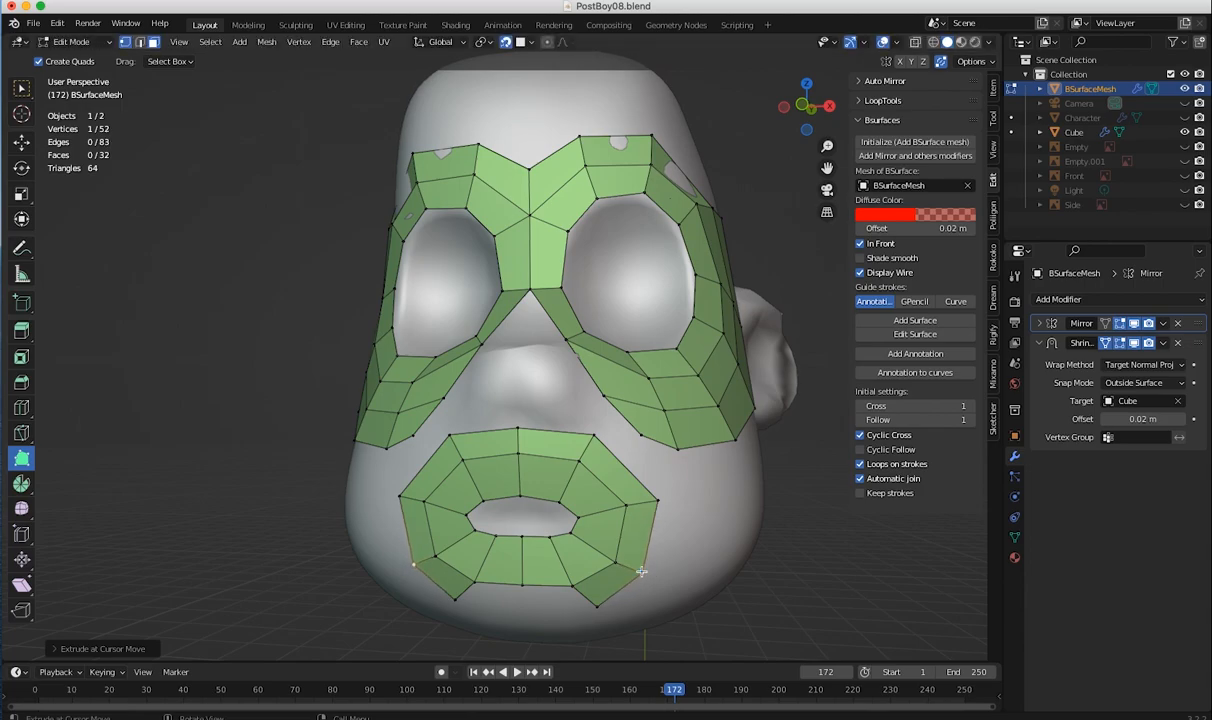
- Close the outer mouth ring with a quad under the lower lip and adjust its chin vertices
scroll(605, 568, up, 1)
shift+middle_drag(608, 543, 625, 305)
scroll(625, 422, up, 1)
shift+middle_drag(565, 406, 492, 588)
middle_drag(537, 547, 585, 575)
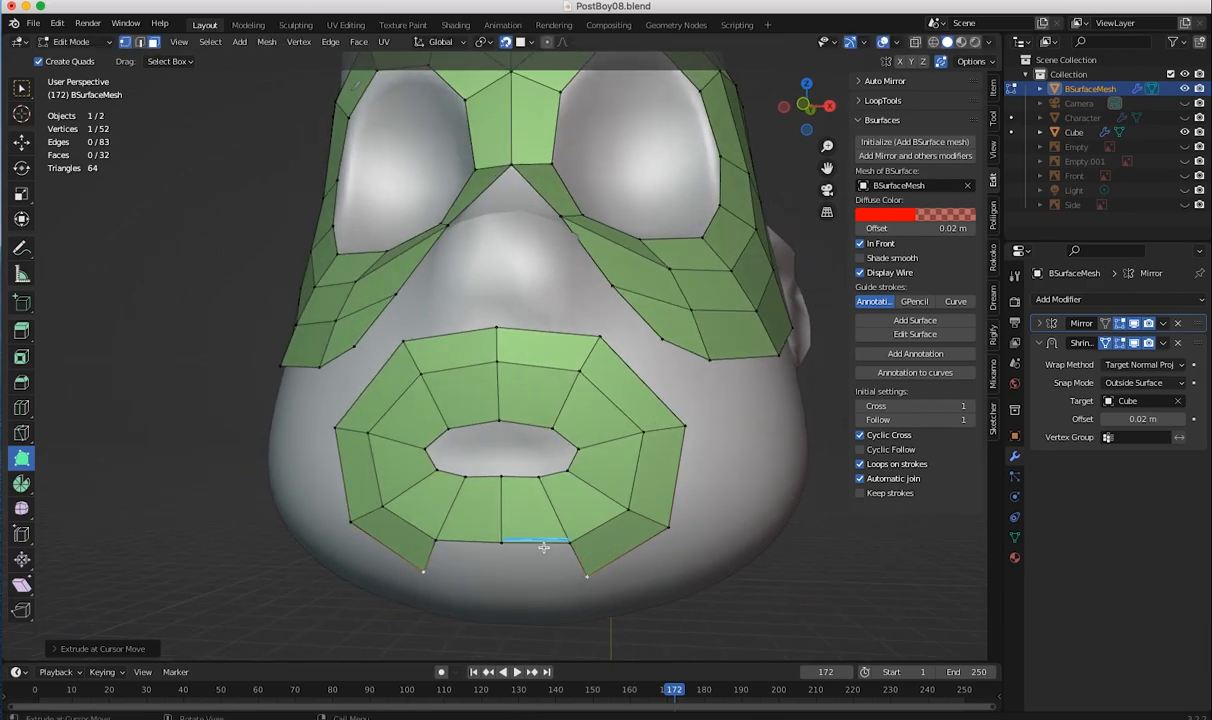
drag(530, 543, 506, 584)
drag(627, 505, 625, 506)
drag(430, 572, 417, 574)
drag(427, 576, 429, 576)
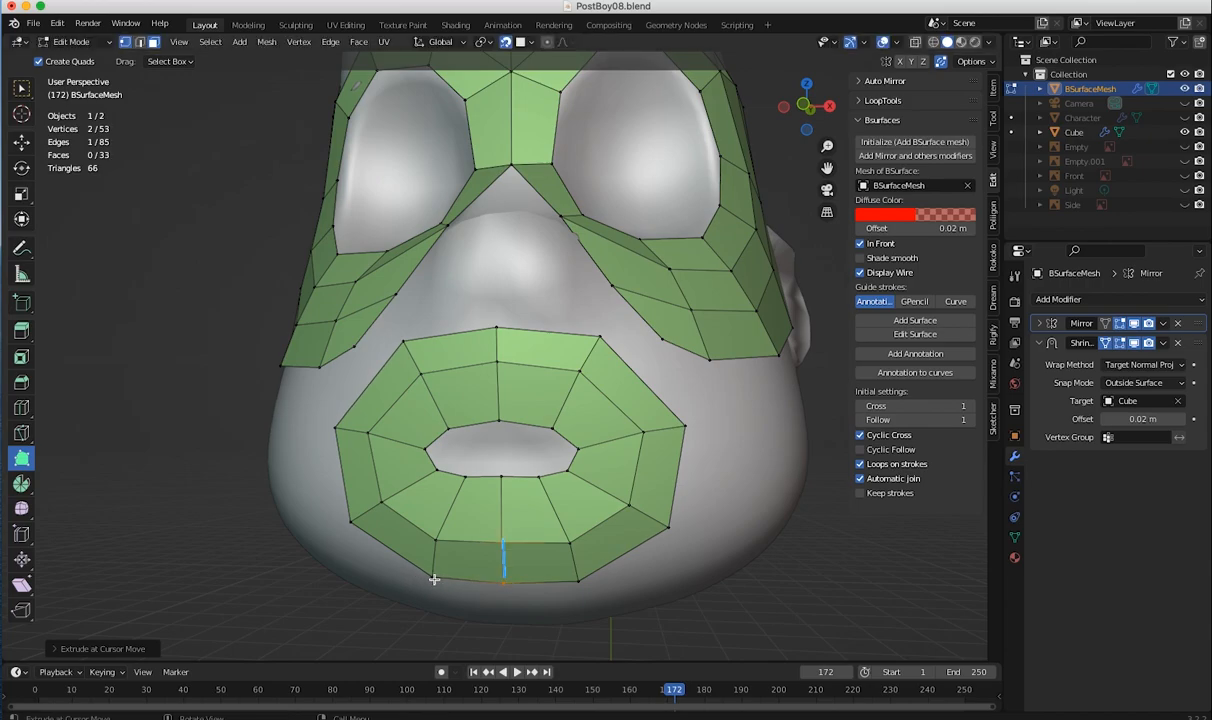
key(ctrl+z)
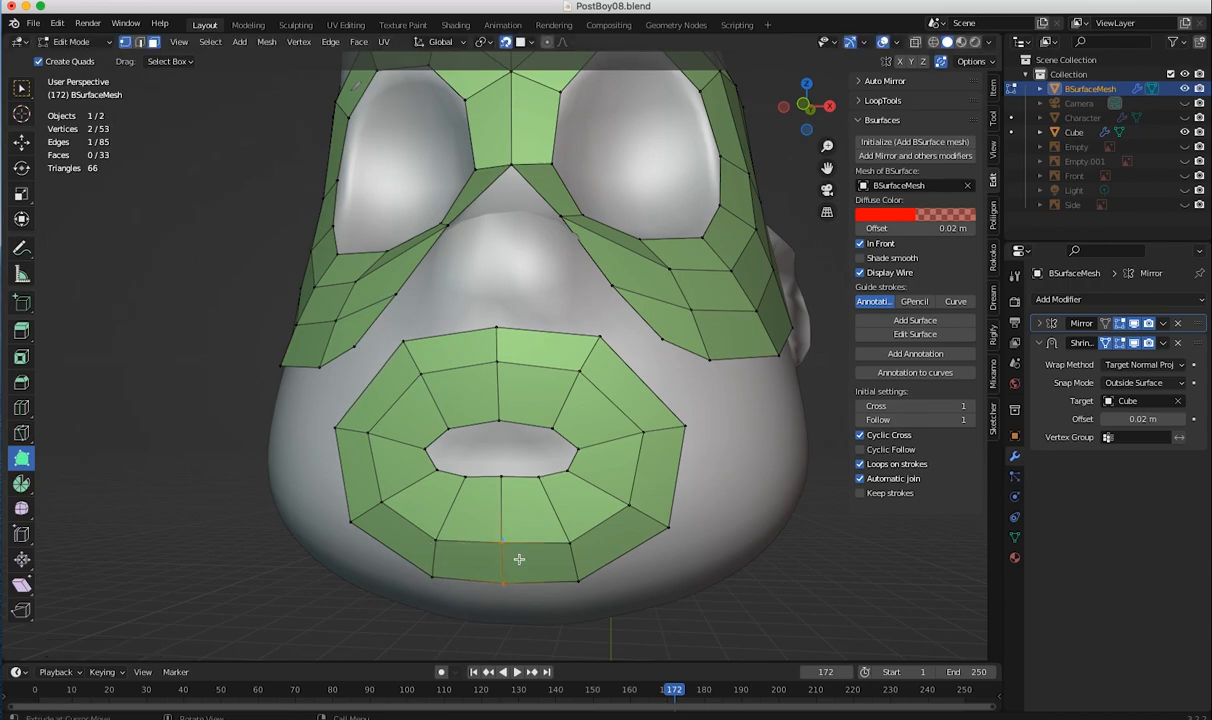
mouse_move(579, 587)
mouse_down()
mouse_move(595, 578)
mouse_move(581, 583)
mouse_up()
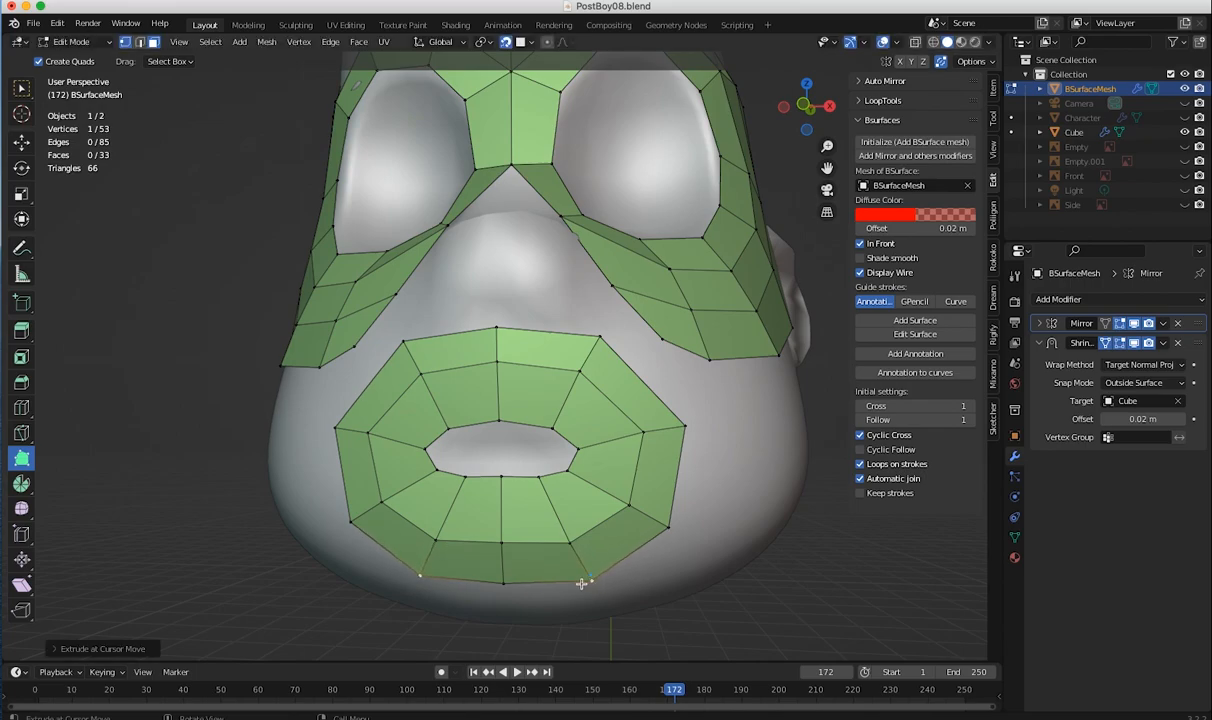
- Turn on X-ray and build two quads from the inner cheek edge across the nose to the mirror line
scroll(553, 516, down, 3)
middle_drag(641, 568, 495, 533)
drag(550, 399, 498, 377)
mouse_move(498, 377)
middle_down()
mouse_move(499, 400)
mouse_move(487, 372)
middle_up()
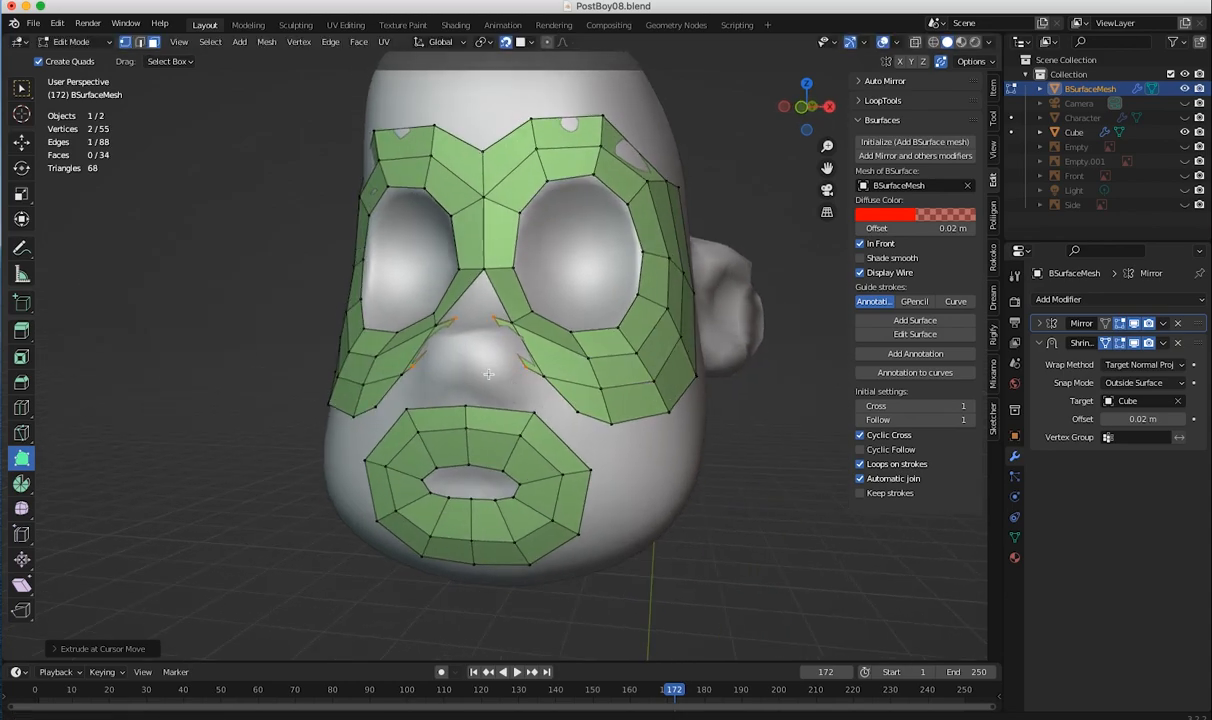
scroll(480, 368, up, 3)
drag(459, 370, 428, 330)
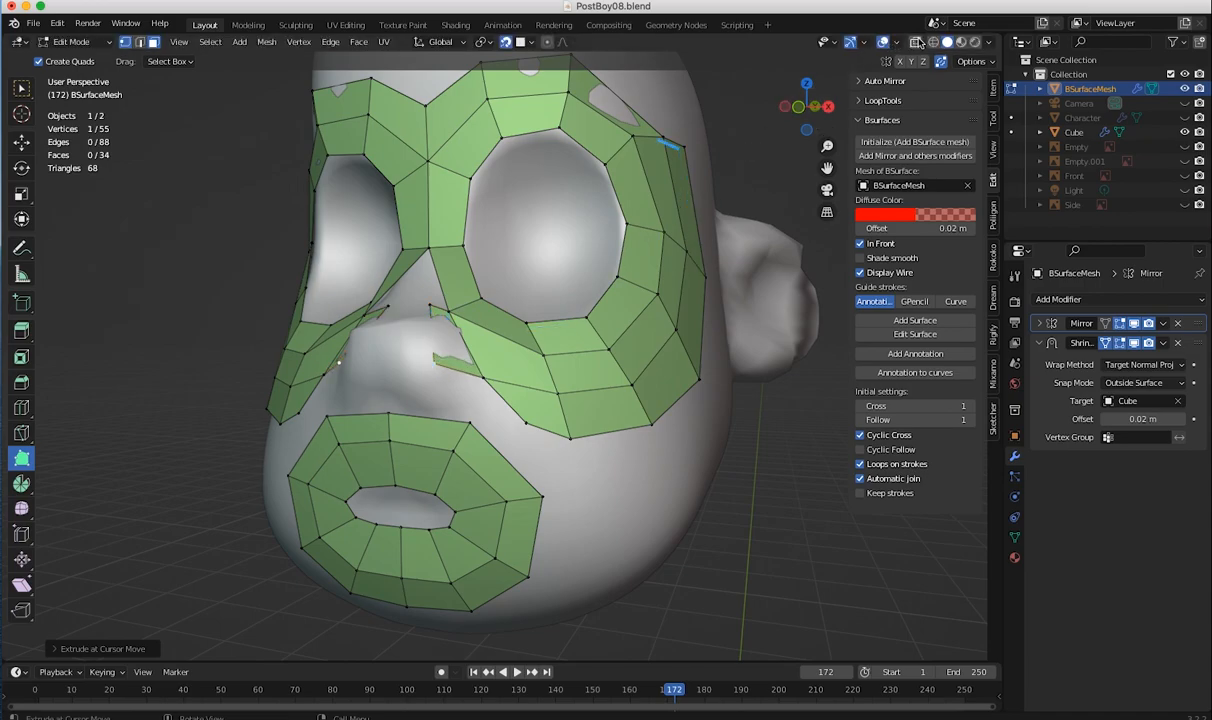
click(916, 42)
drag(428, 338, 372, 317)
middle_drag(372, 317, 501, 386)
- Adjust the vertices of the new nose faces and the nearby upper mouth ring
drag(538, 411, 556, 408)
mouse_move(600, 385)
middle_down()
mouse_move(572, 361)
mouse_move(609, 404)
middle_up()
drag(637, 424, 608, 418)
click(587, 421)
middle_drag(609, 402, 518, 418)
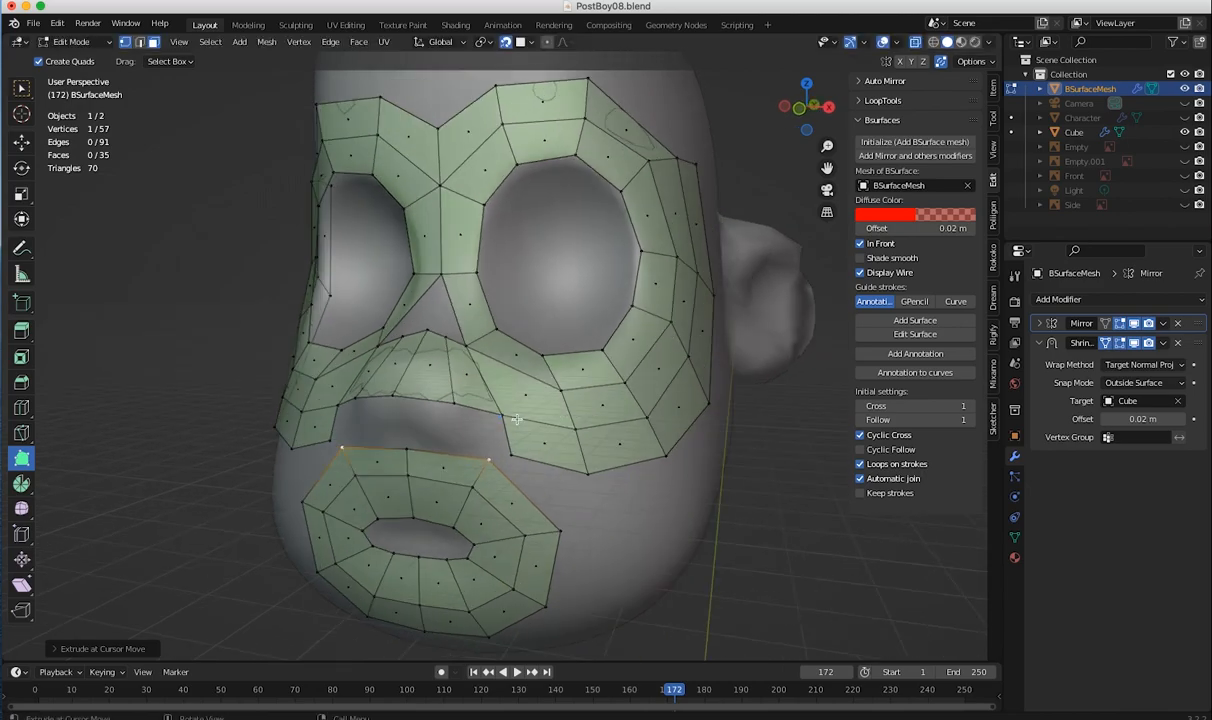
- Bridge the lower cheek edge to the outer mouth ring with a quad, turn off X-ray and tweak the vertices beside the nose
click(537, 440)
drag(544, 460, 490, 462)
drag(579, 498, 541, 527)
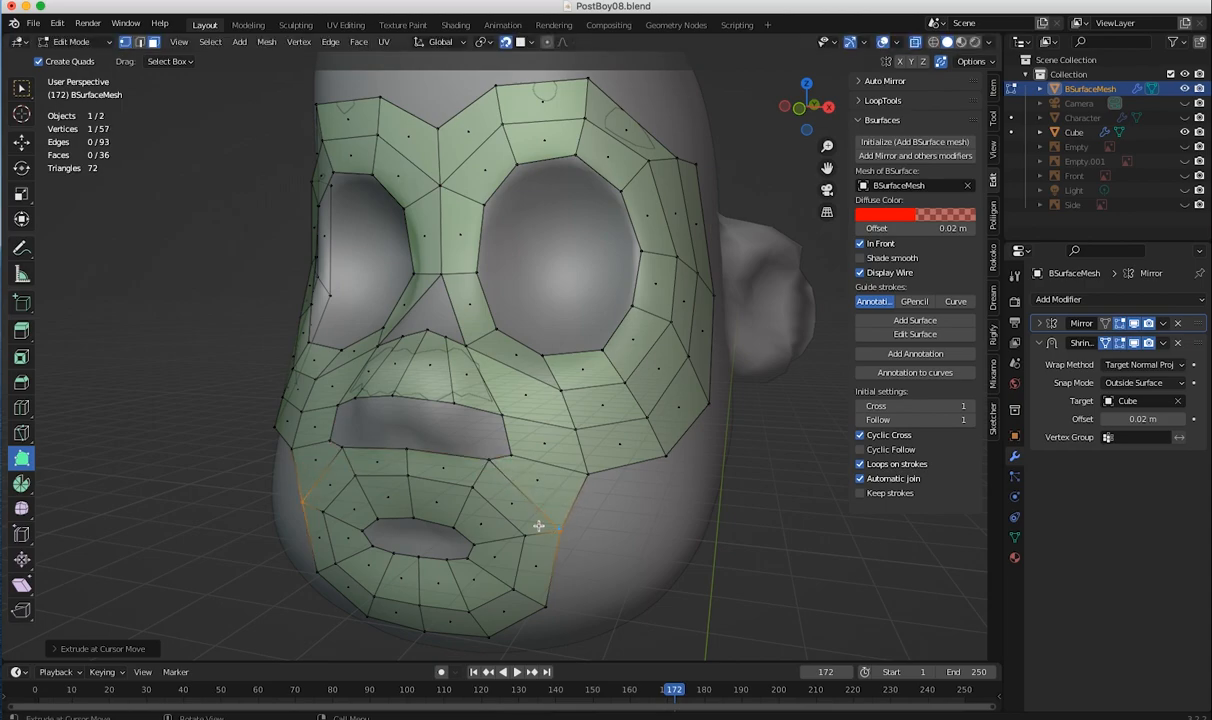
mouse_move(494, 436)
mouse_down()
mouse_move(482, 409)
mouse_move(493, 431)
mouse_up()
middle_drag(501, 442, 707, 320)
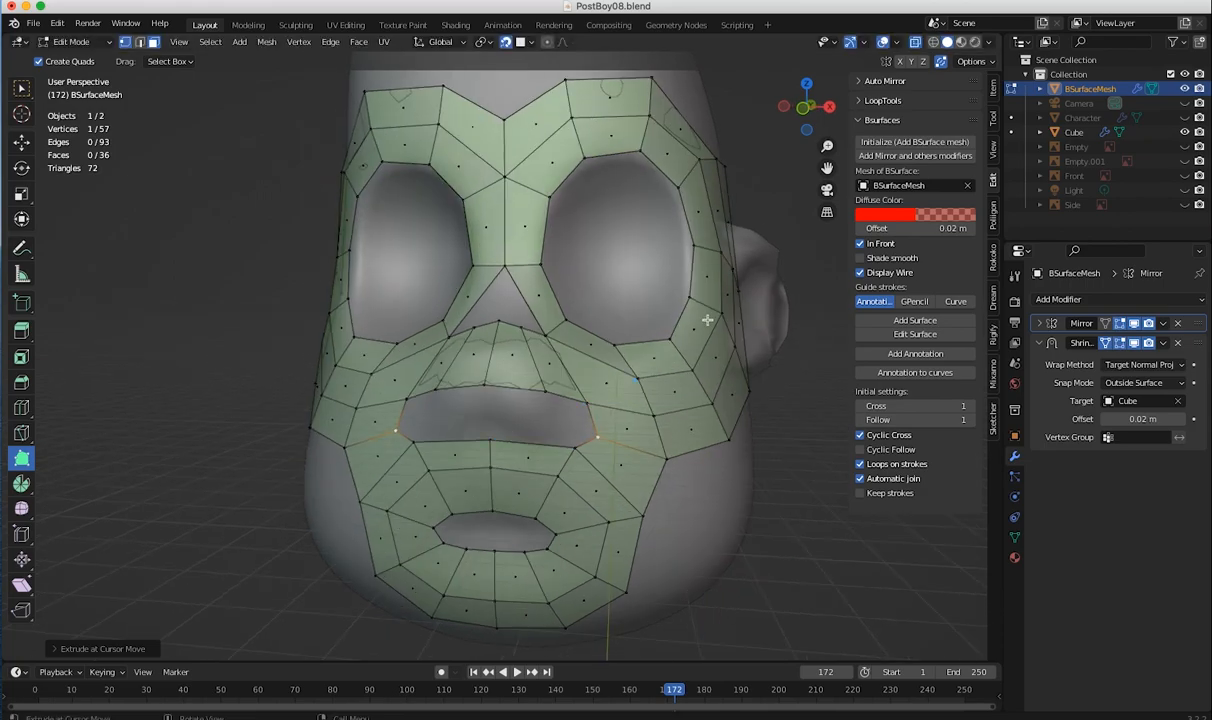
click(914, 41)
mouse_move(597, 426)
mouse_down()
mouse_move(590, 434)
mouse_move(595, 420)
mouse_up()
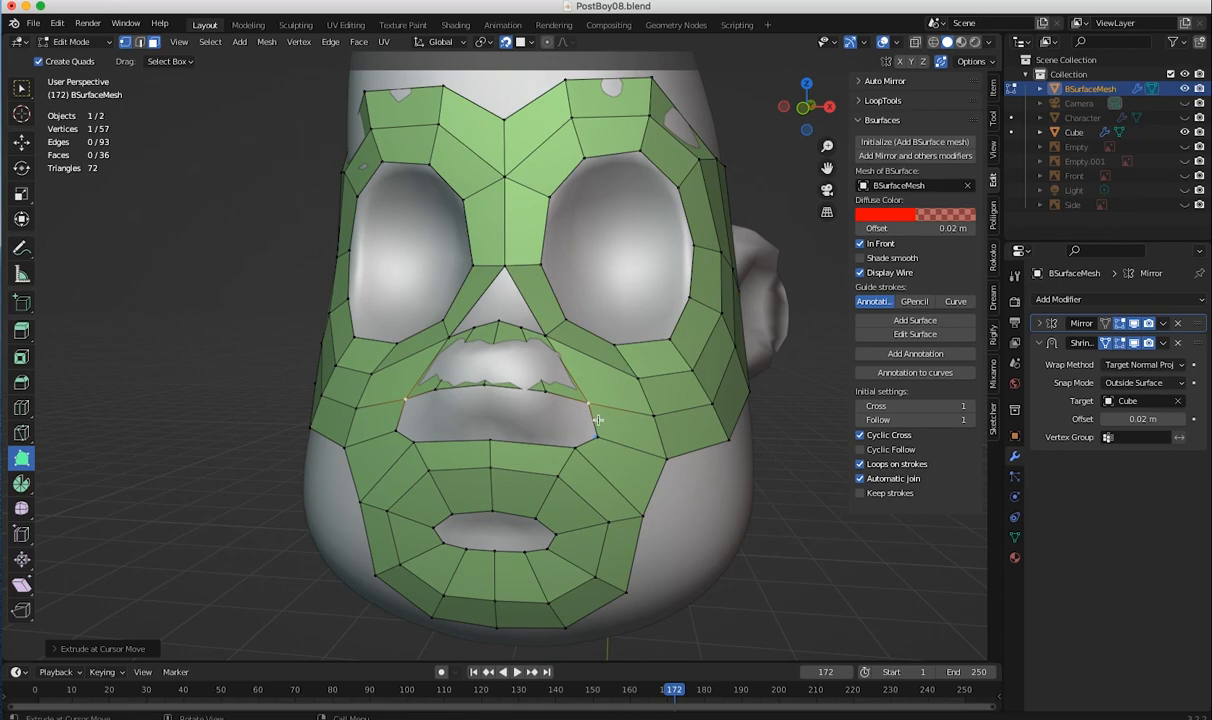
- Extrude two quads below the nose from the cheek edge to the mirror line
scroll(600, 418, up, 4)
drag(690, 482, 564, 468)
mouse_move(570, 498)
middle_down()
mouse_move(587, 468)
mouse_move(578, 474)
middle_up()
drag(553, 346, 412, 309)
middle_drag(412, 309, 484, 375)
- Reposition the vertices below the nose and around the upper lip to smooth the face flow
scroll(485, 375, up, 2)
middle_drag(420, 332, 486, 309)
drag(559, 329, 602, 368)
drag(666, 437, 668, 432)
drag(570, 391, 583, 398)
middle_drag(540, 340, 492, 407)
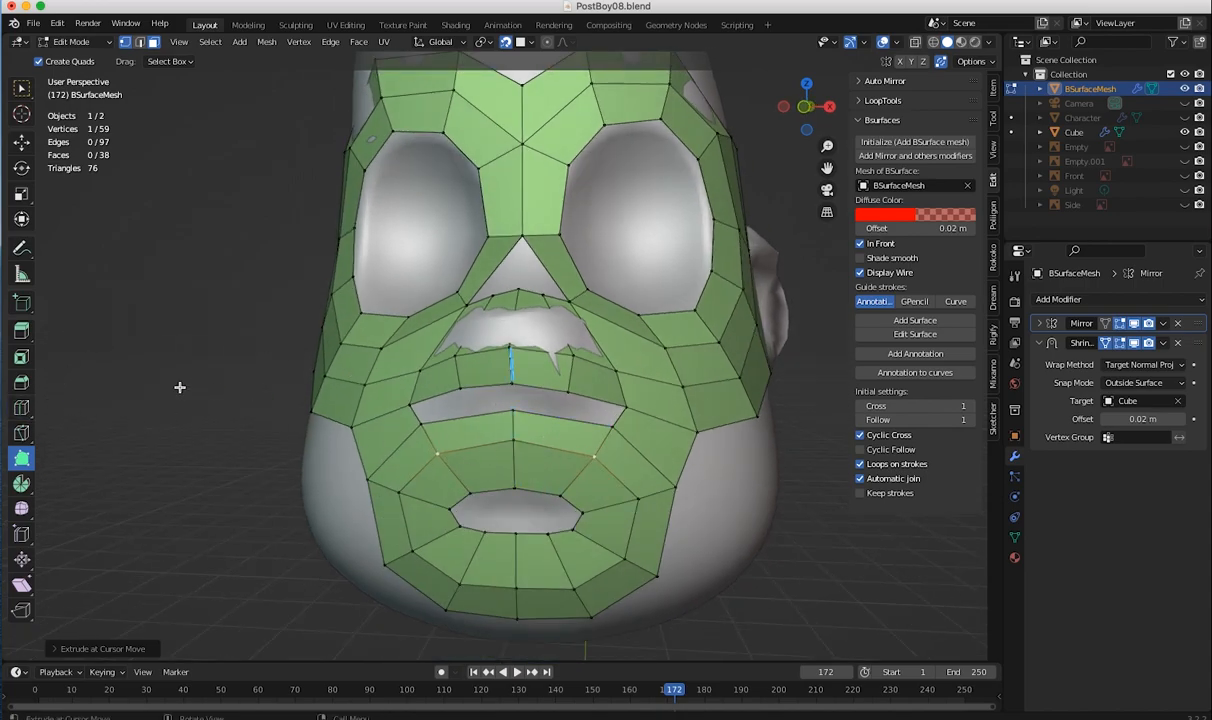
- Add one loop cut through the upper lip faces beside the centre and raise its top vertex
click(20, 410)
click(533, 482)
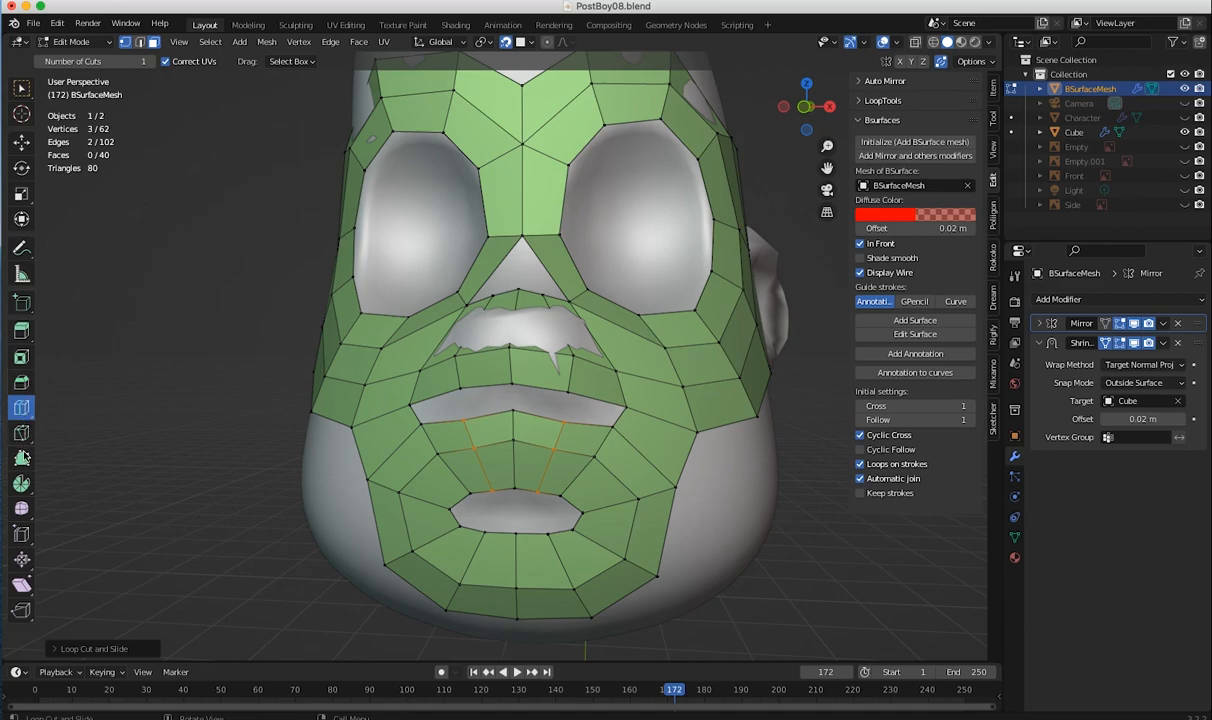
click(21, 458)
drag(565, 421, 565, 413)
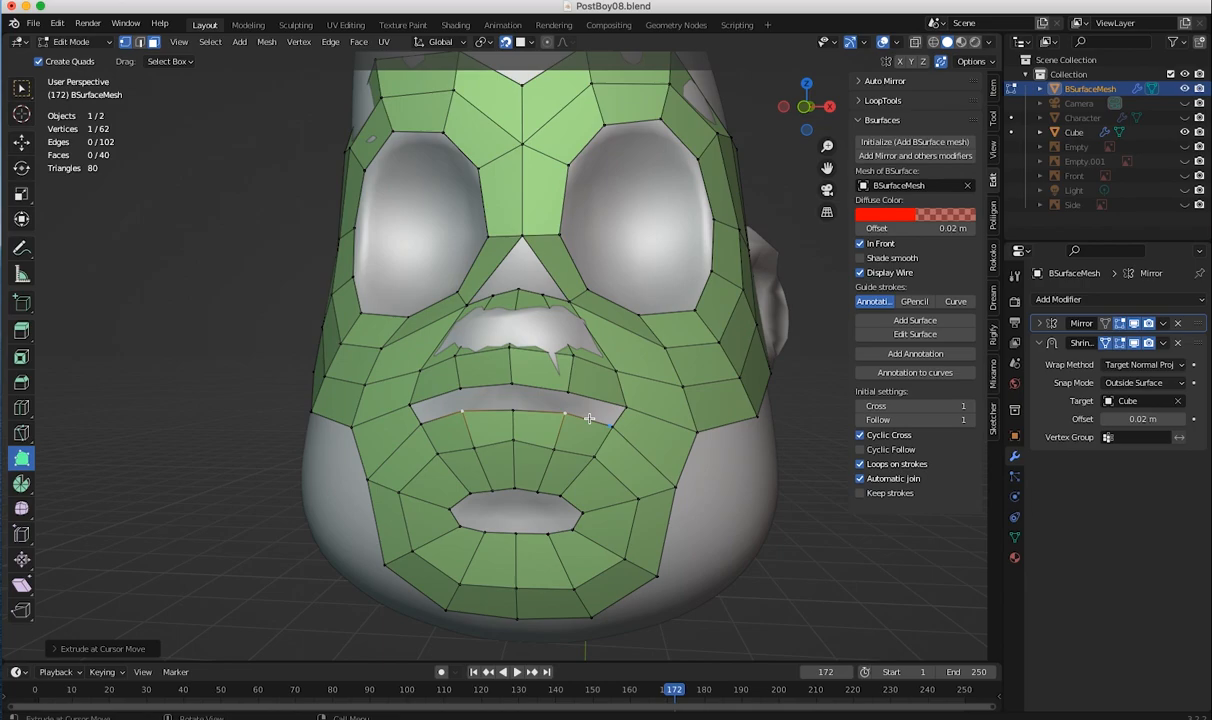
- Fill the remaining gap between the upper lip ring and the faces below the nose with two quads
scroll(586, 418, up, 5)
drag(630, 447, 703, 445)
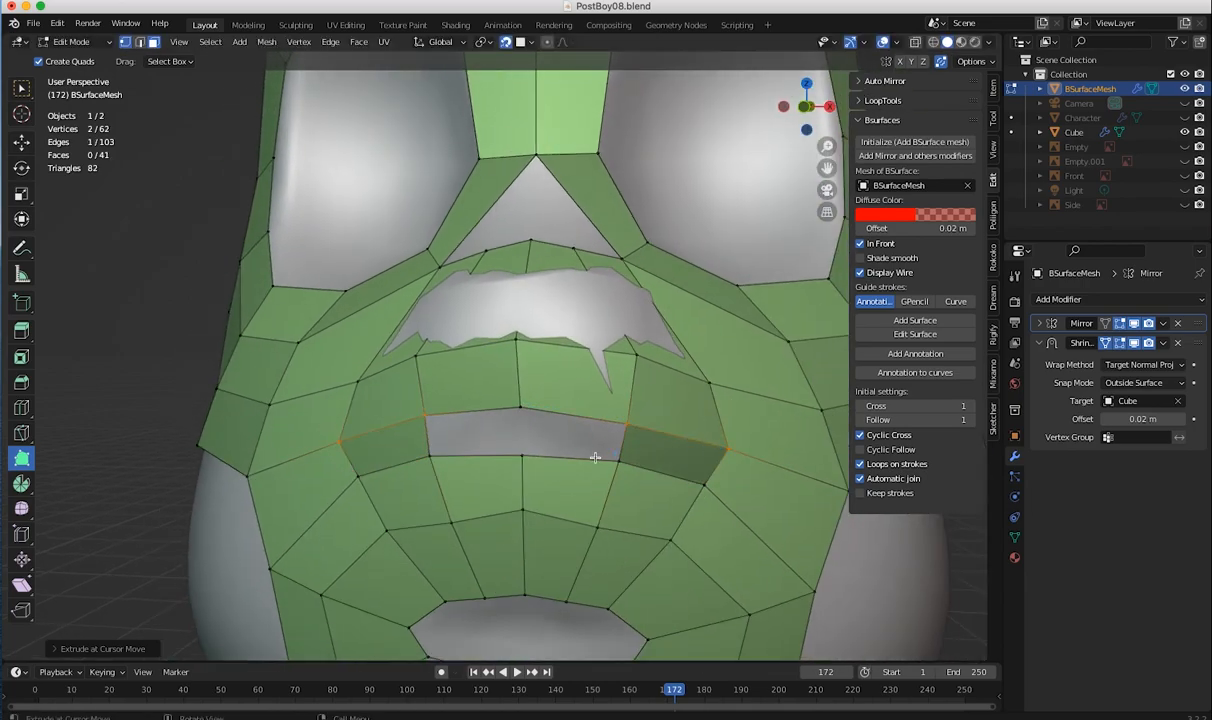
drag(571, 459, 572, 413)
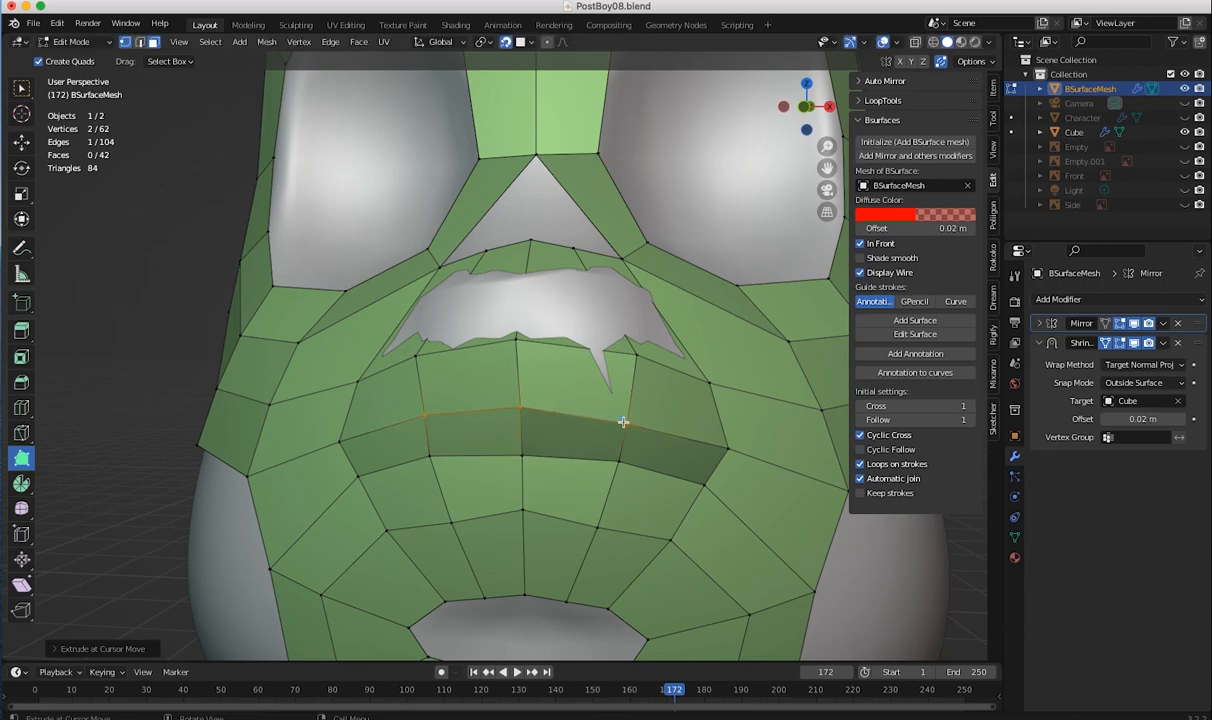
scroll(602, 439, down, 5)
middle_drag(747, 565, 550, 470)
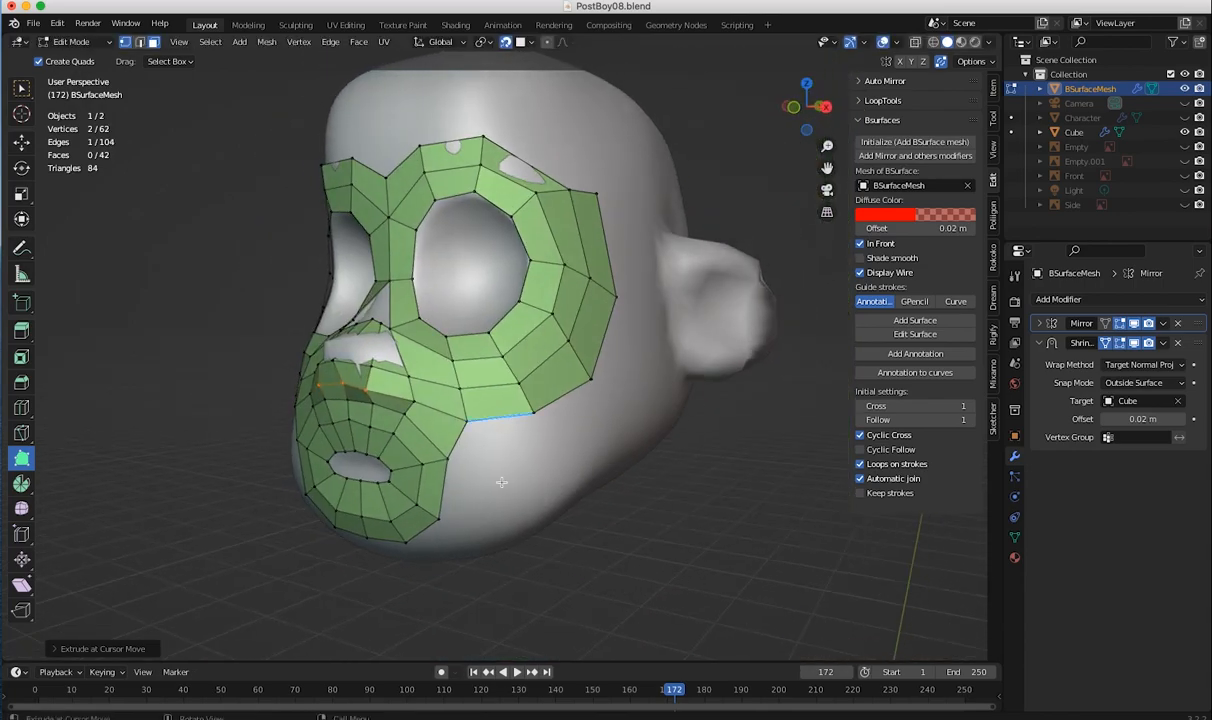
scroll(369, 449, up, 1)
ctrl+middle_drag(369, 449, 491, 373)
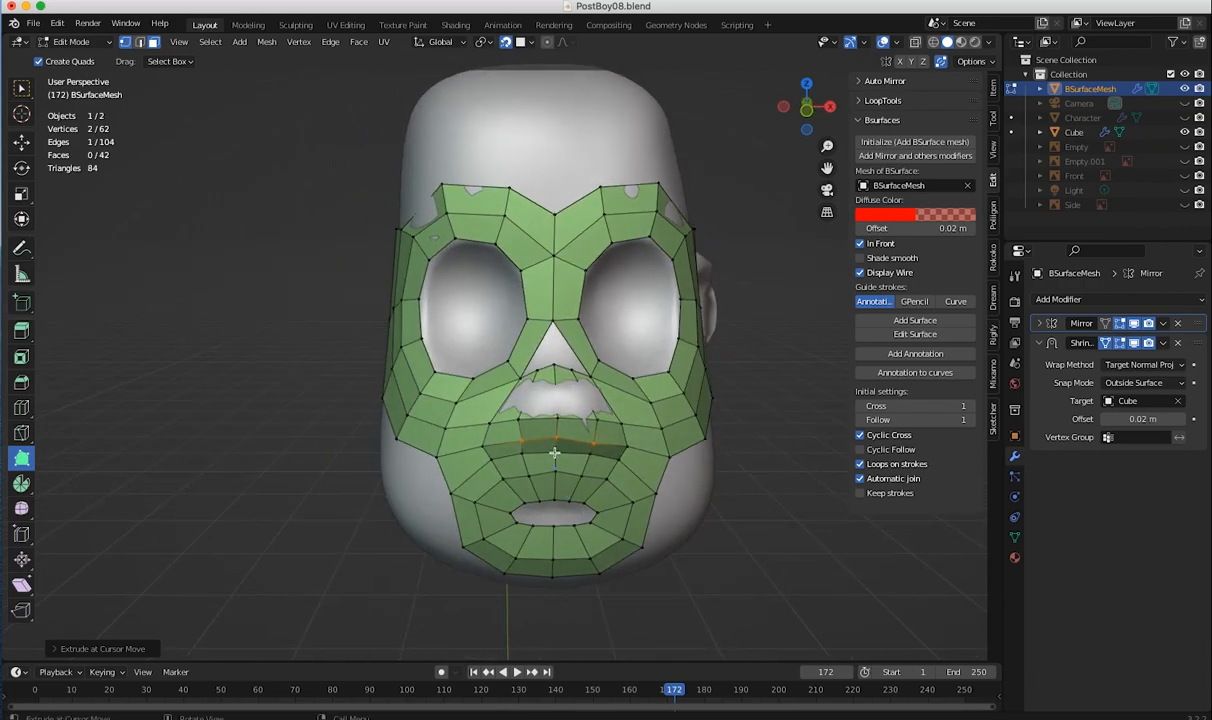
scroll(491, 373, up, 2)
scroll(491, 373, up, 2)
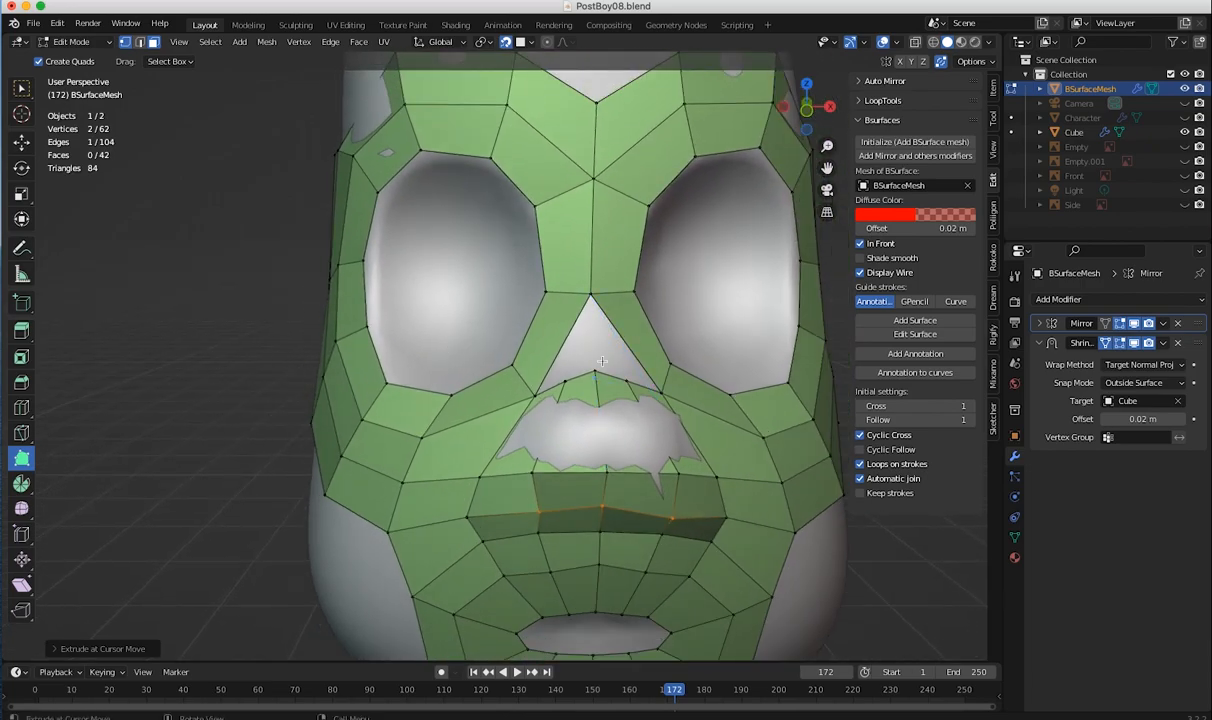
mouse_move(548, 382)
middle_down()
mouse_move(475, 360)
mouse_move(603, 404)
mouse_move(537, 409)
mouse_move(399, 380)
mouse_move(530, 392)
middle_up()
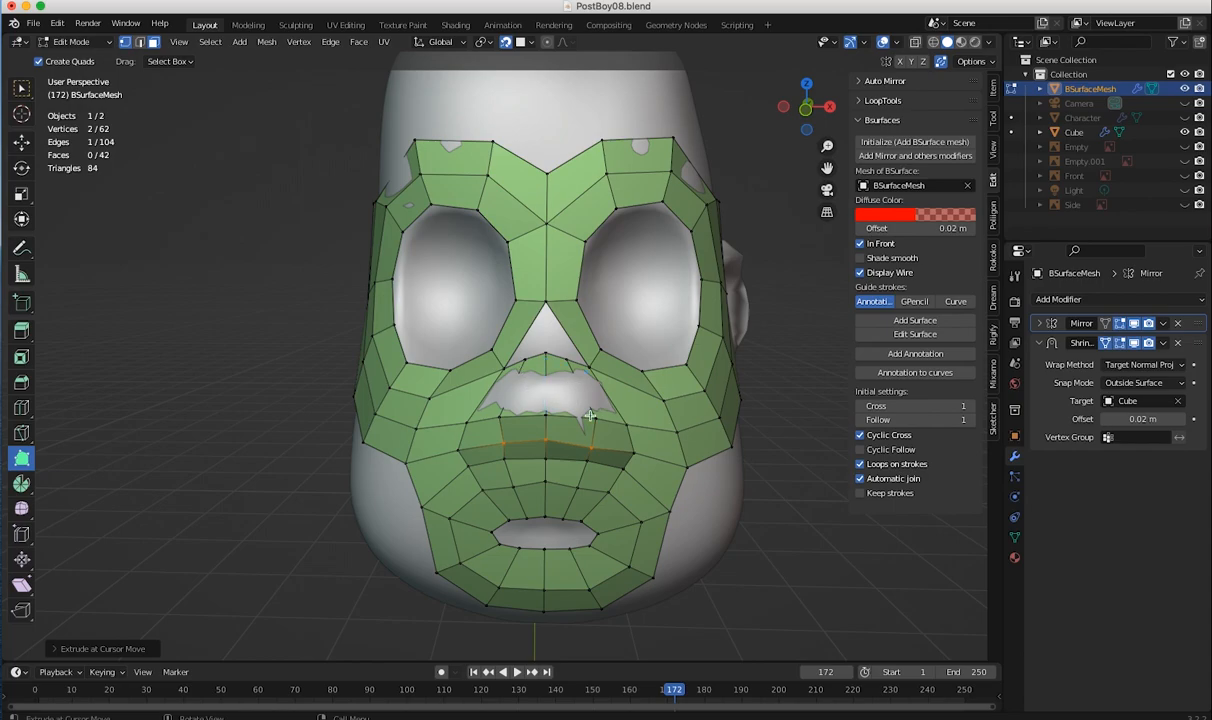
middle_drag(586, 420, 645, 383)
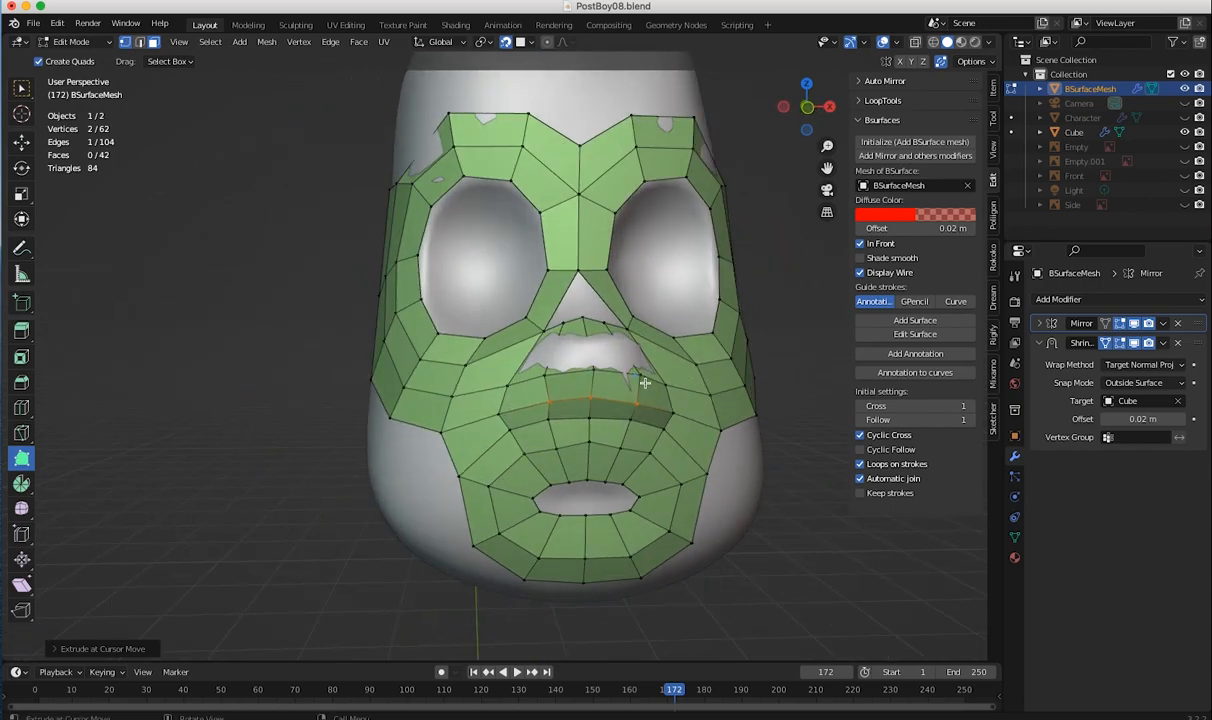
click(915, 43)
click(916, 44)
- Build two quads with Poly Build filling the gap between the cheek and jaw beside the mouth, and adjust their outer vertices
middle_drag(558, 377, 559, 436)
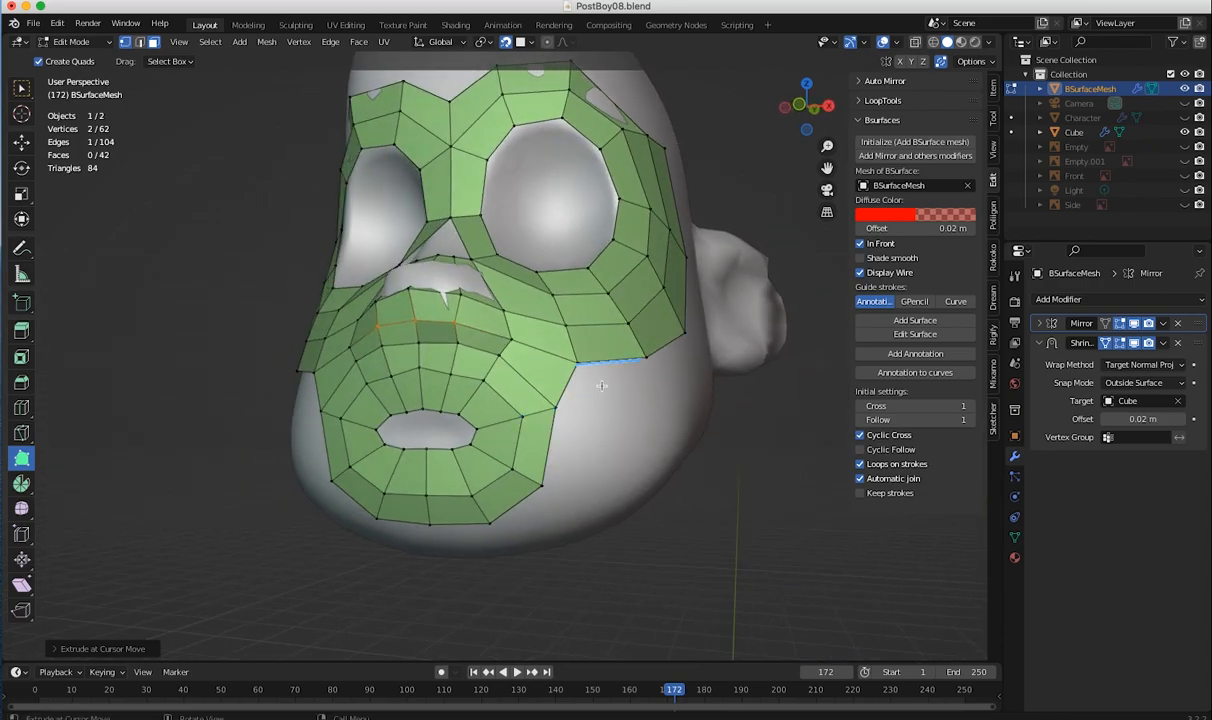
drag(607, 365, 555, 407)
drag(639, 409, 633, 414)
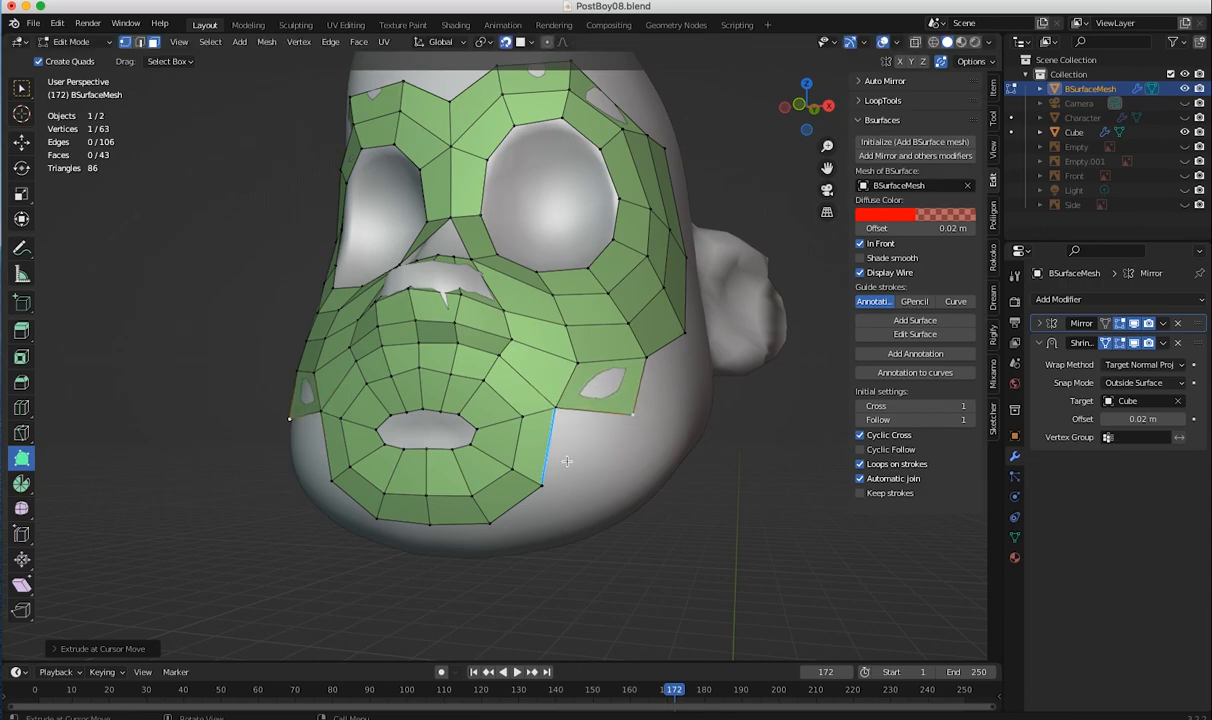
drag(546, 451, 622, 417)
drag(613, 489, 625, 470)
drag(632, 413, 618, 412)
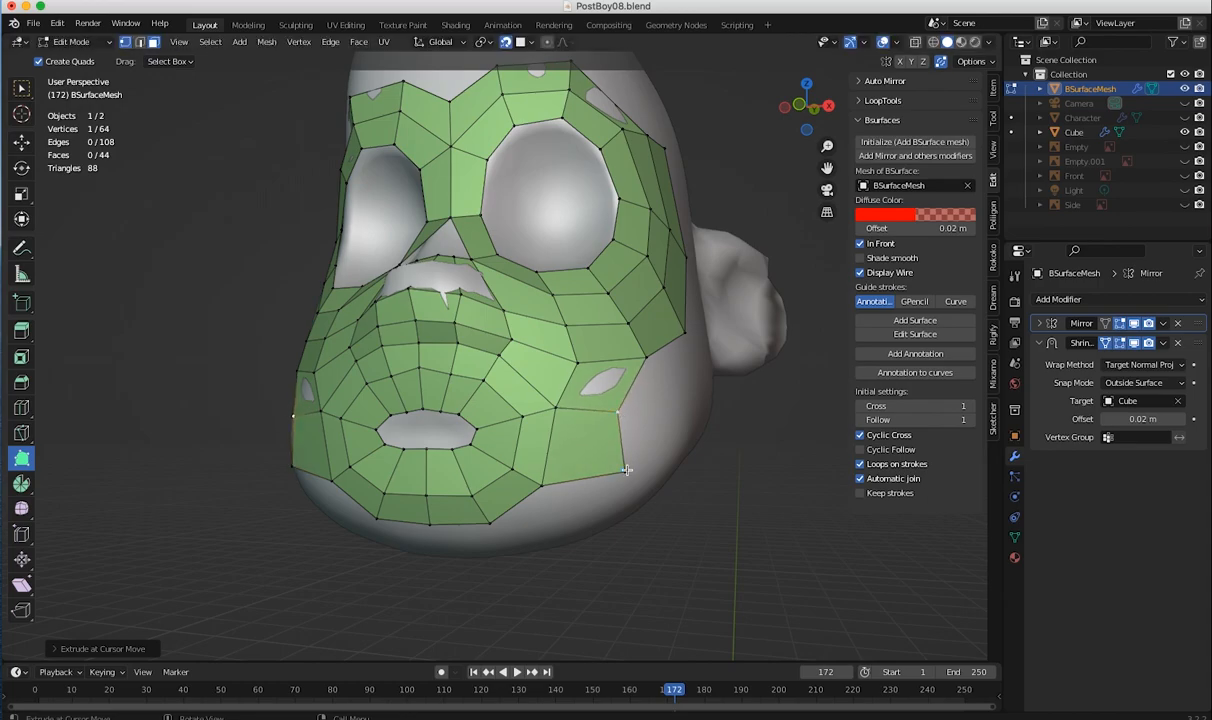
drag(626, 470, 608, 467)
- Extend the mesh with two more quads around the lower jaw and chin, and reposition their outer vertices
middle_drag(582, 500, 559, 415)
drag(566, 396, 641, 398)
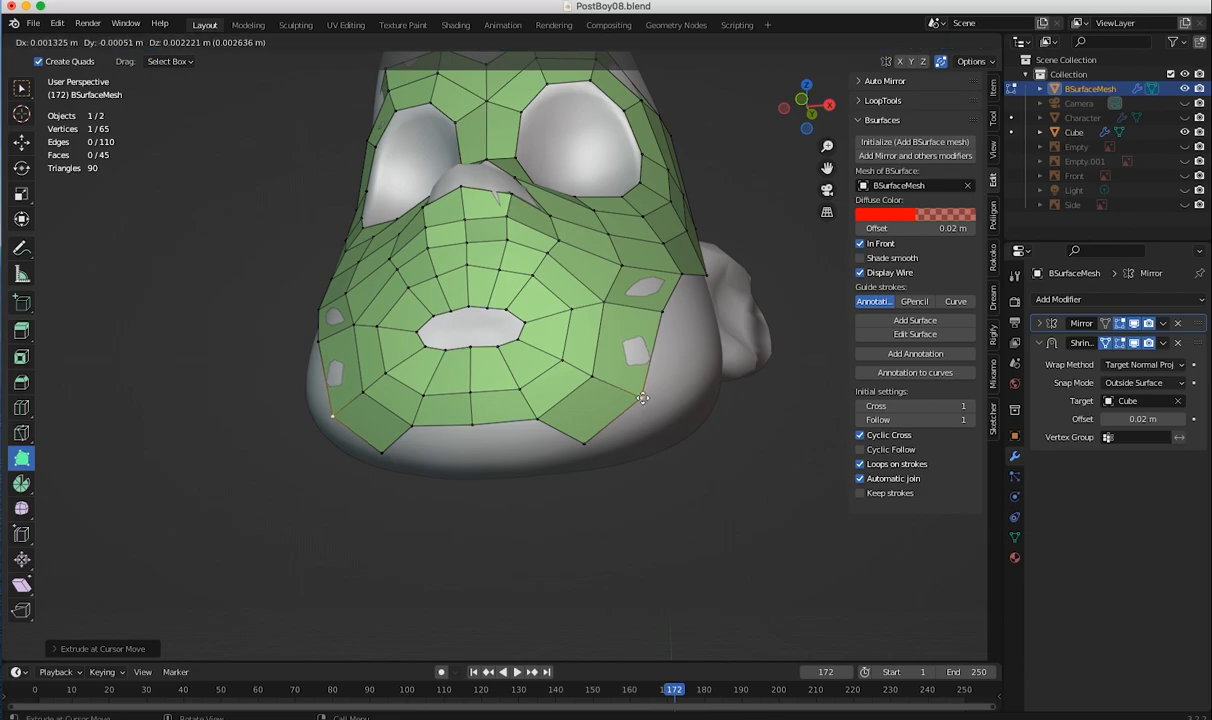
mouse_move(579, 444)
mouse_down()
mouse_move(525, 460)
mouse_move(523, 422)
mouse_move(522, 457)
mouse_move(557, 453)
mouse_up()
middle_drag(563, 452, 369, 447)
click(457, 480)
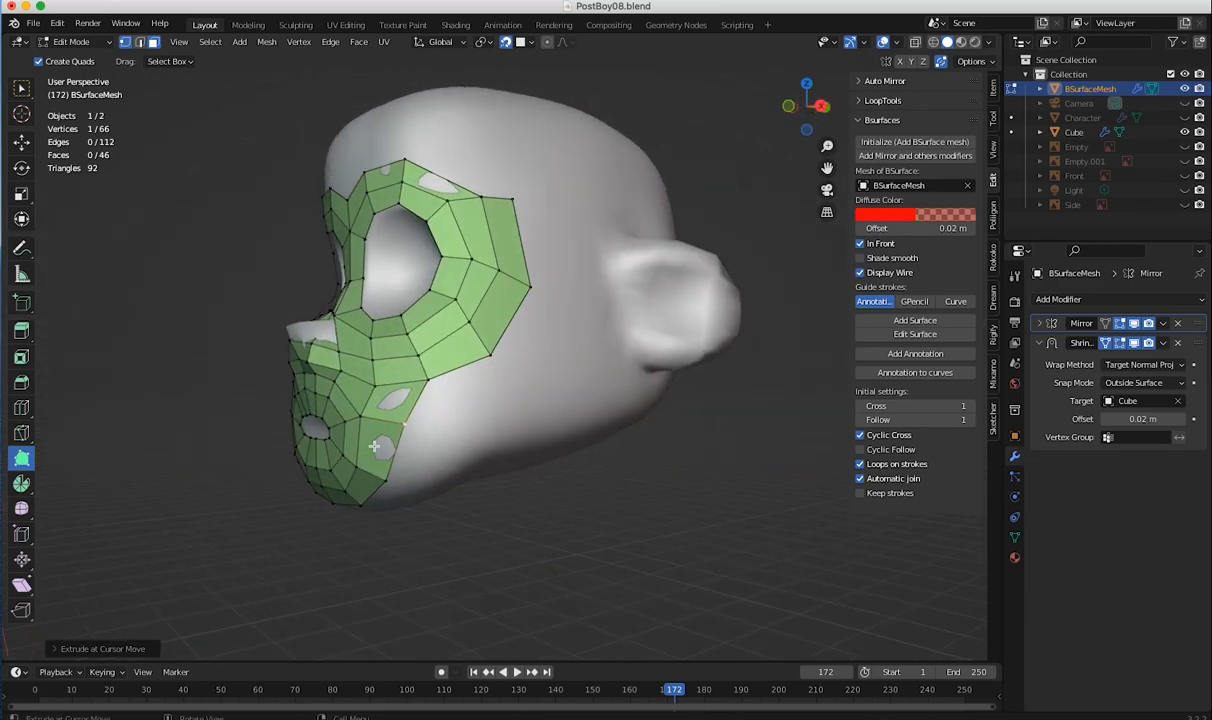
- Enable X-ray and activate box selection in edge select mode, with the triangular gap above the nose in view
middle_drag(558, 353, 511, 307)
middle_drag(564, 270, 636, 376)
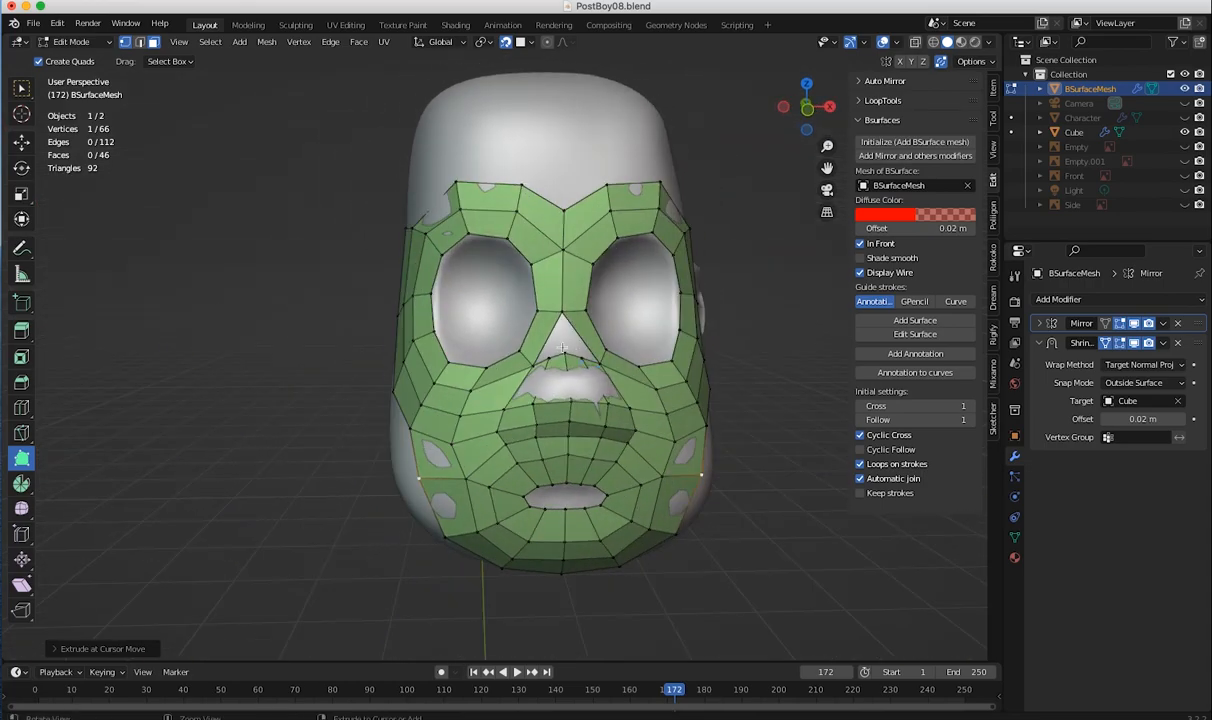
scroll(526, 375, up, 4)
middle_drag(526, 375, 503, 540)
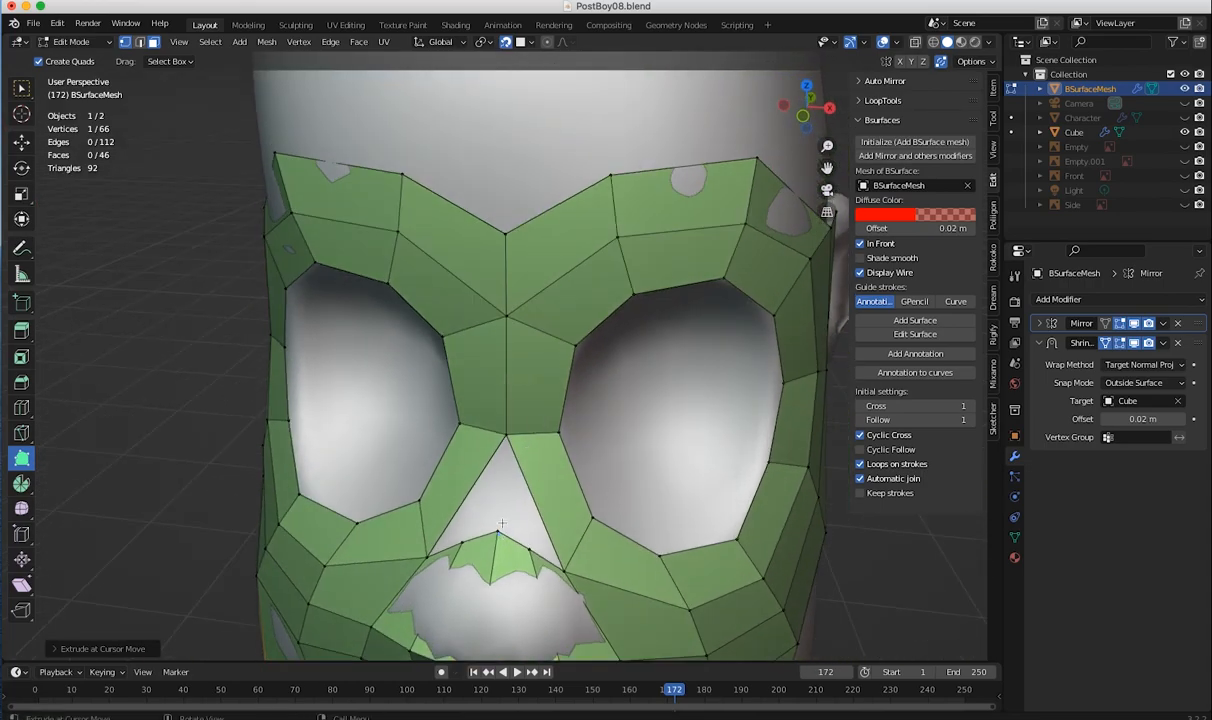
click(915, 42)
middle_drag(514, 406, 521, 458)
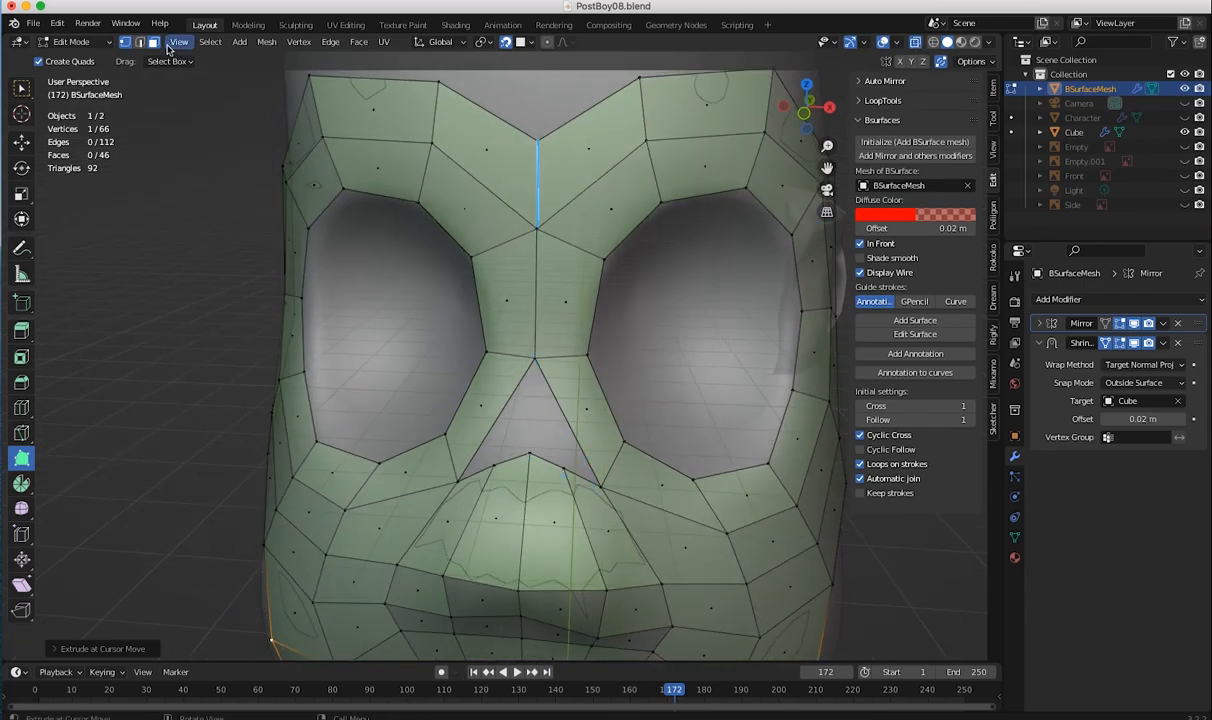
click(20, 92)
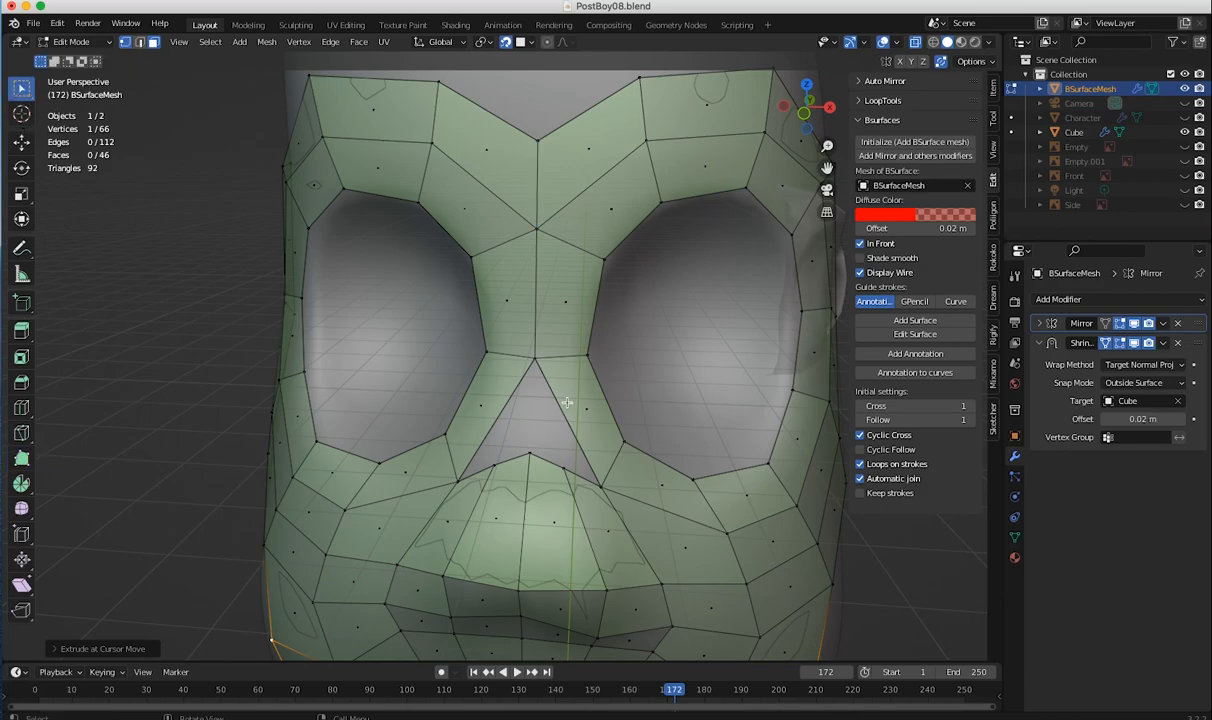
click(140, 43)
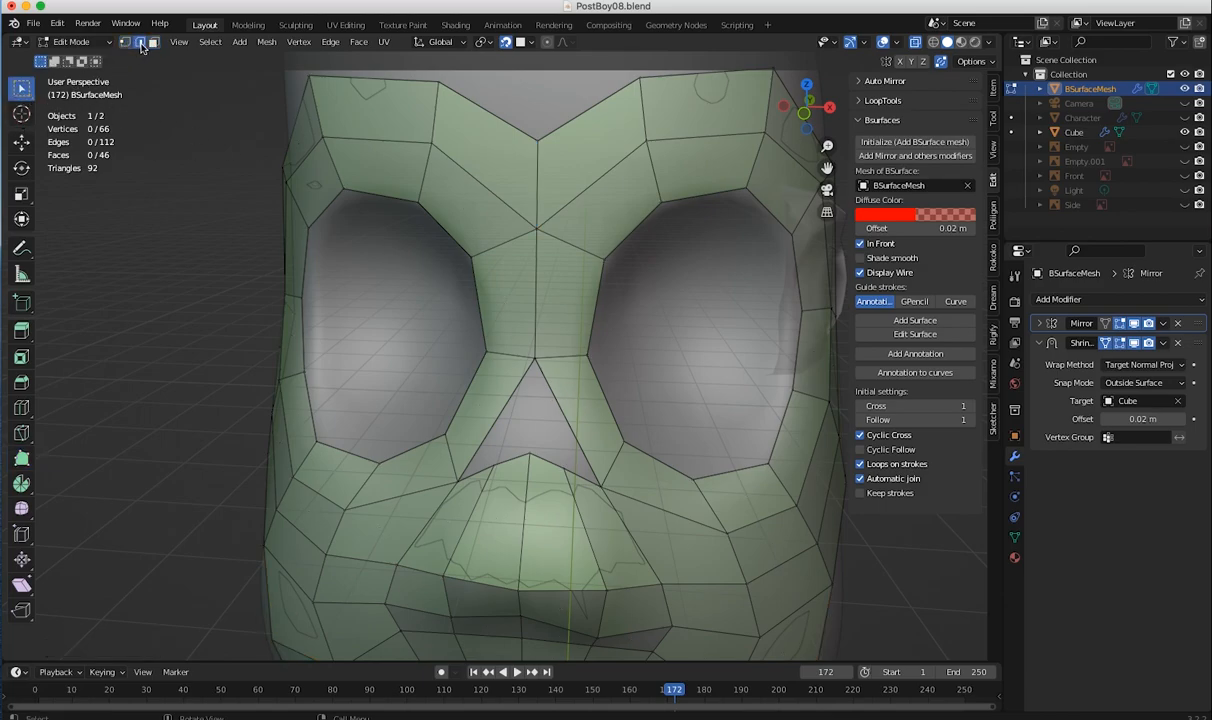
- Select the edges bordering the triangular gap above the nose, fill it with a face, and clear the selection
click(563, 410)
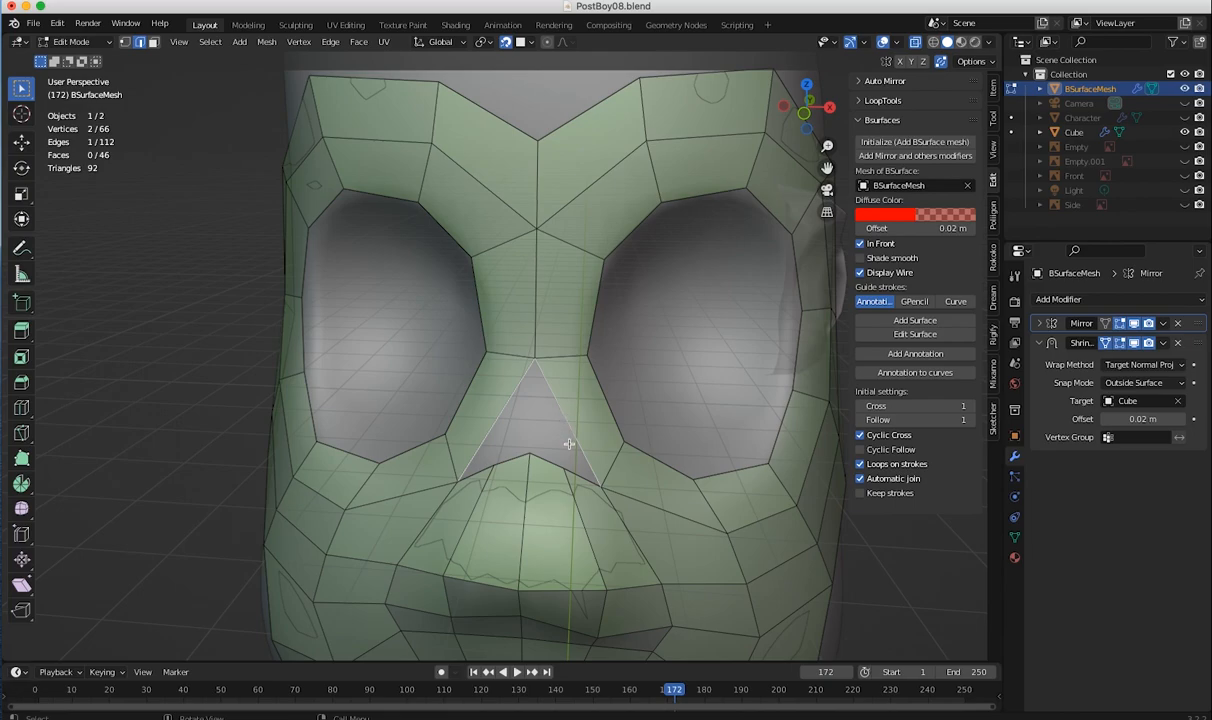
click(575, 476)
shift+click(578, 450)
shift+click(551, 462)
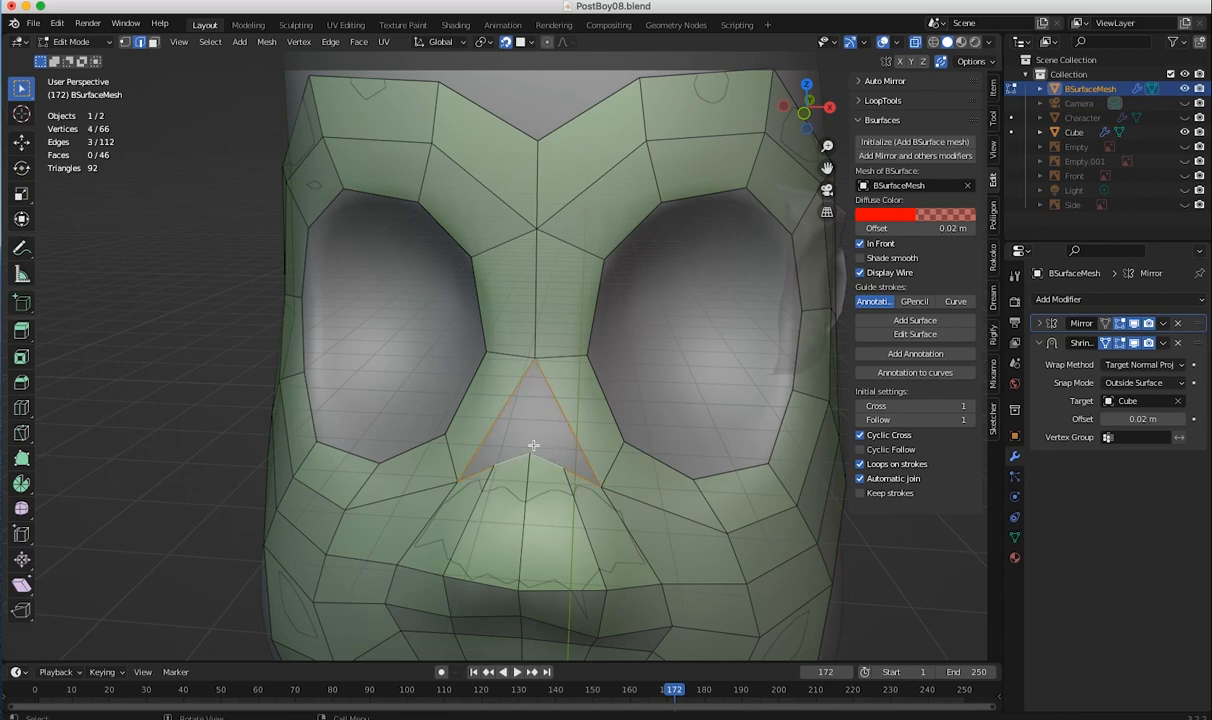
key(f)
click(213, 298)
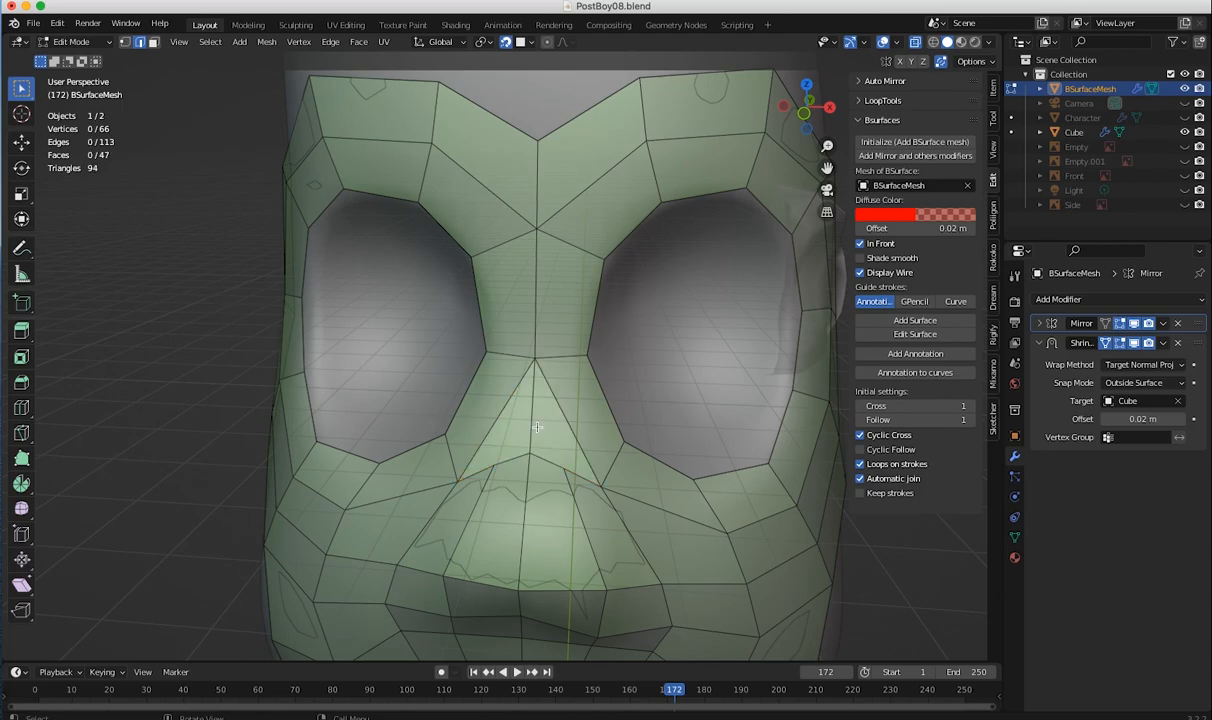
- Examine the retopologized half of the head from the side, from underneath and from the front
middle_drag(547, 425, 482, 428)
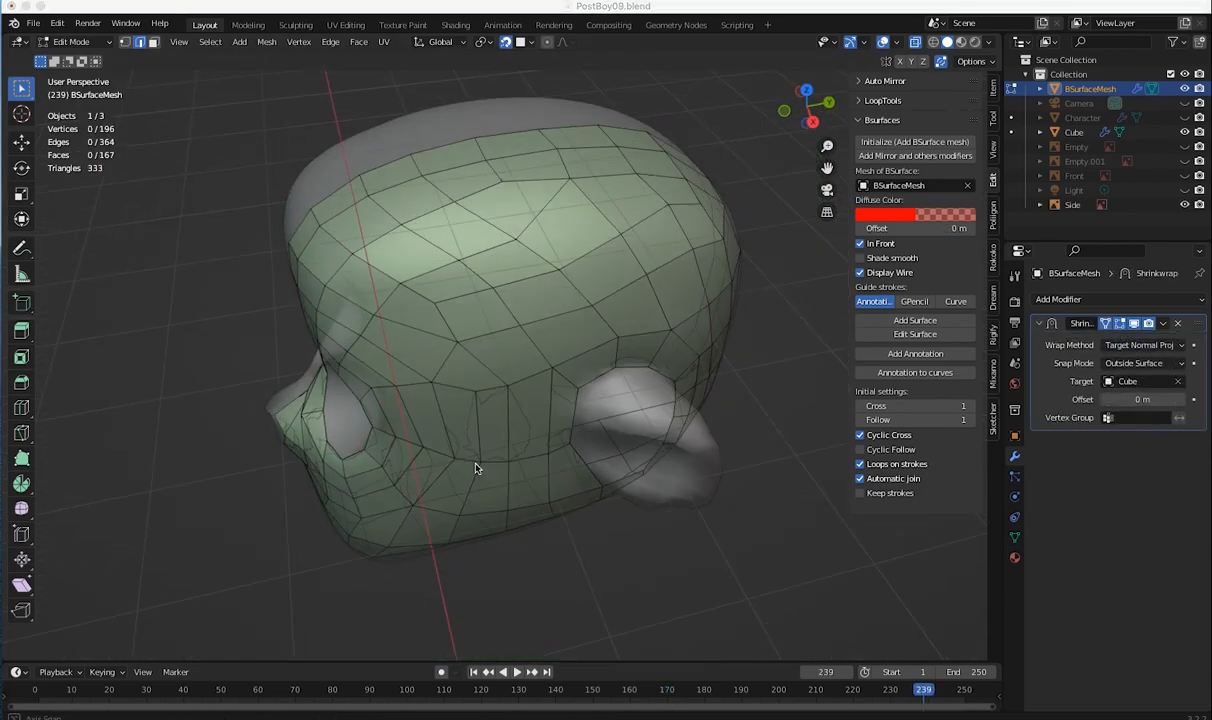
middle_drag(479, 468, 358, 421)
mouse_move(356, 403)
middle_down()
mouse_move(369, 404)
mouse_move(358, 402)
middle_up()
middle_drag(518, 410, 575, 251)
middle_drag(512, 343, 538, 401)
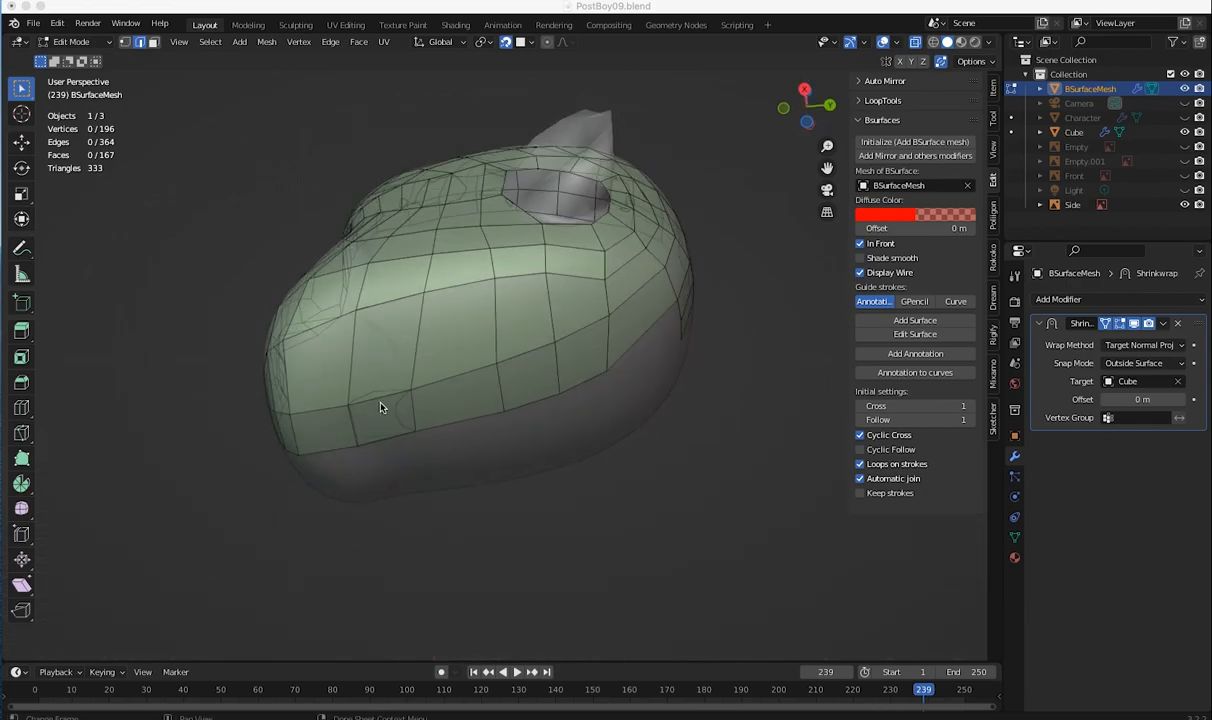
mouse_move(447, 313)
middle_down()
mouse_move(614, 405)
mouse_move(605, 366)
mouse_move(620, 453)
mouse_move(427, 514)
mouse_move(460, 538)
mouse_move(452, 456)
mouse_move(505, 468)
mouse_move(398, 500)
mouse_move(403, 530)
mouse_move(446, 555)
mouse_move(497, 282)
mouse_move(306, 371)
mouse_move(471, 250)
mouse_move(461, 341)
mouse_move(533, 317)
mouse_move(430, 303)
mouse_move(492, 347)
mouse_move(433, 330)
mouse_move(466, 324)
middle_up()
click(1138, 324)
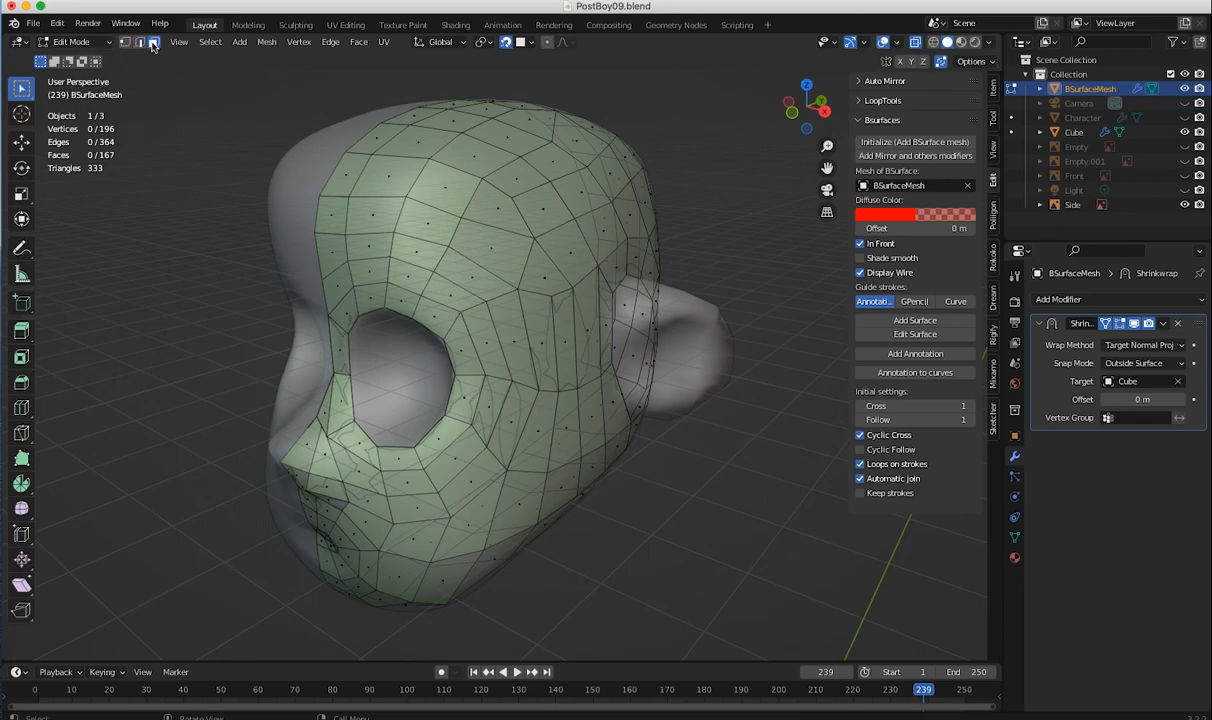
- Switch BSurfaceMesh to Object Mode
click(71, 41)
click(76, 55)
middle_drag(390, 310, 710, 186)
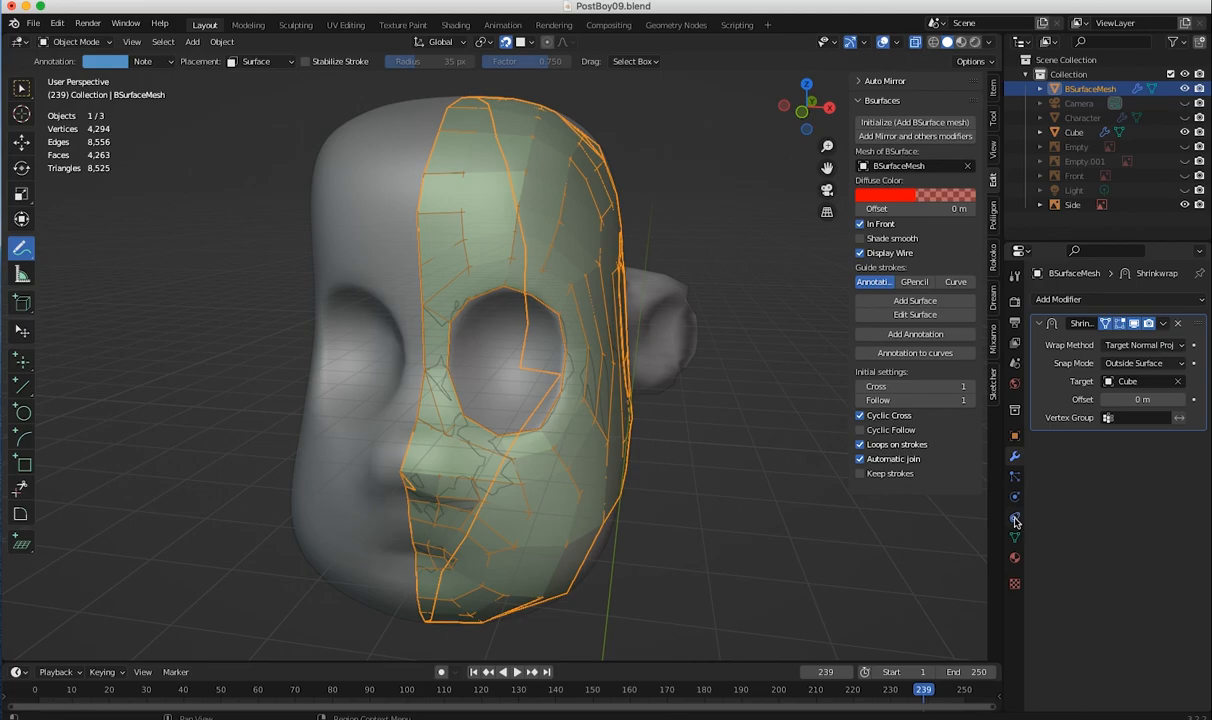
- Try viewing BSurfaceMesh without X-ray and toggle its In Front display option off and on
click(915, 42)
middle_drag(718, 382, 960, 445)
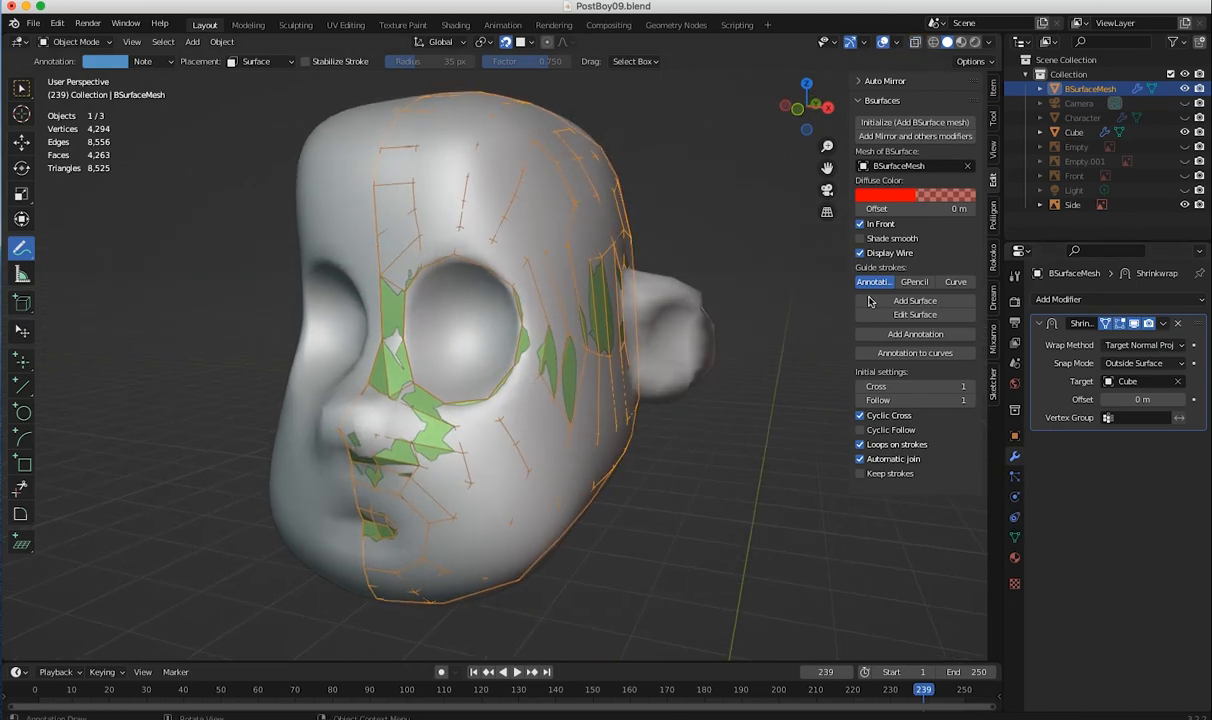
click(1015, 438)
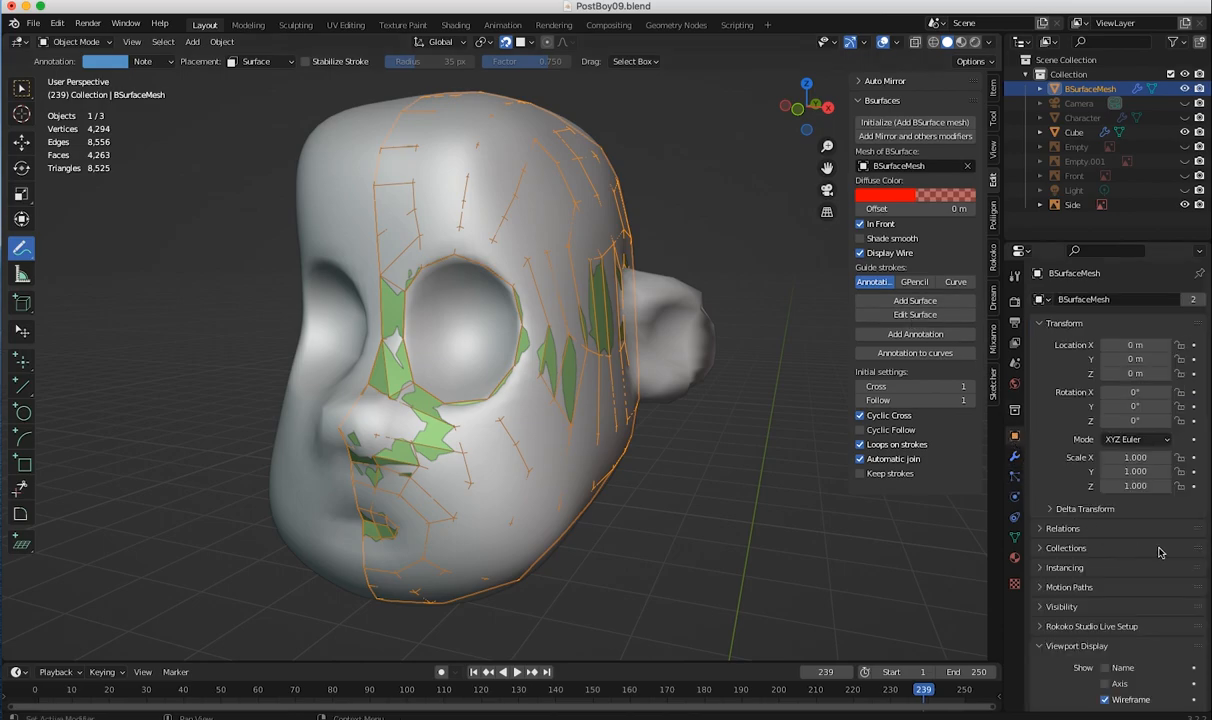
scroll(1206, 533, down, 5)
click(1106, 570)
click(1106, 570)
middle_drag(577, 478, 630, 465)
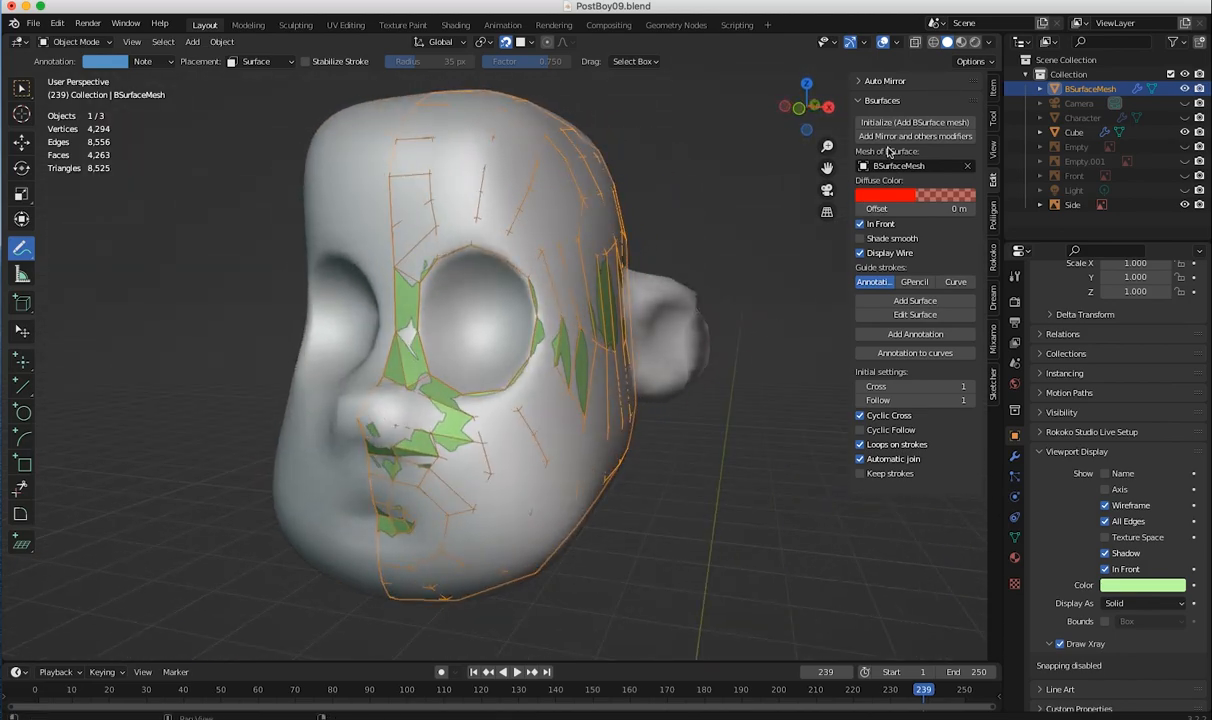
click(914, 43)
middle_drag(779, 265, 703, 292)
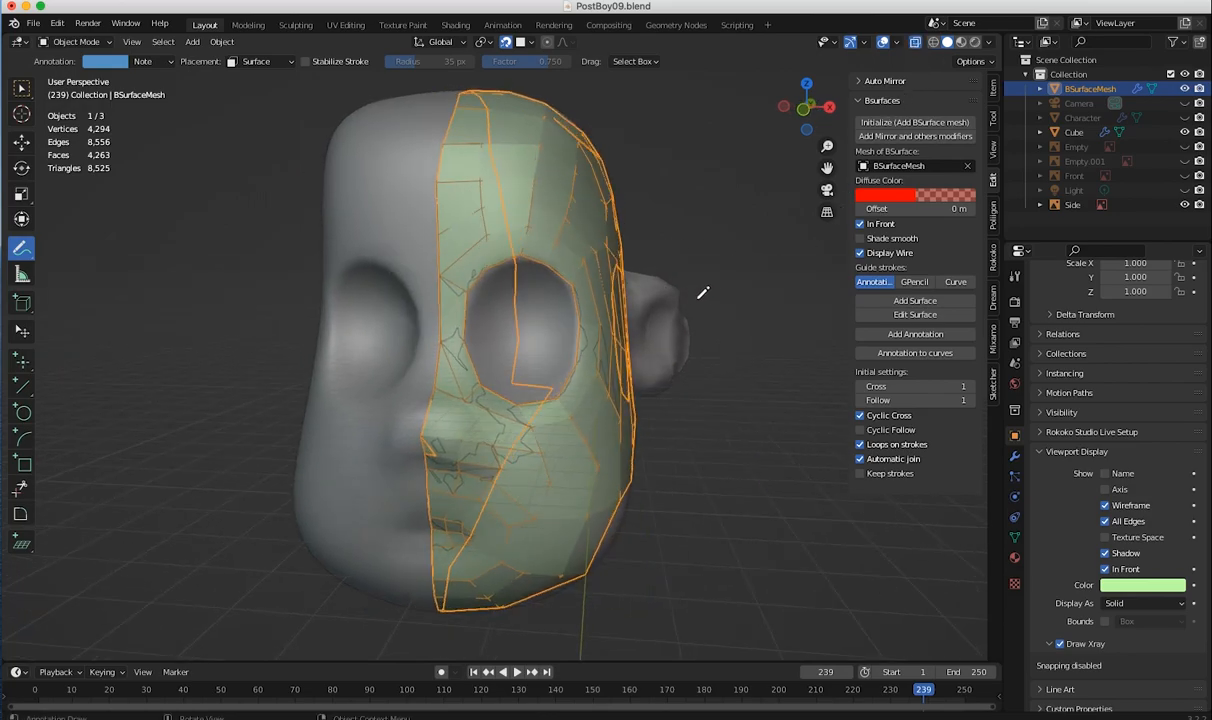
- Add a Mirror modifier to BSurfaceMesh and check the mirrored half with X-ray off and on
click(1015, 458)
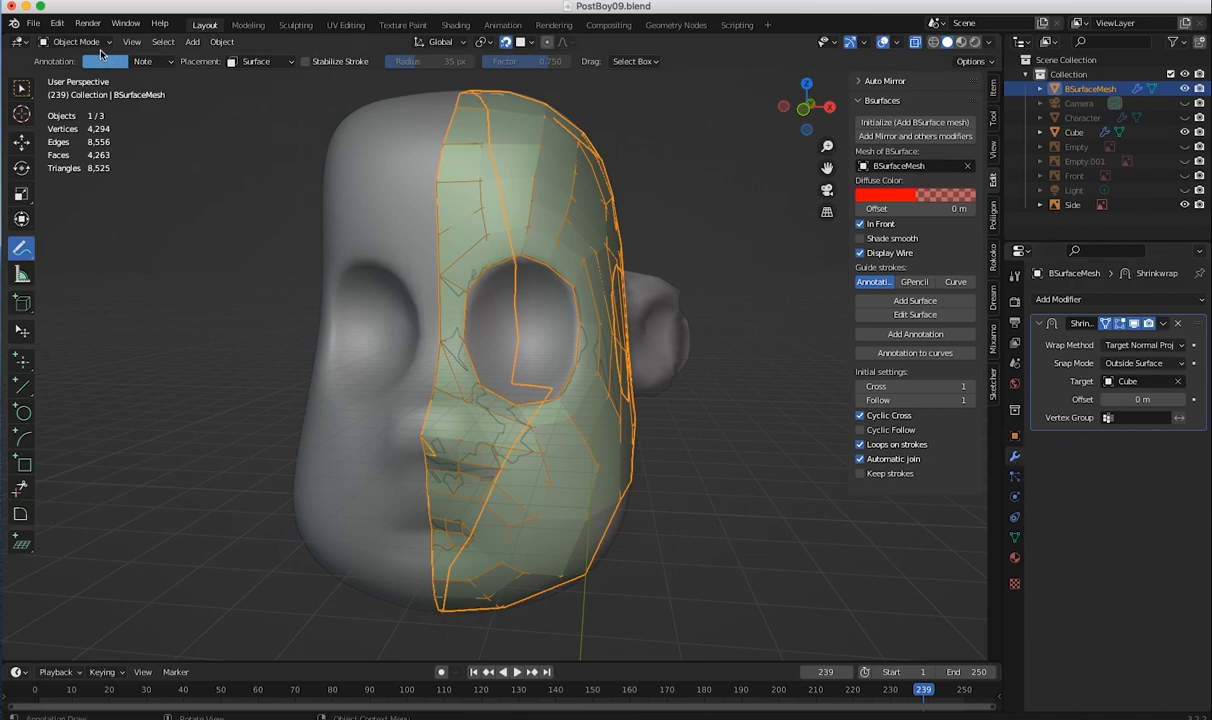
click(1078, 298)
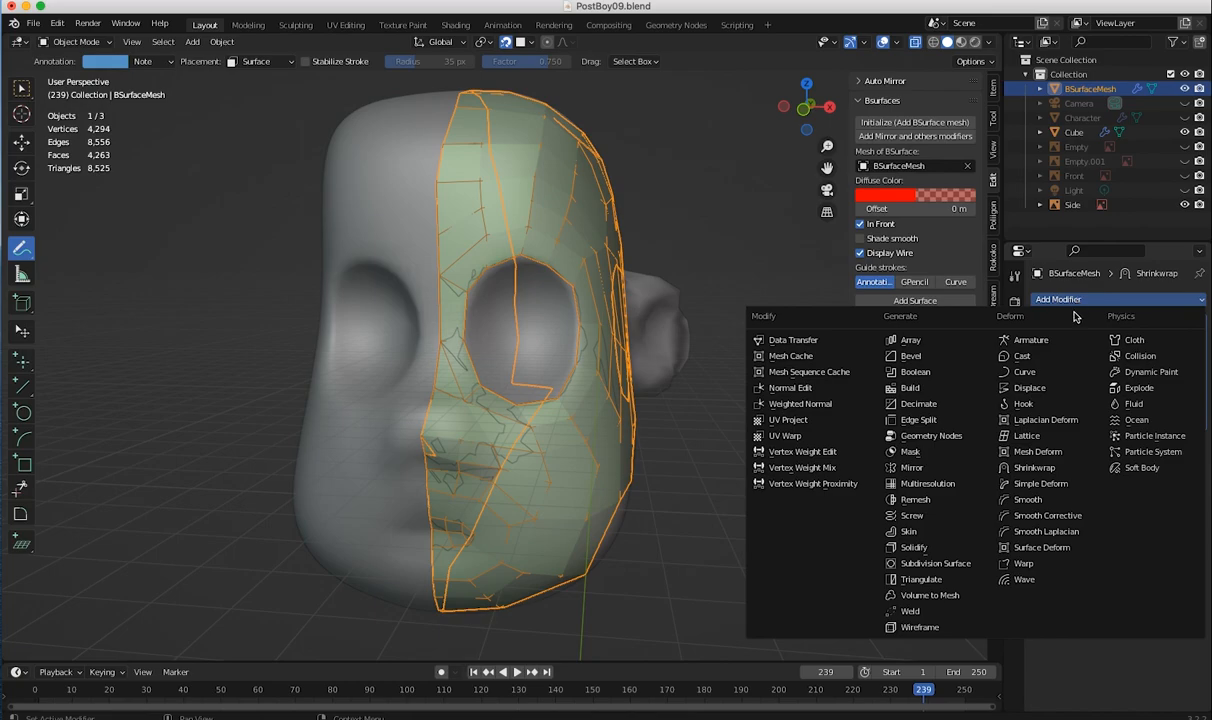
click(910, 467)
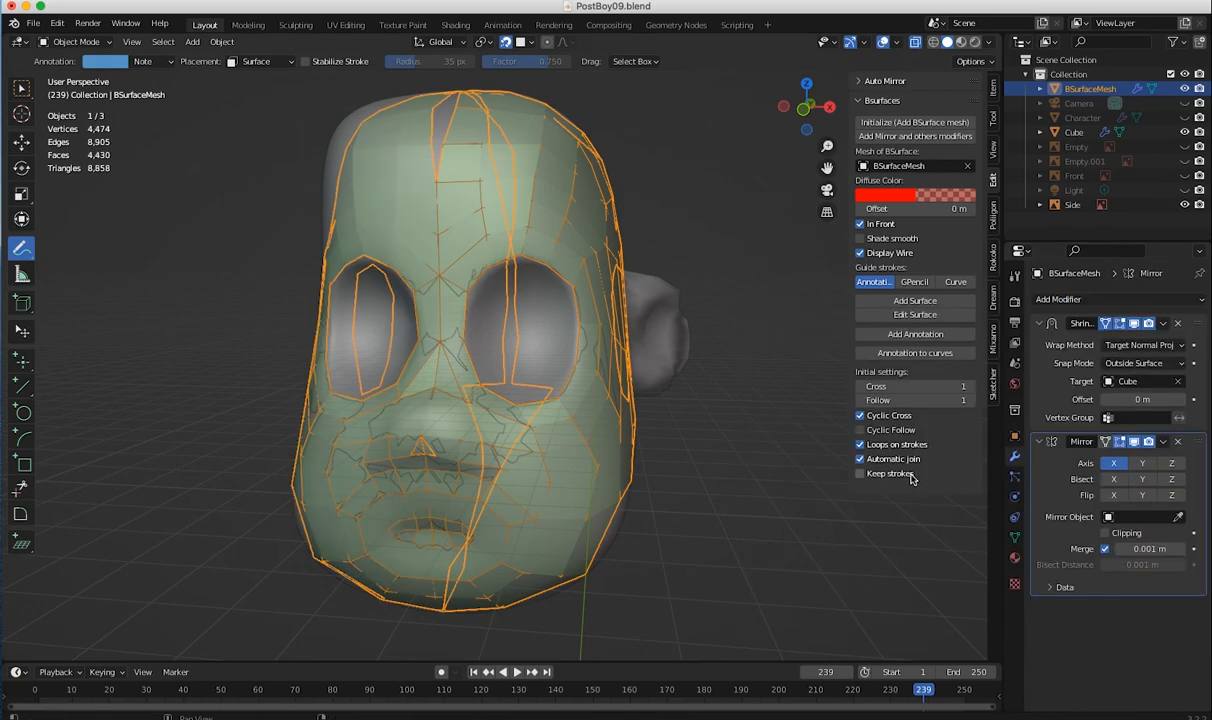
middle_drag(628, 442, 671, 459)
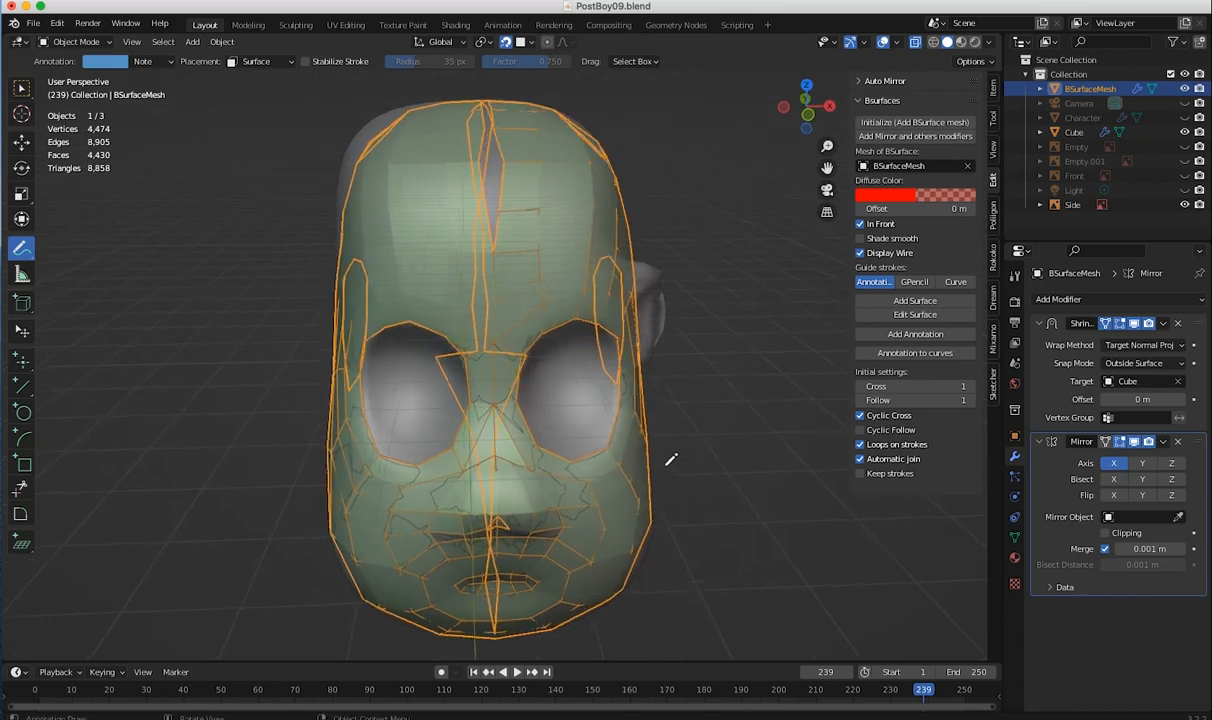
middle_drag(505, 314, 627, 240)
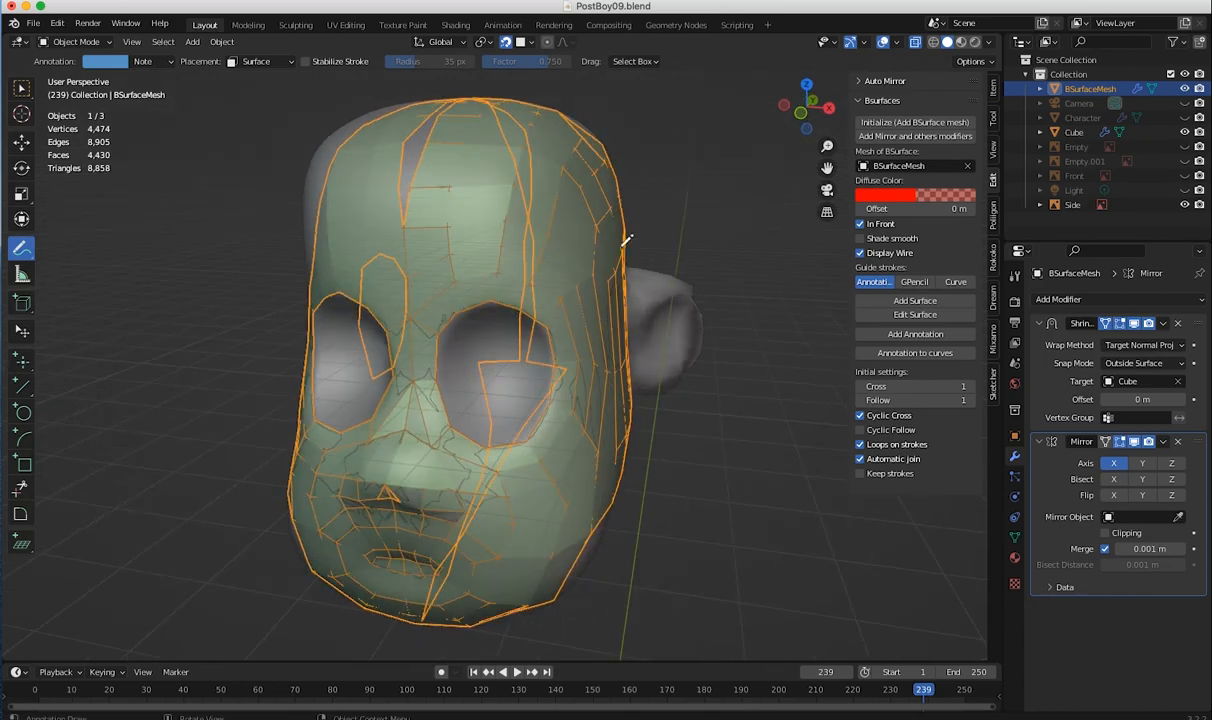
click(913, 43)
middle_drag(457, 270, 349, 329)
click(913, 43)
middle_drag(531, 375, 294, 119)
- Switch BSurfaceMesh back to Edit Mode and activate Poly Build, with the open seam on the forehead in view
click(92, 44)
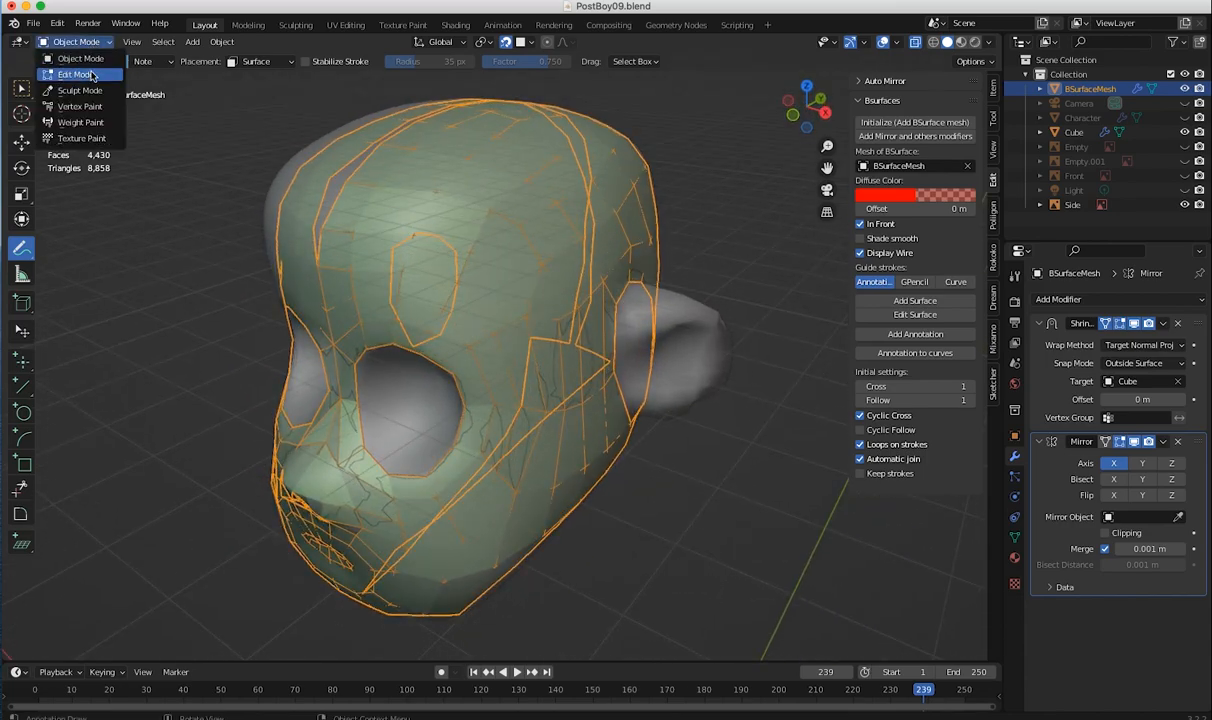
click(65, 72)
middle_drag(346, 238, 553, 287)
scroll(469, 274, up, 1)
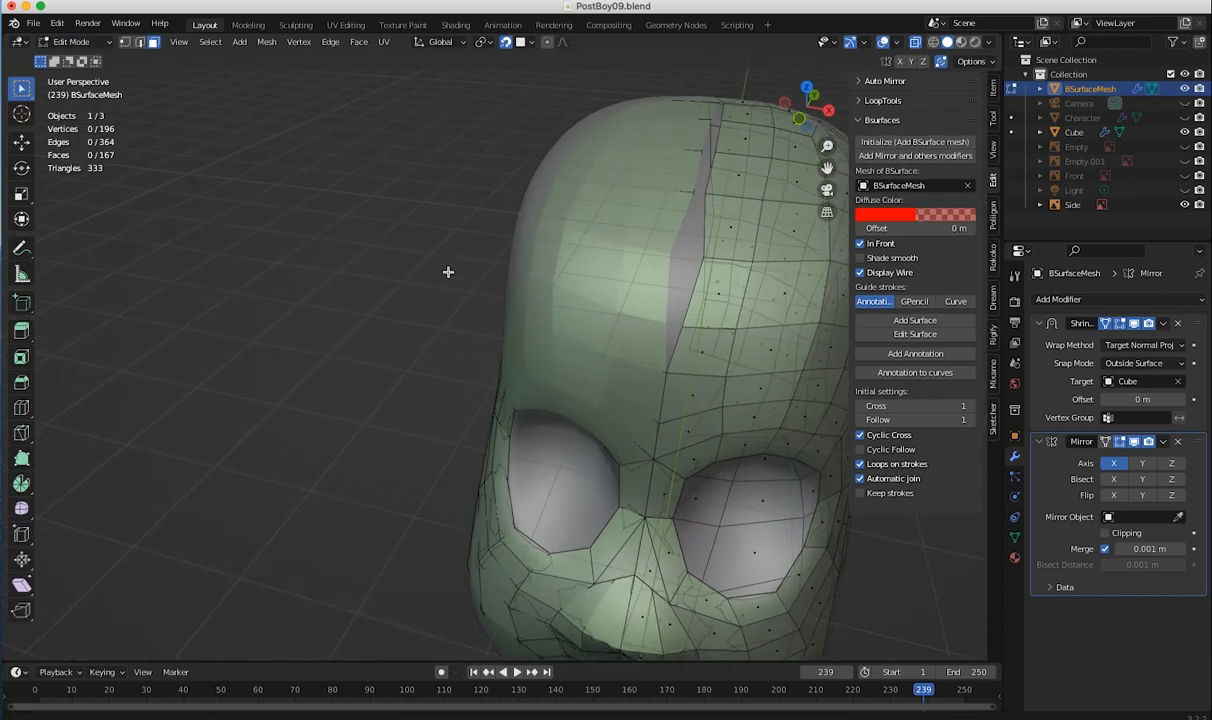
shift+middle_drag(449, 273, 310, 265)
click(21, 458)
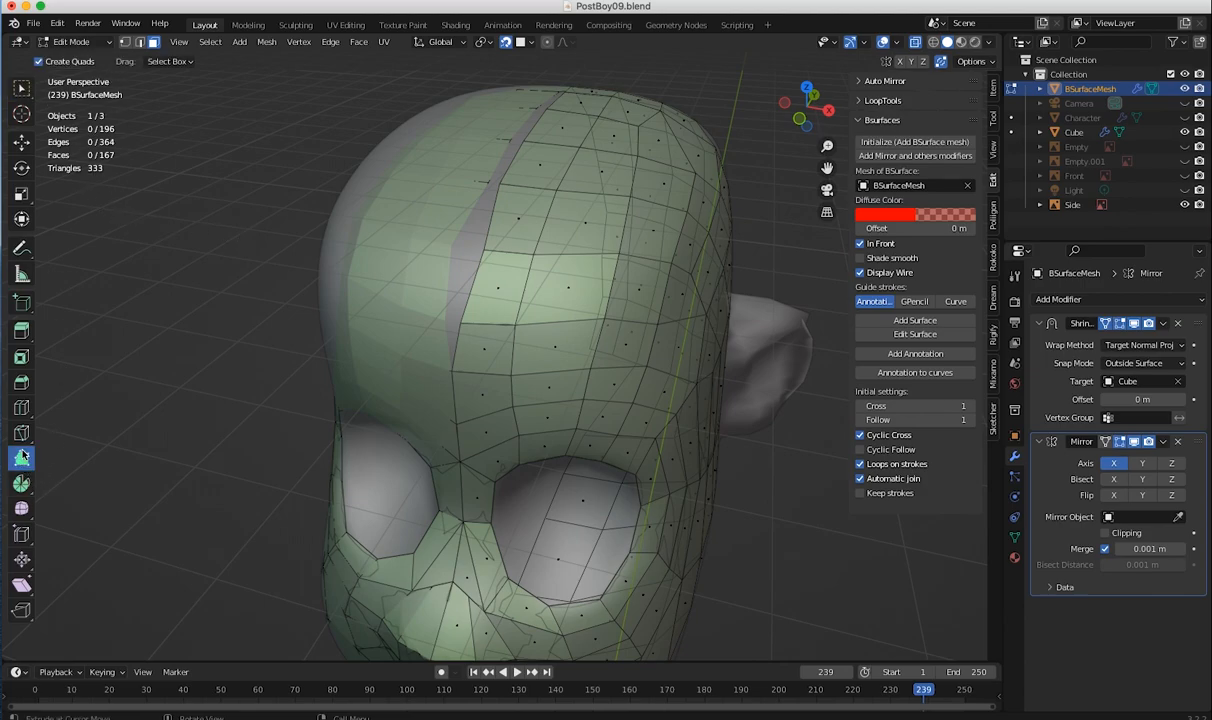
- Turn on Clipping in the Mirror modifier and pull the forehead's open seam vertices onto the centre line with Poly Build
ctrl+drag(452, 325, 464, 268)
mouse_move(447, 325)
ctrl+mouse_down()
mouse_move(436, 262)
mouse_move(449, 324)
ctrl+mouse_up()
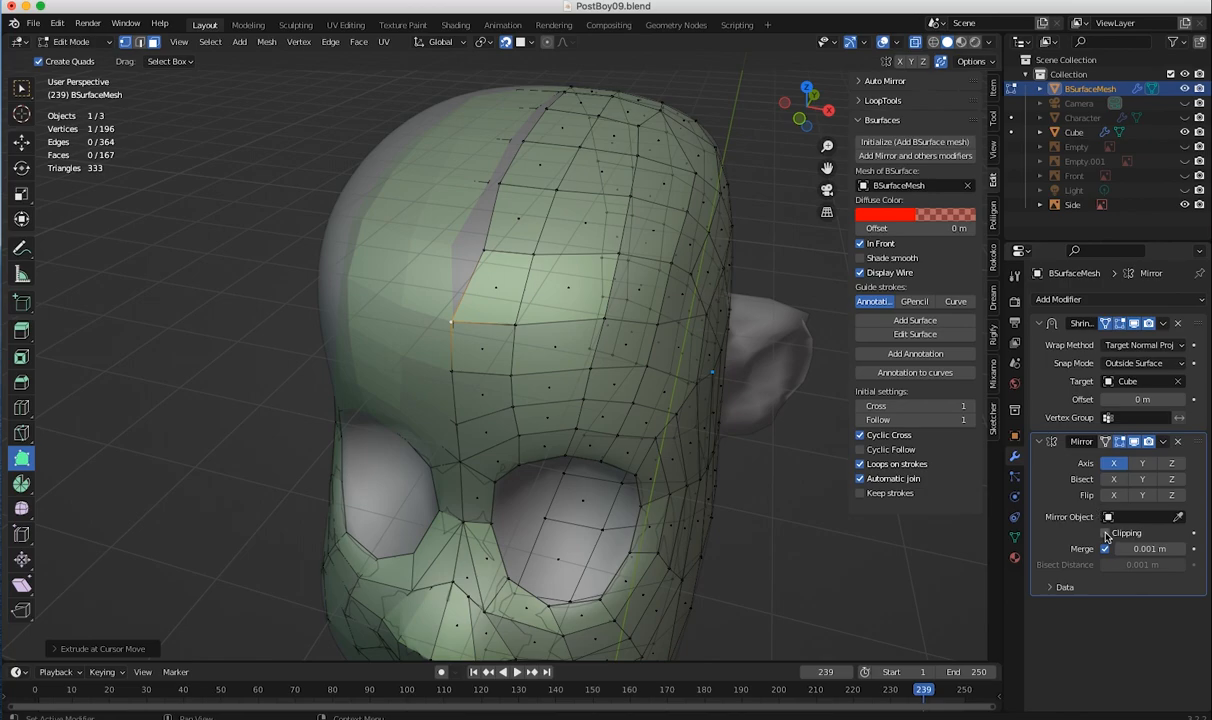
mouse_move(448, 326)
mouse_down()
mouse_move(457, 319)
mouse_move(446, 324)
mouse_up()
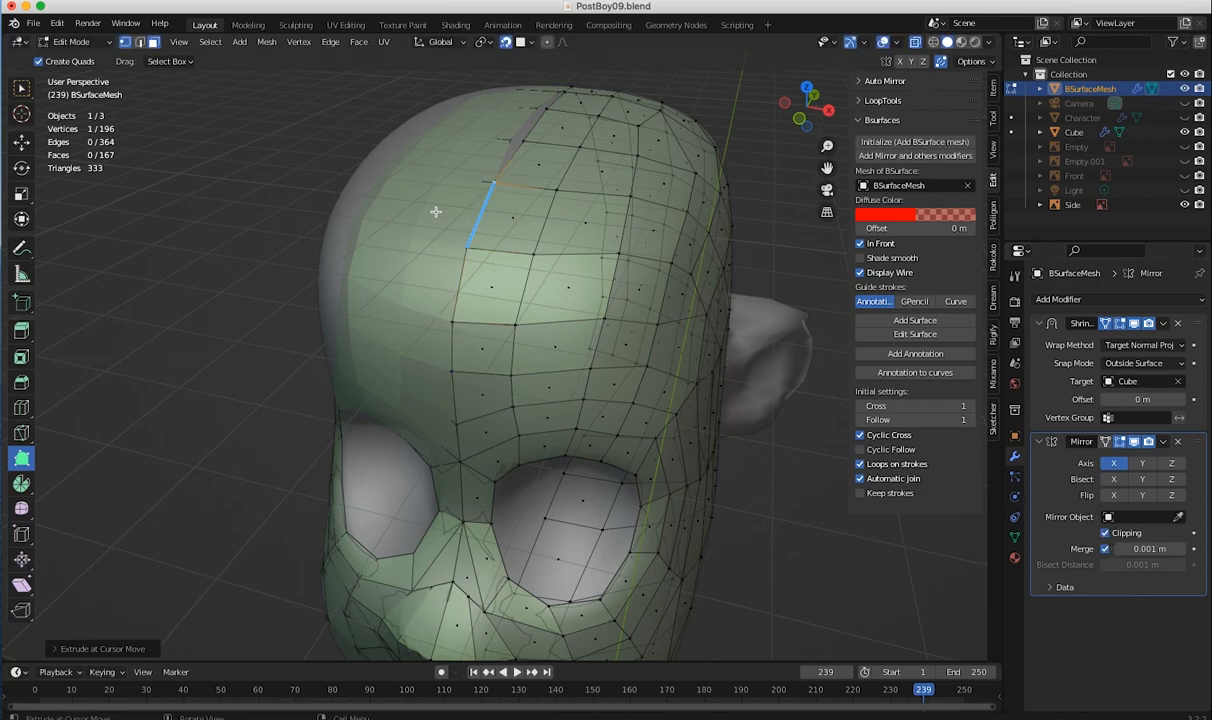
- Pull the open seam vertices across the front of the crown onto the centre line
middle_drag(470, 195, 543, 425)
drag(571, 504, 558, 500)
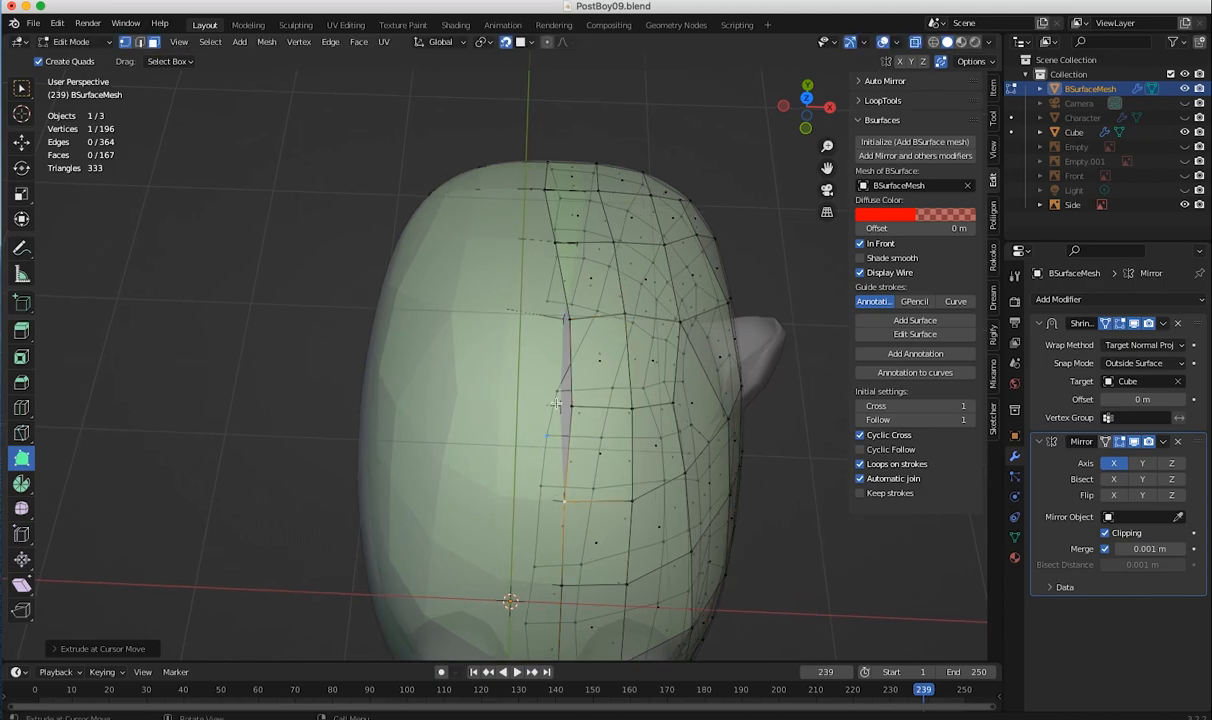
drag(569, 403, 552, 404)
drag(566, 317, 553, 318)
- Close the seam over the top of the head by moving its remaining border vertices onto the centre line
middle_drag(553, 318, 393, 266)
drag(460, 241, 423, 239)
drag(508, 308, 442, 321)
drag(530, 390, 497, 410)
drag(554, 459, 533, 468)
- Close the seam down the back of the head to the open neck area by moving its vertices onto the centre line
middle_drag(533, 468, 482, 359)
drag(483, 337, 507, 337)
drag(461, 416, 469, 412)
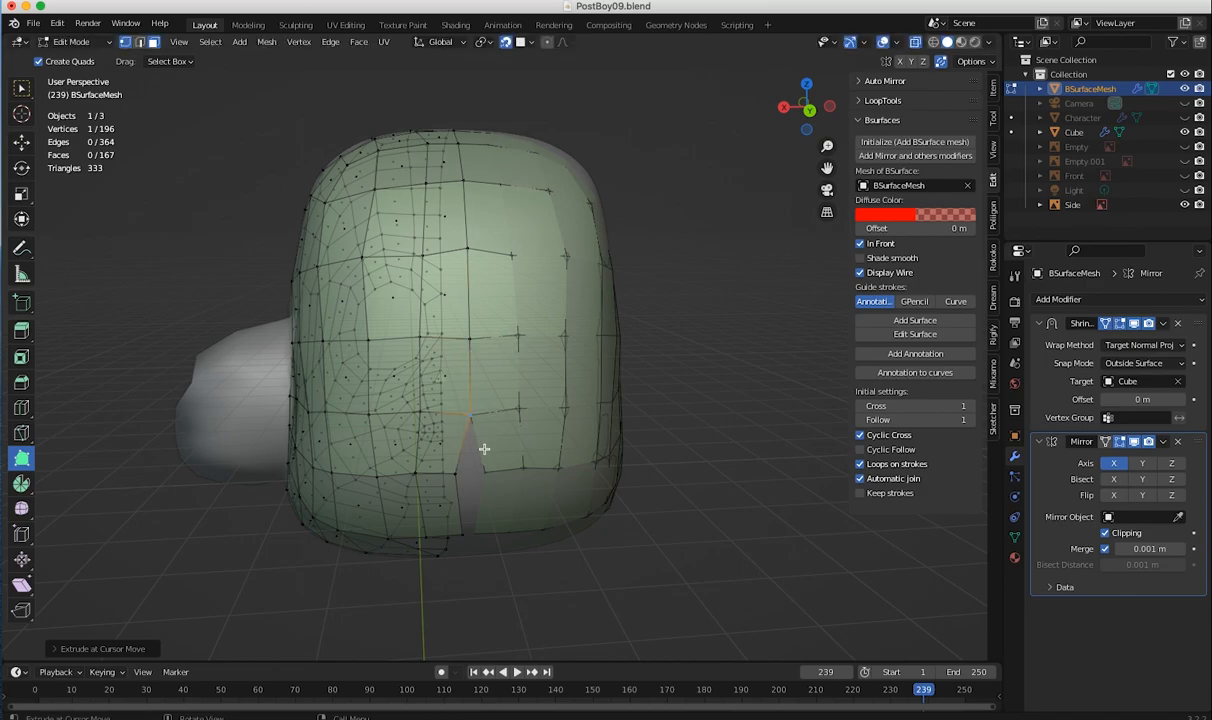
middle_drag(504, 493, 481, 438)
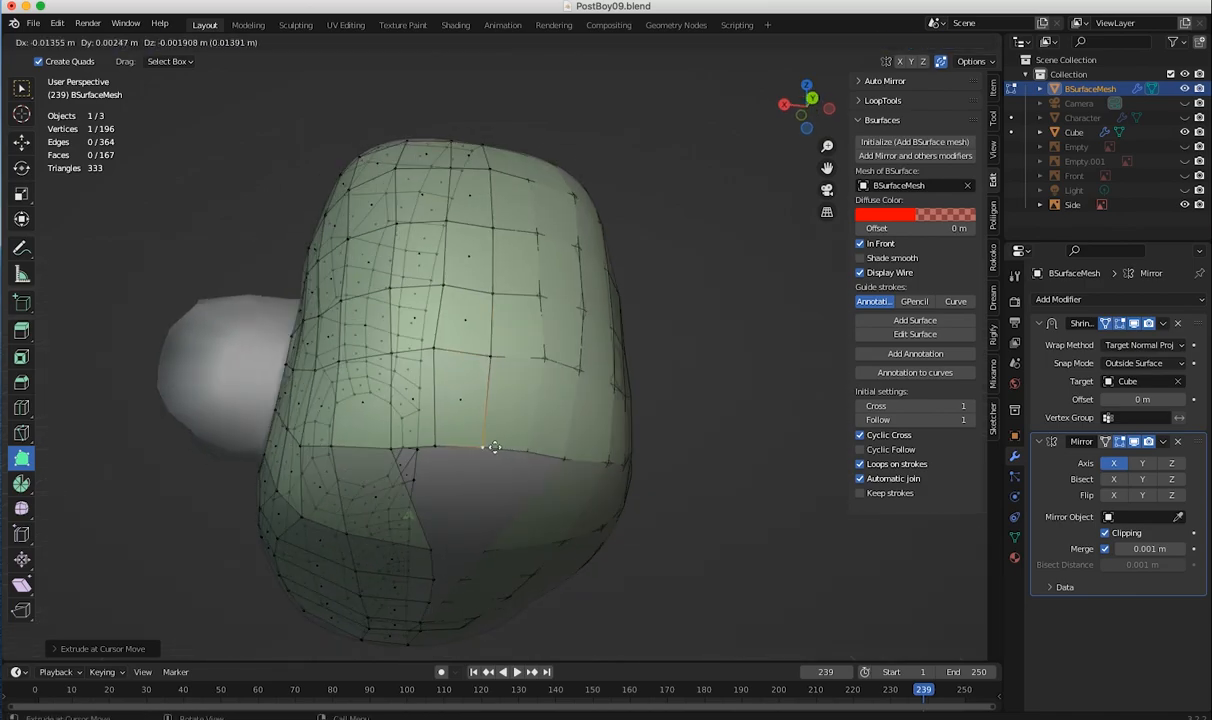
- Reposition the vertices along the underside of the jaw and chin to even out the quads
scroll(810, 504, up, 3)
middle_drag(576, 449, 801, 489)
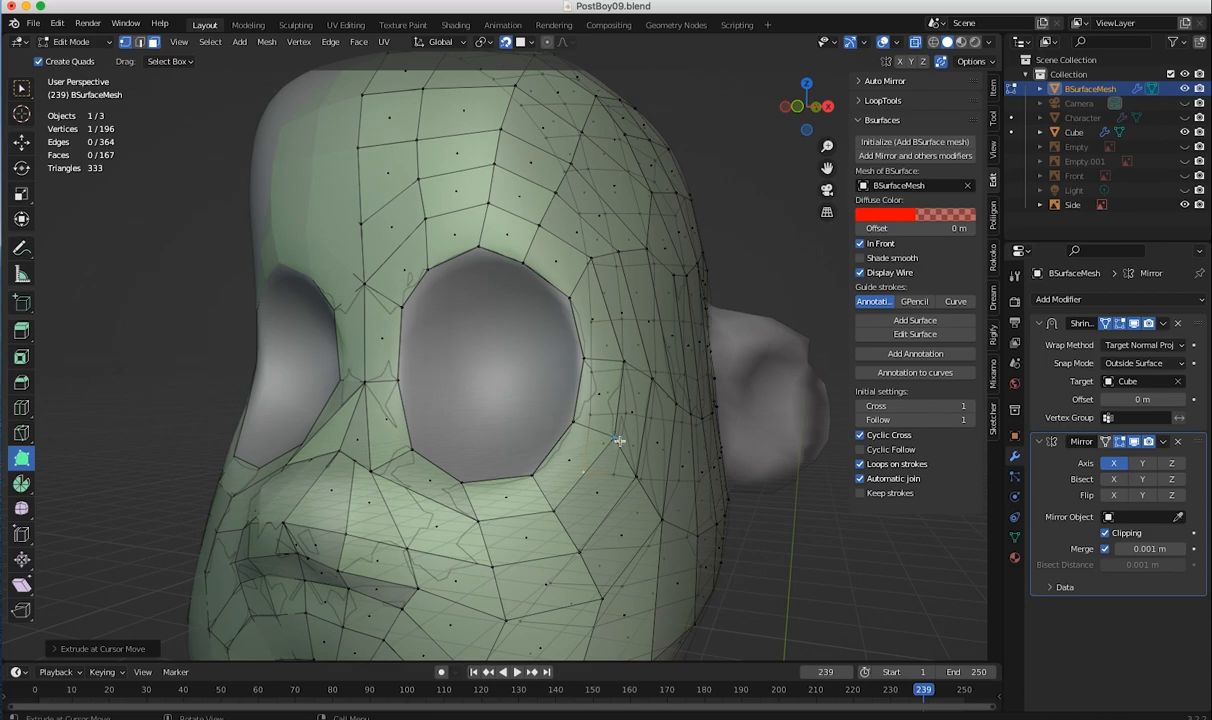
scroll(793, 568, down, 3)
middle_drag(793, 568, 487, 300)
drag(441, 323, 433, 290)
drag(370, 341, 374, 308)
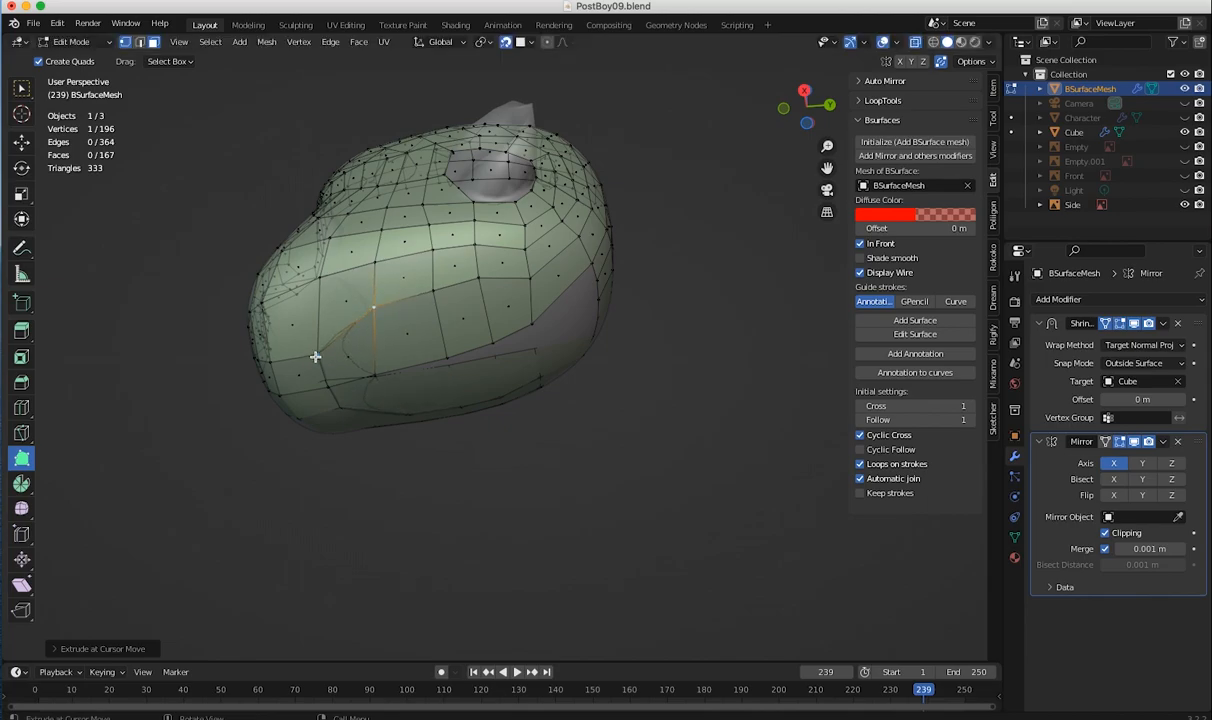
middle_drag(319, 346, 309, 313)
drag(324, 360, 304, 321)
drag(370, 344, 358, 324)
- Adjust stray vertices of the mesh, including the one beside the nose below the eye socket
middle_drag(450, 315, 651, 456)
ctrl+middle_drag(520, 383, 350, 268)
drag(605, 236, 558, 240)
middle_drag(558, 240, 525, 421)
drag(554, 427, 593, 437)
middle_drag(593, 437, 367, 394)
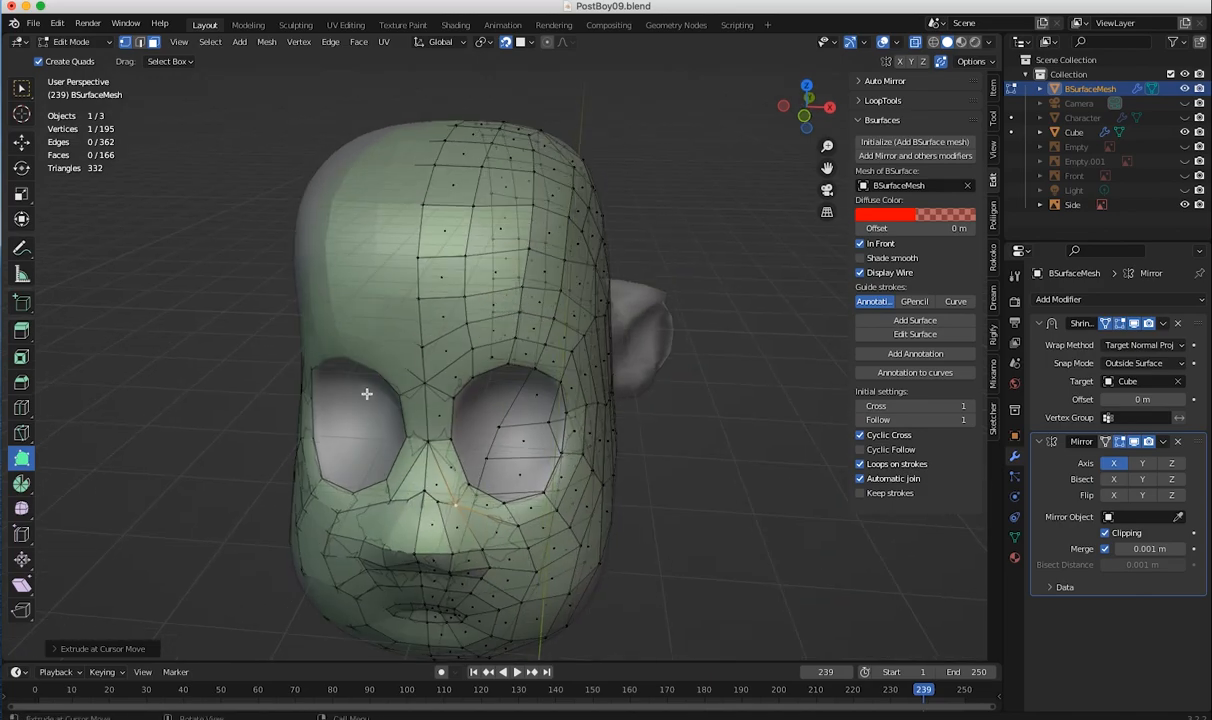
- Switch to vertex-only selection and smooth the vertices of the forehead edge loop next to the centre seam
click(124, 43)
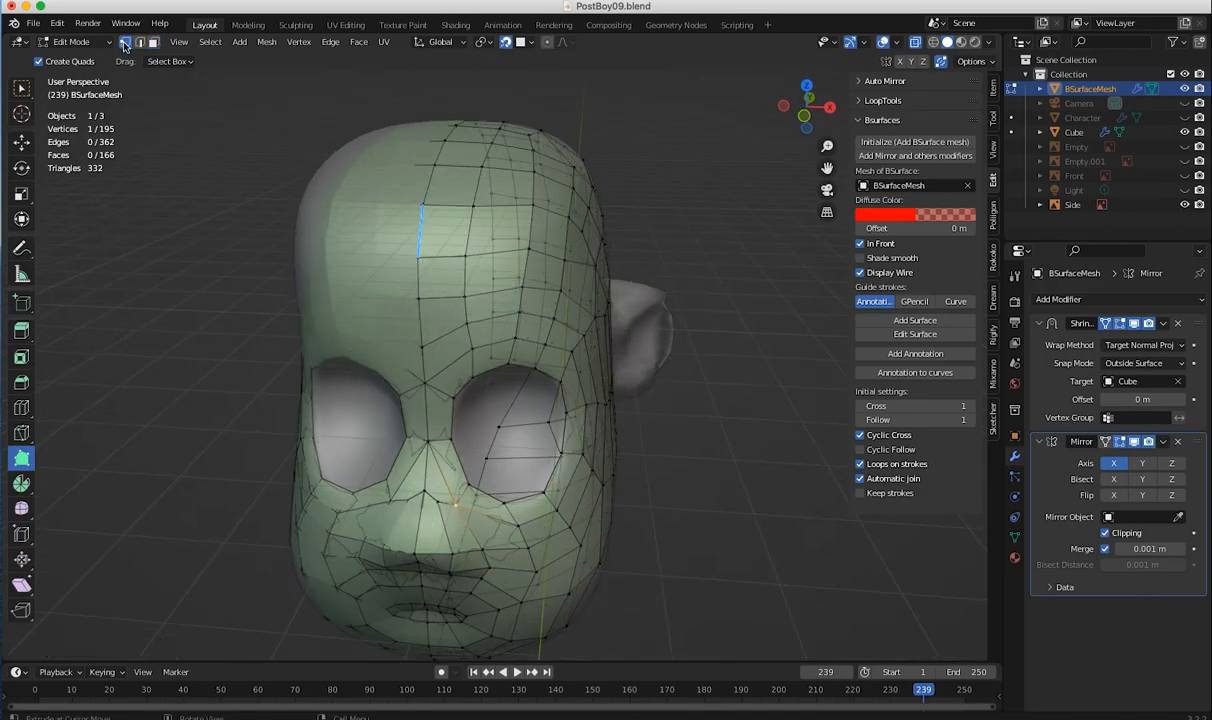
alt+click(465, 277)
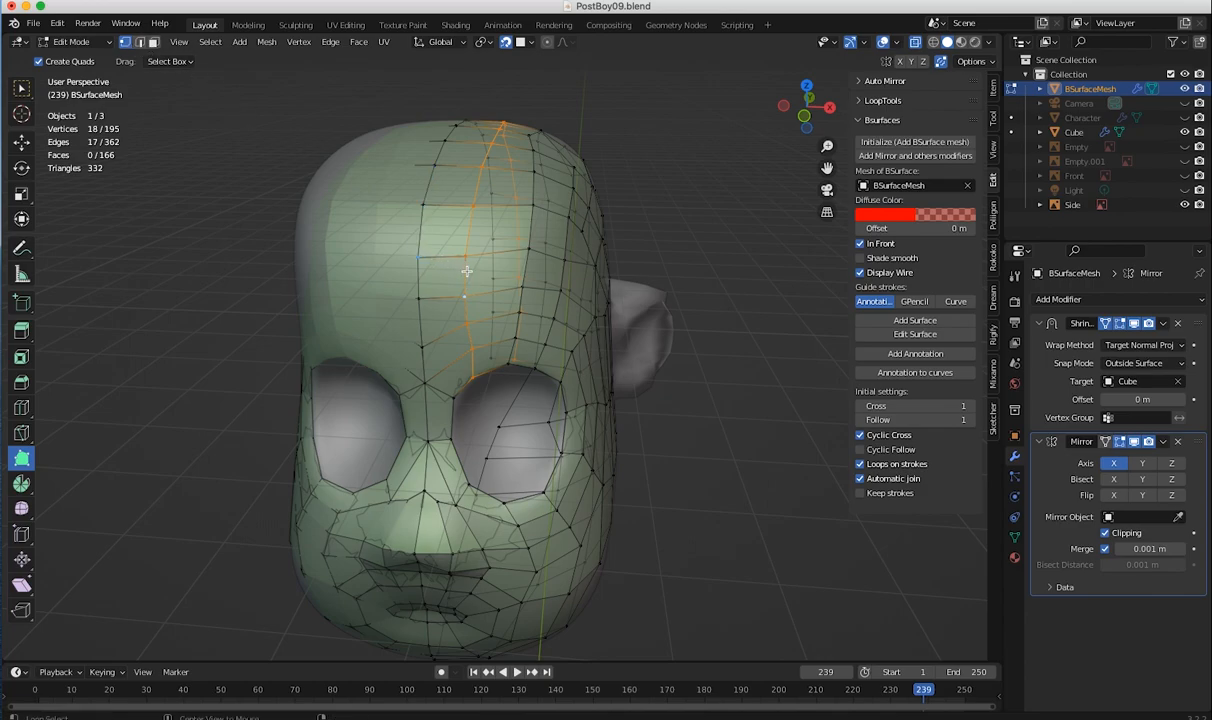
middle_drag(493, 288, 430, 204)
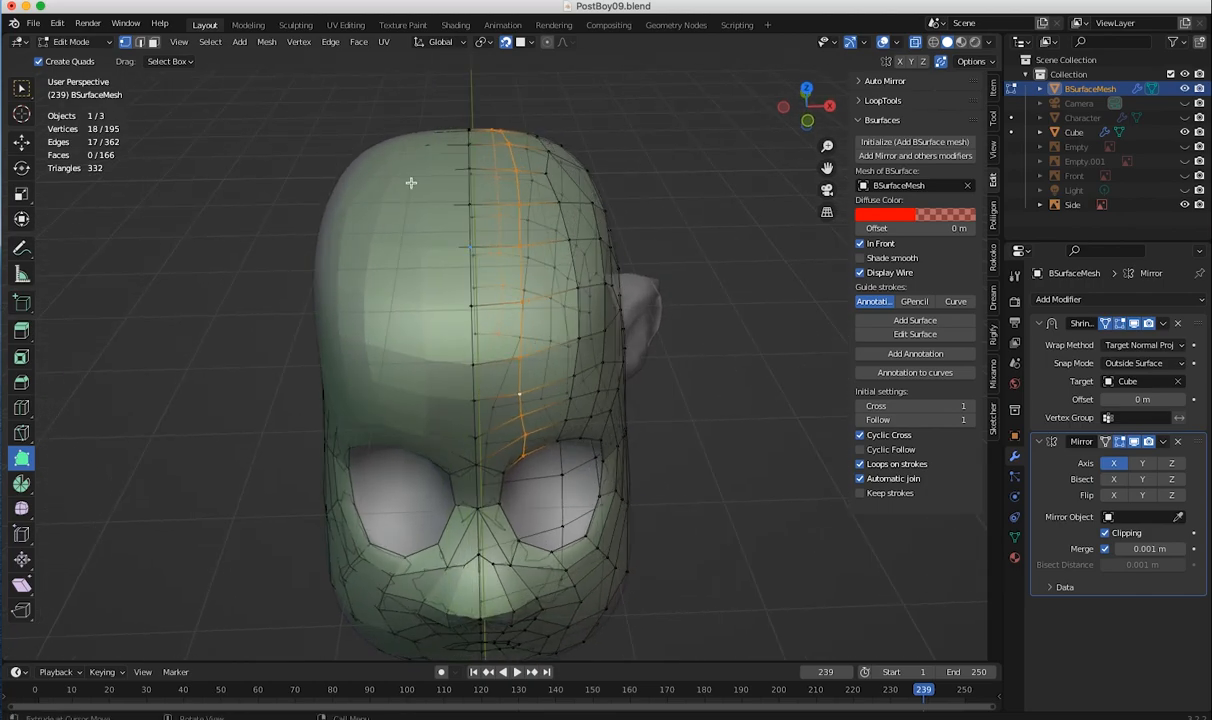
click(292, 44)
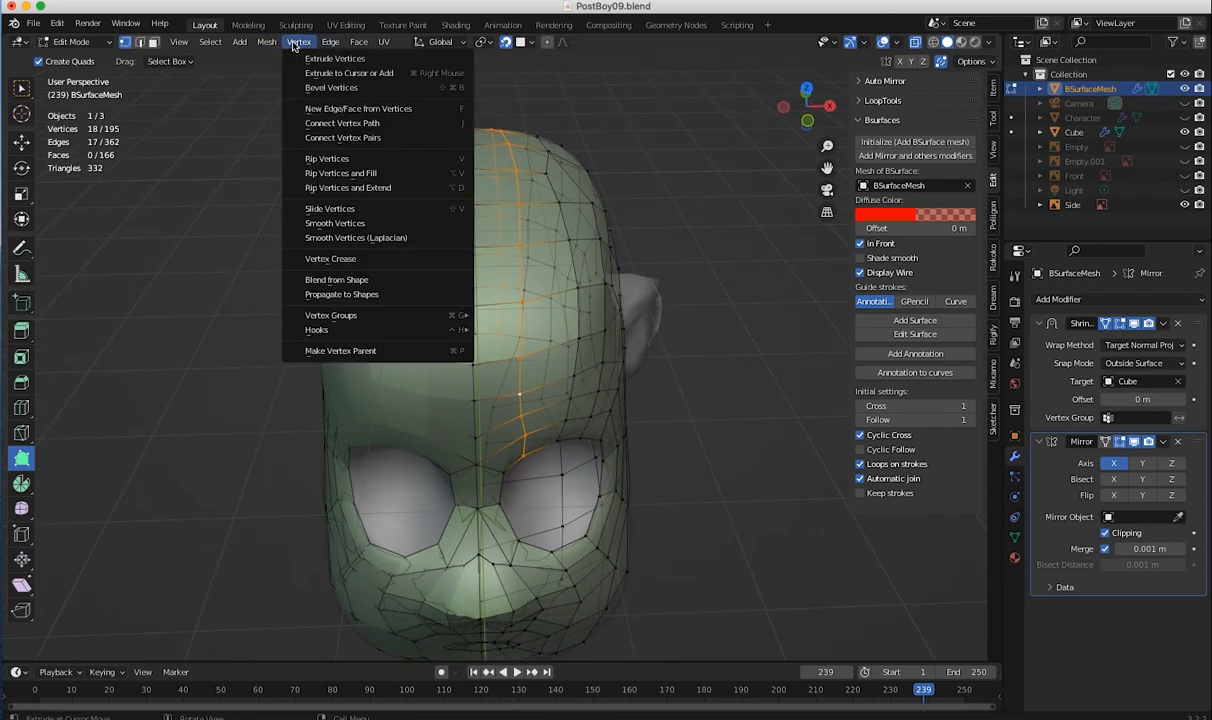
click(311, 223)
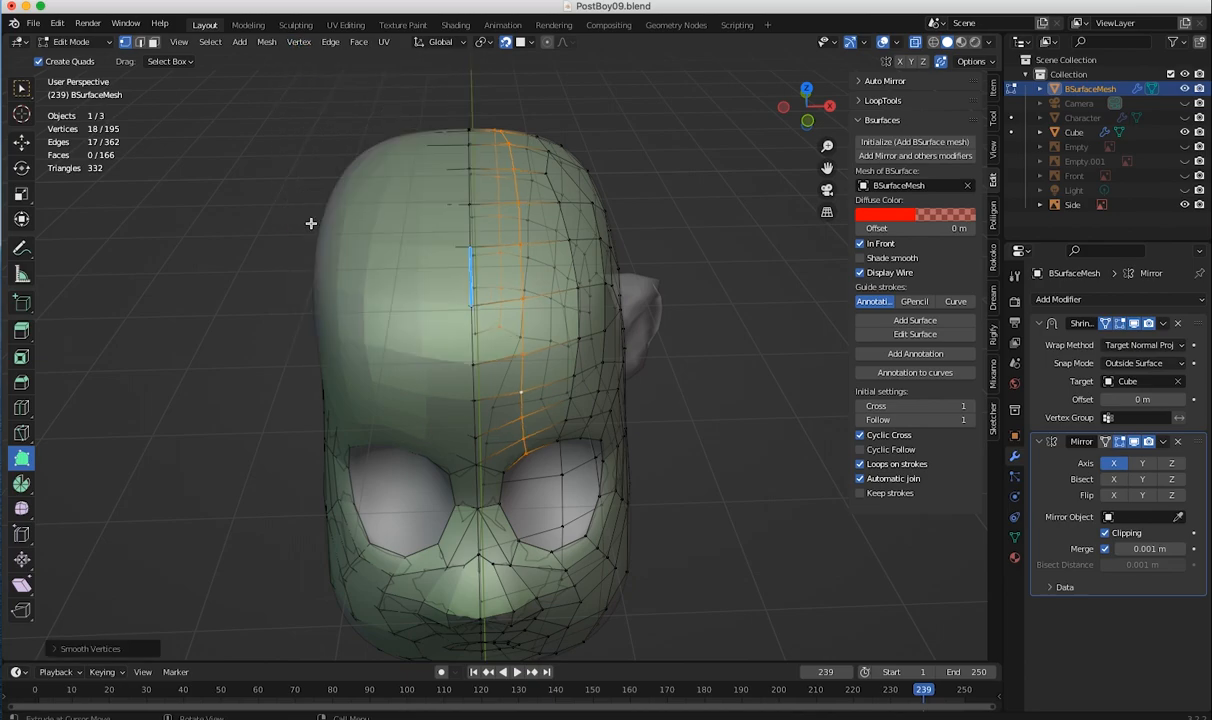
- Reposition the vertex on the eye socket's upper inner rim where the smoothed forehead loop ends
middle_drag(400, 268, 402, 212)
scroll(402, 212, up, 5)
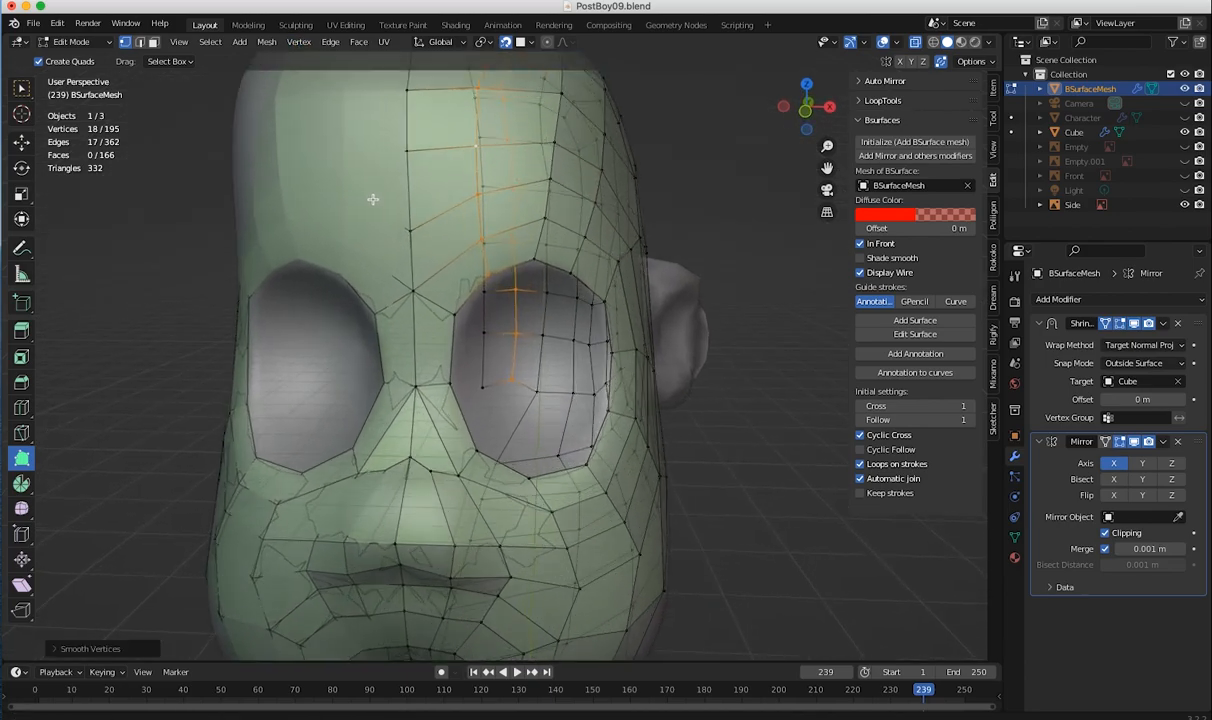
scroll(408, 220, down, 1)
drag(484, 275, 491, 283)
- Smooth the vertices of the second forehead edge loop running up from the top of the eye socket
middle_drag(491, 283, 491, 352)
scroll(487, 338, down, 2)
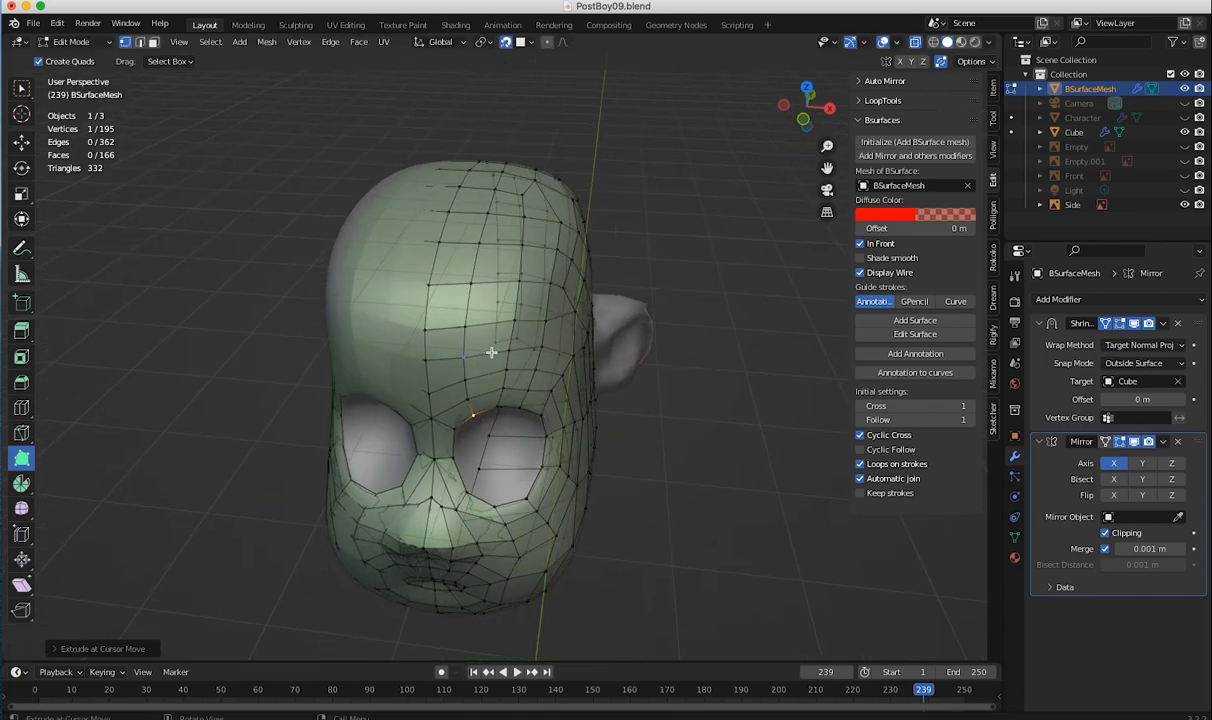
alt+click(510, 336)
click(298, 42)
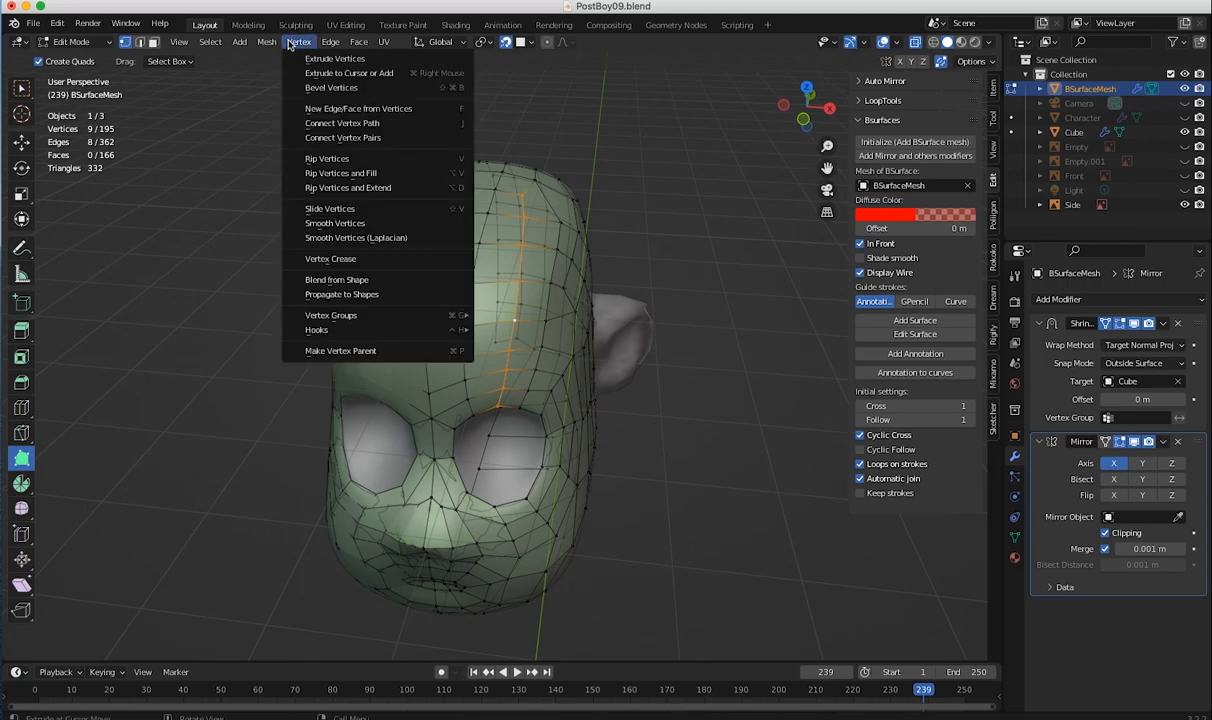
click(321, 226)
- Nudge a vertex on top of the head and one on the temple to even out the spacing
middle_drag(322, 222, 401, 254)
ctrl+drag(427, 210, 488, 214)
middle_drag(488, 214, 471, 233)
drag(472, 233, 474, 226)
middle_drag(421, 227, 400, 246)
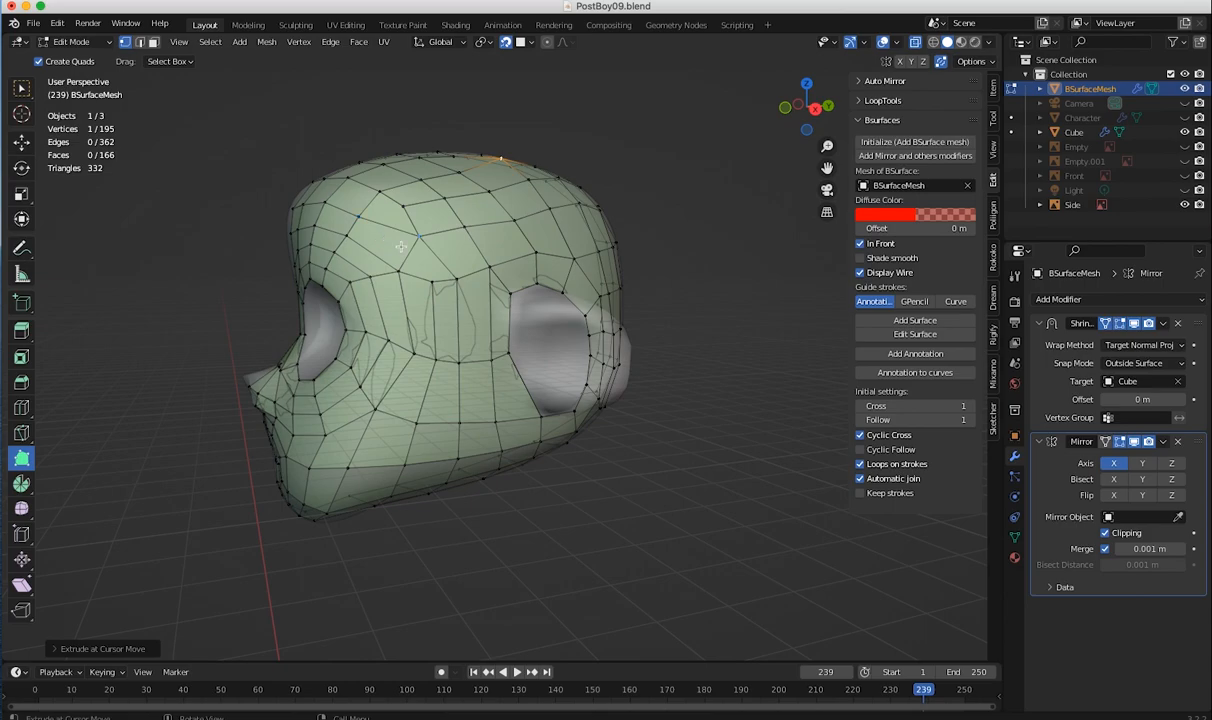
drag(431, 282, 428, 278)
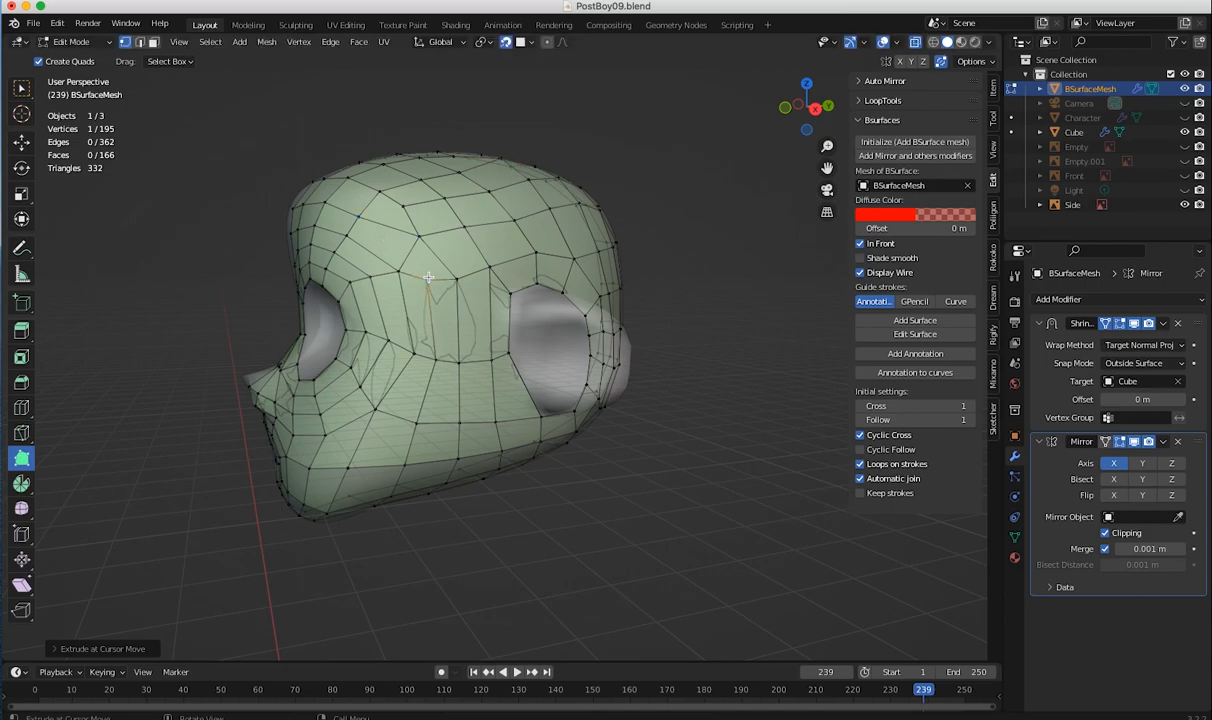
- Compare the mesh with the side reference and smooth the edge loop running from the temple down to the jaw
middle_drag(445, 288, 415, 332)
key(KP_3)
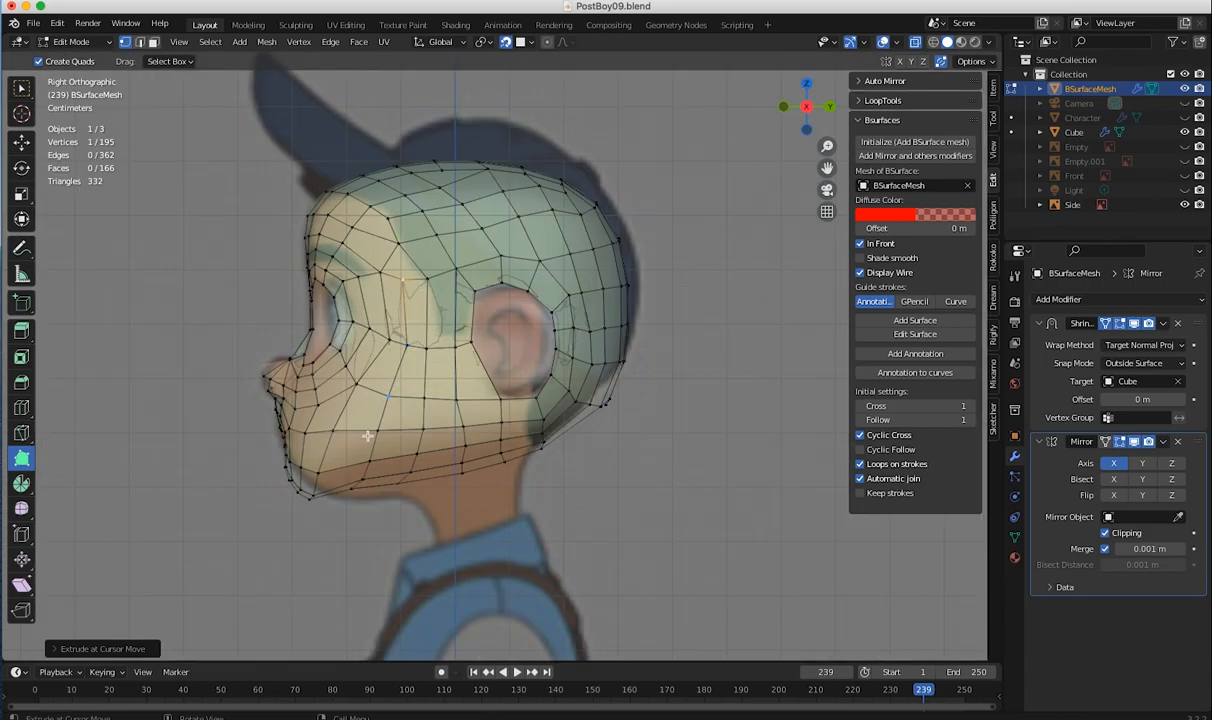
ctrl+middle_drag(378, 501, 378, 448)
shift+middle_drag(424, 540, 562, 459)
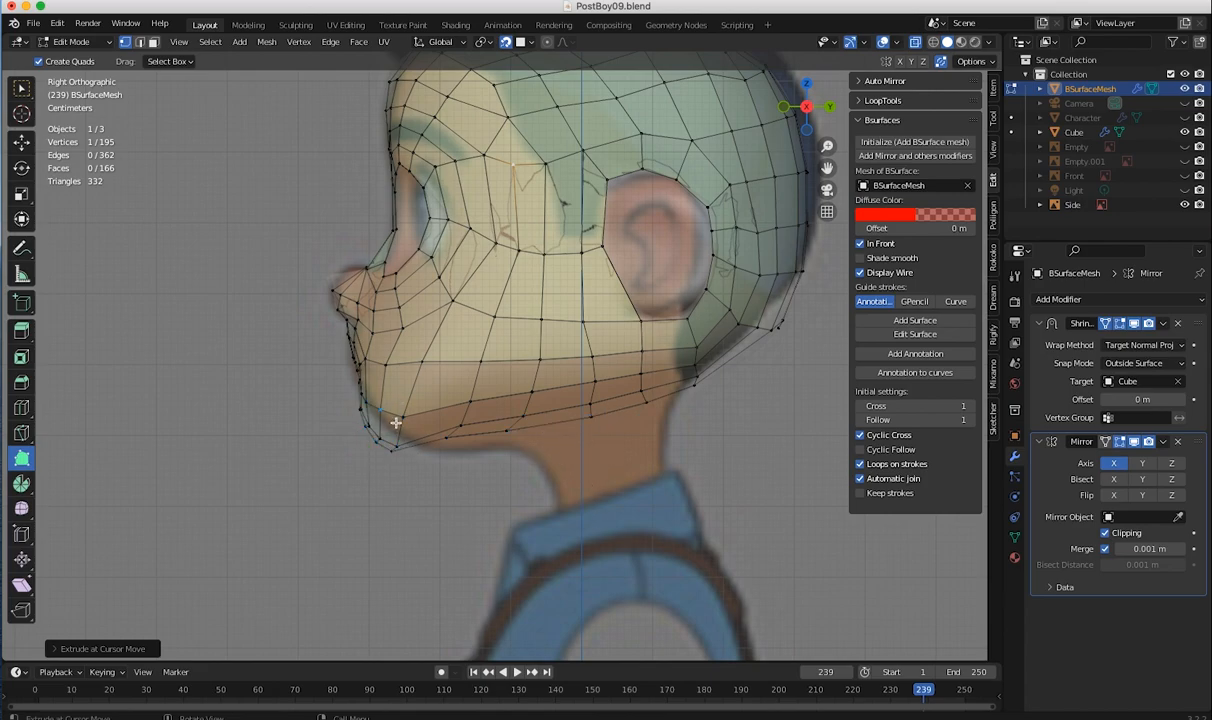
middle_drag(396, 423, 680, 590)
shift+middle_drag(570, 450, 380, 403)
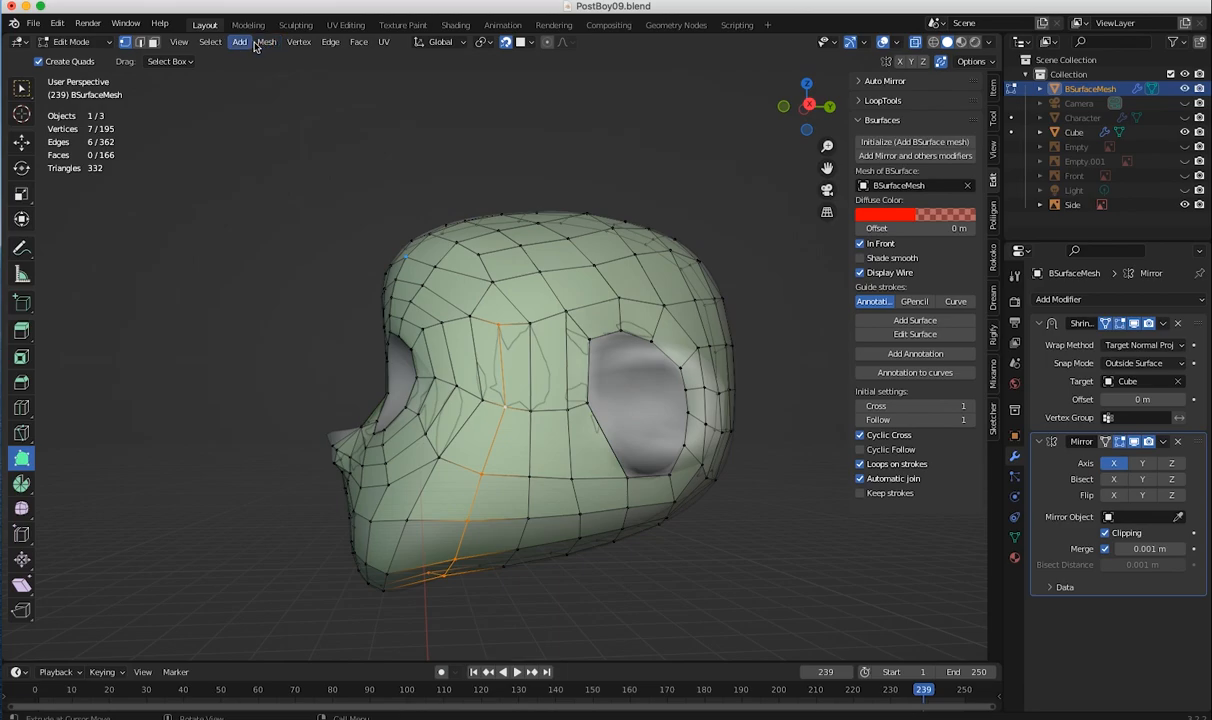
click(299, 42)
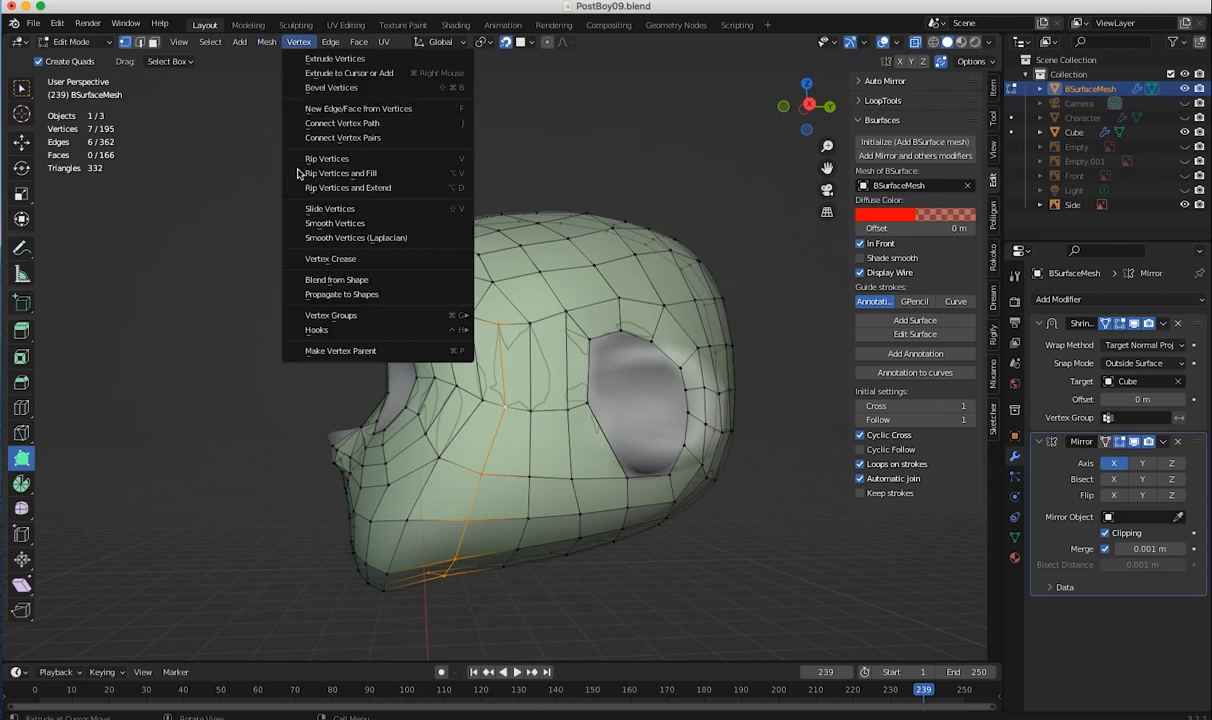
click(325, 223)
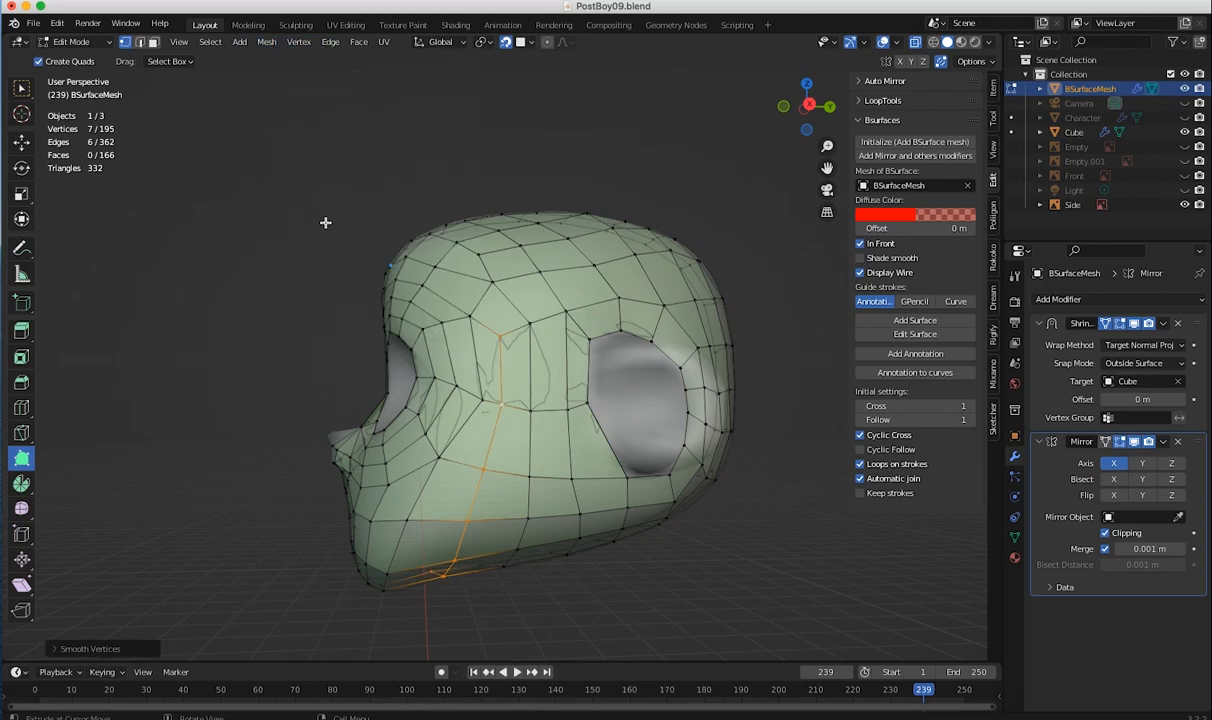
- Smooth the vertices of the neighbouring edge loop midway between the temple and the ear opening
alt+click(534, 441)
middle_drag(494, 325, 377, 214)
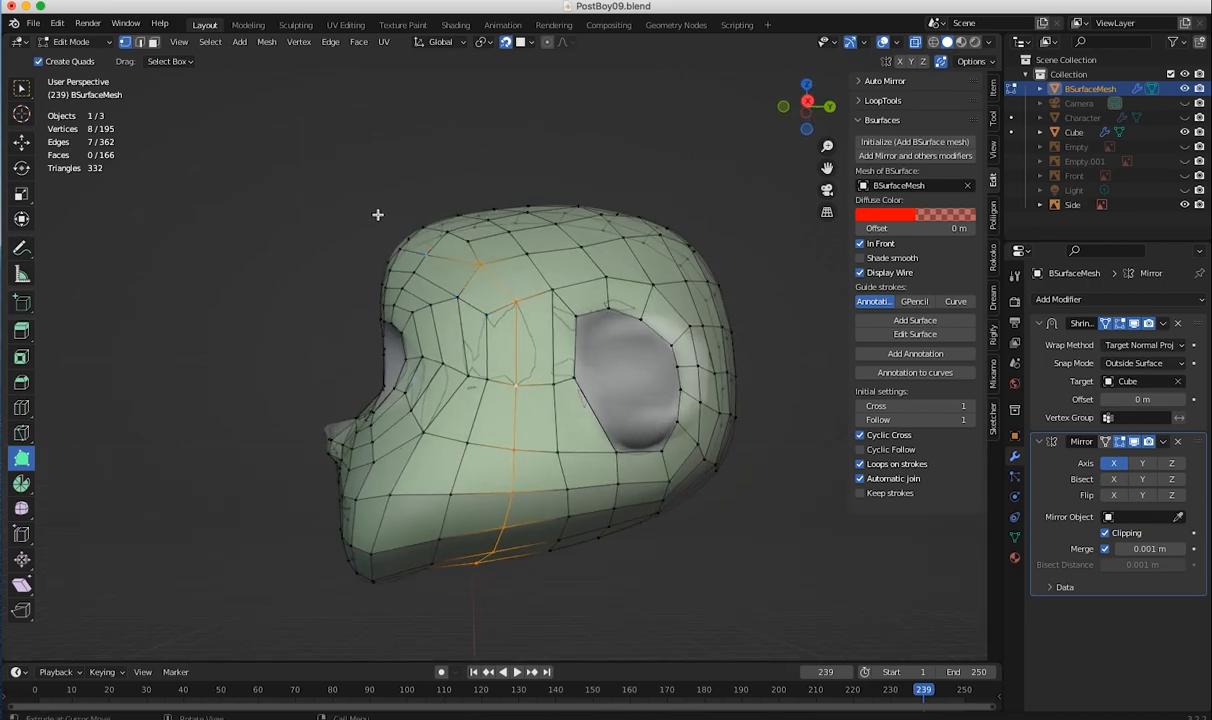
click(276, 44)
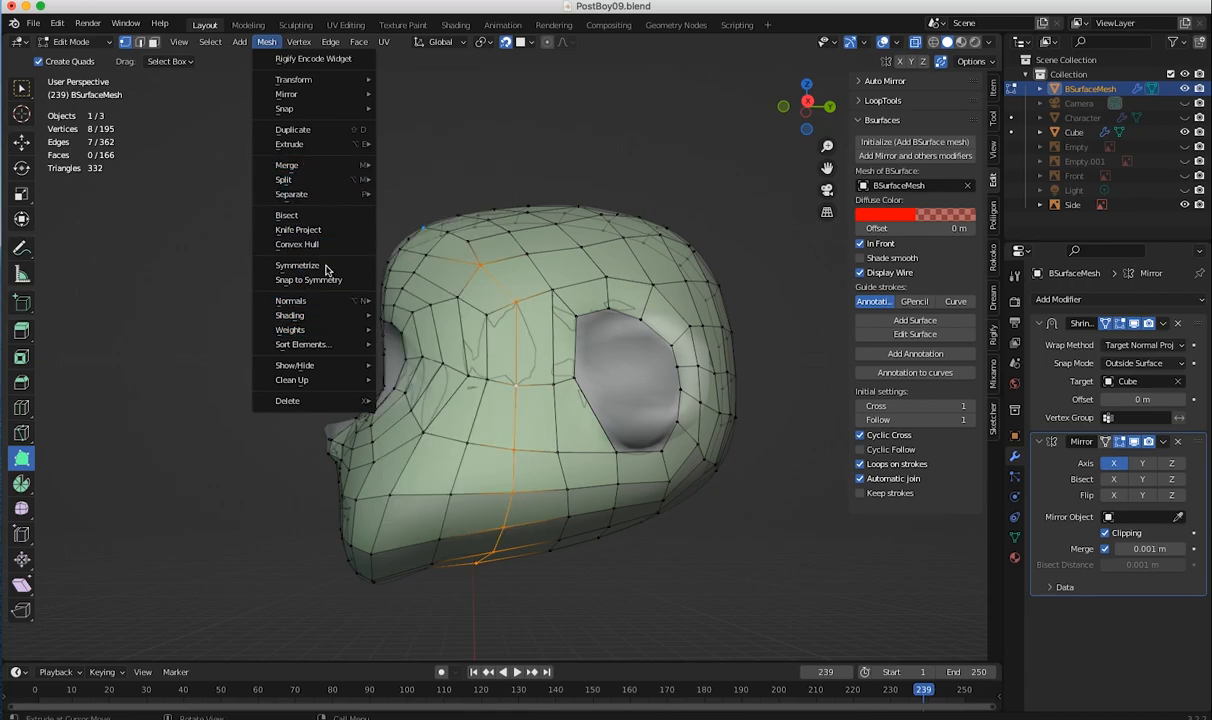
key(Escape)
click(299, 42)
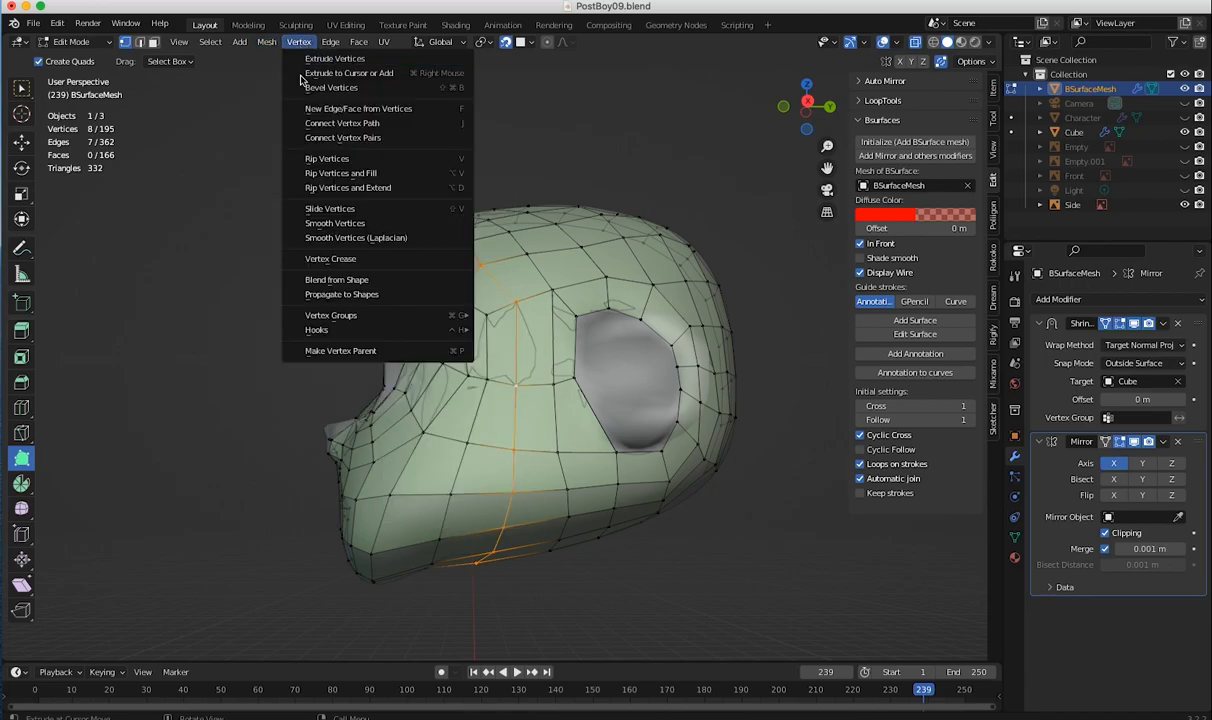
key(Escape)
- Smooth the edge loop just in front of the ear opening and the short one running below it
click(299, 42)
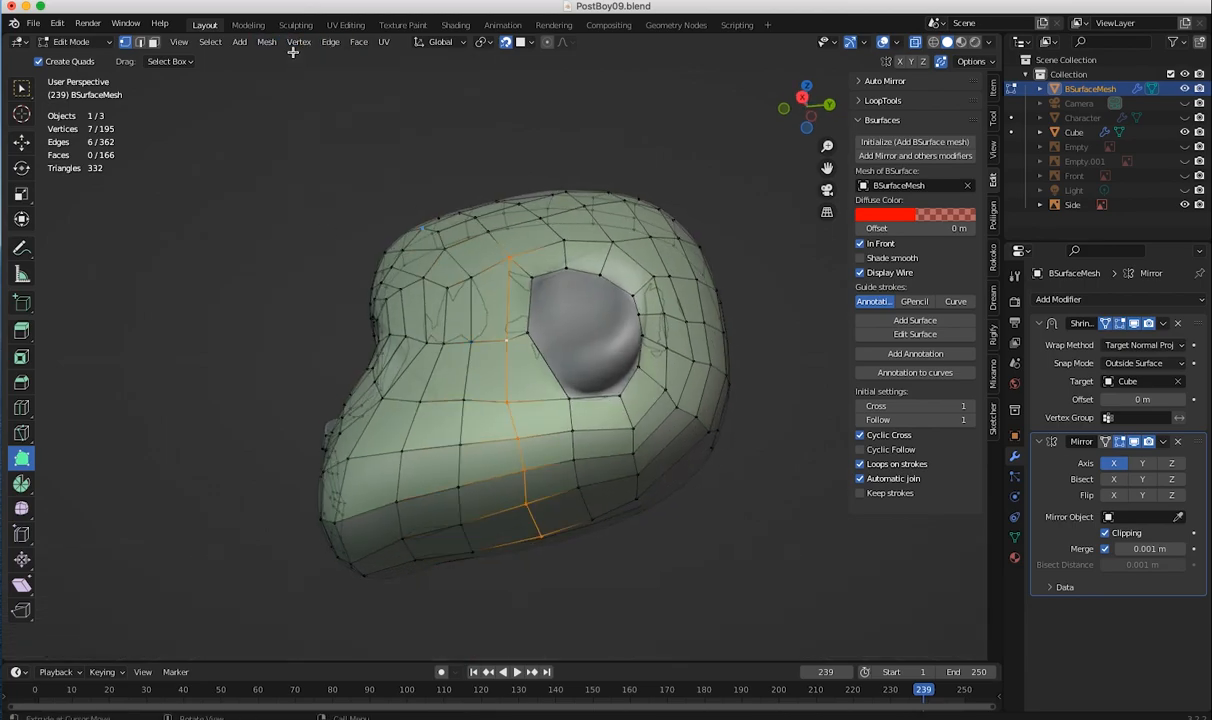
click(299, 42)
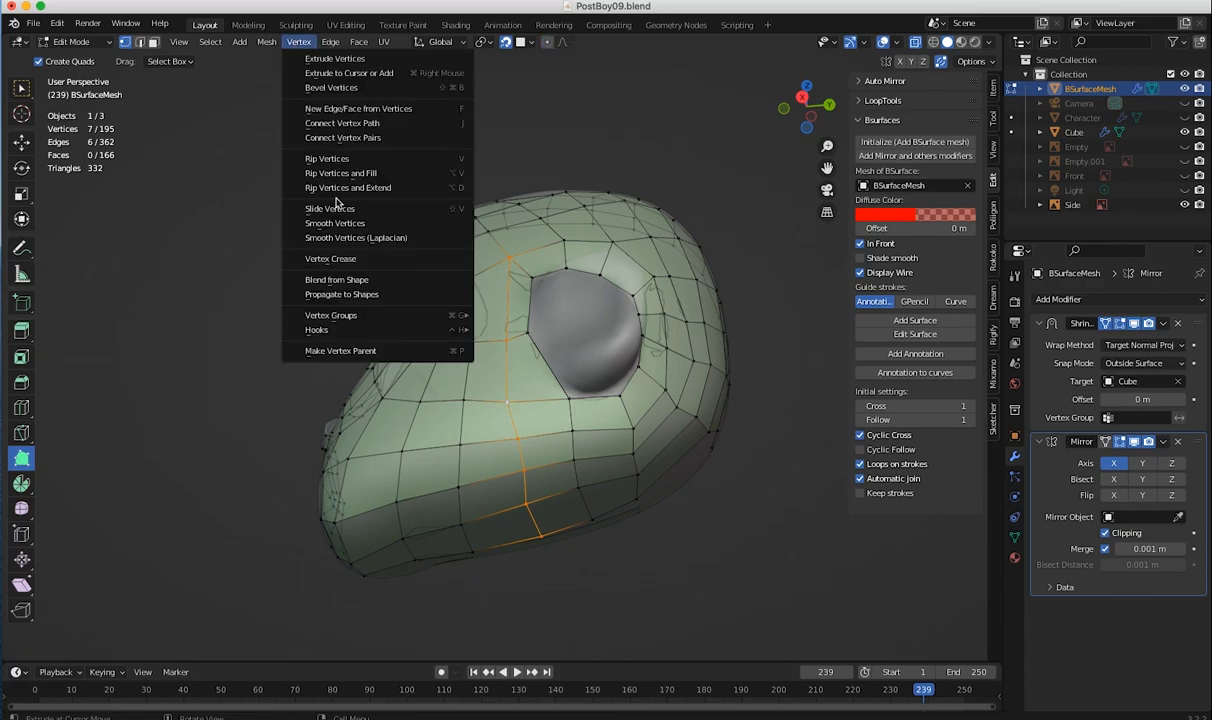
click(330, 208)
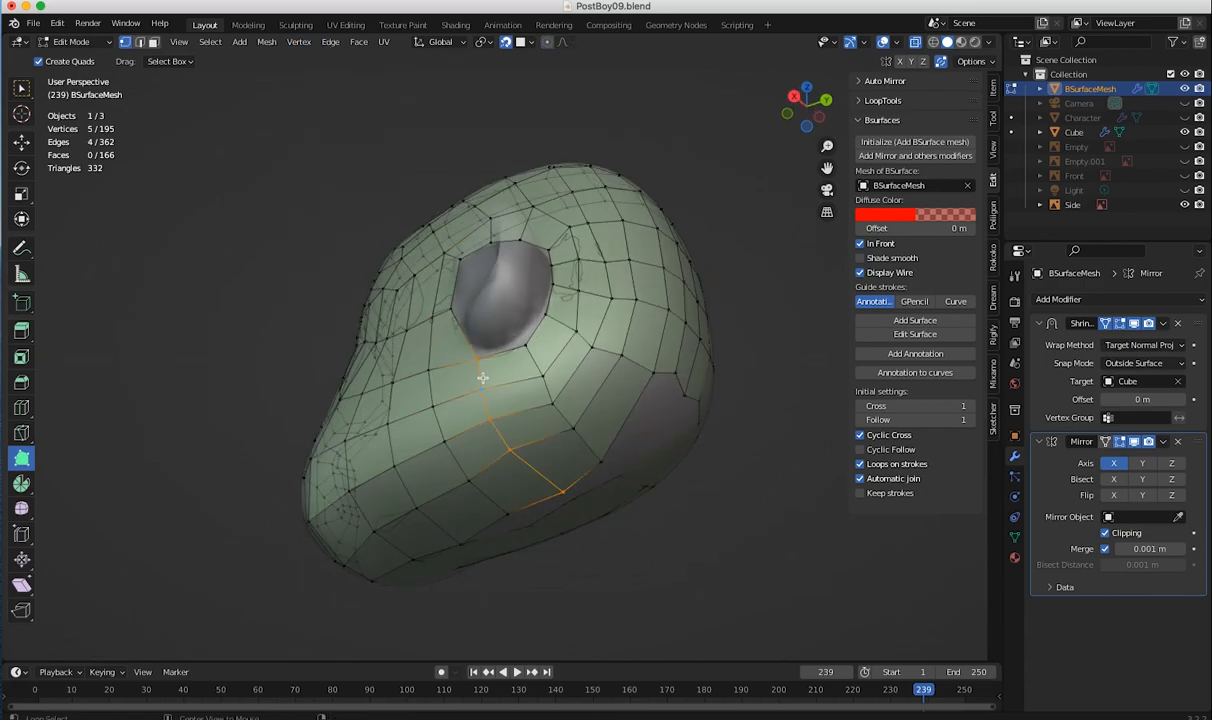
click(299, 42)
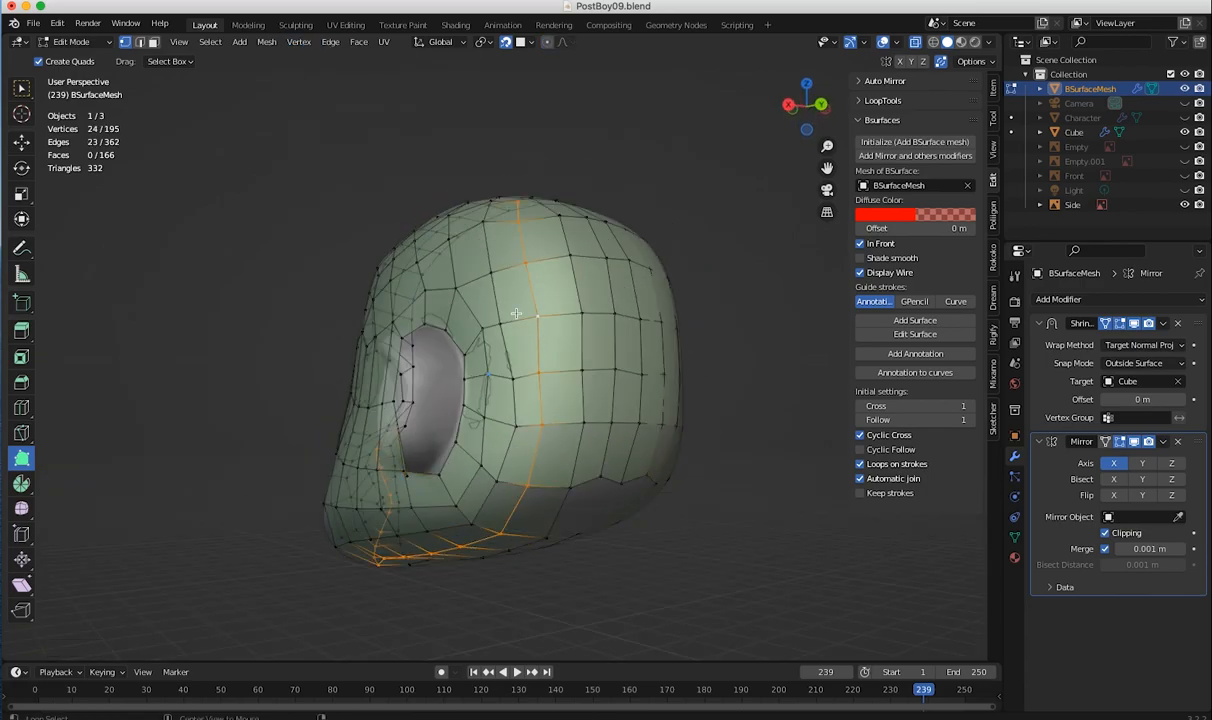
- Smooth the vertices of the vertical edge loops behind the ear, working across the back of the head
click(299, 42)
click(330, 208)
click(323, 162)
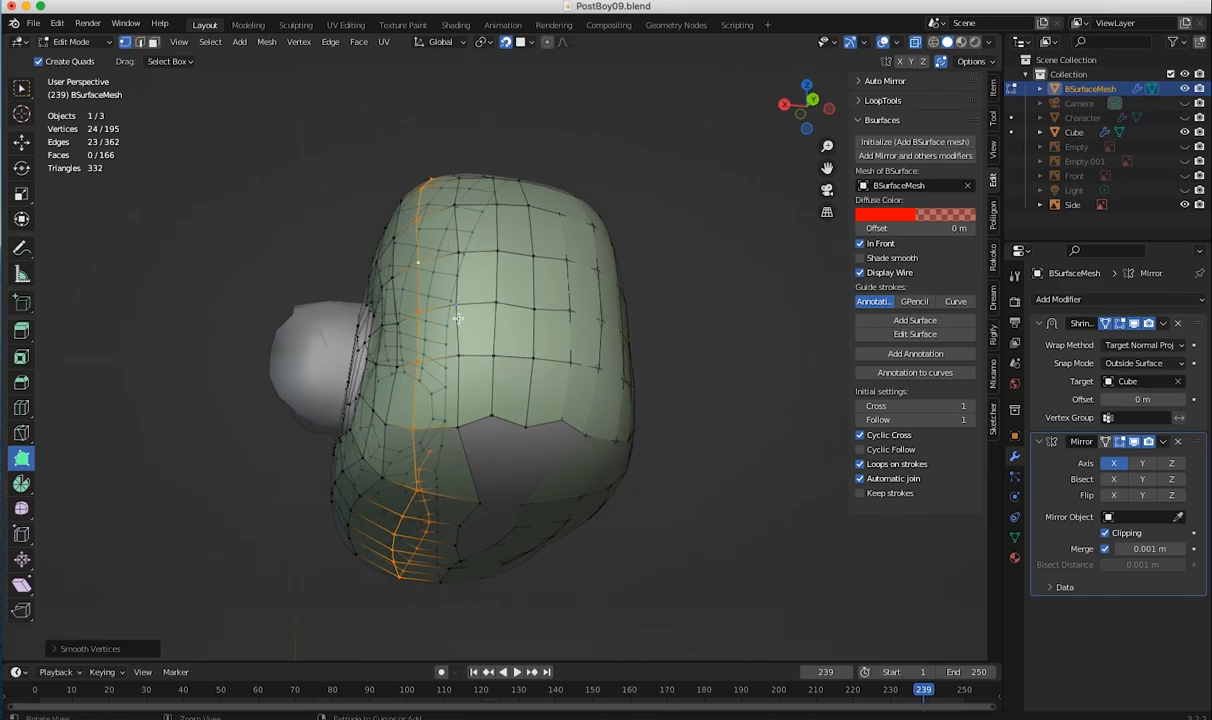
click(299, 42)
click(336, 238)
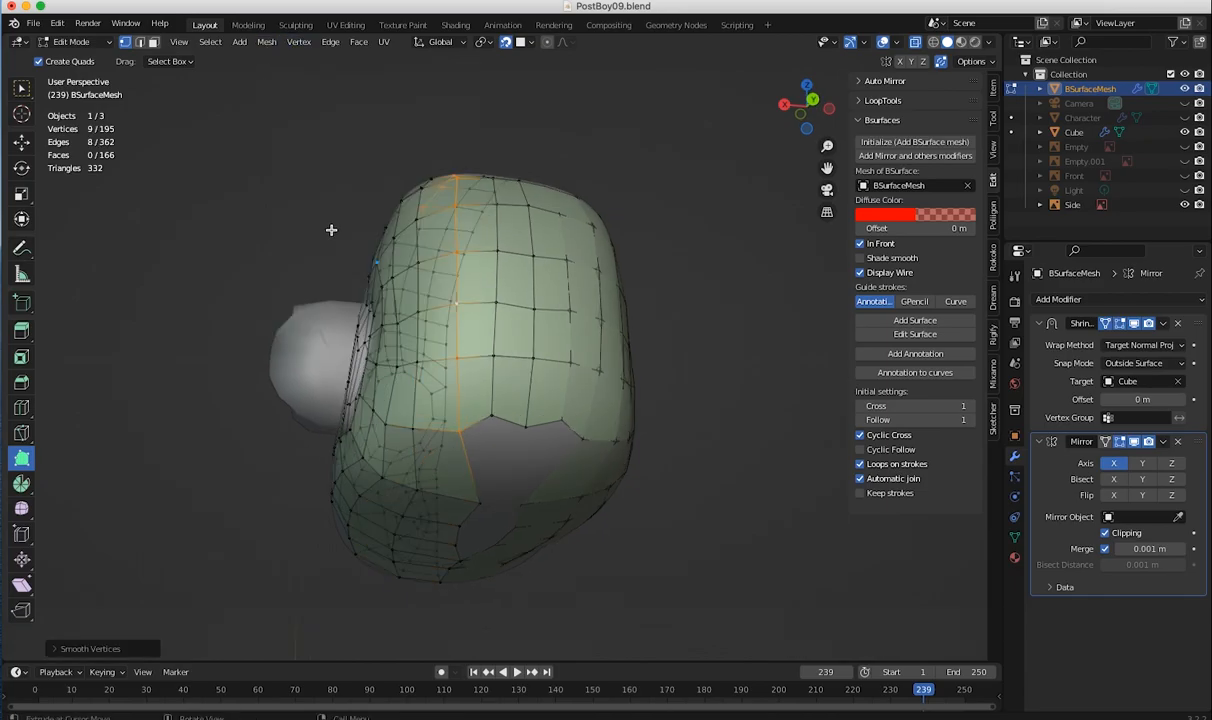
click(299, 42)
click(334, 223)
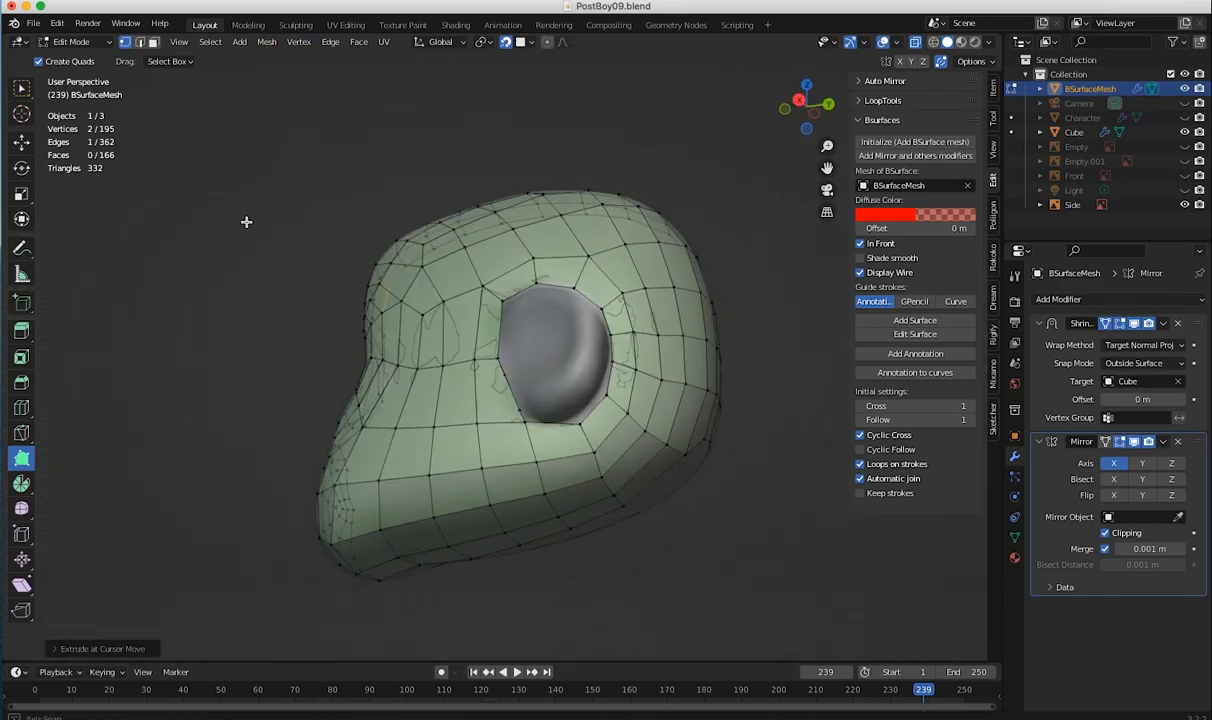
- Try to cut an extra edge loop through the upper lip around the mouth corner with the Knife tool
middle_drag(246, 222, 498, 381)
scroll(449, 327, up, 5)
scroll(483, 295, down, 3)
scroll(420, 440, up, 6)
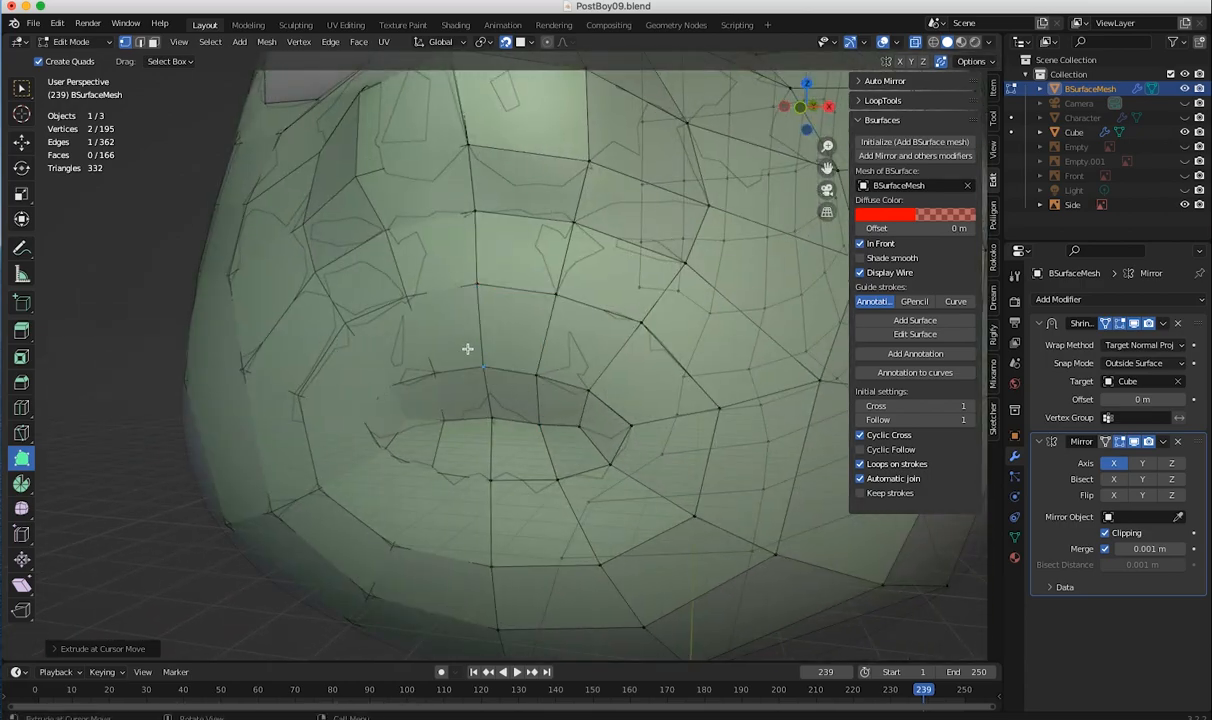
click(24, 90)
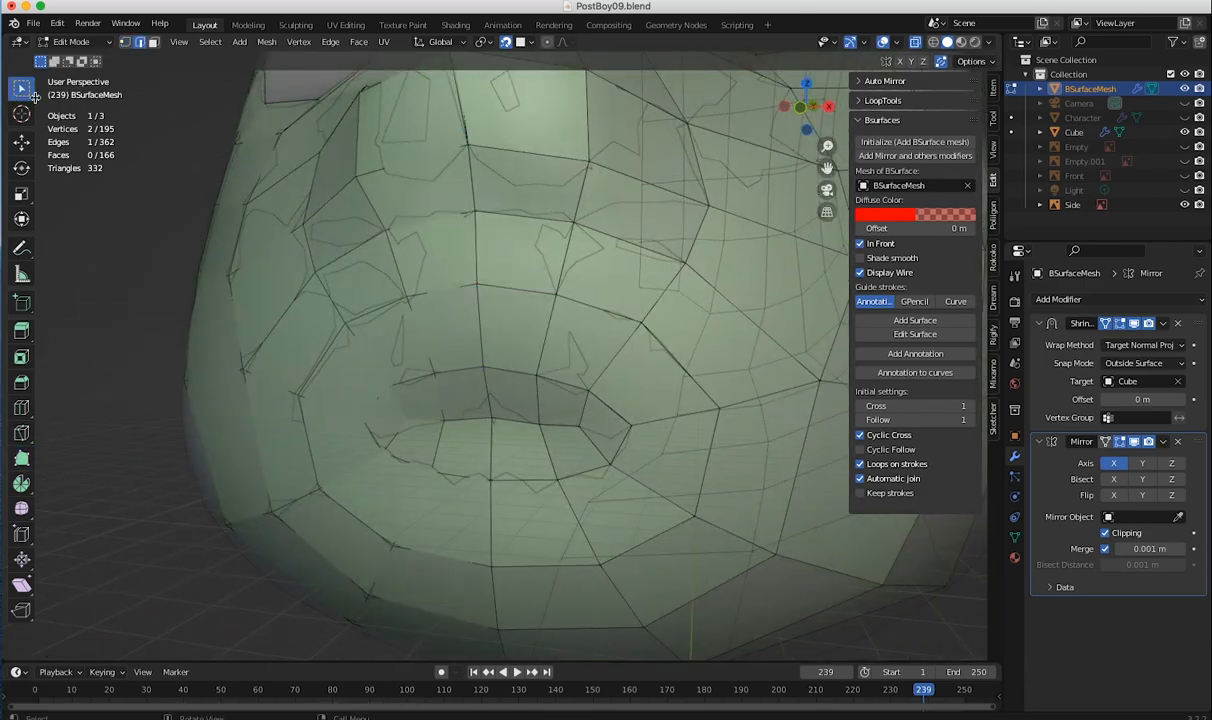
click(21, 412)
key(shift+space)
key(k)
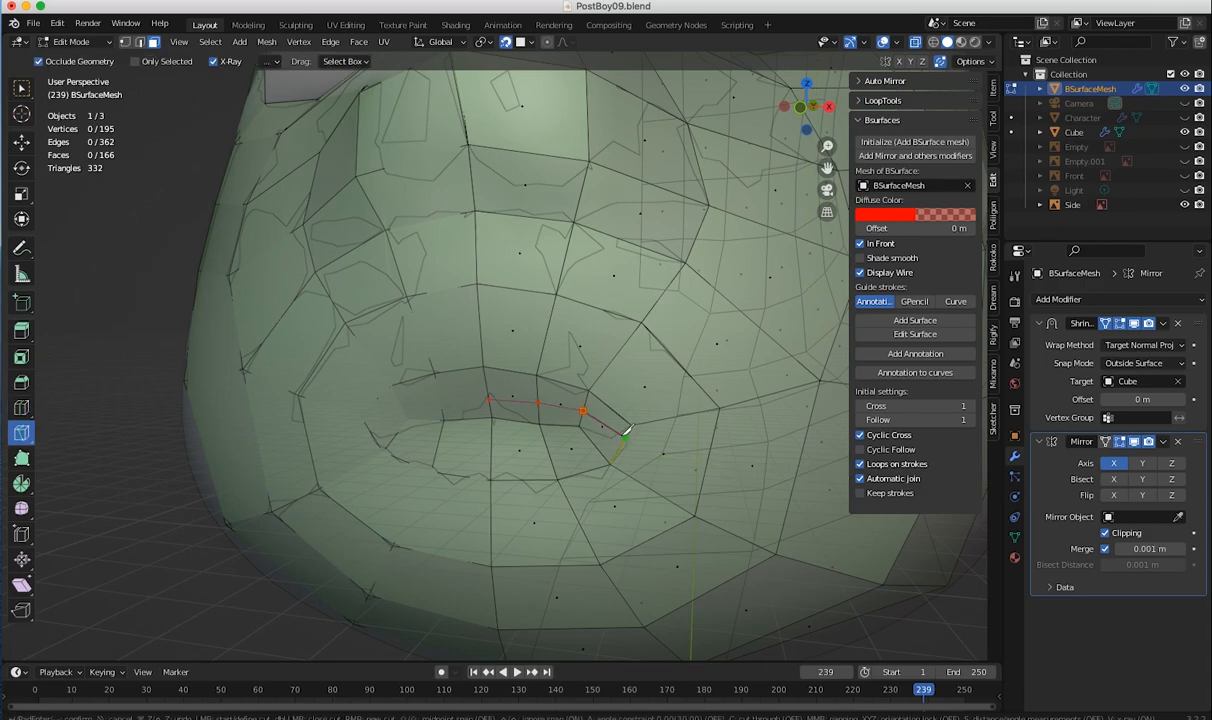
click(493, 457)
key(Return)
middle_drag(493, 457, 470, 446)
key(super+z)
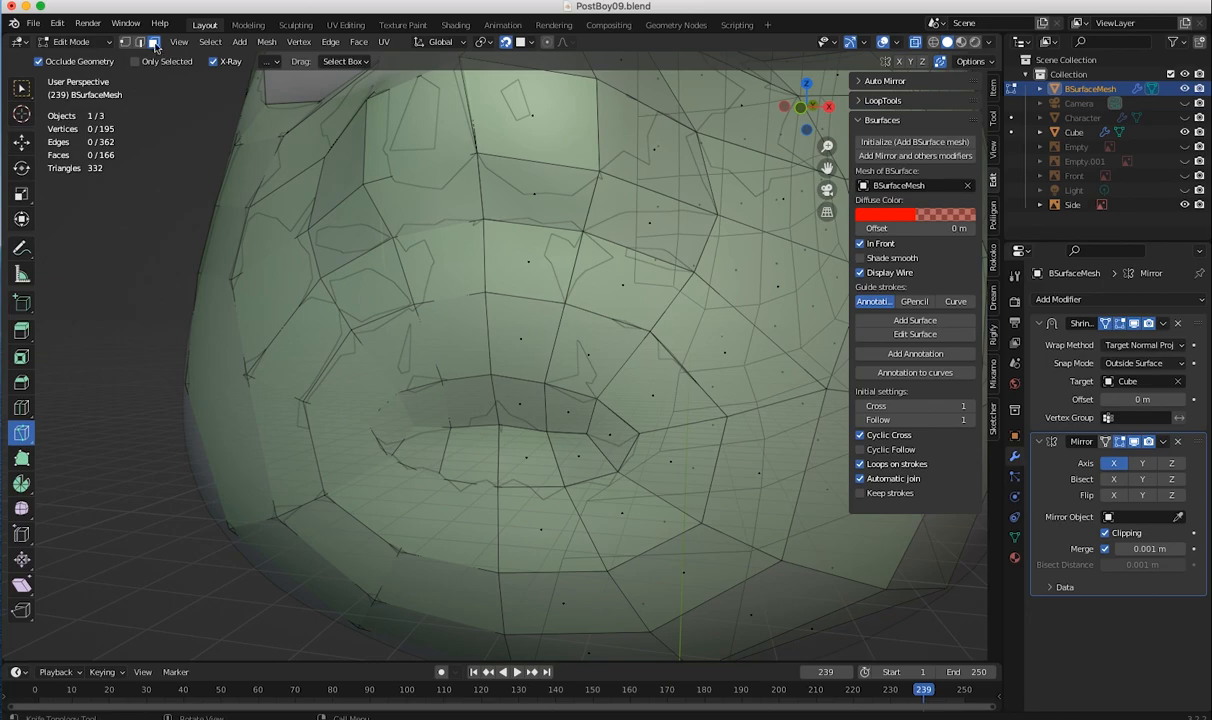
key(w)
key(x)
click(516, 396)
- Extrude the first Poly Build quads from the front and upper rim of the ear opening onto the sculpted ear
middle_drag(504, 510, 484, 471)
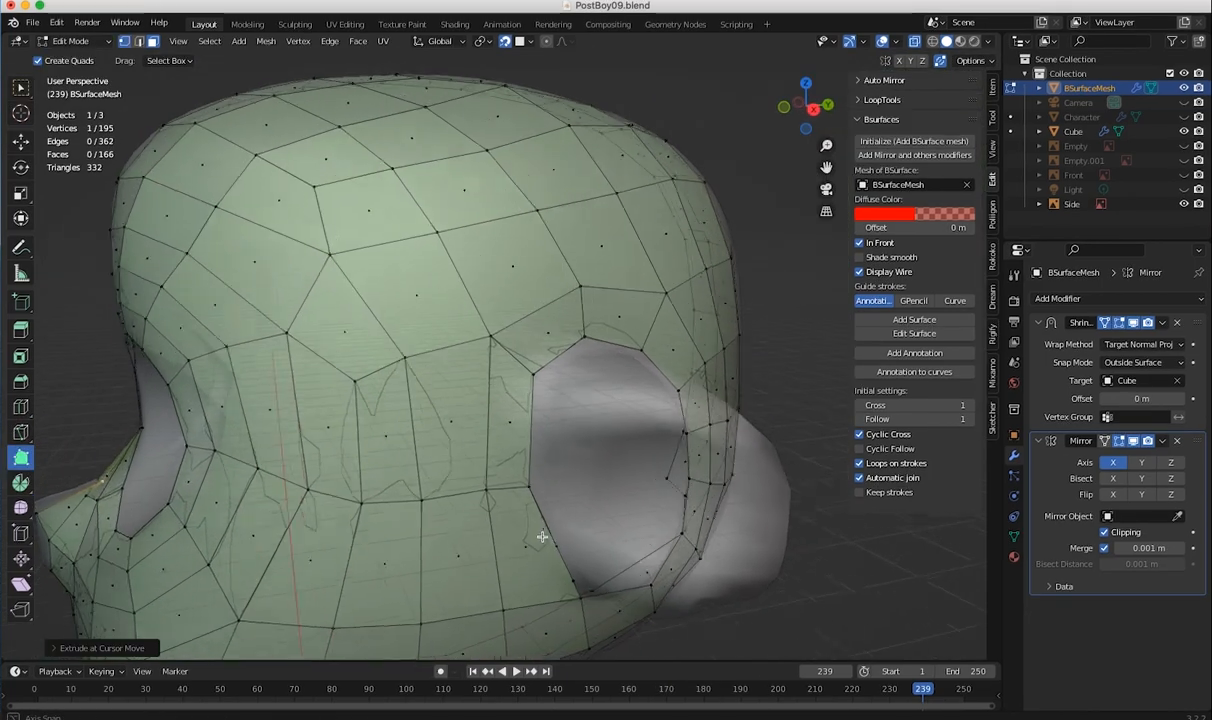
middle_drag(541, 536, 440, 462)
click(915, 42)
click(915, 42)
middle_drag(428, 376, 440, 368)
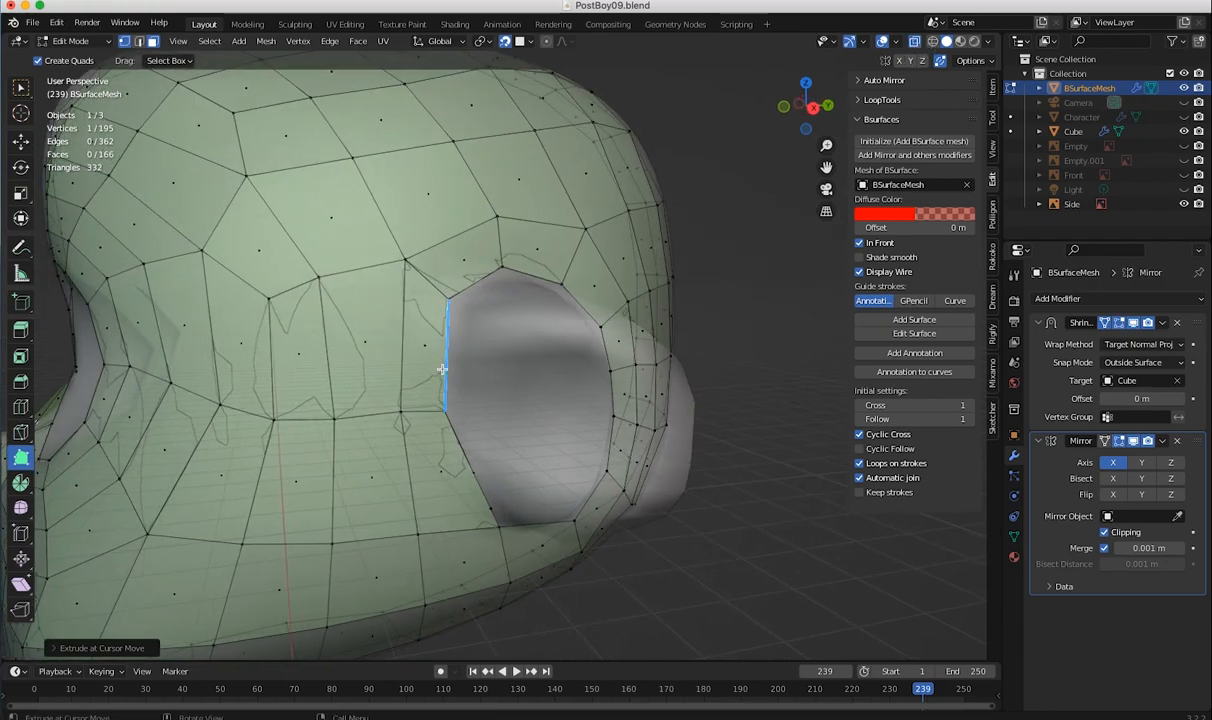
middle_drag(447, 365, 480, 341)
drag(480, 341, 508, 363)
middle_drag(508, 363, 438, 371)
drag(367, 346, 333, 357)
middle_drag(360, 372, 323, 325)
drag(334, 312, 325, 309)
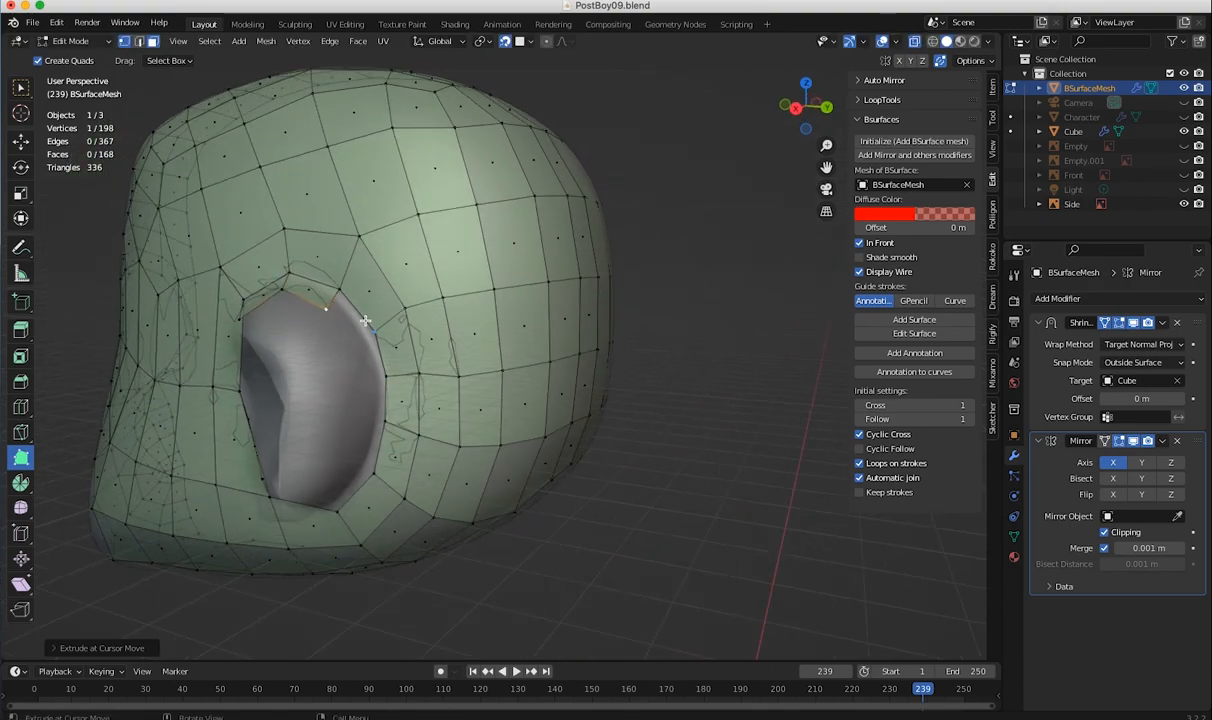
- Build a row of quads from the rear rim of the ear opening down behind the ear to its lower edge
middle_drag(357, 314, 432, 362)
drag(452, 368, 448, 402)
mouse_move(448, 402)
middle_down()
mouse_move(425, 387)
mouse_move(449, 381)
mouse_move(438, 364)
mouse_move(400, 360)
mouse_move(459, 381)
middle_up()
drag(510, 388, 476, 481)
middle_drag(476, 481, 470, 456)
click(455, 500)
drag(505, 410, 473, 398)
drag(482, 466, 452, 452)
drag(404, 498, 395, 476)
- Add a second row of quads up the back of the ear towards the top of the opening
middle_drag(410, 480, 511, 376)
drag(511, 376, 511, 376)
middle_drag(511, 376, 434, 402)
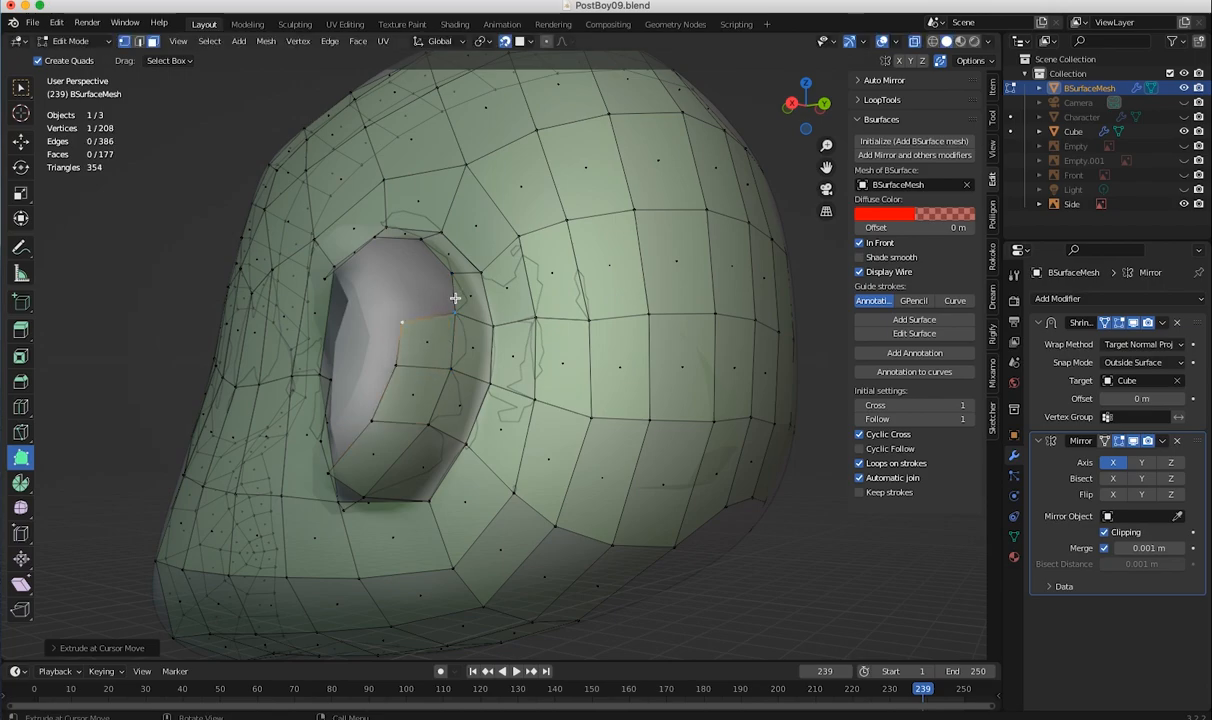
middle_drag(457, 265, 459, 362)
drag(484, 413, 436, 433)
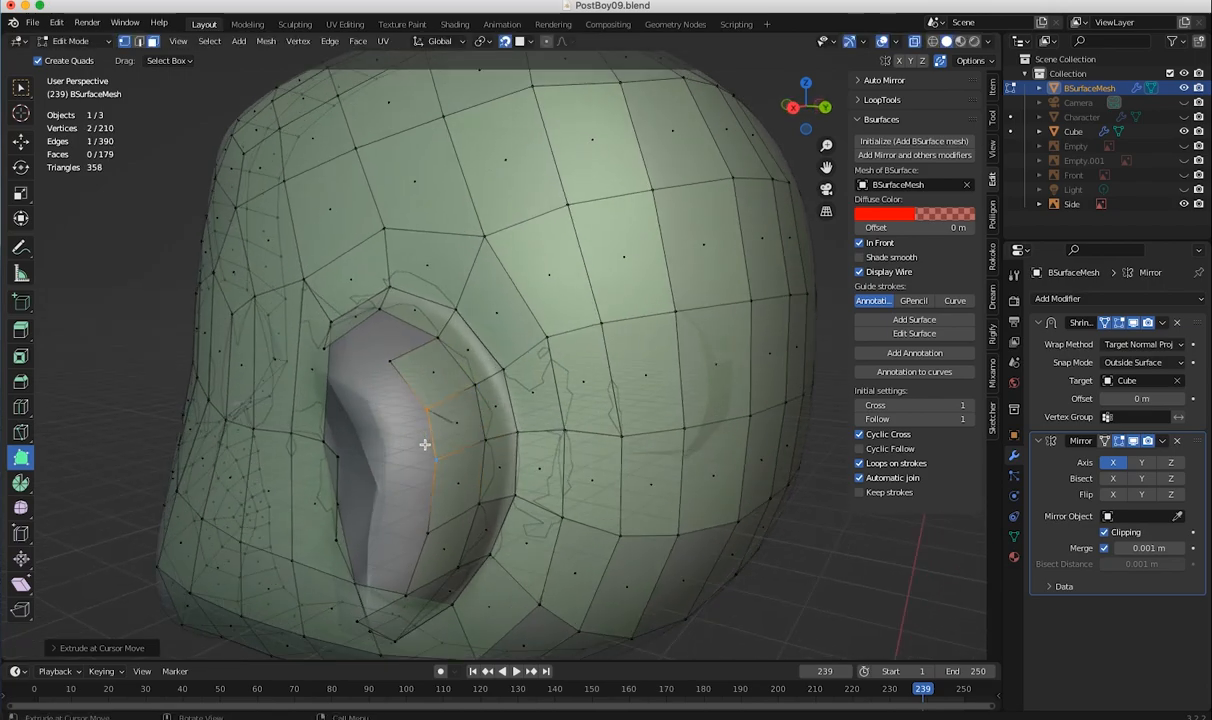
middle_drag(425, 444, 440, 500)
drag(440, 432, 388, 384)
middle_drag(388, 384, 478, 350)
drag(464, 377, 504, 389)
right_click(504, 389)
- Fill the underside of the ear with quads towards the opening's lower front corner and continue the row onto the lobe
middle_drag(504, 389, 388, 330)
middle_drag(462, 325, 548, 382)
drag(548, 382, 592, 422)
middle_drag(592, 422, 614, 402)
drag(614, 402, 586, 374)
middle_drag(586, 374, 503, 422)
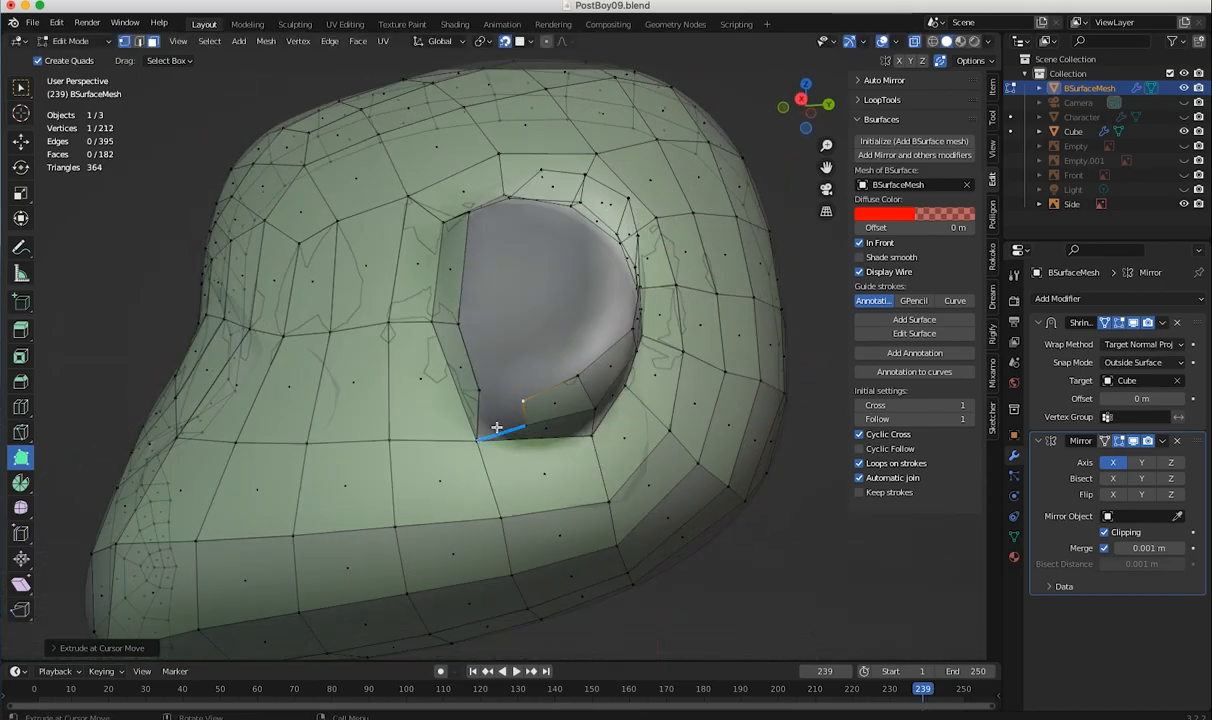
scroll(468, 435, up, 2)
drag(468, 441, 543, 409)
middle_drag(543, 409, 445, 520)
drag(445, 524, 425, 496)
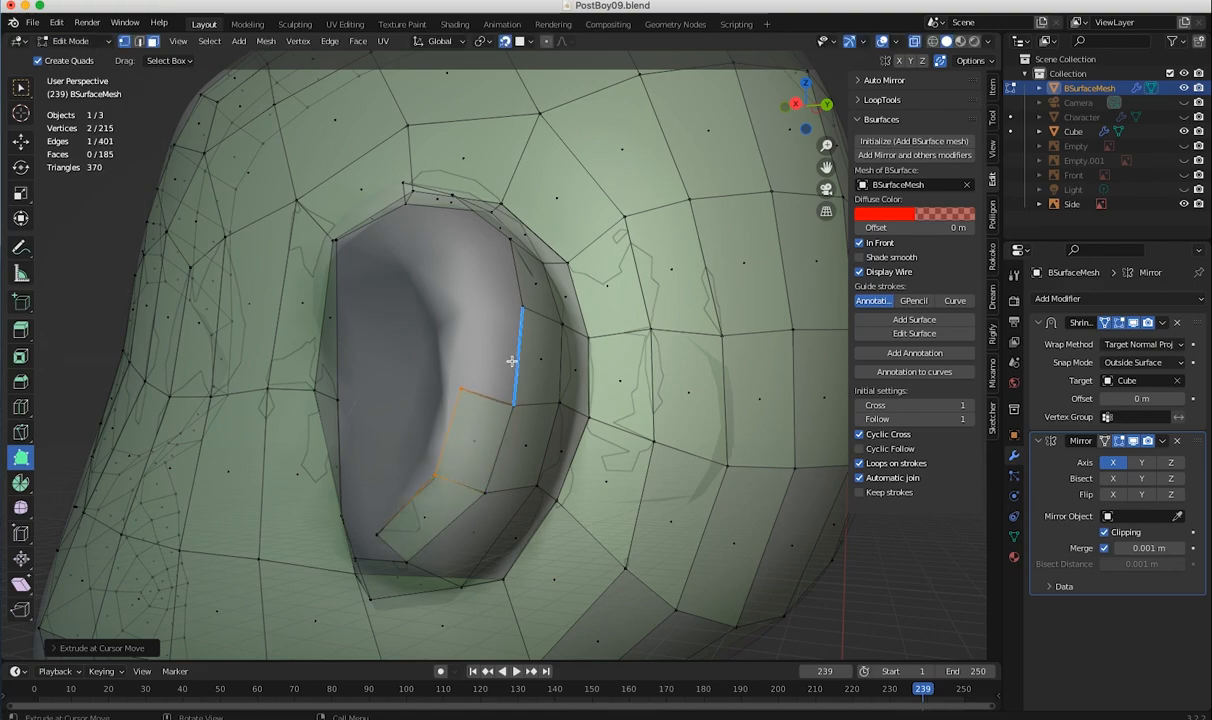
- Extend the row of quads along the ear's outer rim, from the rear side up over the top
drag(461, 316, 462, 317)
middle_drag(462, 317, 566, 335)
drag(568, 338, 514, 392)
middle_drag(514, 392, 669, 218)
drag(600, 188, 601, 189)
middle_drag(601, 189, 673, 232)
drag(673, 232, 622, 268)
click(734, 313)
- Join the quads across the ear's upper rim and extend them down the inner side of its front edge
middle_drag(734, 313, 538, 383)
drag(530, 339, 531, 340)
middle_drag(531, 340, 540, 400)
drag(540, 400, 570, 407)
drag(623, 443, 622, 442)
middle_drag(575, 415, 640, 436)
drag(640, 436, 650, 441)
drag(684, 362, 683, 360)
middle_drag(683, 360, 586, 322)
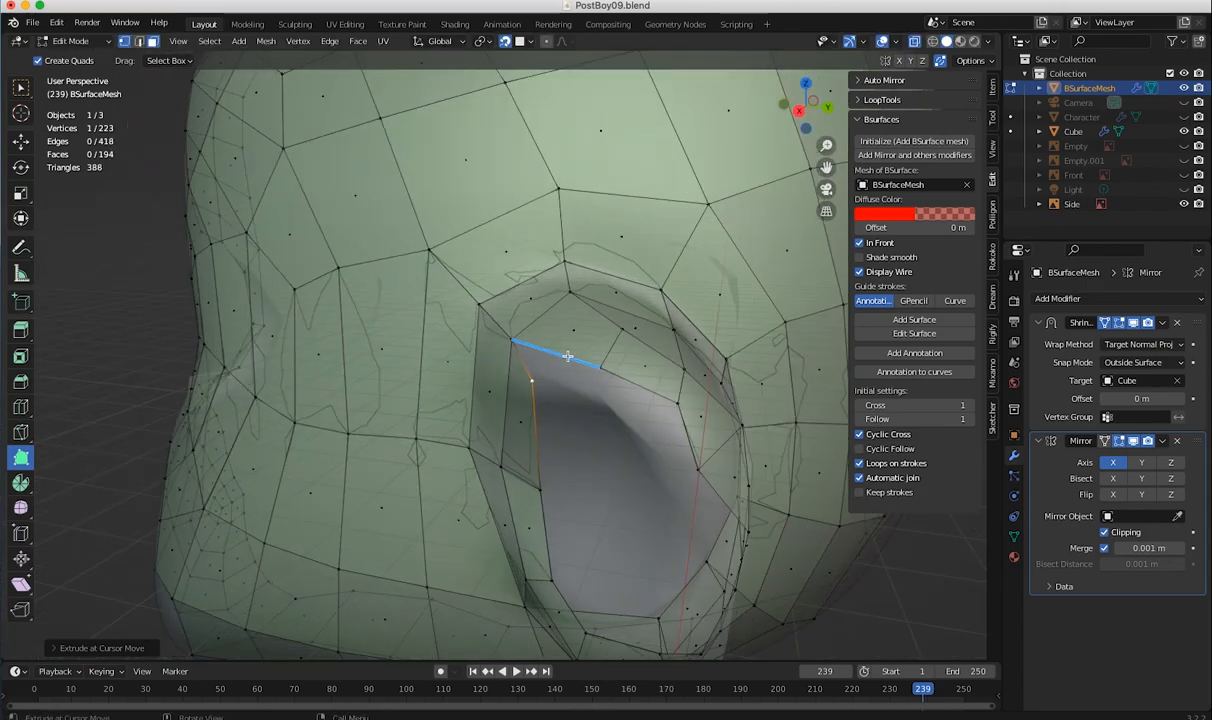
- Extrude another ring of quads over the ear's upper fold and down the inside of its rear rim
drag(562, 350, 558, 392)
middle_drag(590, 396, 559, 374)
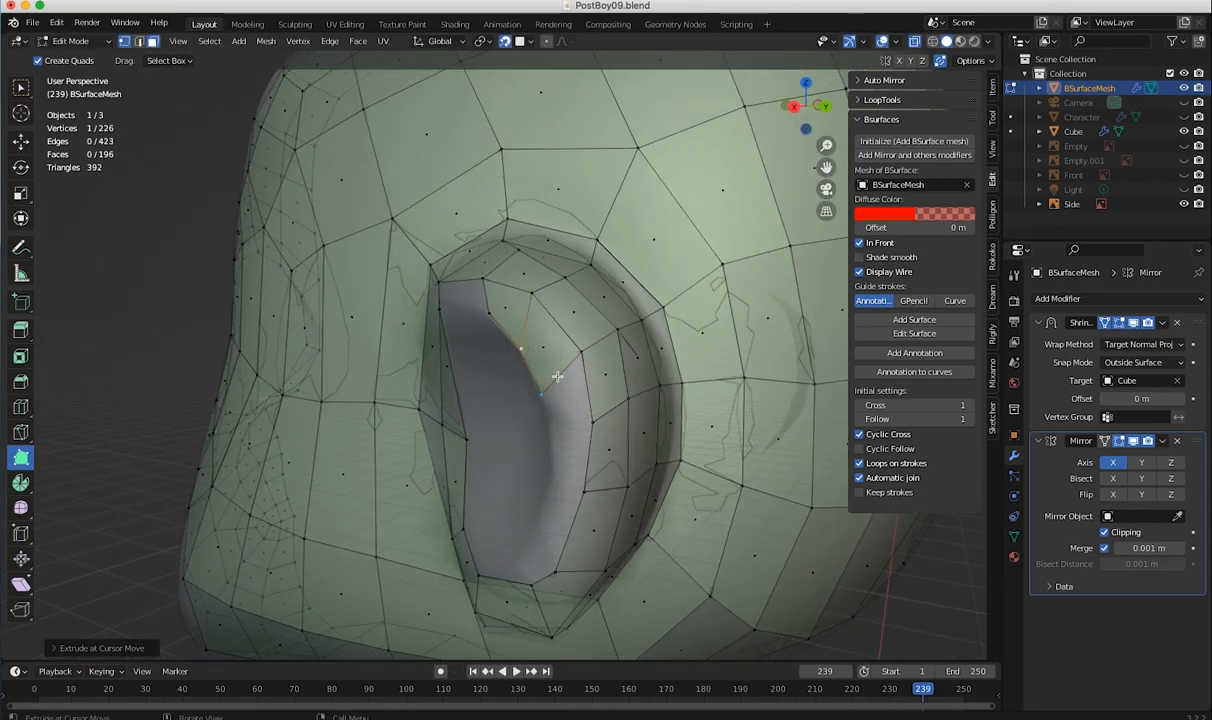
middle_drag(548, 464, 625, 378)
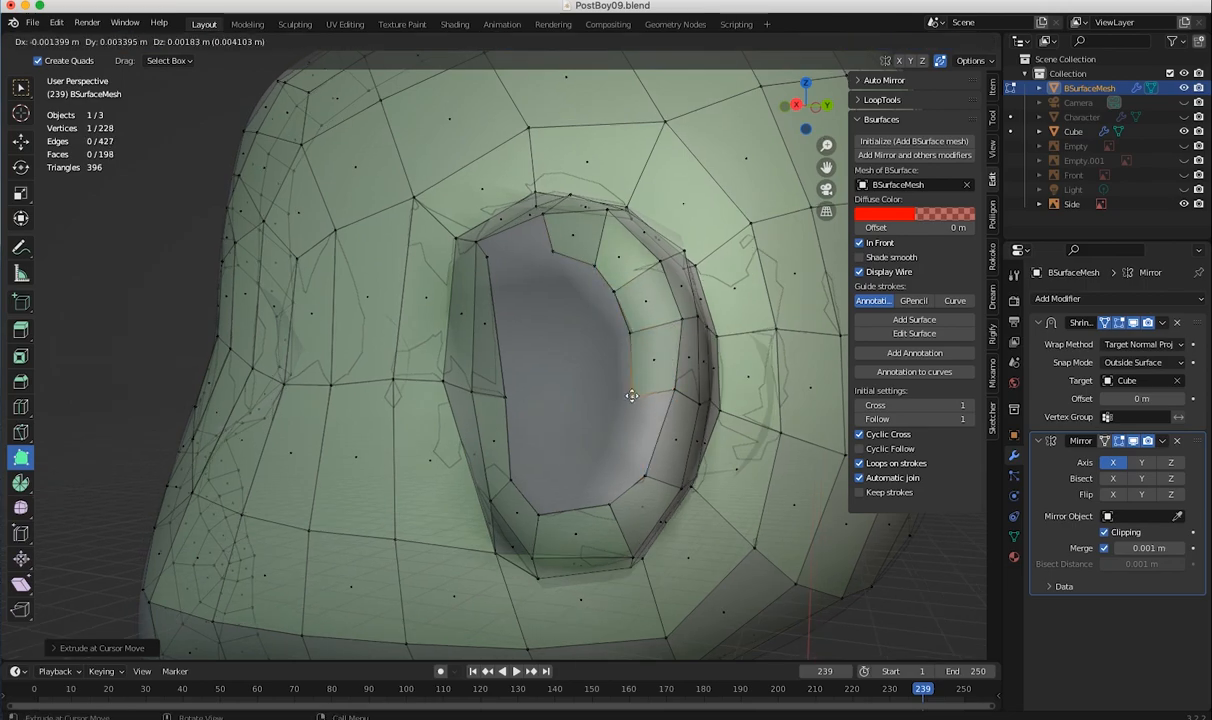
middle_drag(534, 493, 515, 395)
click(571, 482)
drag(515, 395, 479, 360)
middle_drag(479, 360, 440, 380)
drag(473, 262, 472, 295)
middle_drag(510, 350, 450, 398)
- Fill the hollow inside the ear with quads, joining the front and rear sides and closing the last gap
drag(404, 384, 423, 368)
drag(393, 312, 446, 338)
drag(430, 398, 438, 385)
drag(443, 300, 472, 318)
ctrl+middle_drag(445, 338, 410, 303)
drag(450, 292, 449, 368)
scroll(481, 314, up, 2)
drag(466, 428, 429, 456)
middle_drag(427, 455, 455, 436)
drag(458, 433, 439, 383)
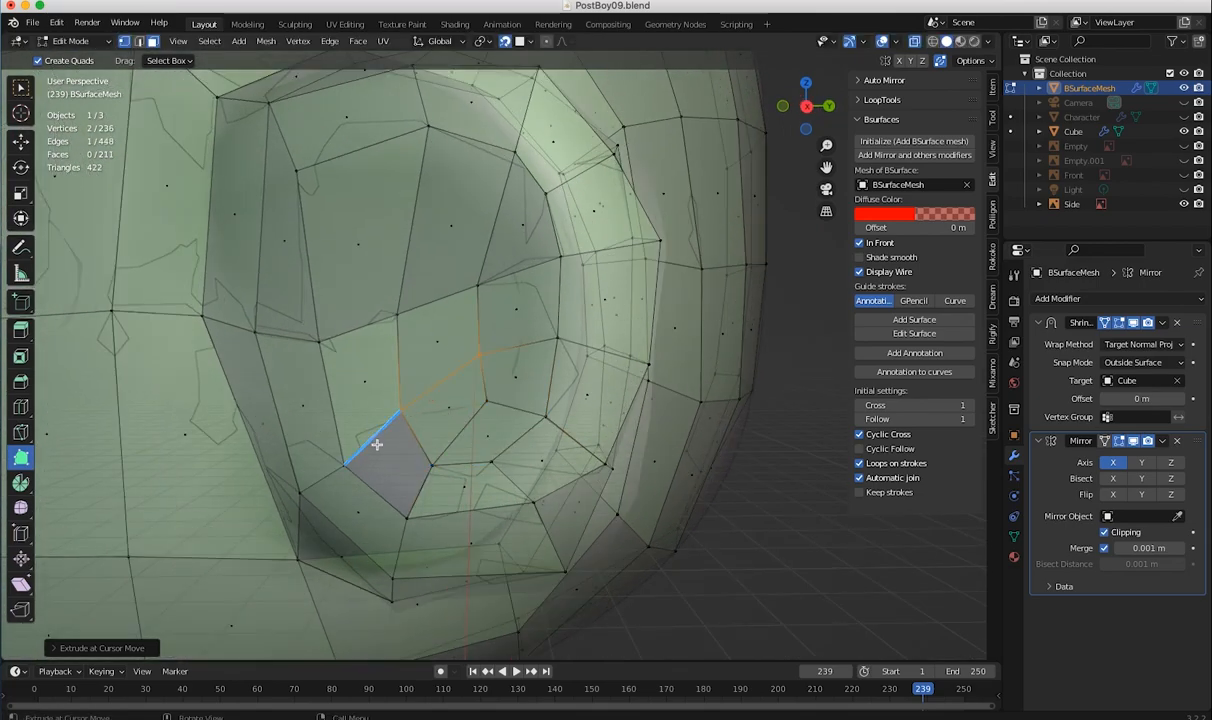
drag(377, 444, 420, 492)
- Undo the stray extrusion, turn X-ray off and hide the sidebar to view the whole head
scroll(420, 492, down, 5)
middle_drag(420, 492, 500, 440)
scroll(292, 362, up, 2)
click(276, 373)
key(ctrl+z)
scroll(608, 503, down, 5)
scroll(500, 440, up, 2)
click(914, 42)
click(914, 42)
click(914, 42)
key(n)
click(896, 42)
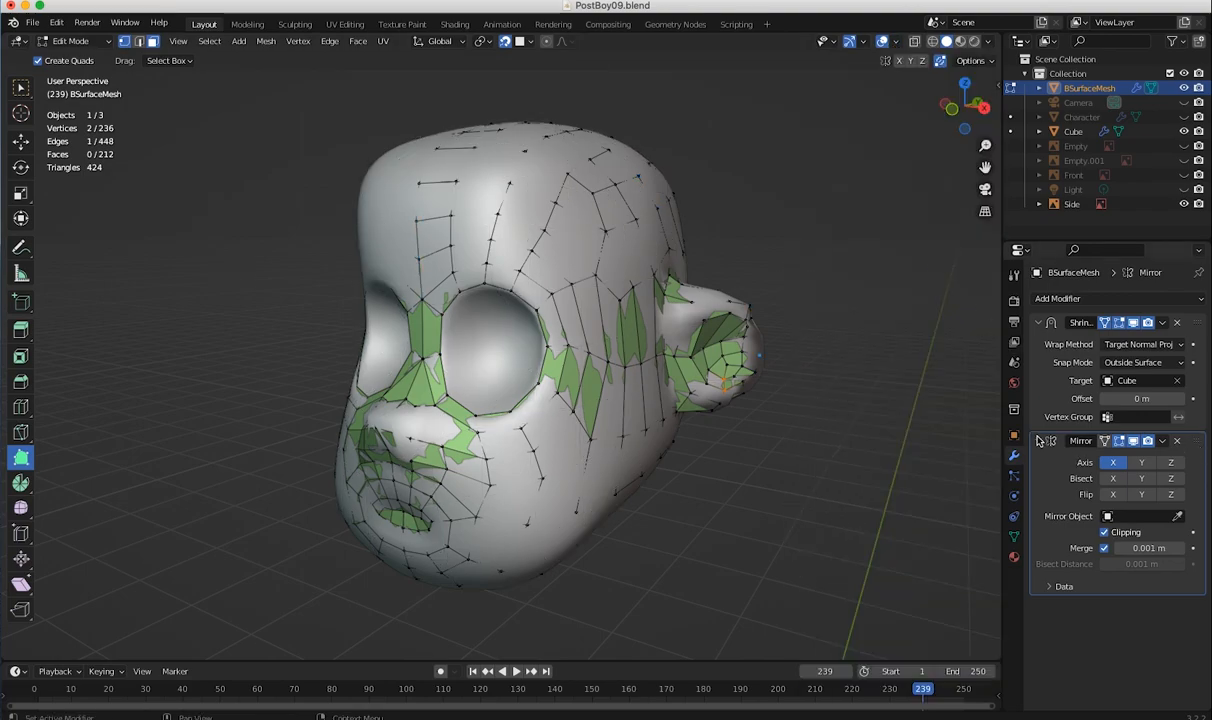
- Show the front reference image and set the Shrinkwrap modifier's offset to 0.02 m
drag(1197, 441, 1197, 322)
middle_drag(520, 393, 625, 225)
key(alt+z)
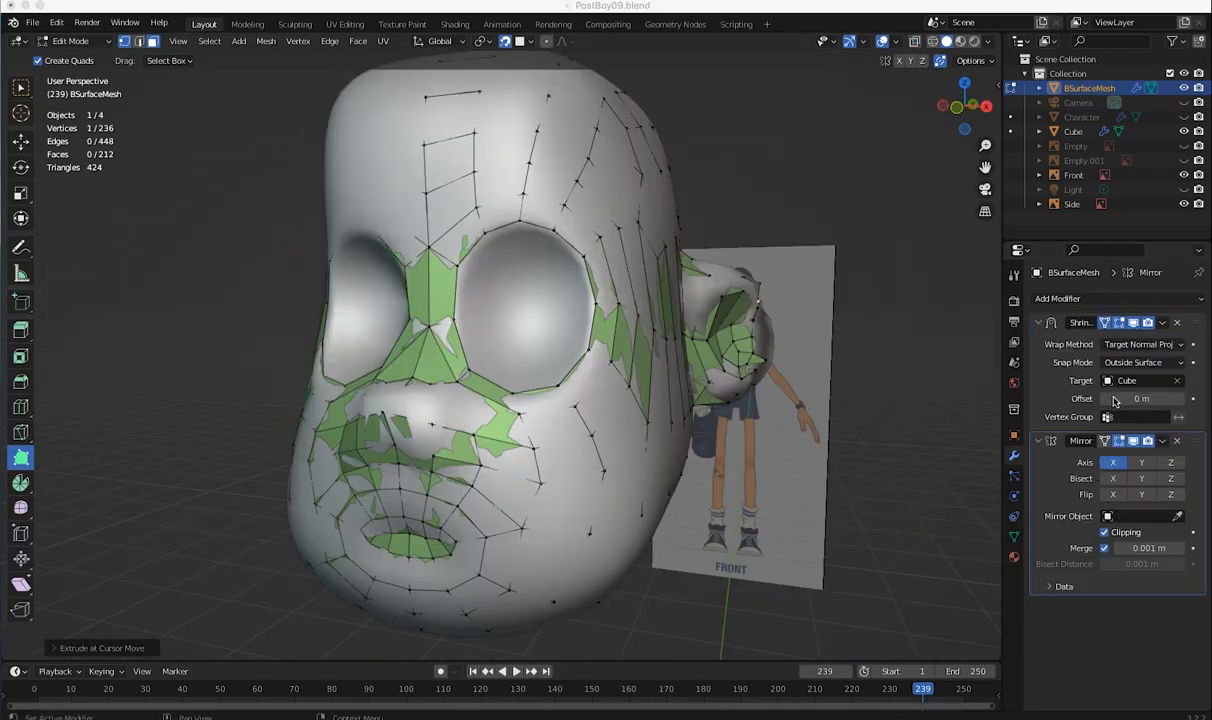
click(1116, 399)
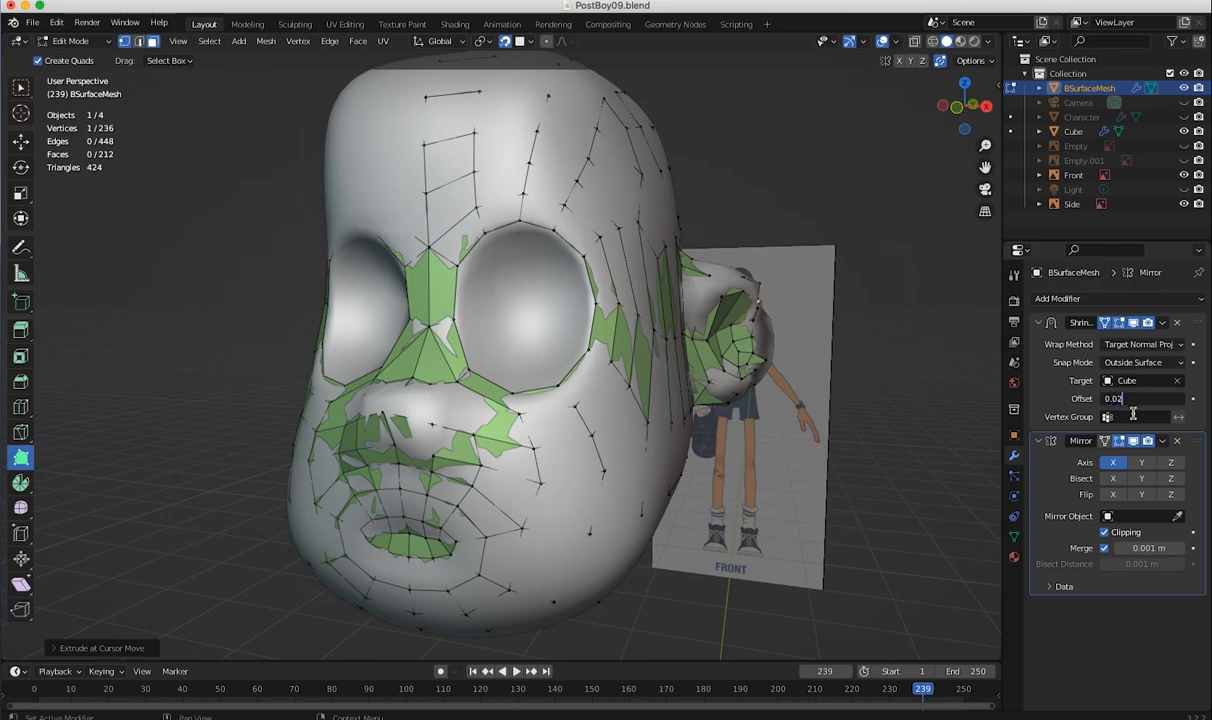
text(0.02)
key(Return)
- Reposition the vertices along the outer rim of the ear over the sculpted surface
middle_drag(539, 482, 482, 450)
scroll(482, 450, up, 3)
middle_drag(357, 401, 686, 413)
key(g)
drag(946, 388, 950, 467)
middle_drag(928, 468, 788, 454)
drag(795, 472, 806, 479)
middle_drag(806, 479, 806, 426)
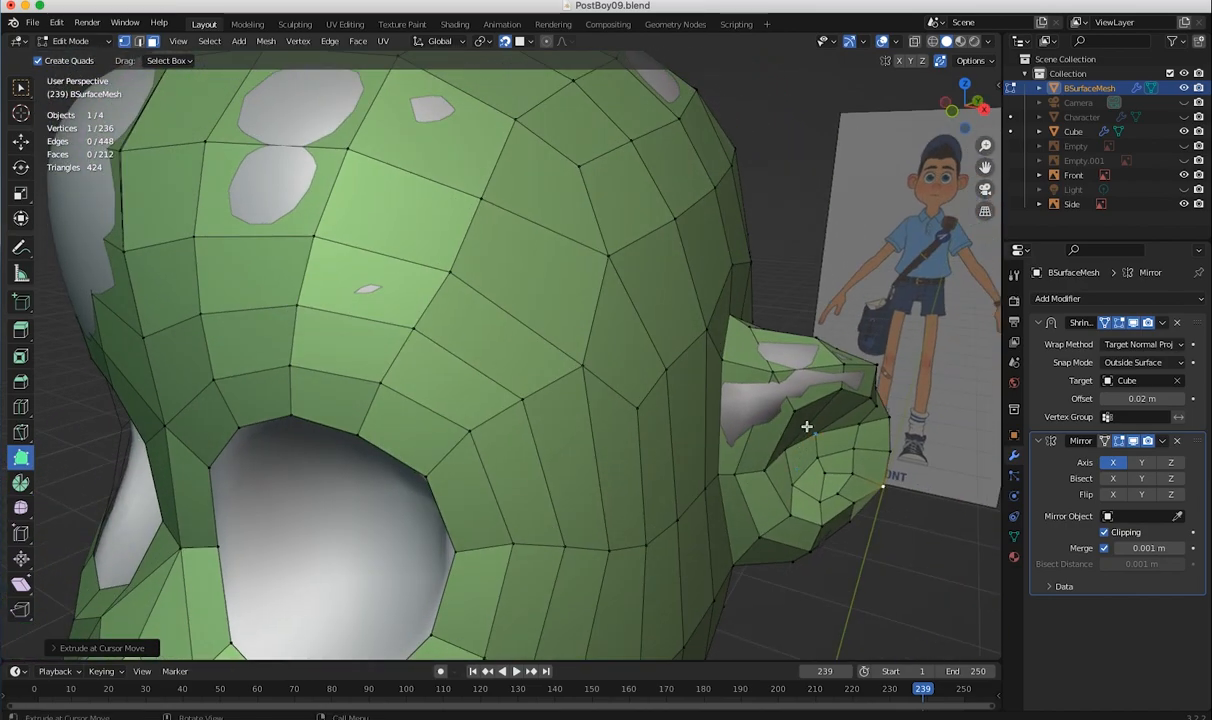
- Nudge the vertices along the top of the ear, at its junction with the head and at the temple
drag(846, 366, 842, 363)
drag(750, 326, 753, 324)
drag(774, 373, 781, 372)
mouse_move(781, 372)
middle_down()
mouse_move(820, 400)
mouse_move(766, 381)
middle_up()
drag(766, 381, 772, 374)
middle_drag(784, 388, 817, 394)
drag(833, 381, 828, 380)
middle_drag(828, 380, 796, 387)
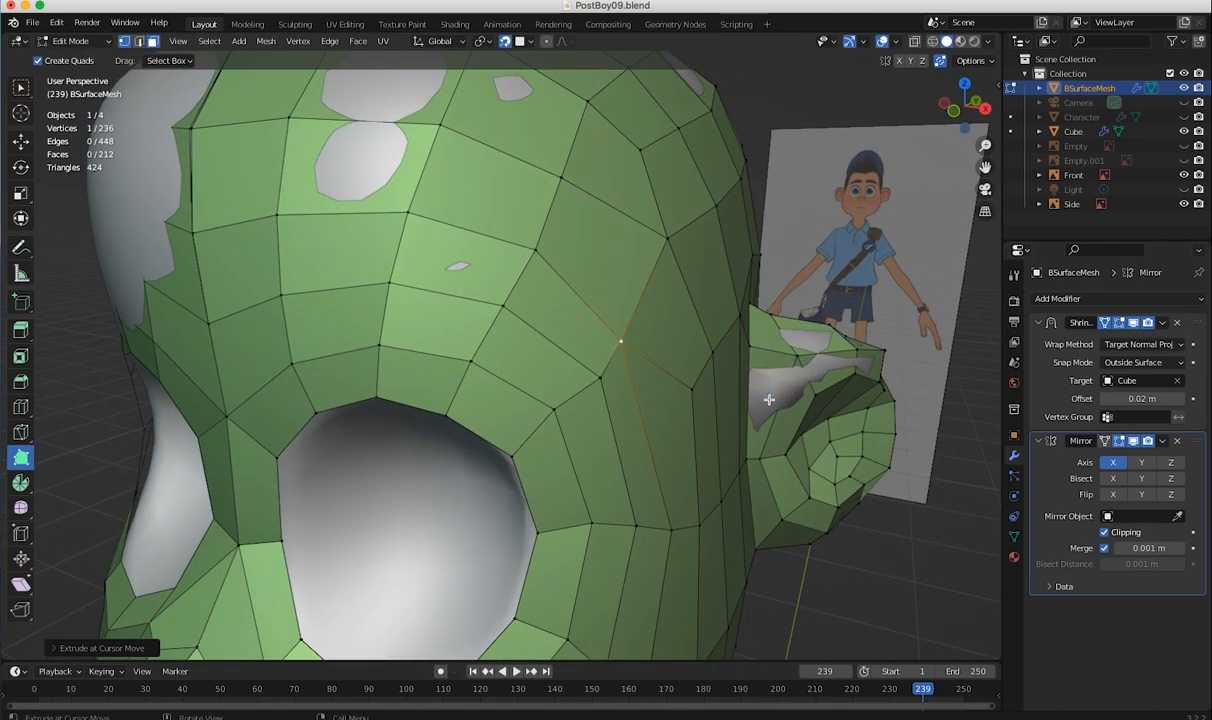
- Hide the sculpted head, check the mesh against the front reference and adjust the vertices behind the ear
key(KP_1)
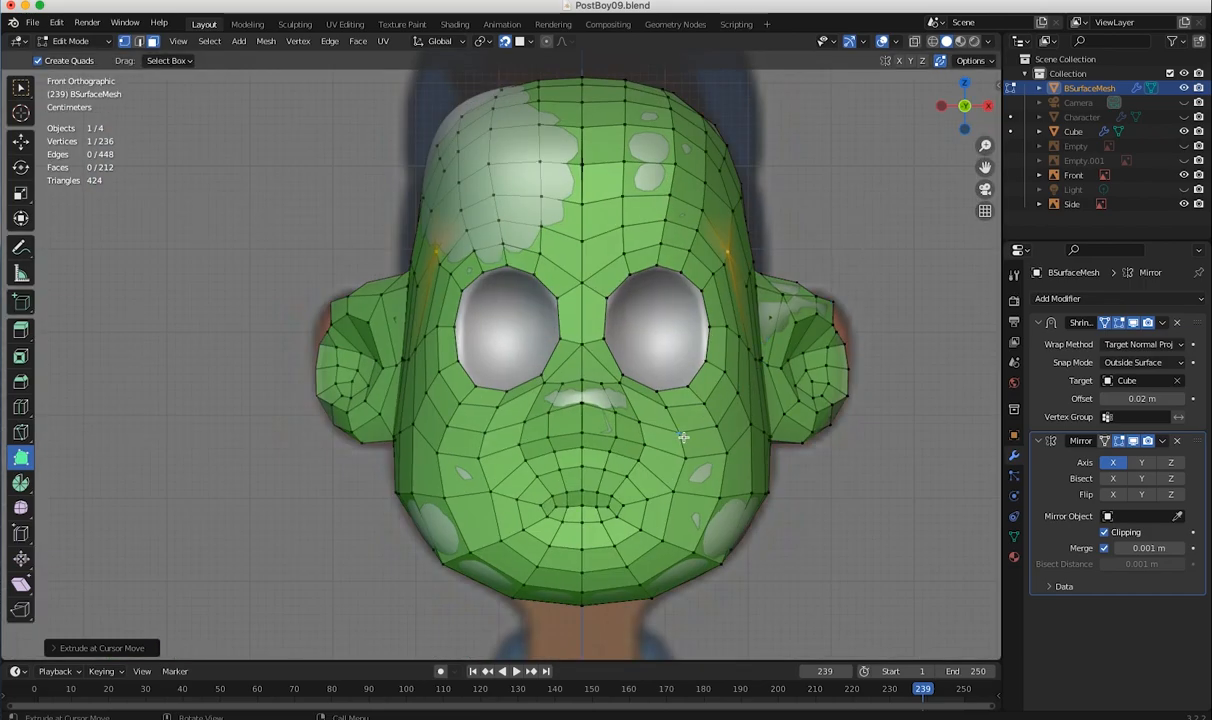
scroll(775, 470, down, 4)
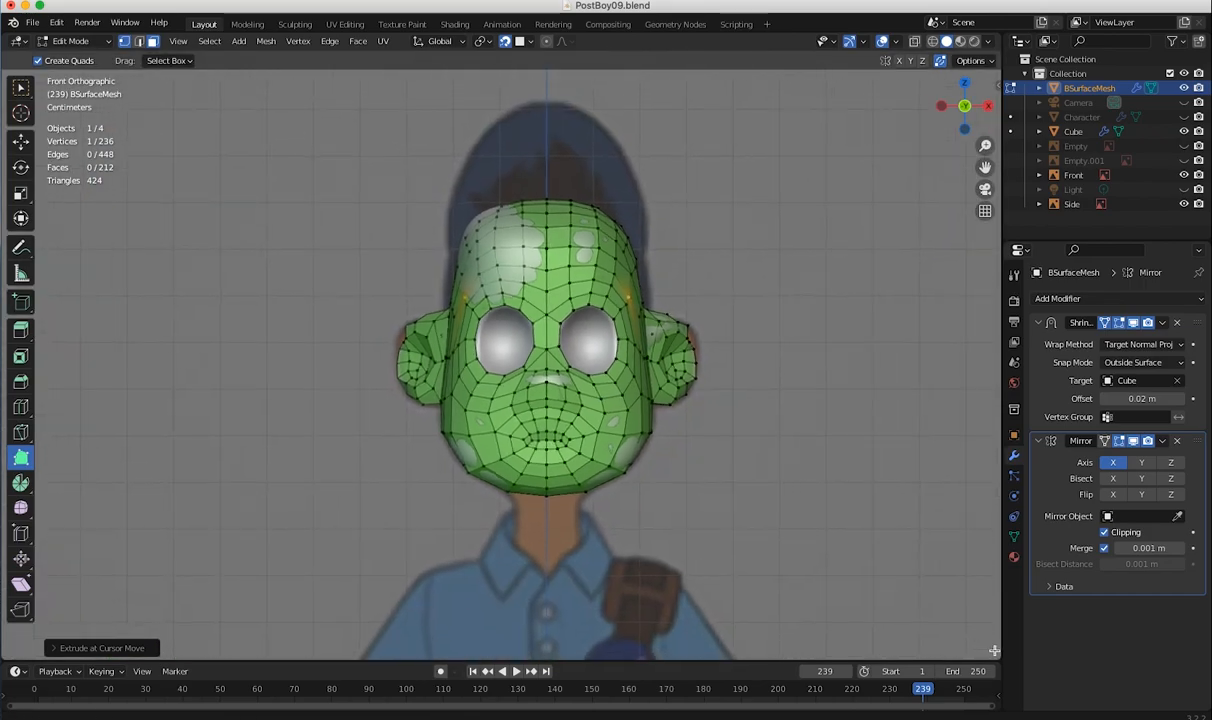
click(1184, 131)
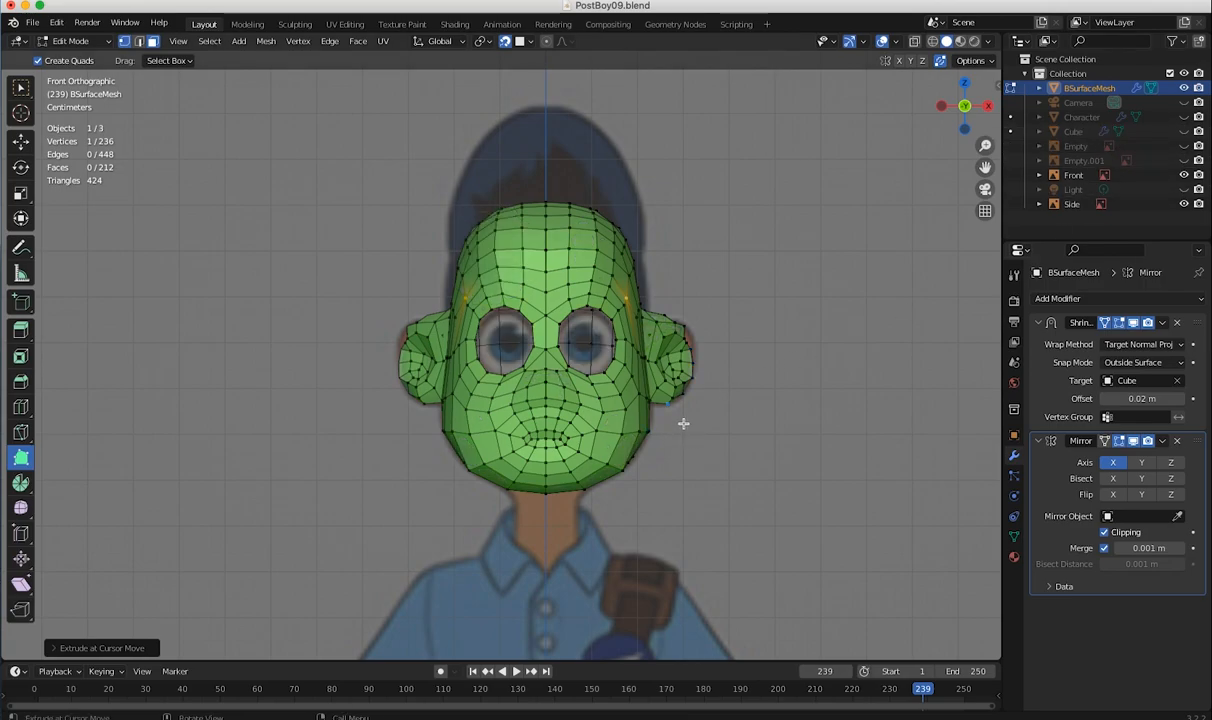
alt+middle_drag(690, 349, 624, 317)
middle_drag(505, 349, 533, 362)
drag(488, 352, 589, 367)
middle_drag(589, 367, 385, 394)
drag(369, 383, 415, 373)
scroll(419, 377, up, 6)
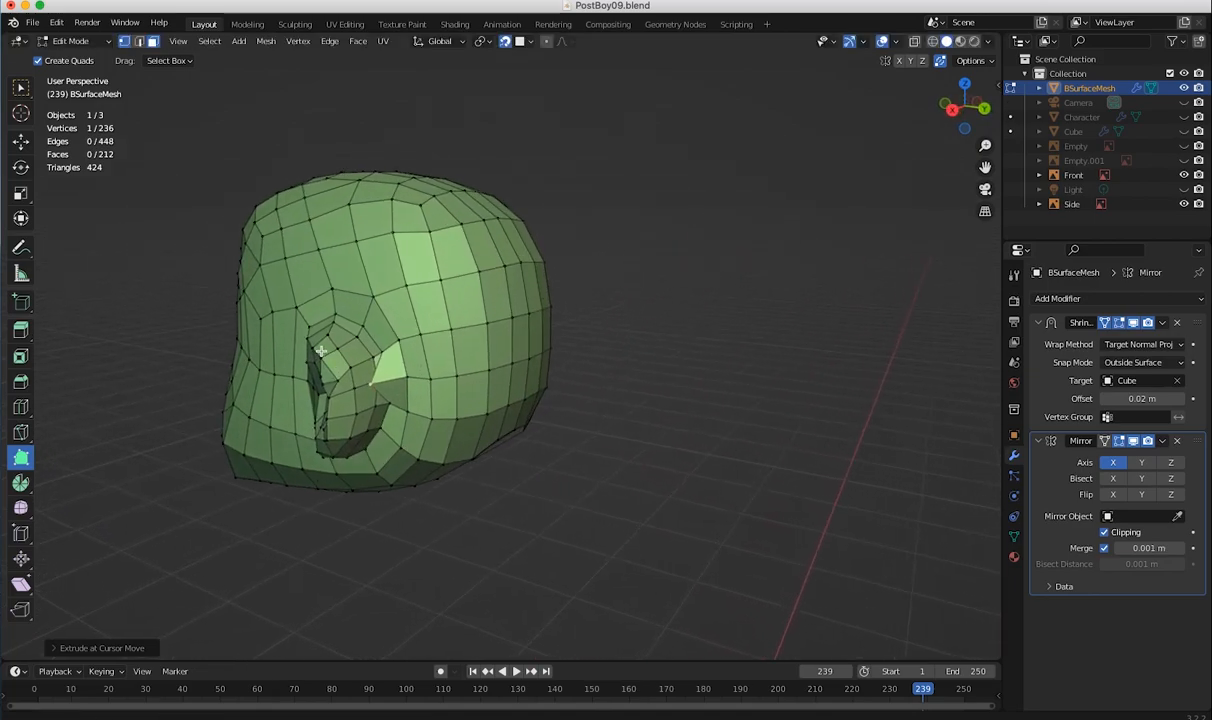
- Show the sculpted head again and fine-tune the vertex where the back of the ear meets the head
click(1183, 131)
drag(248, 410, 285, 407)
drag(296, 400, 294, 400)
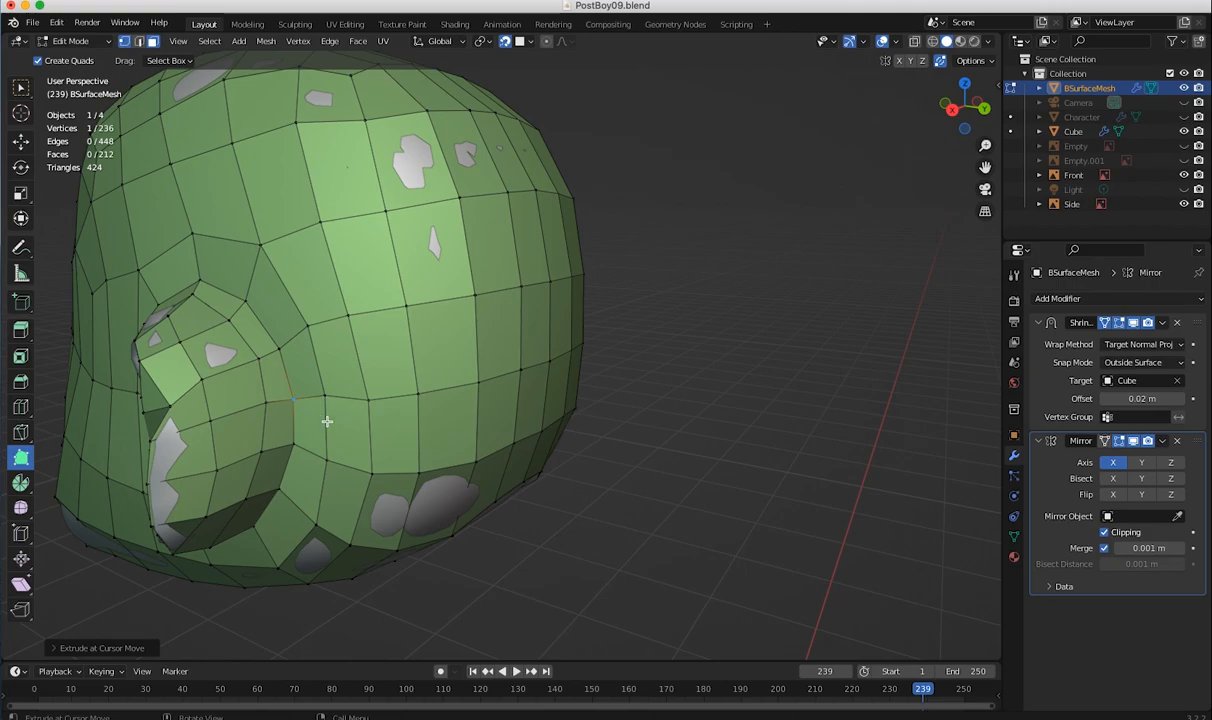
- Compare the retopologized head with the front and left side reference images
middle_drag(327, 422, 514, 422)
key(KP_1)
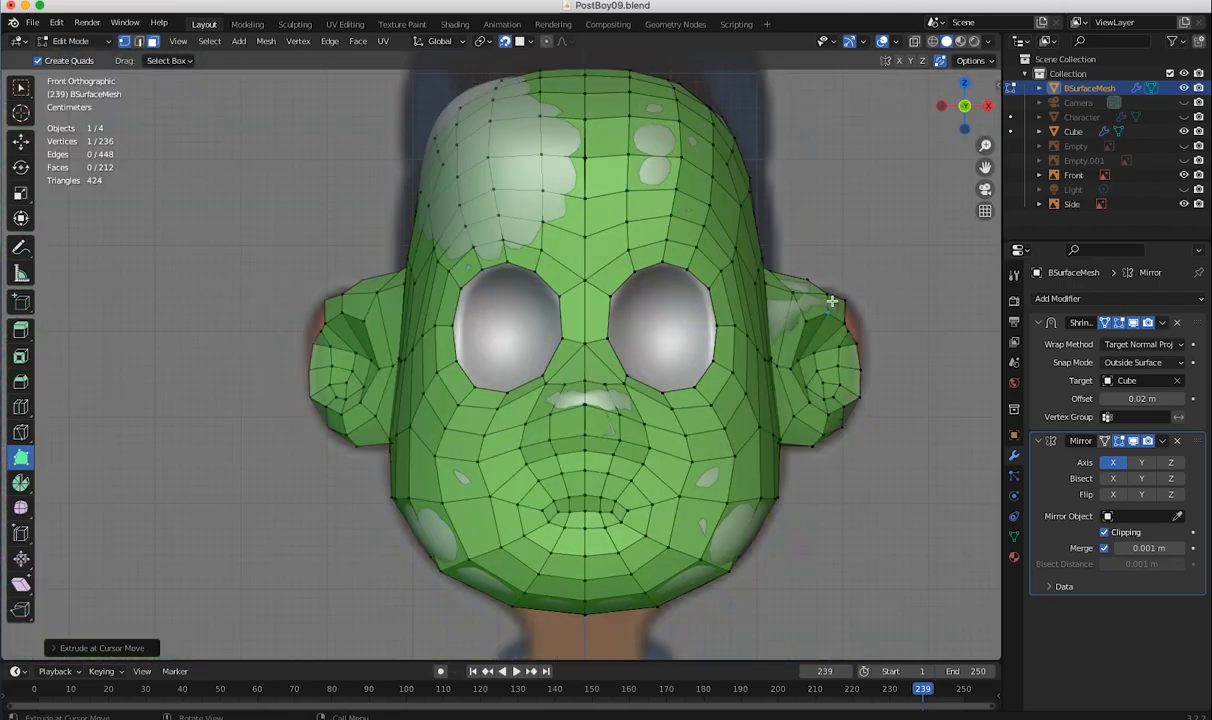
key(ctrl+KP_3)
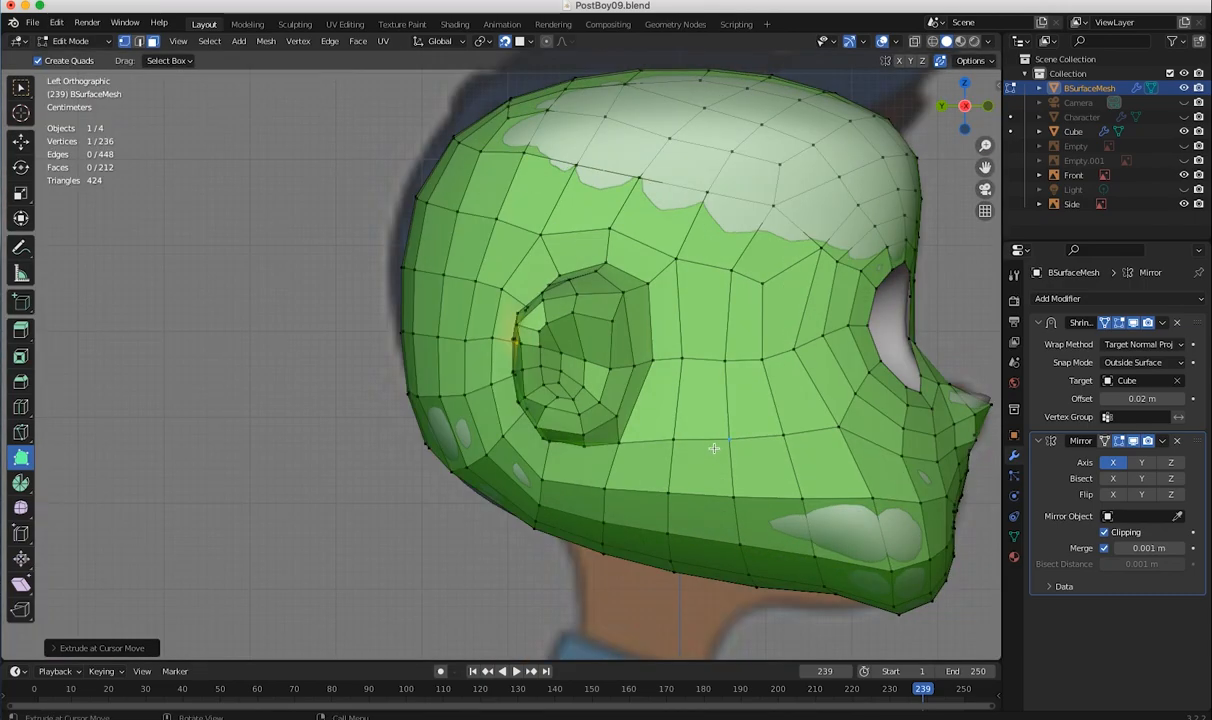
middle_drag(593, 404, 547, 398)
key(KP_1)
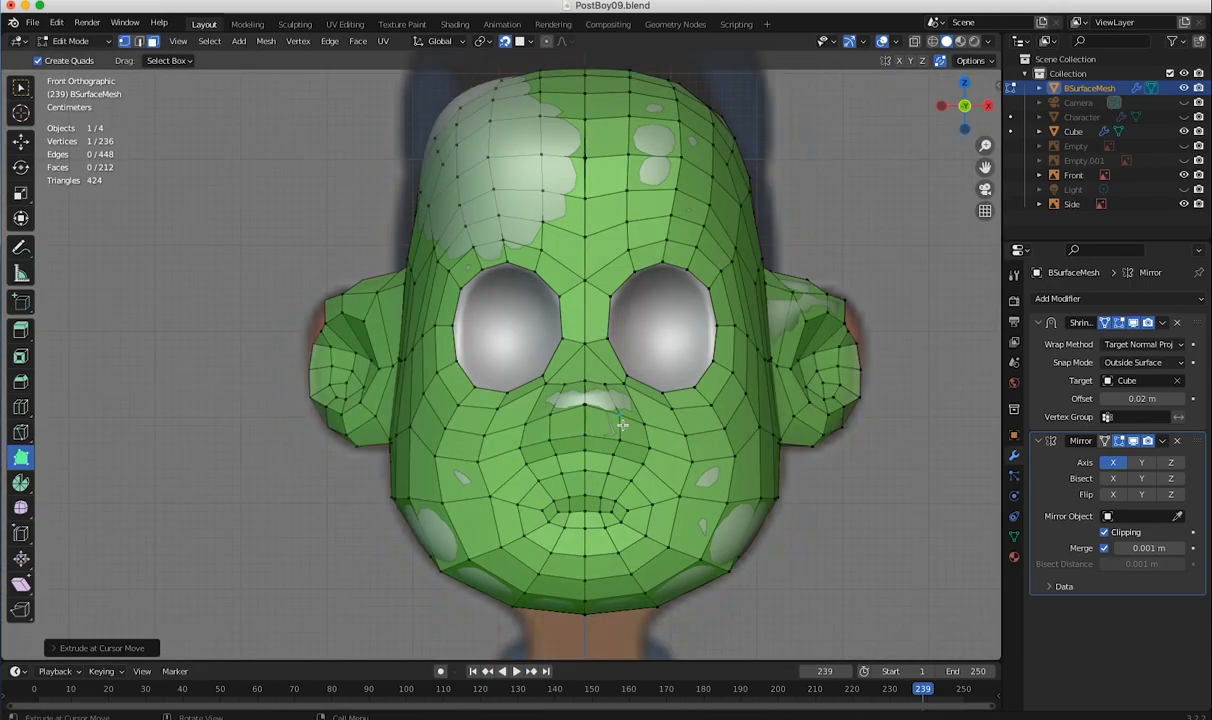
scroll(621, 424, down, 3)
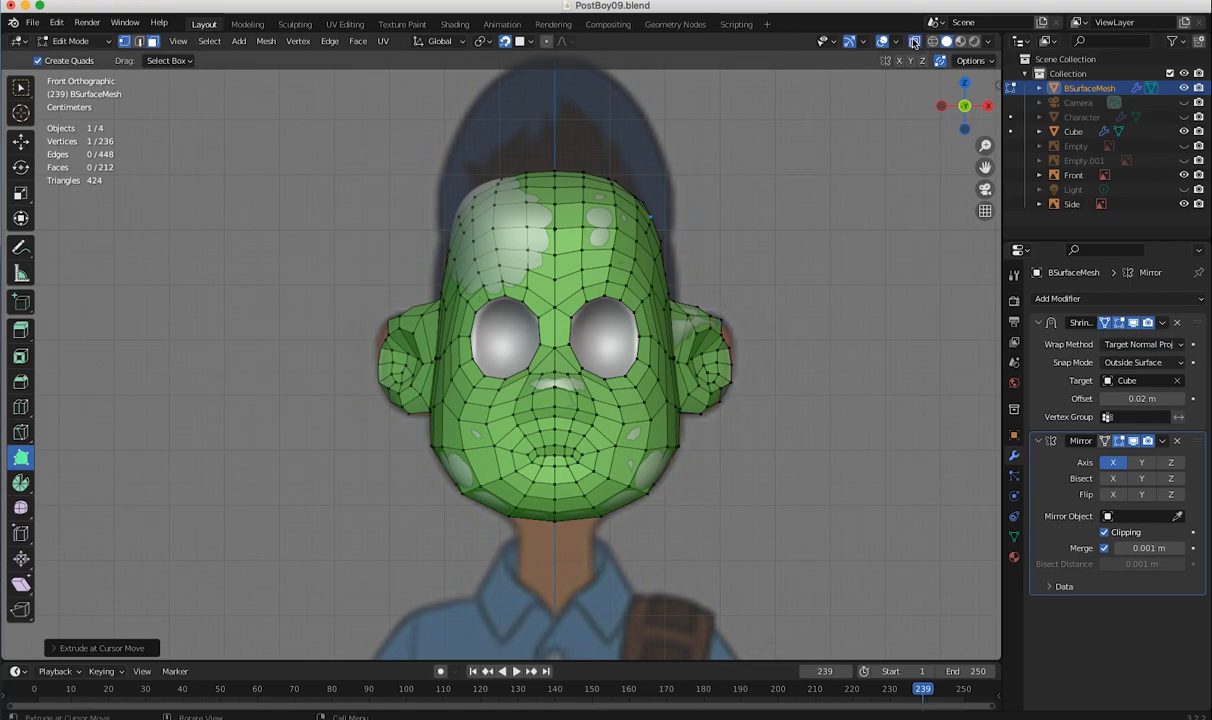
- Turn X-ray on and compare the see-through mesh with the front and right side reference images
click(914, 41)
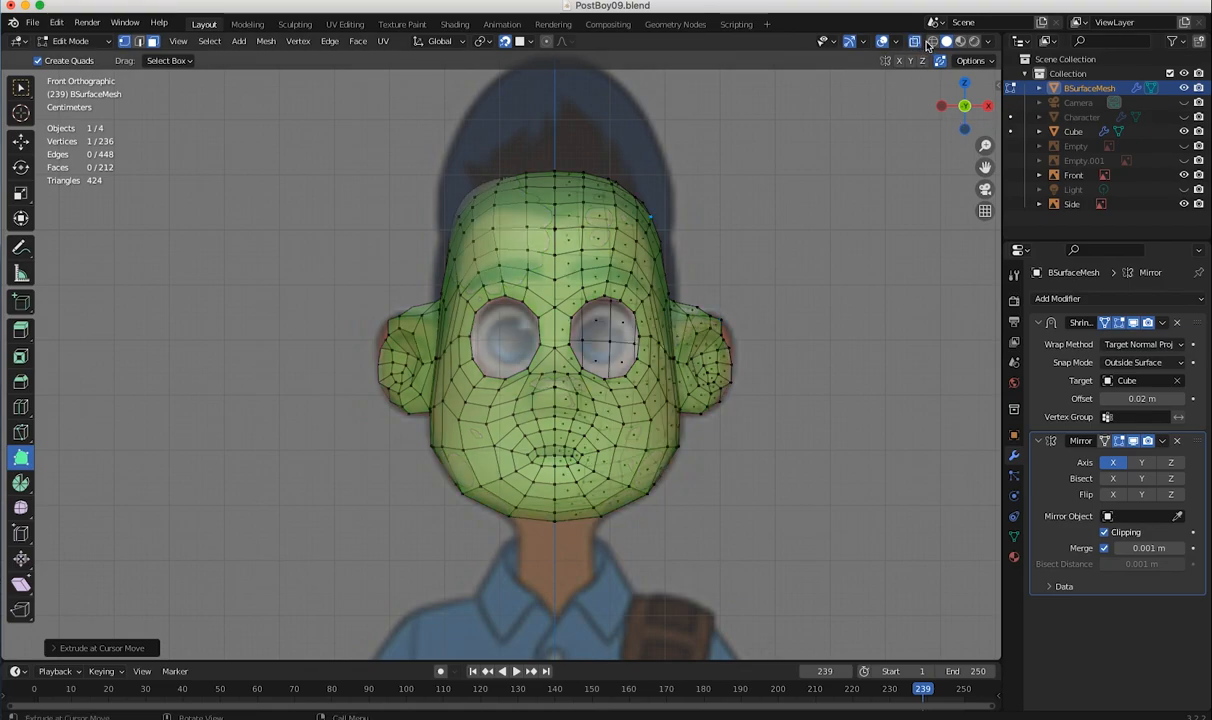
click(932, 42)
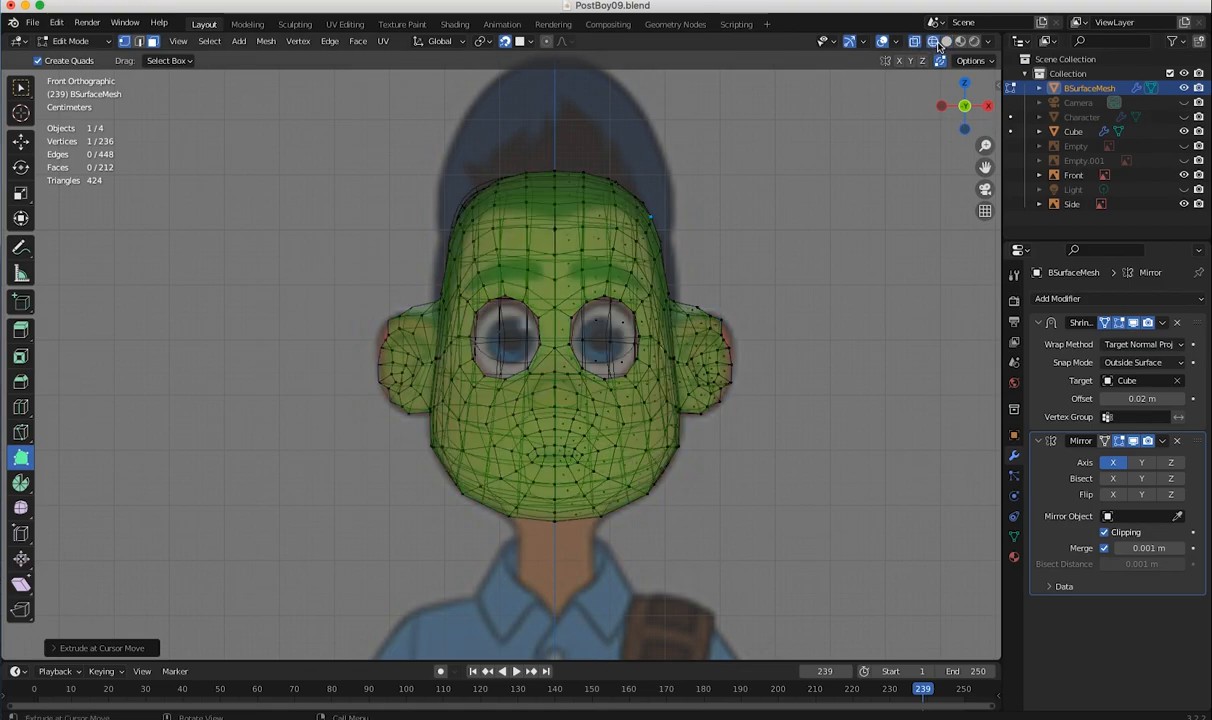
click(945, 42)
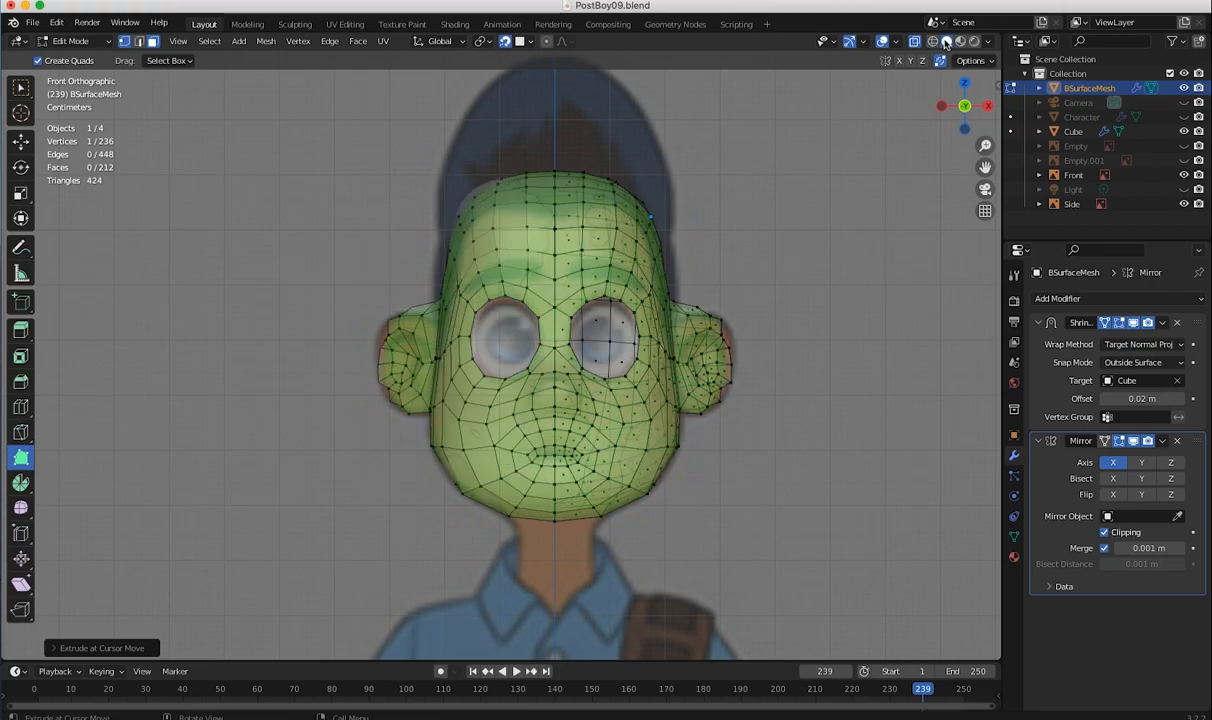
key(KP_3)
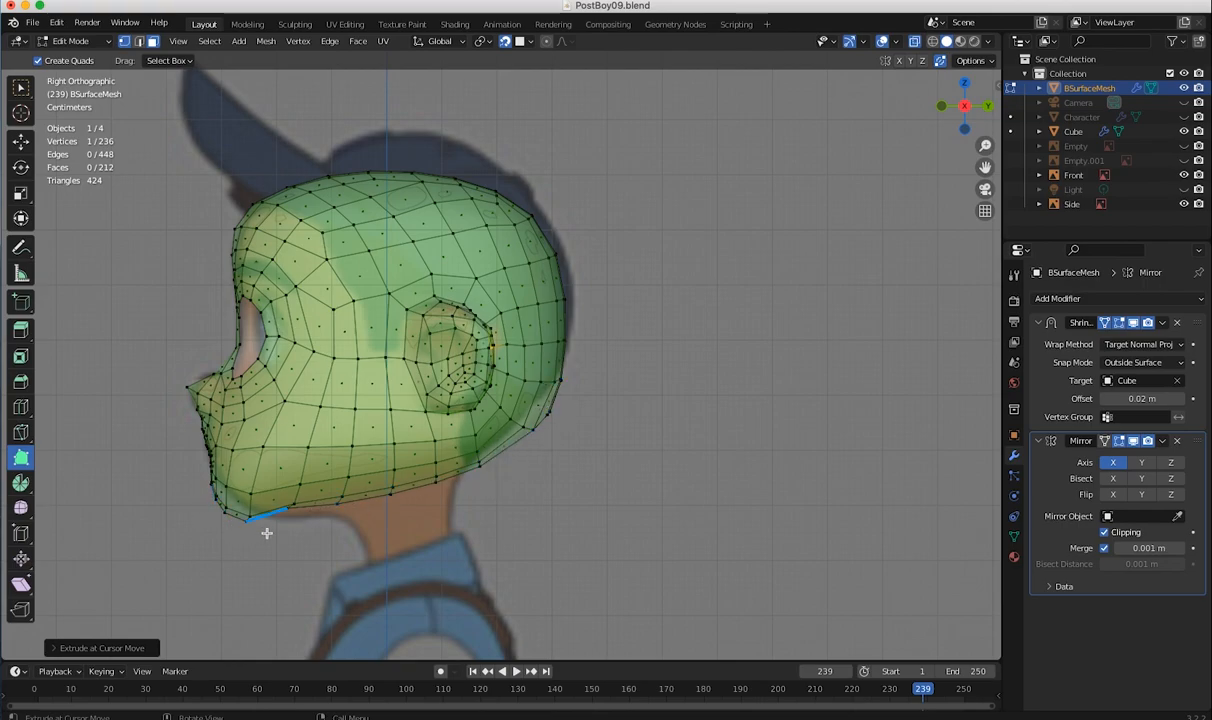
shift+middle_drag(437, 518, 403, 462)
middle_drag(484, 503, 486, 499)
key(KP_3)
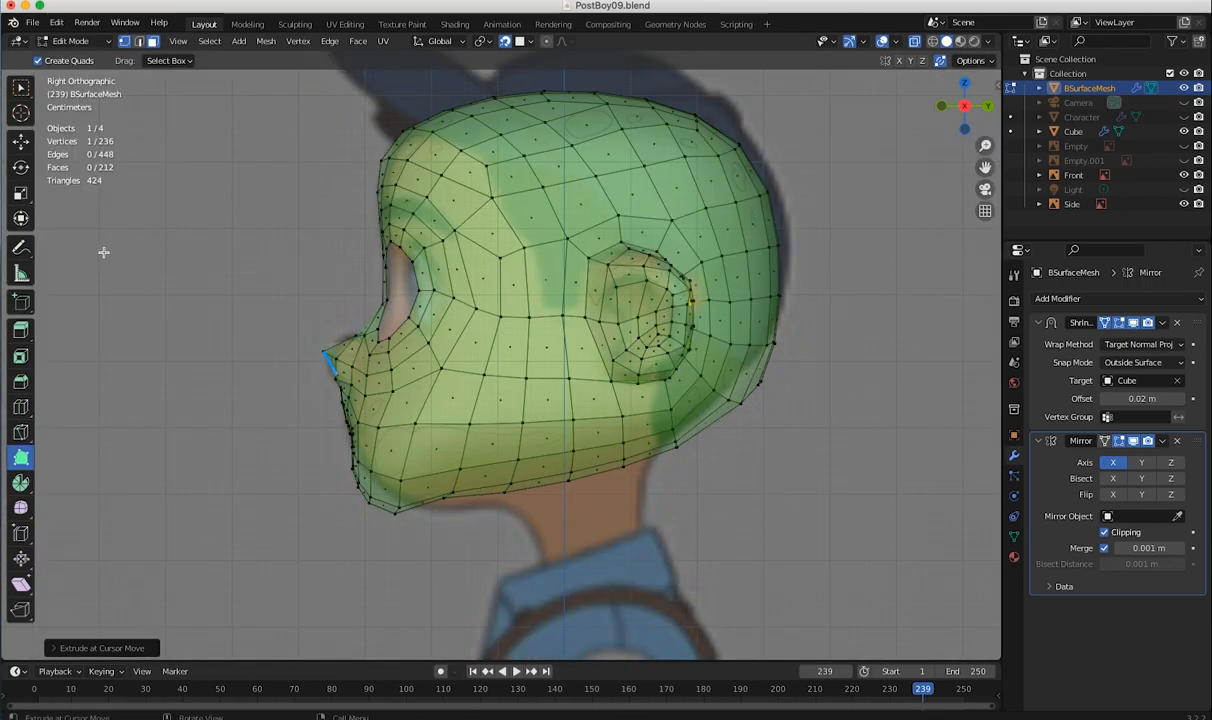
- Try reshaping the chin in Sculpt Mode with the Grab brush at a 131 px radius, and compare the mesh without the sculpted head
click(58, 43)
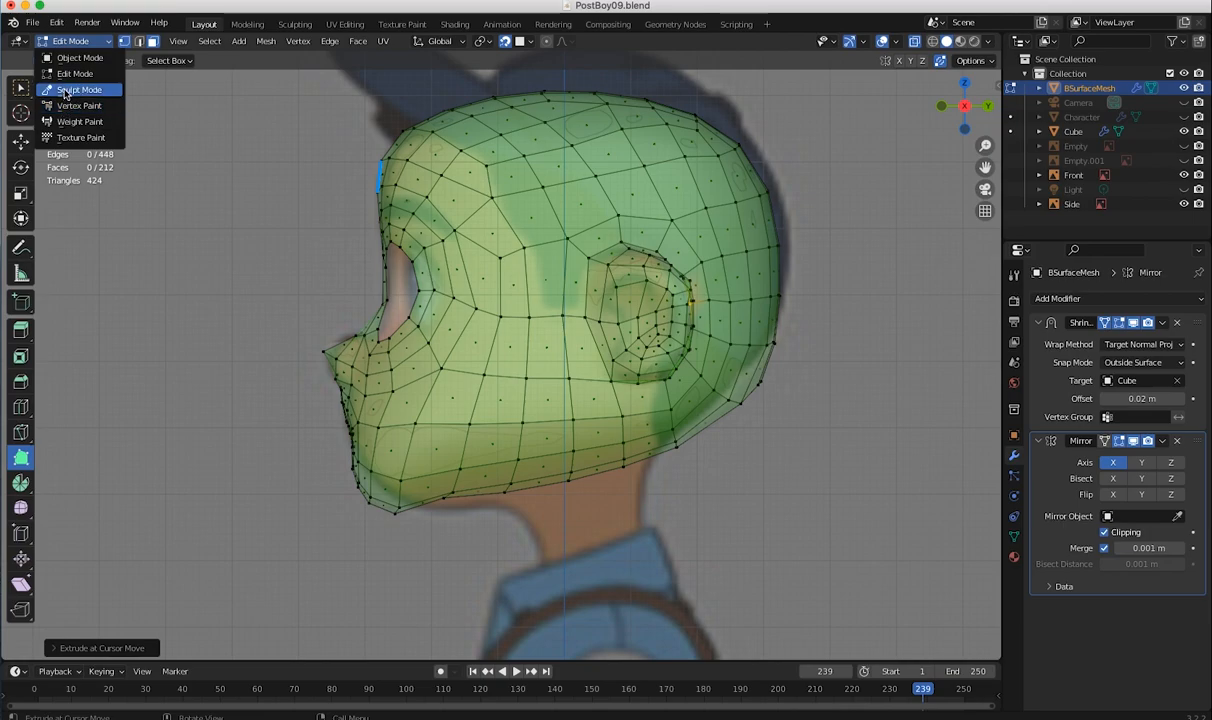
click(62, 80)
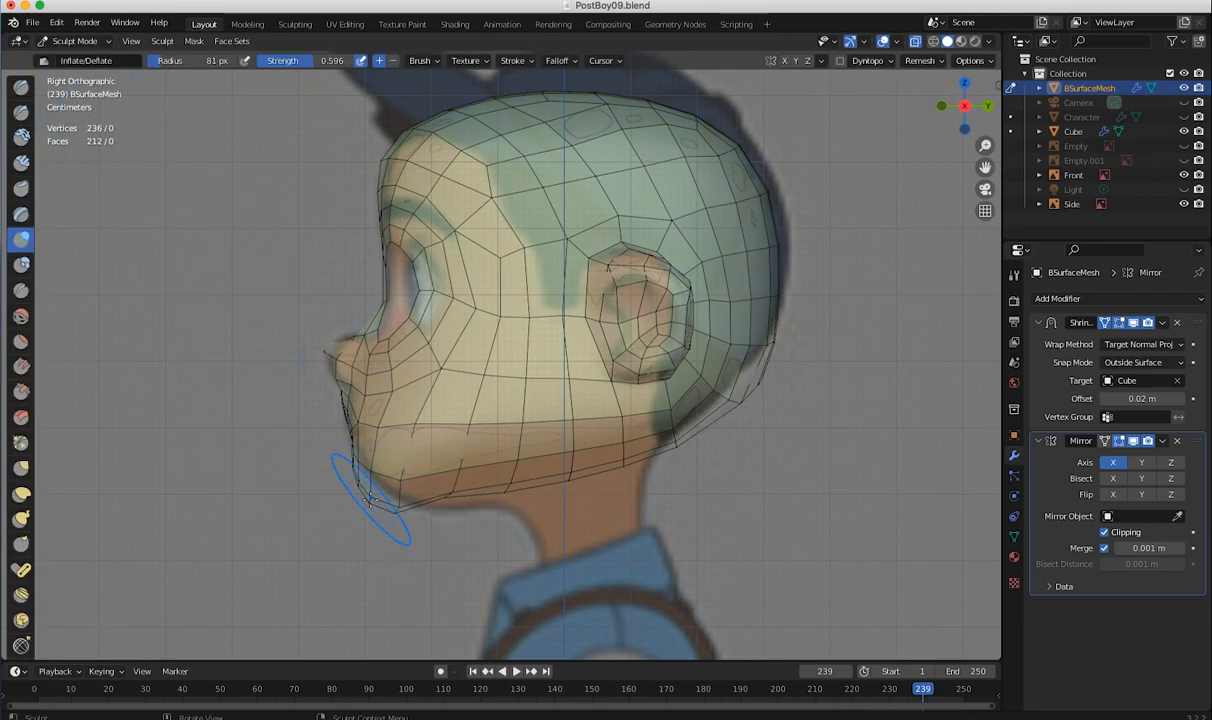
click(21, 467)
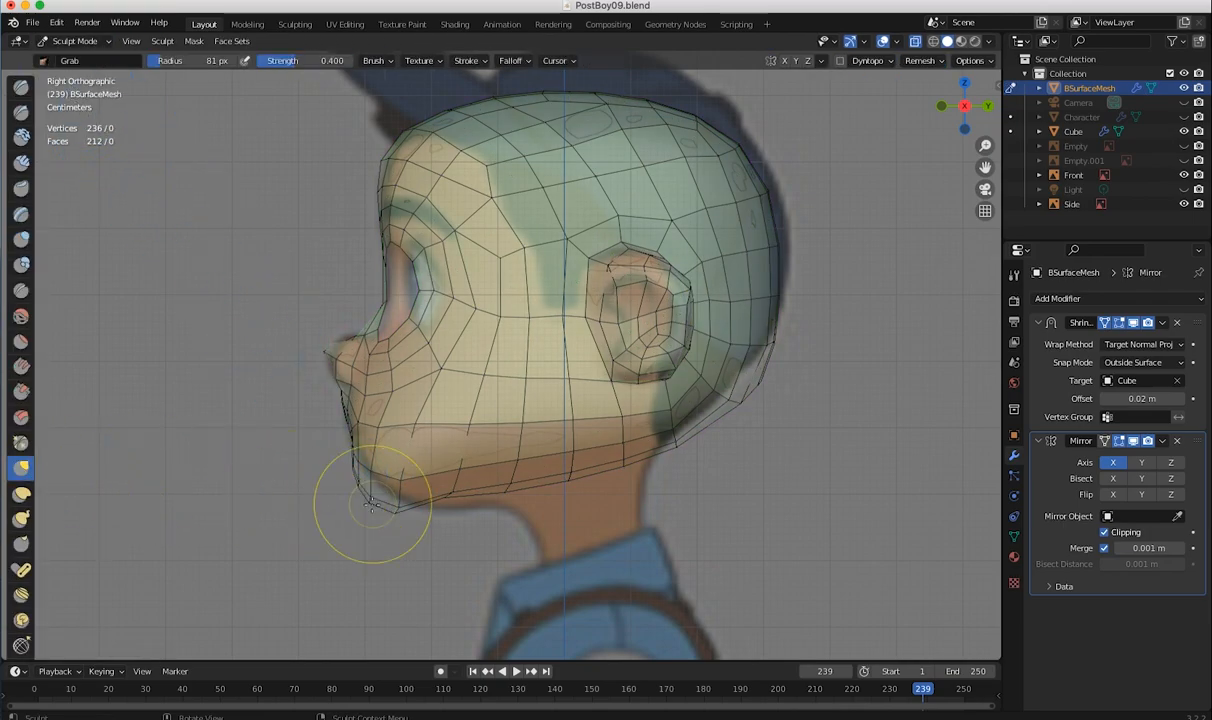
key(f)
click(370, 497)
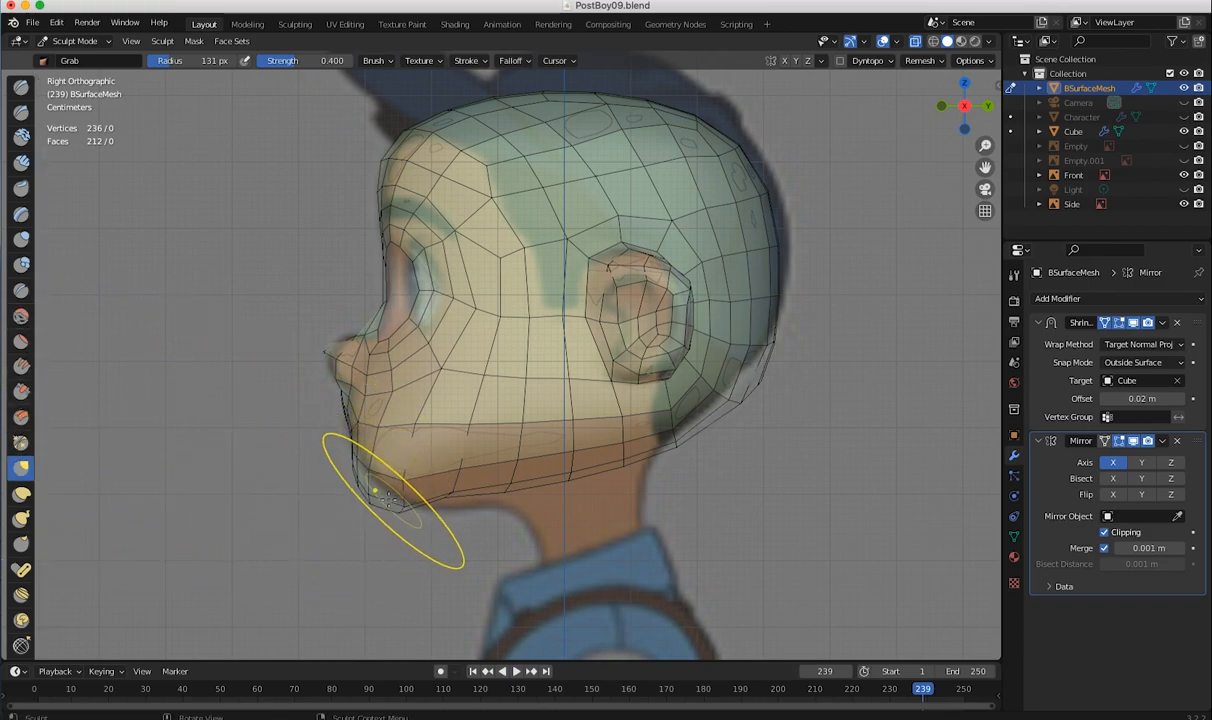
key(Tab)
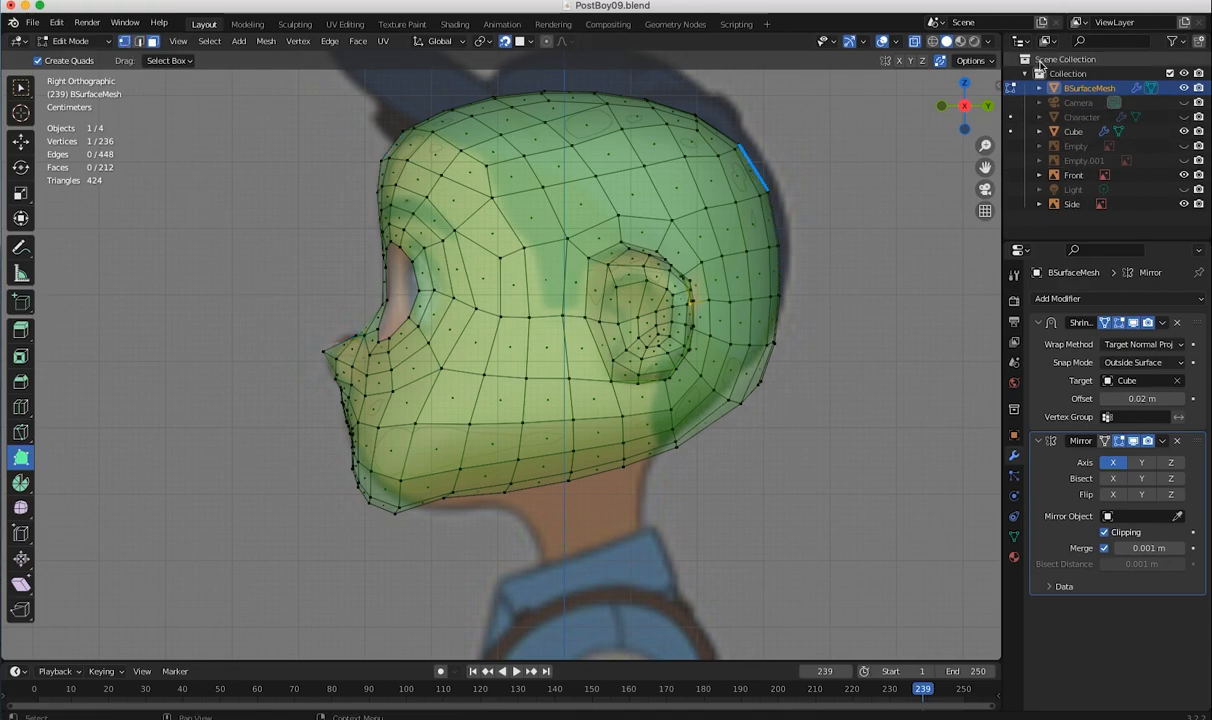
click(1184, 131)
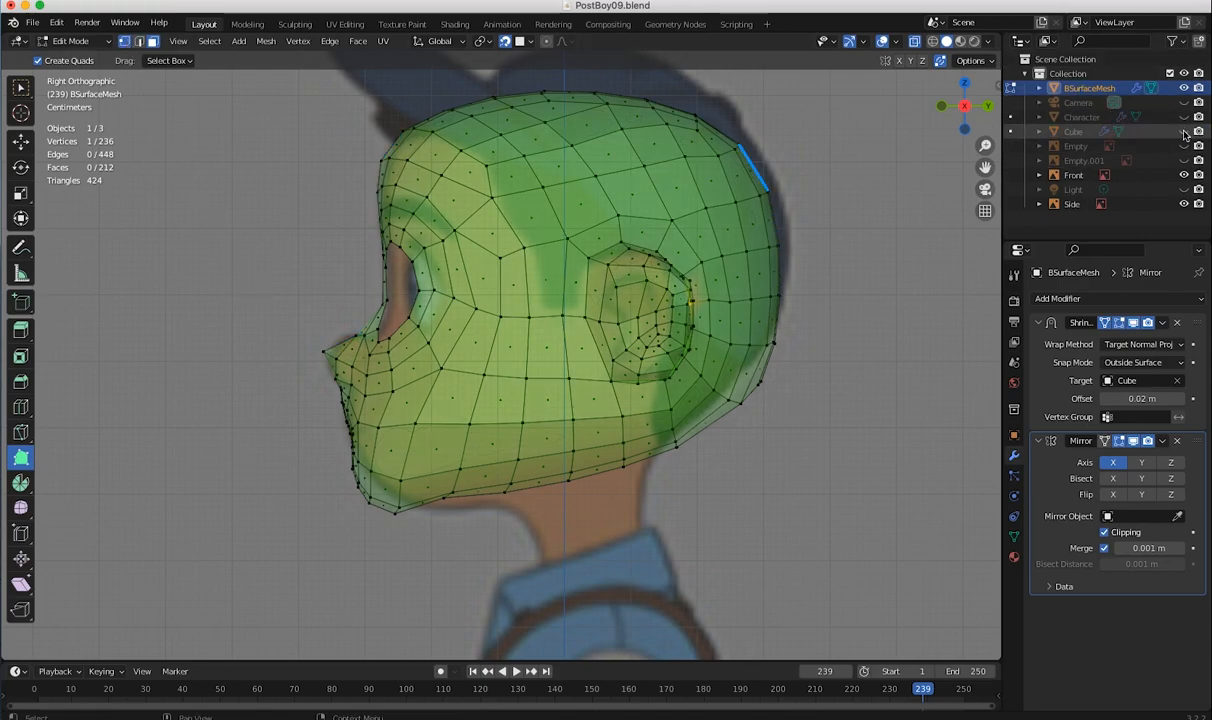
click(1184, 131)
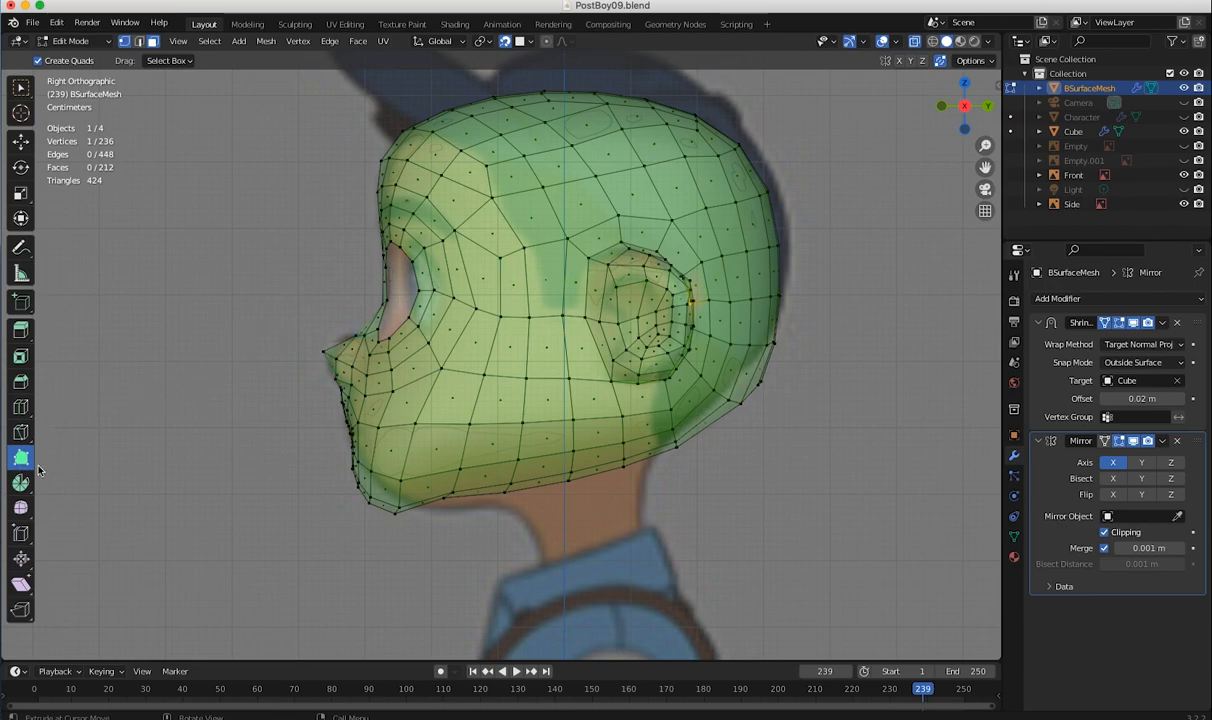
- Try deleting vertices at the front of the chin and shifting the surrounding chin vertices in the right side view
middle_drag(401, 505, 581, 515)
key(KP_3)
click(18, 93)
drag(267, 452, 389, 526)
key(x)
click(376, 523)
key(shift+space)
key(g)
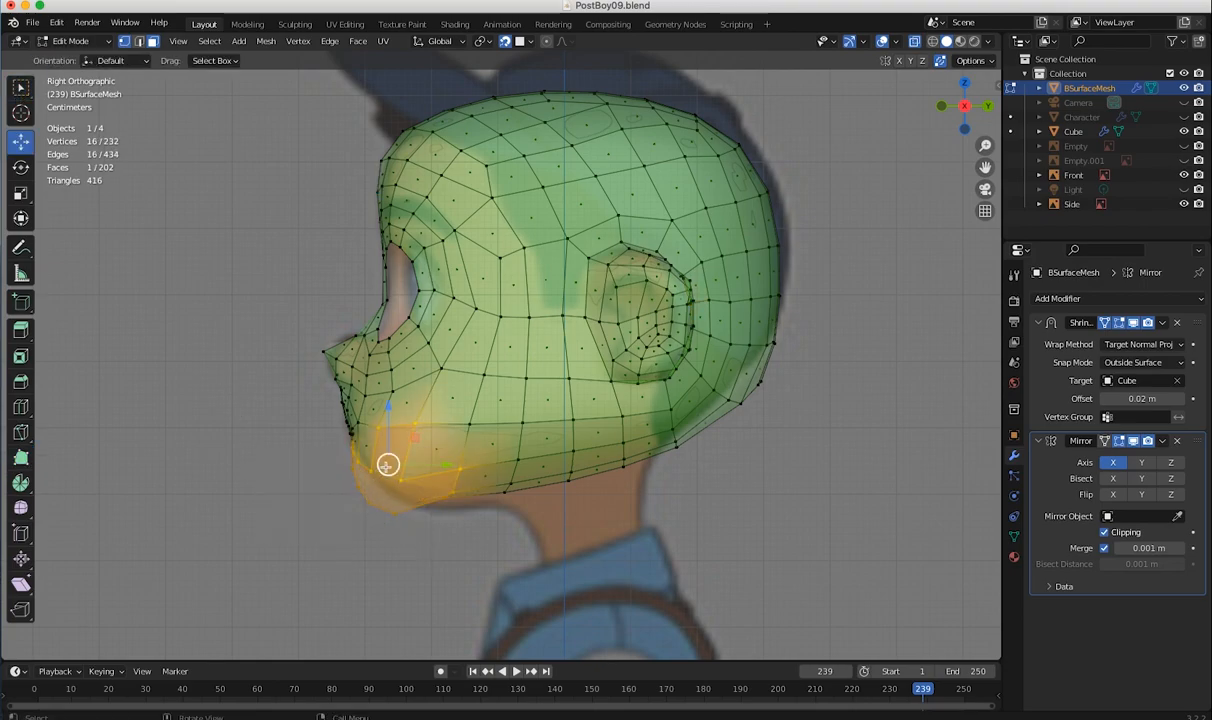
drag(388, 464, 396, 466)
- Undo the chin move and vertex deletion, and check the jaw from below and against the side reference
key(ctrl+z)
click(247, 452)
middle_drag(318, 504, 539, 361)
key(ctrl+z)
click(229, 465)
middle_drag(479, 425, 484, 482)
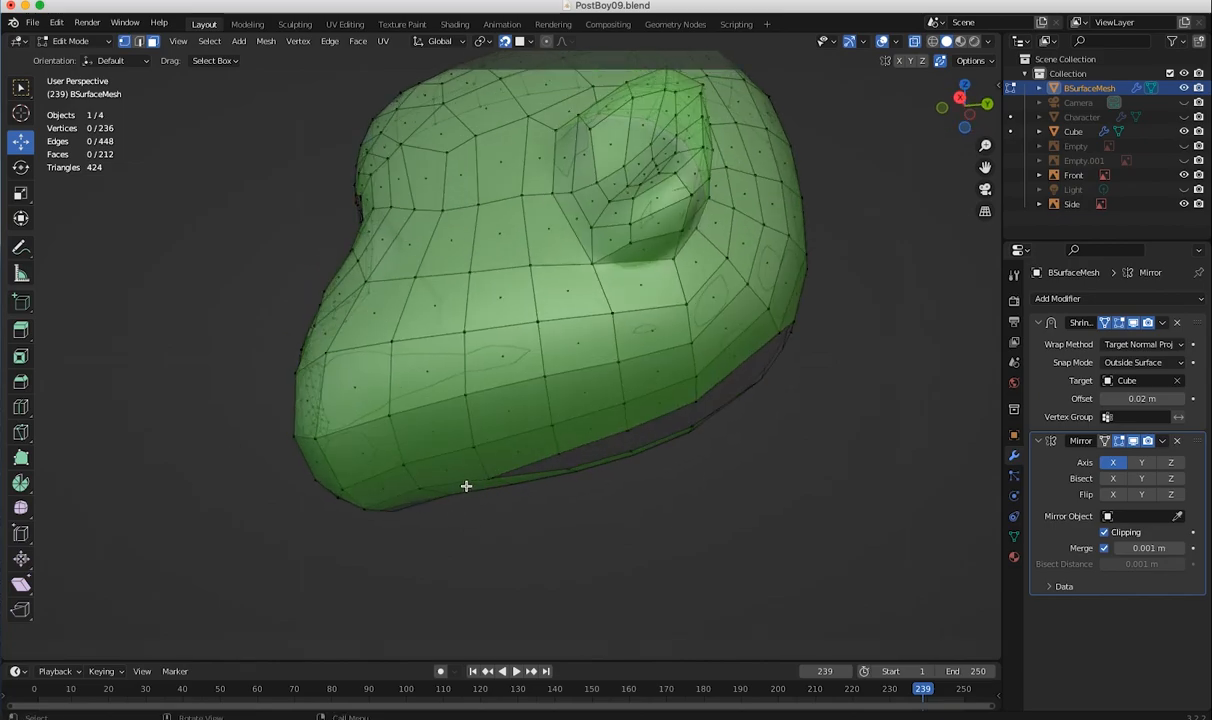
key(KP_1)
key(KP_3)
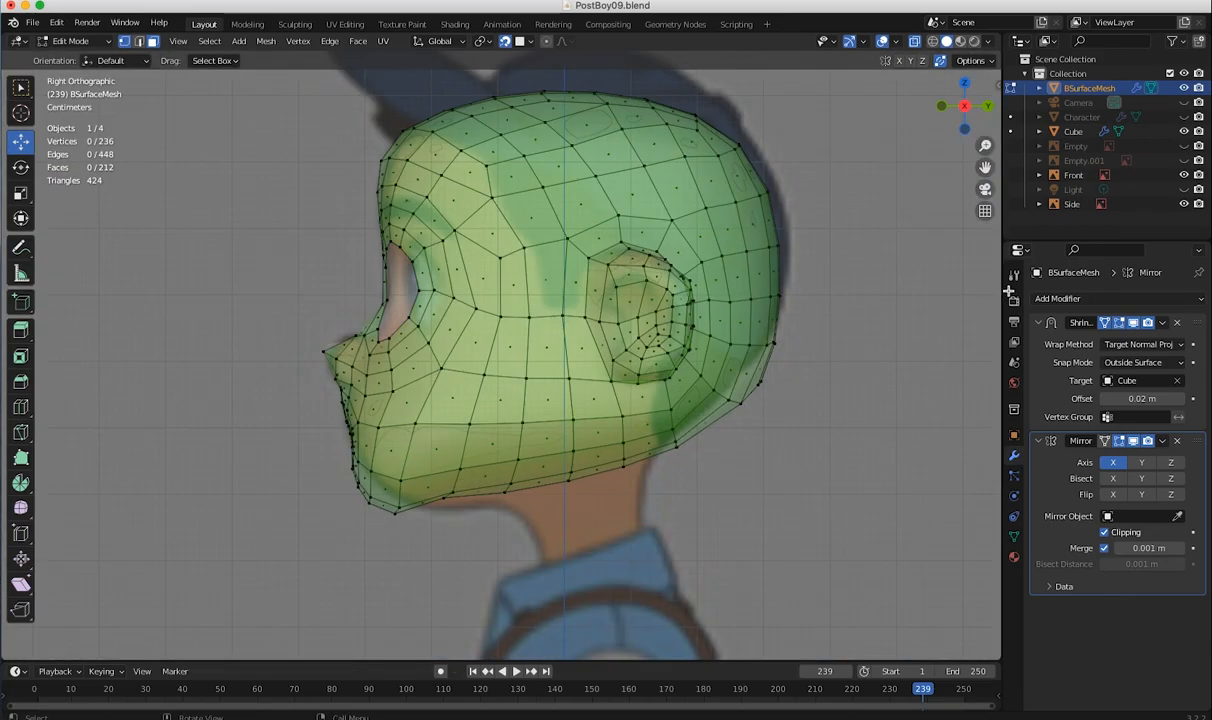
- Show the Character body beneath the head mesh and open it in Edit Mode
click(1184, 117)
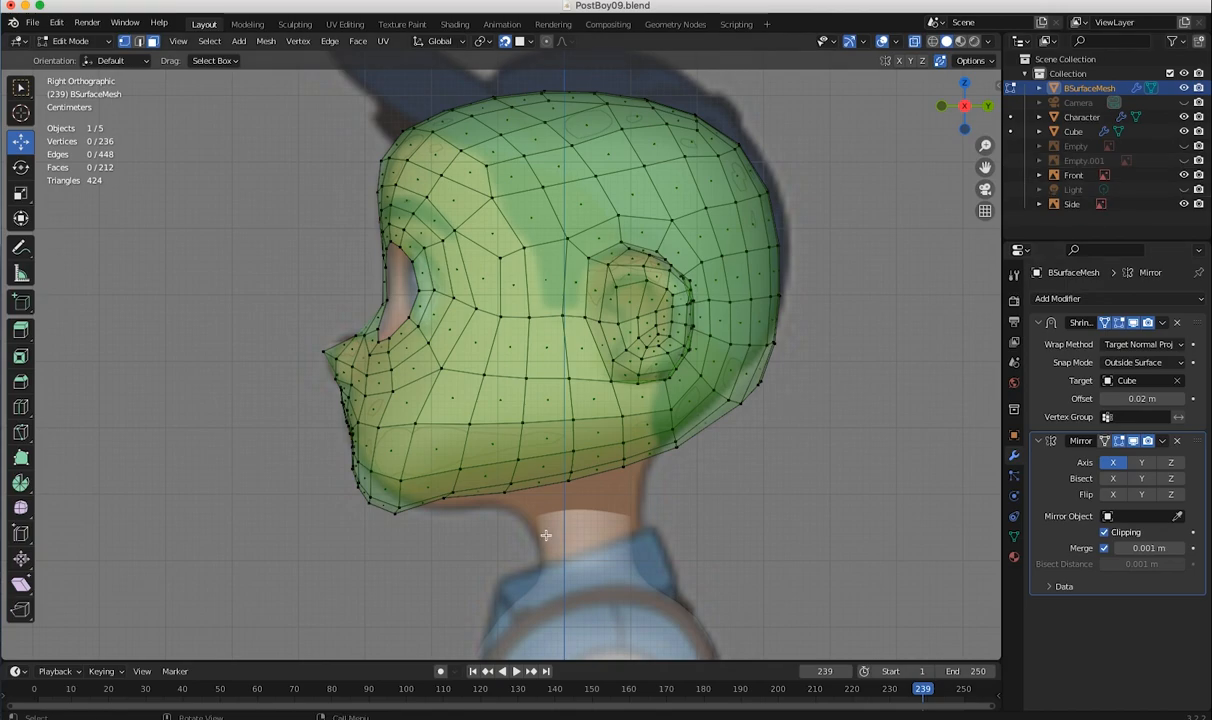
middle_drag(550, 545, 632, 507)
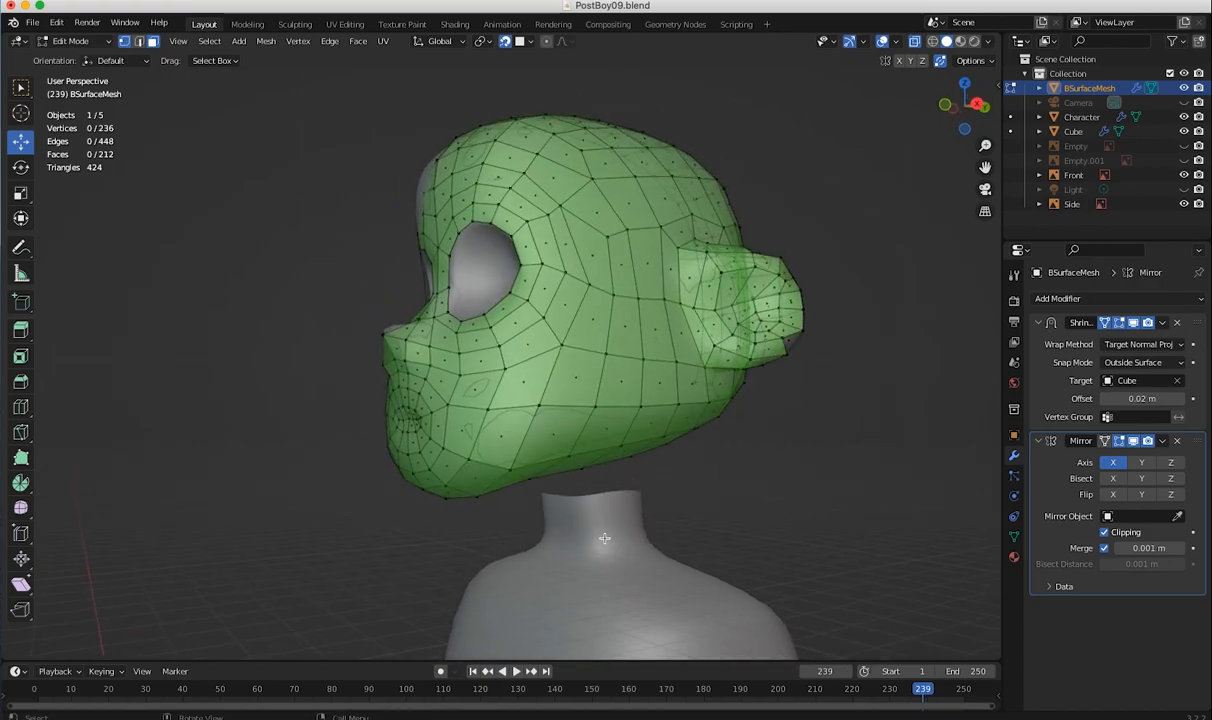
key(Tab)
middle_drag(448, 410, 528, 487)
key(w)
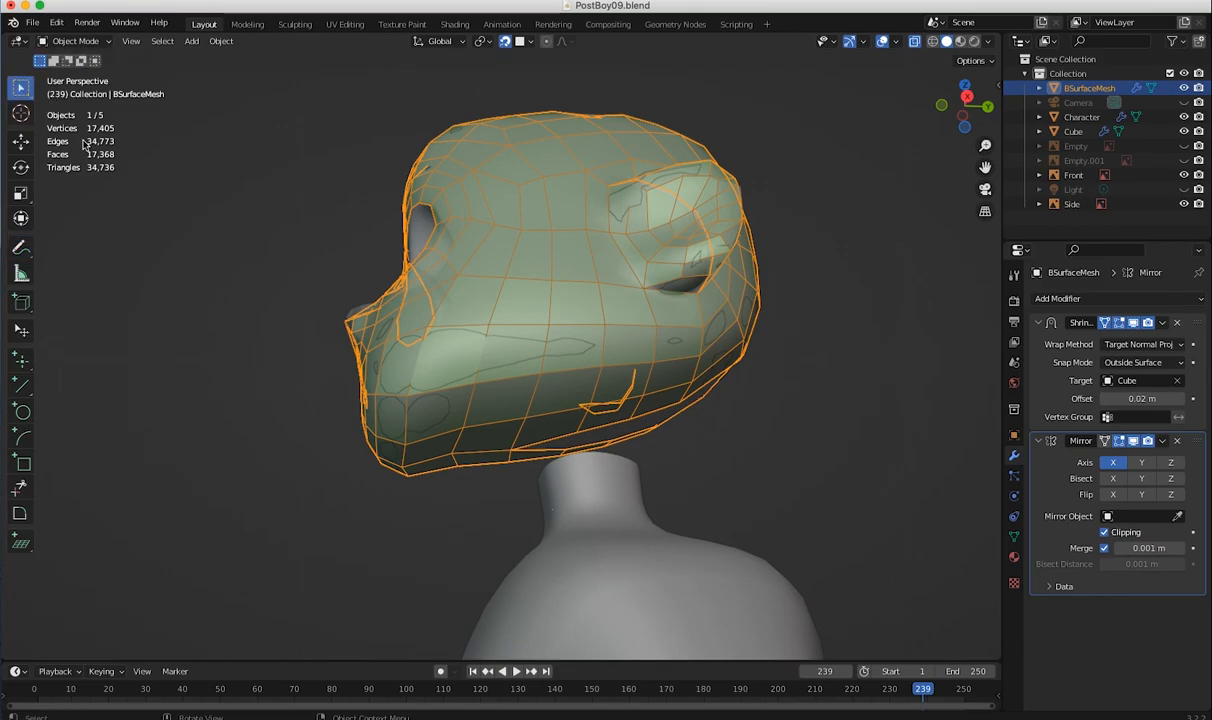
click(602, 520)
middle_drag(602, 520, 720, 620)
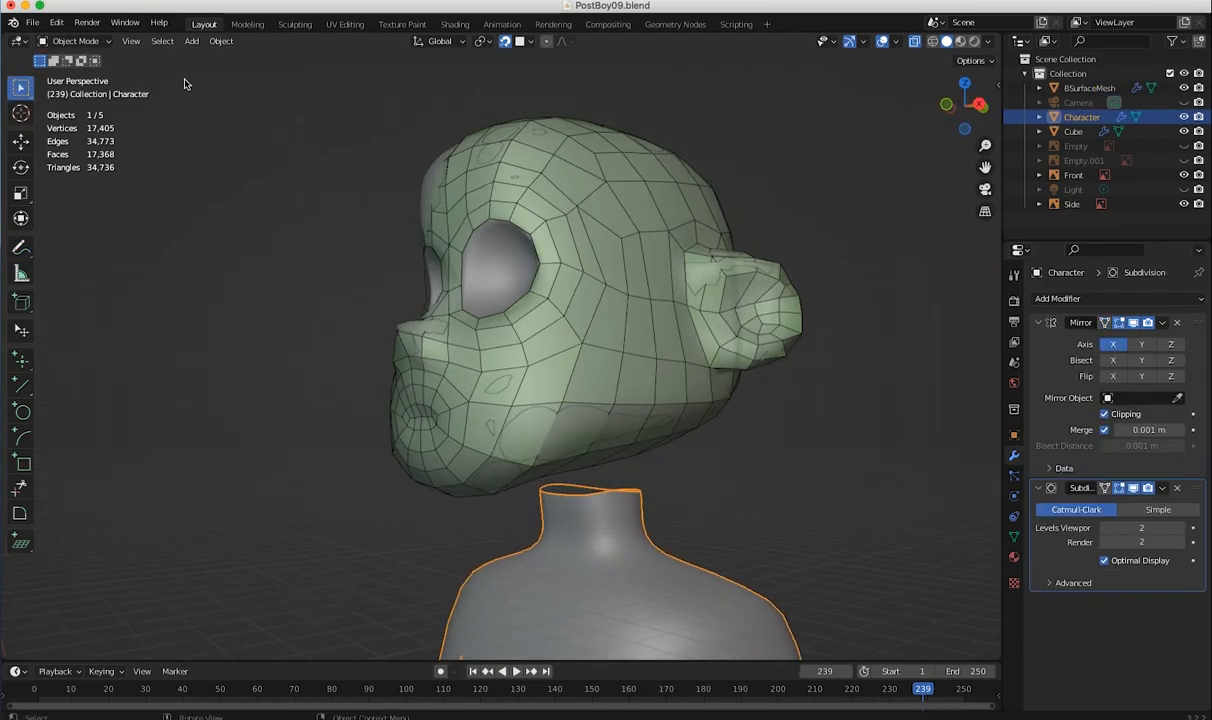
click(77, 43)
click(74, 73)
- Select the edge loop around the neck's open top and examine its edge count against the head's underside
scroll(482, 468, up, 5)
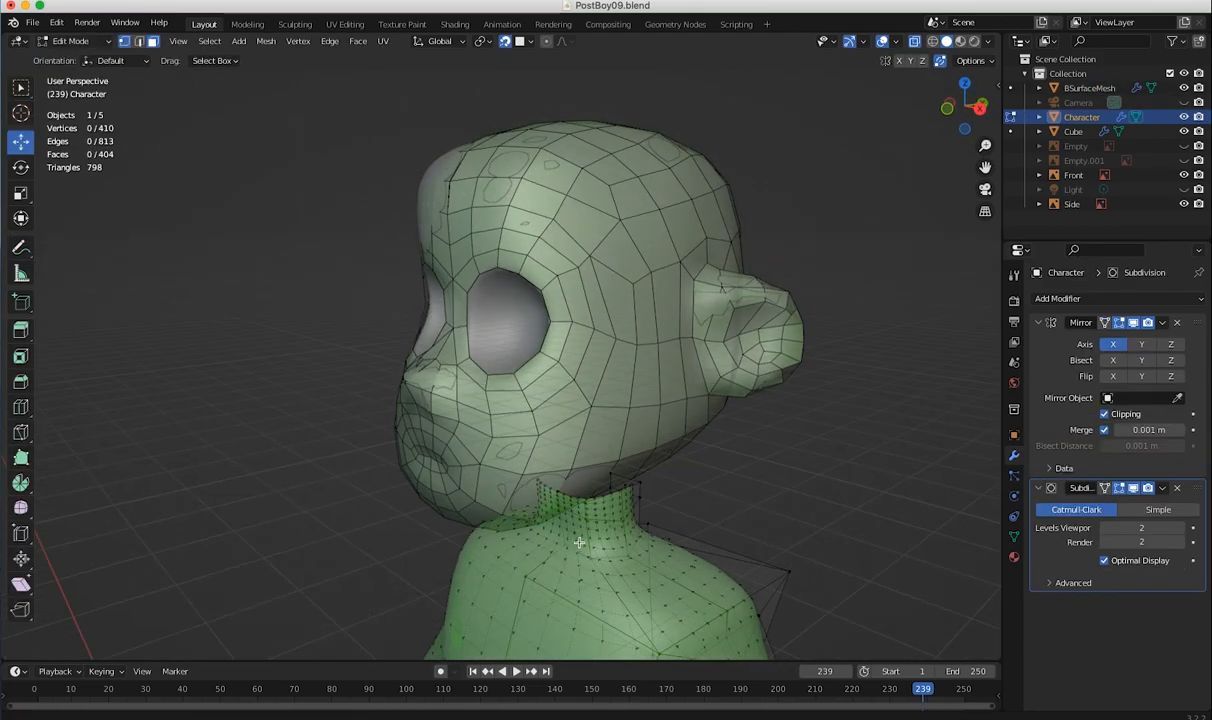
shift+middle_drag(482, 468, 514, 316)
scroll(433, 298, up, 4)
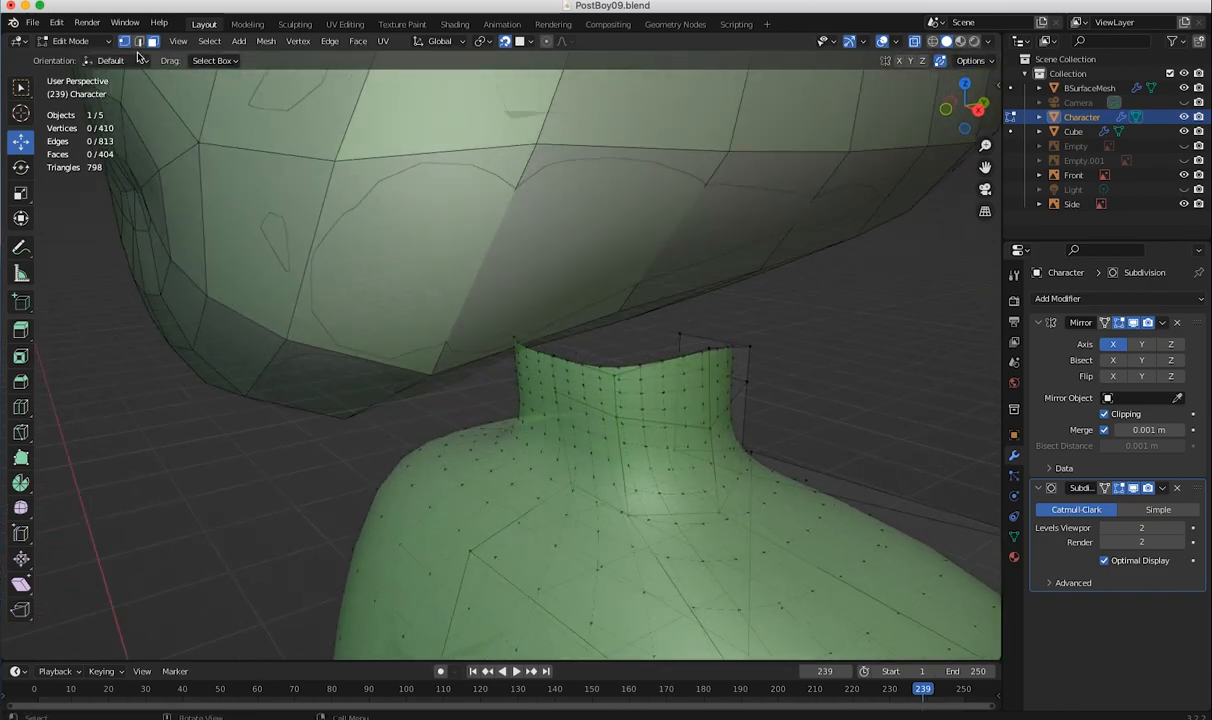
click(25, 87)
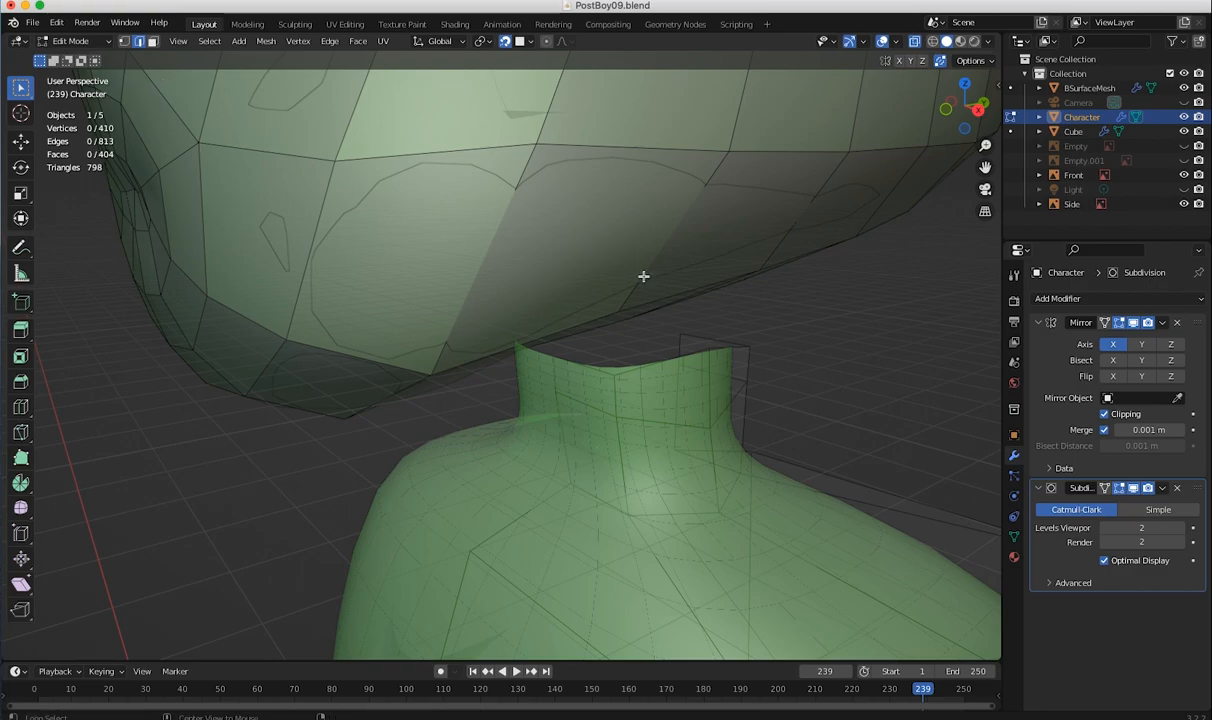
alt+click(707, 337)
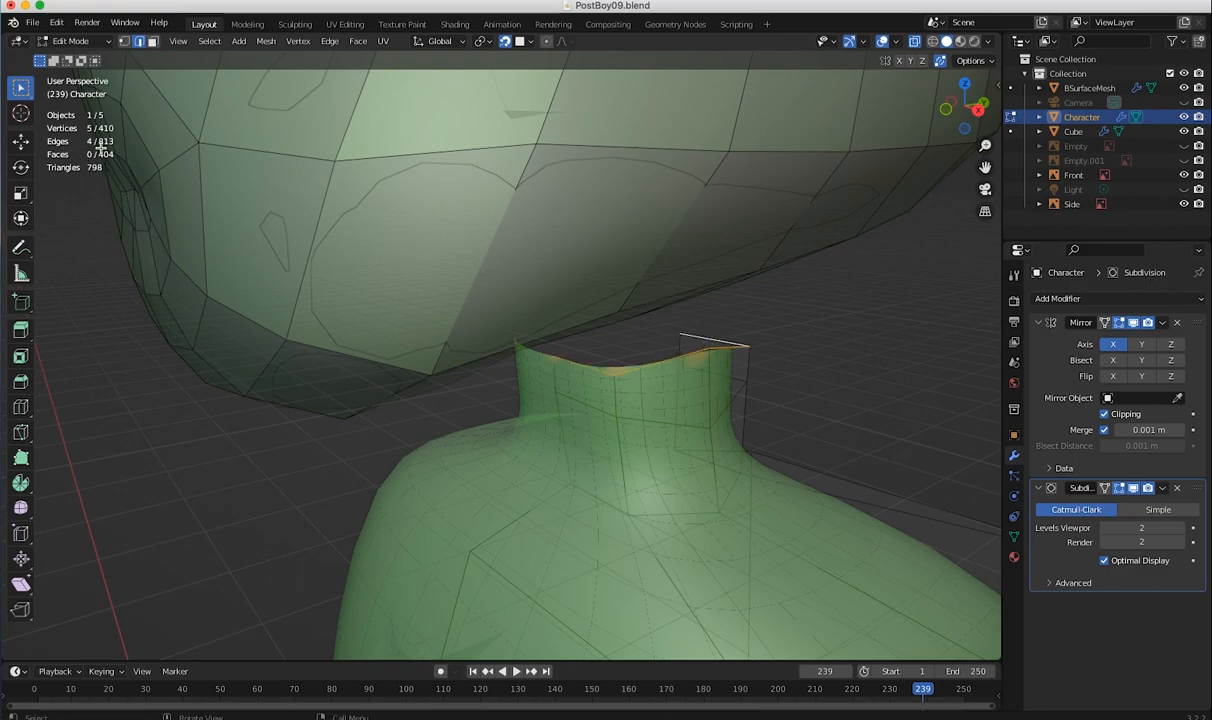
middle_drag(566, 357, 604, 427)
middle_drag(472, 390, 440, 283)
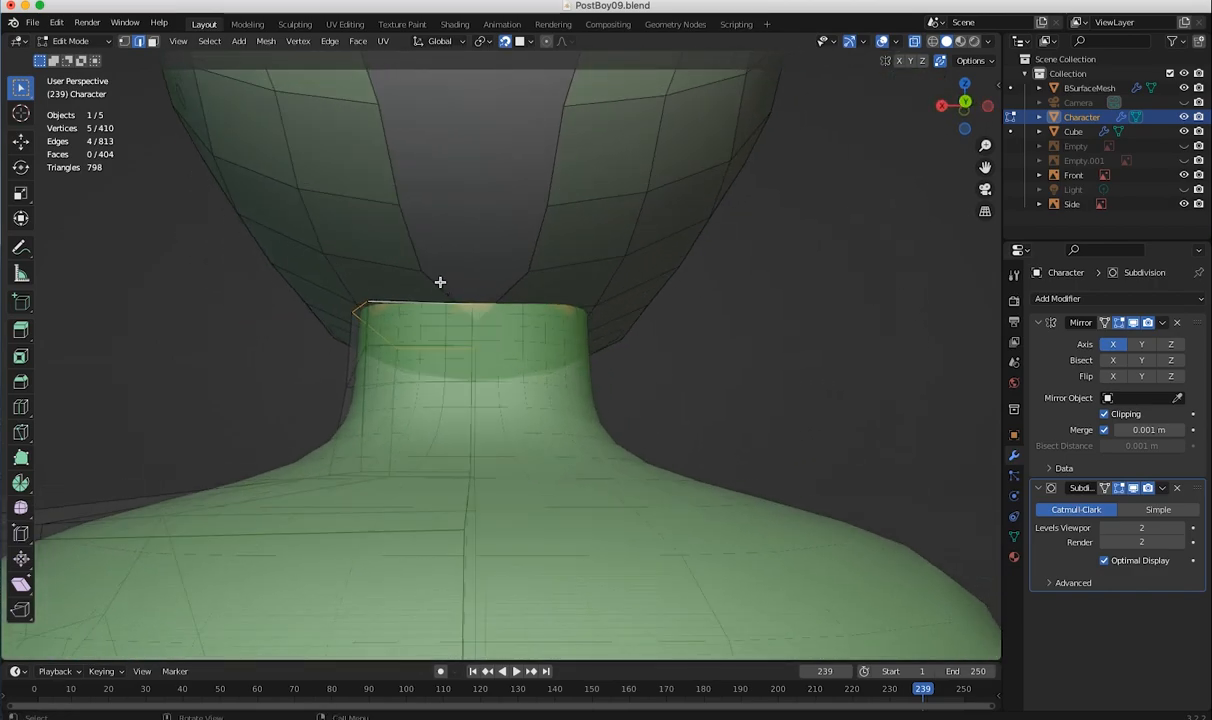
- Leave the body and open the retopologized head mesh in Edit Mode, with its underside and neck opening in sight
click(72, 40)
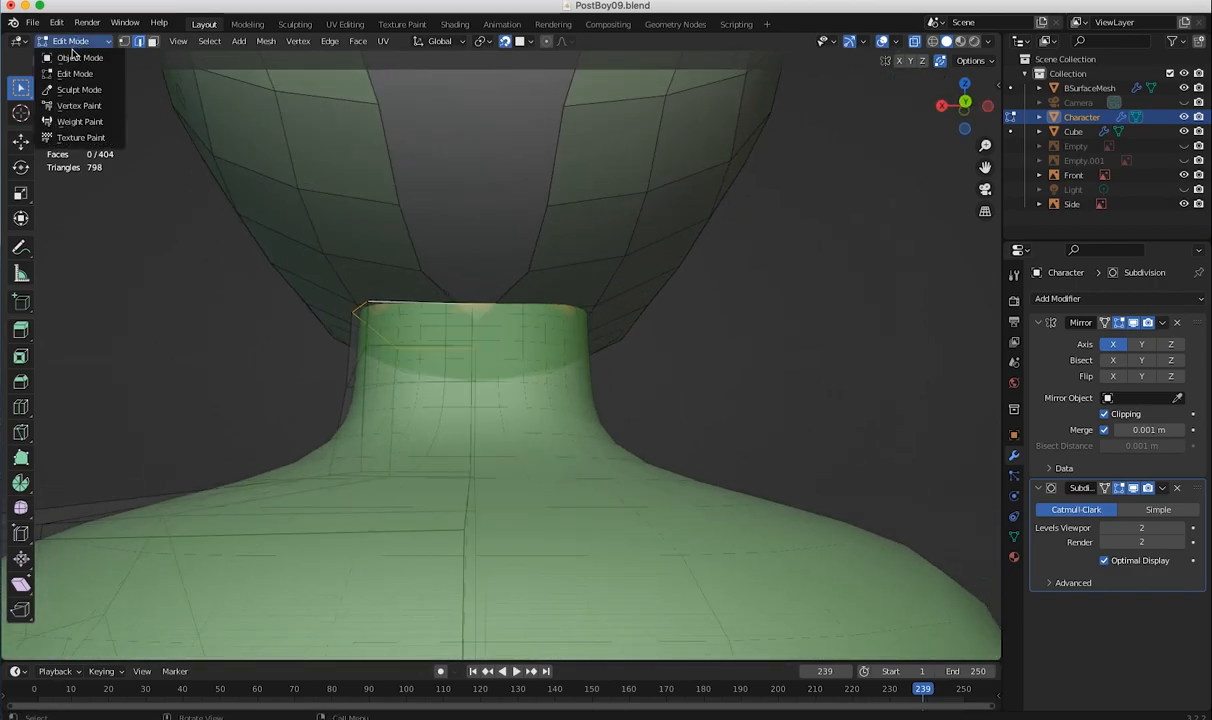
click(66, 55)
click(241, 178)
click(72, 40)
click(66, 73)
middle_drag(305, 184, 381, 206)
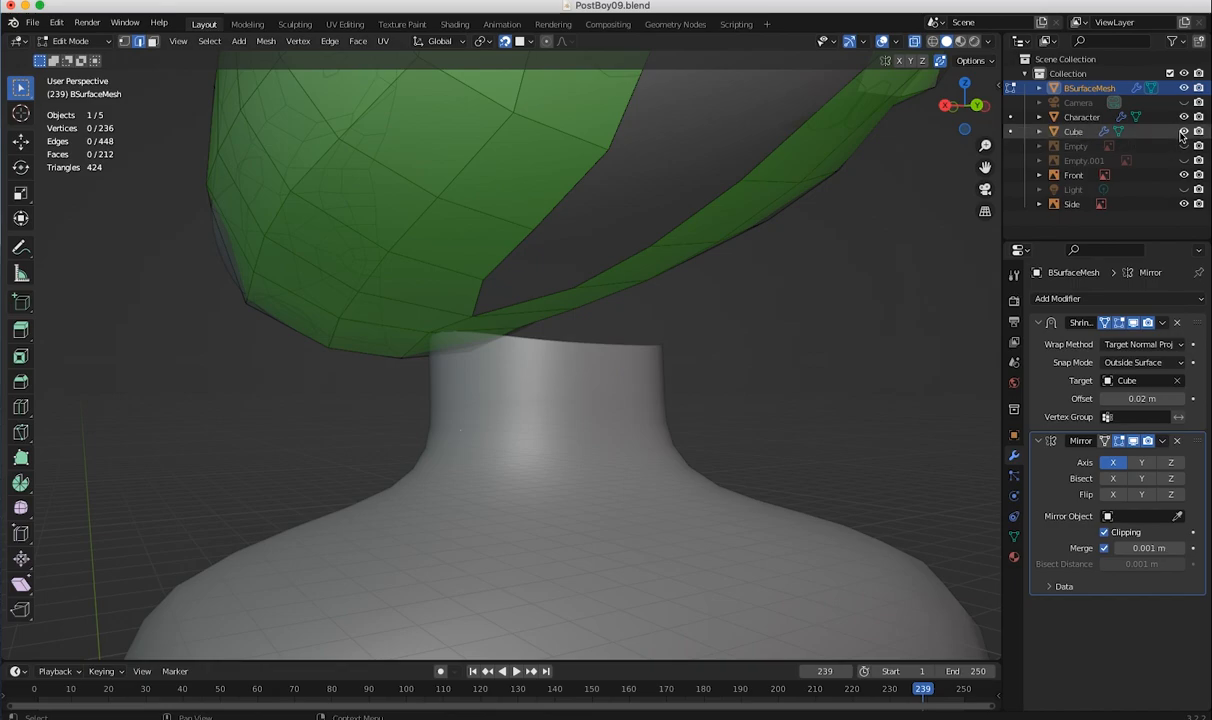
middle_drag(747, 238, 576, 369)
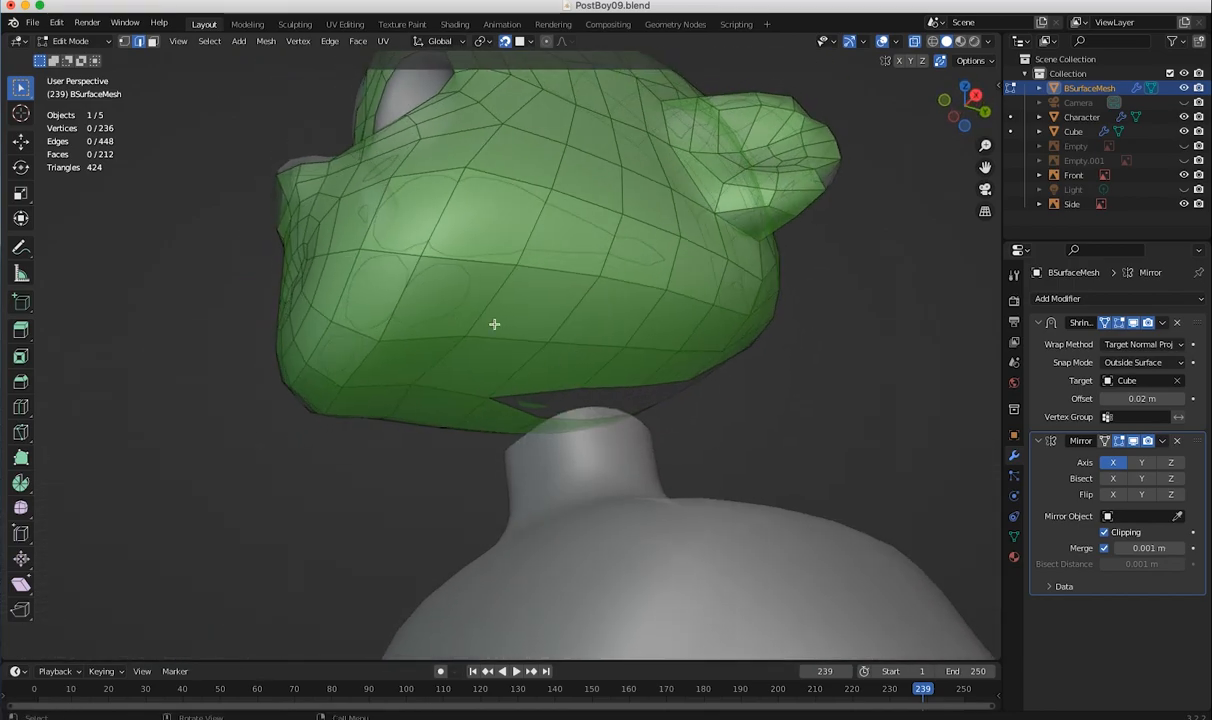
- Adjust vertices along the head's neck opening with the Poly Build tool
click(20, 460)
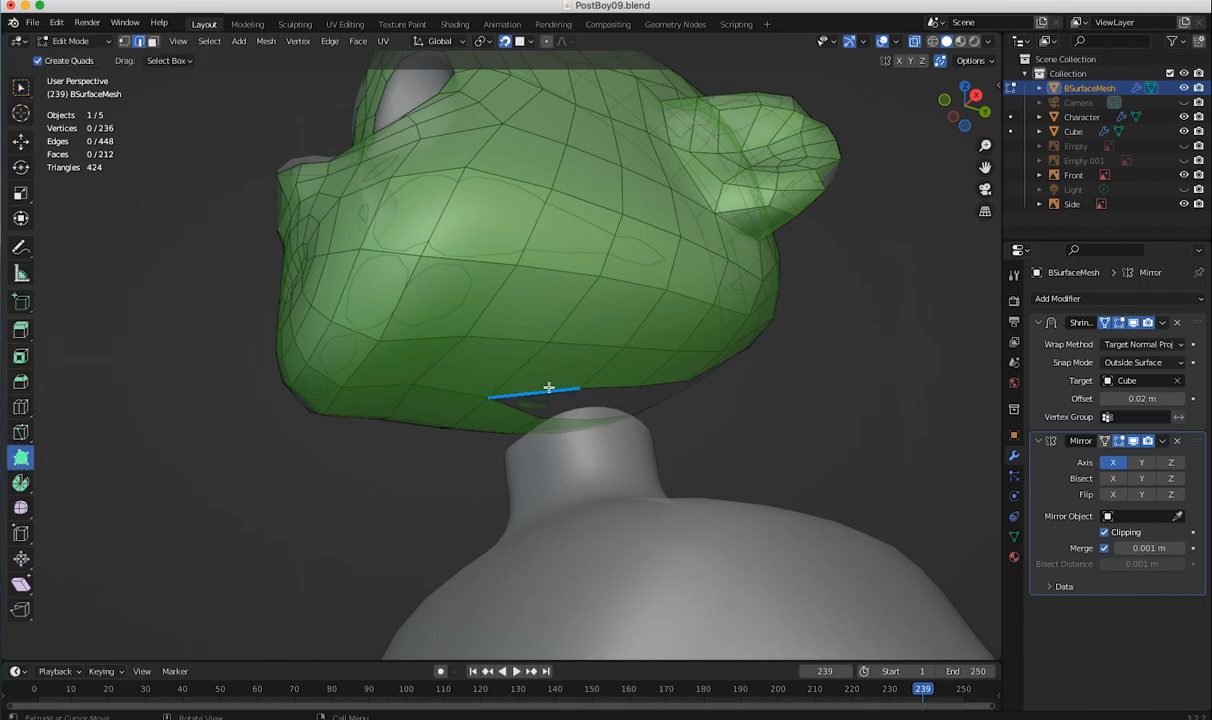
drag(580, 388, 580, 375)
middle_drag(544, 406, 480, 390)
mouse_move(508, 334)
mouse_down()
mouse_move(519, 338)
mouse_move(510, 334)
mouse_up()
middle_drag(510, 334, 458, 431)
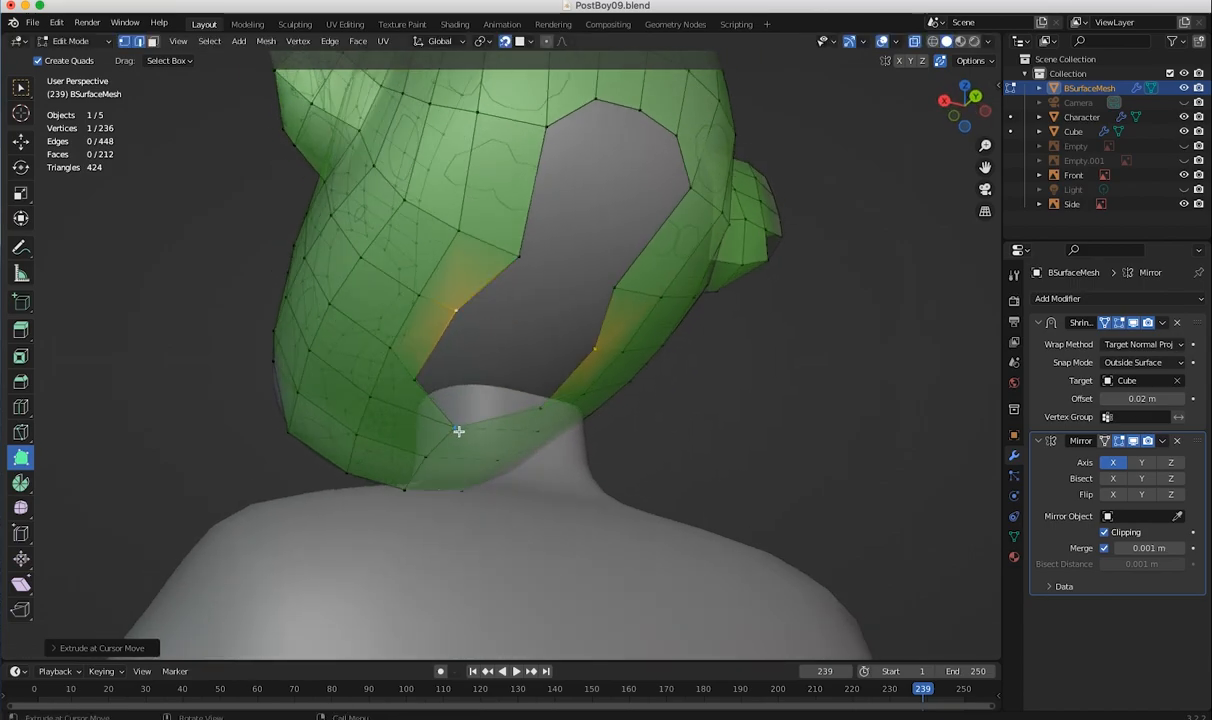
mouse_move(479, 291)
middle_down()
mouse_move(425, 319)
mouse_move(496, 300)
middle_up()
middle_drag(444, 227, 388, 340)
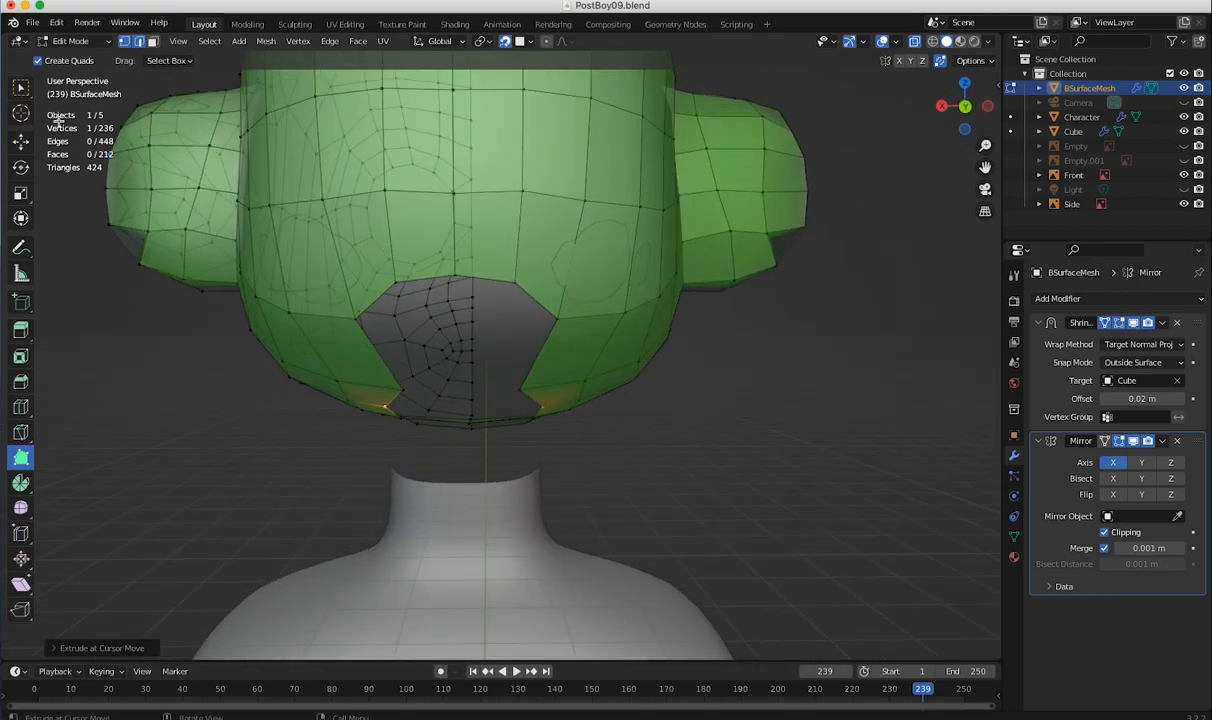
- Set the Shrinkwrap modifier's offset to 0 m and inspect the neck opening with X-ray off and on
click(1152, 399)
text(0)
key(Return)
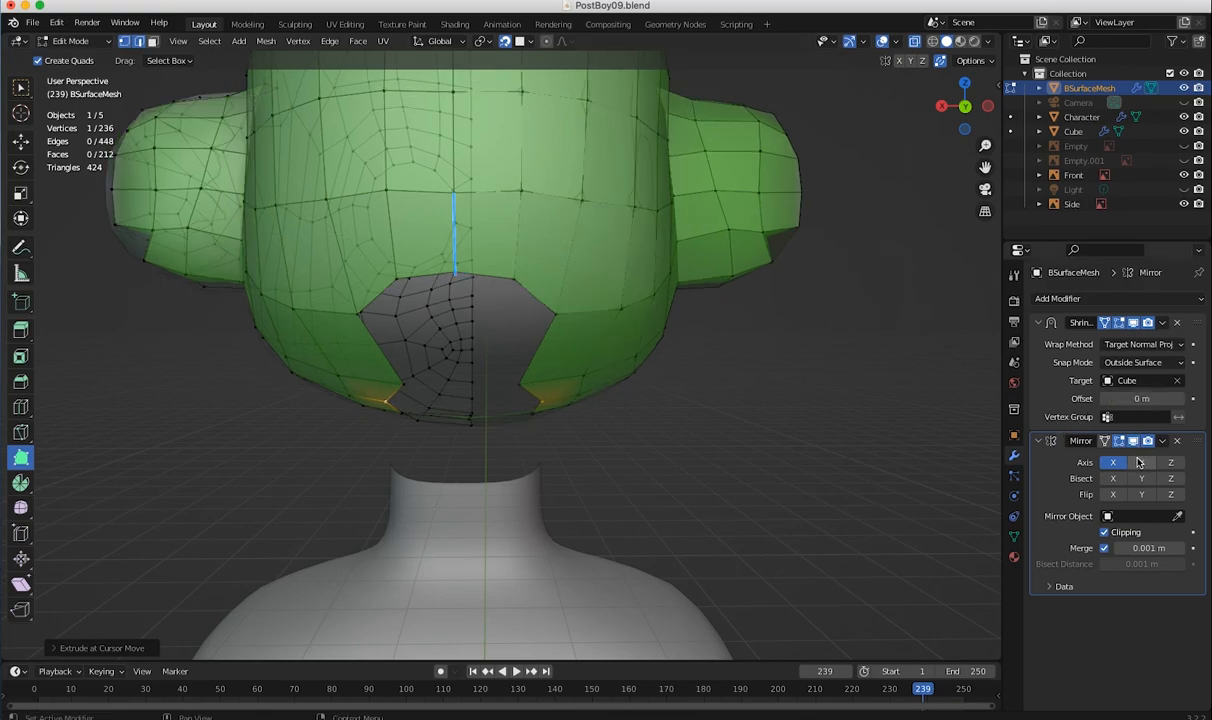
middle_drag(473, 343, 379, 272)
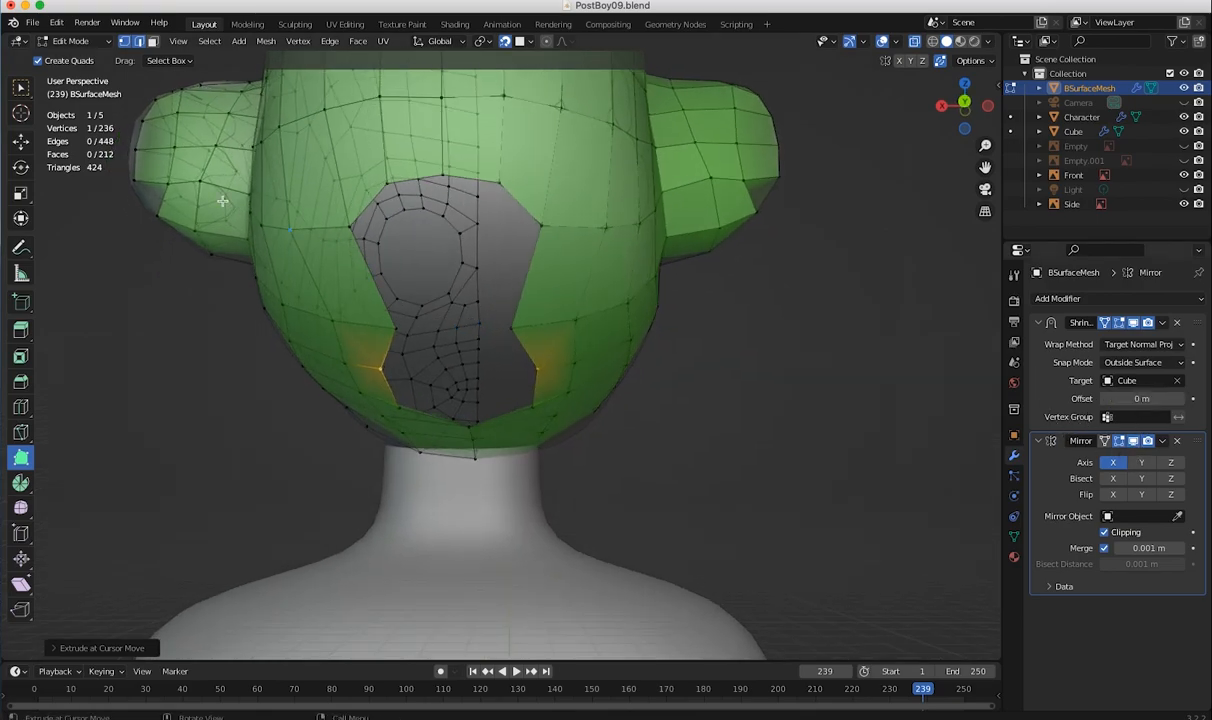
middle_drag(230, 366, 418, 372)
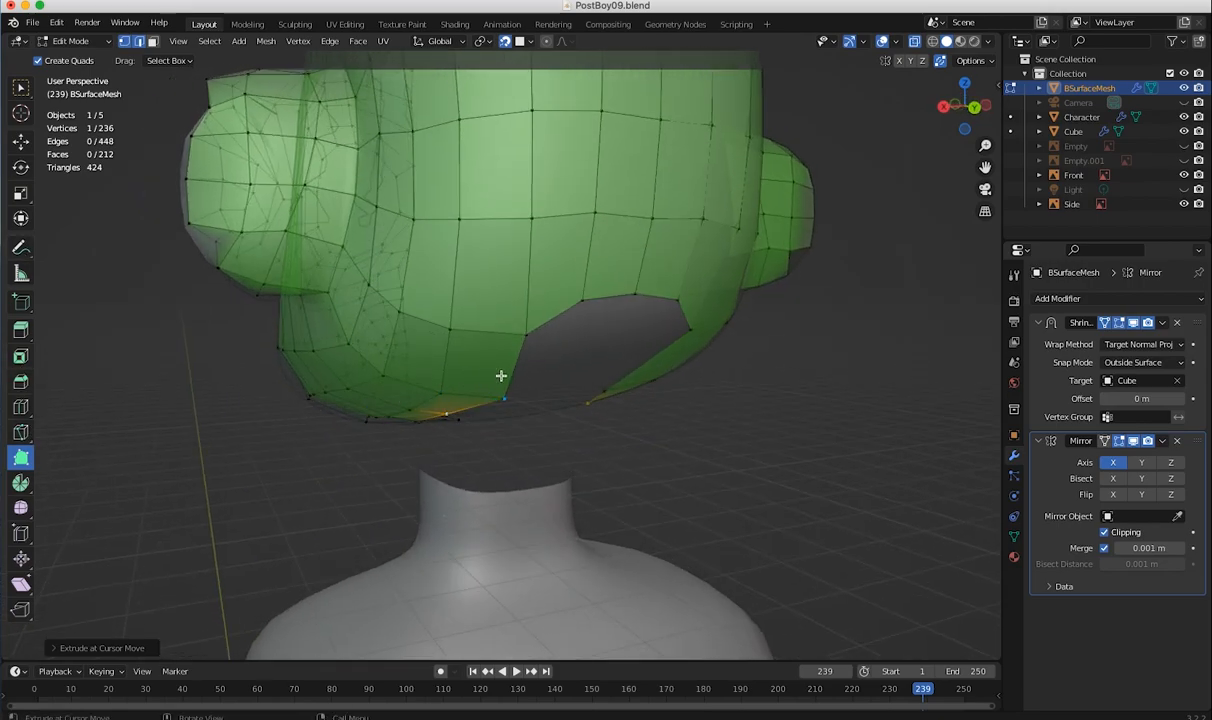
click(914, 42)
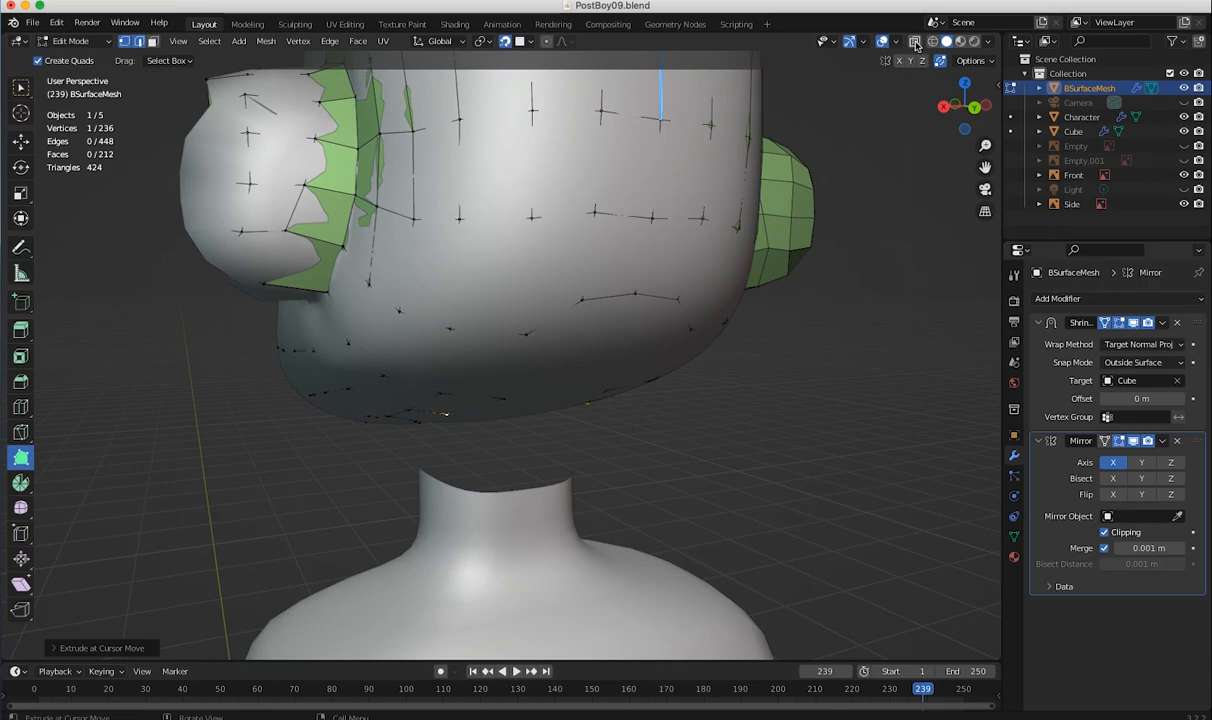
click(914, 42)
- Reshape and extend the border of the neck opening under the head with Poly Build
middle_drag(485, 335, 460, 306)
drag(480, 298, 543, 304)
middle_drag(498, 279, 468, 300)
drag(425, 303, 476, 379)
middle_drag(476, 379, 618, 320)
drag(630, 312, 547, 352)
ctrl+middle_drag(548, 351, 441, 316)
middle_drag(510, 335, 486, 303)
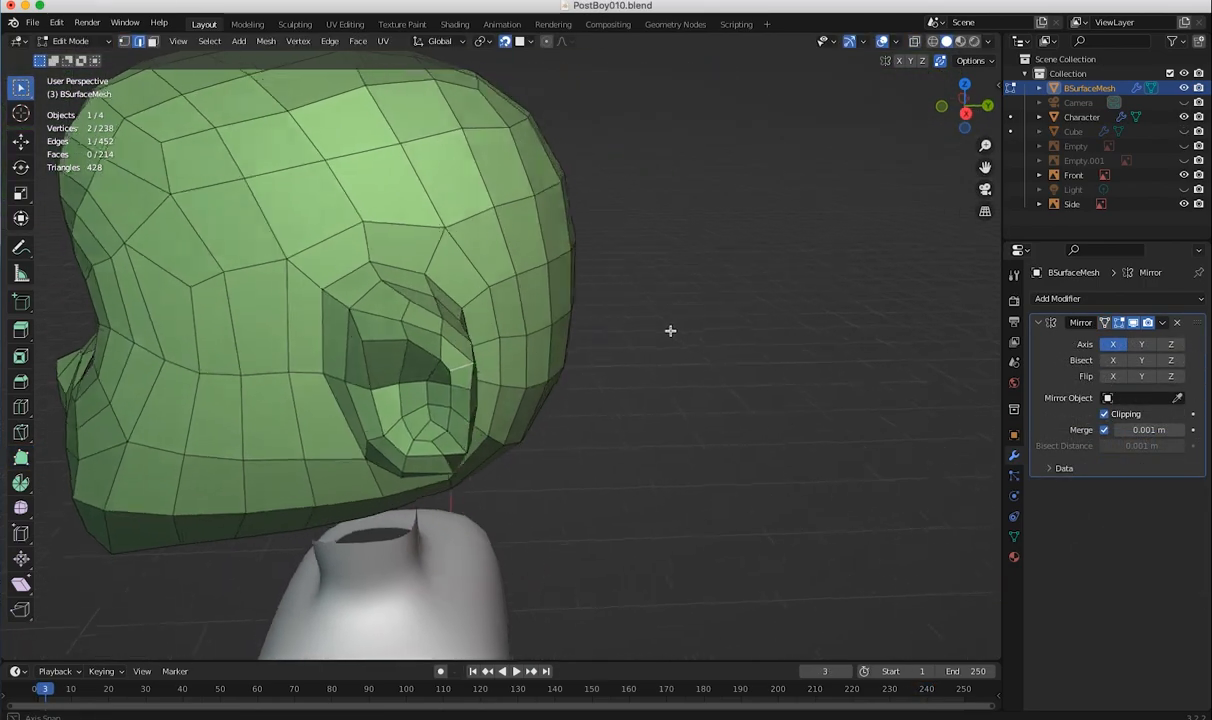
- Move the selected edge on the ear's outer rim slightly and inspect the ear from behind
middle_drag(670, 330, 768, 356)
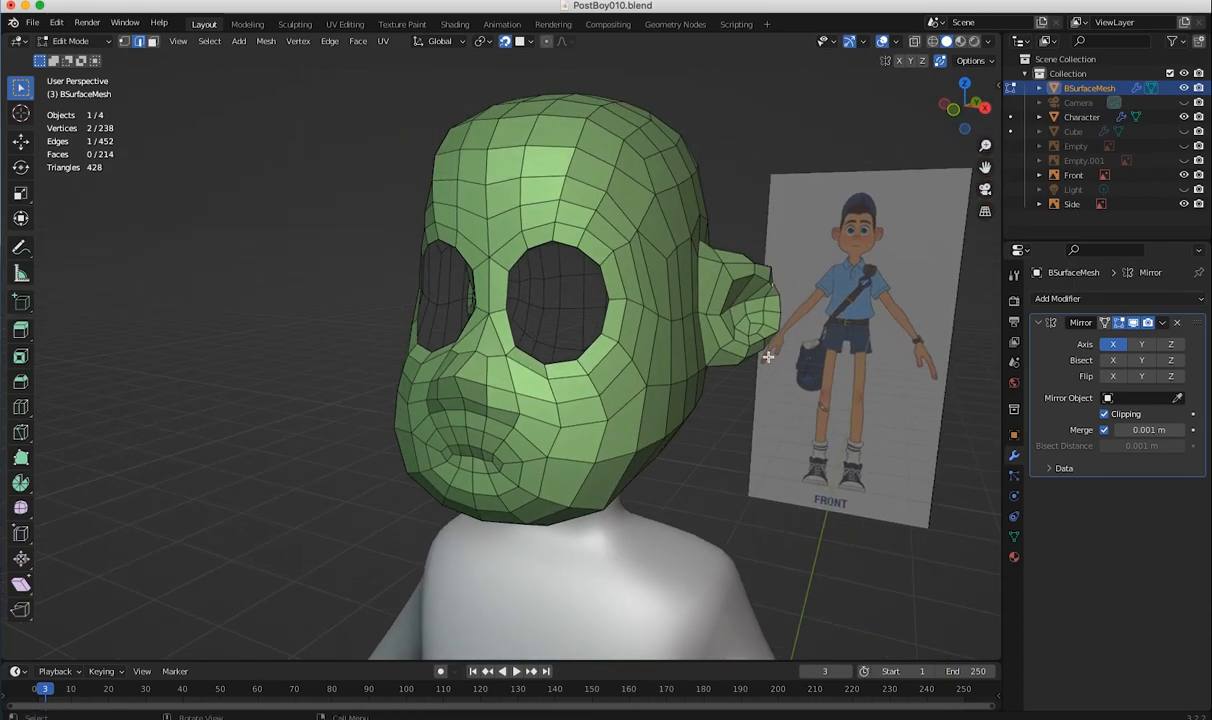
key(shift+space)
key(g)
mouse_move(774, 282)
mouse_down()
mouse_move(826, 286)
mouse_move(776, 282)
mouse_up()
middle_drag(776, 282, 605, 313)
middle_drag(523, 403, 524, 367)
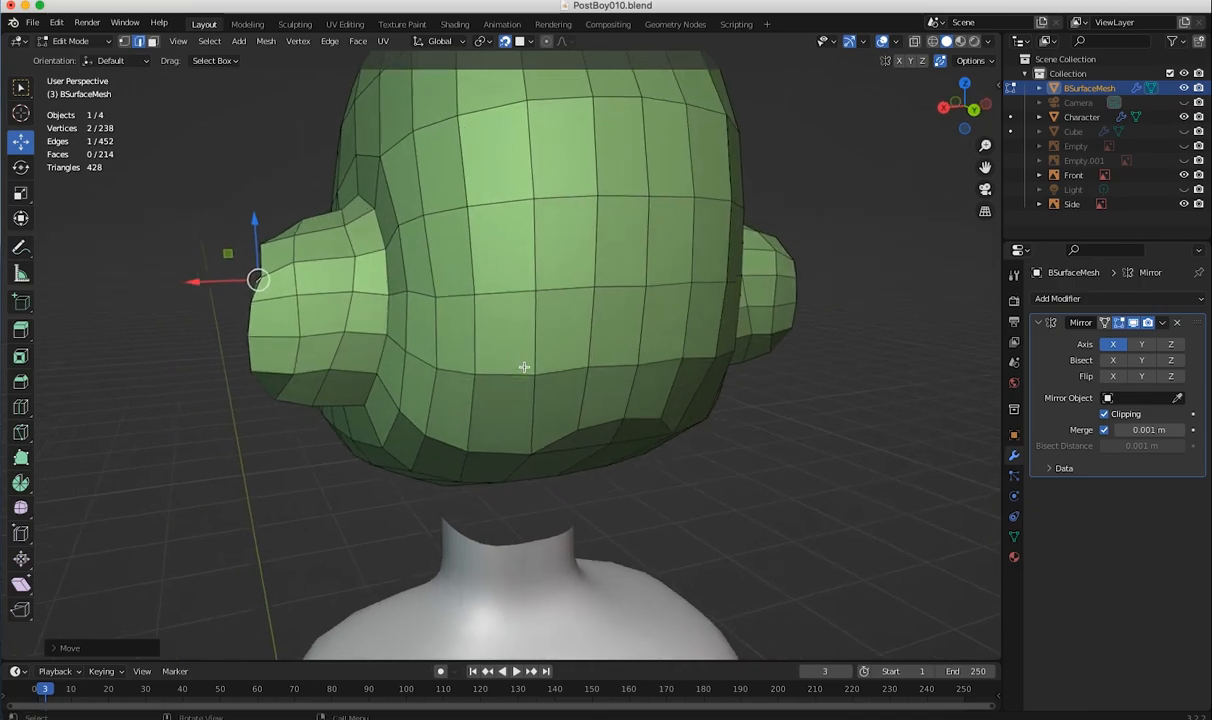
- Switch to vertex selection and nudge a vertex on the upper outer rim of the ear outward
click(124, 41)
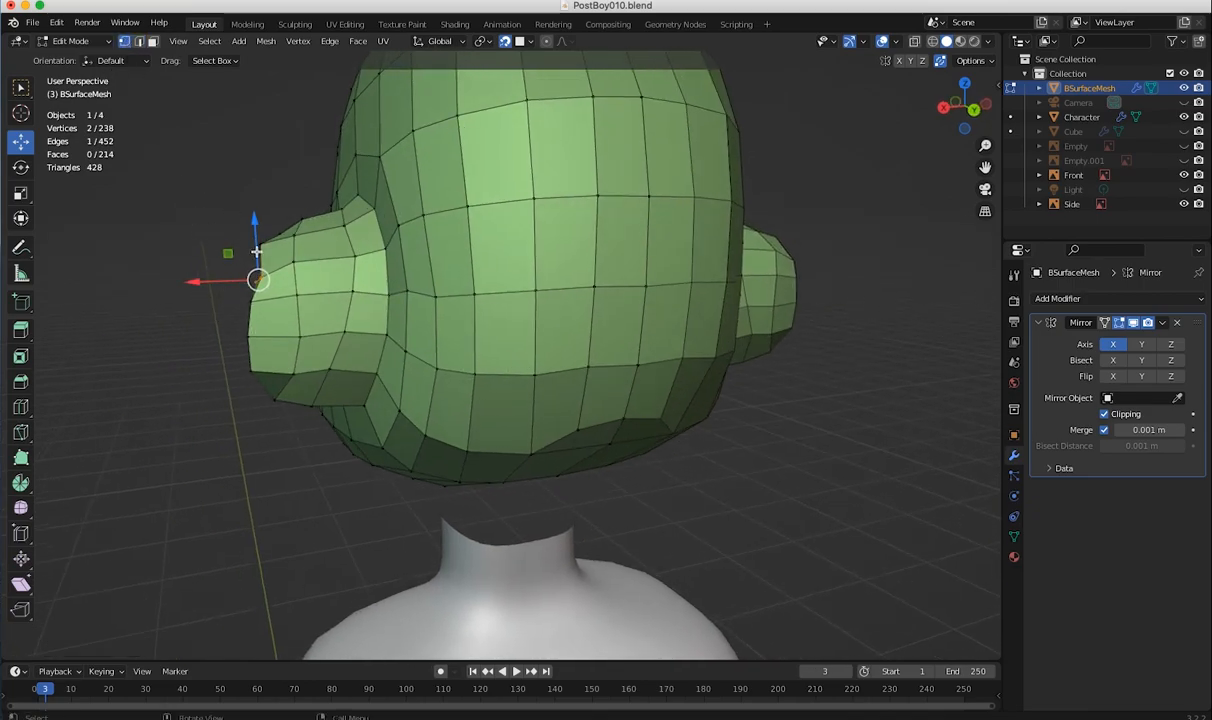
click(211, 260)
click(262, 276)
key(g)
click(246, 268)
click(256, 242)
click(189, 238)
- Apply Smooth Vertices to the two edge loops running around the back of the ear, one after the other
alt+click(297, 253)
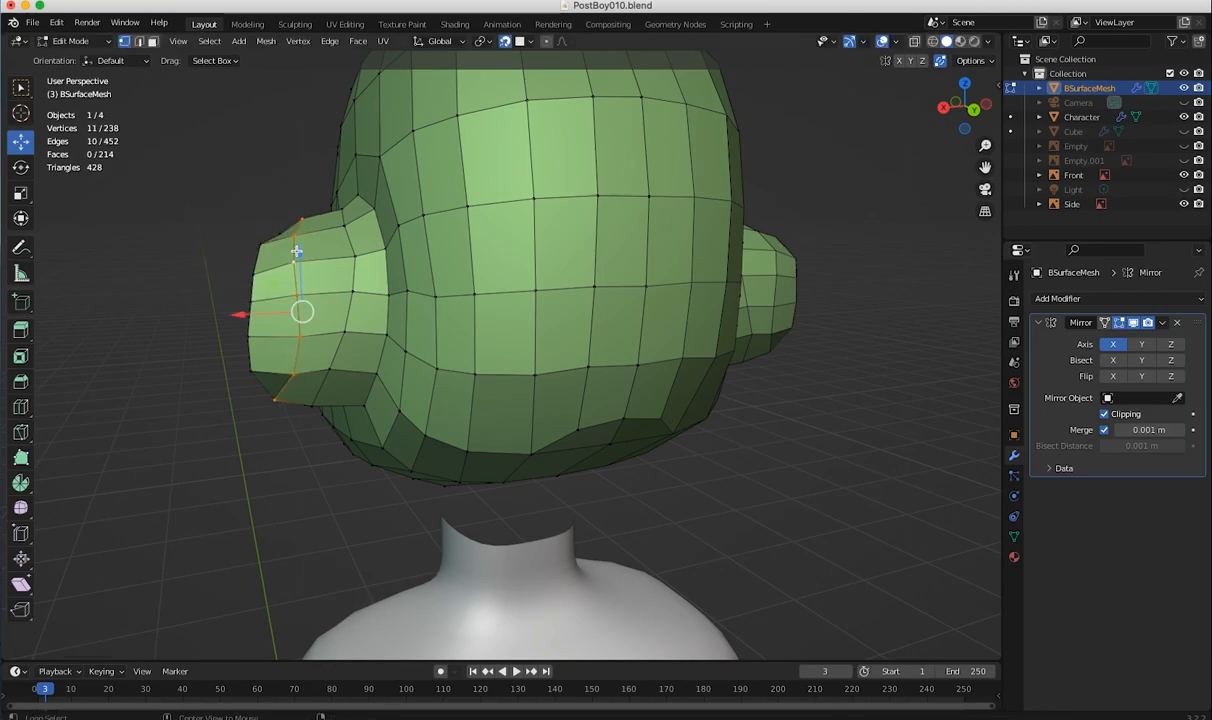
click(298, 41)
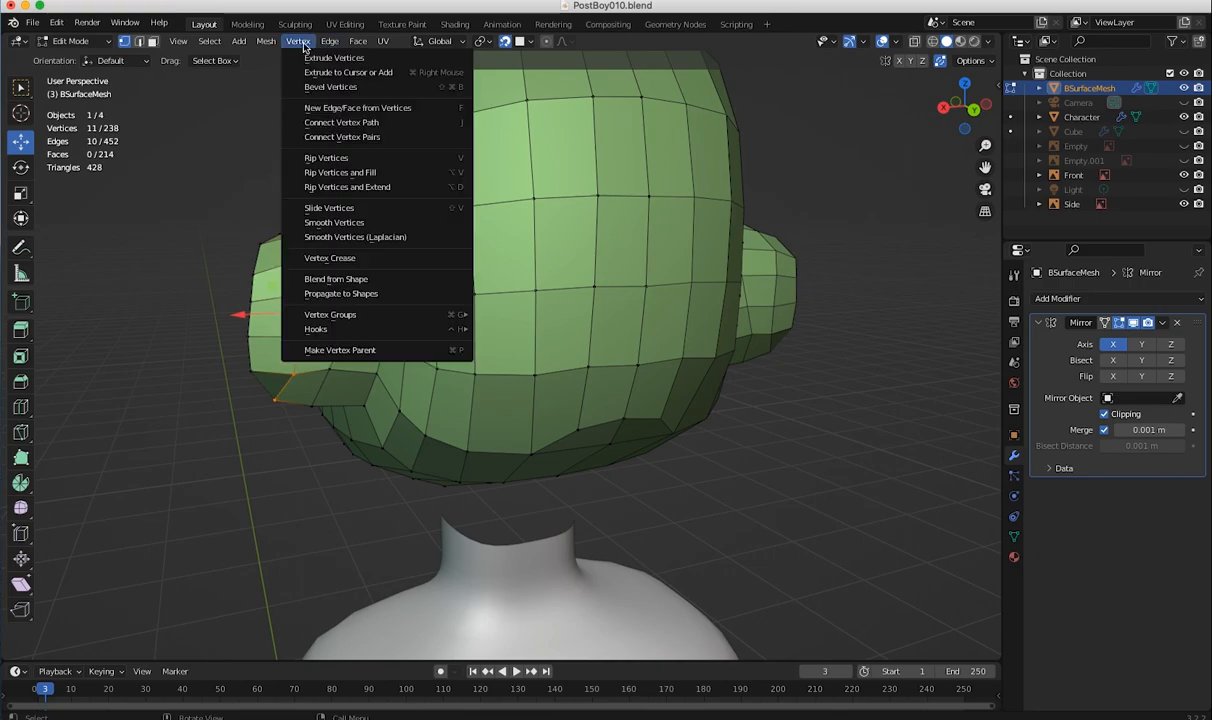
click(318, 213)
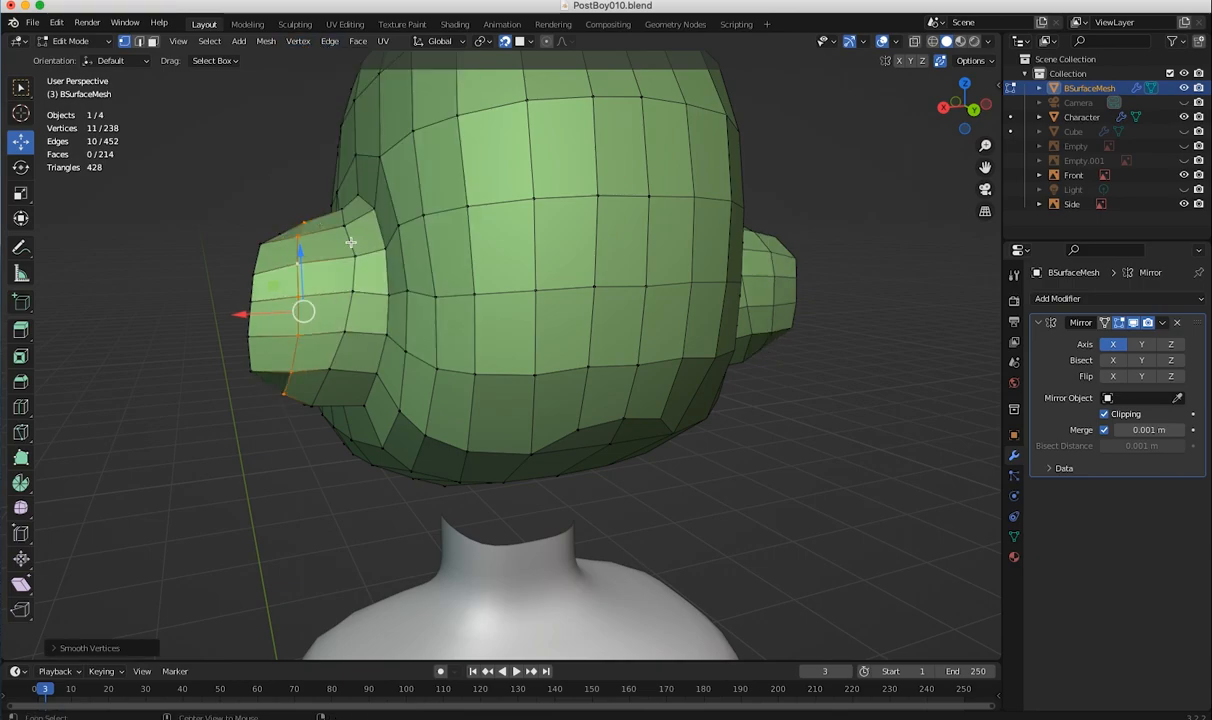
alt+click(337, 216)
click(267, 44)
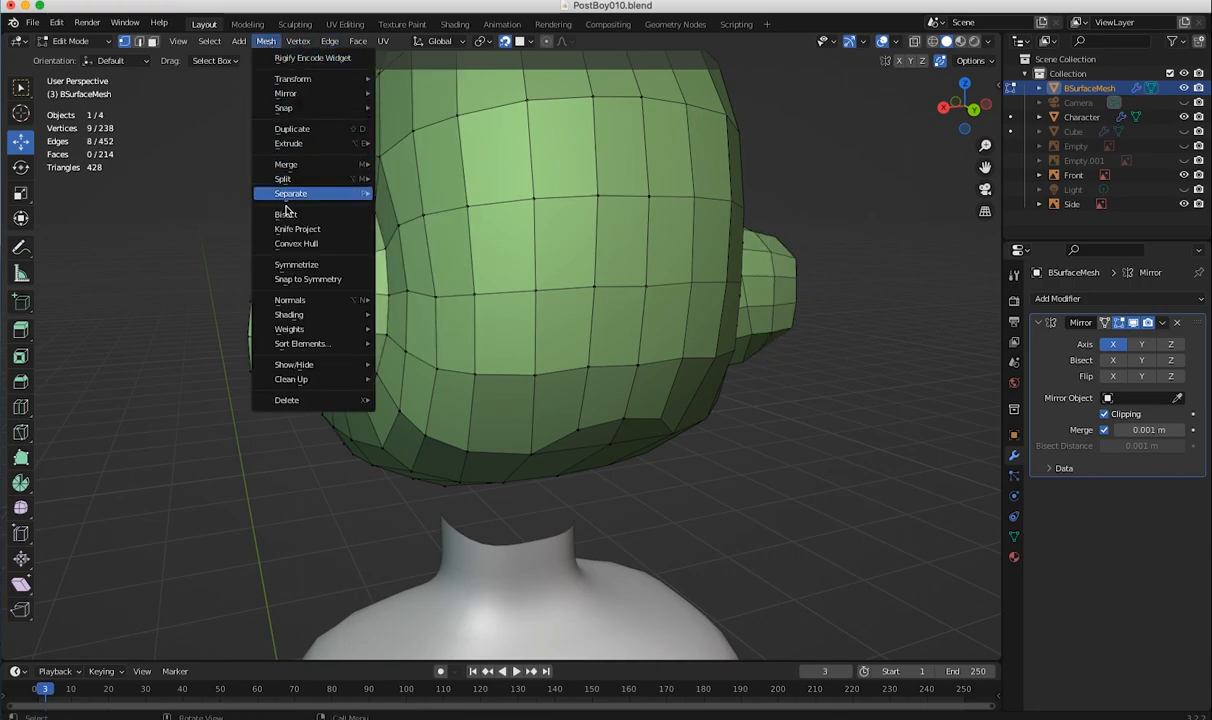
click(288, 41)
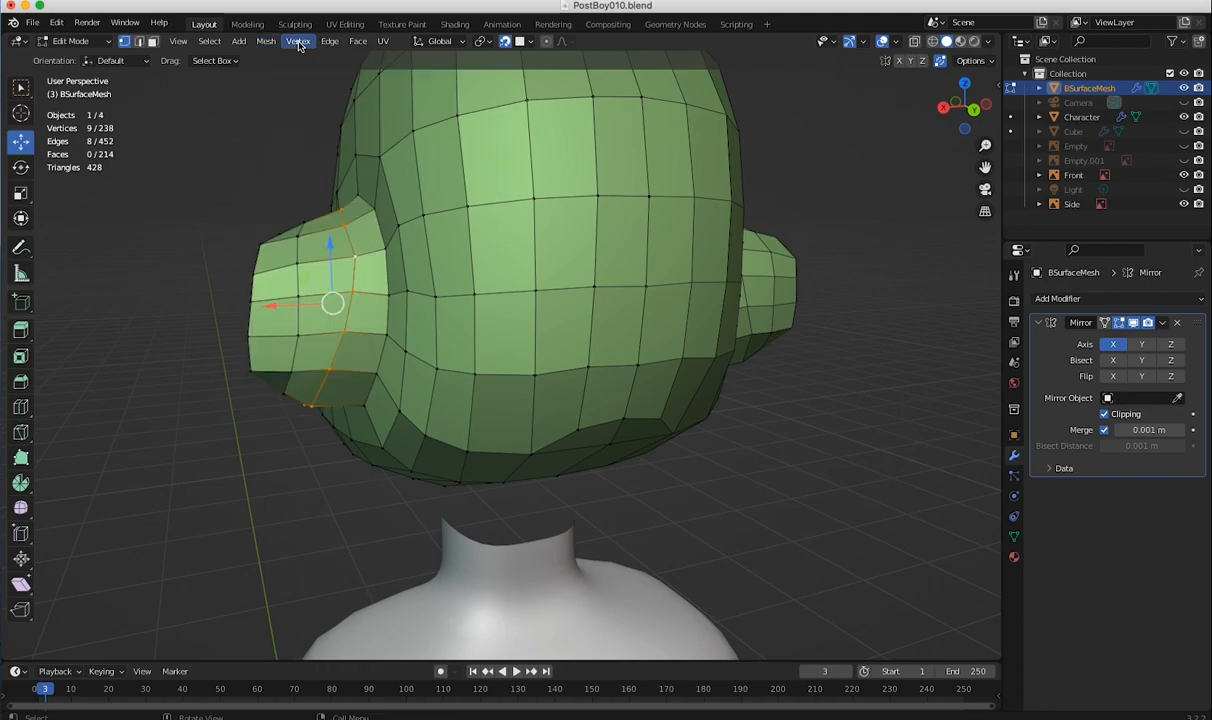
click(298, 41)
click(322, 222)
- Select the edge loop along the ear's front rim and smooth its vertices
middle_drag(273, 227, 480, 257)
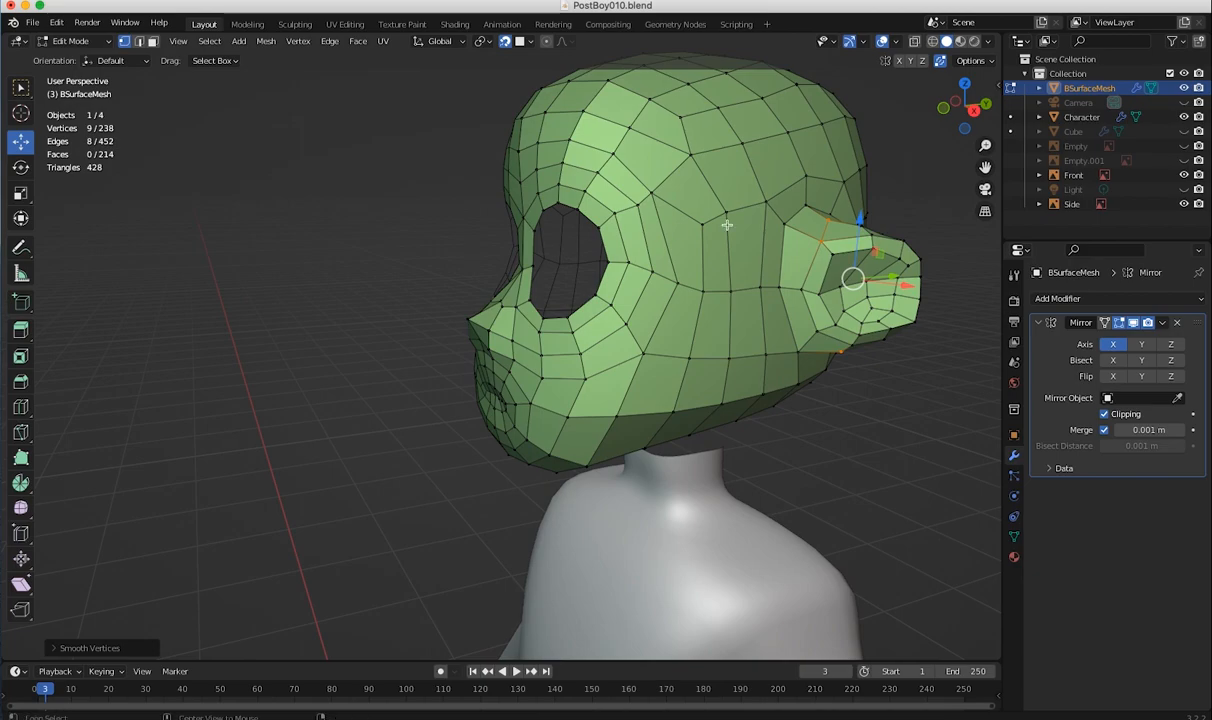
alt+click(891, 241)
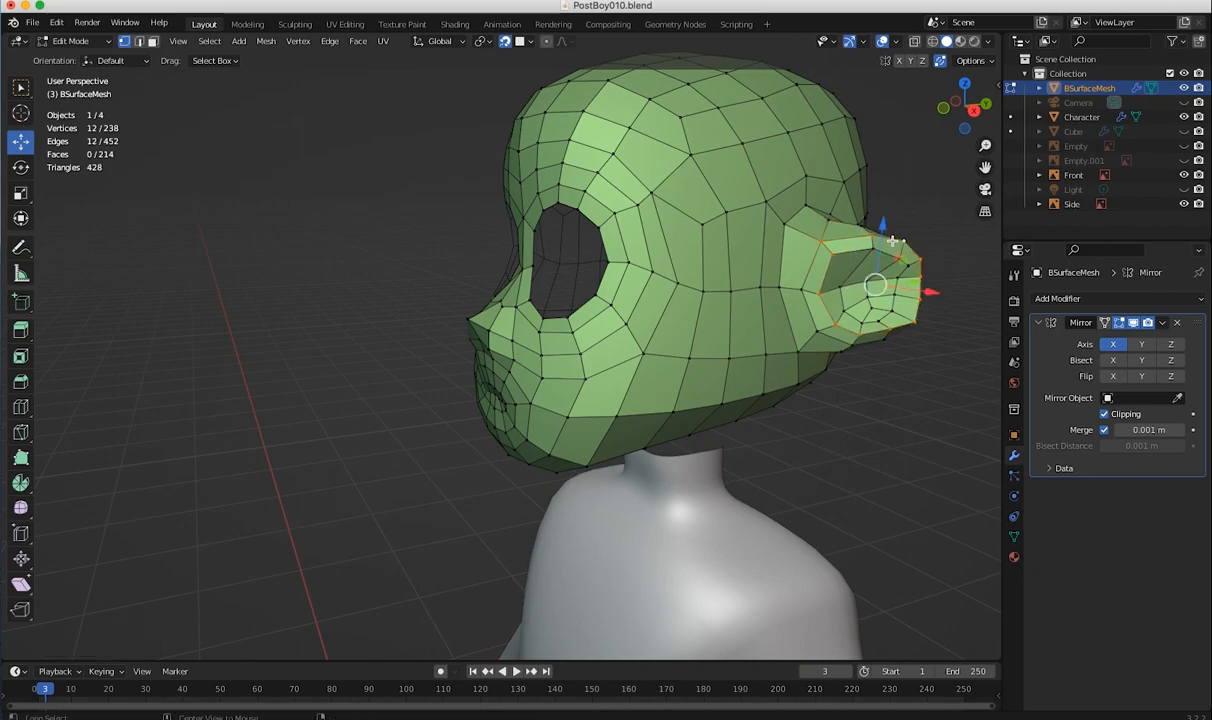
click(297, 42)
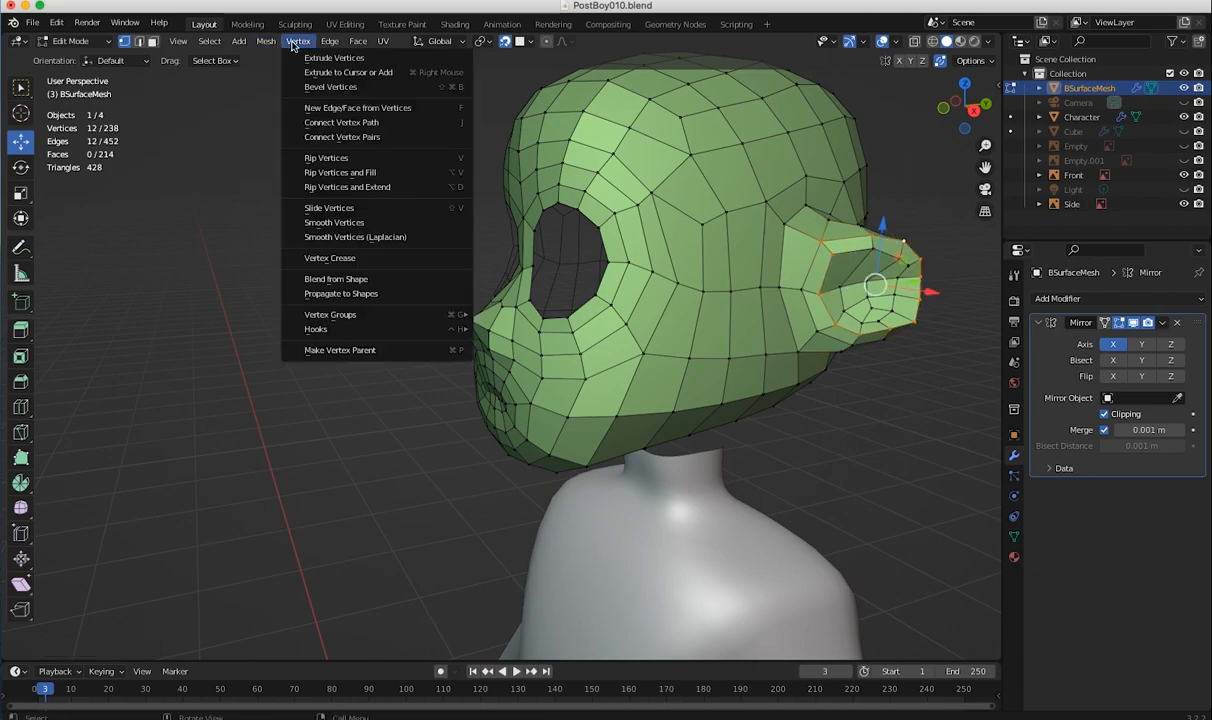
click(321, 222)
middle_drag(748, 281, 727, 280)
middle_drag(577, 295, 566, 356)
scroll(566, 356, up, 6)
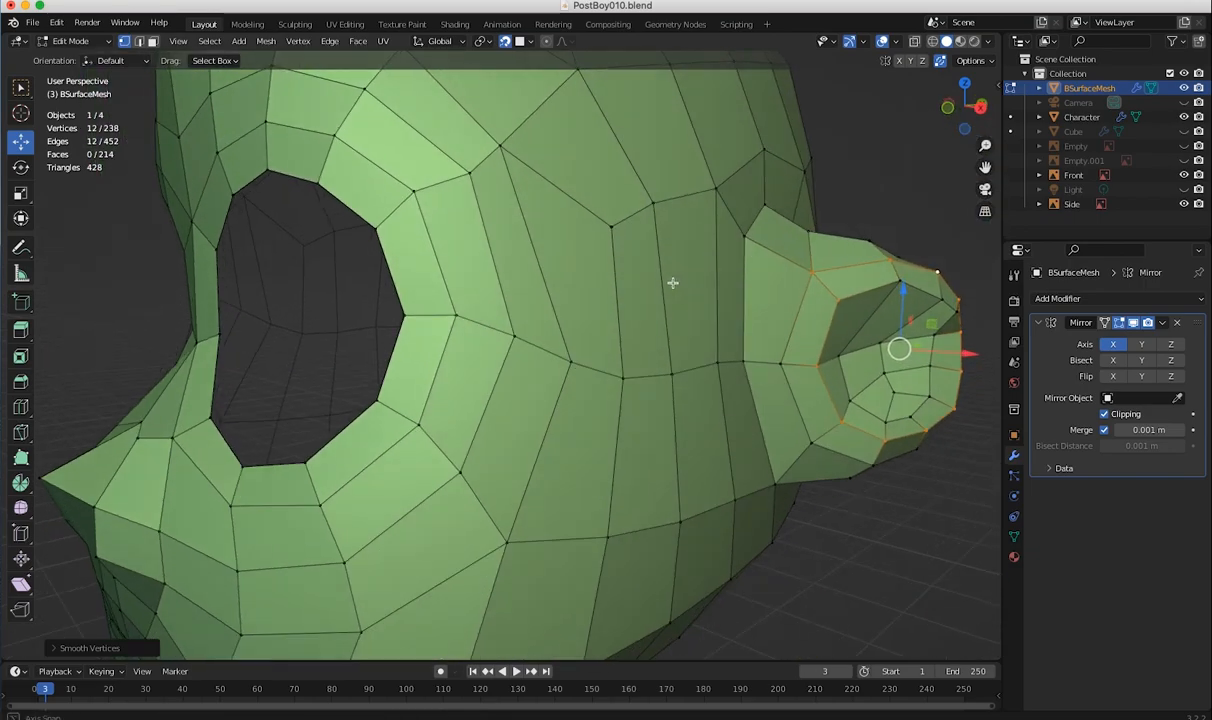
middle_drag(672, 283, 729, 282)
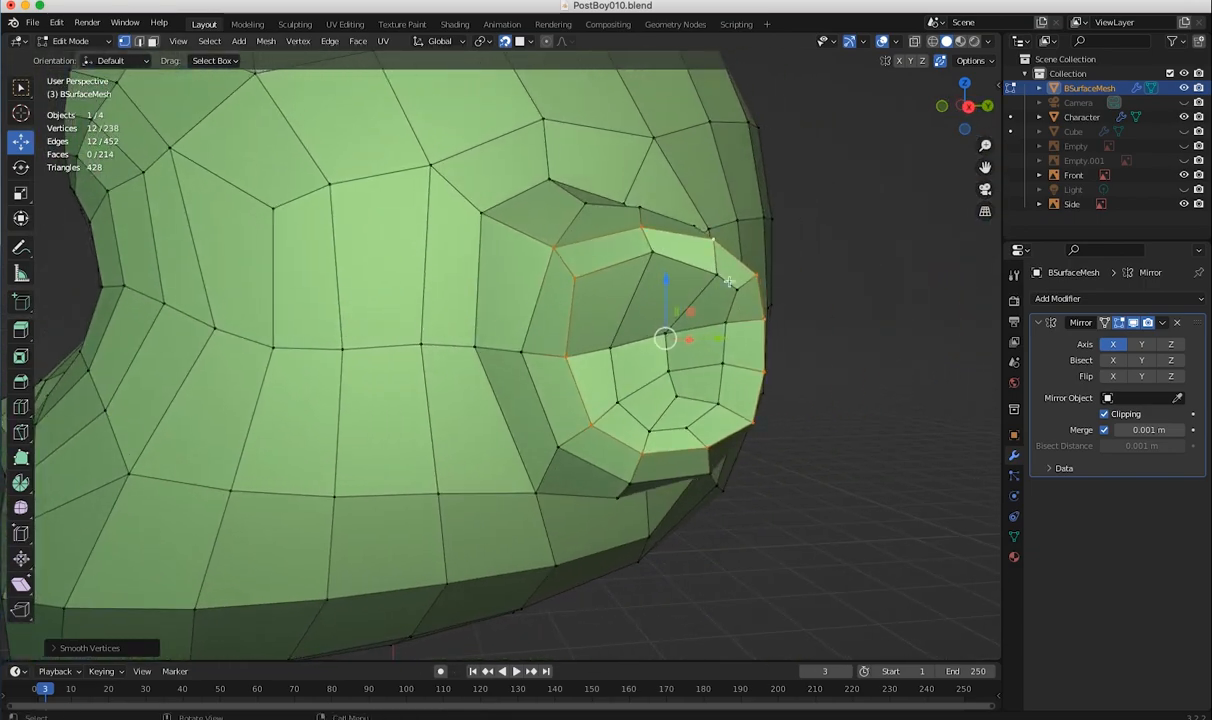
- Shift the vertices along the upper edge and the middle row of the ear's hollow to even out their spacing
click(831, 264)
drag(712, 276, 626, 262)
click(606, 350)
drag(609, 349, 625, 337)
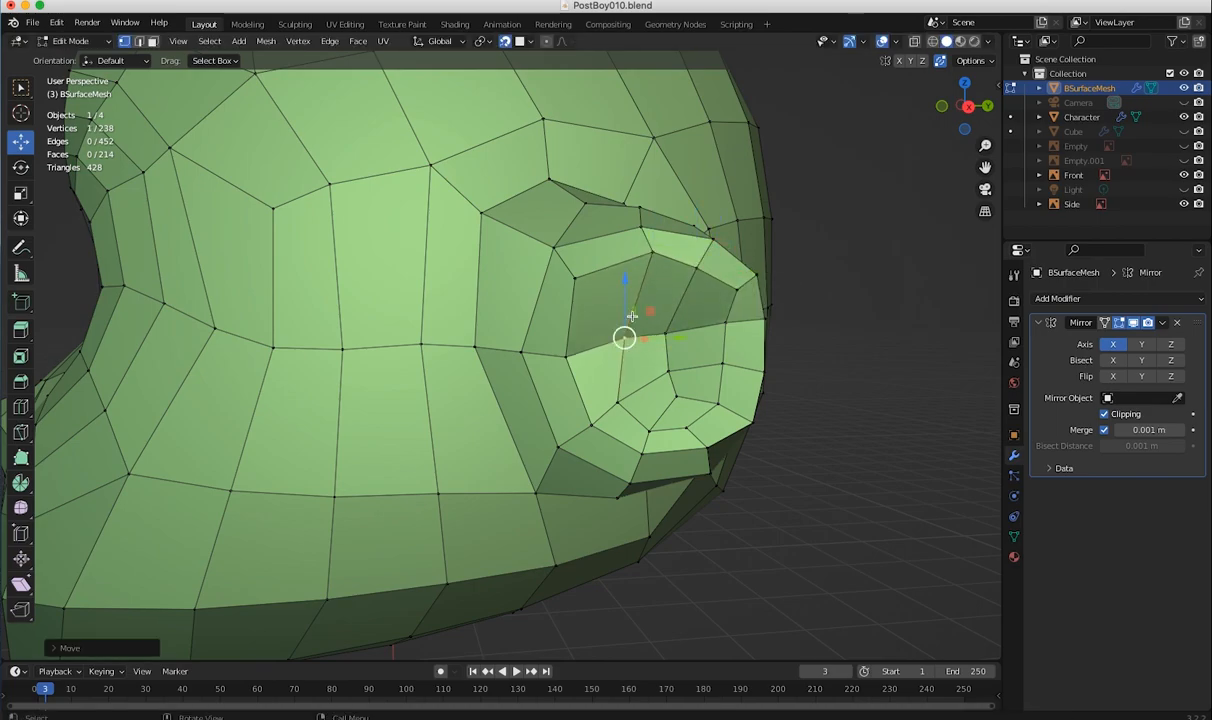
drag(652, 254, 628, 257)
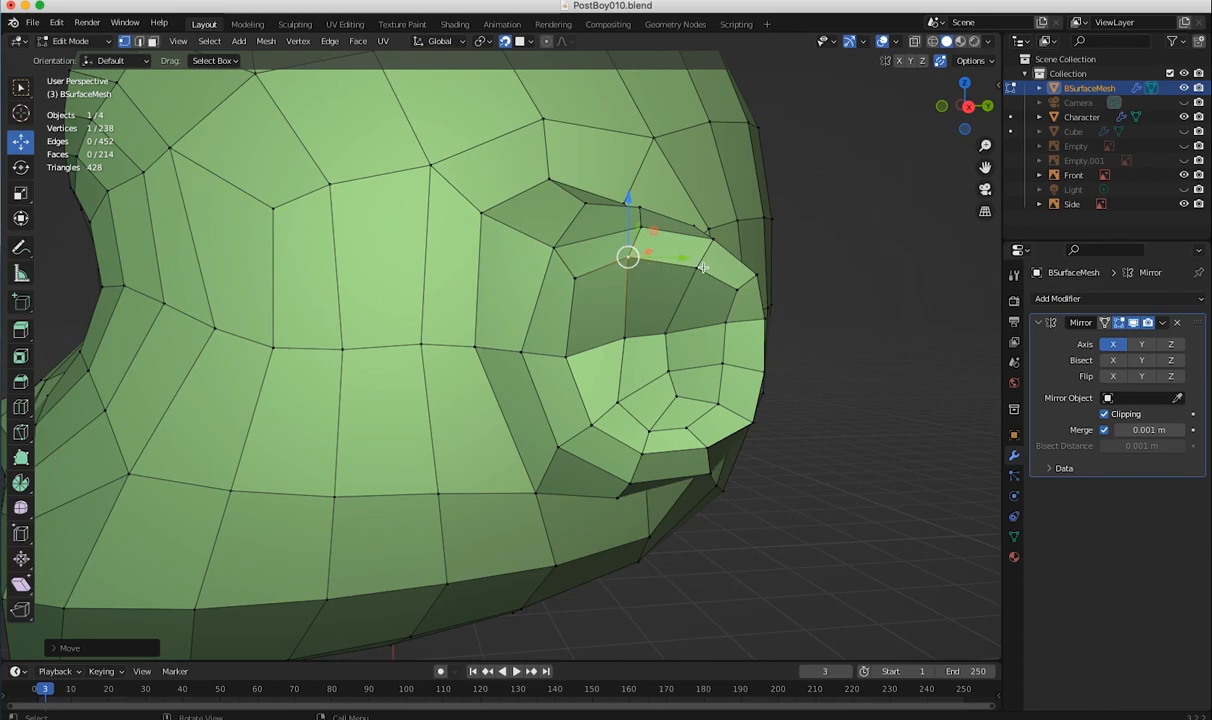
click(726, 322)
mouse_move(726, 322)
mouse_down()
mouse_move(748, 319)
mouse_move(736, 321)
mouse_up()
- Reposition the vertices in the lower half of the ear's hollow into a more regular layout
click(721, 363)
drag(721, 364, 680, 325)
click(718, 403)
click(668, 371)
click(666, 331)
click(614, 403)
key(g)
click(578, 375)
- Move the vertices of the central column inside the ear's hollow upward and fine-tune the lowest one
click(672, 365)
key(g)
click(644, 325)
click(678, 326)
key(g)
click(679, 305)
click(677, 400)
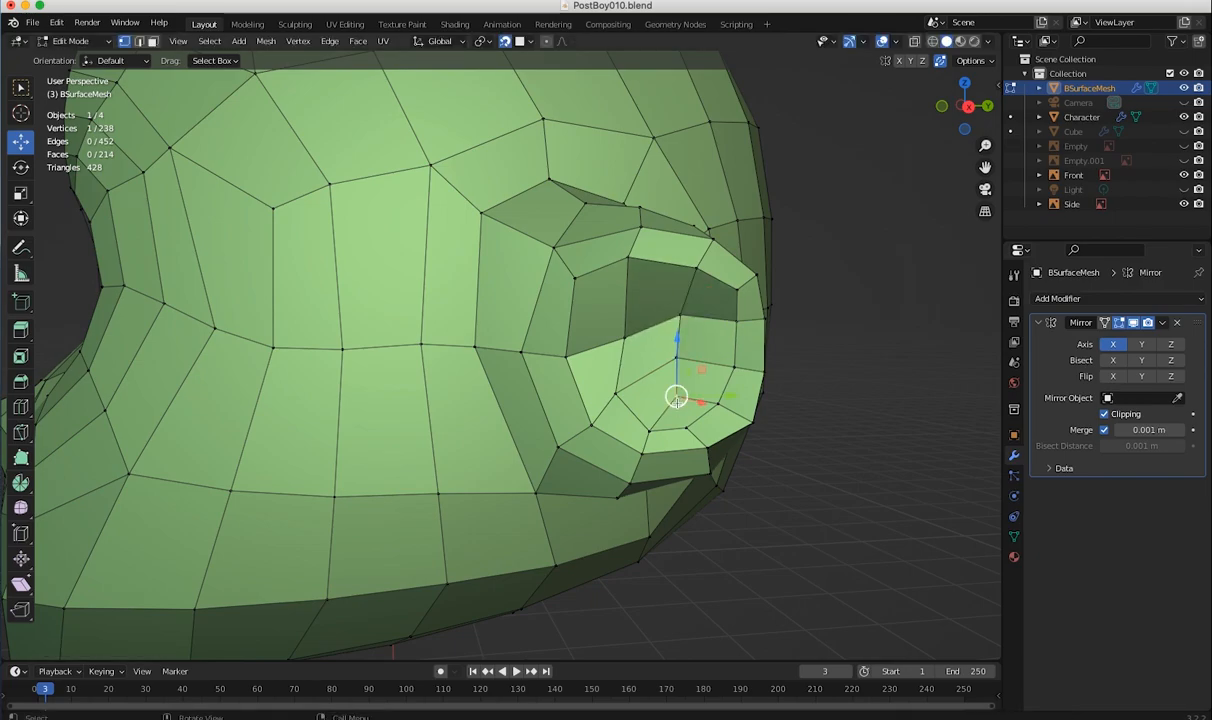
drag(678, 396, 672, 397)
- Adjust the vertices in the upper part of the ear's hollow from a front angle to refine its depth
middle_drag(678, 425, 760, 446)
middle_drag(645, 374, 665, 326)
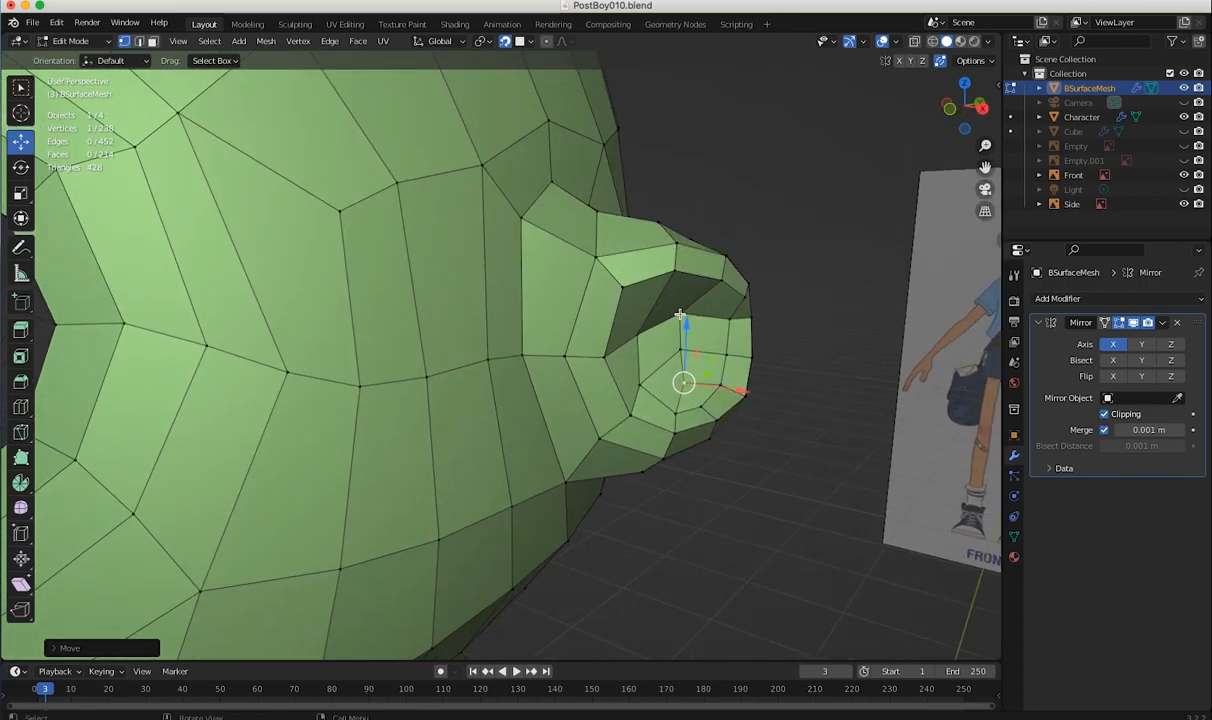
click(680, 315)
drag(680, 315, 655, 273)
click(670, 271)
- Refine the vertices at the front of the ear's hollow and its upper edge from the side
middle_drag(655, 273, 548, 287)
click(630, 240)
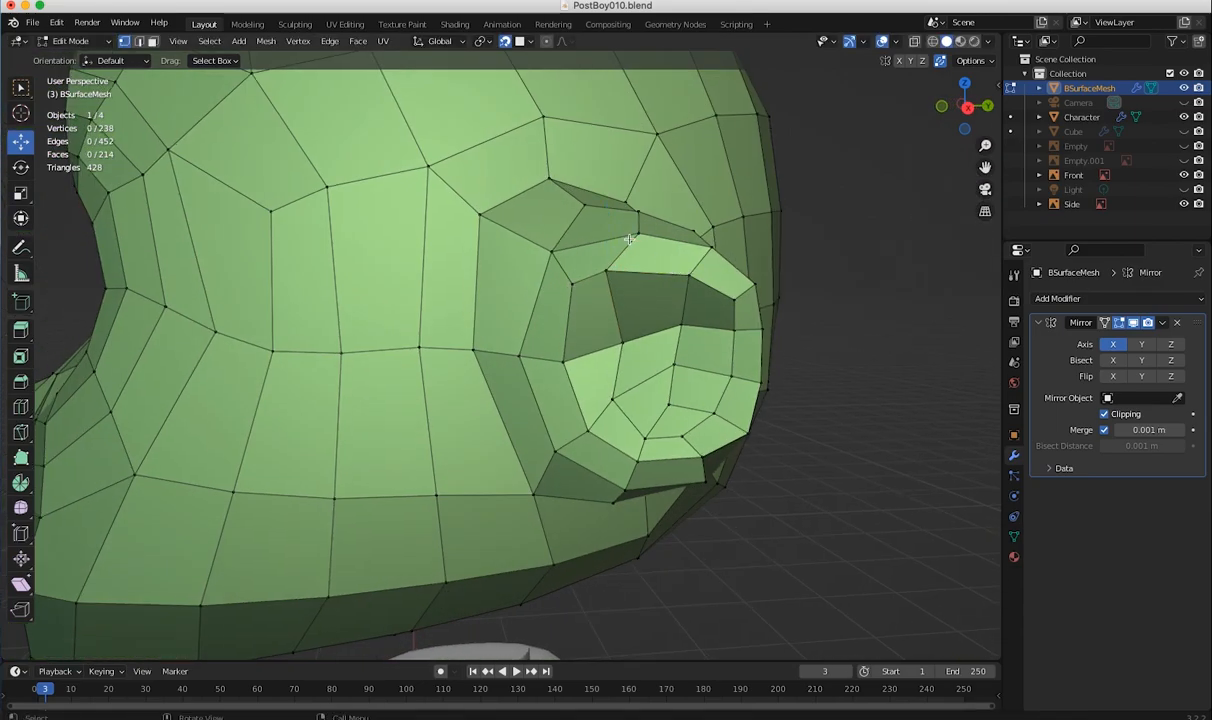
drag(637, 234, 607, 347)
click(606, 270)
middle_drag(607, 347, 532, 354)
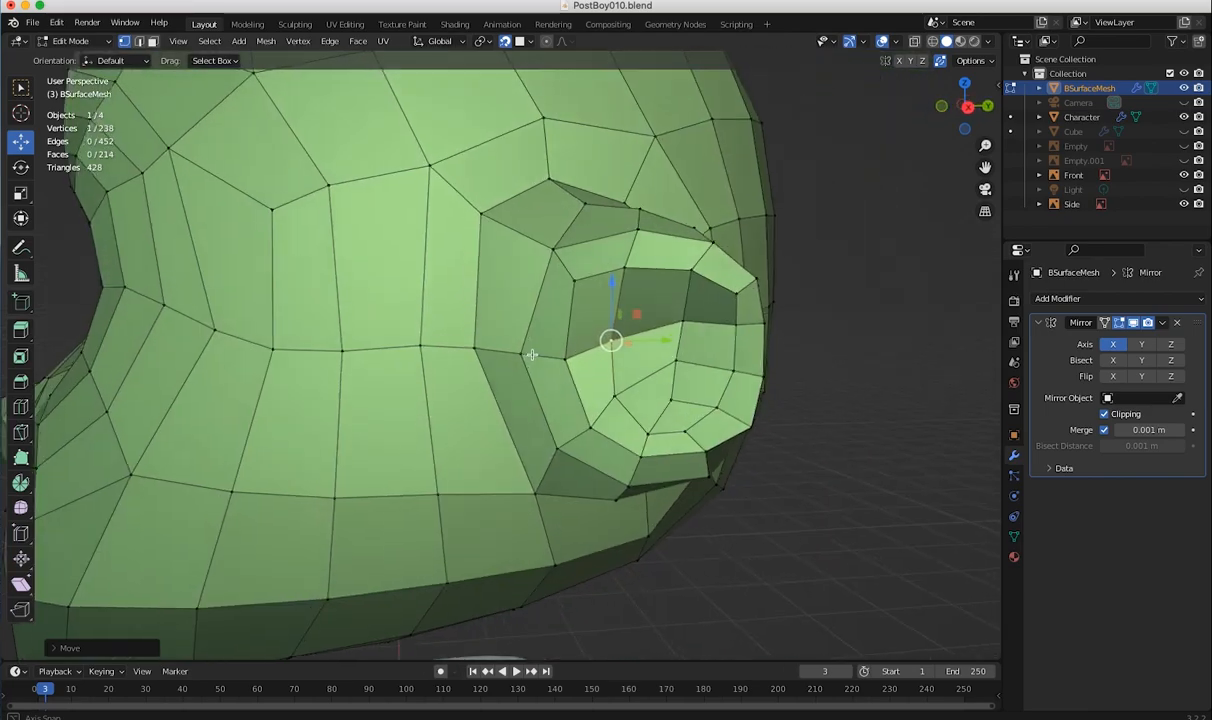
- Smooth the vertices of the edge loop running down through the ear's hollow, then clear the selection
alt+click(665, 372)
click(298, 41)
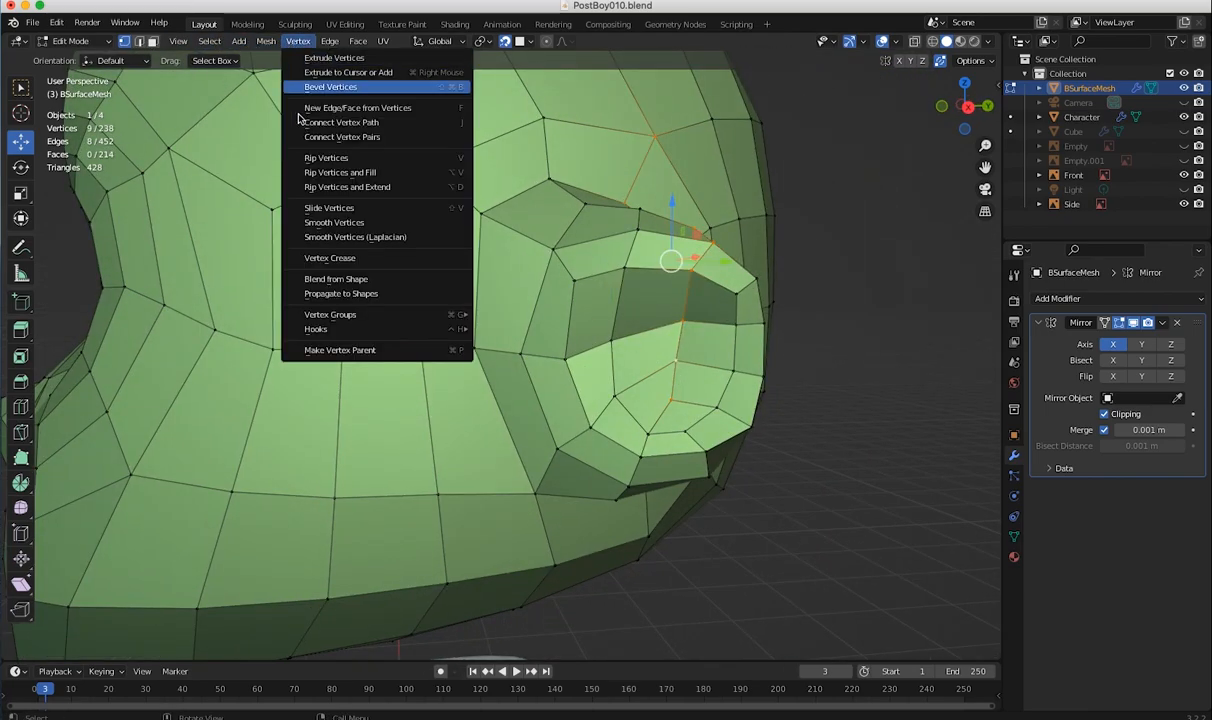
click(321, 224)
click(785, 476)
- Nudge a vertex at the front of the ear's hollow and one on its outer rim slightly outward
middle_drag(785, 476, 592, 382)
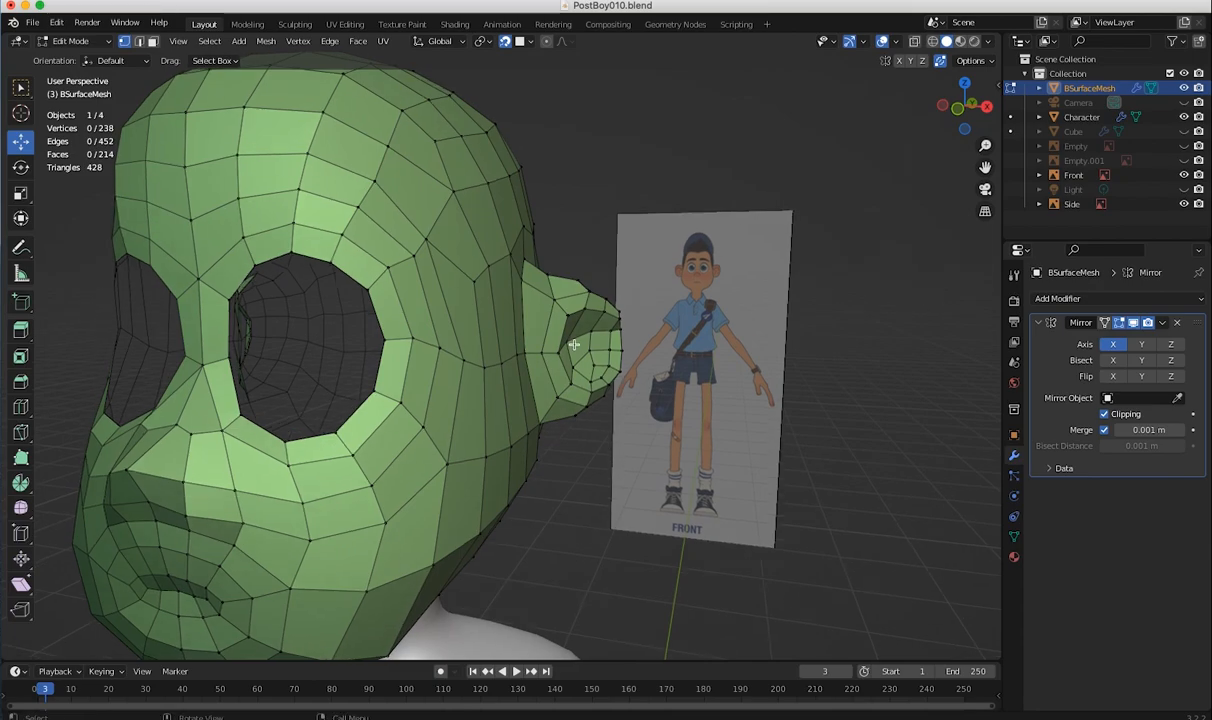
drag(581, 341, 590, 342)
middle_drag(590, 342, 572, 360)
drag(618, 343, 627, 346)
middle_drag(627, 346, 610, 368)
scroll(620, 375, down, 3)
shift+middle_drag(706, 427, 270, 363)
click(390, 405)
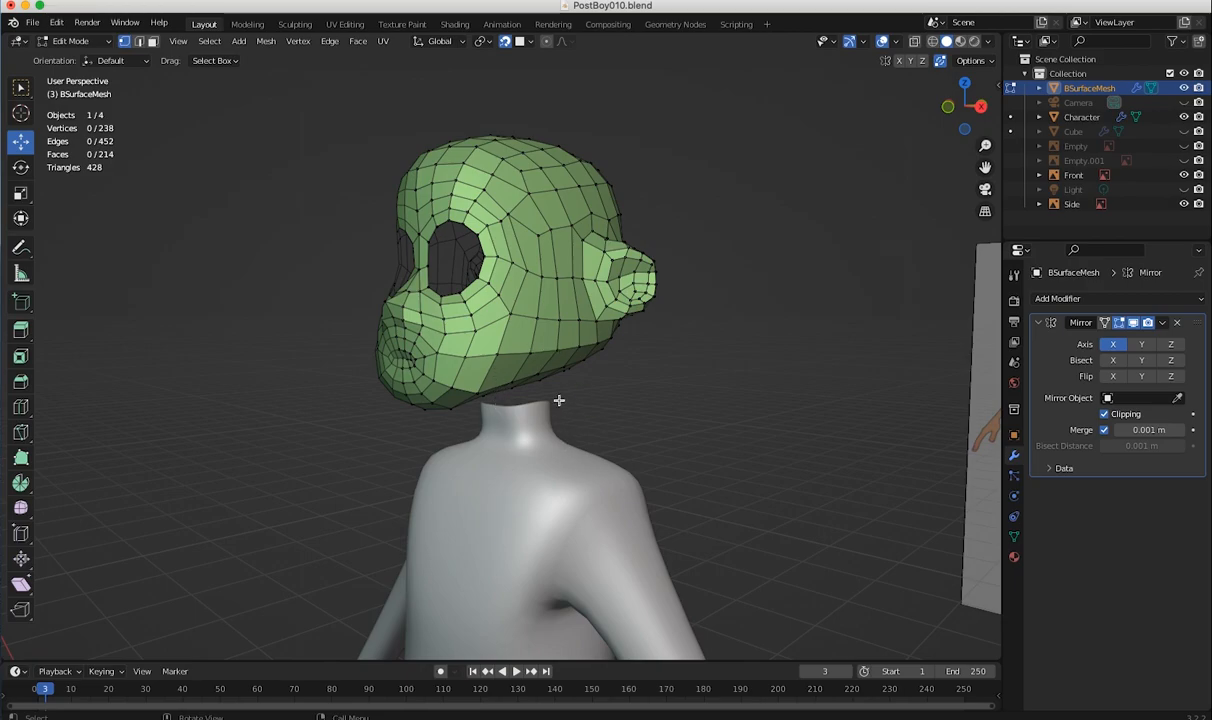
- Open the Character body in Edit Mode, examine its neck rim against the head's opening, and return to Object Mode
click(70, 42)
click(73, 58)
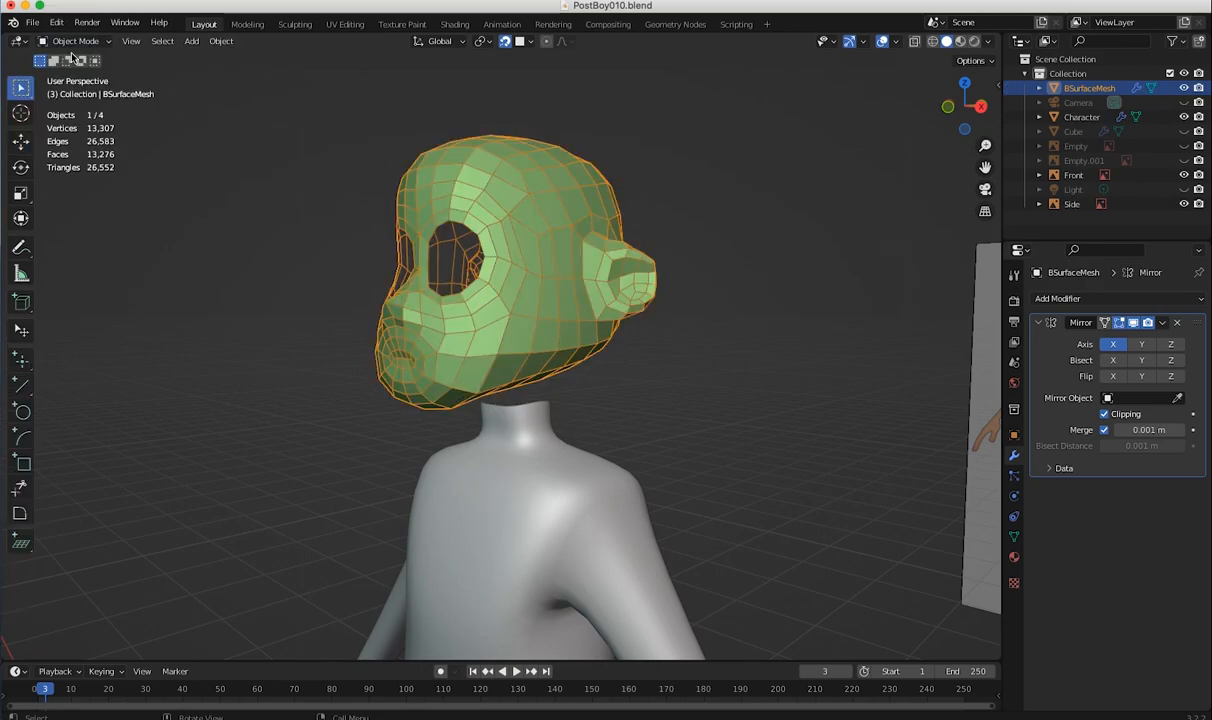
click(487, 455)
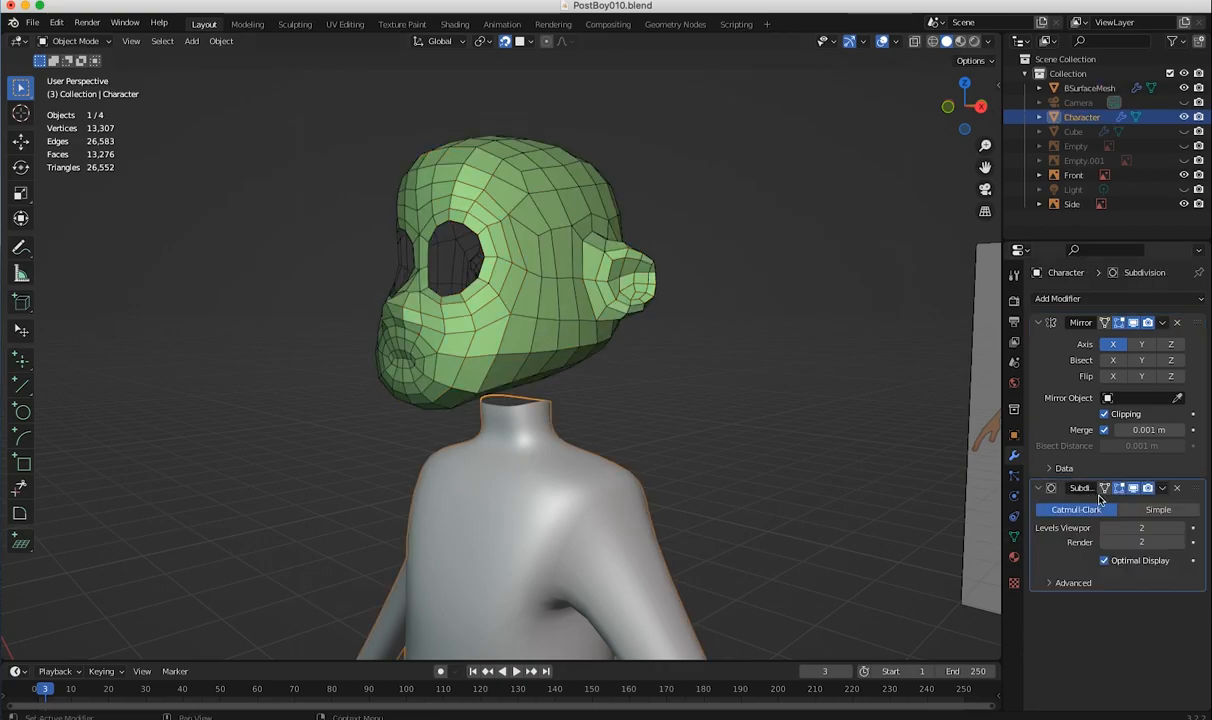
click(72, 41)
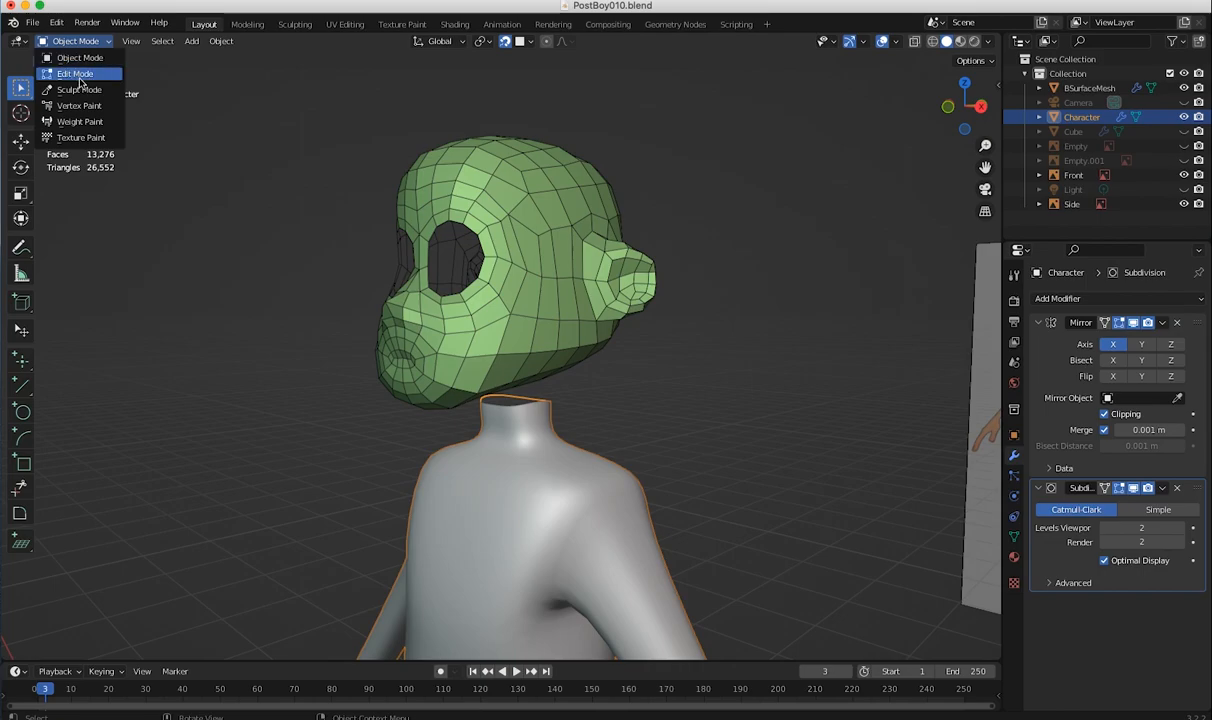
click(75, 76)
ctrl+middle_drag(540, 487, 400, 355)
middle_drag(580, 510, 497, 462)
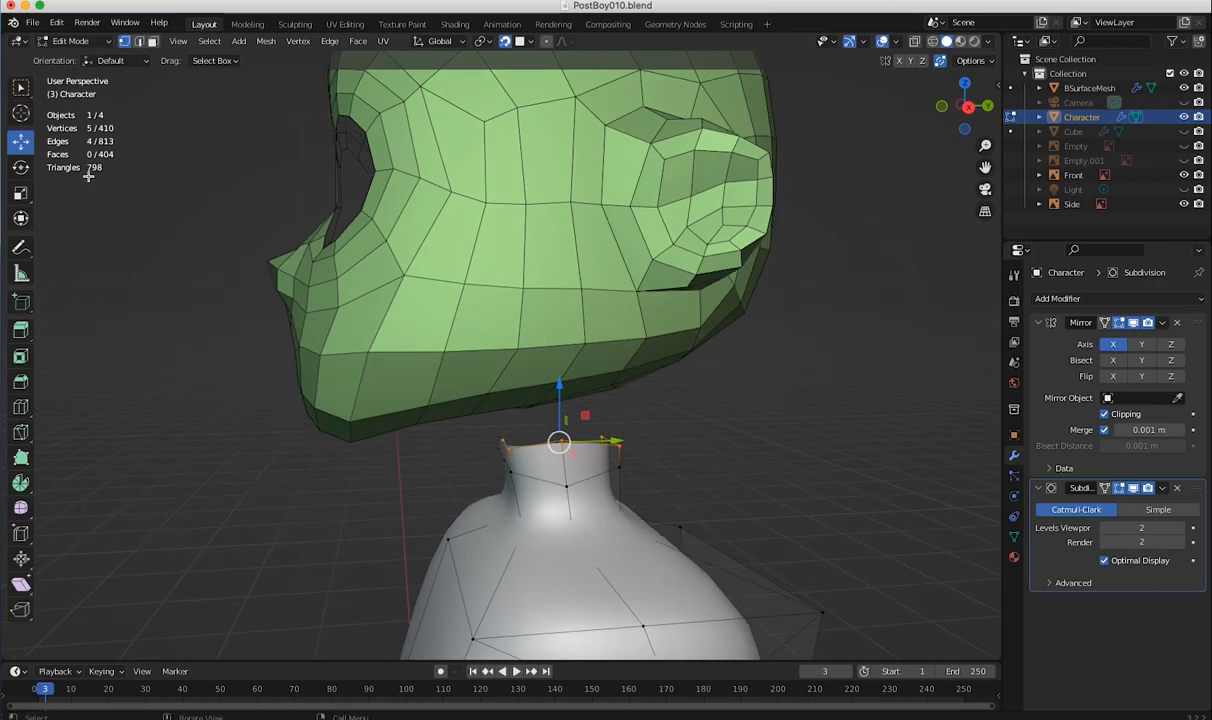
middle_drag(540, 426, 521, 339)
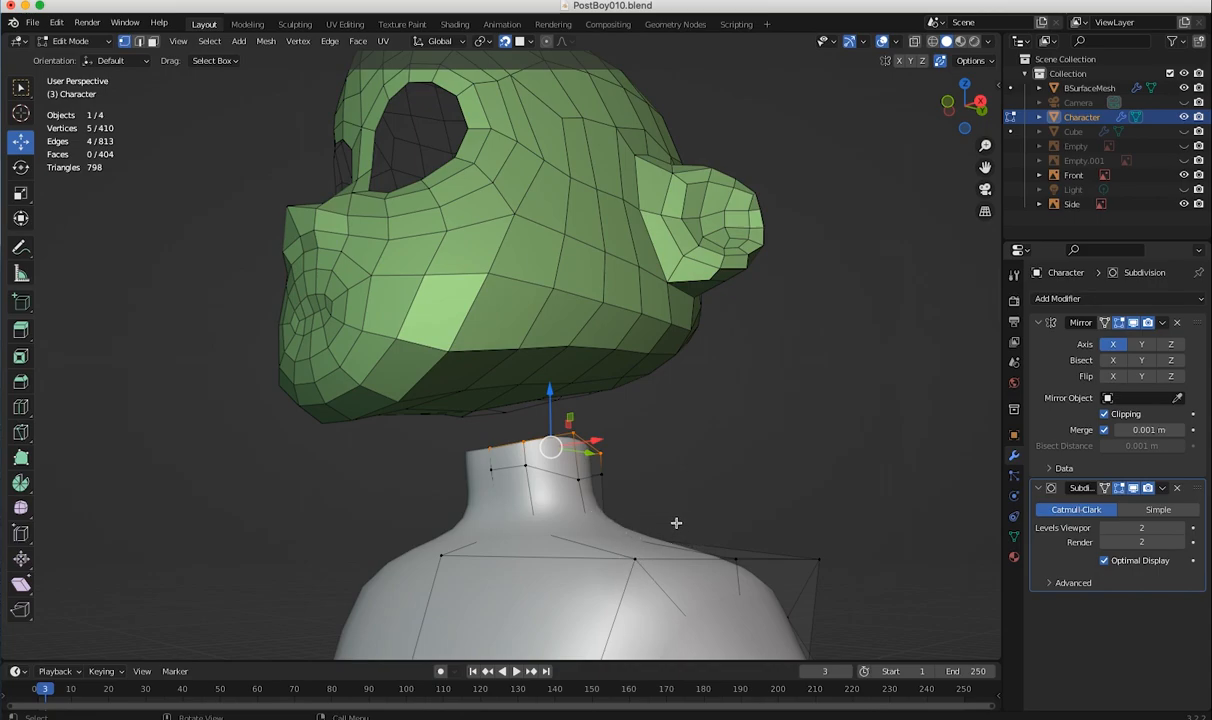
middle_drag(570, 421, 499, 402)
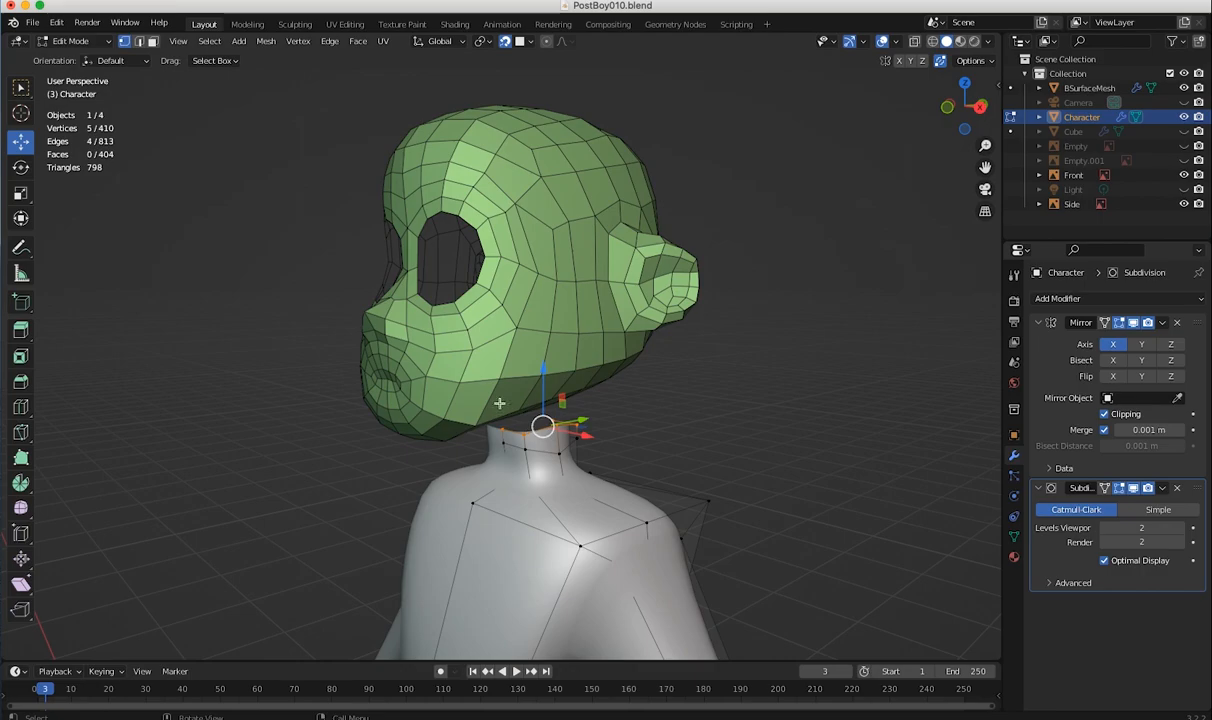
click(70, 41)
click(66, 58)
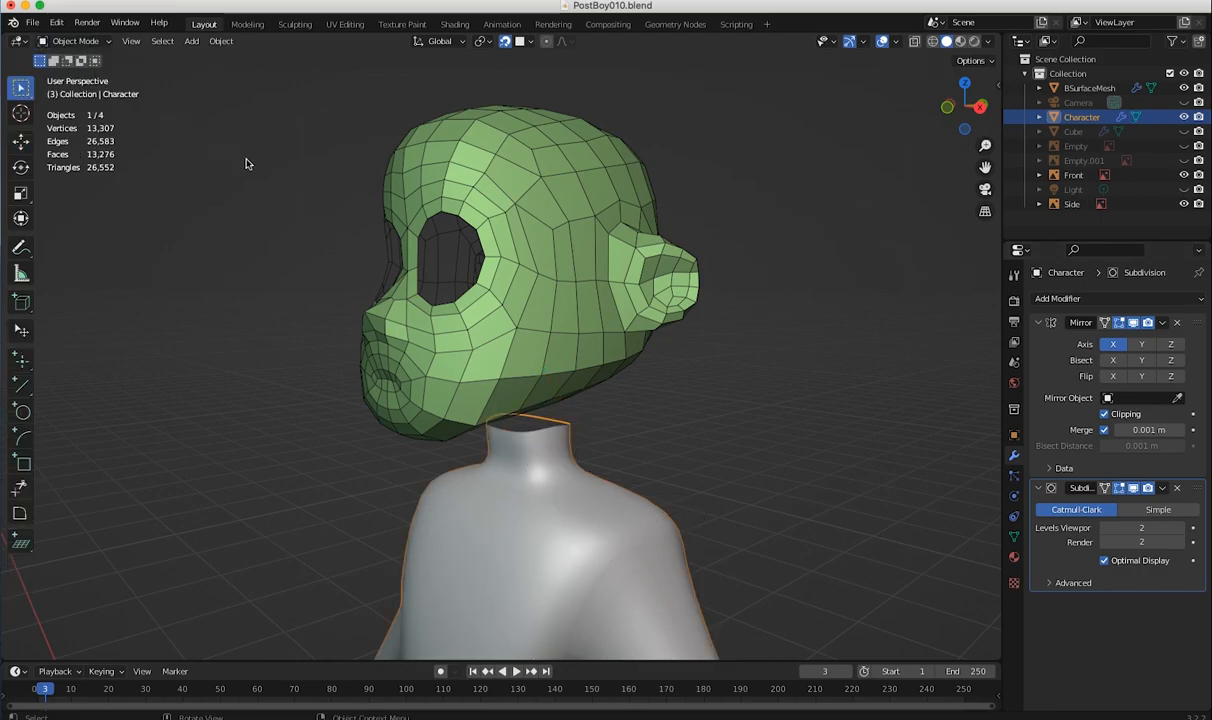
- Add a Subdivision Surface modifier to the retopologized head mesh
click(397, 173)
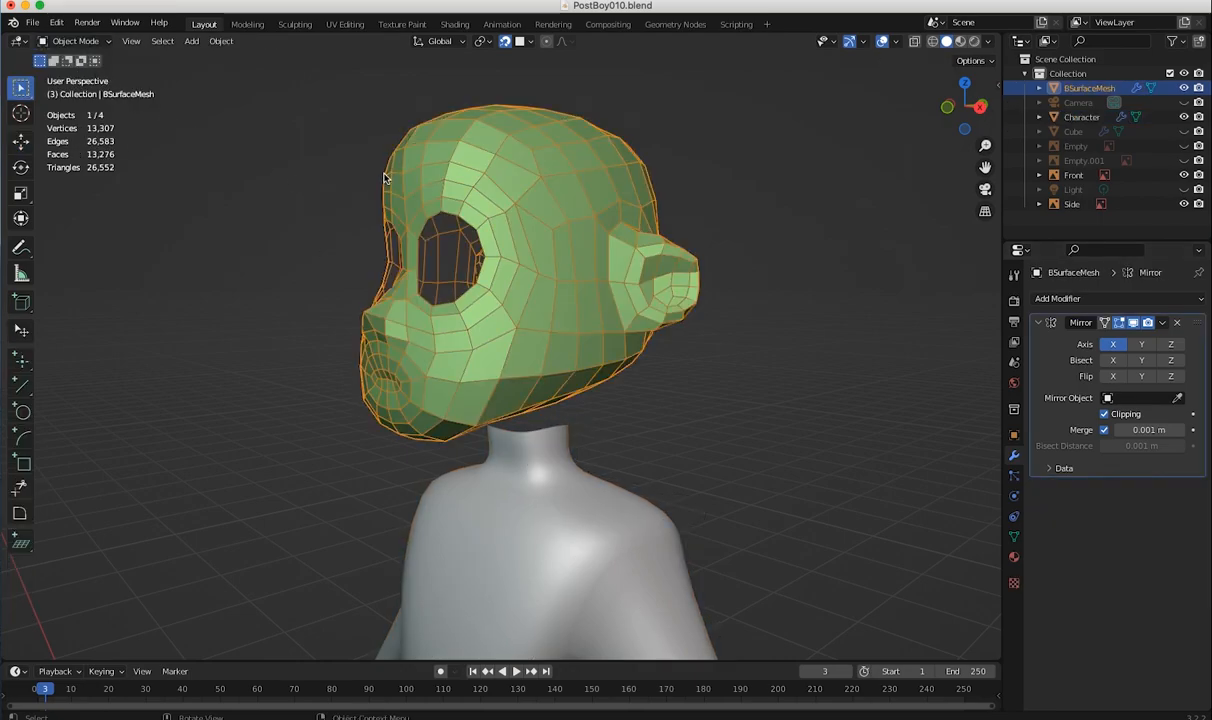
click(1066, 300)
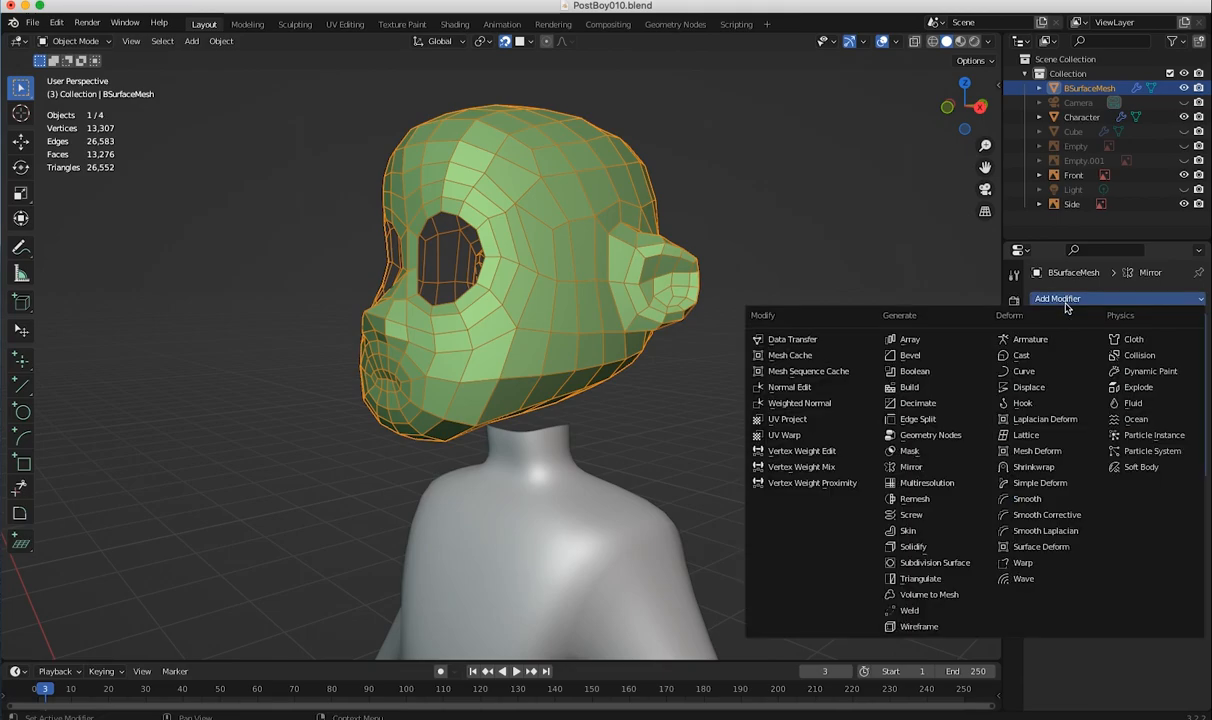
click(921, 564)
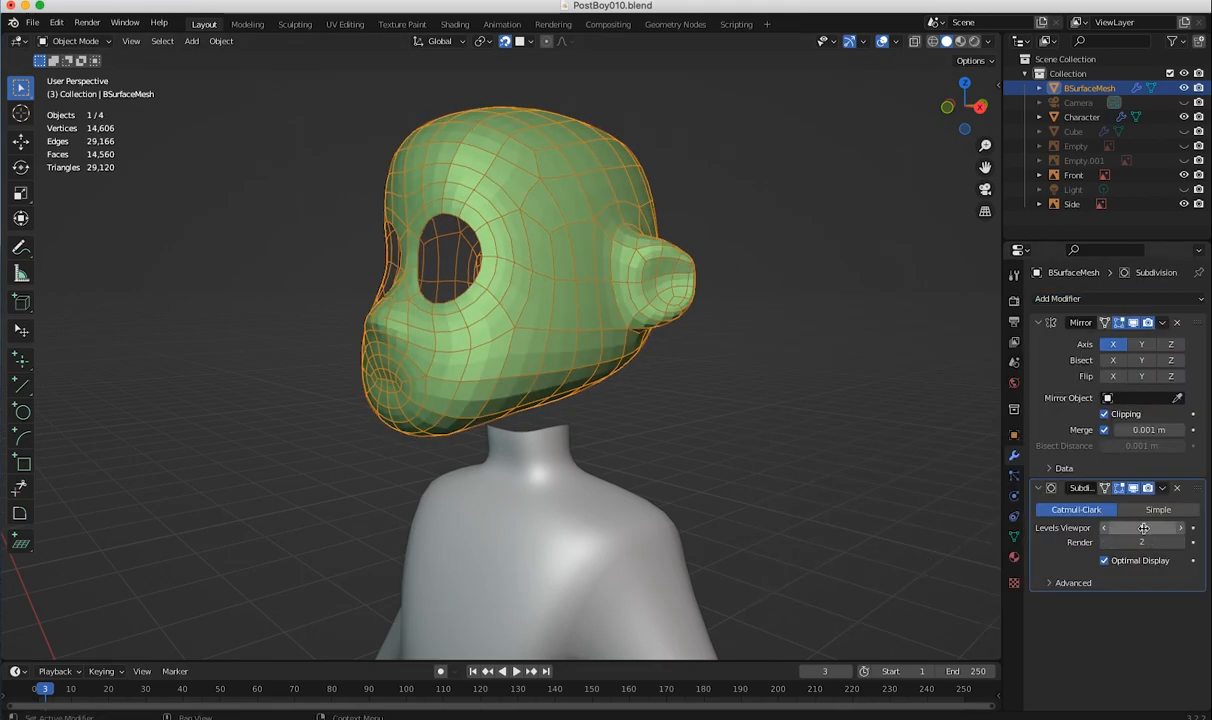
- Shade the head smooth and set its Subdivision modifier's viewport level to 2
right_click(490, 172)
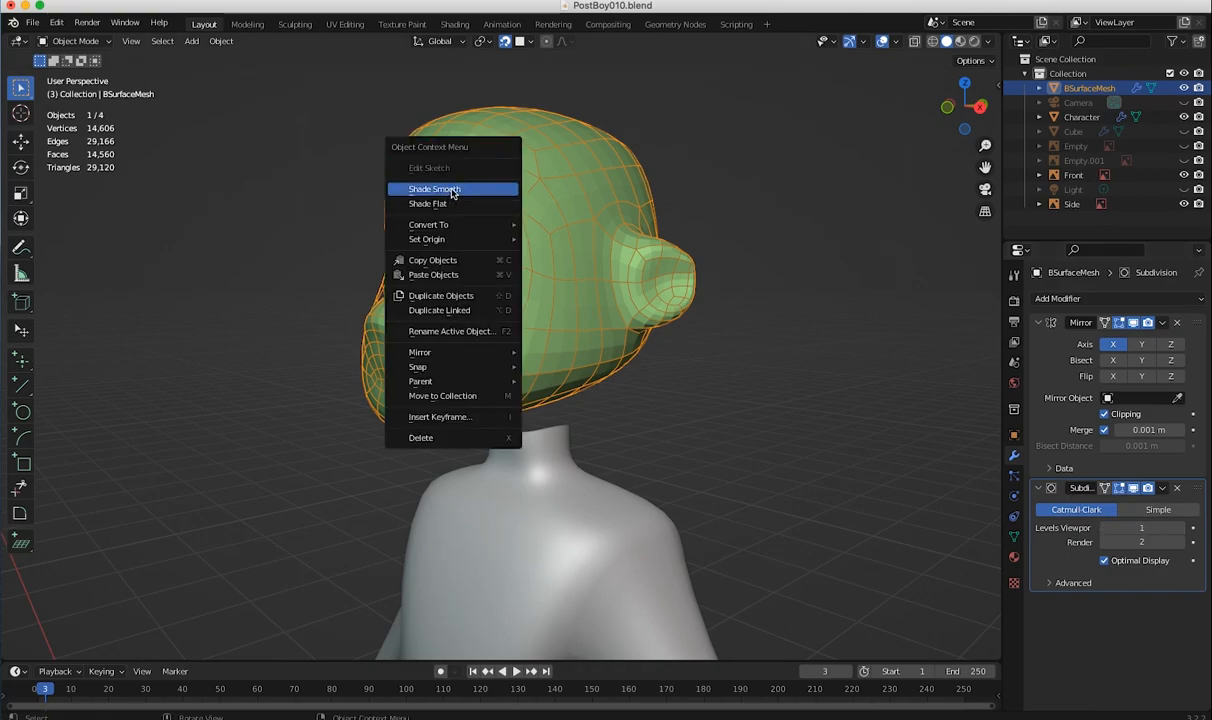
click(452, 190)
mouse_move(509, 271)
middle_down()
mouse_move(682, 300)
mouse_move(630, 257)
mouse_move(557, 263)
mouse_move(535, 284)
mouse_move(465, 273)
mouse_move(404, 304)
mouse_move(398, 263)
mouse_move(676, 352)
middle_up()
click(1181, 528)
- Edit the head mesh and select the four edges along the border of its neck opening in edge selection mode
click(70, 41)
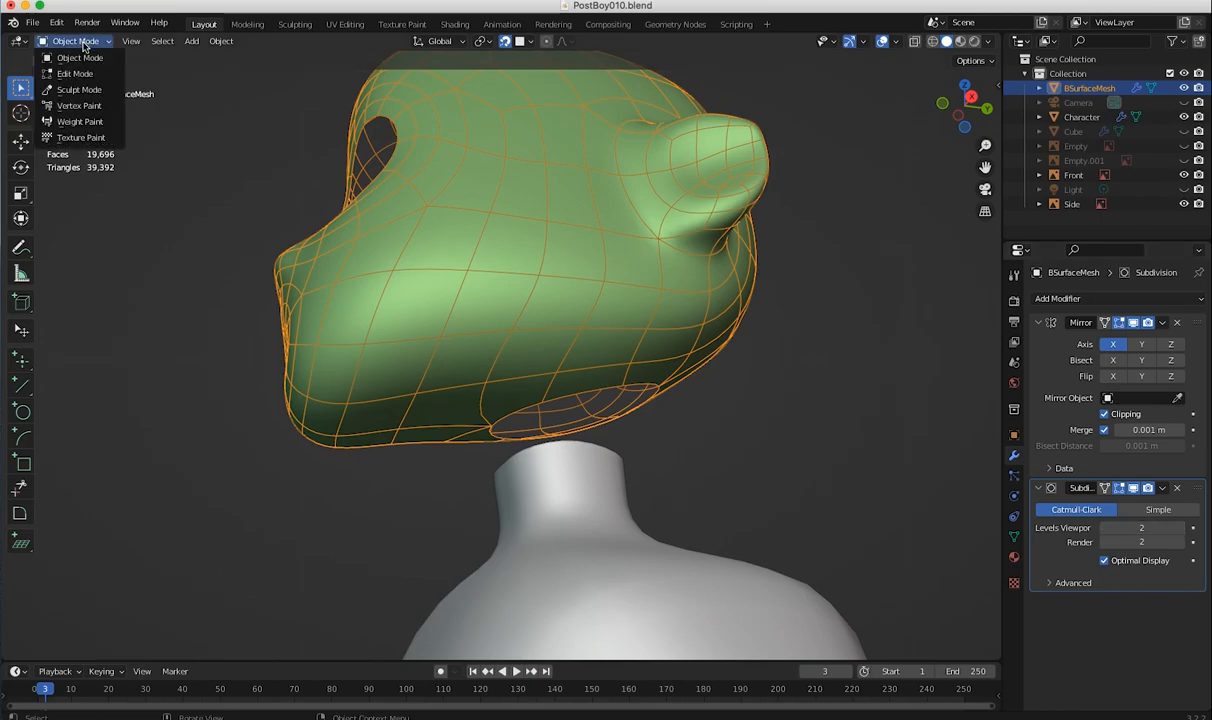
click(75, 69)
middle_drag(484, 325, 482, 295)
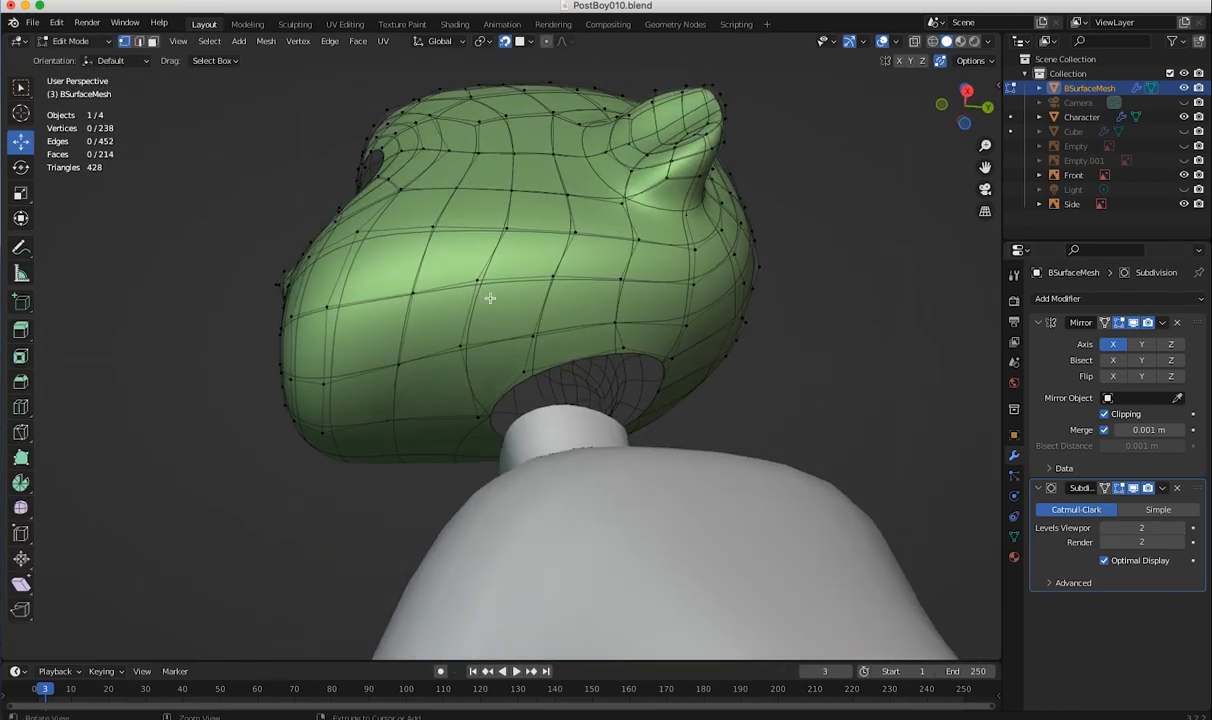
scroll(435, 280, up, 2)
shift+middle_drag(408, 270, 446, 311)
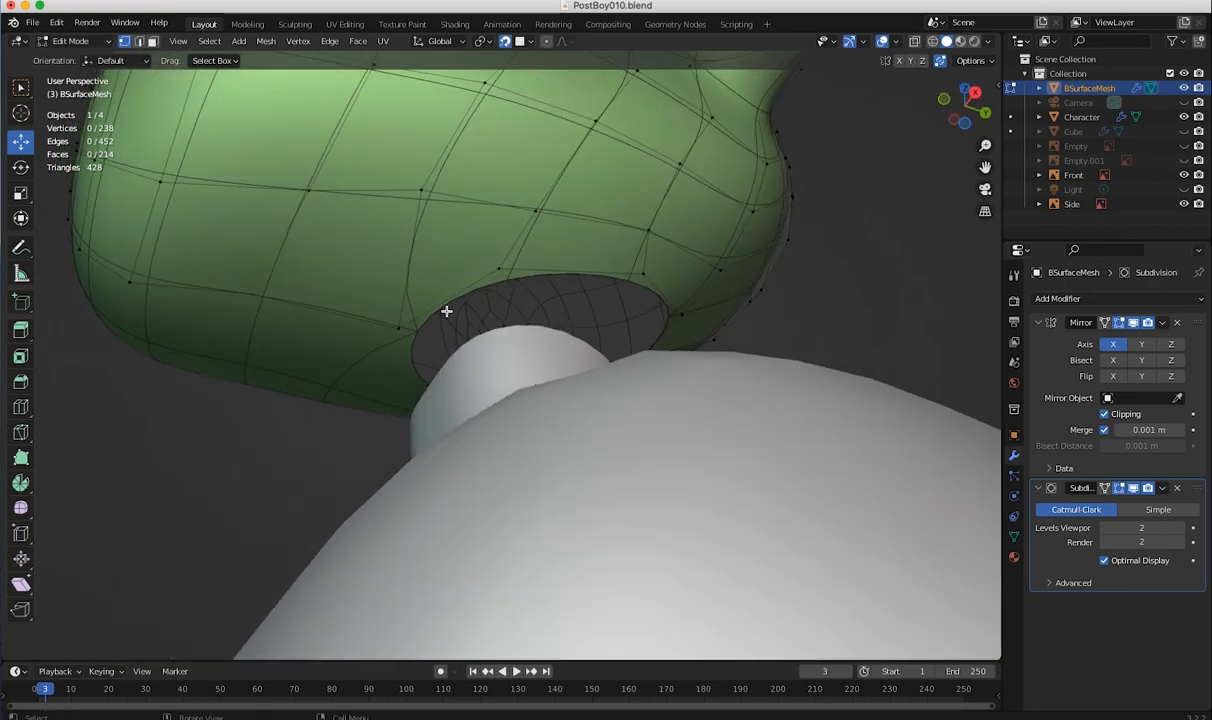
click(466, 285)
shift+click(557, 266)
shift+click(657, 289)
middle_drag(566, 298, 460, 308)
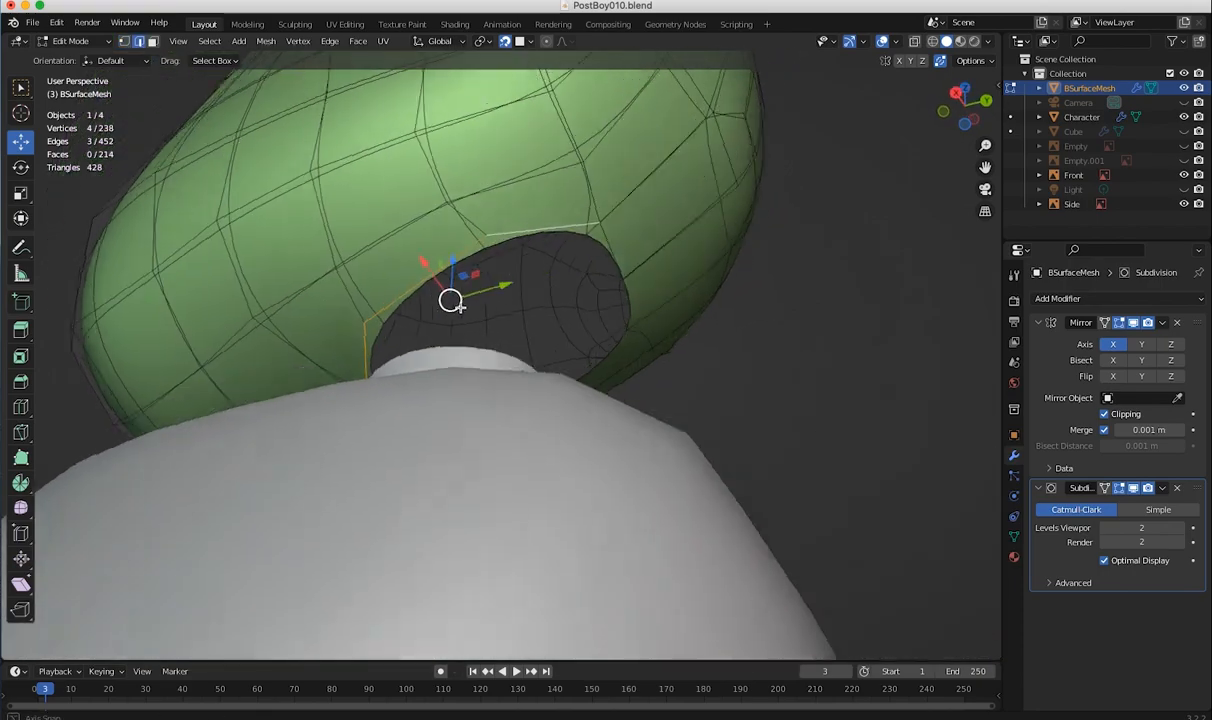
shift+click(585, 264)
middle_drag(585, 264, 420, 418)
key(space)
scroll(765, 456, down, 3)
key(space)
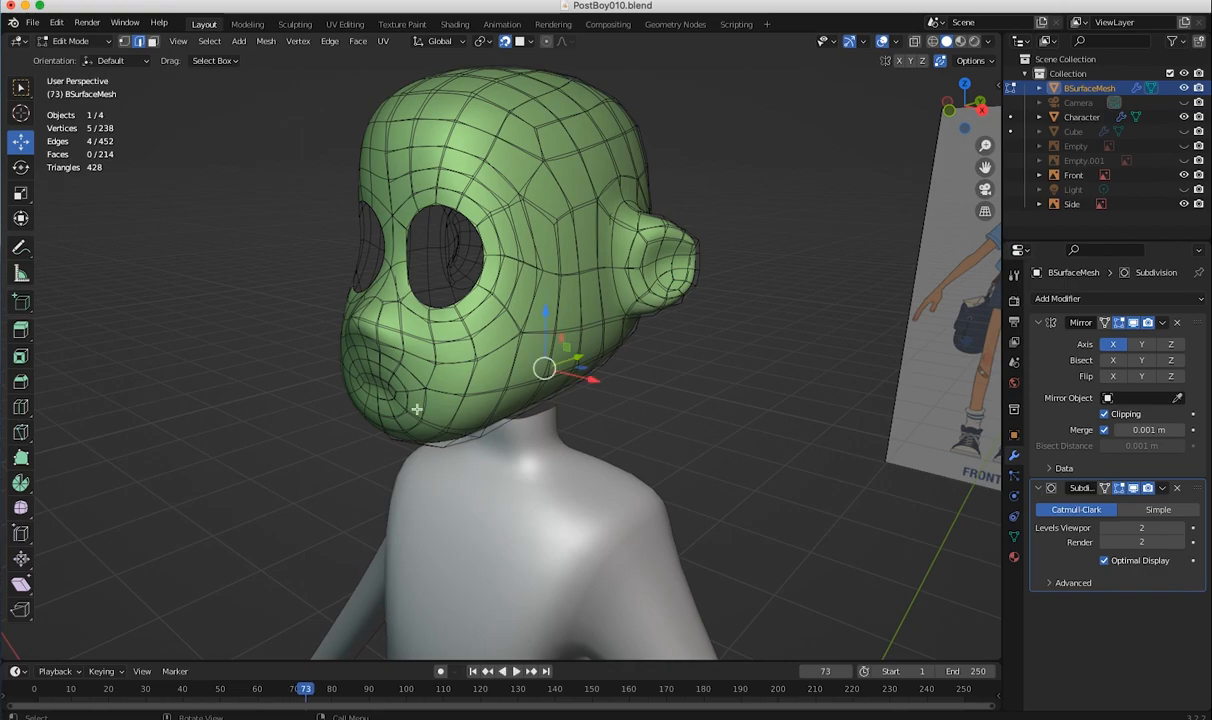
- Compare the head mesh with the front and side reference drawings and return to Object Mode
middle_drag(564, 241, 437, 263)
key(KP_1)
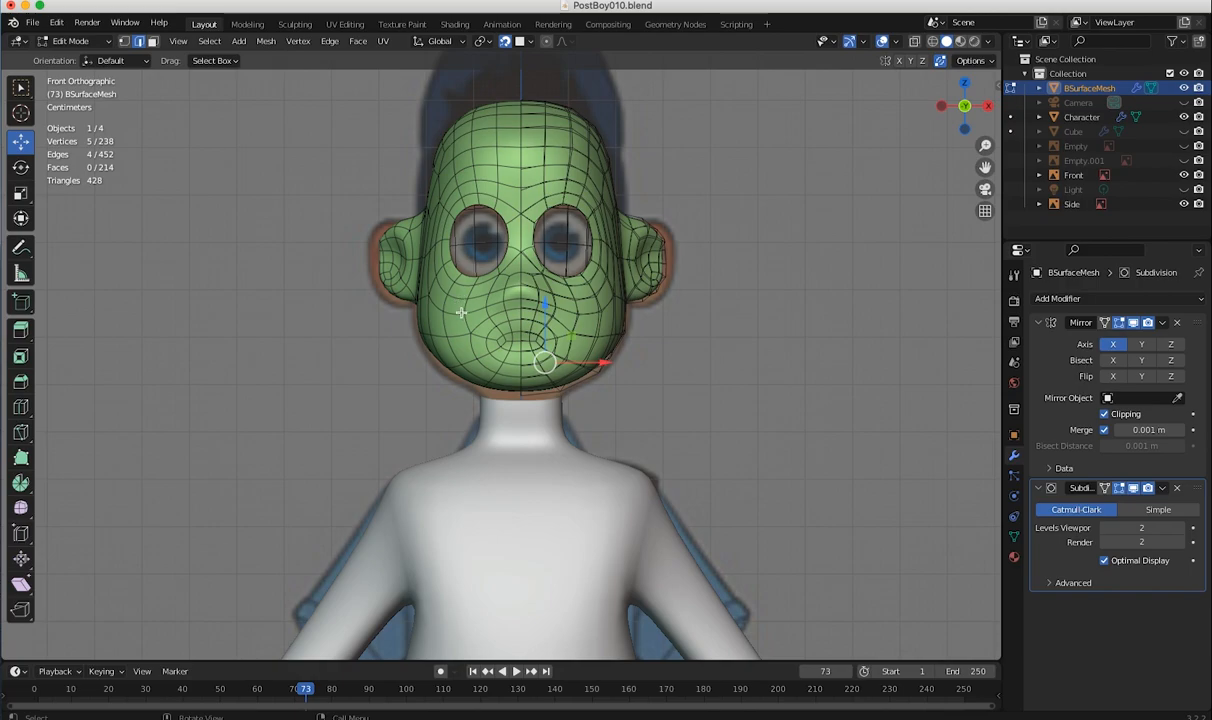
key(KP_3)
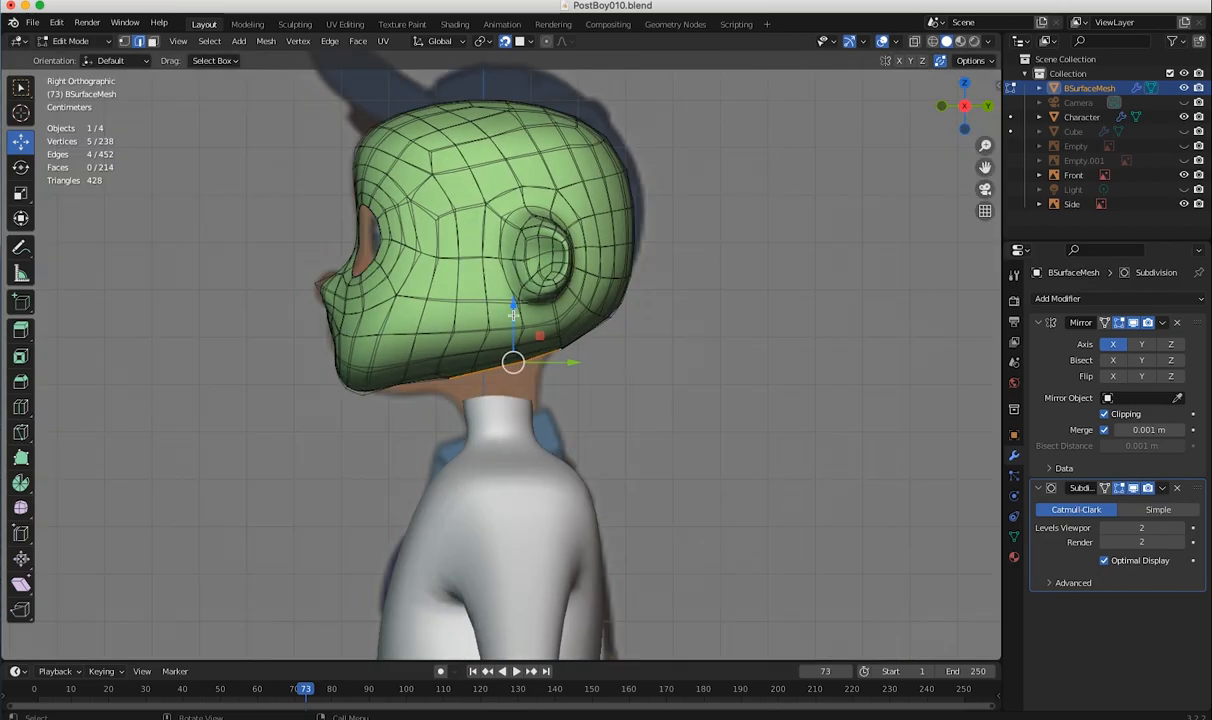
middle_drag(437, 375, 680, 400)
click(70, 42)
click(77, 58)
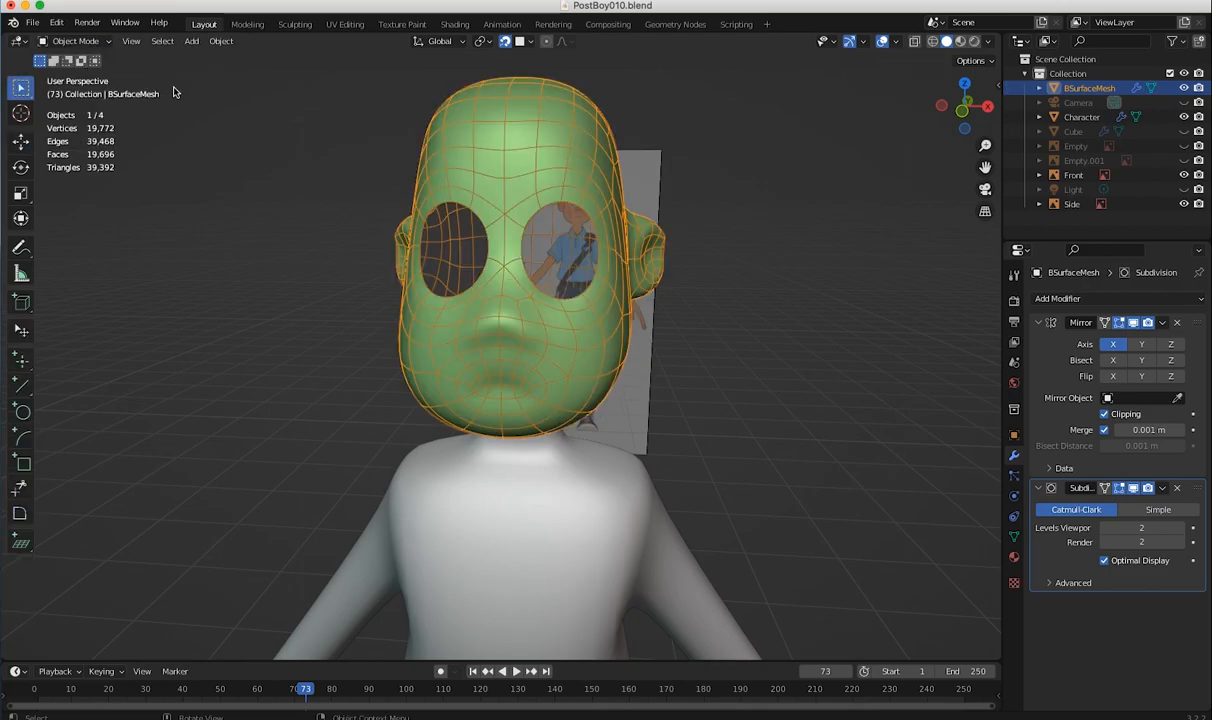
- Try joining the retopologized head mesh into the Character body object
middle_drag(566, 400, 445, 351)
click(534, 443)
shift+click(492, 347)
shift+click(524, 447)
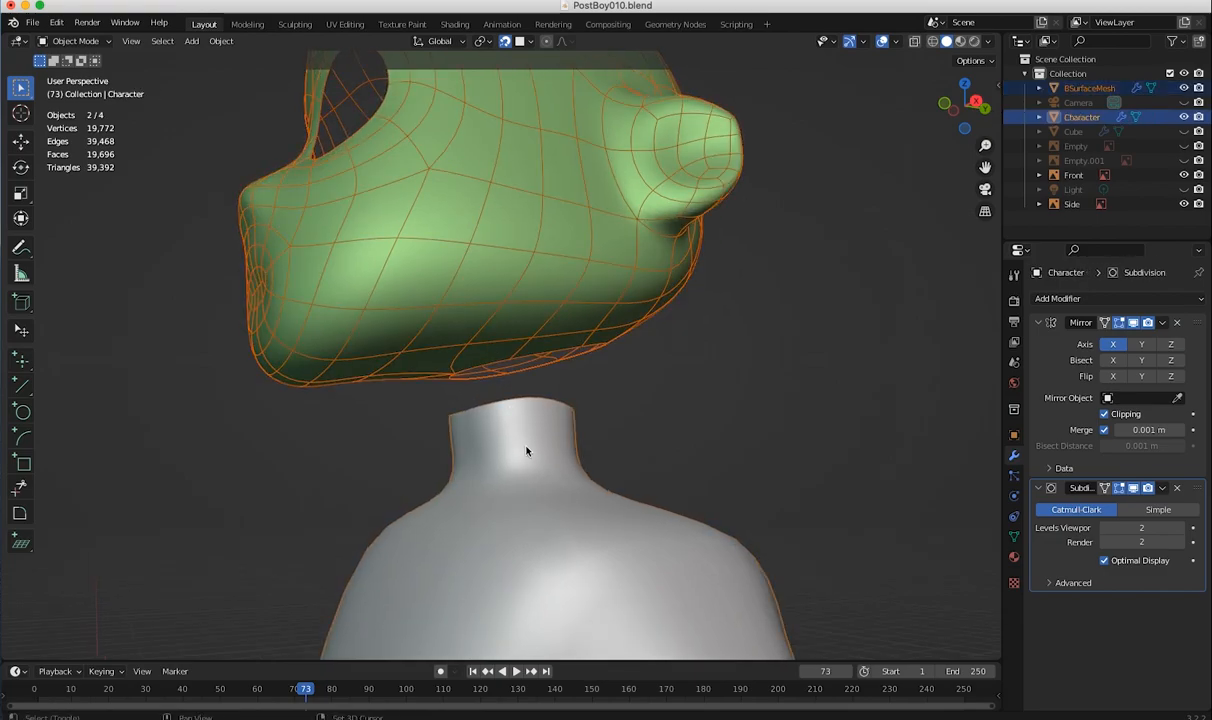
middle_drag(526, 450, 607, 499)
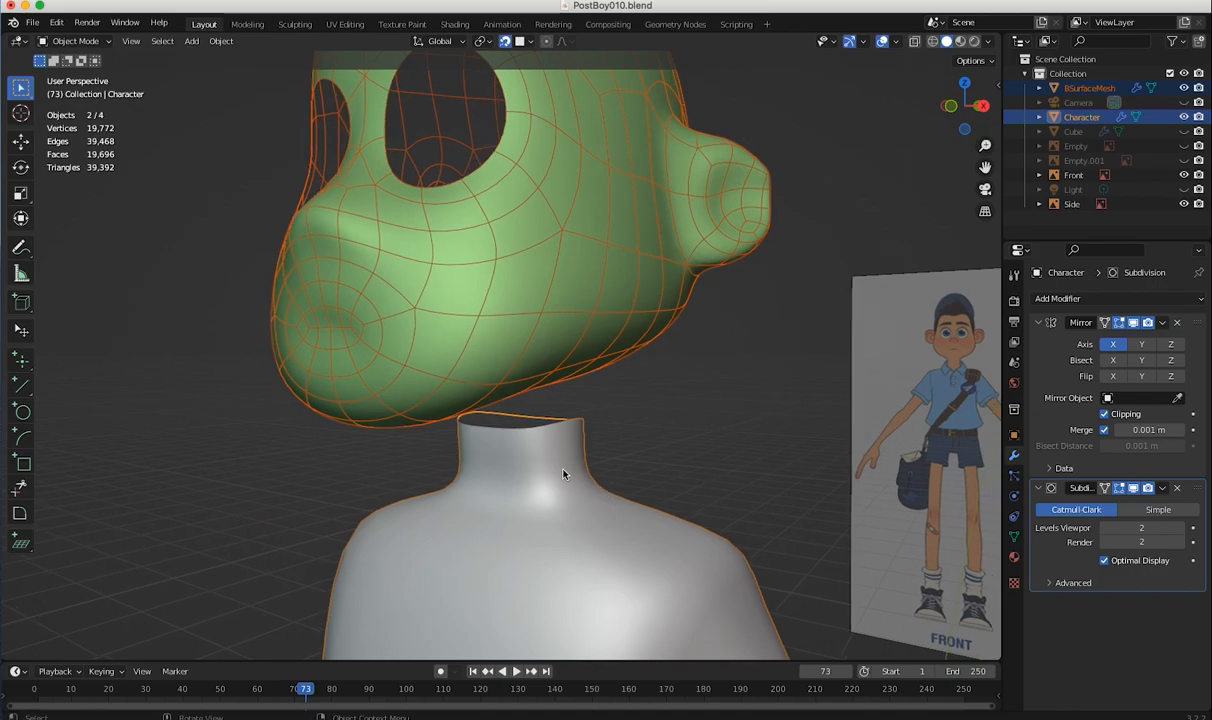
right_click(530, 445)
click(510, 484)
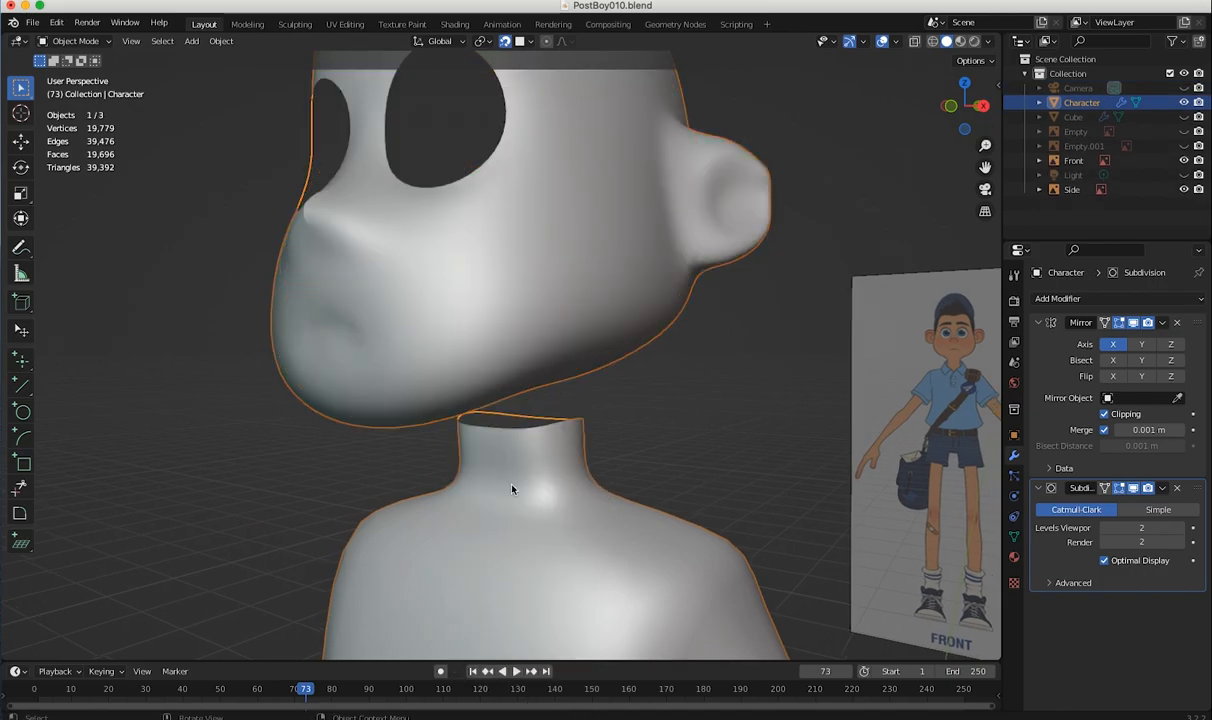
- Inspect the joined head and neck from several angles and undo the join
middle_drag(547, 480, 595, 463)
ctrl+middle_drag(522, 428, 385, 324)
middle_drag(565, 335, 281, 241)
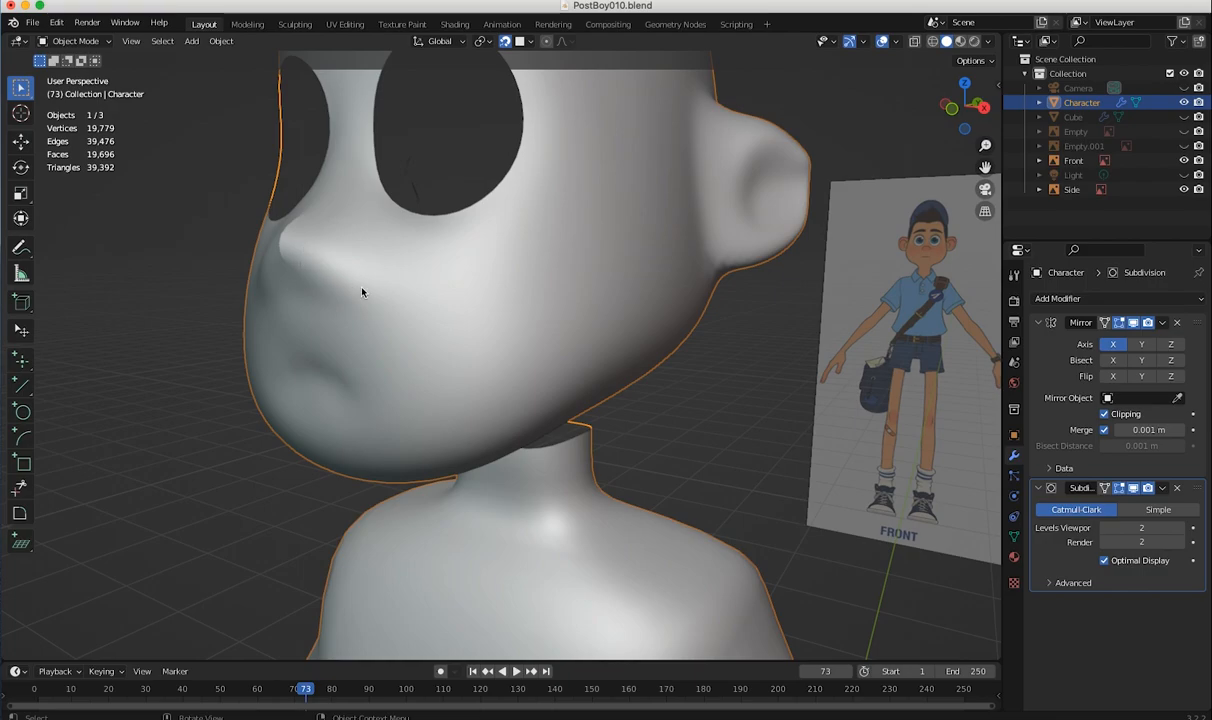
middle_drag(563, 491, 495, 483)
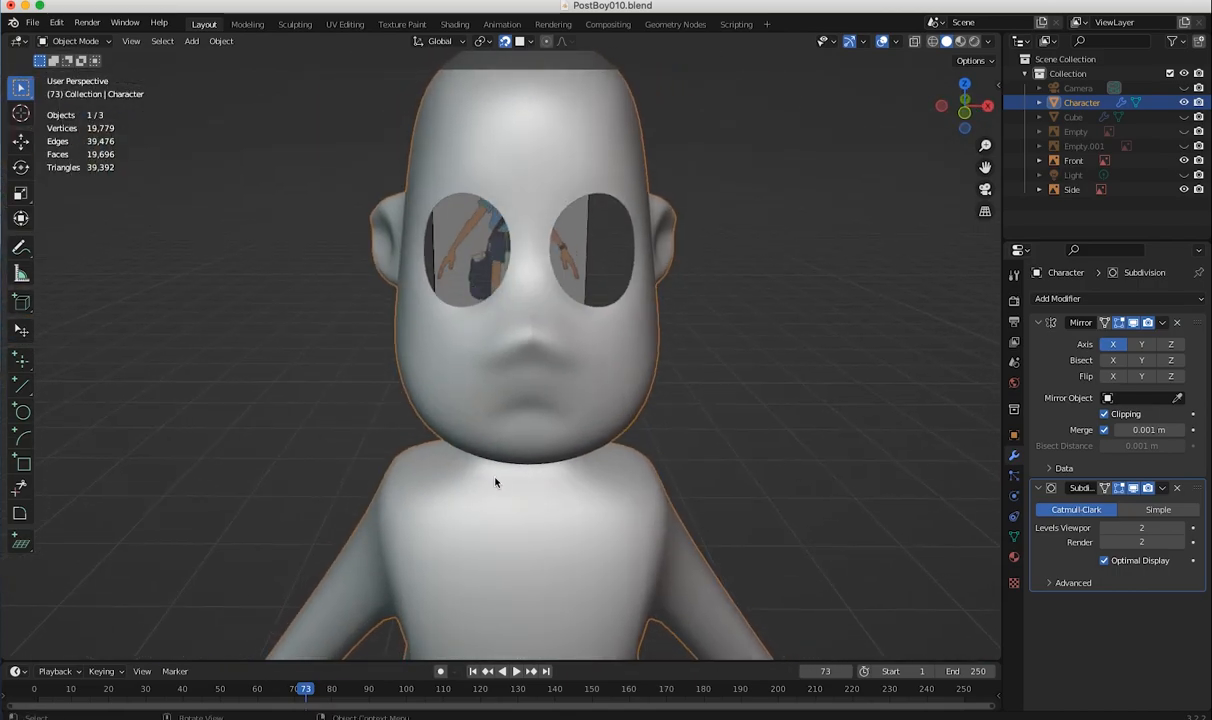
key(ctrl+z)
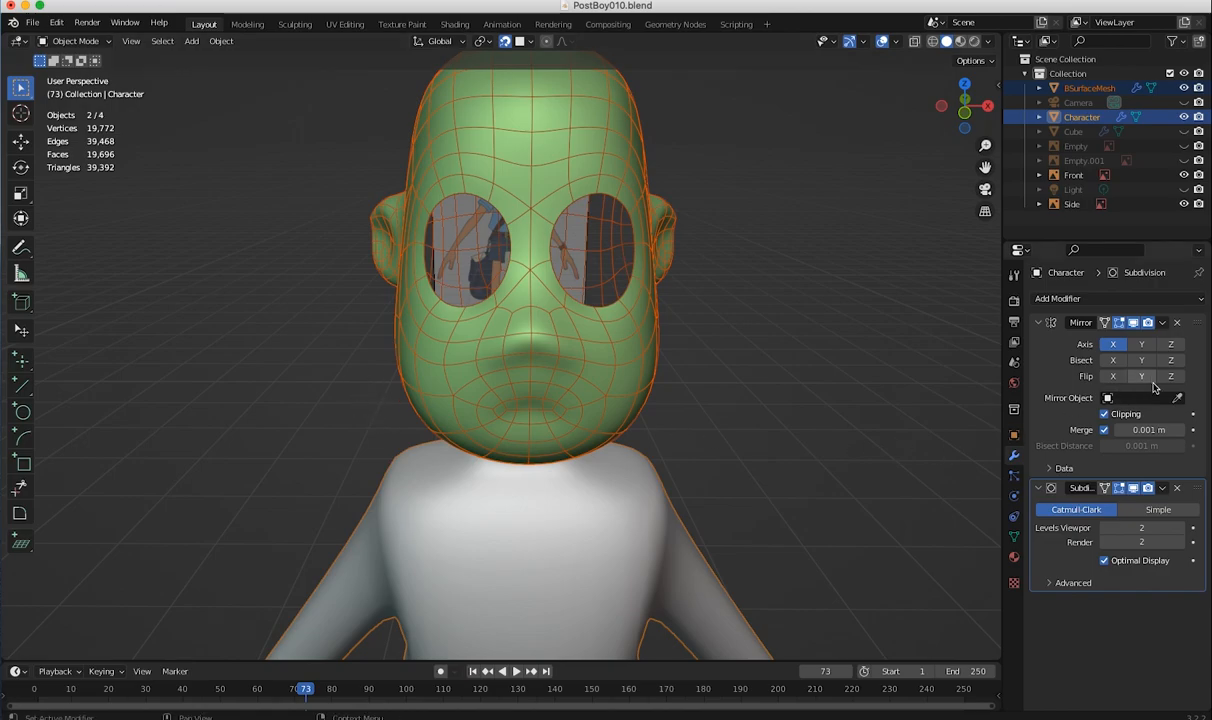
- Try placing the Character's Subdivision modifier above its Mirror modifier, and undo the reordering
drag(1198, 491, 1194, 333)
mouse_move(466, 367)
middle_down()
mouse_move(676, 360)
mouse_move(373, 316)
mouse_move(414, 311)
mouse_move(452, 352)
middle_up()
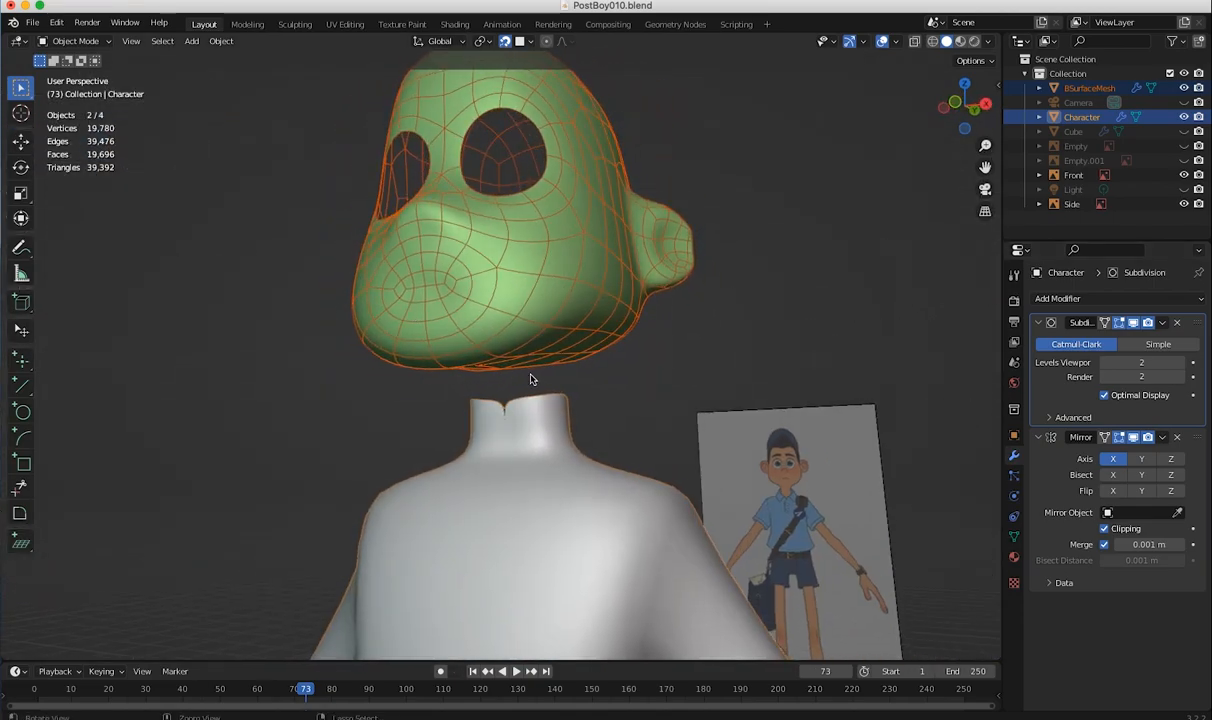
key(ctrl+z)
- Select only the head mesh and move its Subdivision modifier above the Mirror modifier
click(551, 334)
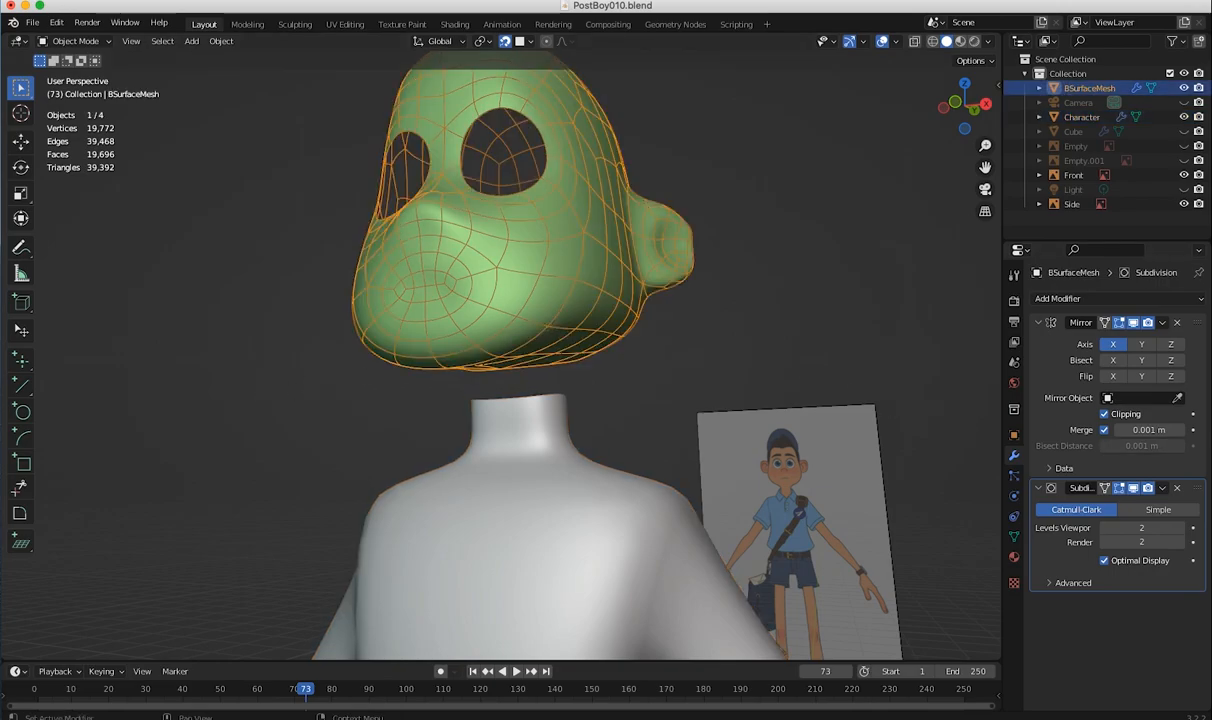
drag(1190, 496, 1189, 322)
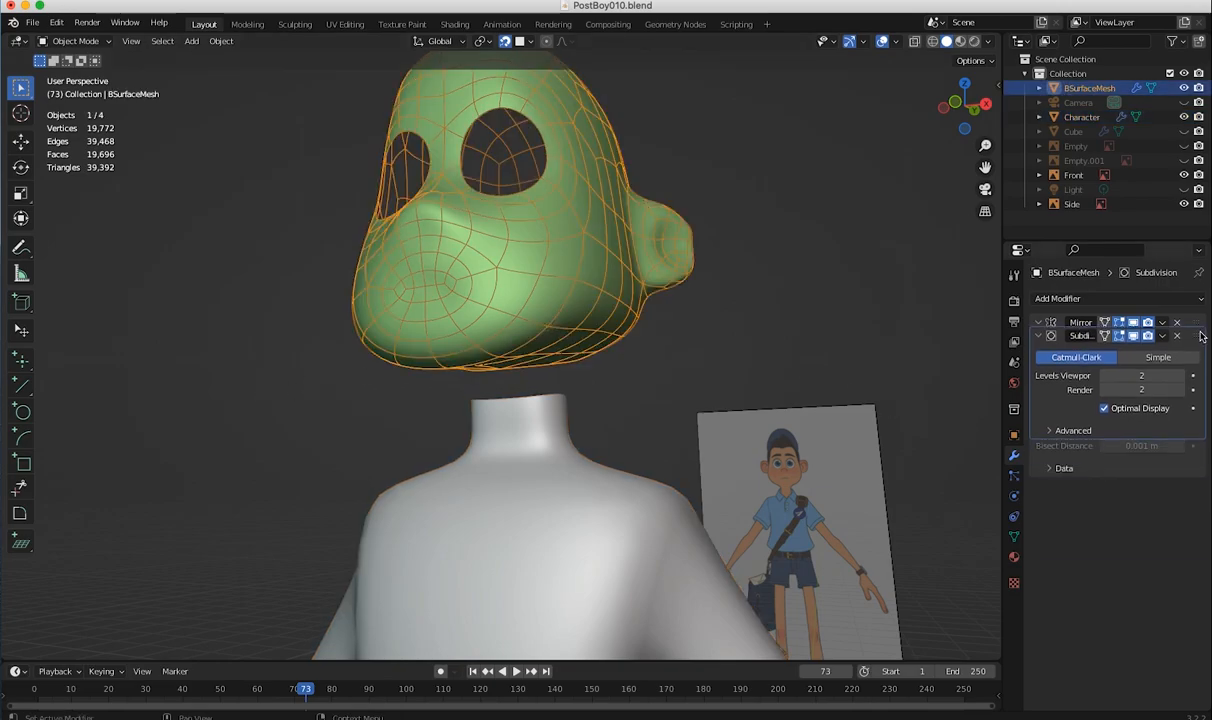
middle_drag(823, 385, 370, 369)
- Examine the back border of the head's neck opening in Edit Mode and return to Object Mode
click(80, 44)
click(78, 55)
mouse_move(398, 281)
middle_down()
mouse_move(435, 252)
mouse_move(403, 260)
mouse_move(514, 281)
mouse_move(558, 316)
mouse_move(454, 314)
mouse_move(391, 279)
middle_up()
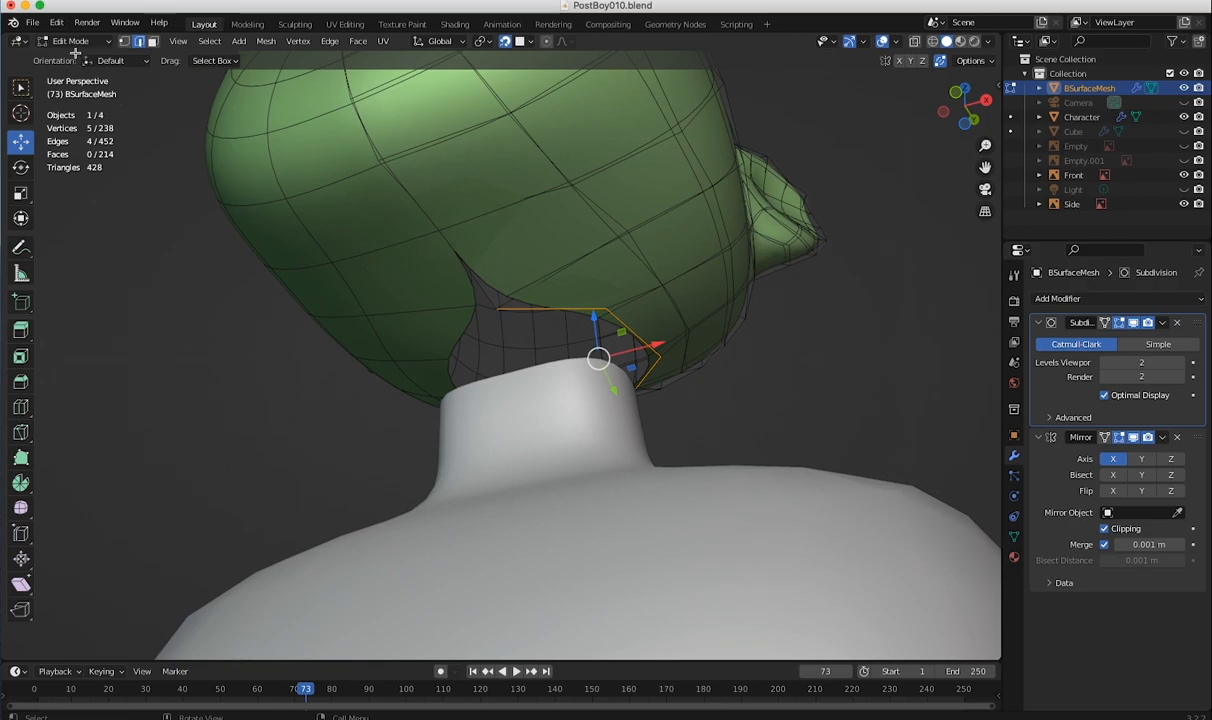
middle_drag(482, 323, 314, 211)
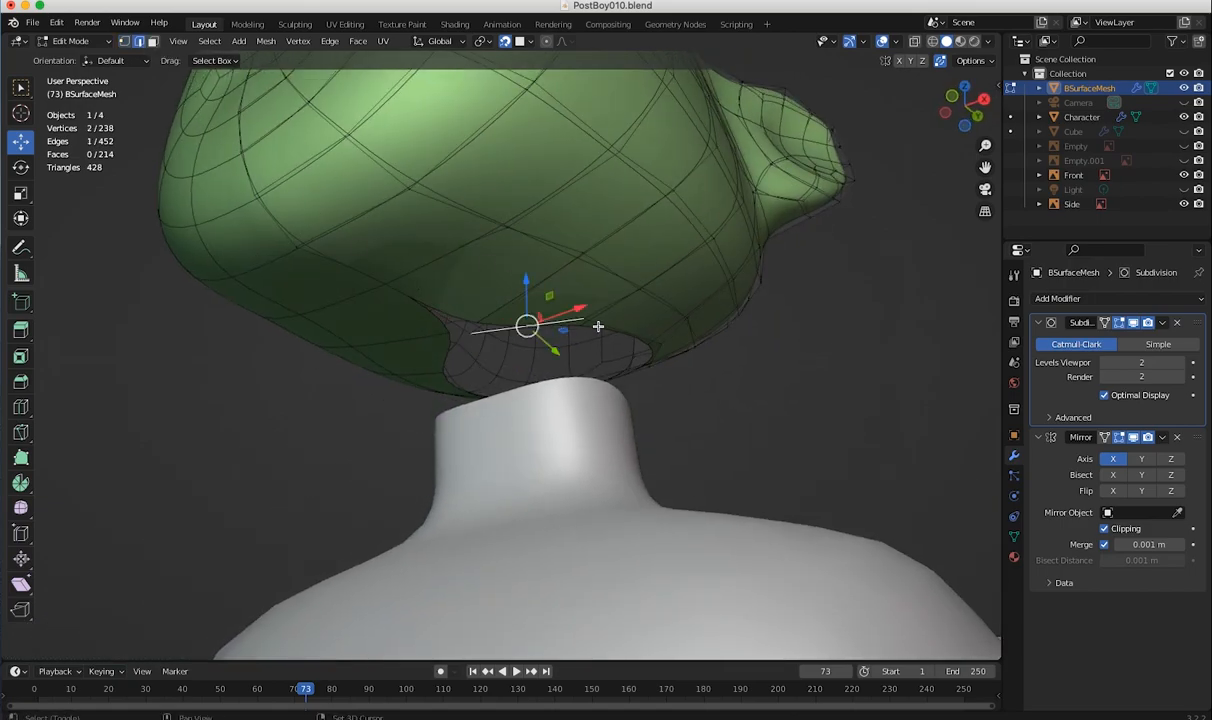
middle_drag(613, 329, 145, 92)
click(75, 43)
click(83, 62)
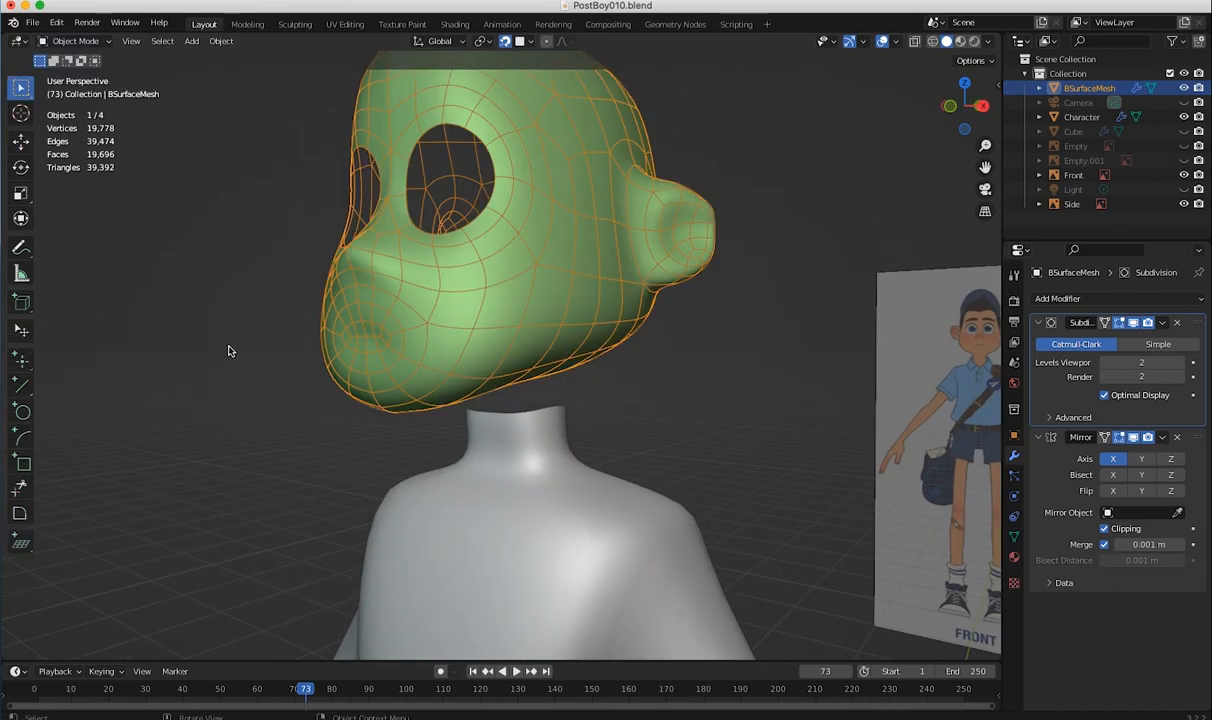
- Join the head mesh into the Character body so that Character stays the active object
shift+click(531, 474)
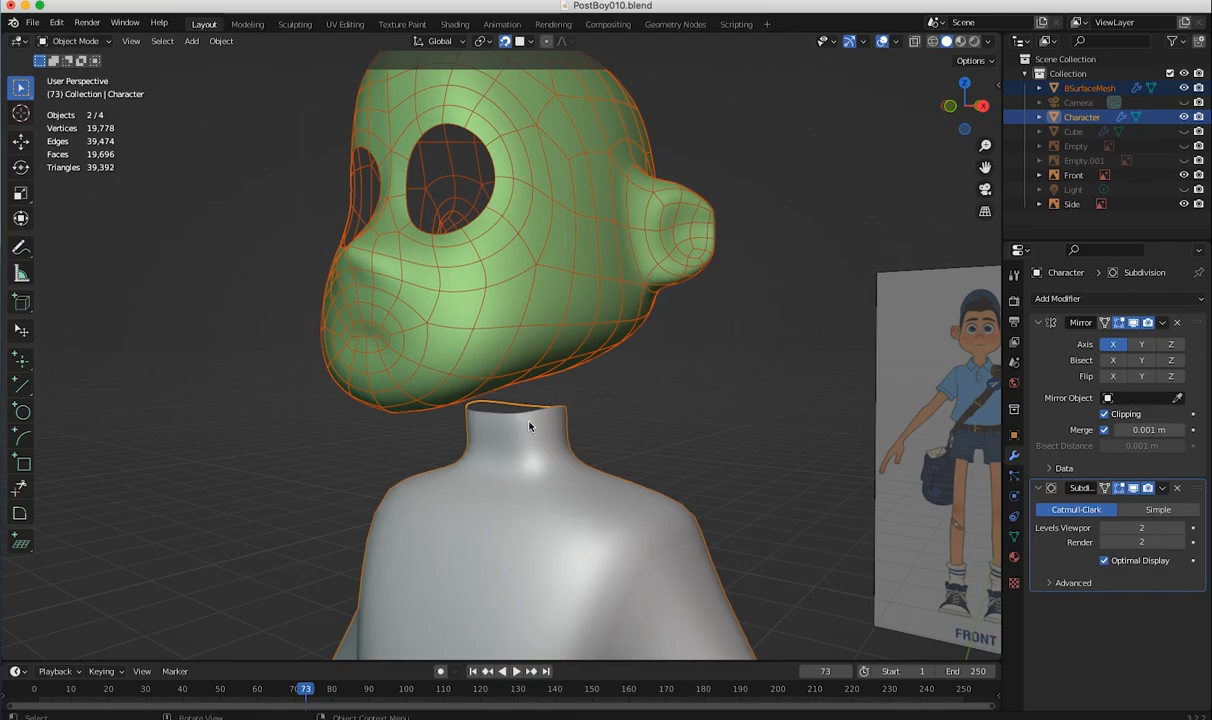
right_click(489, 403)
click(488, 426)
middle_drag(493, 426, 402, 357)
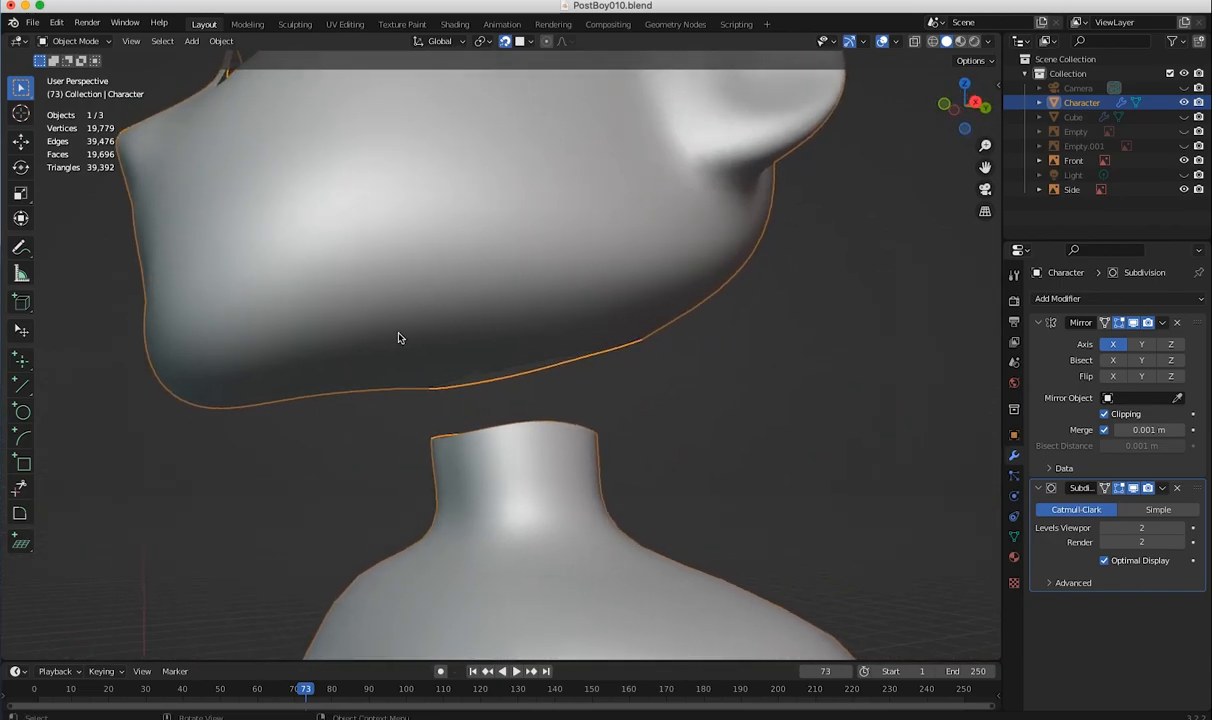
- Select the facing border edges of the head's neck opening and the body's neck rim, and bridge the edge loops
click(75, 40)
click(70, 68)
middle_drag(390, 250, 479, 323)
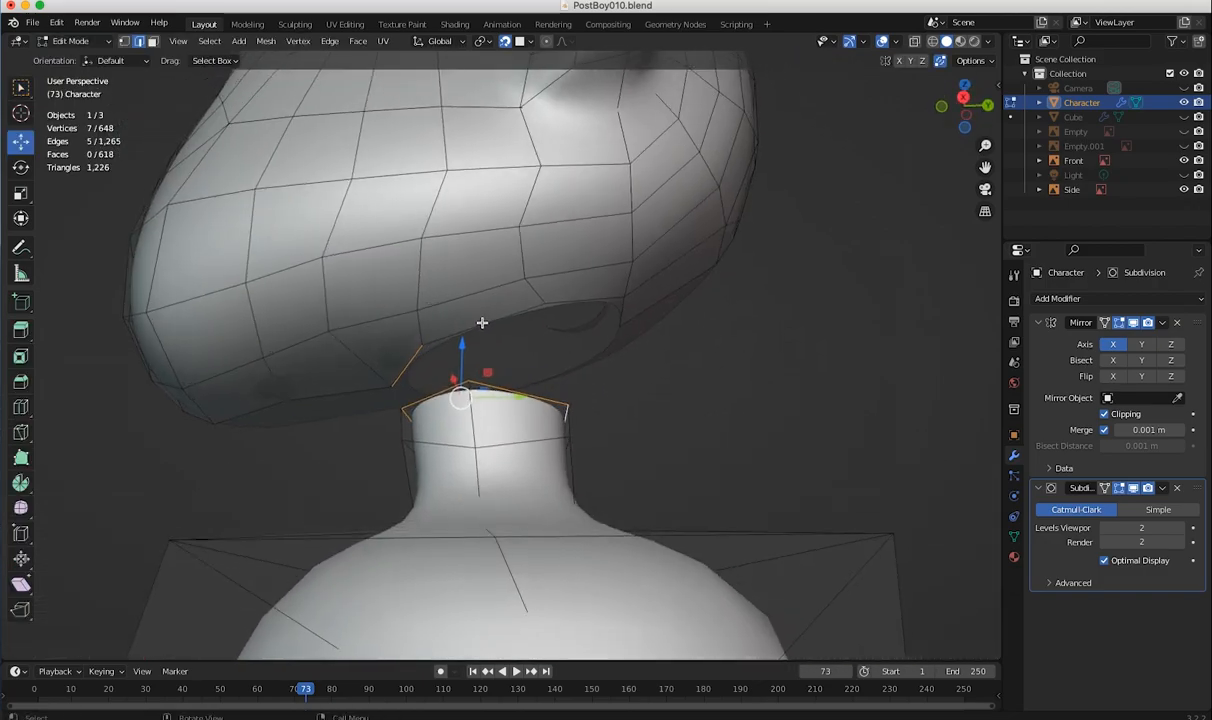
shift+click(620, 317)
middle_drag(620, 317, 646, 373)
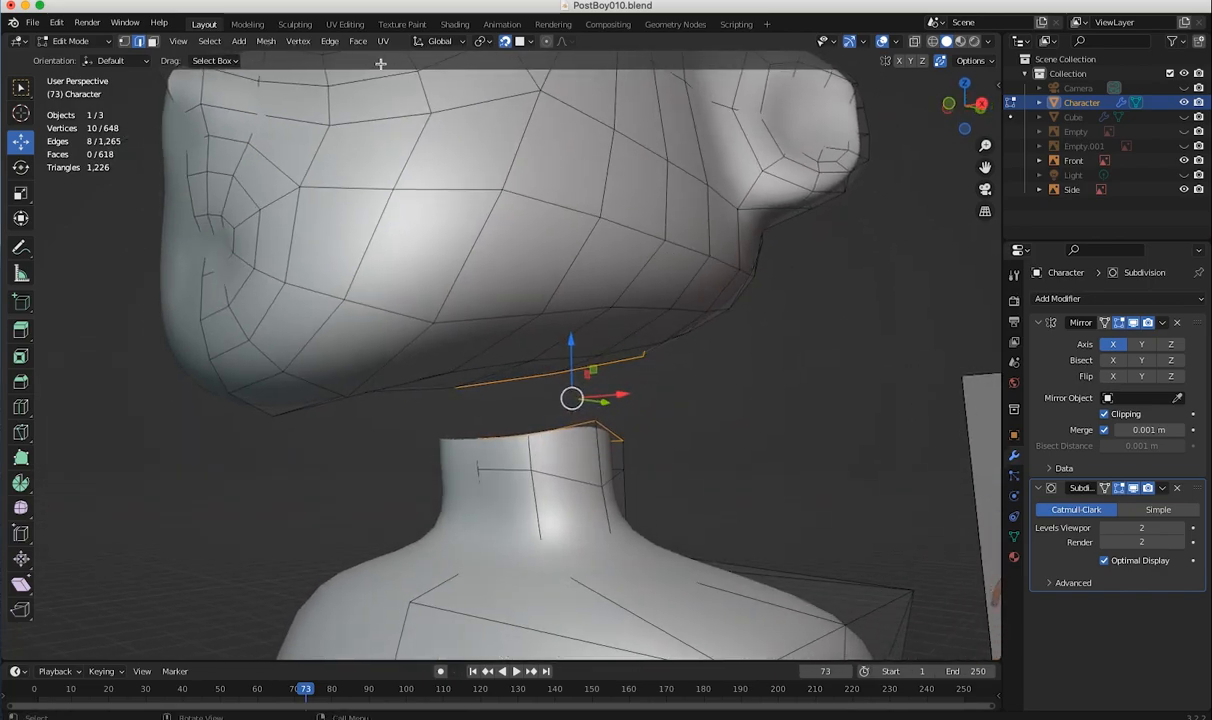
click(330, 42)
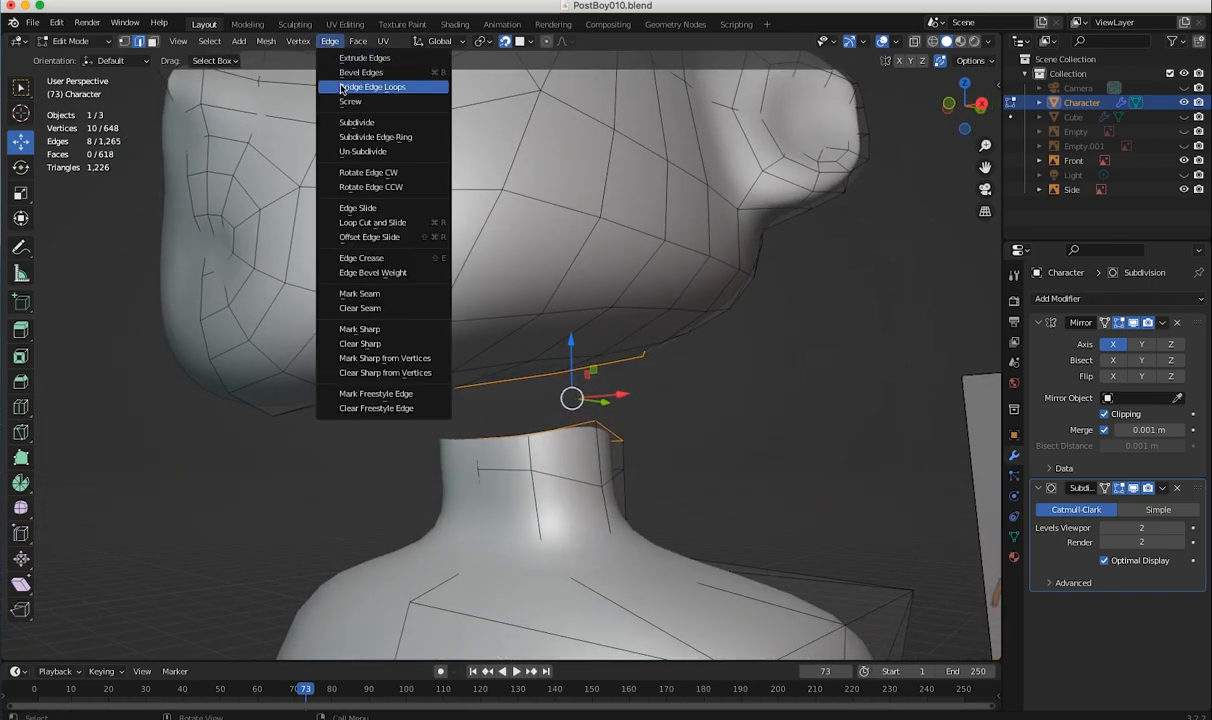
click(349, 89)
- Inspect the bridged neck from several angles and return to Object Mode
middle_drag(349, 89, 401, 308)
scroll(620, 452, down, 6)
middle_drag(620, 452, 560, 470)
scroll(500, 470, down, 2)
click(389, 384)
middle_drag(389, 384, 227, 183)
click(80, 43)
click(81, 58)
middle_drag(311, 319, 178, 276)
middle_drag(520, 335, 847, 432)
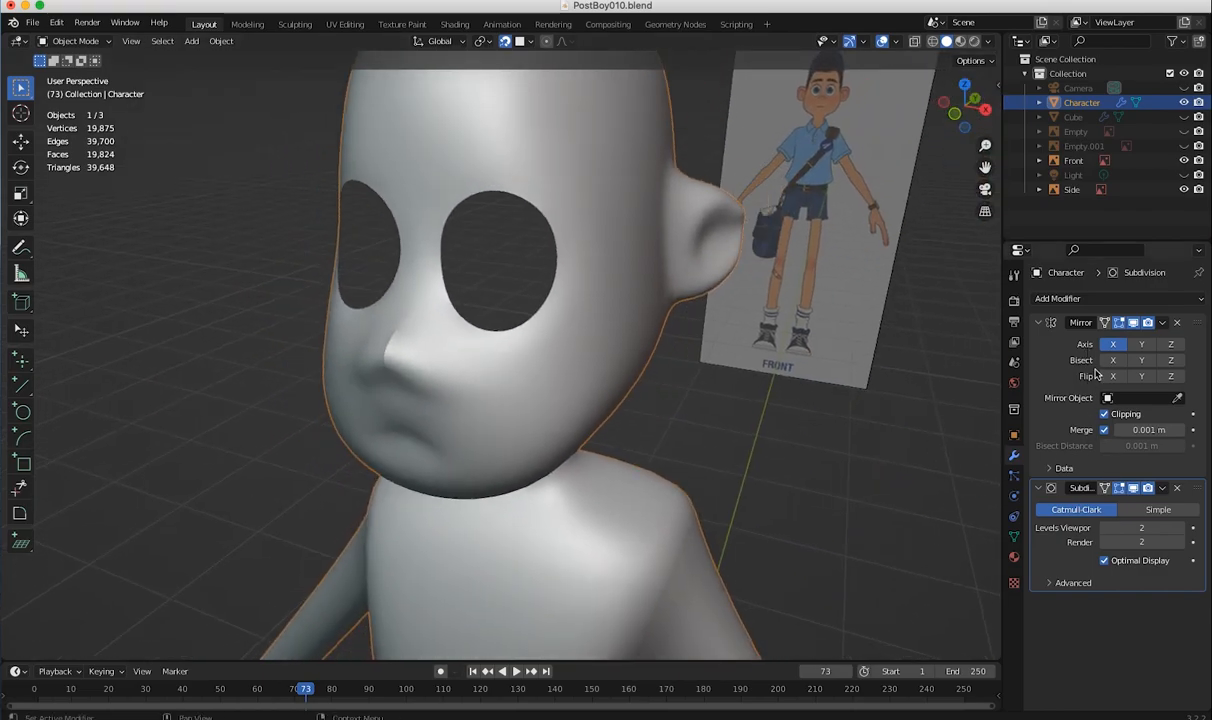
- Try moving the joined Character's Subdivision modifier above the Mirror modifier, and undo the change
drag(1200, 489, 1060, 325)
middle_drag(538, 420, 611, 407)
key(ctrl+z)
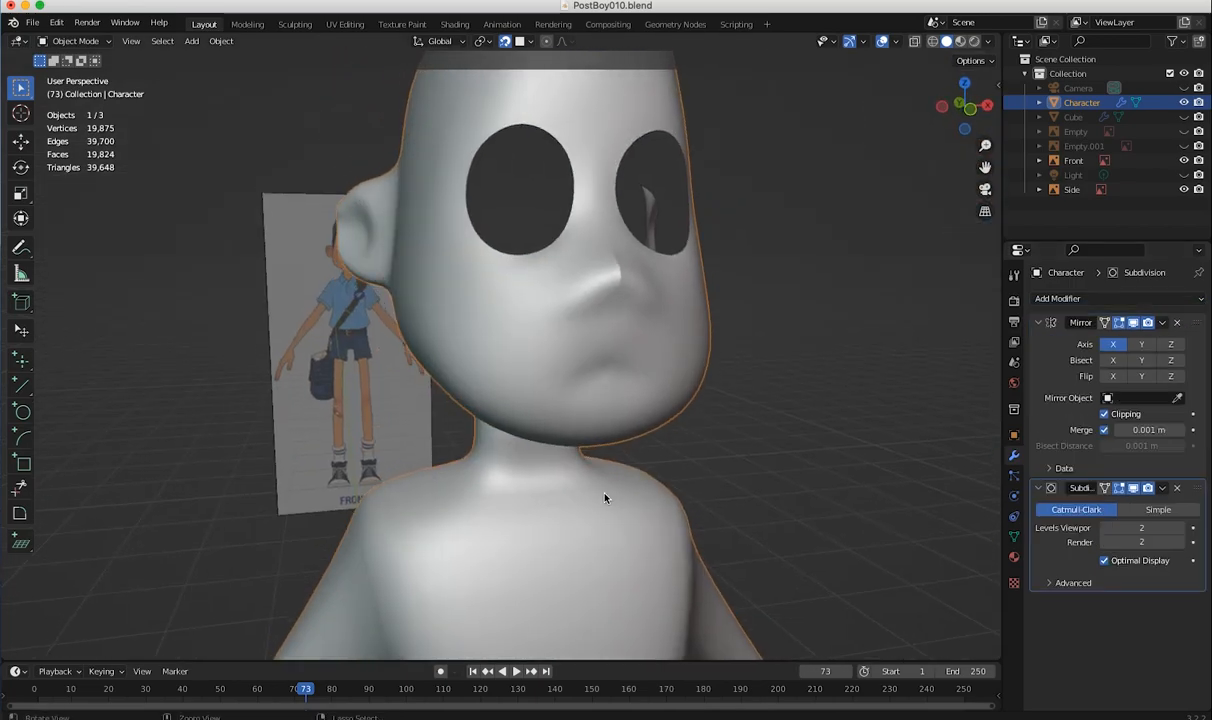
middle_drag(525, 476, 145, 78)
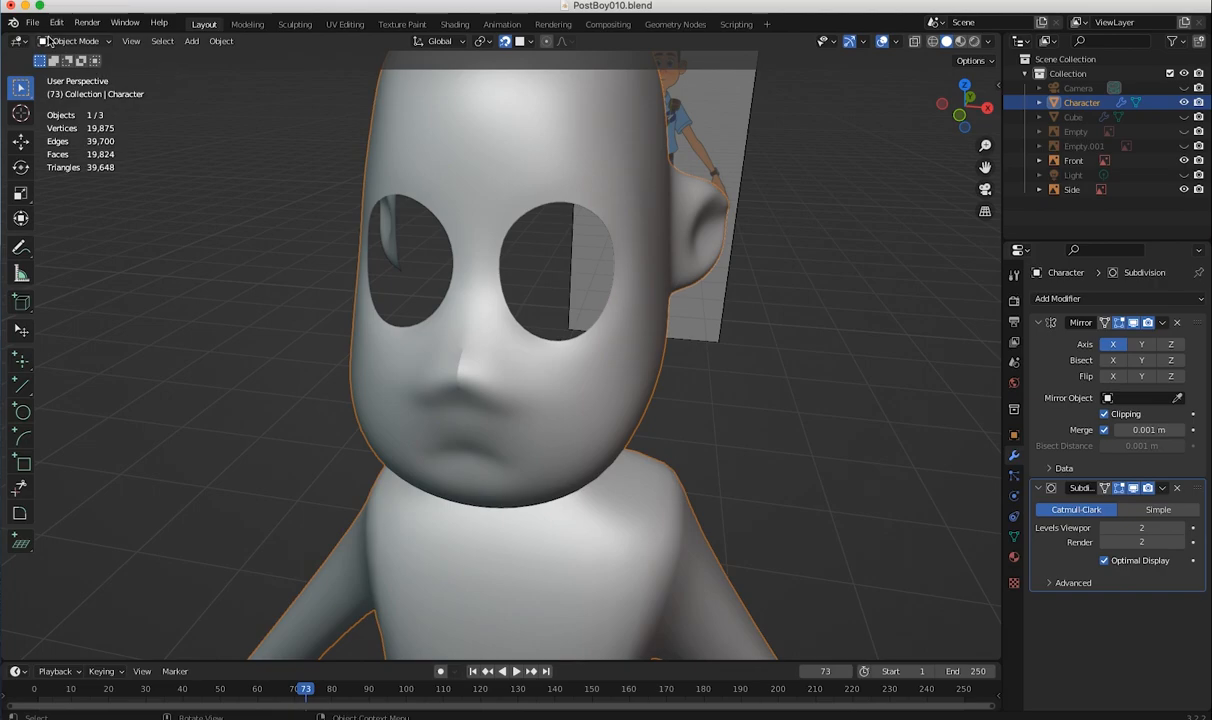
- Edit the Character mesh in vertex selection mode and reposition the centre-line vertex at the nose tip
click(65, 42)
click(76, 70)
middle_drag(362, 354, 433, 346)
scroll(419, 338, up, 6)
middle_drag(365, 316, 528, 342)
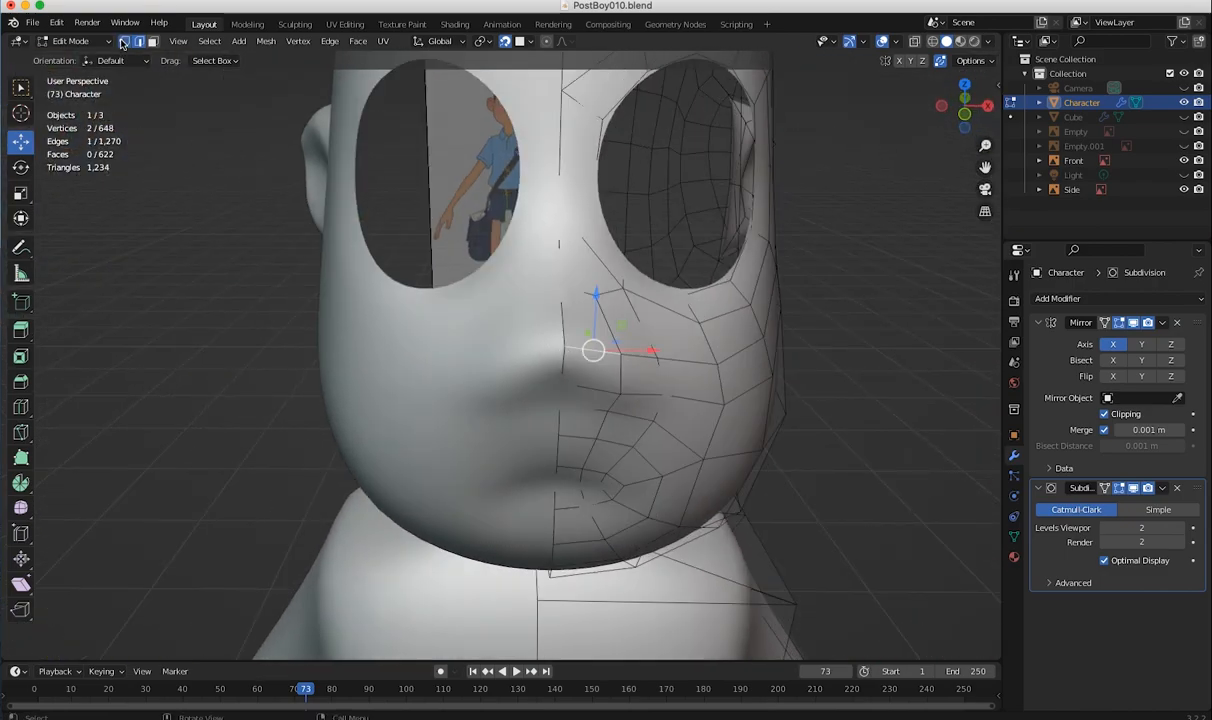
click(237, 283)
middle_drag(237, 283, 192, 269)
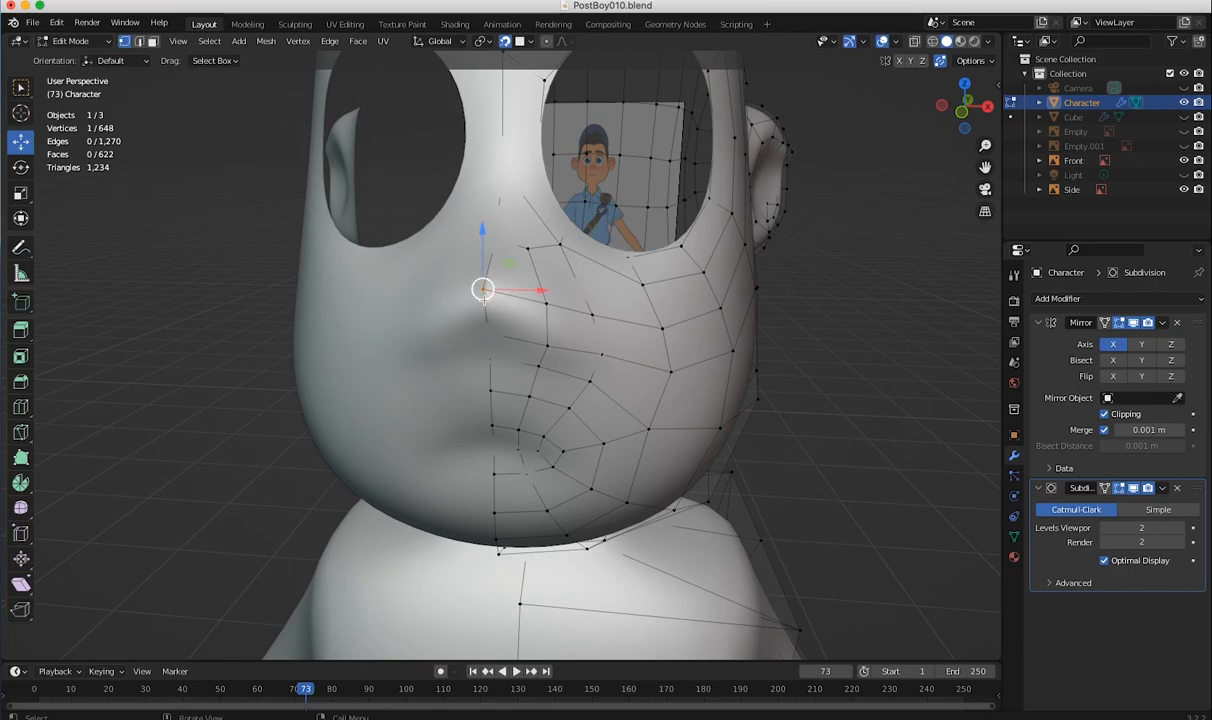
key(g)
click(537, 296)
mouse_move(537, 296)
middle_down()
mouse_move(506, 306)
mouse_move(521, 311)
middle_up()
click(873, 477)
- Select the edge loop around the eye opening and extrude it back into the head to form a socket rim
middle_drag(873, 477, 636, 465)
ctrl+middle_drag(525, 424, 281, 458)
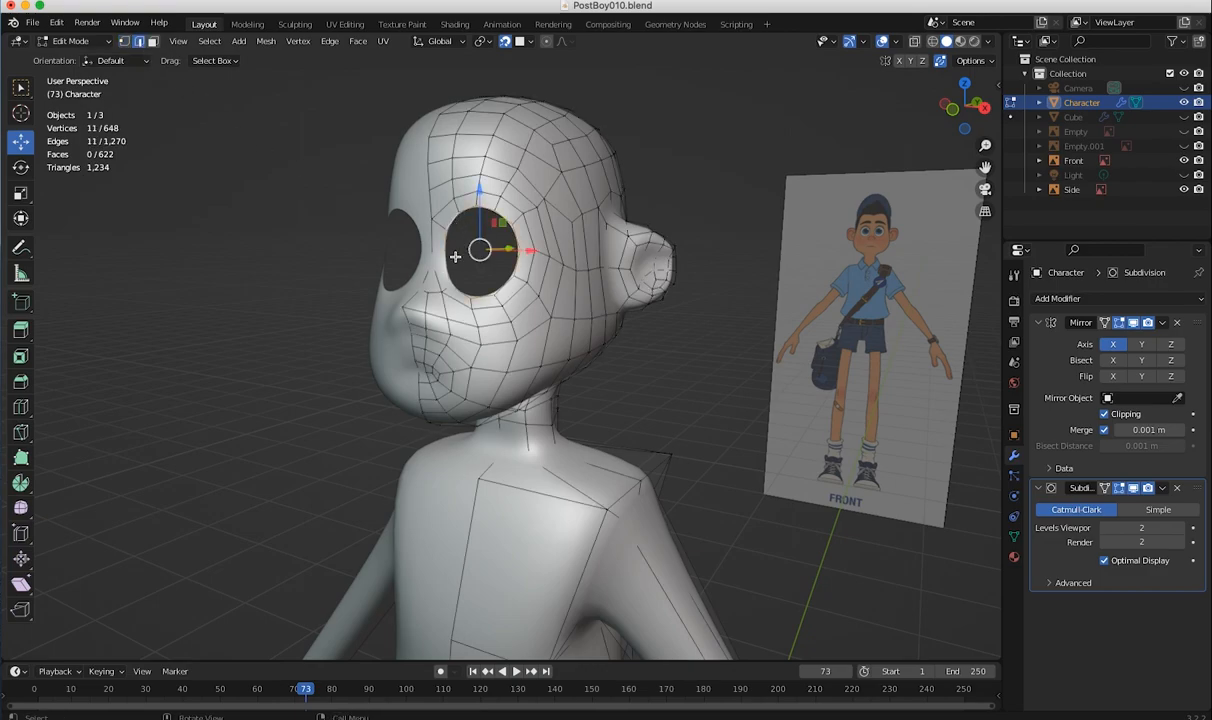
middle_drag(438, 288, 280, 374)
key(e)
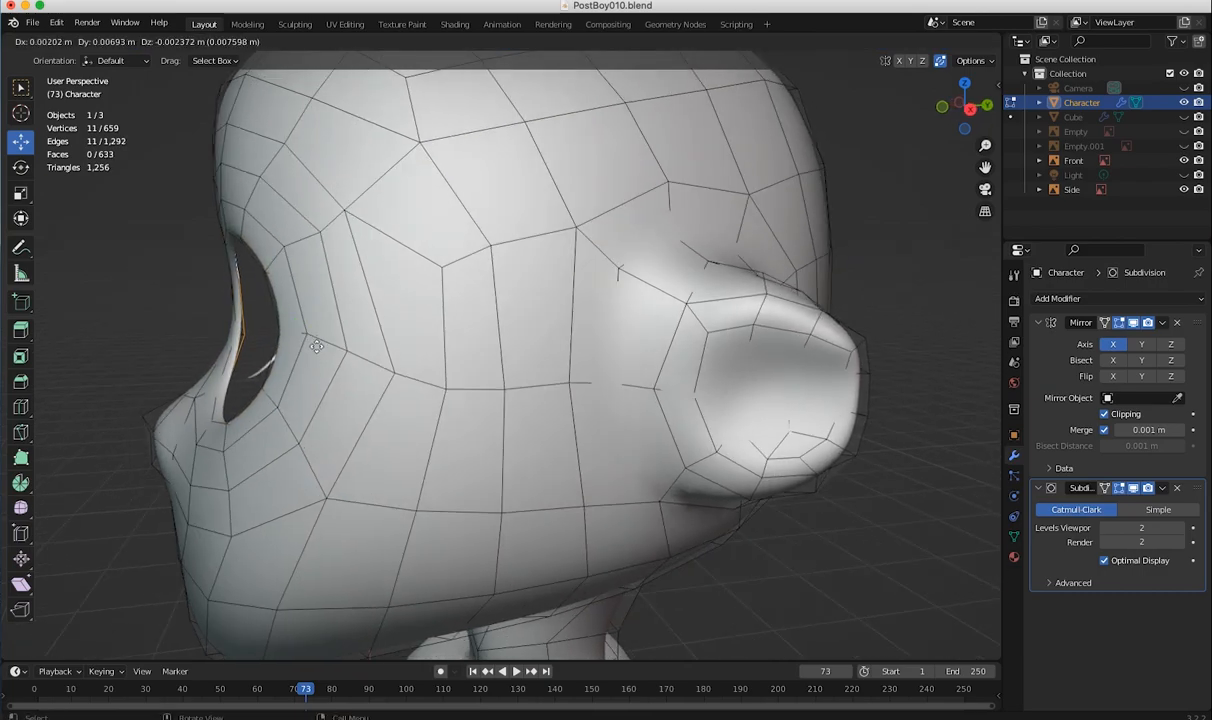
click(353, 346)
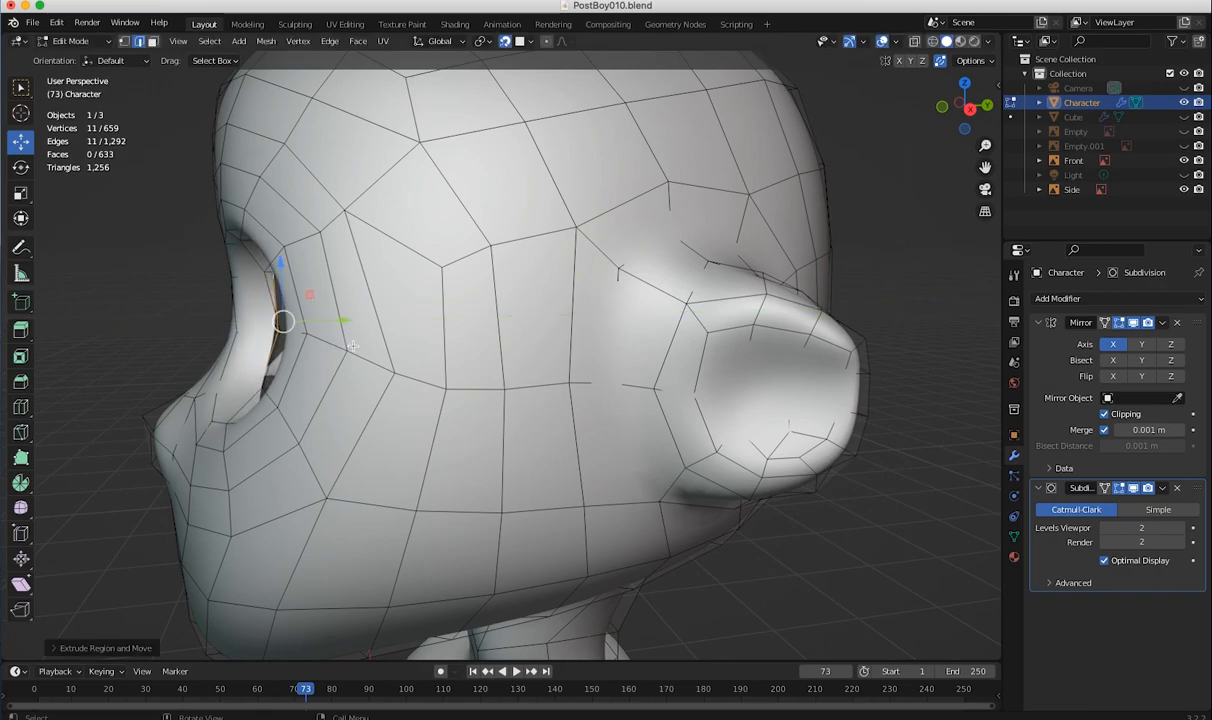
click(355, 346)
- Scale the extruded inner eye loop down slightly and clear the selection
middle_drag(337, 328, 514, 341)
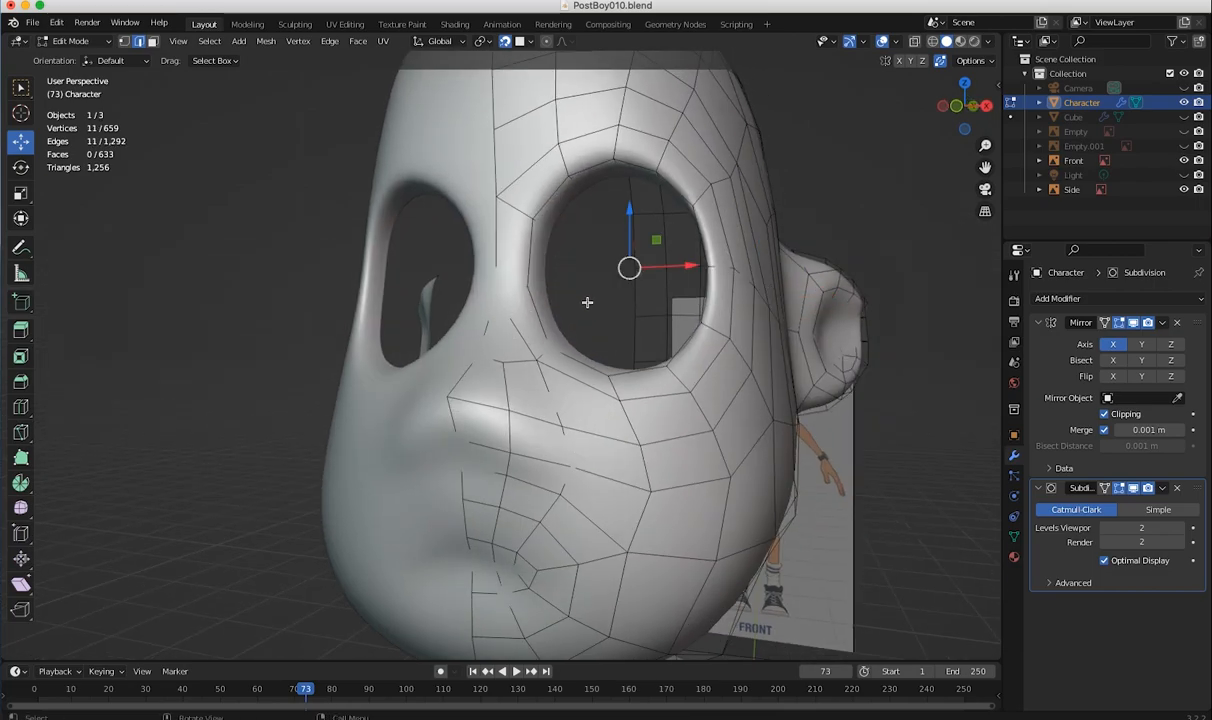
key(shift+space)
key(s)
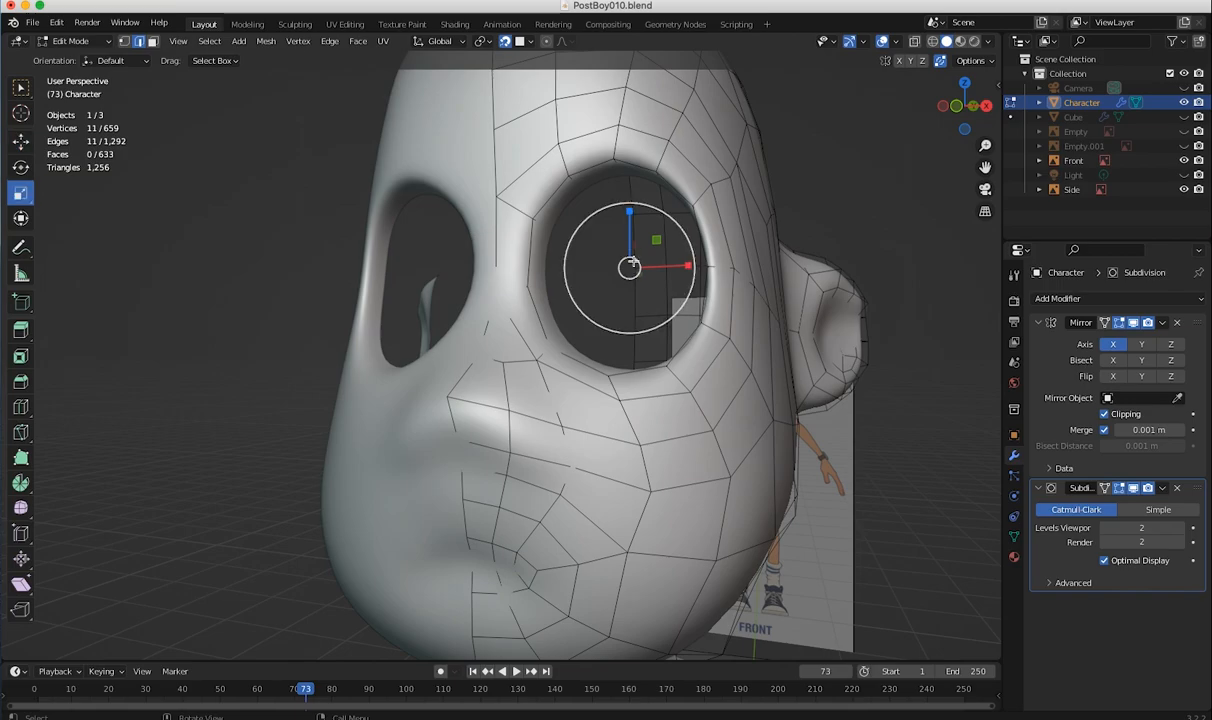
drag(660, 217, 652, 222)
middle_drag(375, 372, 498, 398)
scroll(498, 398, down, 4)
middle_drag(530, 448, 398, 333)
click(290, 405)
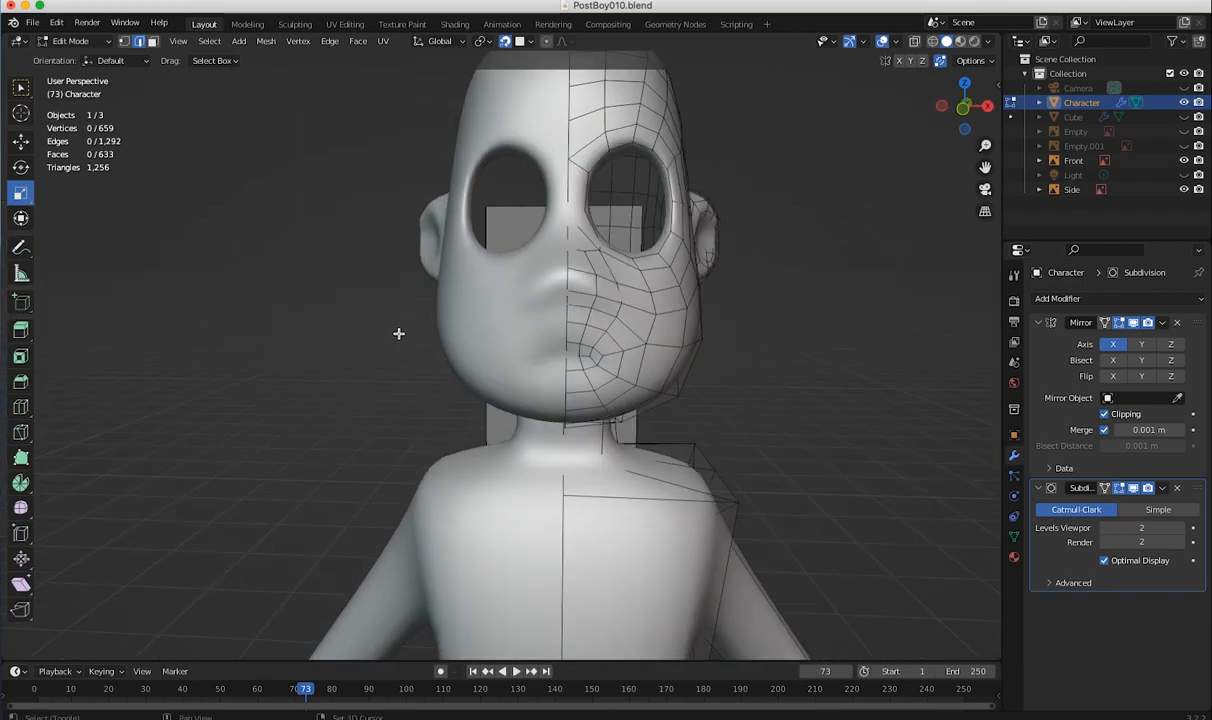
- Examine the mouth topology up close from several angles in face selection mode
scroll(262, 298, up, 2)
middle_drag(450, 366, 390, 376)
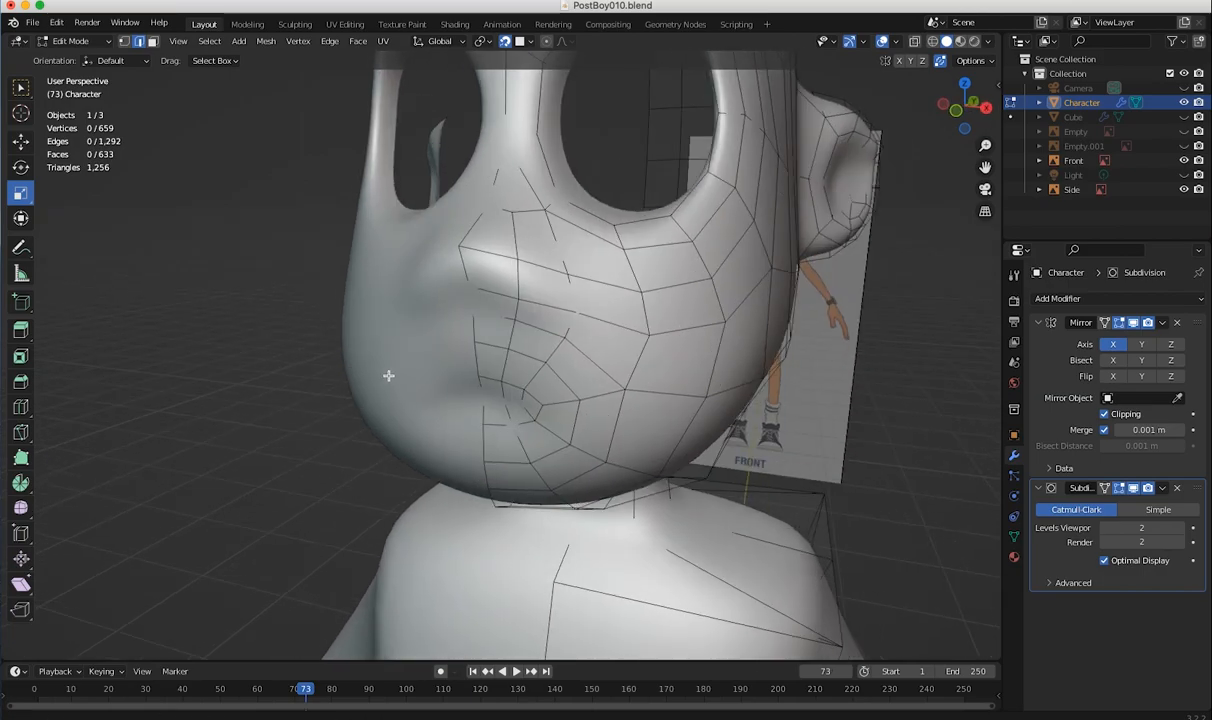
scroll(345, 358, up, 3)
middle_drag(298, 340, 477, 424)
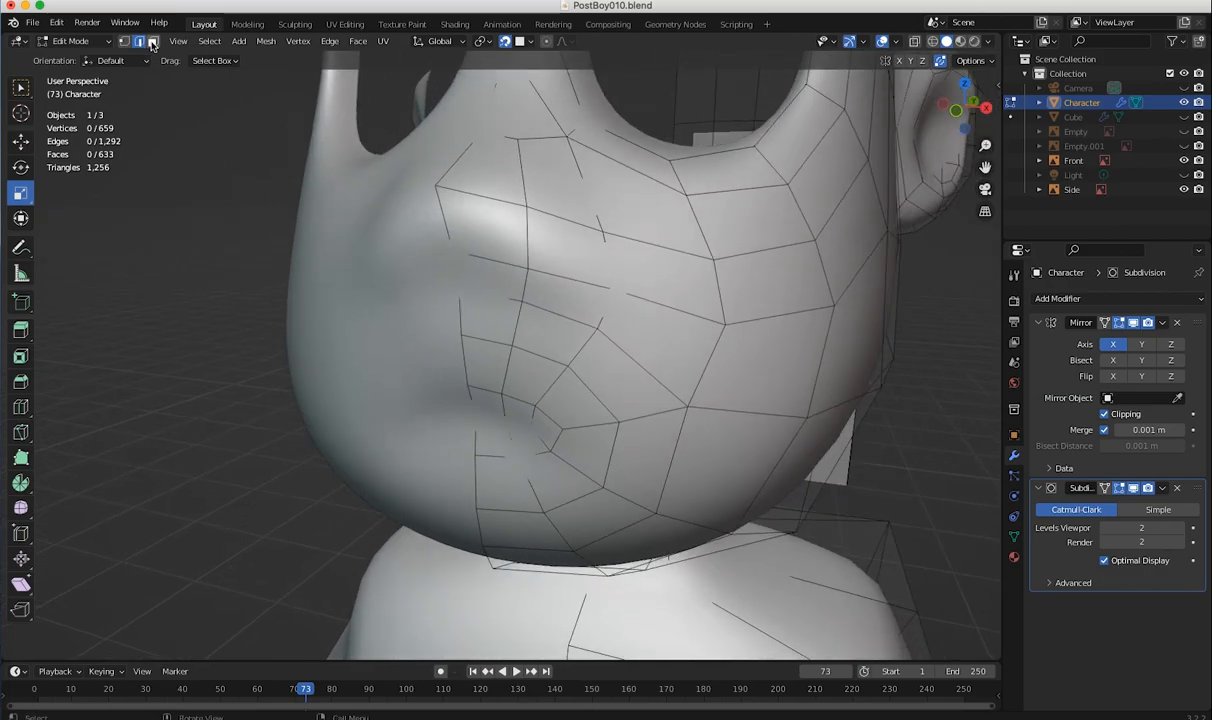
middle_drag(489, 440, 561, 430)
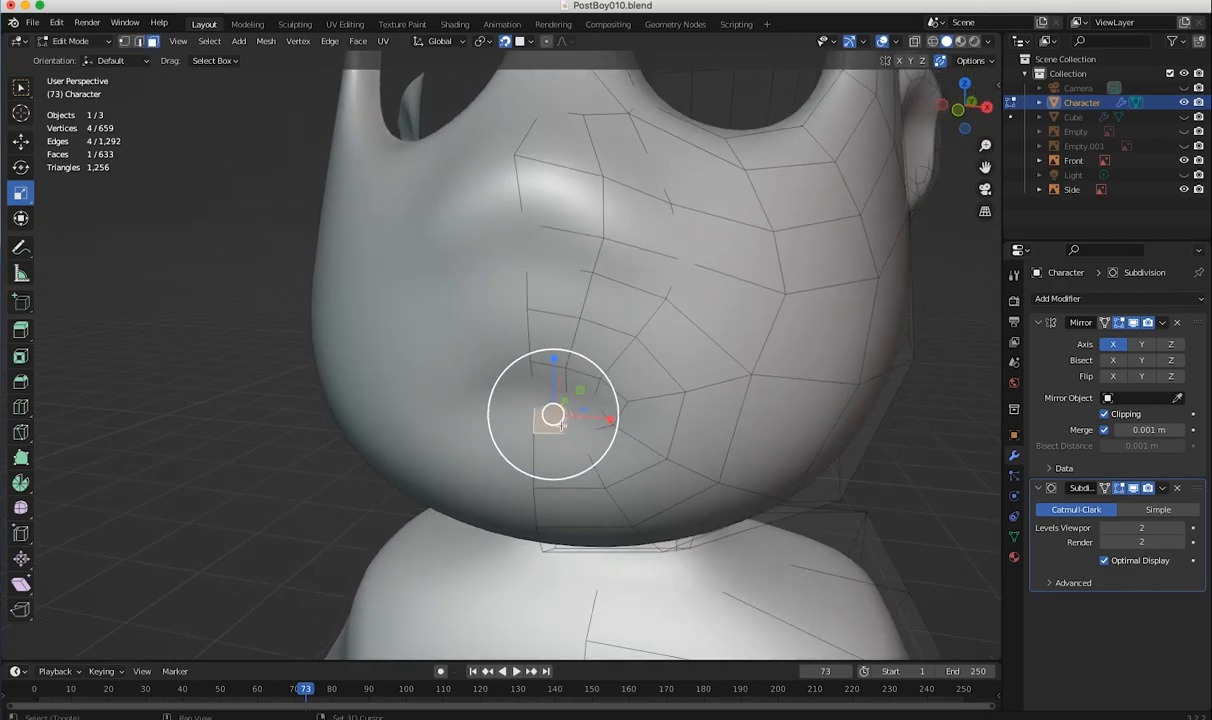
middle_drag(588, 434, 288, 426)
mouse_move(416, 430)
middle_down()
mouse_move(546, 400)
mouse_move(552, 341)
mouse_move(395, 441)
middle_up()
middle_drag(572, 400, 509, 505)
middle_drag(501, 499, 667, 487)
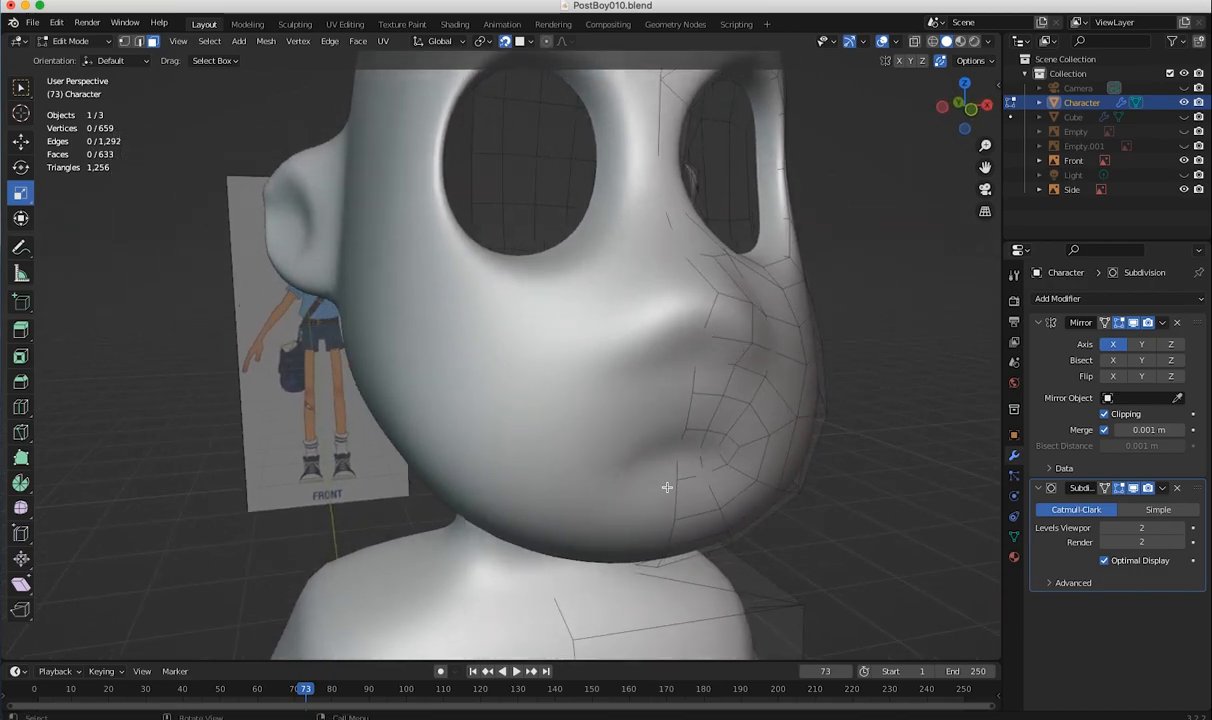
- Select the three faces lining the mouth crease, from the centre line to the mouth corner, in face selection mode
click(689, 456)
click(140, 300)
middle_drag(672, 476, 595, 450)
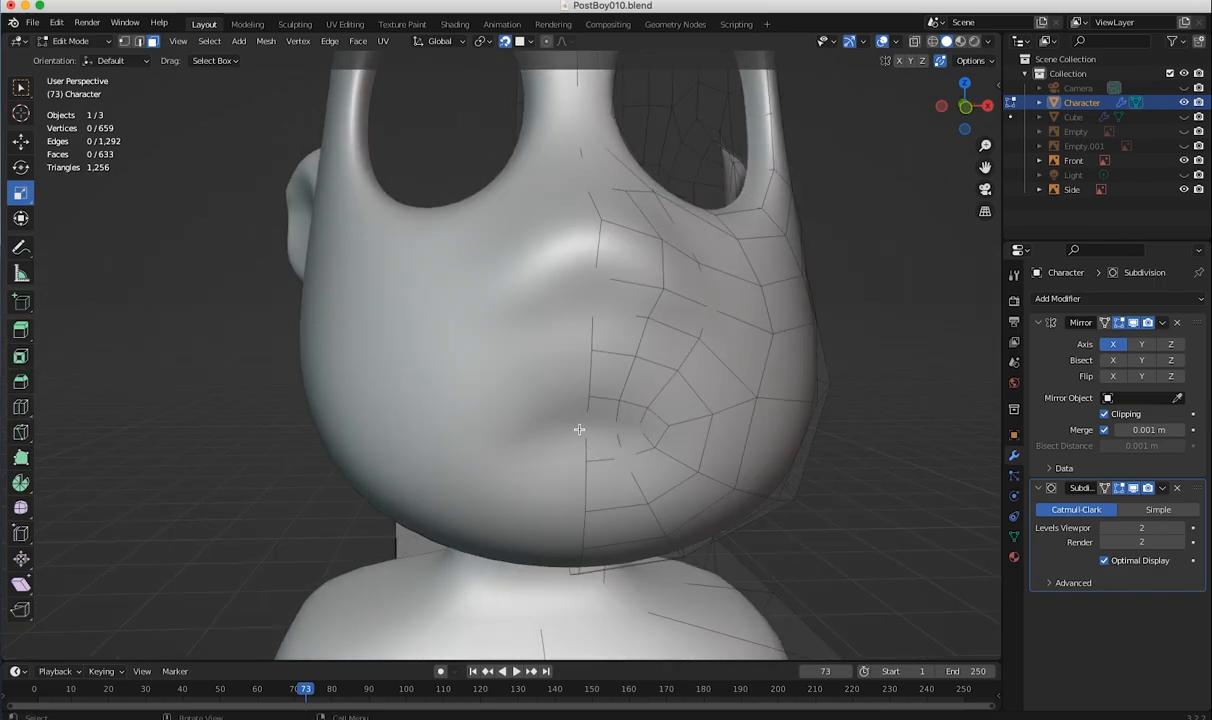
click(21, 406)
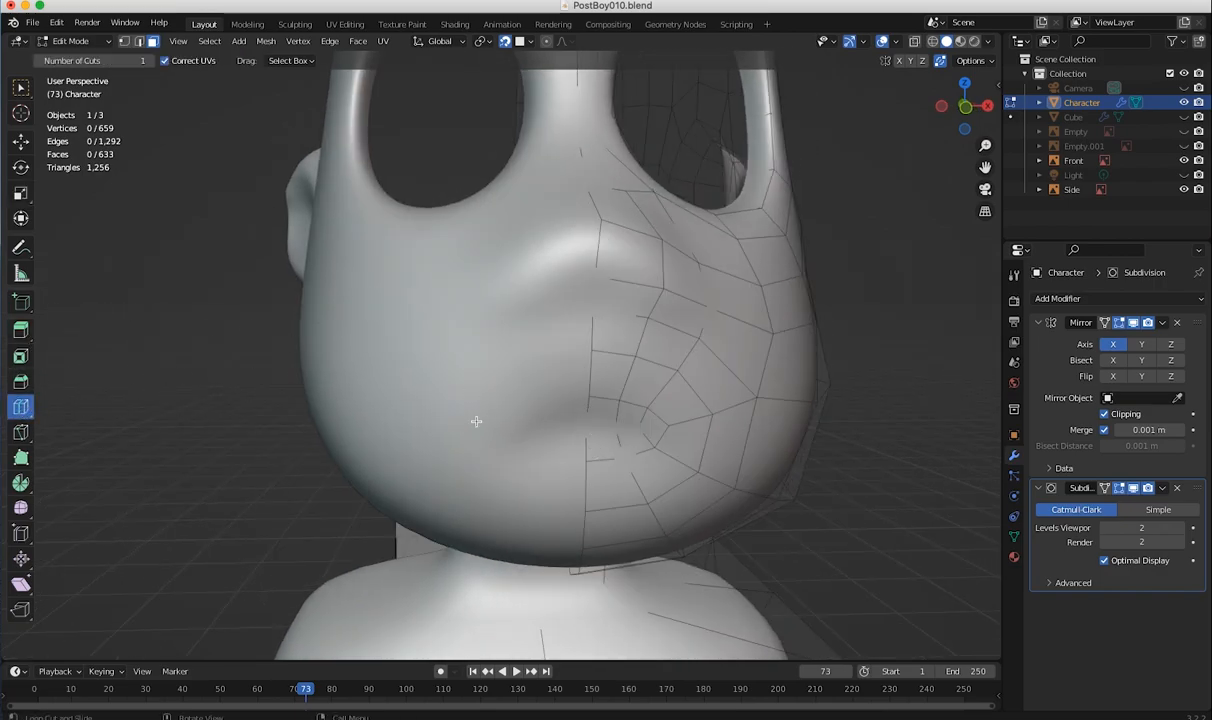
scroll(593, 437, up, 6)
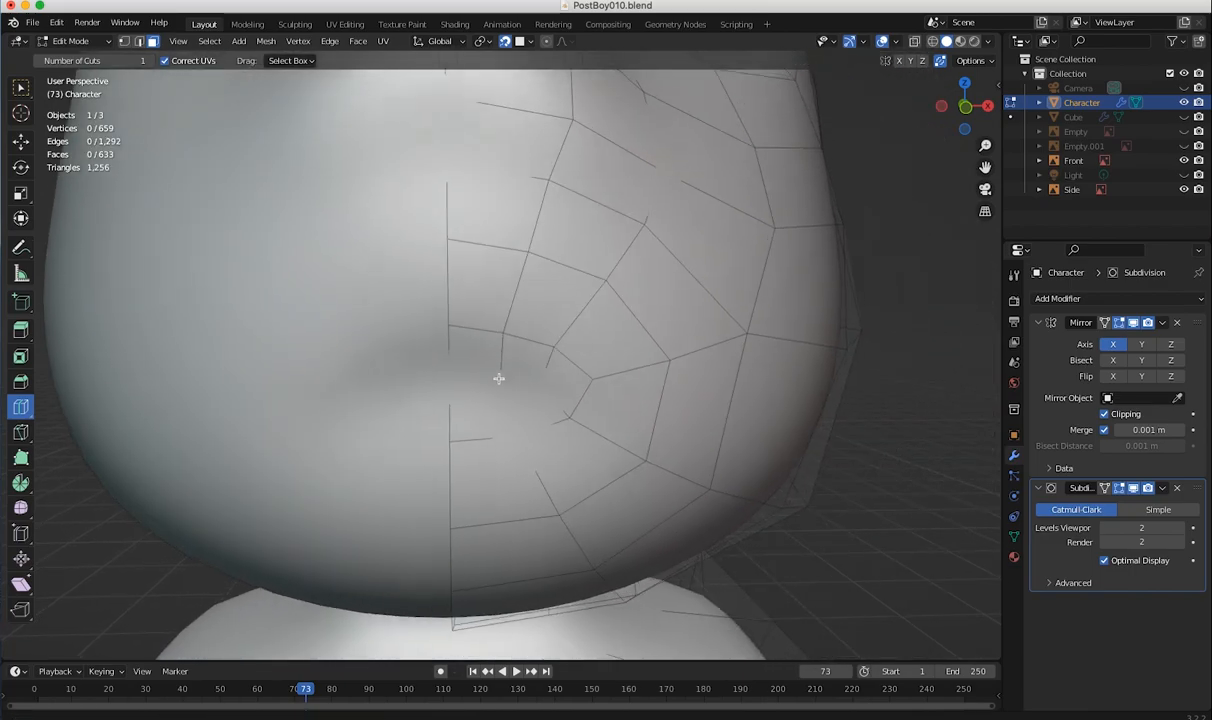
shift+middle_drag(499, 378, 493, 370)
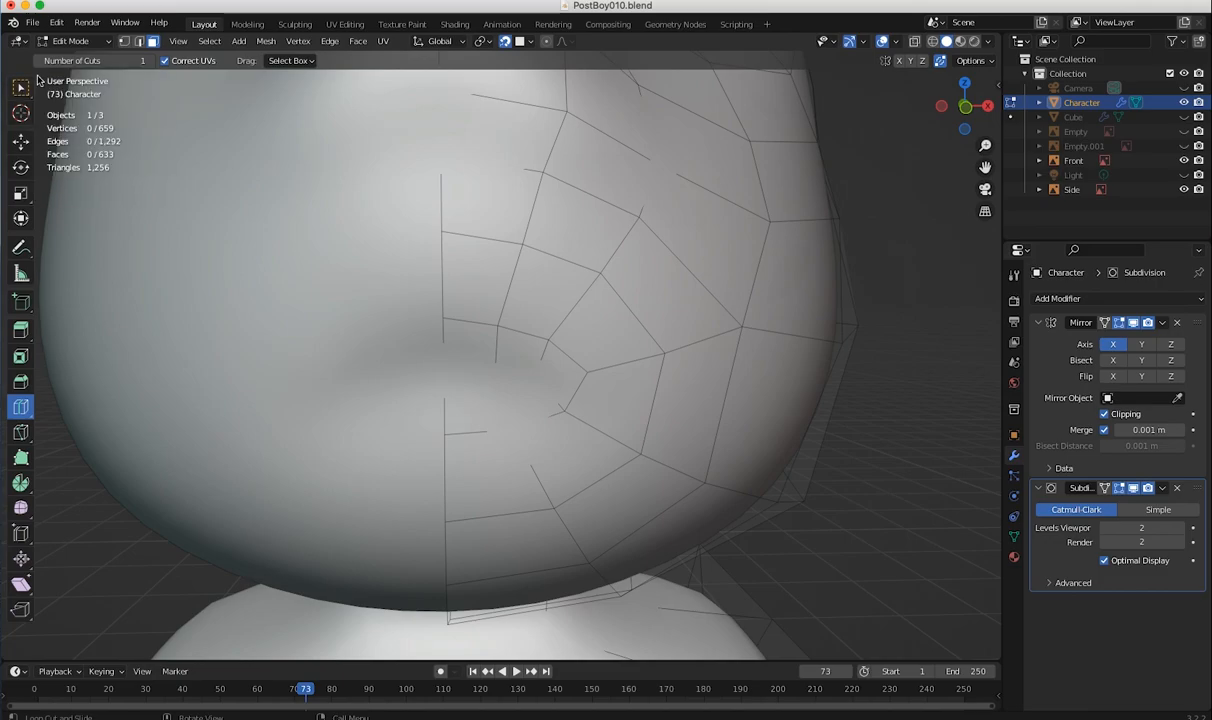
click(147, 42)
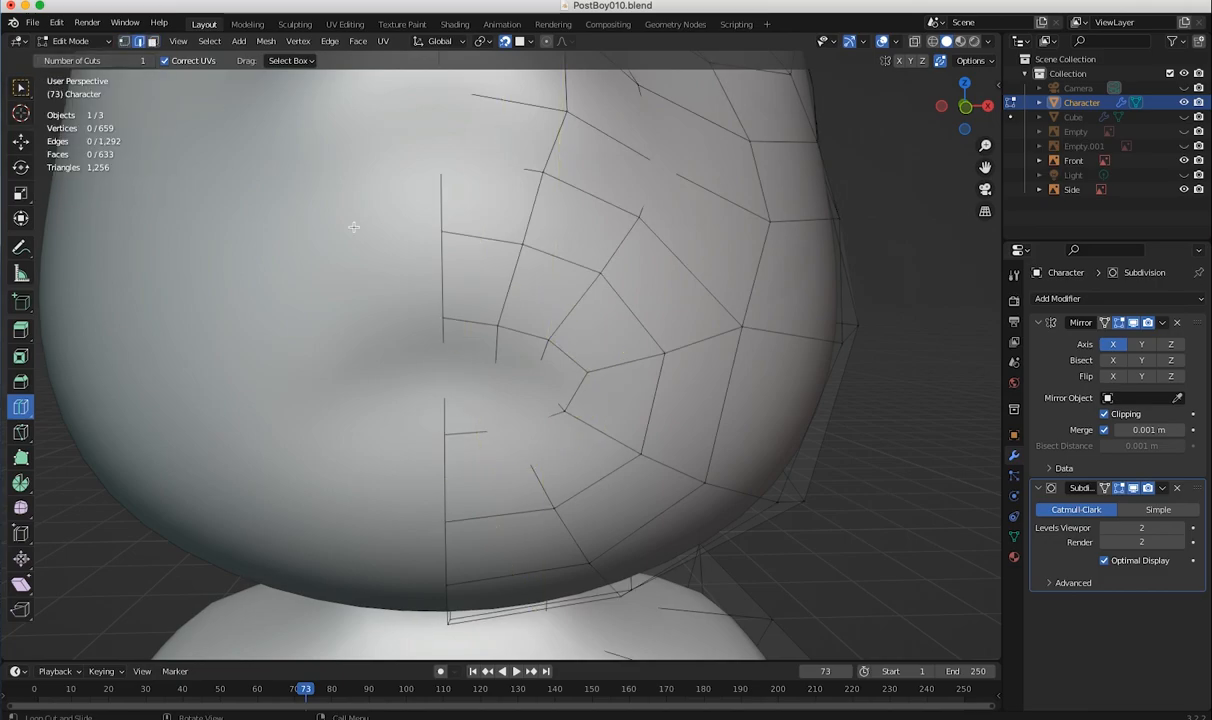
click(20, 89)
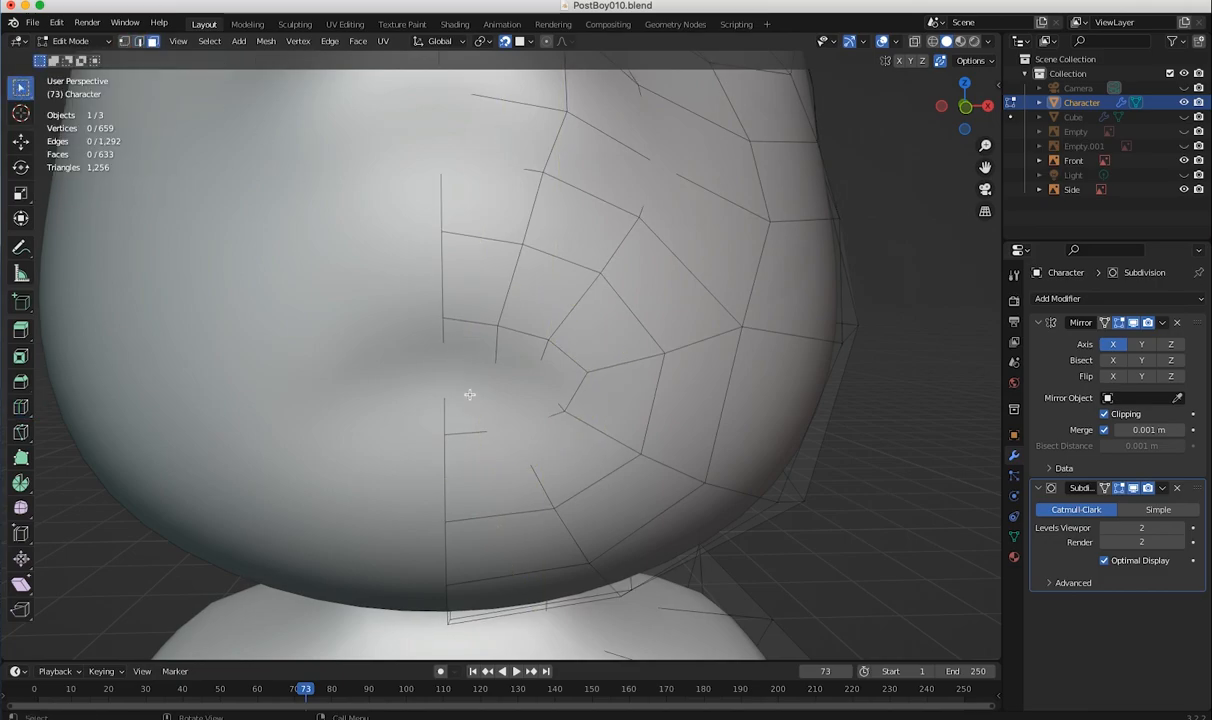
click(471, 359)
ctrl+click(552, 366)
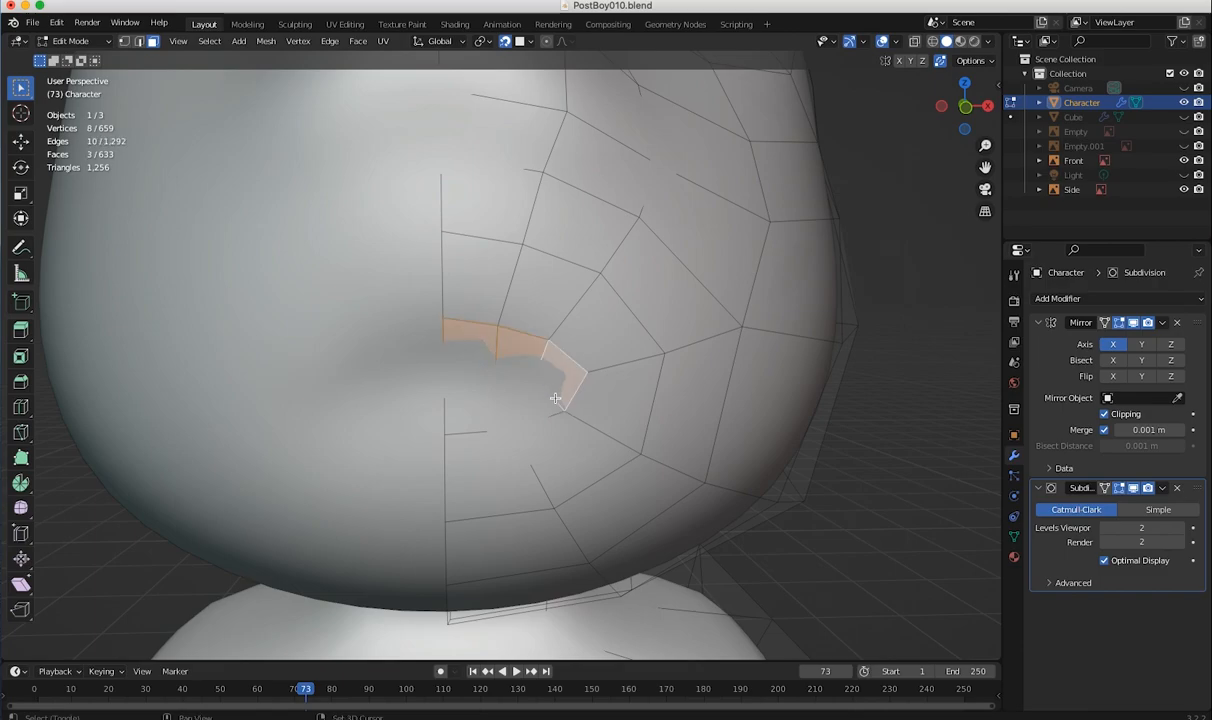
- Extrude the selected mouth faces back into the head along the global Y axis by about 0.048 m
key(space)
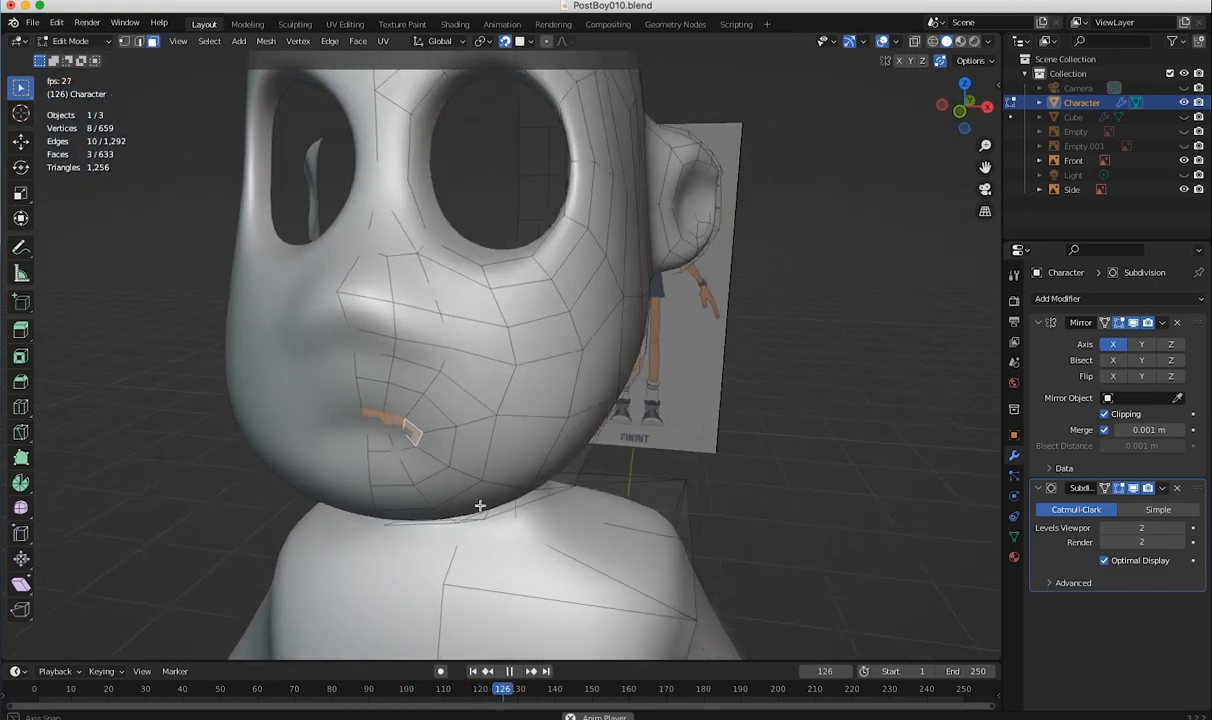
middle_drag(480, 507, 446, 476)
key(space)
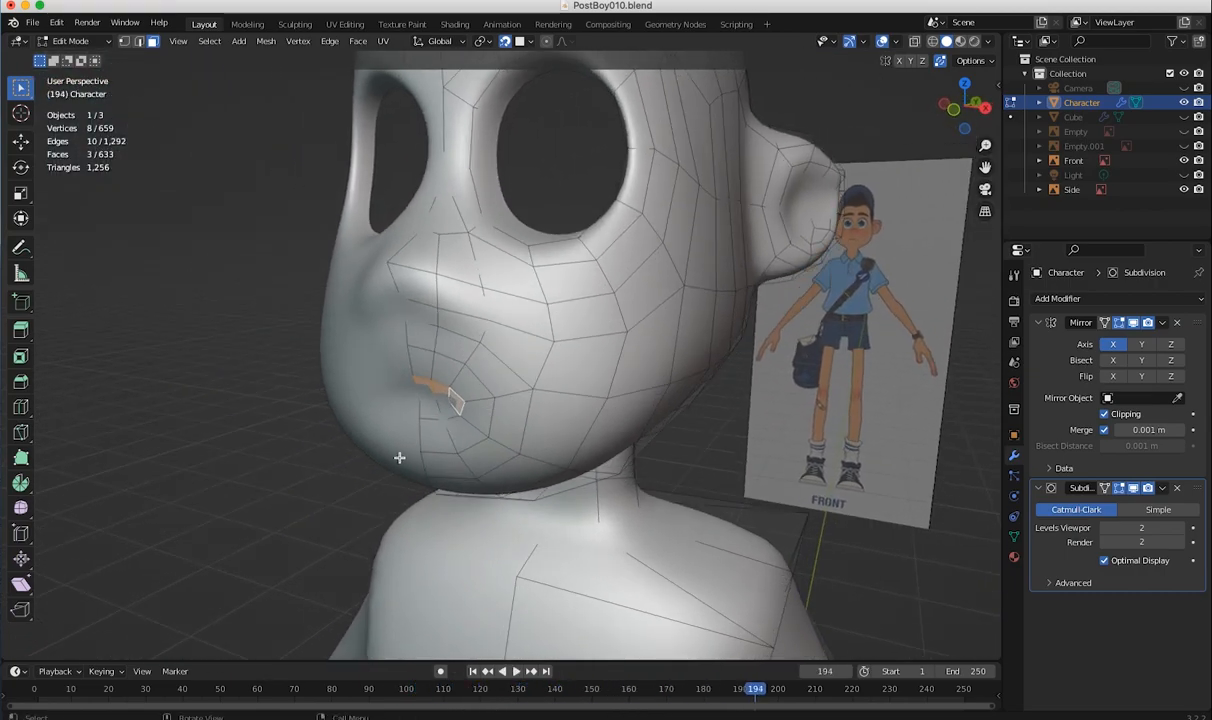
middle_drag(376, 427, 321, 398)
key(e)
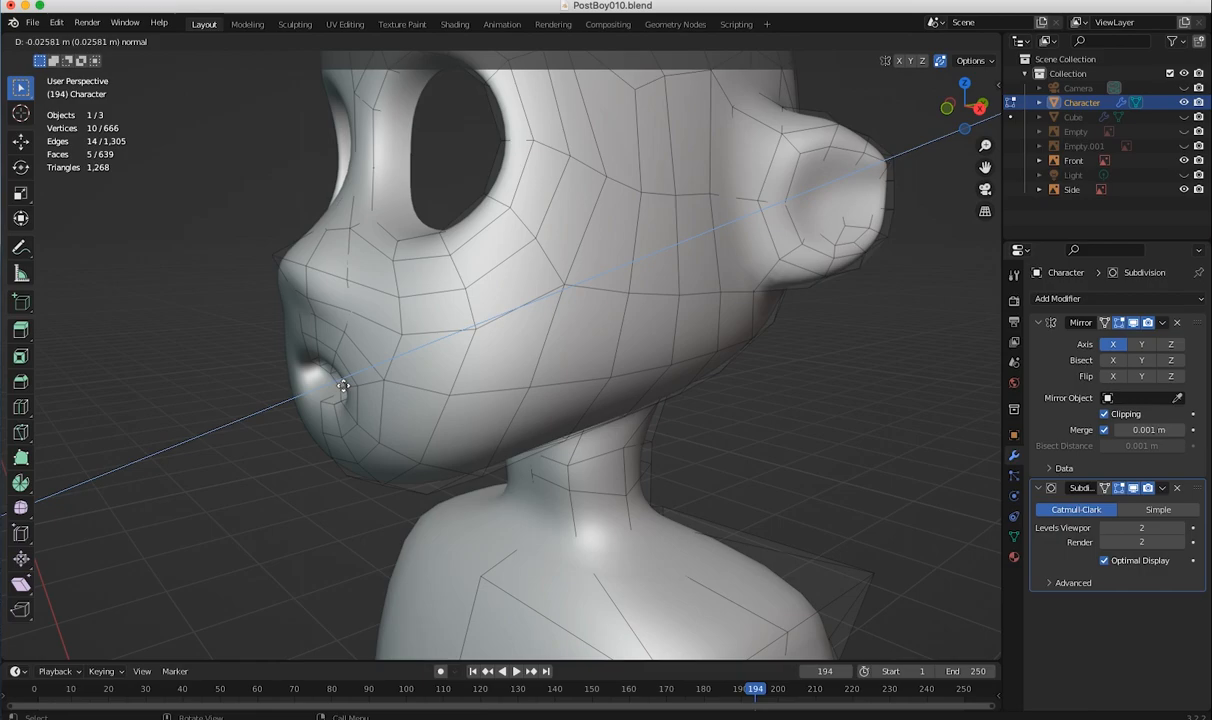
key(y)
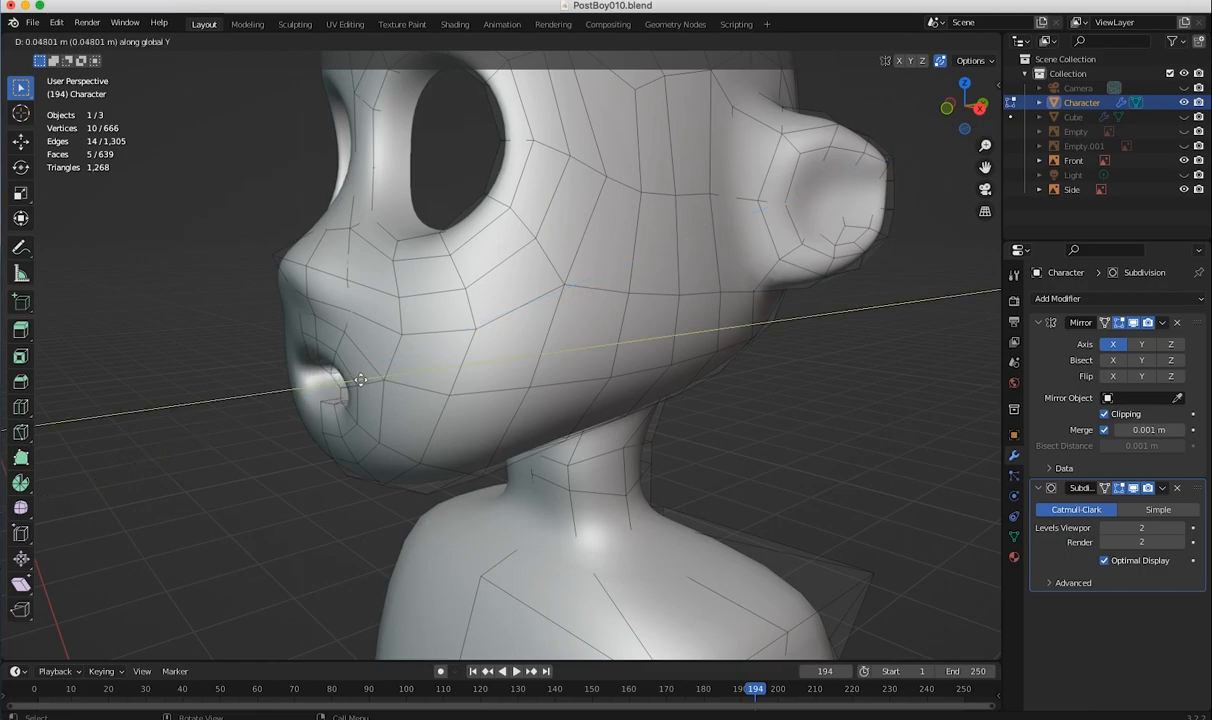
click(361, 381)
- Scale the extruded mouth faces down along the Z axis to flatten the inside of the mouth
middle_drag(357, 376, 599, 391)
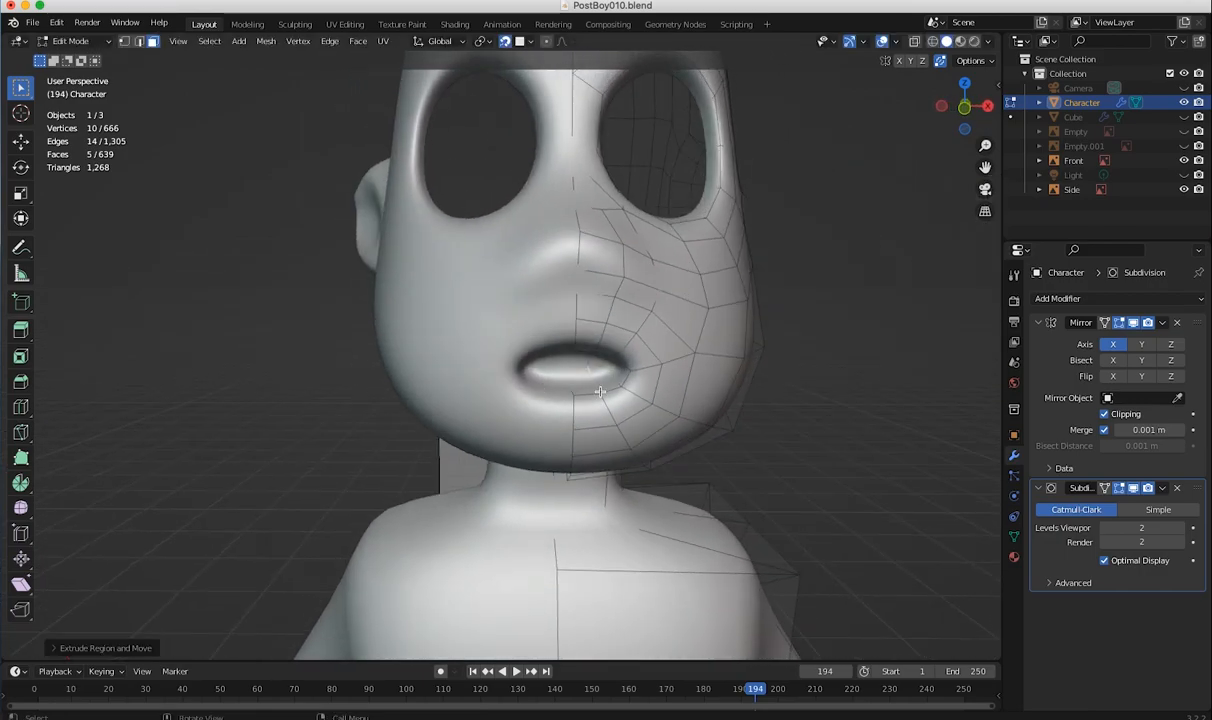
key(shift+space)
key(s)
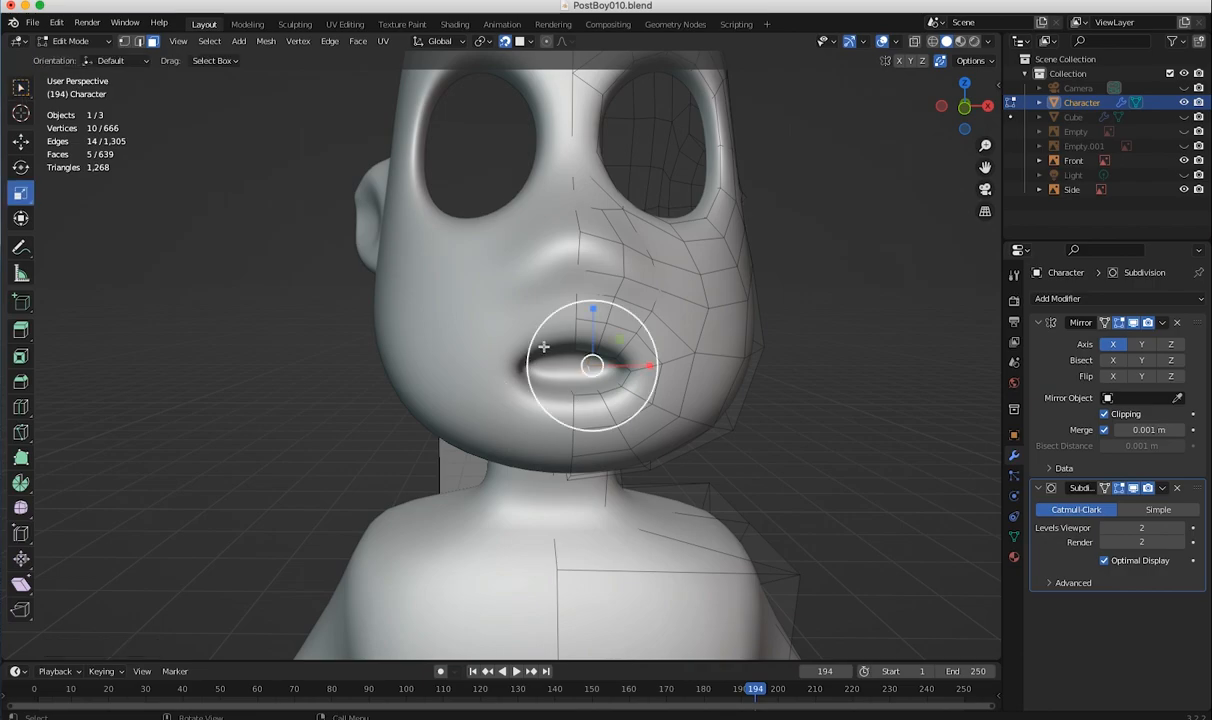
drag(592, 310, 600, 356)
mouse_move(644, 425)
middle_down()
mouse_move(752, 425)
mouse_move(566, 421)
mouse_move(662, 424)
middle_up()
scroll(475, 356, up, 3)
middle_drag(475, 356, 202, 230)
- Select the edges along the upper lip in edge selection mode and adjust them vertically to narrow the mouth opening
click(140, 41)
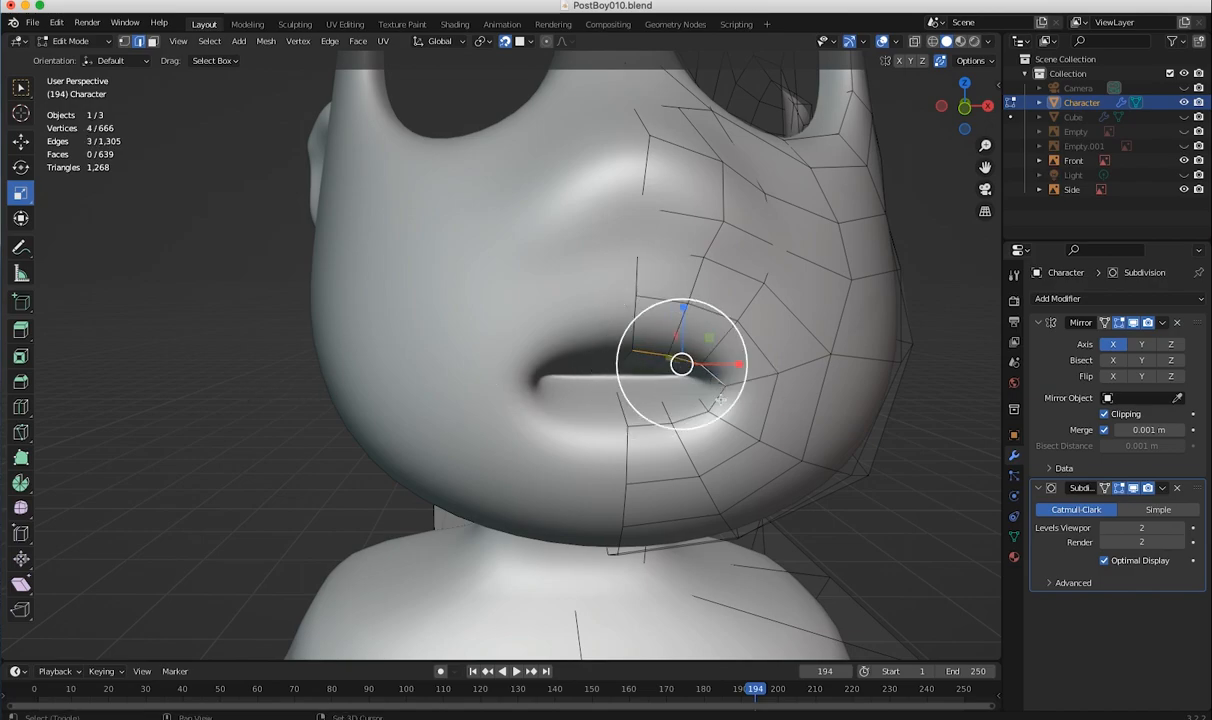
drag(678, 344, 676, 387)
middle_drag(676, 387, 638, 400)
drag(540, 312, 541, 320)
middle_drag(541, 320, 382, 384)
click(300, 372)
- Examine the smoothed head in Object Mode, comparing it with the front and side references using X-ray
middle_drag(362, 336, 176, 128)
click(67, 44)
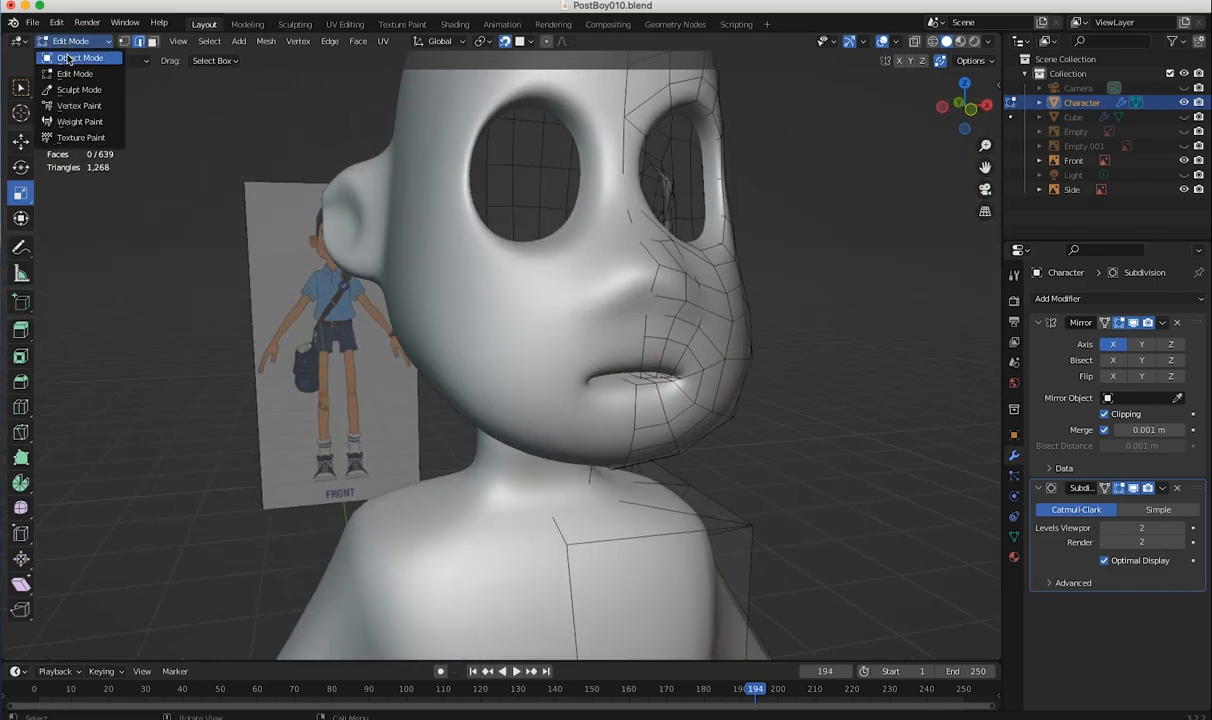
click(68, 36)
middle_drag(182, 400, 153, 392)
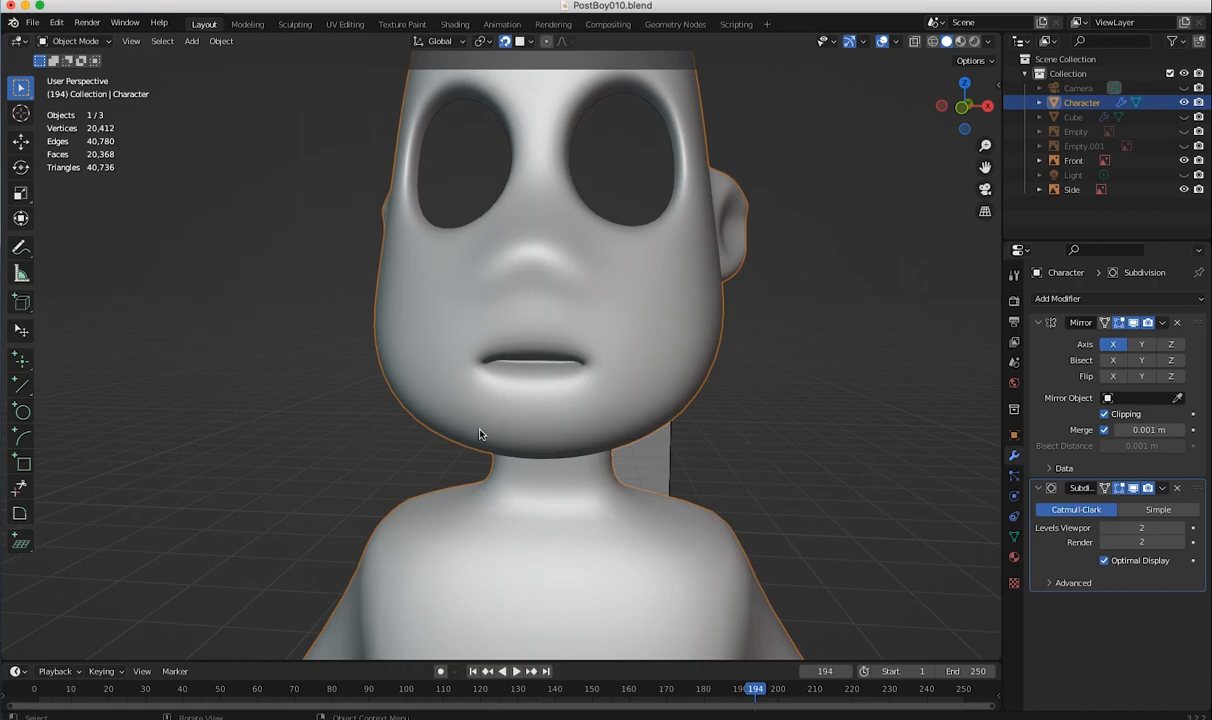
middle_drag(478, 430, 321, 420)
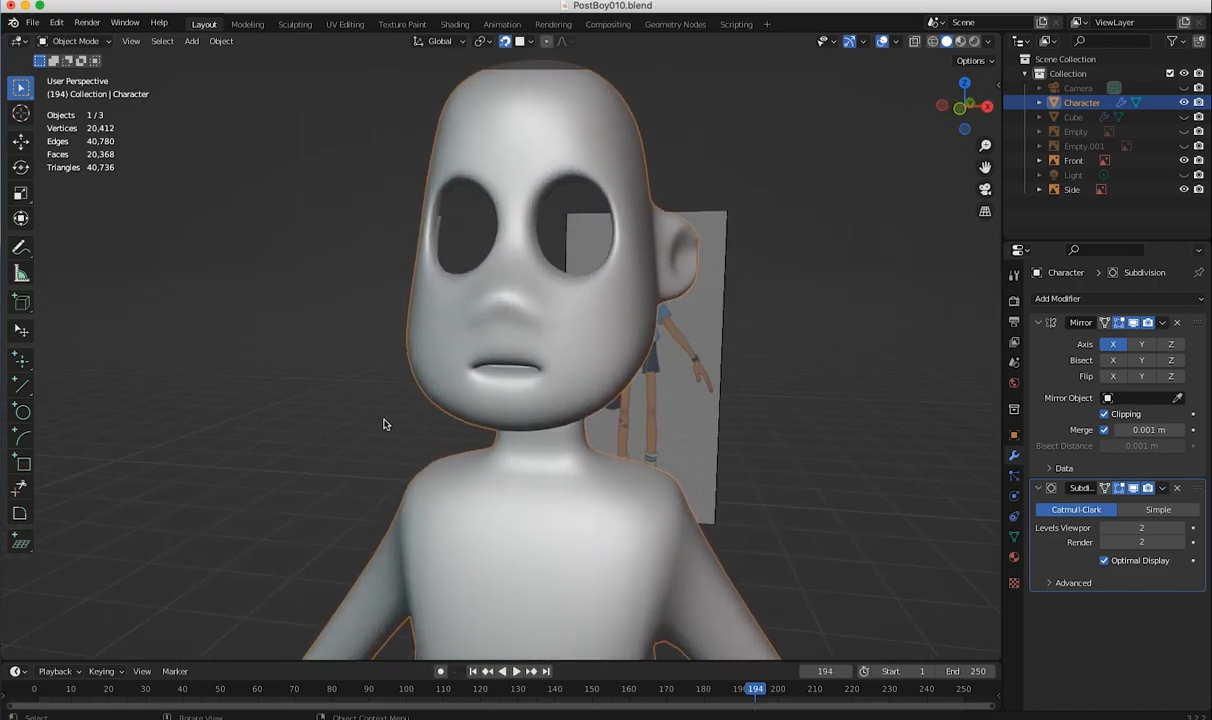
key(KP_1)
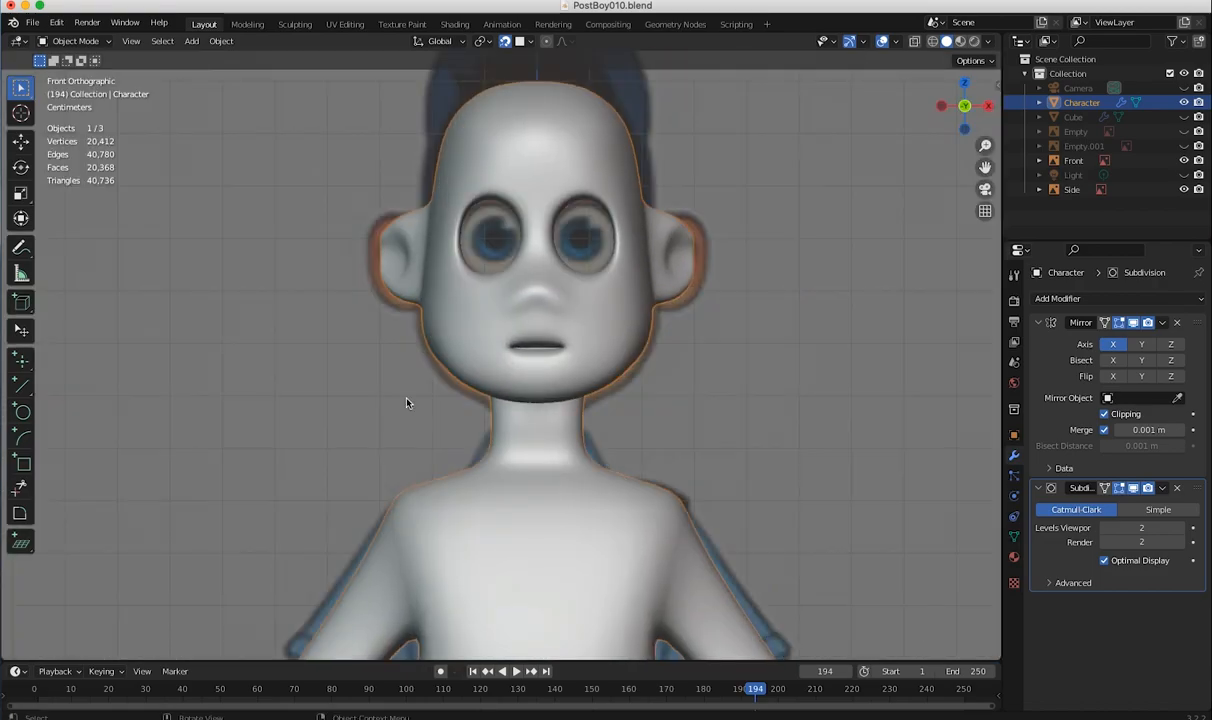
click(914, 42)
middle_drag(461, 337, 333, 400)
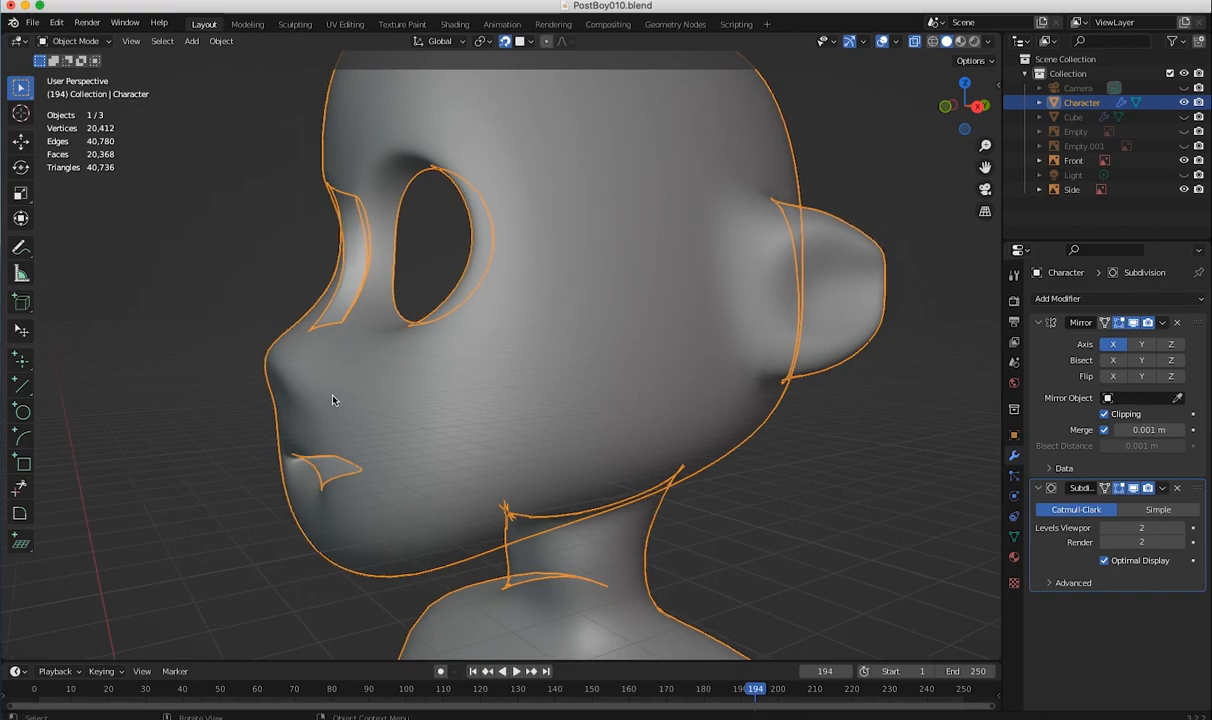
key(KP_1)
key(KP_3)
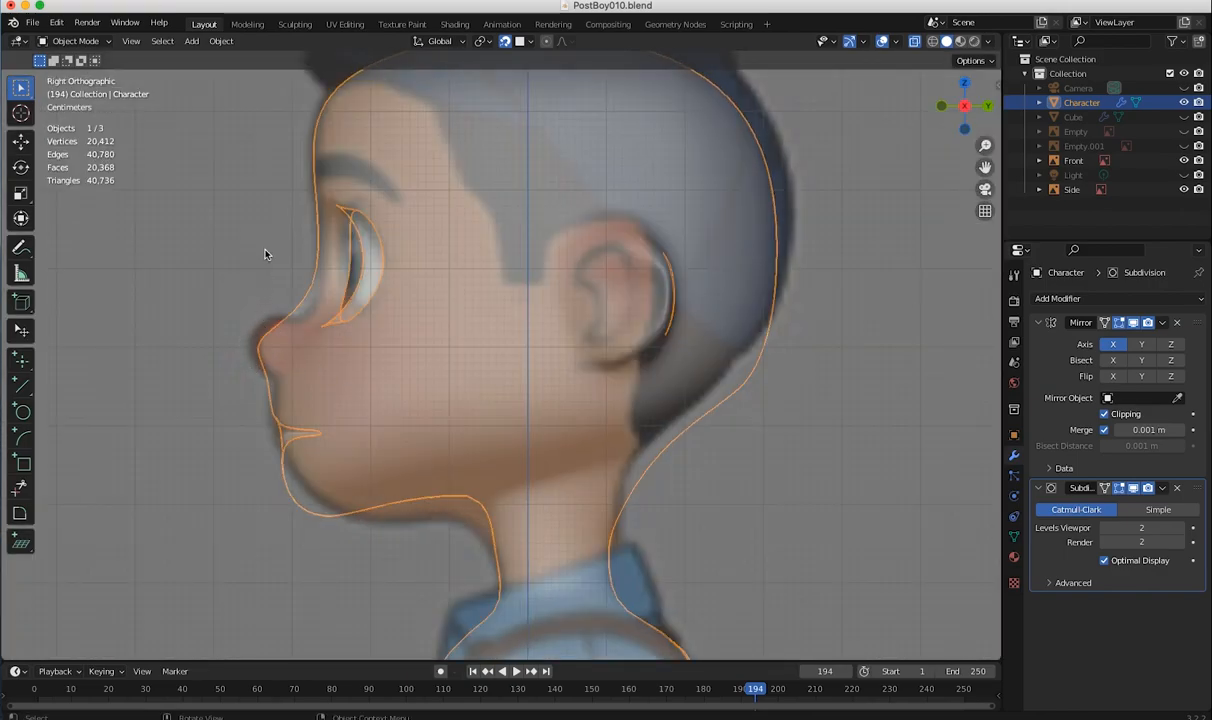
- Edit the Character mesh and move the nose-tip vertices to match the nose outline in the side reference
click(90, 39)
click(72, 76)
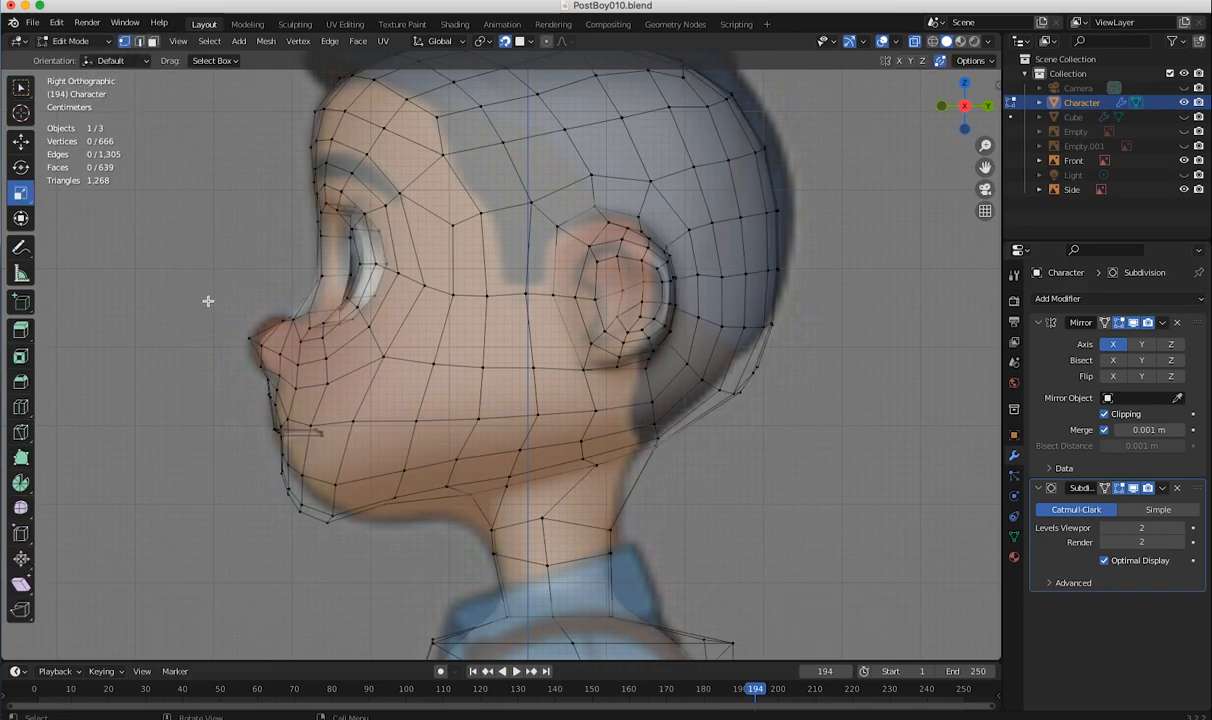
drag(273, 369, 265, 301)
key(shift+space)
key(g)
drag(204, 313, 254, 367)
click(221, 376)
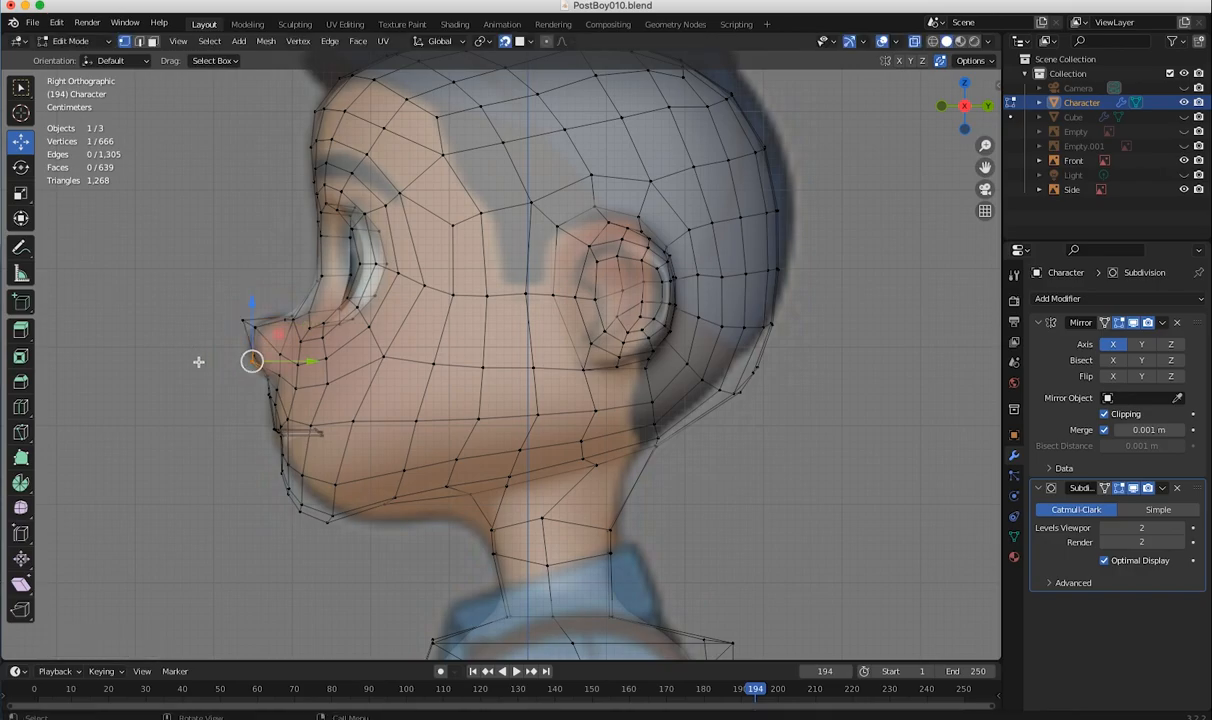
middle_drag(201, 374, 364, 381)
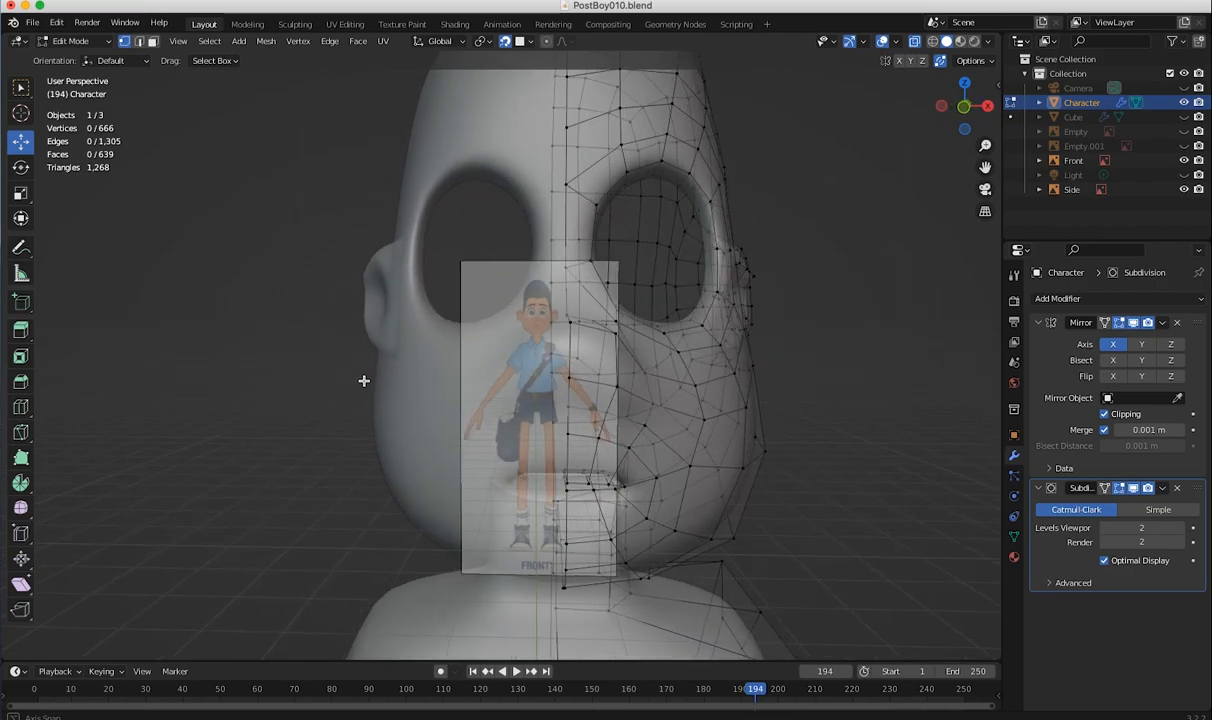
- Adjust the vertices beside and along the centre of the nose against the front reference, then clear the selection
key(KP_1)
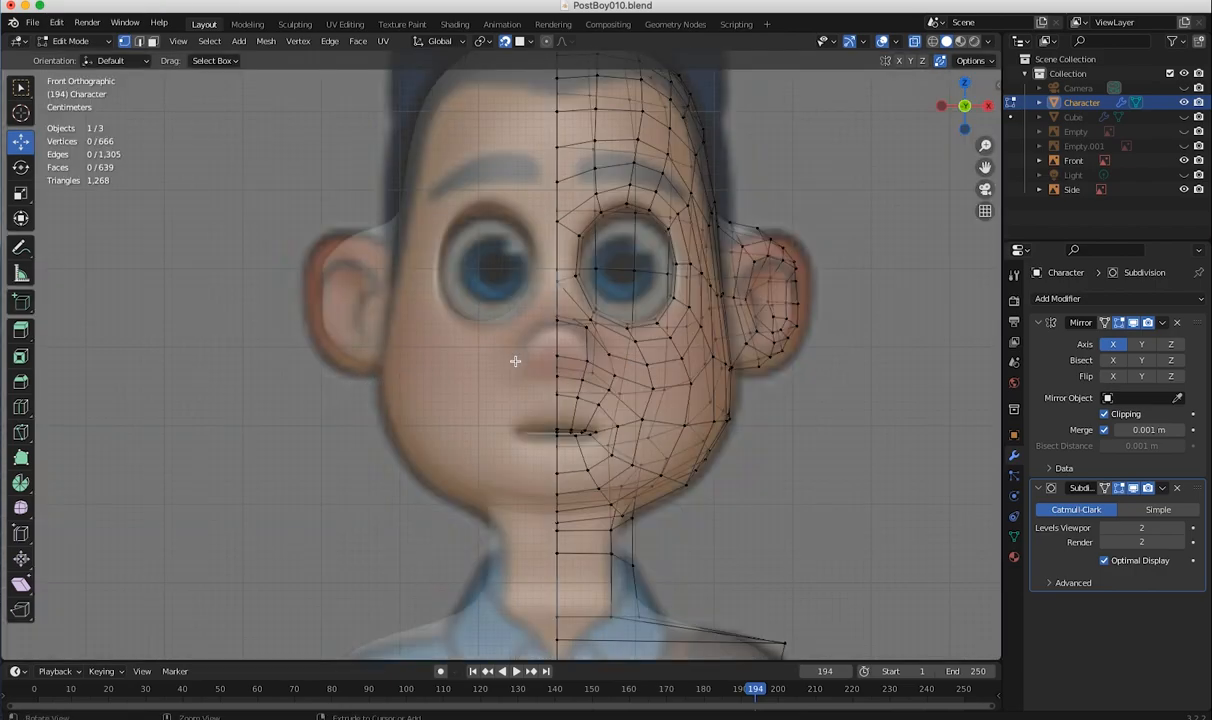
scroll(346, 314, up, 1)
scroll(419, 360, up, 3)
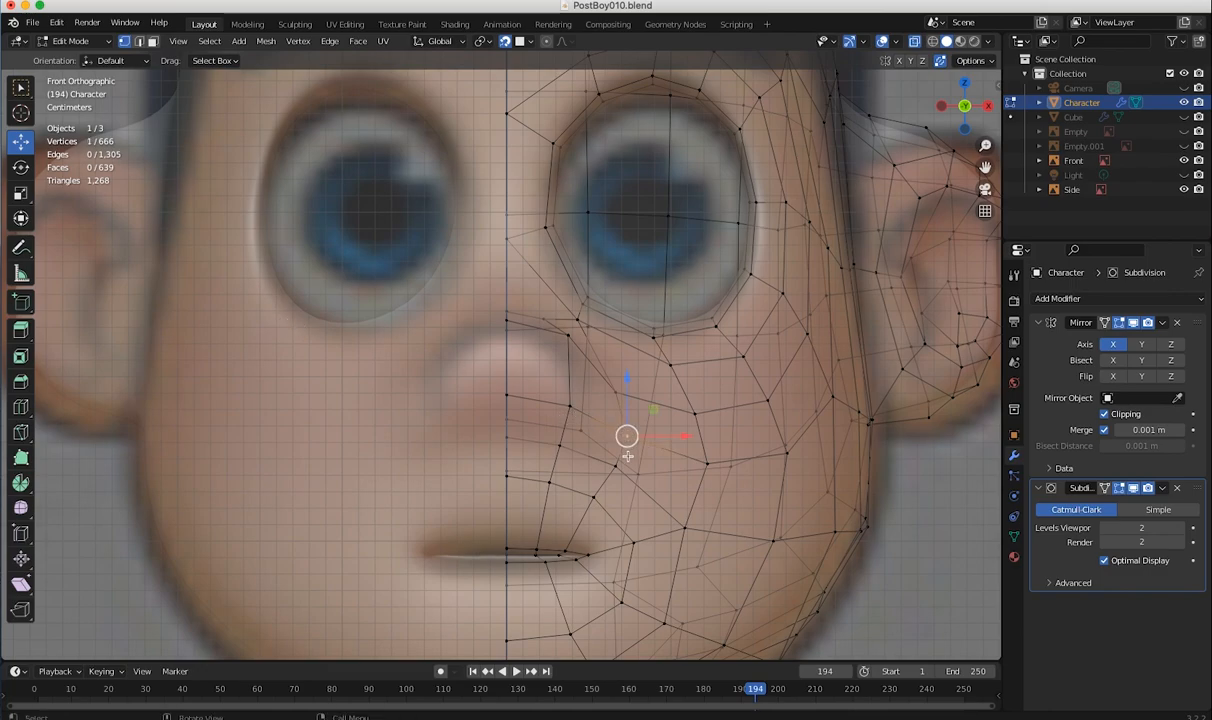
drag(627, 436, 618, 434)
drag(617, 390, 626, 432)
click(619, 433)
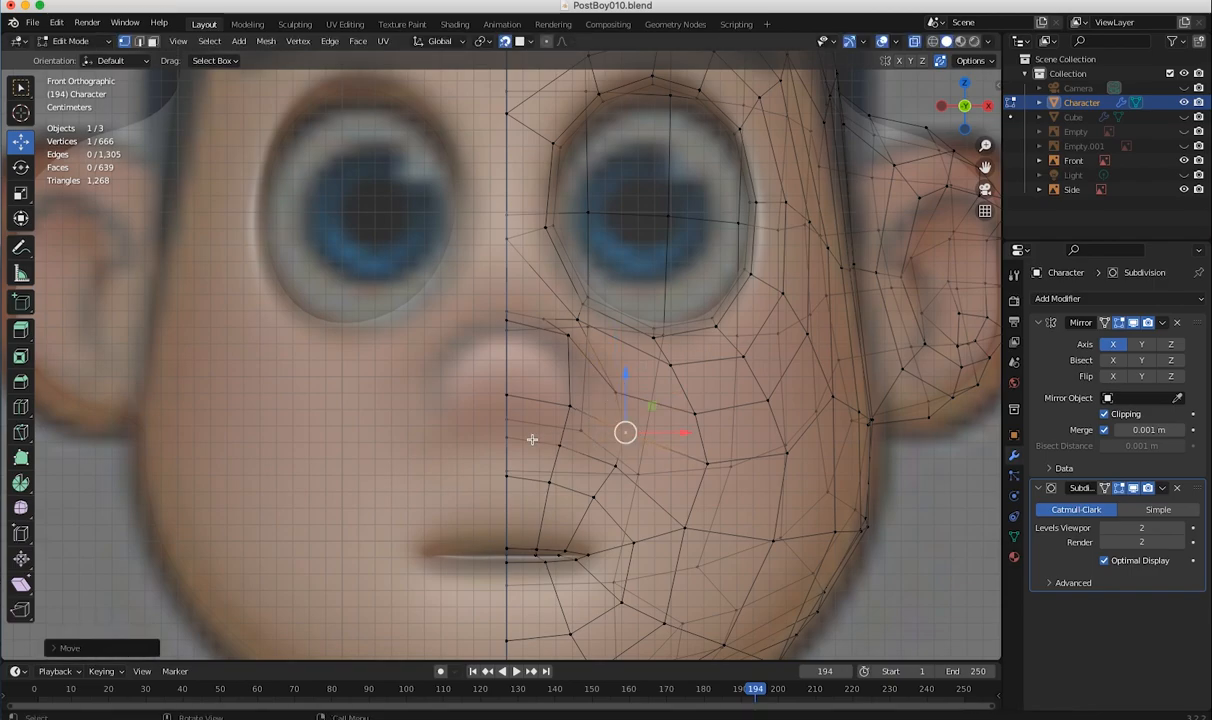
key(g)
click(506, 326)
middle_drag(503, 322, 170, 162)
click(203, 357)
- Return to Object Mode, turn off X-ray and inspect the head and upper body from several angles
click(72, 41)
click(80, 58)
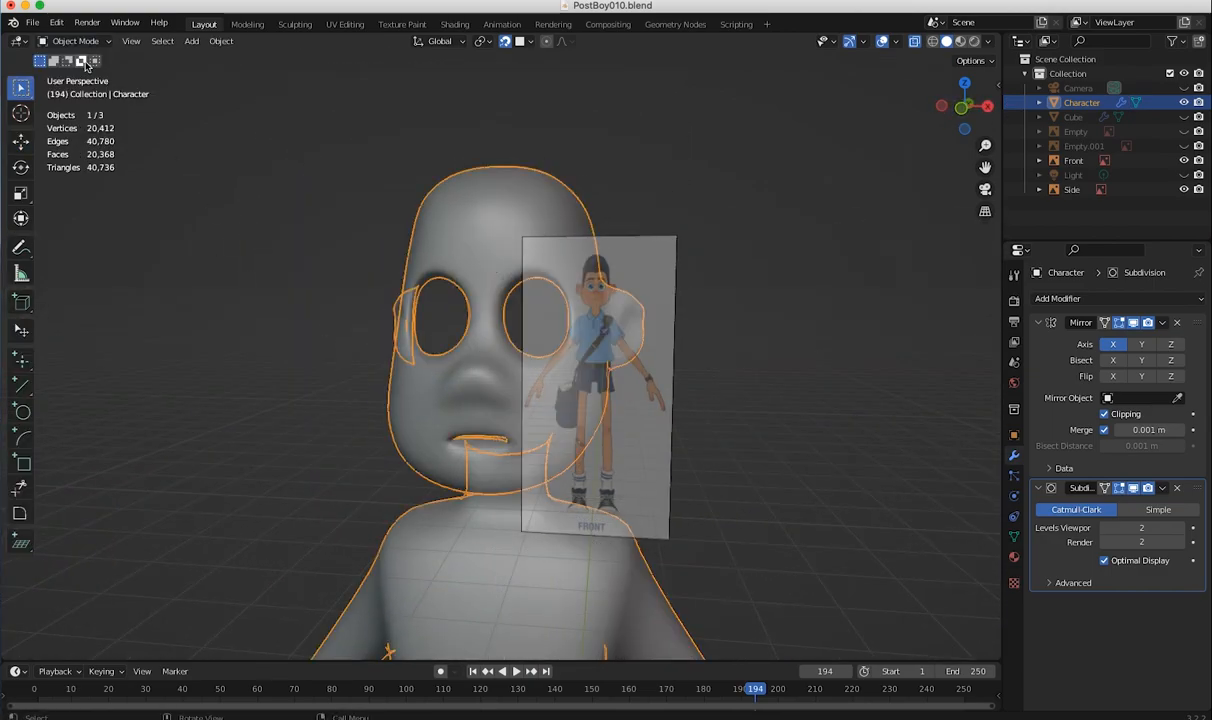
middle_drag(336, 321, 552, 484)
click(310, 337)
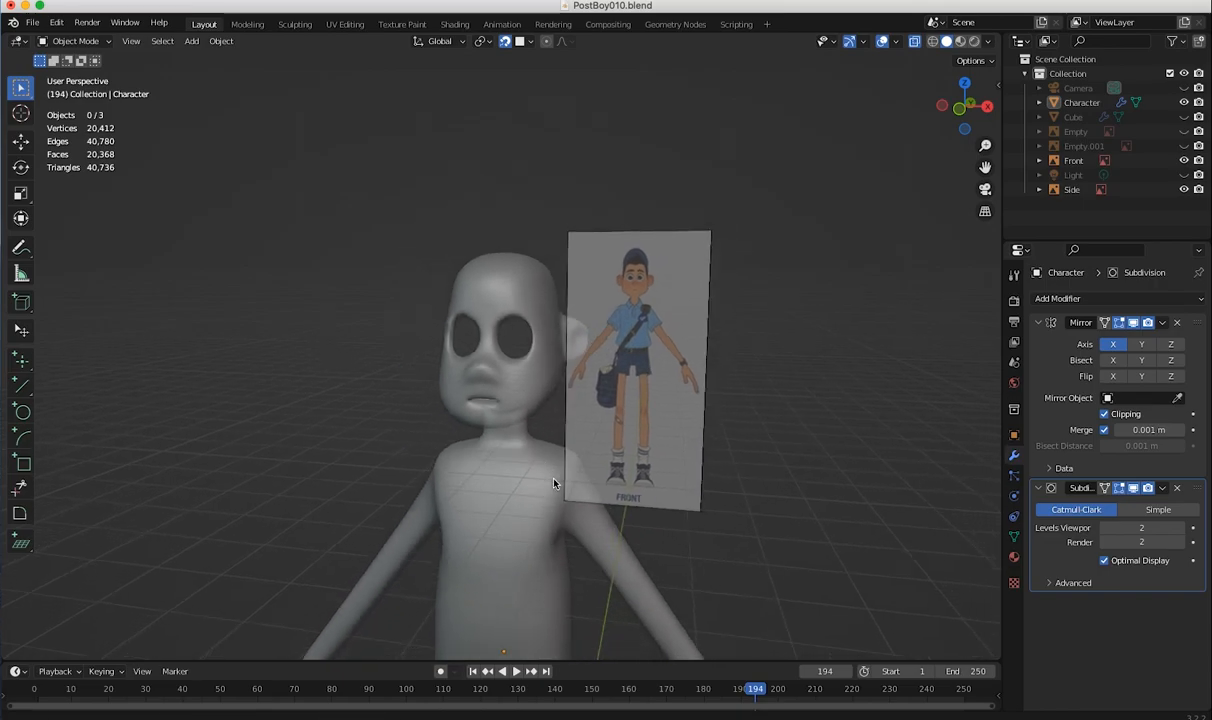
middle_drag(450, 402, 428, 388)
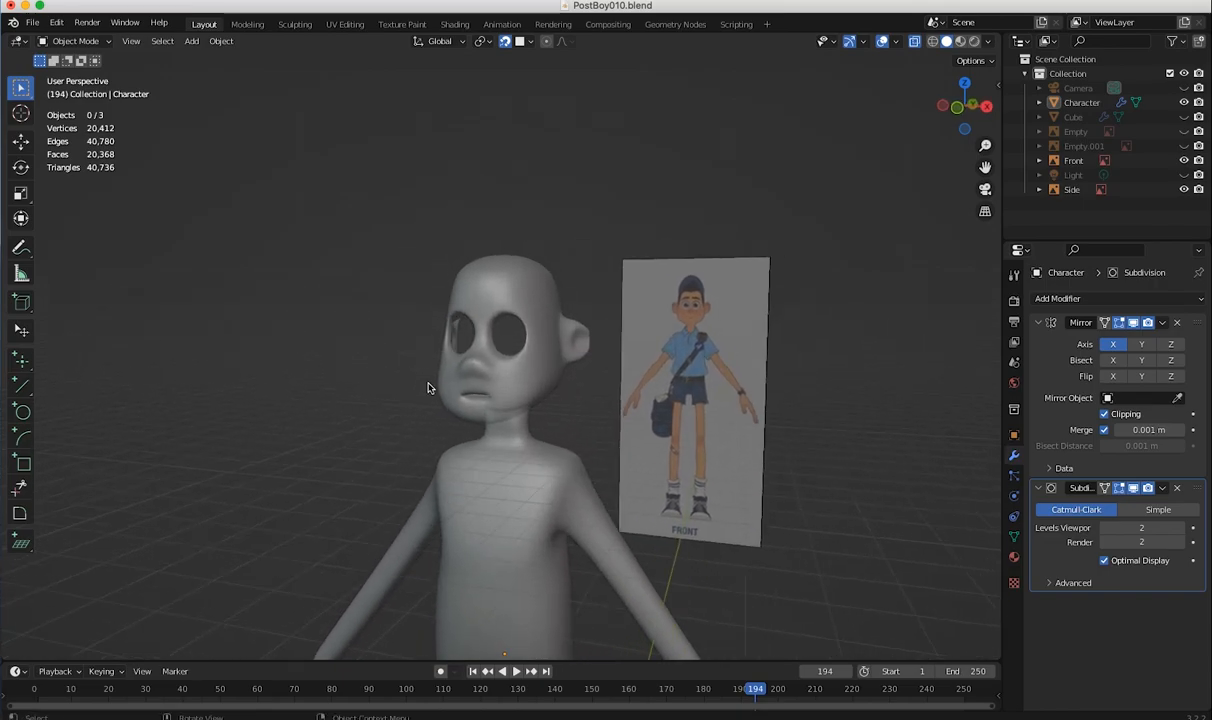
click(915, 41)
middle_drag(559, 296, 412, 208)
- Reselect the Character, enter Edit Mode and reposition a vertex inside the ear to refine its hollow
click(412, 208)
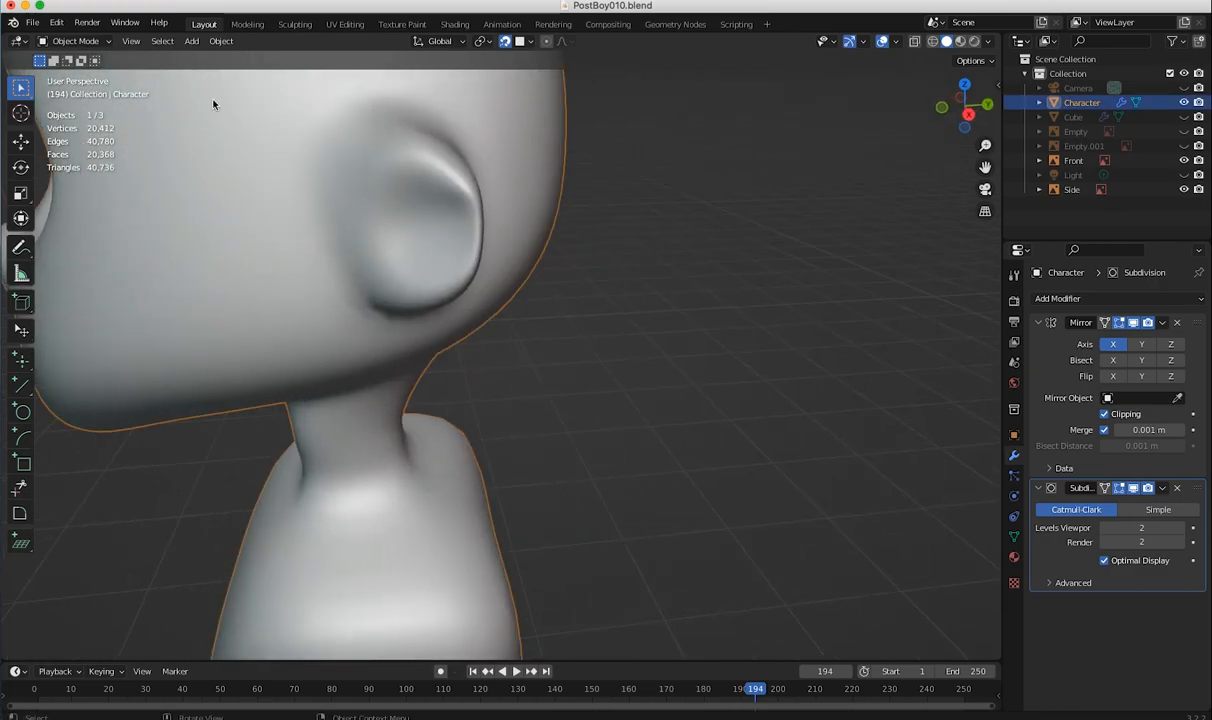
click(32, 22)
click(72, 44)
click(75, 74)
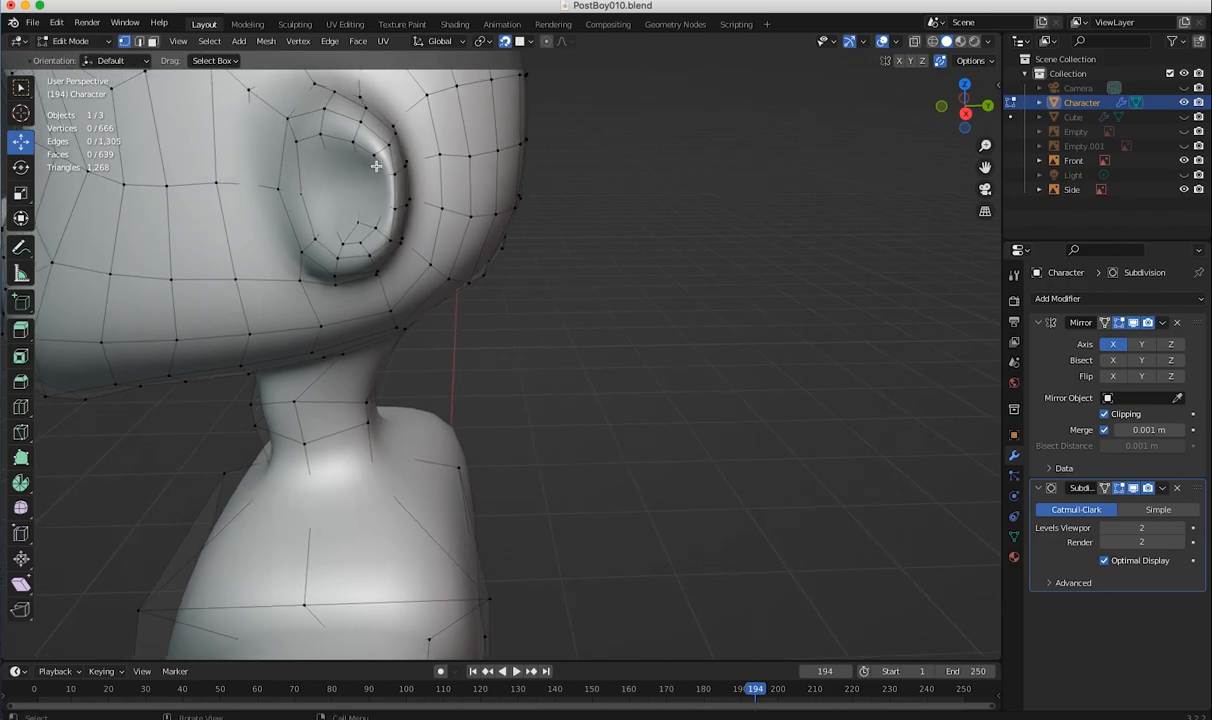
drag(371, 158, 347, 224)
click(383, 175)
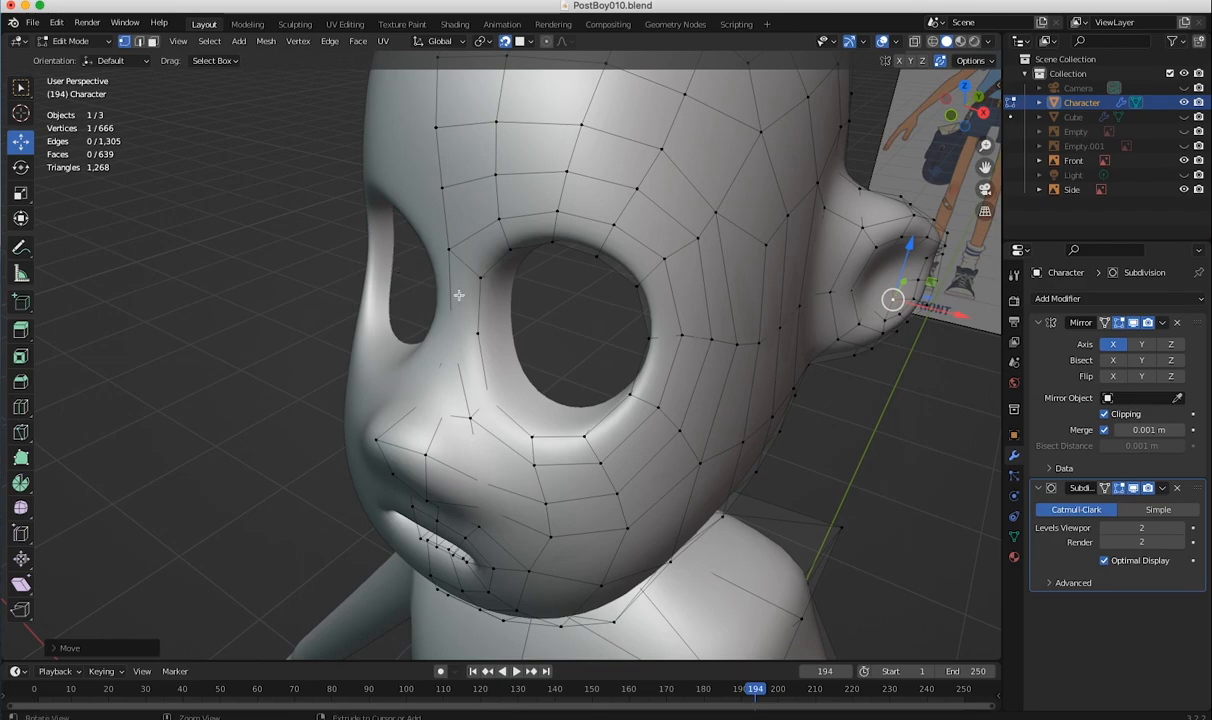